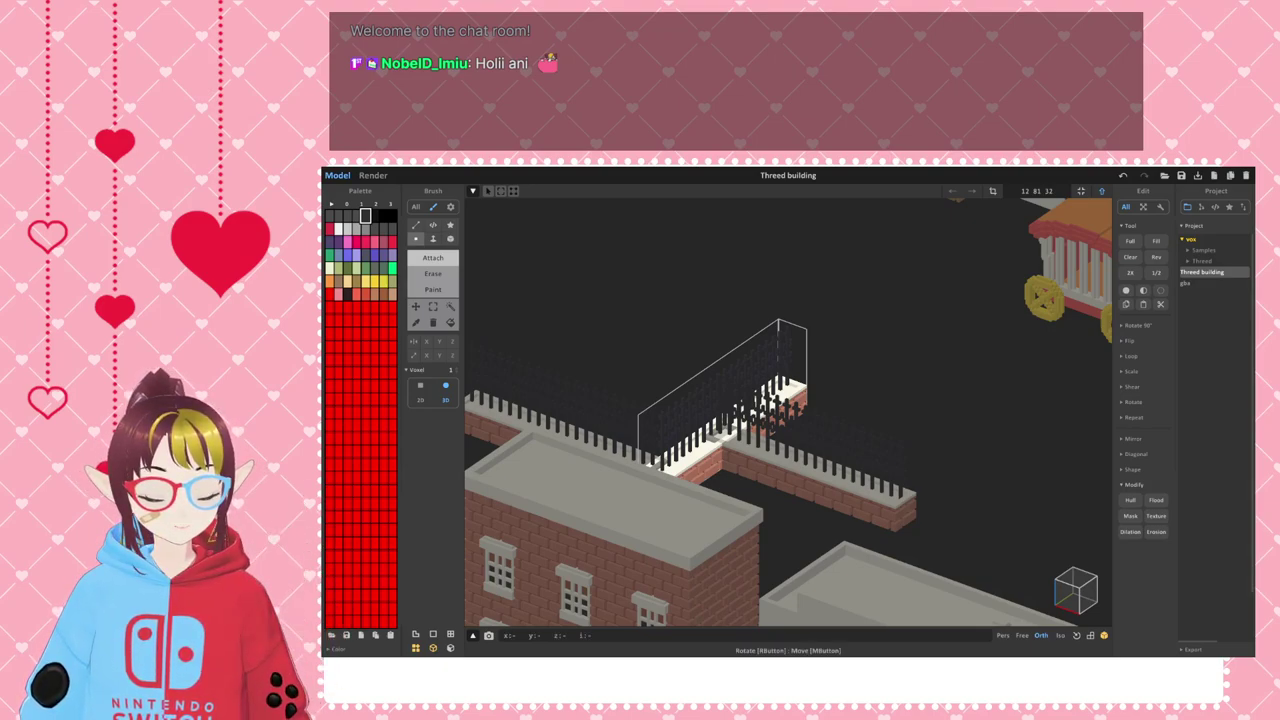
- Marquee-select the wall and fence stretch between the cross wall junction and the segment's end piece, and delete its voxels
{"action": "scroll", "coordinate": [788, 412], "scroll_direction": "down", "scroll_amount": 3}
{"action": "scroll", "coordinate": [788, 412], "scroll_direction": "up", "scroll_amount": 4}
{"action": "right_click_drag", "start_coordinate": [742, 519], "coordinate": [650, 460]}
{"action": "scroll", "coordinate": [648, 456], "scroll_direction": "up", "scroll_amount": 3}
{"action": "scroll", "coordinate": [648, 456], "scroll_direction": "up", "scroll_amount": 2}
{"action": "middle_click_drag", "start_coordinate": [492, 437], "coordinate": [704, 525]}
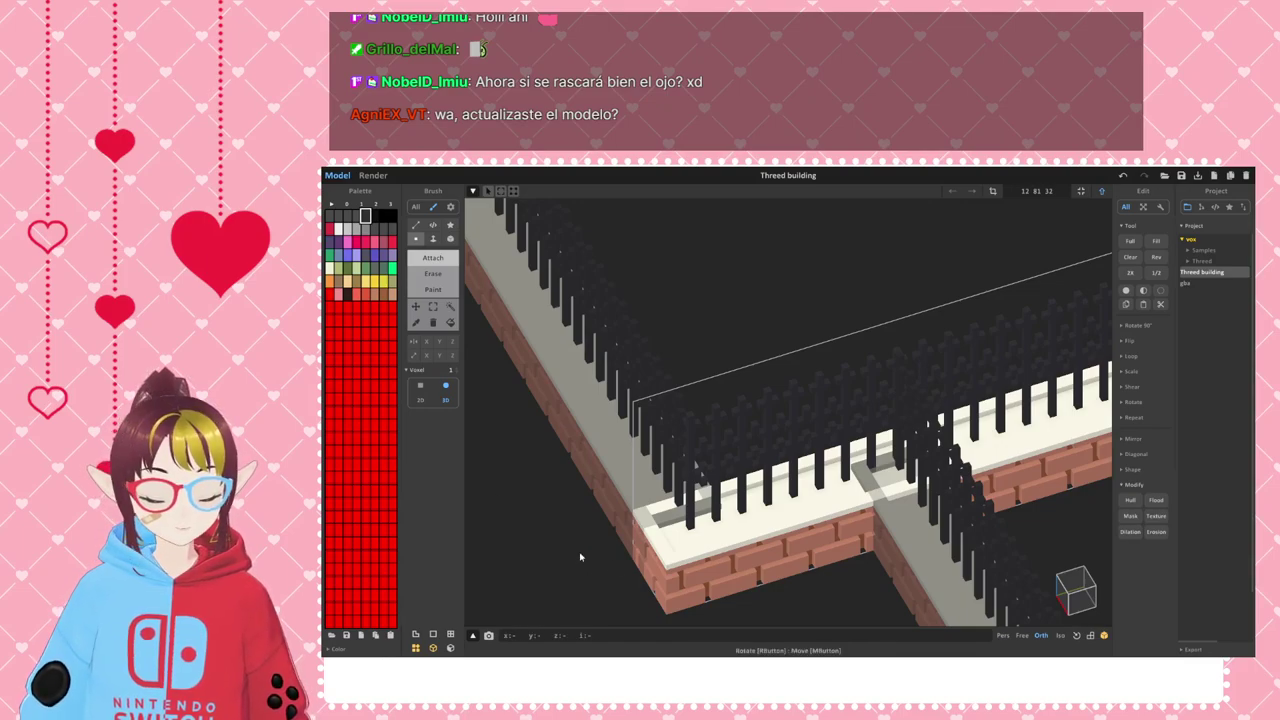
{"action": "right_click_drag", "start_coordinate": [781, 522], "coordinate": [726, 465]}
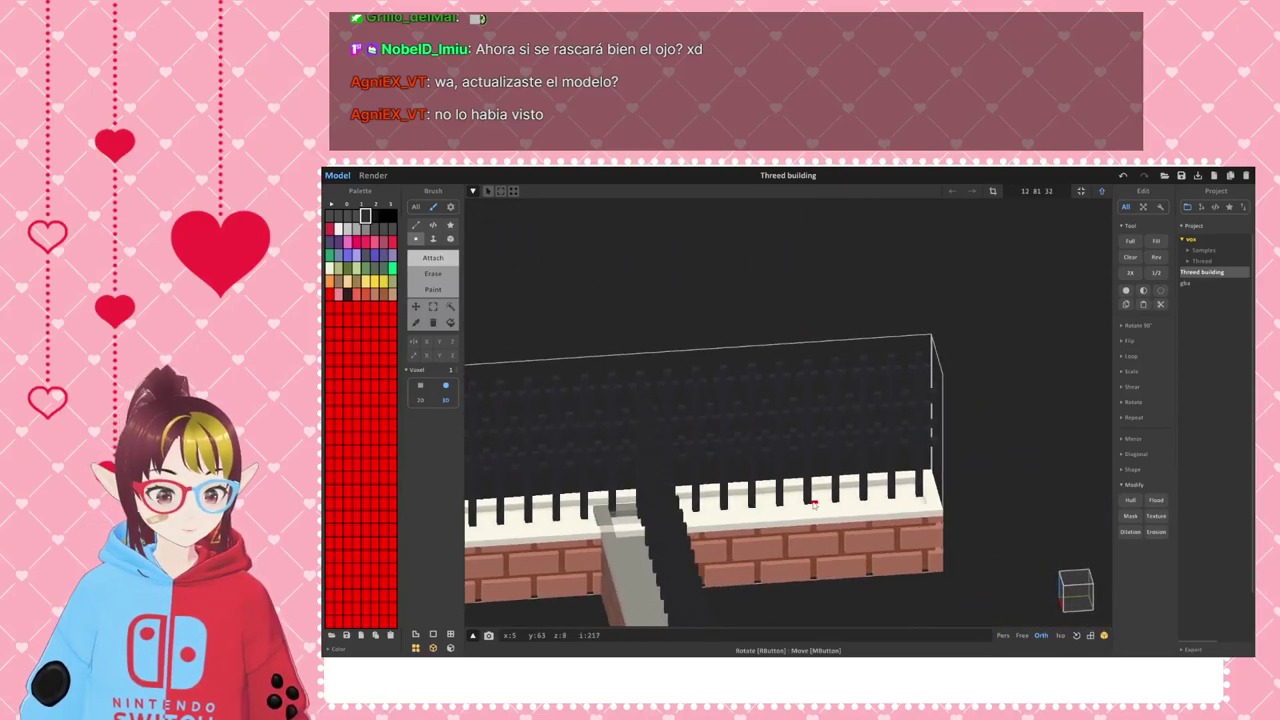
{"action": "mouse_move", "coordinate": [937, 529]}
{"action": "right_mouse_down"}
{"action": "mouse_move", "coordinate": [903, 530]}
{"action": "mouse_move", "coordinate": [869, 508]}
{"action": "mouse_move", "coordinate": [917, 523]}
{"action": "right_mouse_up"}
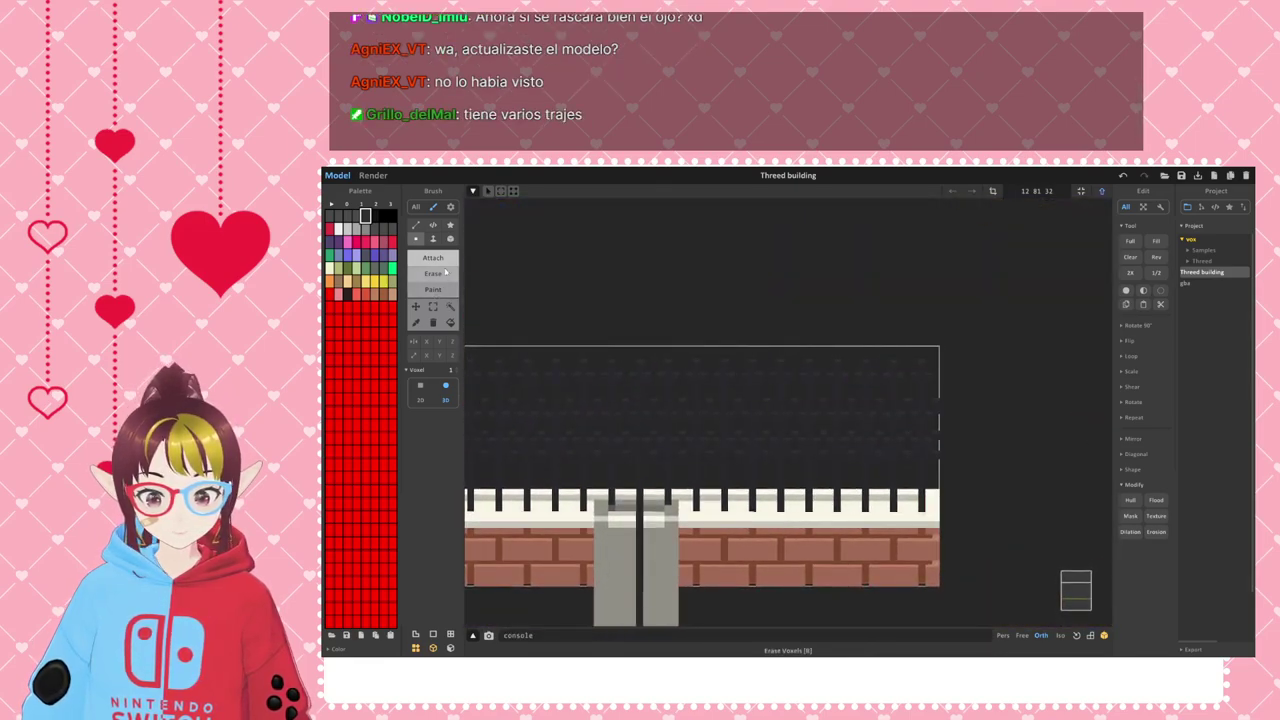
{"action": "left_click", "coordinate": [433, 306]}
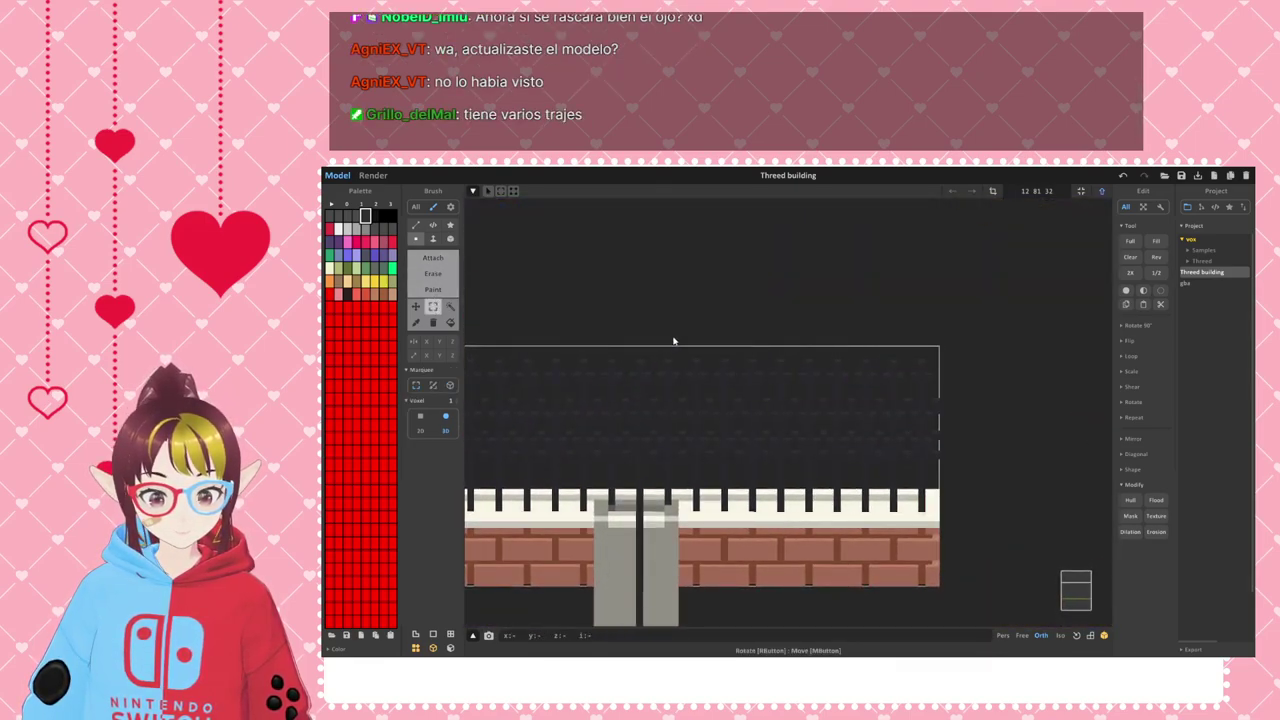
{"action": "left_click_drag", "start_coordinate": [656, 337], "coordinate": [907, 593]}
{"action": "key", "text": "Delete"}
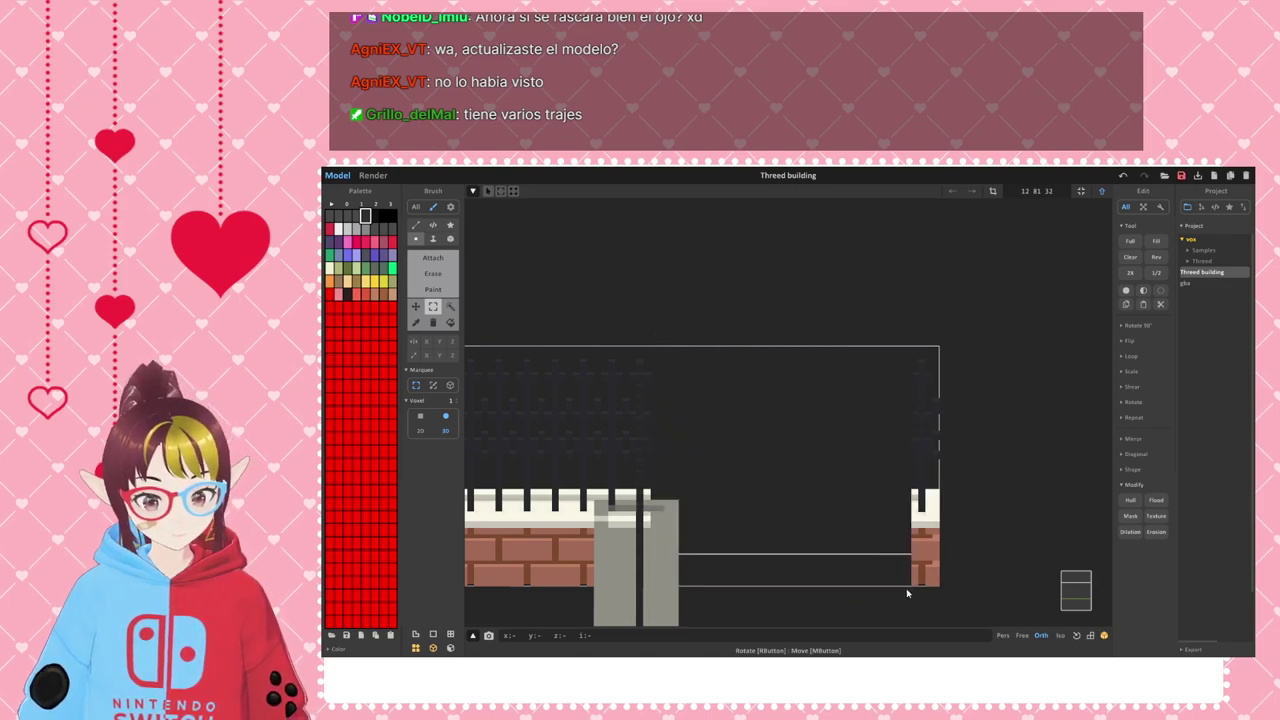
- Select the leftover end piece of wall and fence and move it against the remaining wall at the junction
{"action": "left_click_drag", "start_coordinate": [898, 333], "coordinate": [990, 618]}
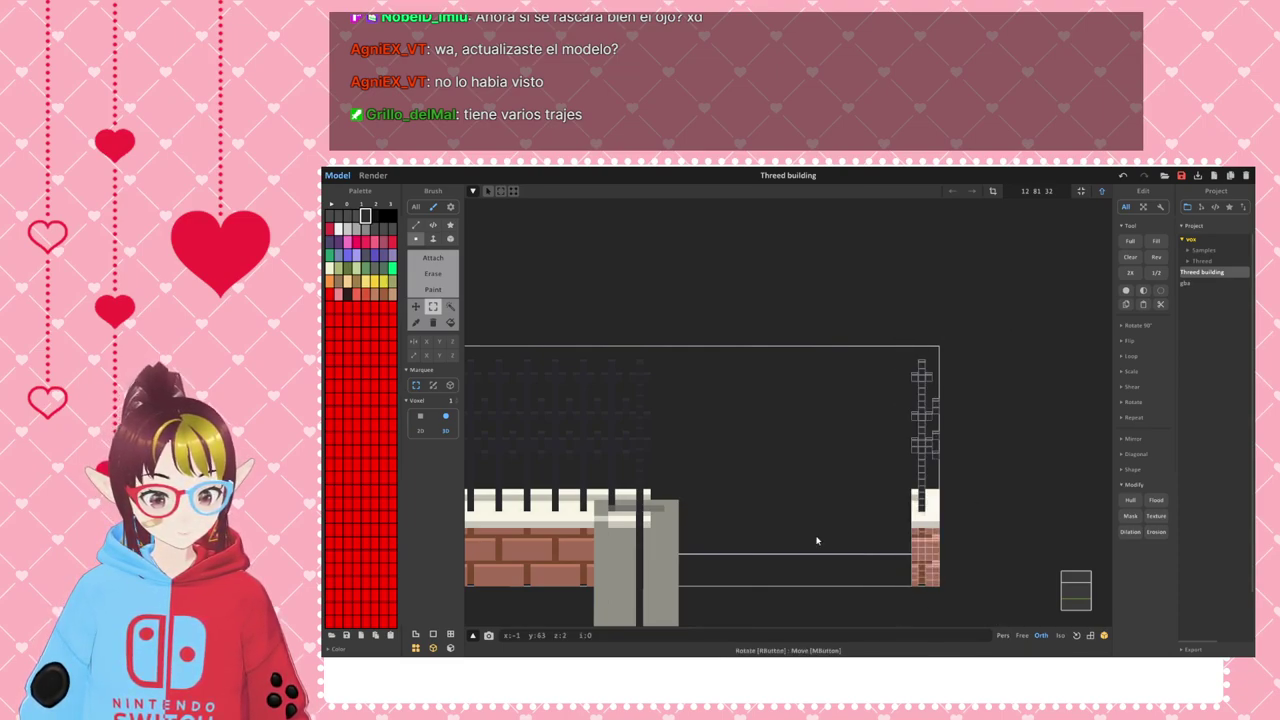
{"action": "left_click", "coordinate": [416, 306]}
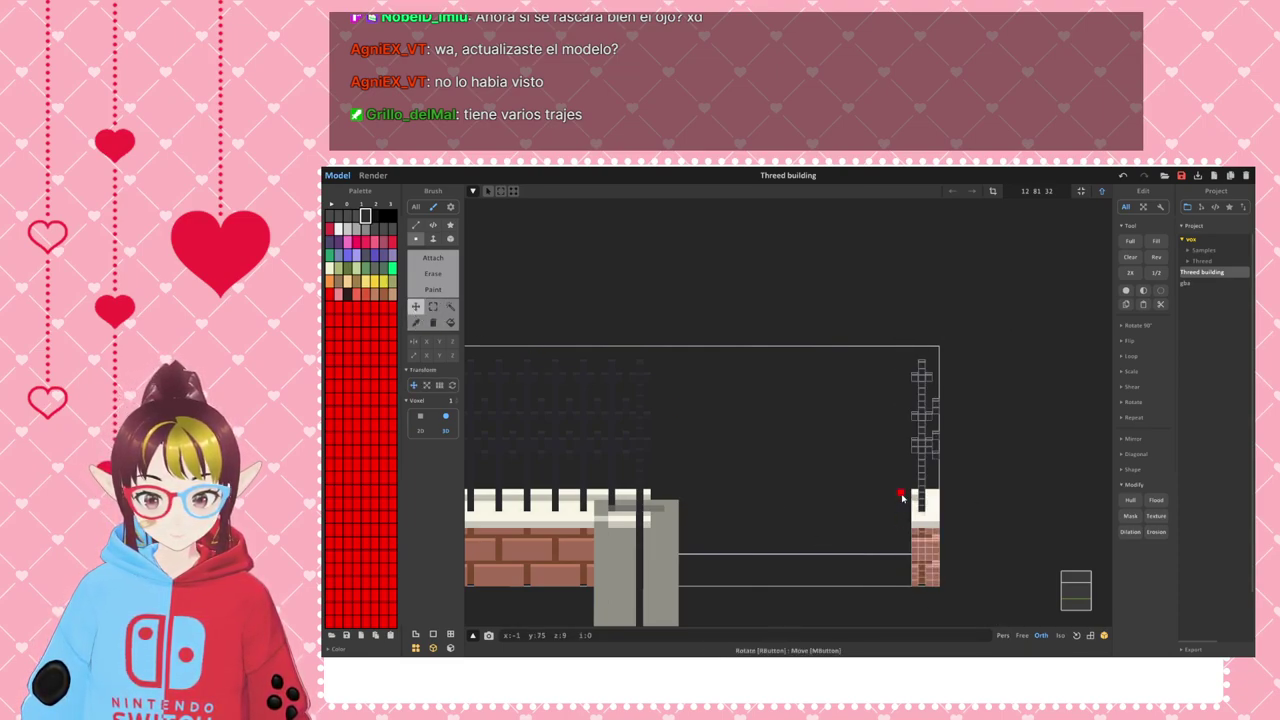
{"action": "left_click_drag", "start_coordinate": [978, 466], "coordinate": [719, 489]}
- Clear the voxel selection and erase the outermost fence picket of the shortened segment with the Face brush
{"action": "right_click_drag", "start_coordinate": [719, 489], "coordinate": [723, 521]}
{"action": "scroll", "coordinate": [718, 502], "scroll_direction": "up", "scroll_amount": 3}
{"action": "middle_click_drag", "start_coordinate": [717, 500], "coordinate": [799, 476]}
{"action": "scroll", "coordinate": [788, 523], "scroll_direction": "up", "scroll_amount": 2}
{"action": "right_click_drag", "start_coordinate": [799, 476], "coordinate": [785, 444]}
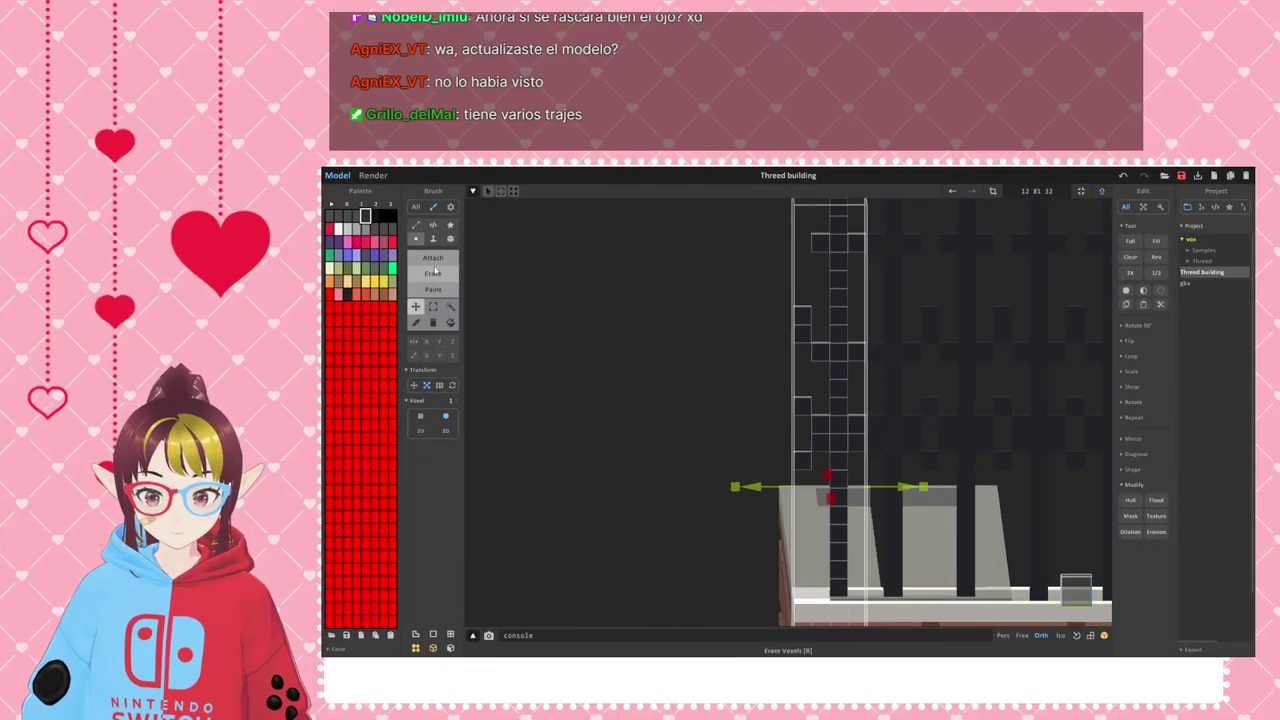
{"action": "left_click", "coordinate": [433, 239]}
{"action": "left_click", "coordinate": [435, 242]}
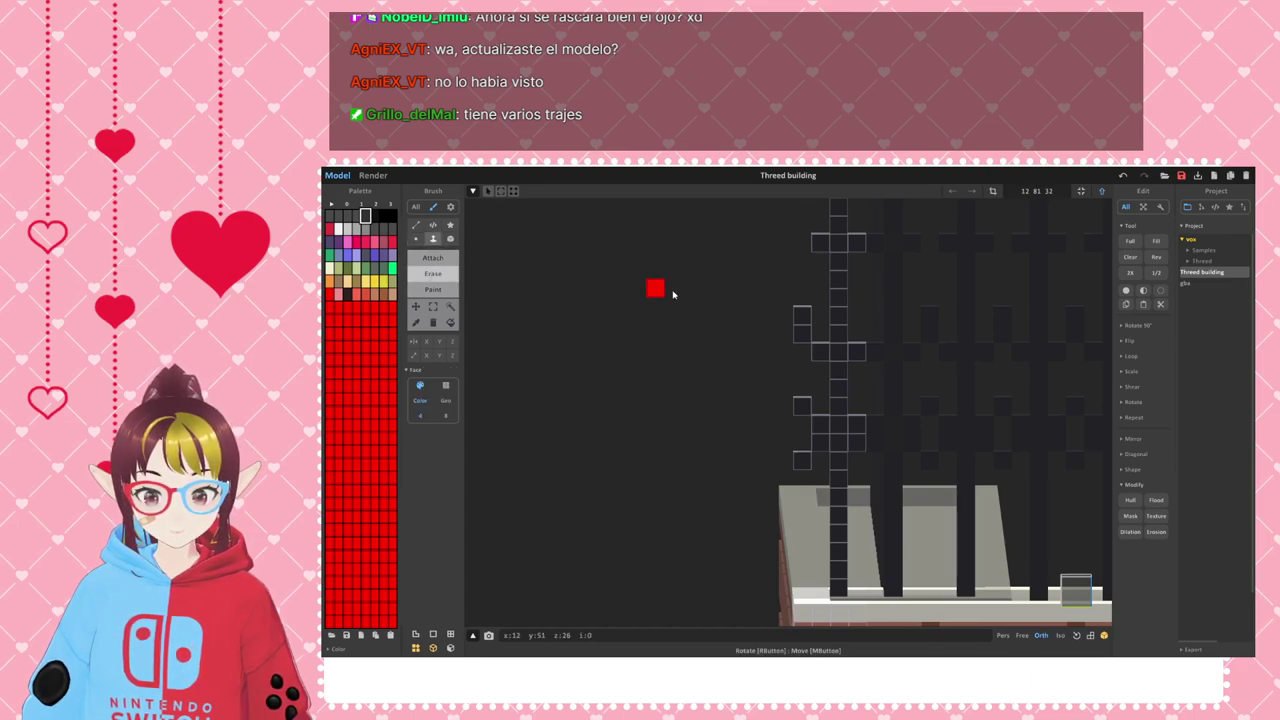
{"action": "left_click", "coordinate": [433, 306]}
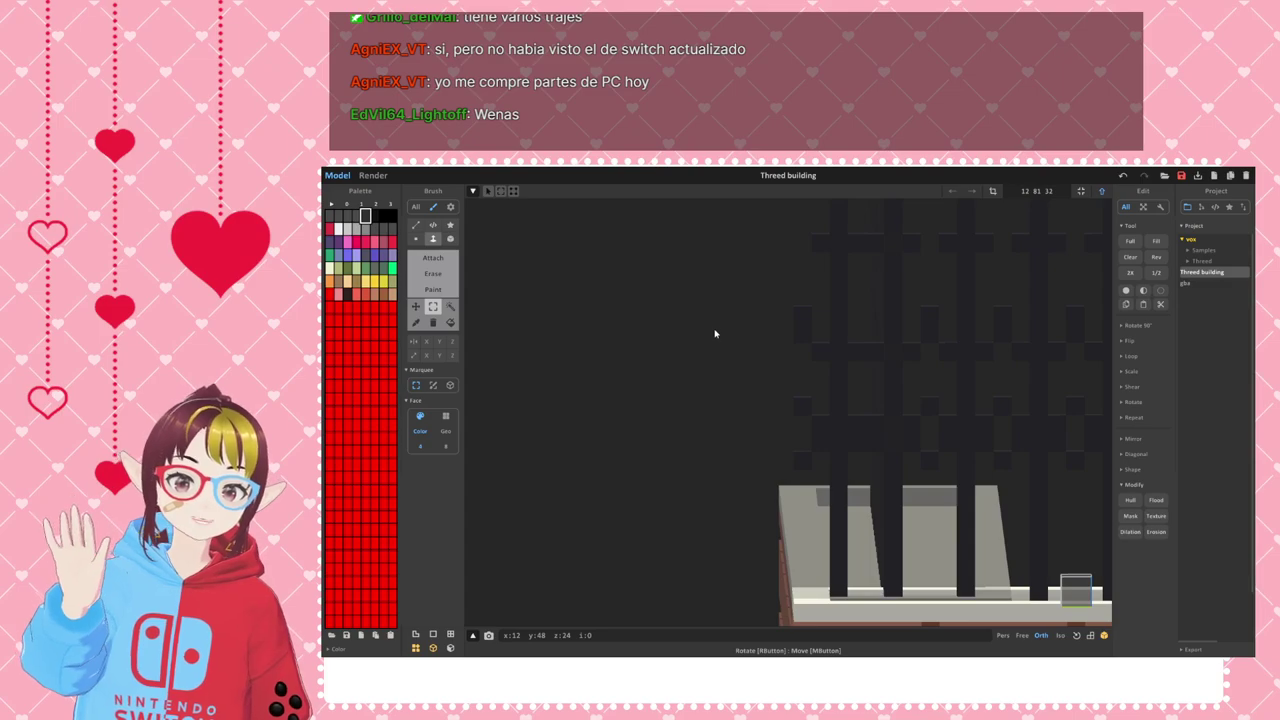
{"action": "left_click", "coordinate": [433, 273]}
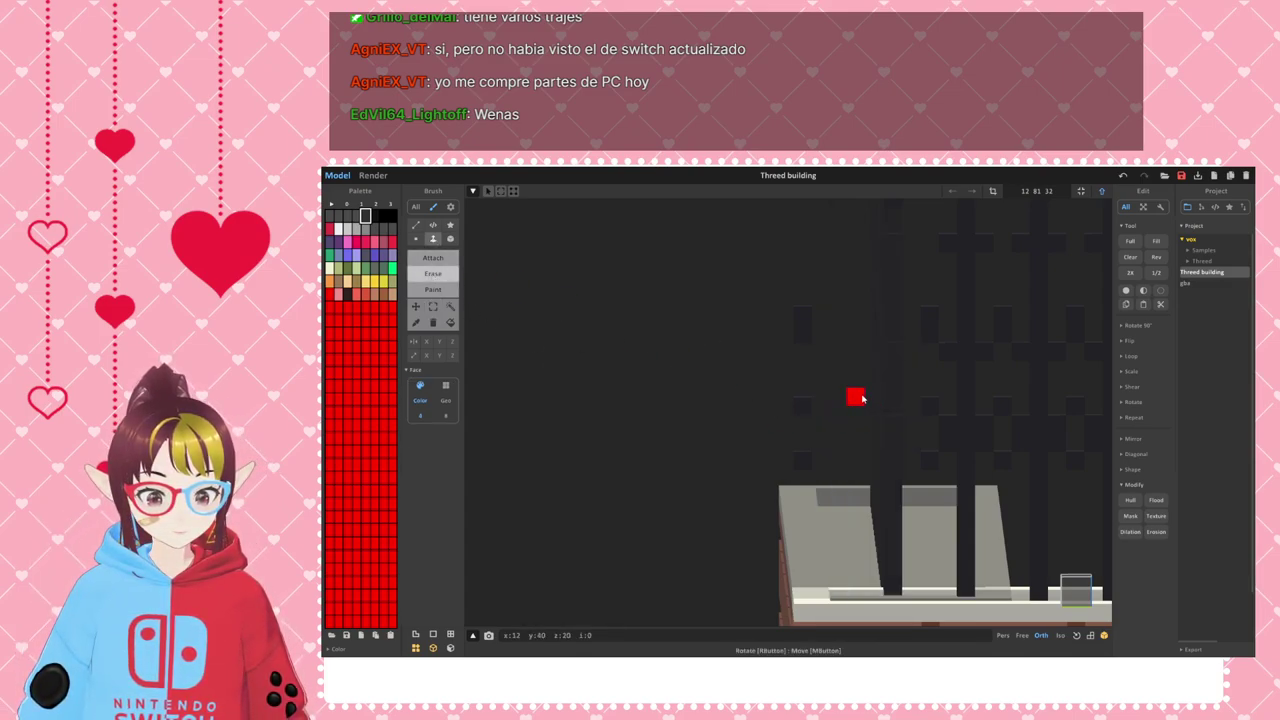
- Erase the leftover fence pieces beside the corner post where the two fences meet
{"action": "mouse_move", "coordinate": [874, 394]}
{"action": "right_mouse_down"}
{"action": "mouse_move", "coordinate": [821, 424]}
{"action": "mouse_move", "coordinate": [803, 414]}
{"action": "mouse_move", "coordinate": [874, 431]}
{"action": "mouse_move", "coordinate": [966, 423]}
{"action": "mouse_move", "coordinate": [957, 370]}
{"action": "mouse_move", "coordinate": [863, 403]}
{"action": "right_mouse_up"}
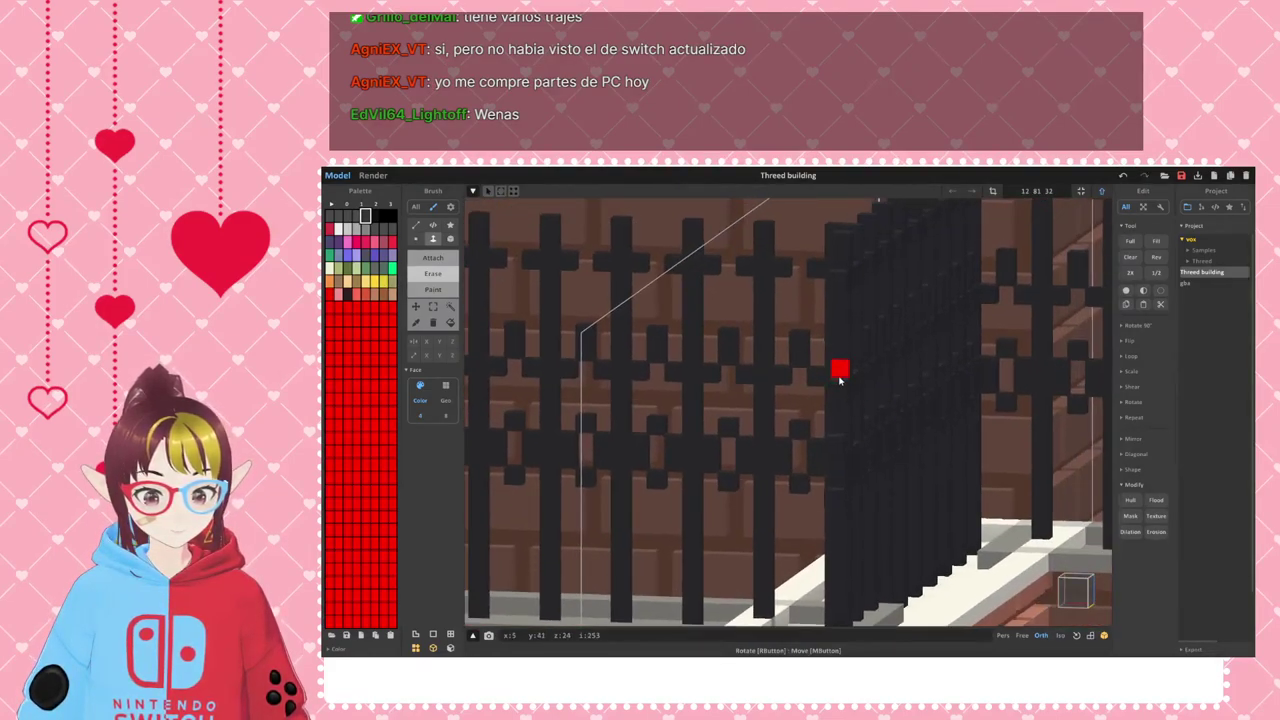
{"action": "right_click_drag", "start_coordinate": [886, 511], "coordinate": [880, 537]}
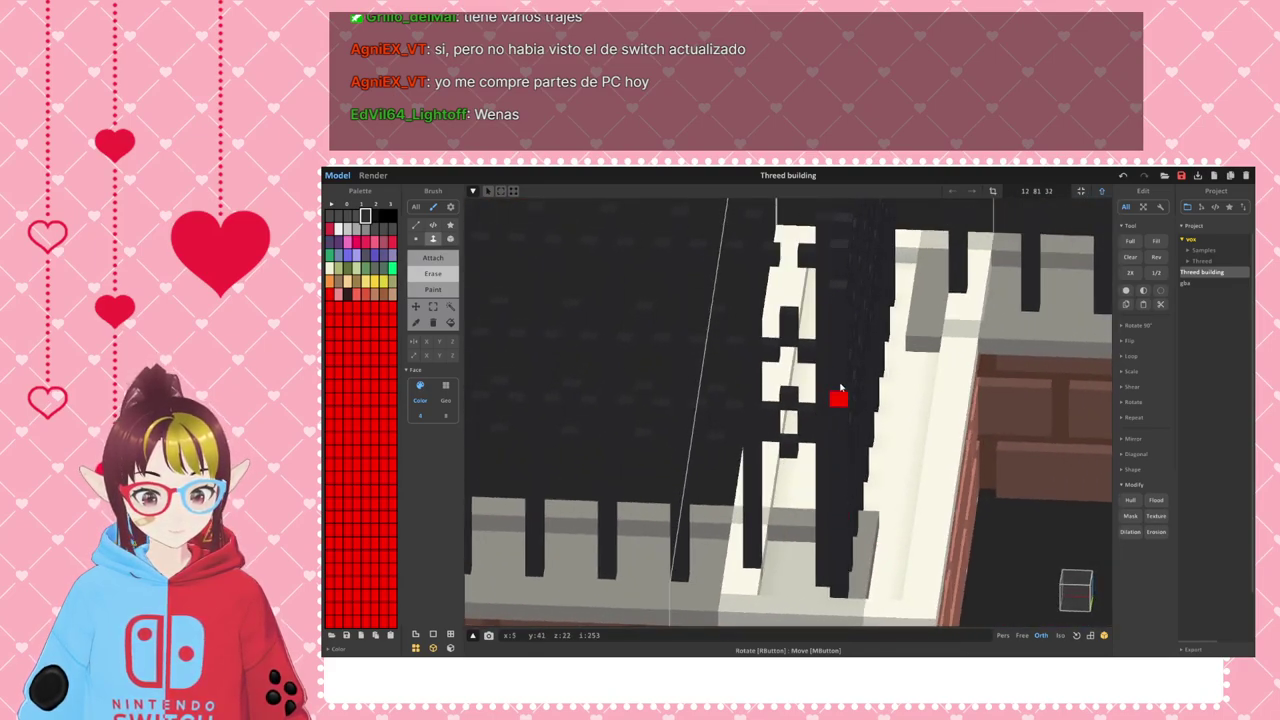
{"action": "right_click_drag", "start_coordinate": [838, 300], "coordinate": [843, 354]}
{"action": "right_click_drag", "start_coordinate": [863, 286], "coordinate": [903, 354]}
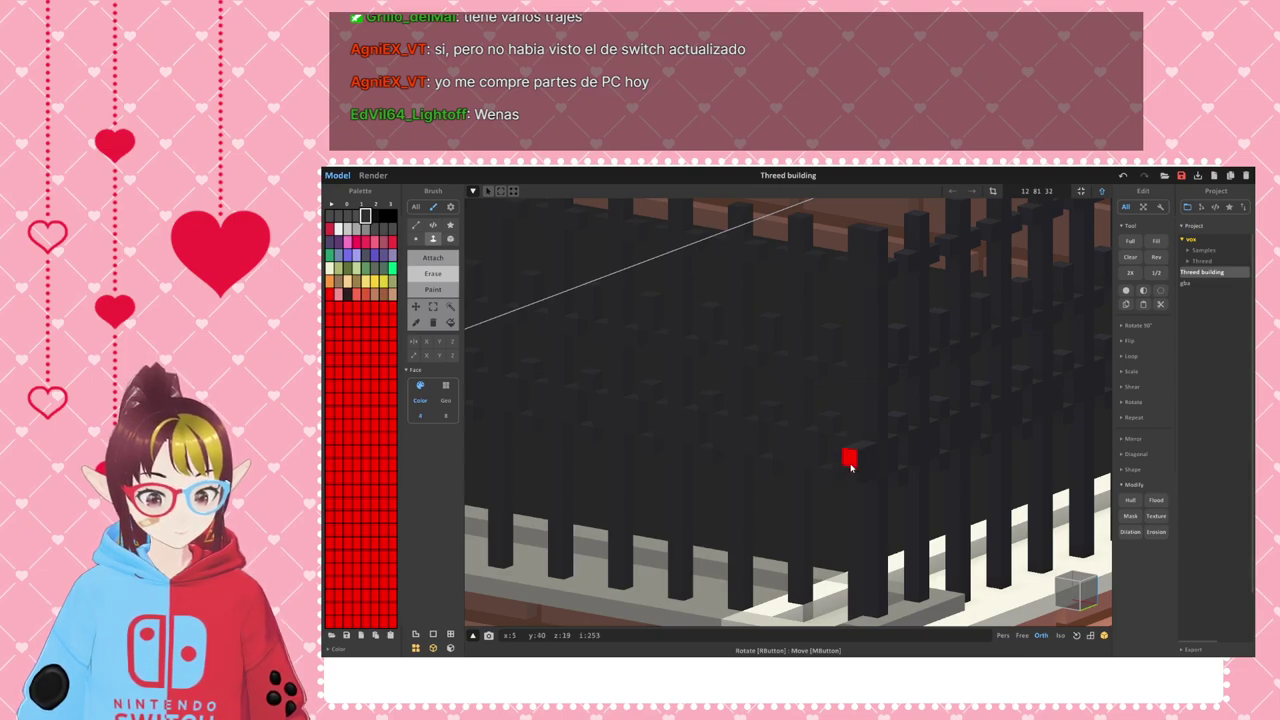
{"action": "mouse_move", "coordinate": [922, 488]}
{"action": "right_mouse_down"}
{"action": "mouse_move", "coordinate": [851, 489]}
{"action": "mouse_move", "coordinate": [849, 520]}
{"action": "mouse_move", "coordinate": [954, 509]}
{"action": "mouse_move", "coordinate": [952, 479]}
{"action": "mouse_move", "coordinate": [908, 471]}
{"action": "mouse_move", "coordinate": [889, 477]}
{"action": "mouse_move", "coordinate": [911, 514]}
{"action": "mouse_move", "coordinate": [928, 505]}
{"action": "right_mouse_up"}
{"action": "right_click_drag", "start_coordinate": [930, 508], "coordinate": [957, 522]}
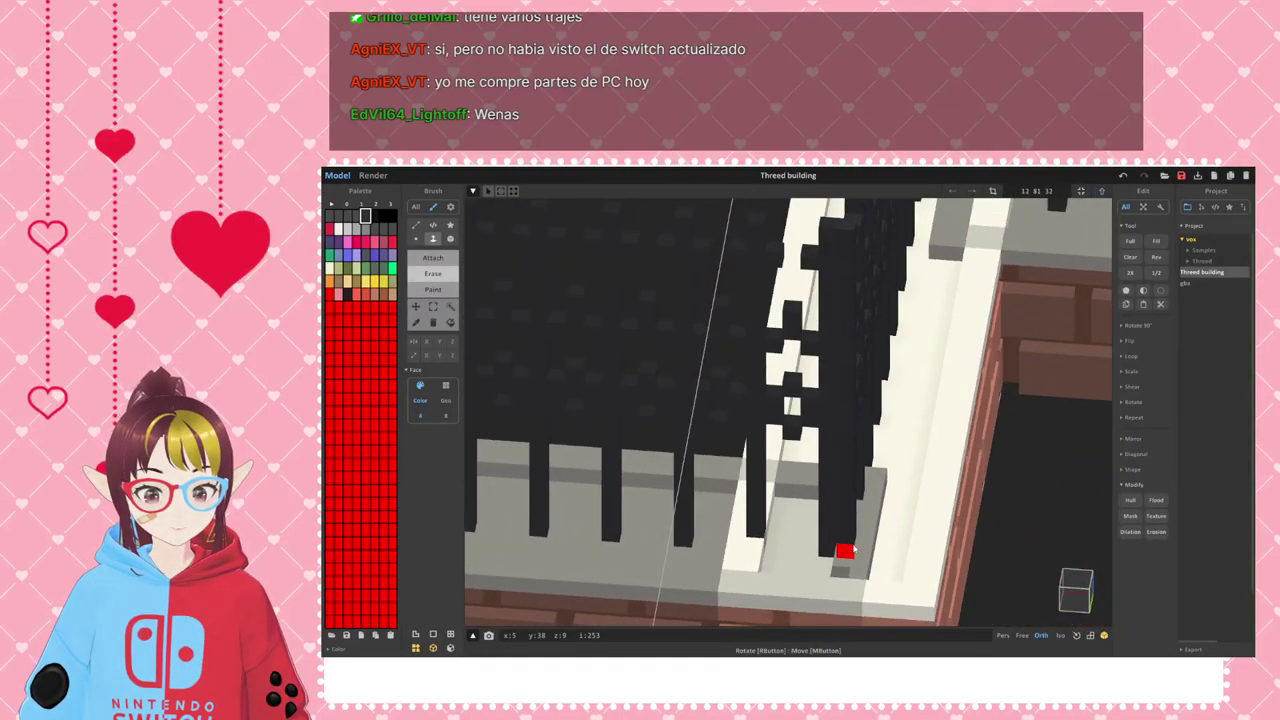
- Switch to object editing and shift the fenced wall segment sideways to line up with the adjoining corner wall
{"action": "key", "text": "Tab"}
{"action": "right_click_drag", "start_coordinate": [872, 520], "coordinate": [583, 390]}
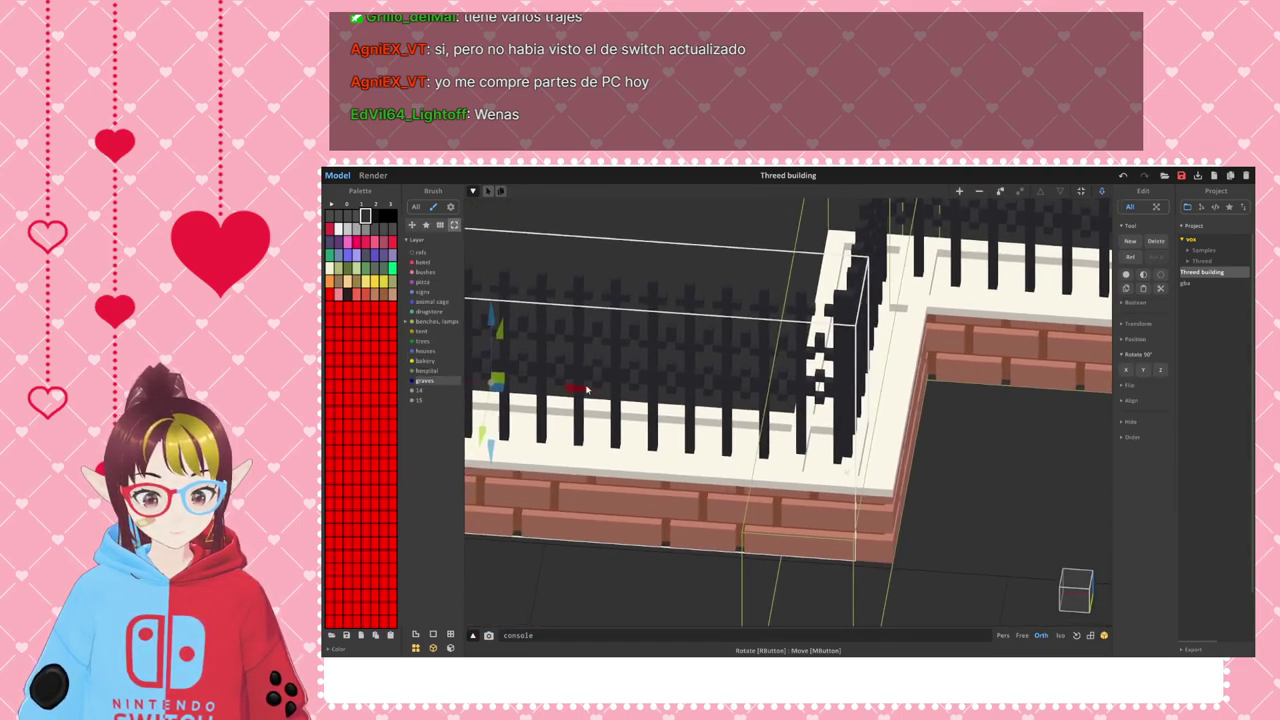
{"action": "left_click_drag", "start_coordinate": [558, 388], "coordinate": [555, 392]}
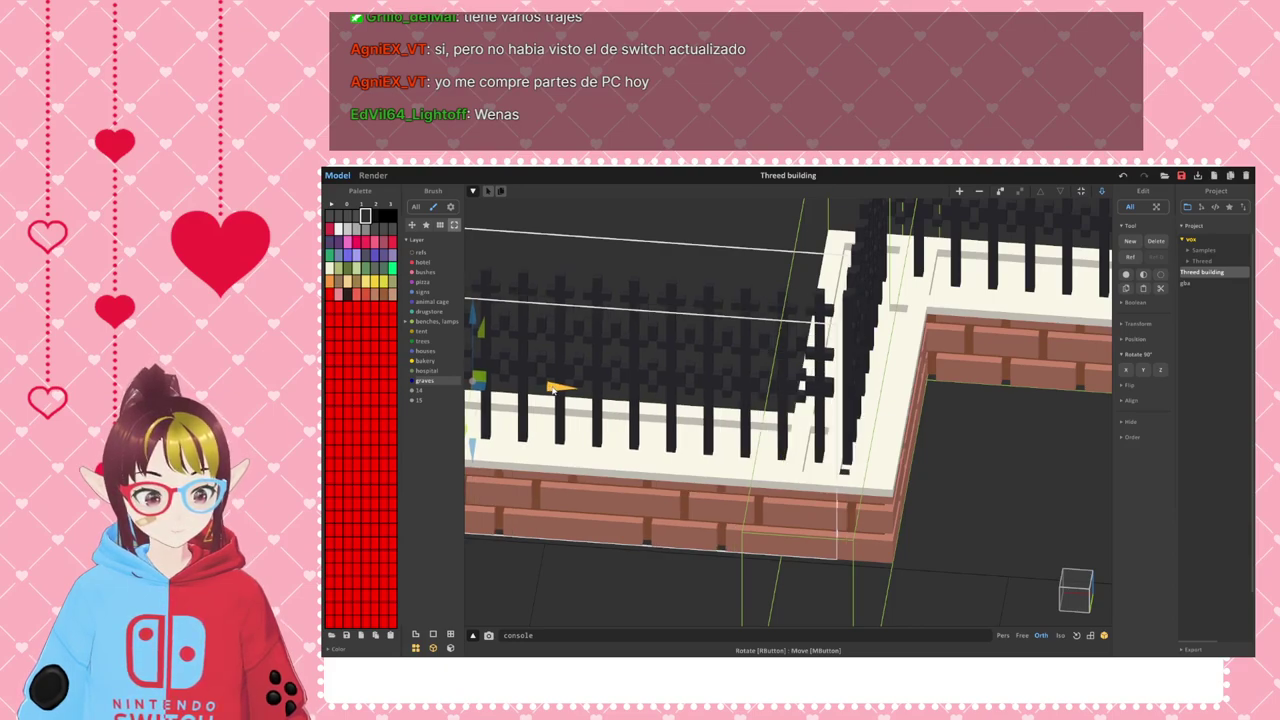
- Open the wall segment for voxel editing and erase single cap voxels at its end where the two walls overlap
{"action": "scroll", "coordinate": [760, 350], "scroll_direction": "up", "scroll_amount": 2}
{"action": "middle_click_drag", "start_coordinate": [760, 350], "coordinate": [518, 575]}
{"action": "middle_click_drag", "start_coordinate": [849, 403], "coordinate": [709, 503]}
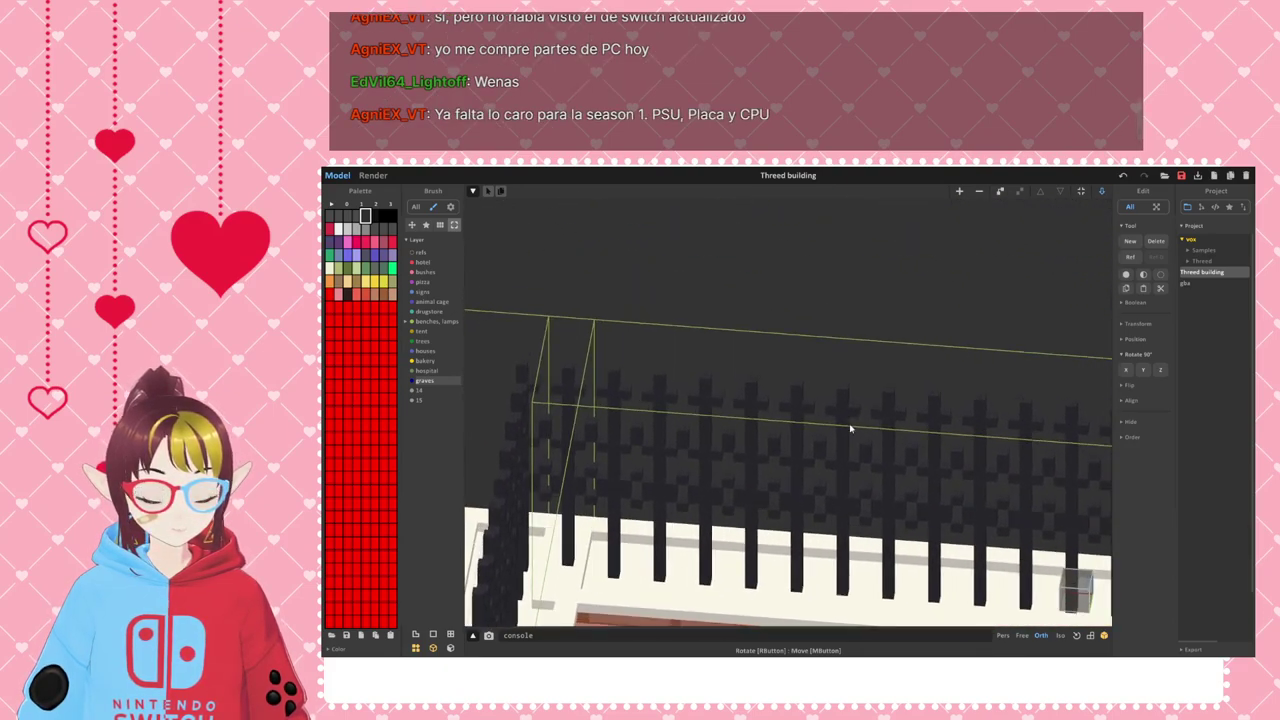
{"action": "right_click_drag", "start_coordinate": [853, 426], "coordinate": [677, 423]}
{"action": "middle_click_drag", "start_coordinate": [677, 423], "coordinate": [914, 471]}
{"action": "middle_click_drag", "start_coordinate": [1090, 570], "coordinate": [911, 456]}
{"action": "right_click_drag", "start_coordinate": [911, 456], "coordinate": [657, 385]}
{"action": "scroll", "coordinate": [886, 380], "scroll_direction": "up", "scroll_amount": 3}
{"action": "right_click_drag", "start_coordinate": [886, 380], "coordinate": [960, 320]}
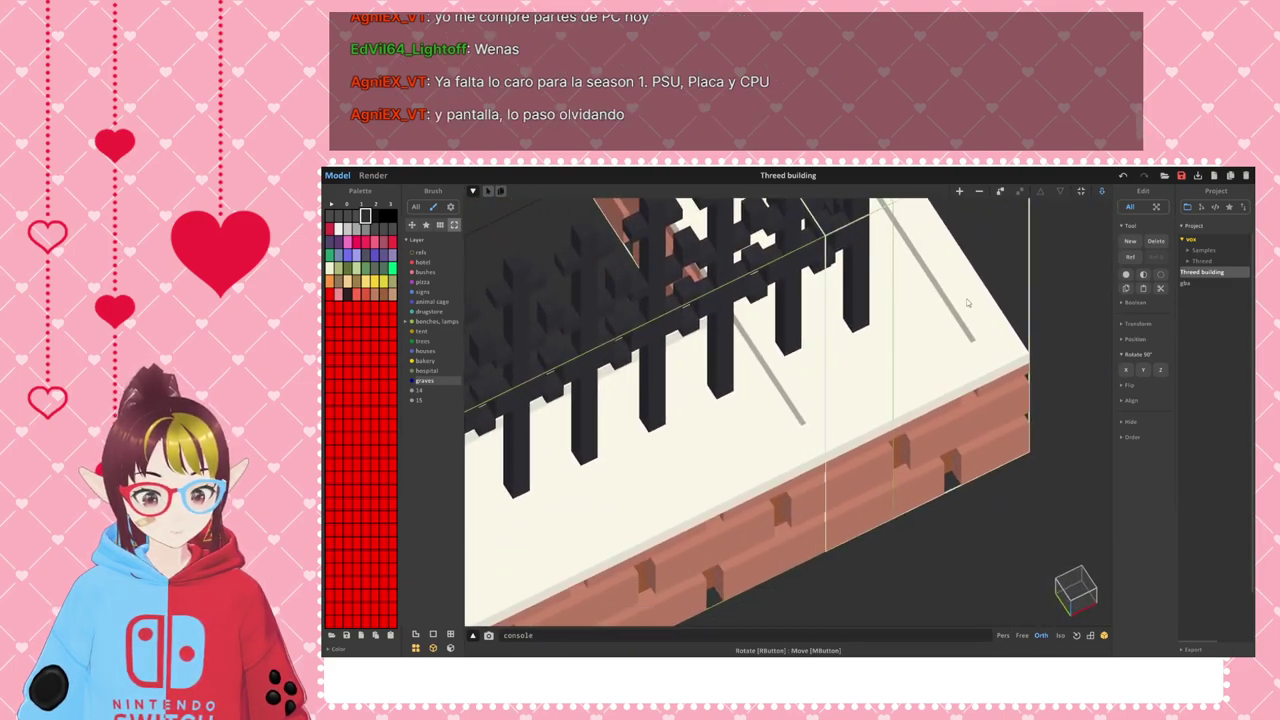
{"action": "double_click", "coordinate": [966, 305]}
{"action": "right_click_drag", "start_coordinate": [800, 426], "coordinate": [931, 297]}
{"action": "scroll", "coordinate": [945, 372], "scroll_direction": "up", "scroll_amount": 3}
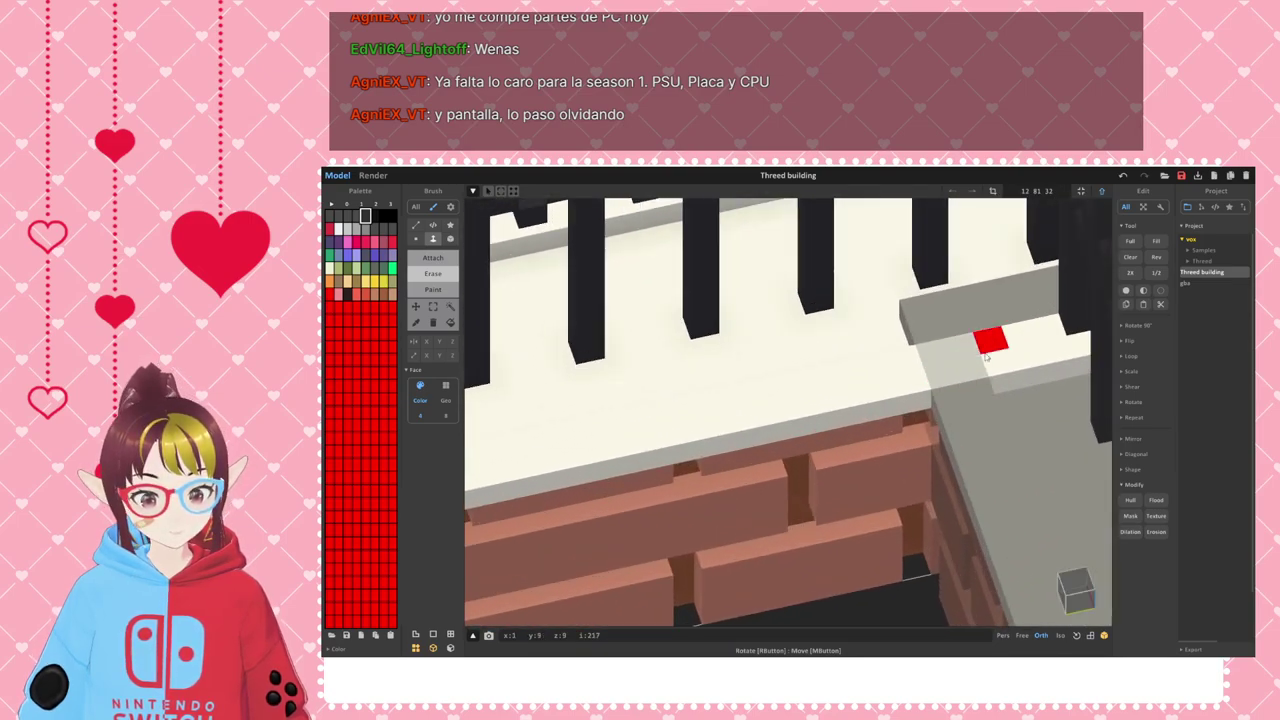
{"action": "left_click", "coordinate": [417, 239]}
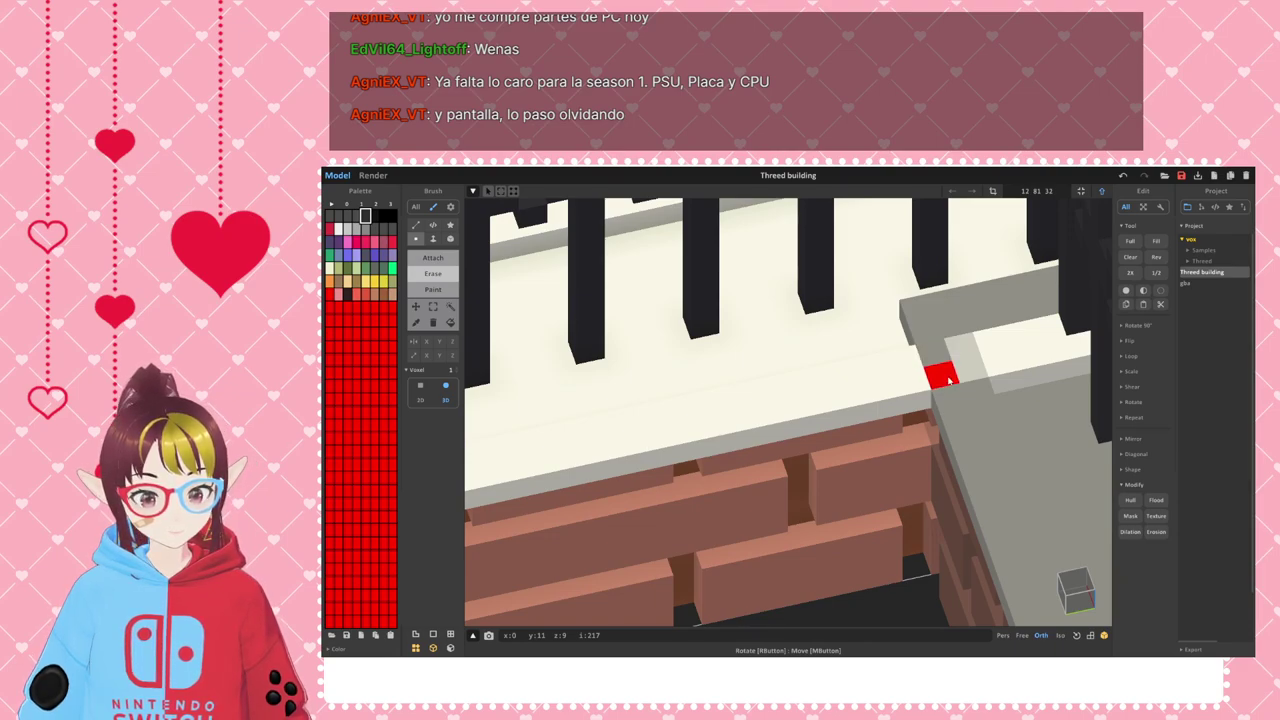
{"action": "right_click_drag", "start_coordinate": [1029, 374], "coordinate": [818, 352]}
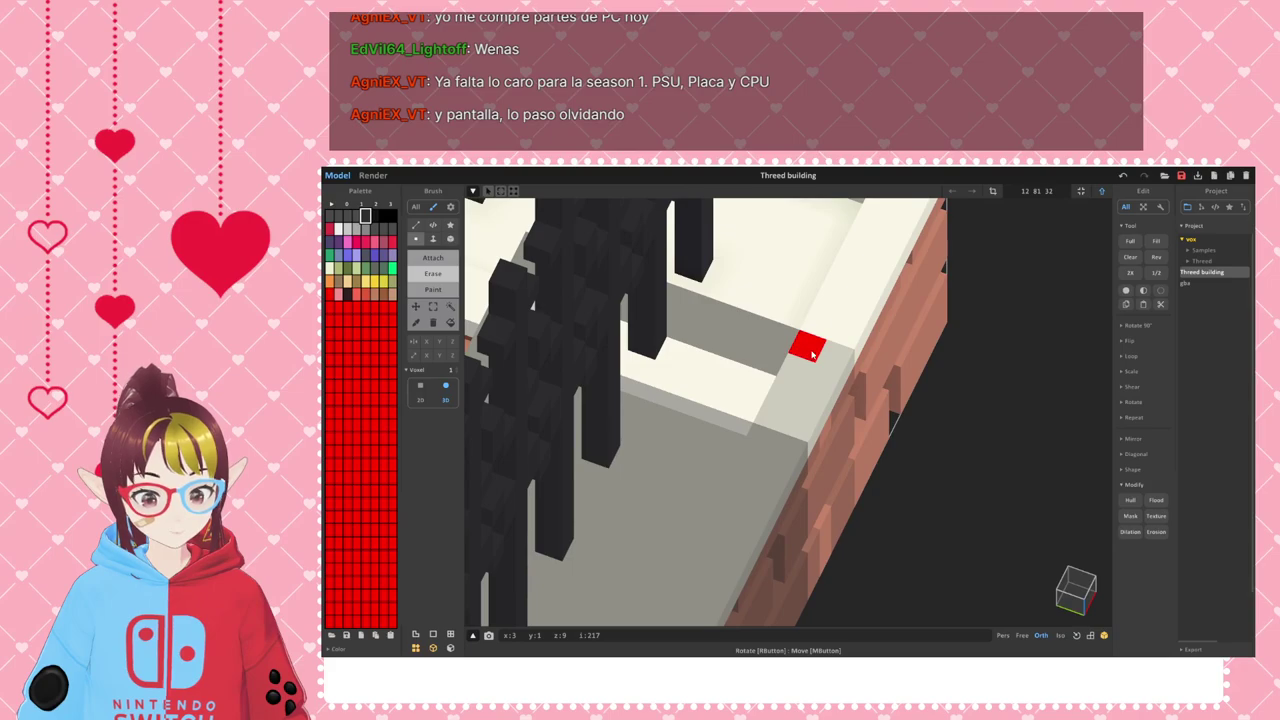
- Erase the remaining raised cap faces at the overlapping wall end with the Face brush
{"action": "mouse_move", "coordinate": [849, 406]}
{"action": "right_mouse_down"}
{"action": "mouse_move", "coordinate": [800, 405]}
{"action": "mouse_move", "coordinate": [637, 303]}
{"action": "right_mouse_up"}
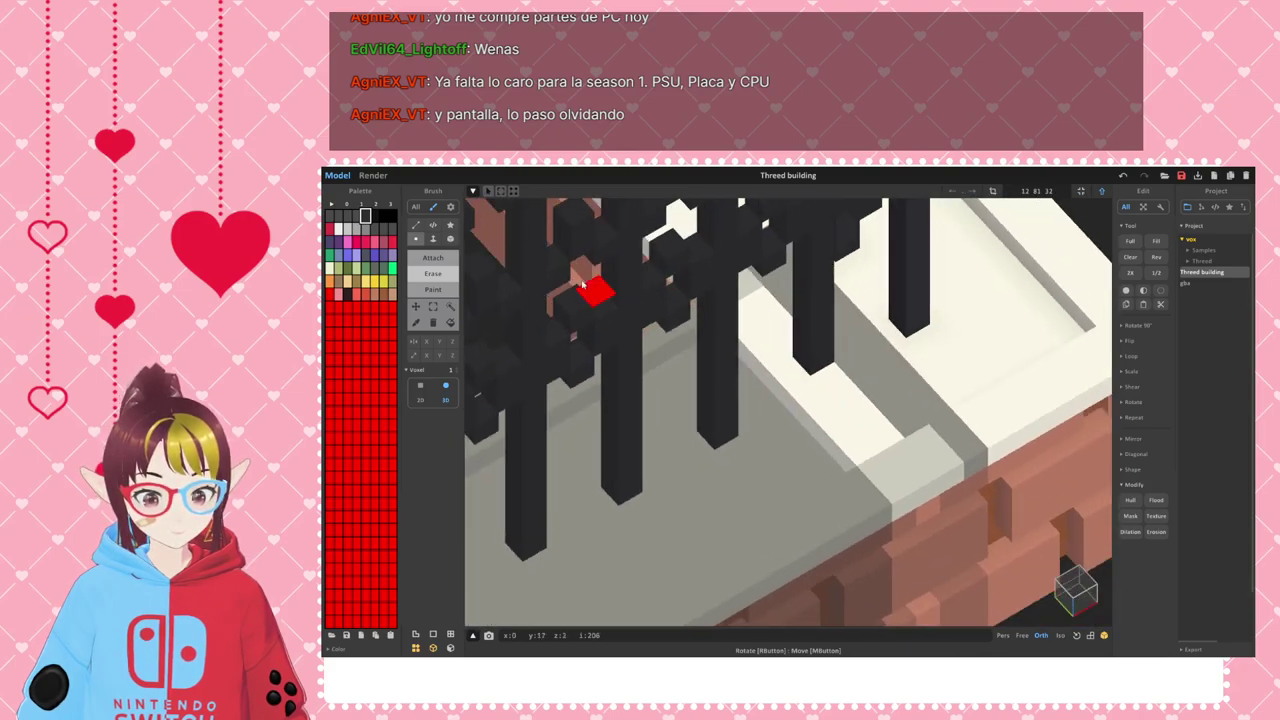
{"action": "key", "text": "f"}
{"action": "right_click_drag", "start_coordinate": [851, 434], "coordinate": [912, 347]}
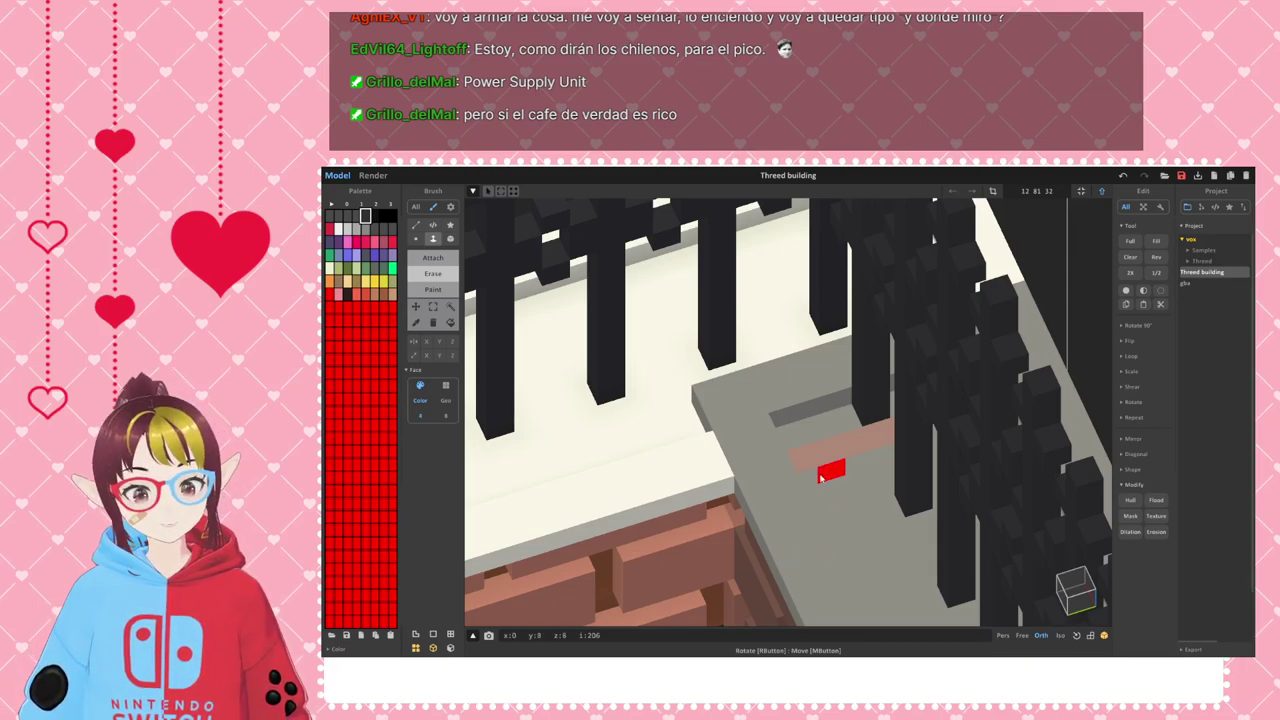
{"action": "scroll", "coordinate": [810, 460], "scroll_direction": "down", "scroll_amount": 2}
{"action": "right_click_drag", "start_coordinate": [798, 457], "coordinate": [773, 441]}
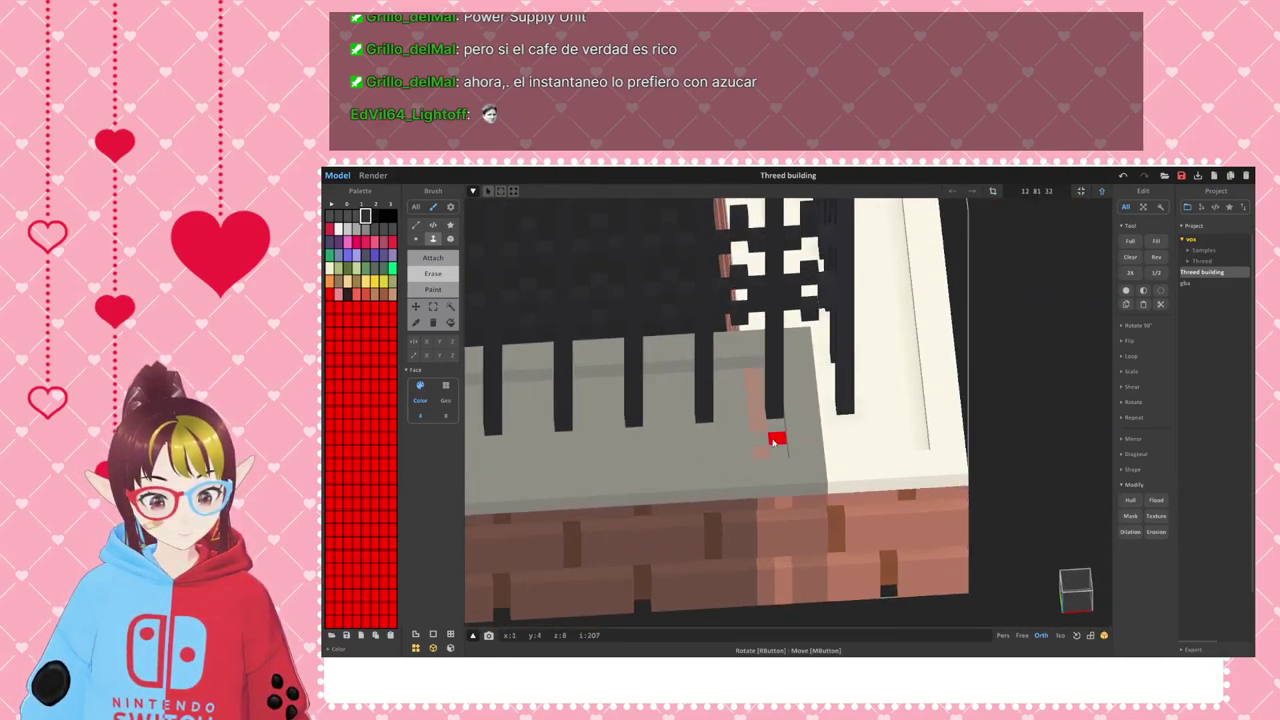
{"action": "scroll", "coordinate": [772, 441], "scroll_direction": "up", "scroll_amount": 3}
- Paint the exposed brick-coloured faces on top of the wall end with the pale cream palette colour
{"action": "left_click", "coordinate": [433, 289]}
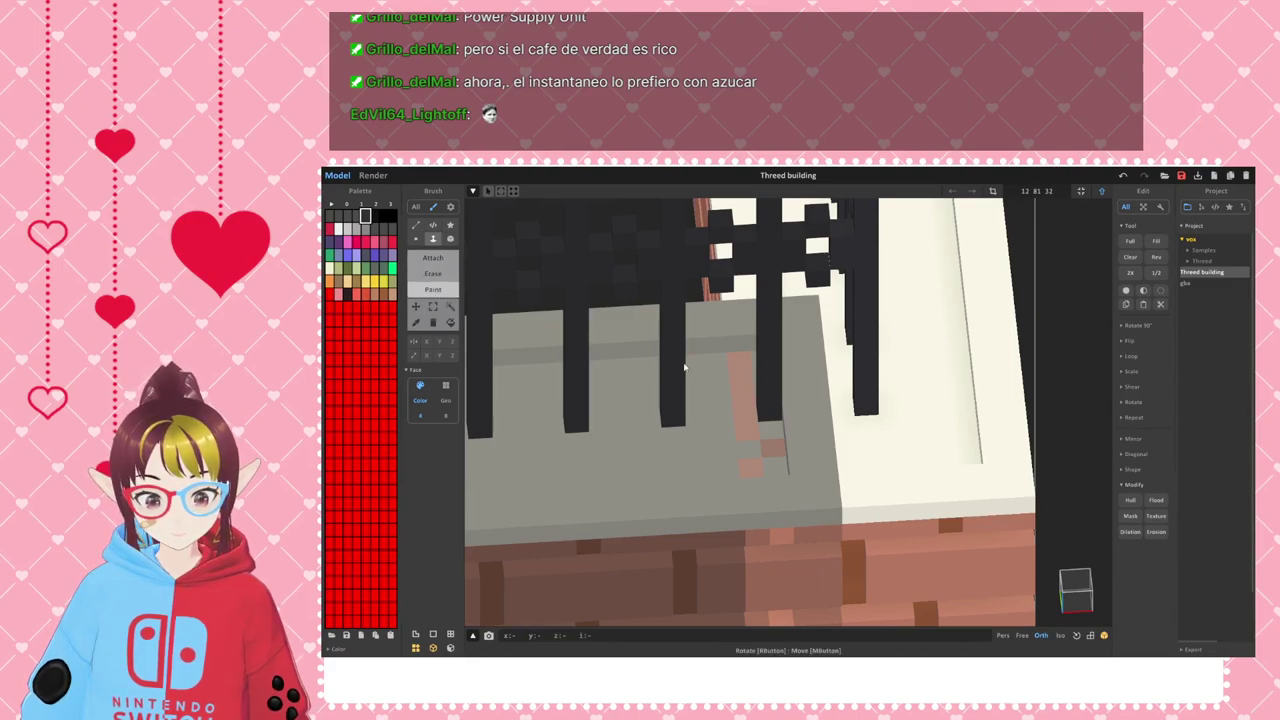
{"action": "left_click", "coordinate": [749, 464]}
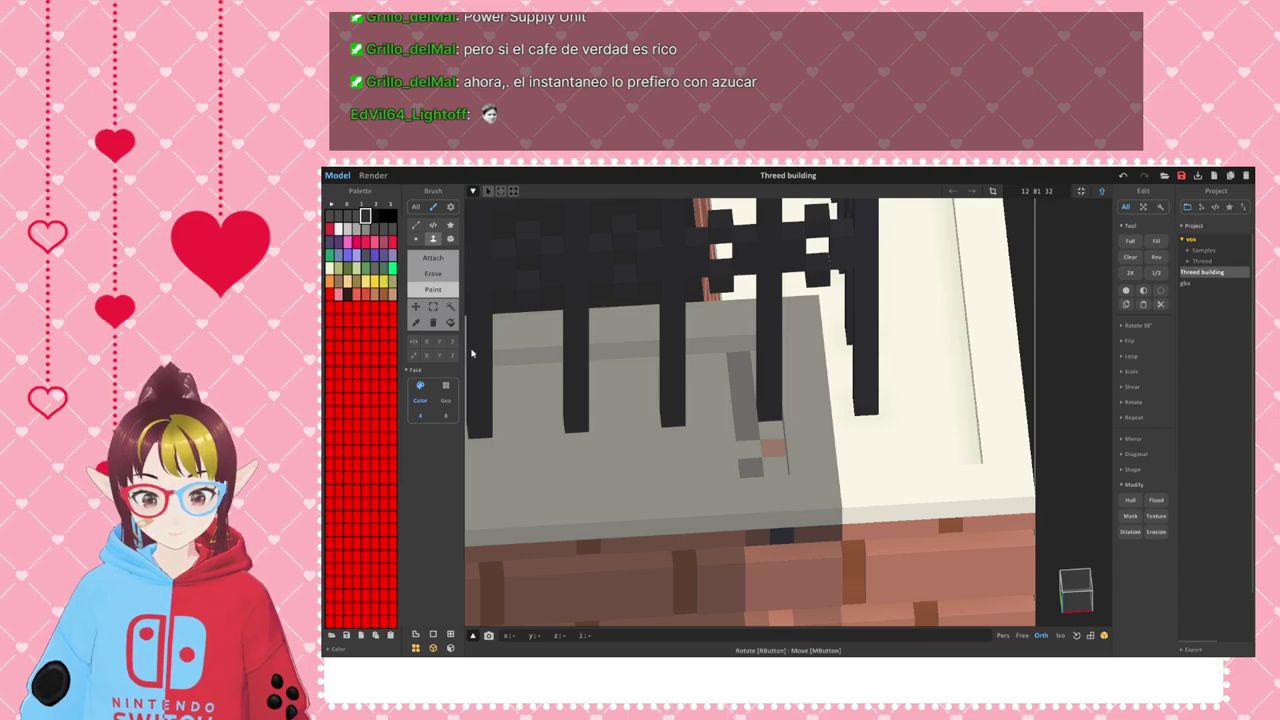
{"action": "left_click", "coordinate": [338, 228]}
{"action": "left_click", "coordinate": [330, 268]}
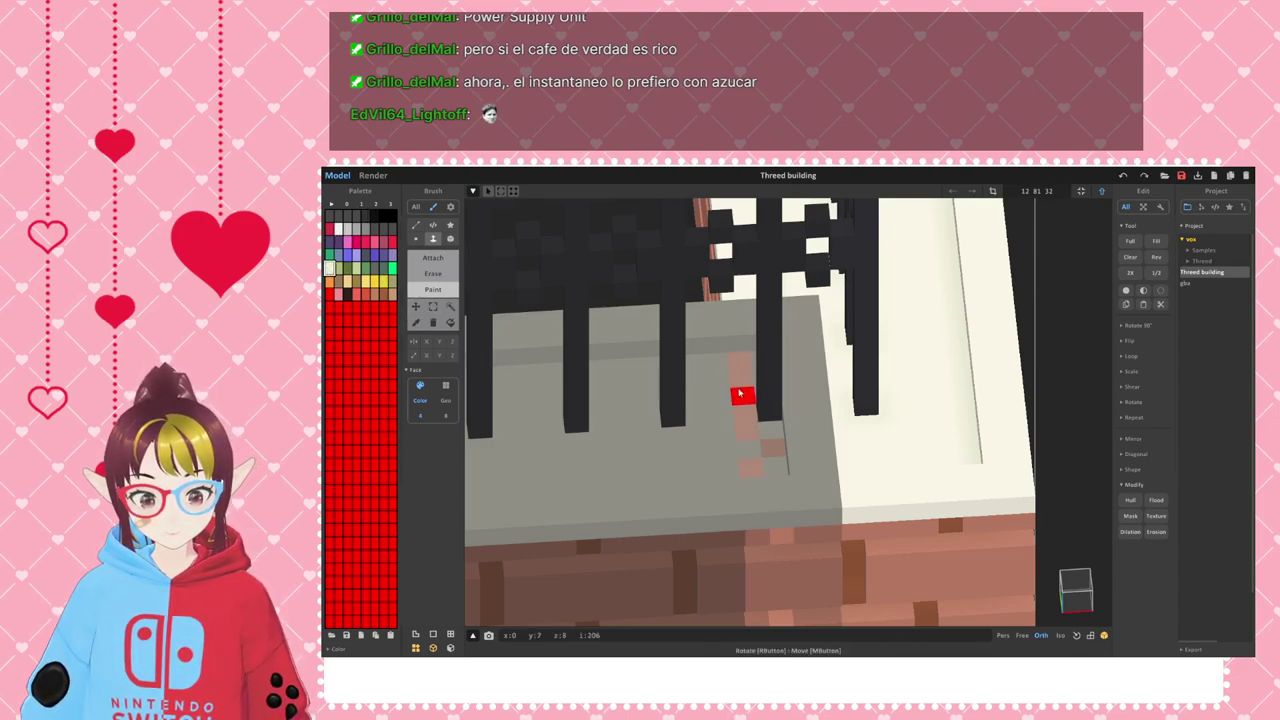
{"action": "left_click", "coordinate": [739, 392]}
{"action": "left_click", "coordinate": [752, 467]}
{"action": "left_click", "coordinate": [772, 447]}
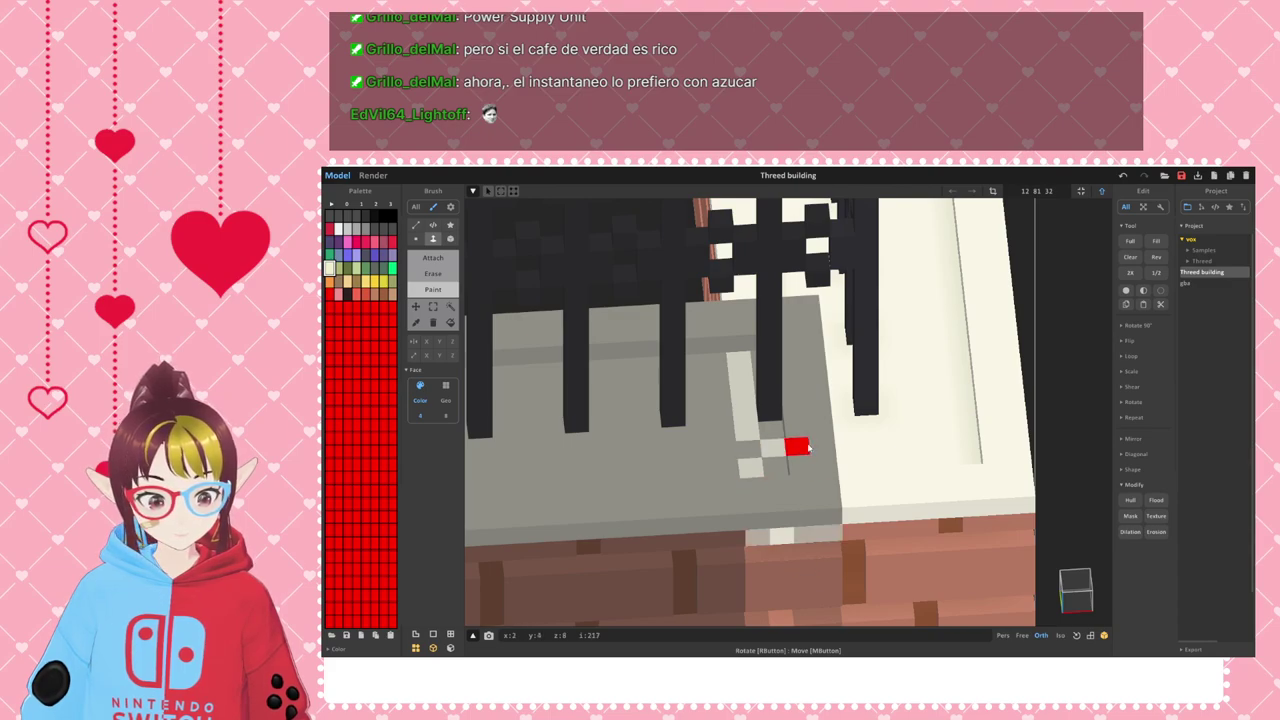
- Touch up the remaining spot beside the end picket with the single-voxel Paint brush in the same cream colour
{"action": "scroll", "coordinate": [840, 462], "scroll_direction": "down", "scroll_amount": 5}
{"action": "right_click_drag", "start_coordinate": [871, 477], "coordinate": [900, 466]}
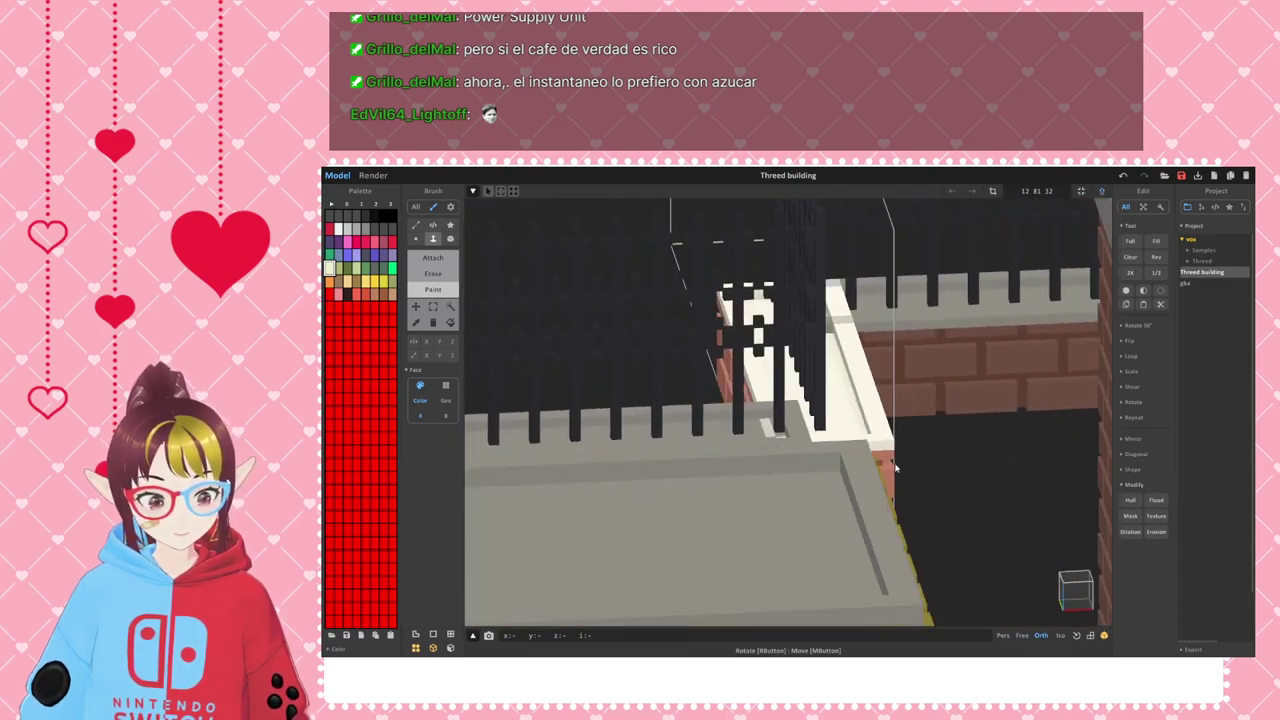
{"action": "mouse_move", "coordinate": [781, 426]}
{"action": "right_mouse_down"}
{"action": "mouse_move", "coordinate": [776, 486]}
{"action": "mouse_move", "coordinate": [797, 469]}
{"action": "mouse_move", "coordinate": [829, 486]}
{"action": "mouse_move", "coordinate": [843, 430]}
{"action": "mouse_move", "coordinate": [777, 491]}
{"action": "mouse_move", "coordinate": [837, 477]}
{"action": "mouse_move", "coordinate": [486, 366]}
{"action": "right_mouse_up"}
{"action": "scroll", "coordinate": [812, 472], "scroll_direction": "up", "scroll_amount": 5}
{"action": "left_click", "coordinate": [416, 239]}
{"action": "left_click", "coordinate": [718, 441]}
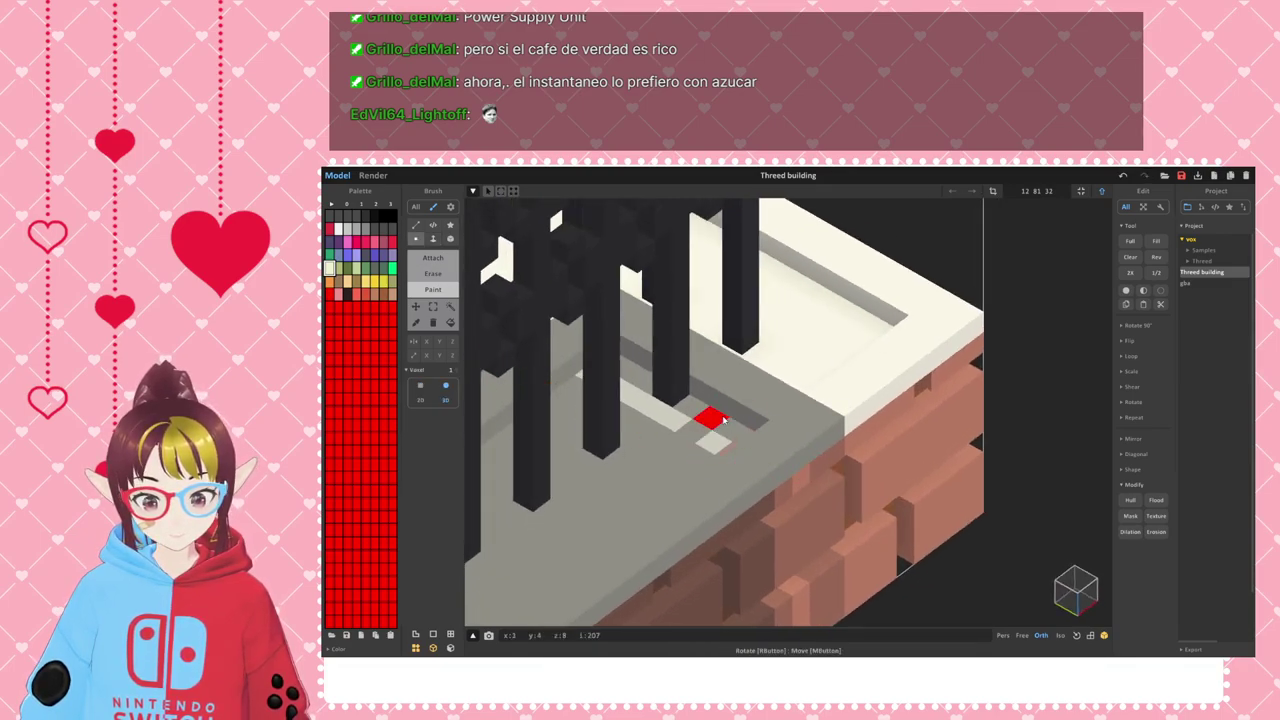
- Inspect the repainted wall corner, return to object editing and examine the shortened fence segment and both of its junctions
{"action": "right_click_drag", "start_coordinate": [718, 424], "coordinate": [720, 500]}
{"action": "right_click_drag", "start_coordinate": [742, 469], "coordinate": [626, 474]}
{"action": "scroll", "coordinate": [626, 474], "scroll_direction": "up", "scroll_amount": 5}
{"action": "scroll", "coordinate": [550, 480], "scroll_direction": "down", "scroll_amount": 5}
{"action": "right_click_drag", "start_coordinate": [809, 494], "coordinate": [776, 421]}
{"action": "middle_click_drag", "start_coordinate": [776, 421], "coordinate": [755, 458]}
{"action": "right_click_drag", "start_coordinate": [755, 458], "coordinate": [799, 505]}
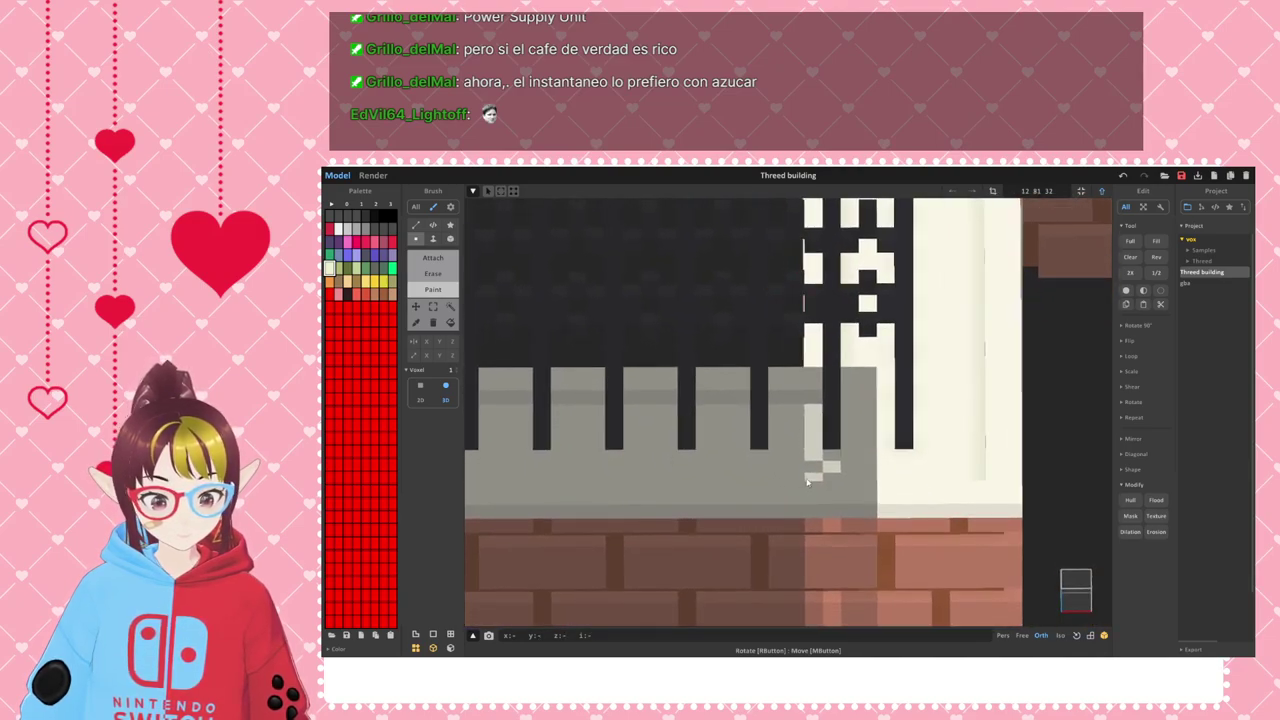
{"action": "key", "text": "Tab"}
{"action": "scroll", "coordinate": [849, 489], "scroll_direction": "down", "scroll_amount": 4}
{"action": "right_click_drag", "start_coordinate": [923, 486], "coordinate": [806, 466]}
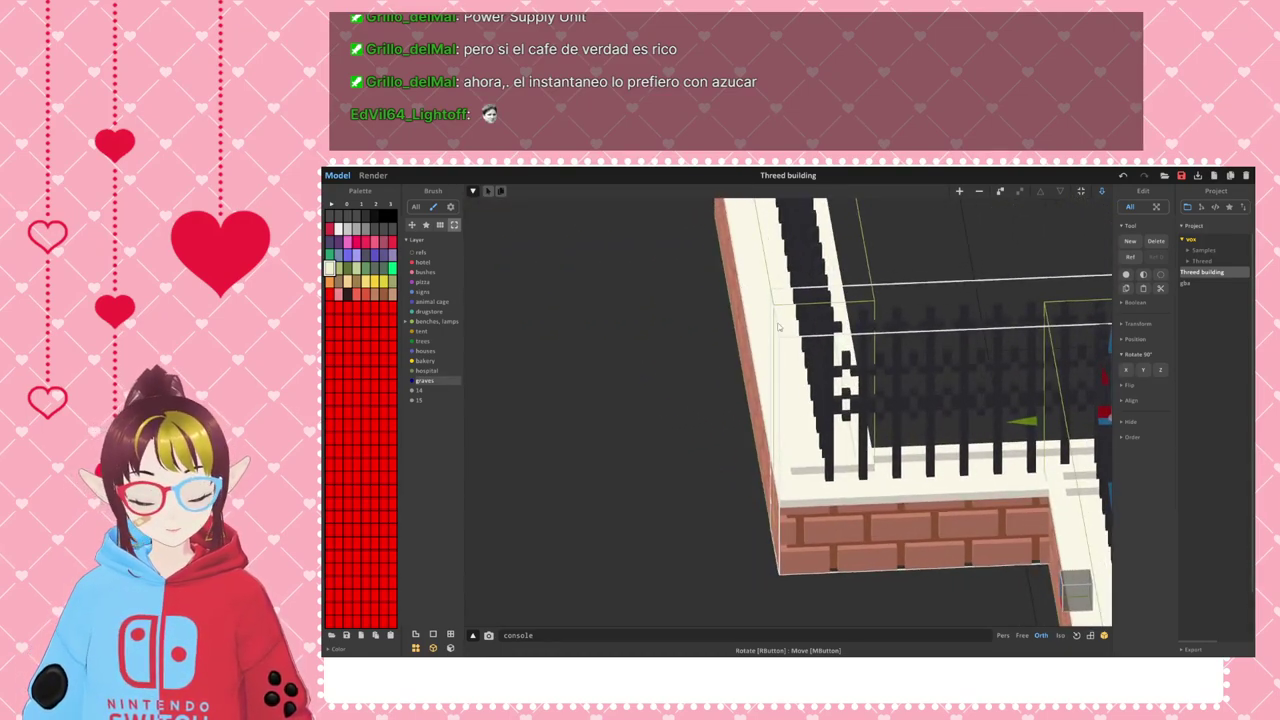
{"action": "scroll", "coordinate": [814, 404], "scroll_direction": "down", "scroll_amount": 2}
{"action": "middle_click_drag", "start_coordinate": [1068, 462], "coordinate": [833, 443]}
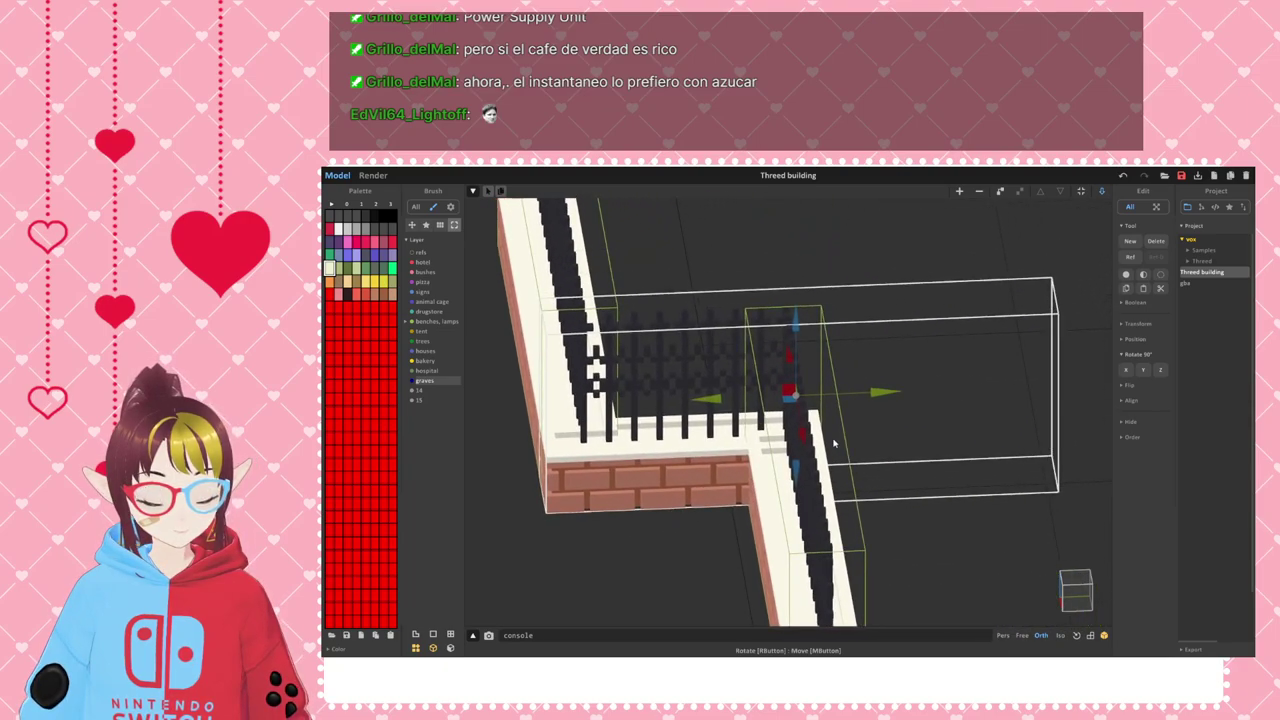
{"action": "mouse_move", "coordinate": [828, 456]}
{"action": "right_mouse_down"}
{"action": "mouse_move", "coordinate": [834, 472]}
{"action": "mouse_move", "coordinate": [831, 434]}
{"action": "right_mouse_up"}
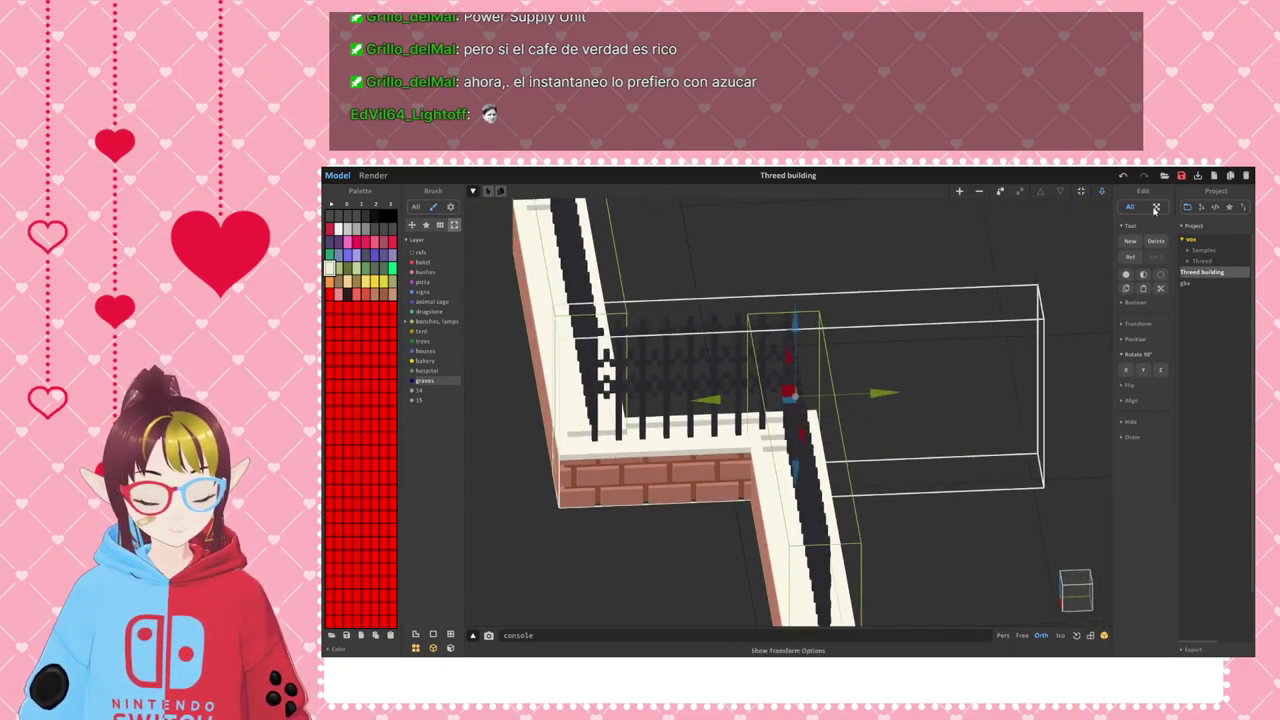
- Fit the shortened fence segment's bounding box to its contents and open the segment for voxel editing
{"action": "left_click", "coordinate": [1080, 193]}
{"action": "right_click_drag", "start_coordinate": [929, 380], "coordinate": [903, 437]}
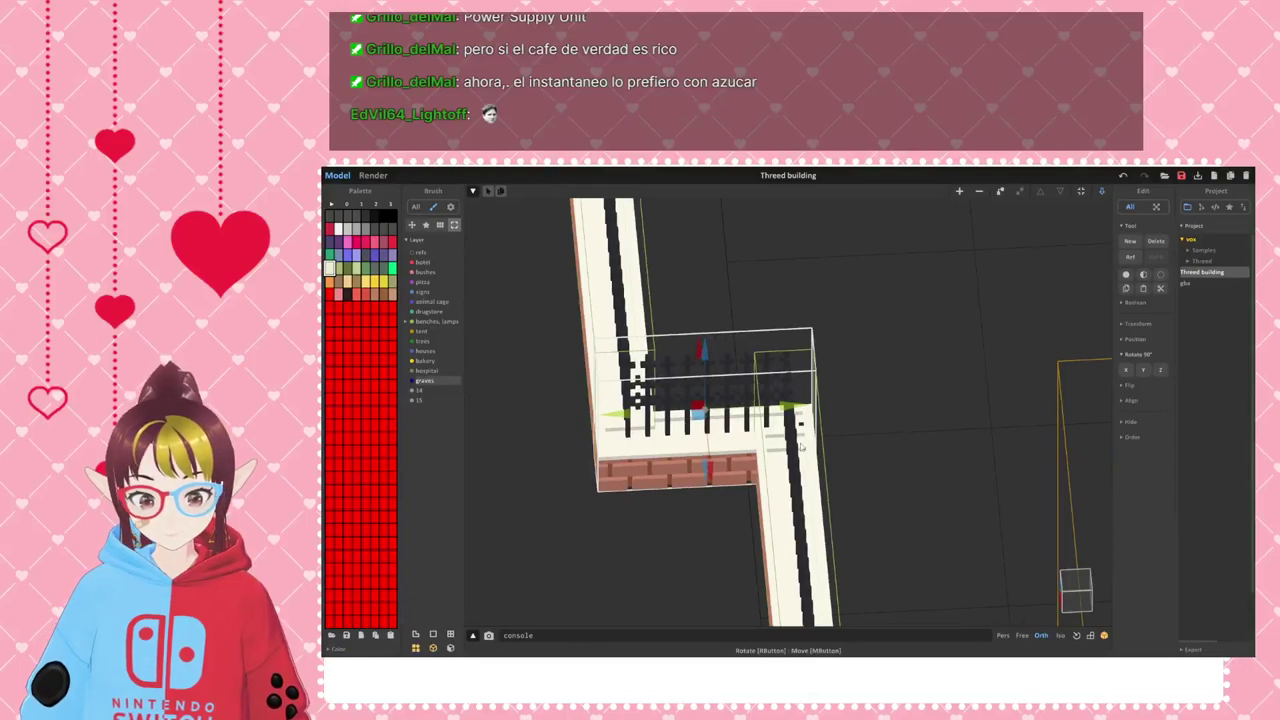
{"action": "key", "text": "Tab"}
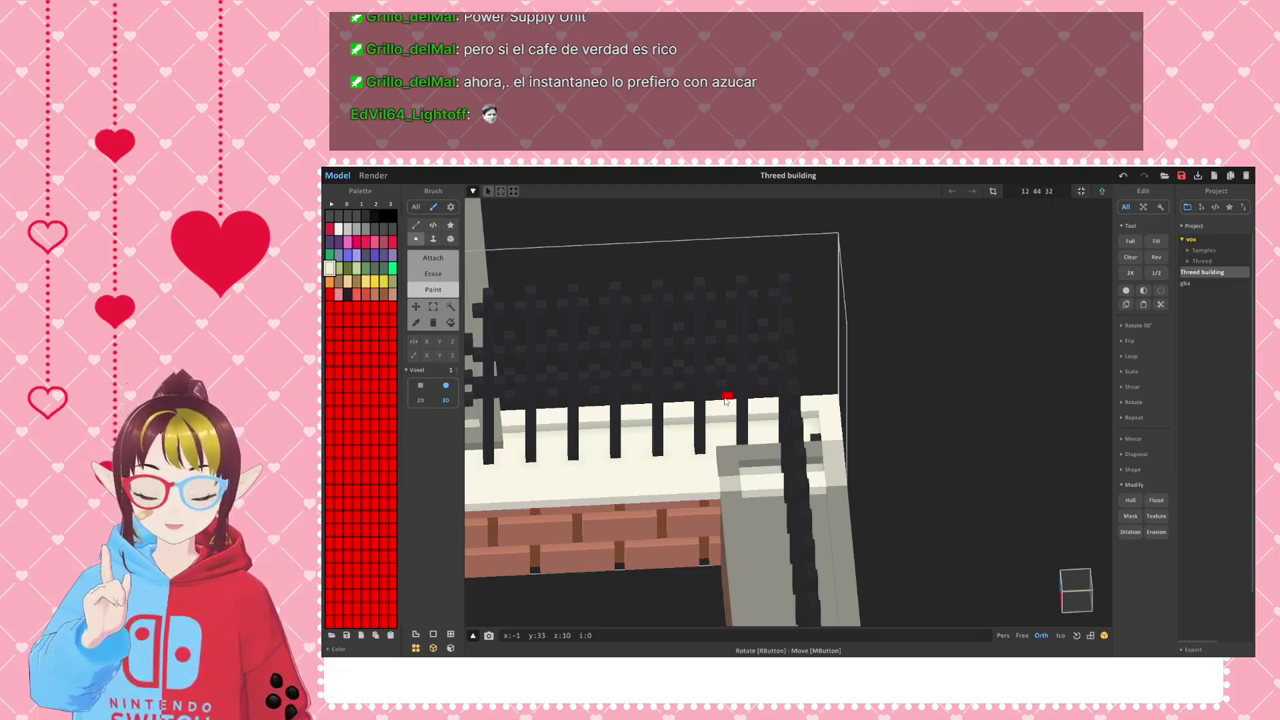
- Fill the hole in the ledge beside the segment's end picket with a cream voxel using the Attach brush
{"action": "mouse_move", "coordinate": [929, 520]}
{"action": "right_mouse_down"}
{"action": "mouse_move", "coordinate": [871, 491]}
{"action": "mouse_move", "coordinate": [864, 507]}
{"action": "mouse_move", "coordinate": [749, 509]}
{"action": "mouse_move", "coordinate": [757, 457]}
{"action": "right_mouse_up"}
{"action": "left_click", "coordinate": [760, 443]}
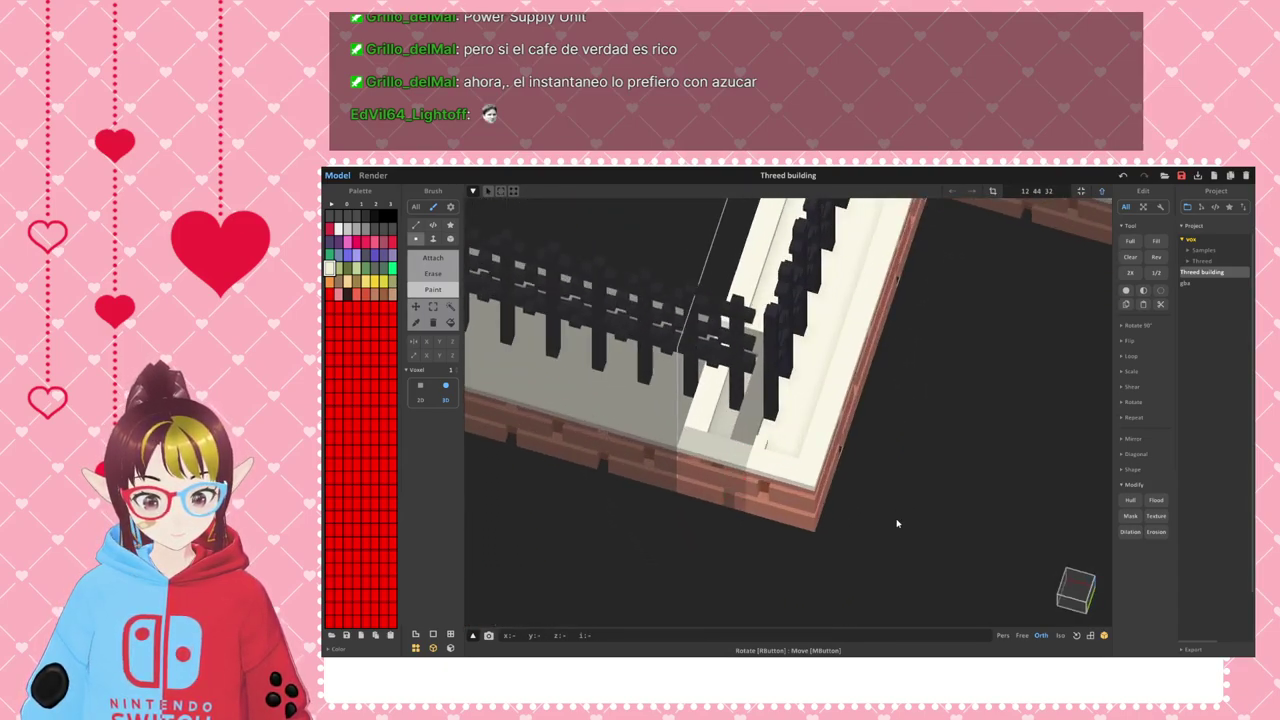
{"action": "right_click_drag", "start_coordinate": [894, 517], "coordinate": [791, 500]}
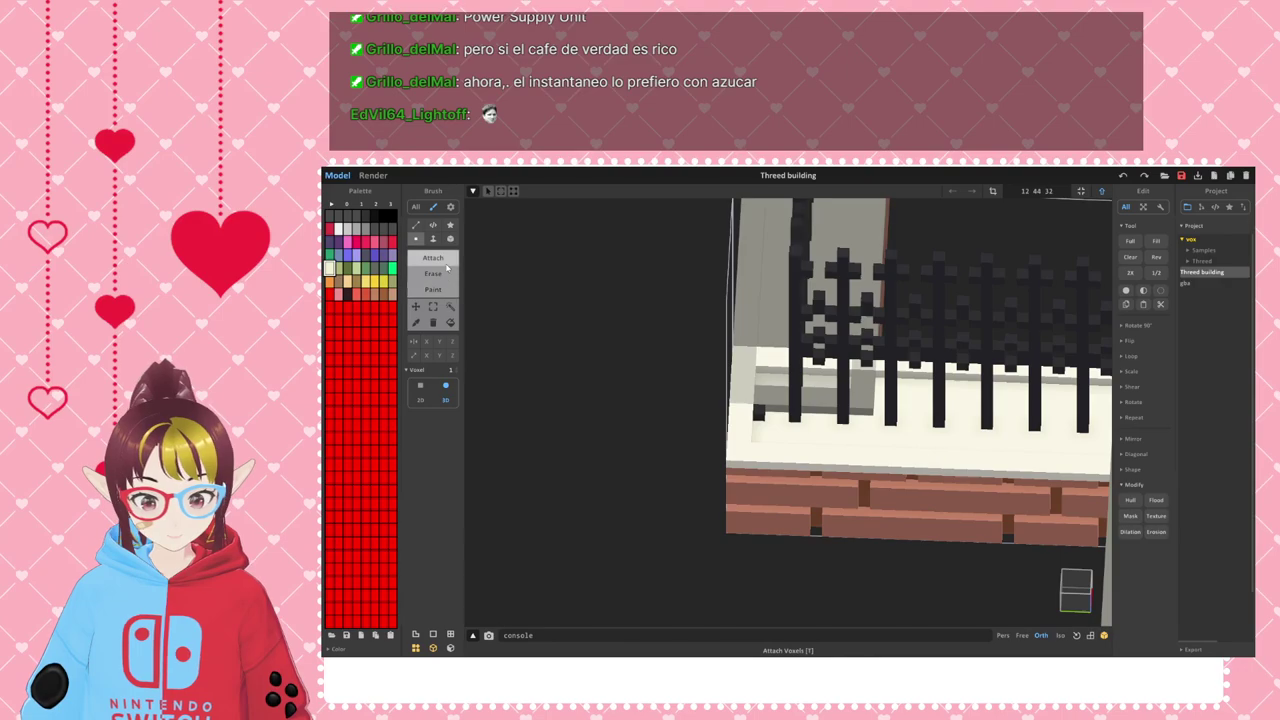
{"action": "right_click_drag", "start_coordinate": [762, 420], "coordinate": [781, 469]}
{"action": "scroll", "coordinate": [781, 469], "scroll_direction": "up", "scroll_amount": 6}
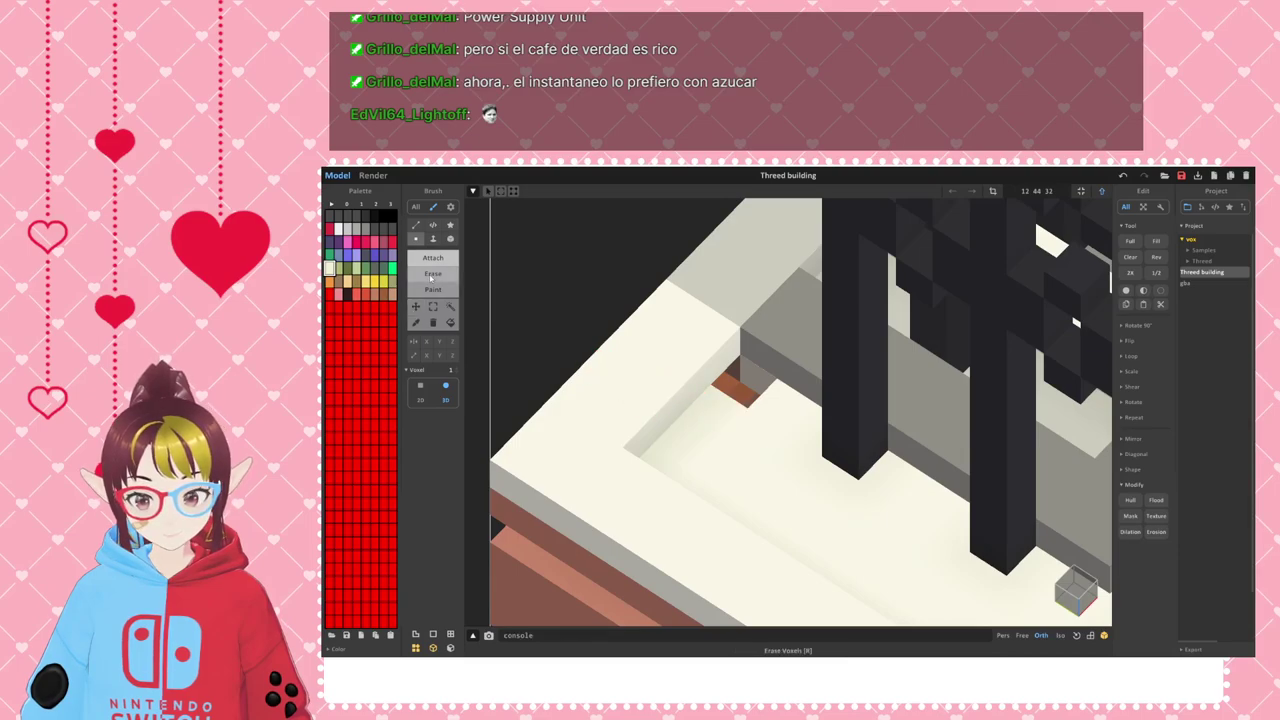
{"action": "right_click_drag", "start_coordinate": [700, 388], "coordinate": [494, 303]}
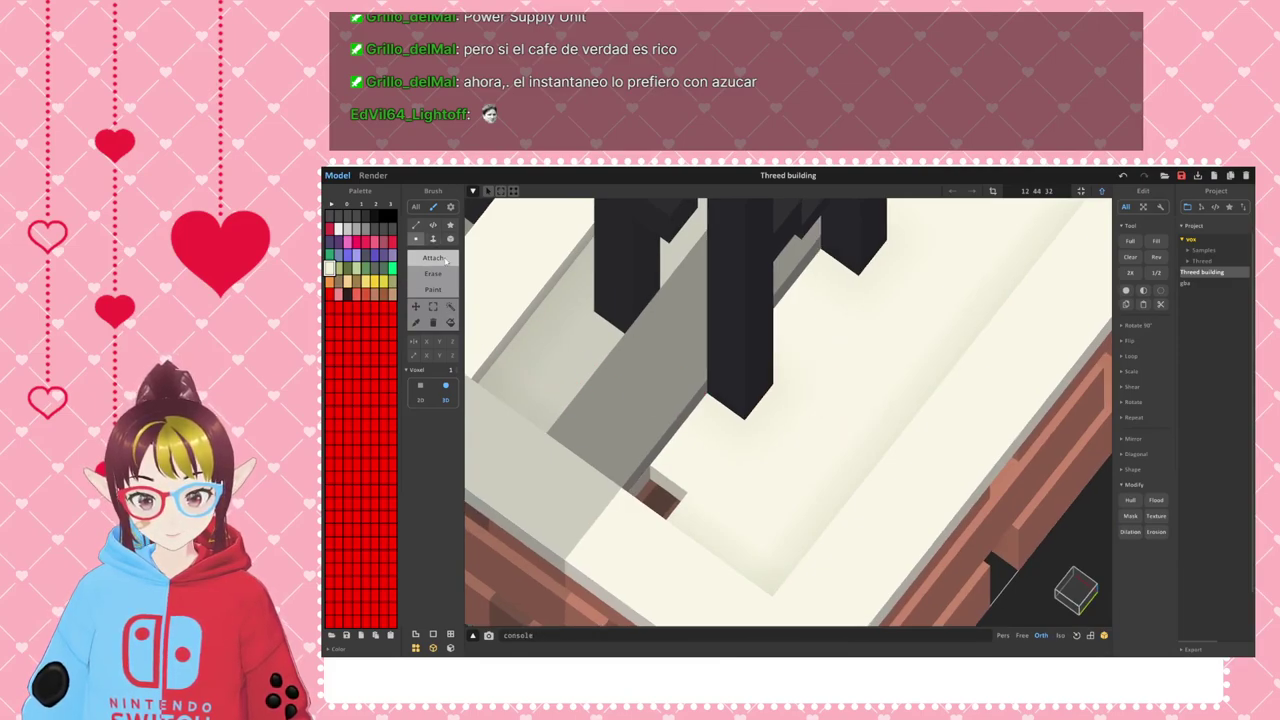
{"action": "left_click", "coordinate": [666, 483]}
{"action": "right_click_drag", "start_coordinate": [826, 506], "coordinate": [751, 434]}
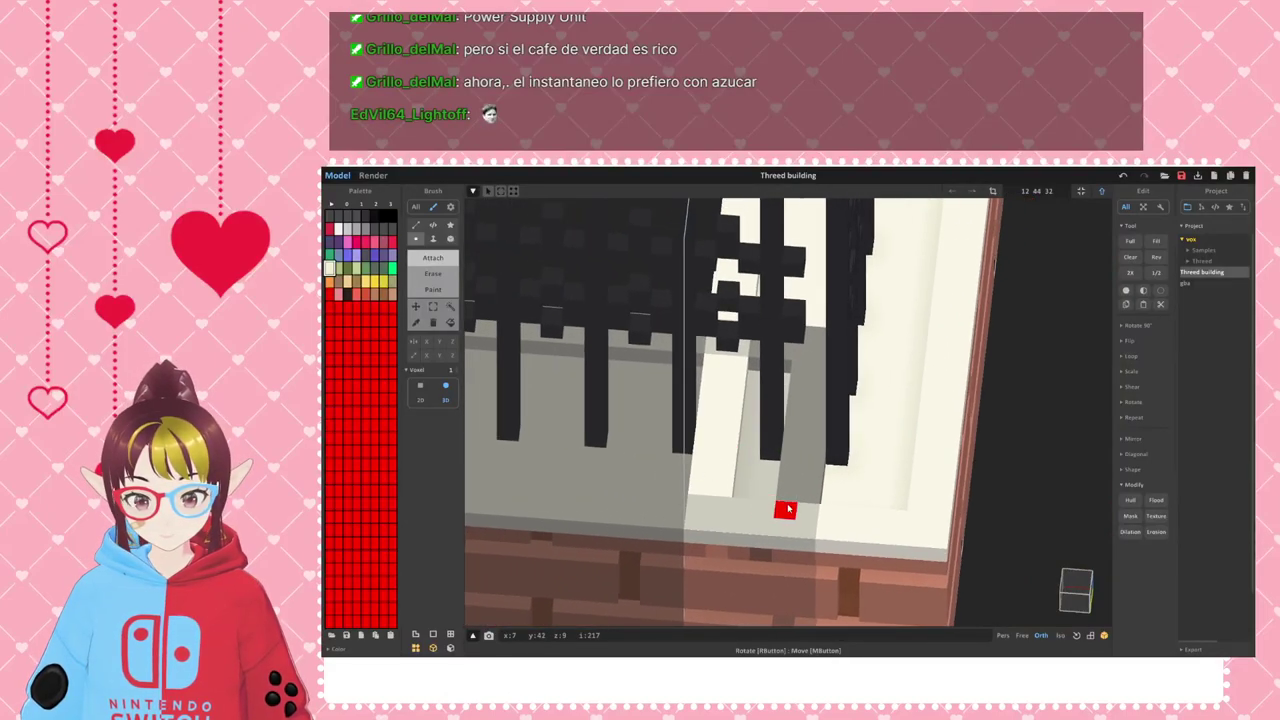
- Open the adjoining long wall for voxel editing and attach cream voxels across its cap where it overlaps the shortened segment
{"action": "key", "text": "Tab"}
{"action": "key", "text": "Tab"}
{"action": "mouse_move", "coordinate": [698, 504]}
{"action": "right_mouse_down"}
{"action": "mouse_move", "coordinate": [751, 517]}
{"action": "mouse_move", "coordinate": [718, 528]}
{"action": "mouse_move", "coordinate": [763, 440]}
{"action": "right_mouse_up"}
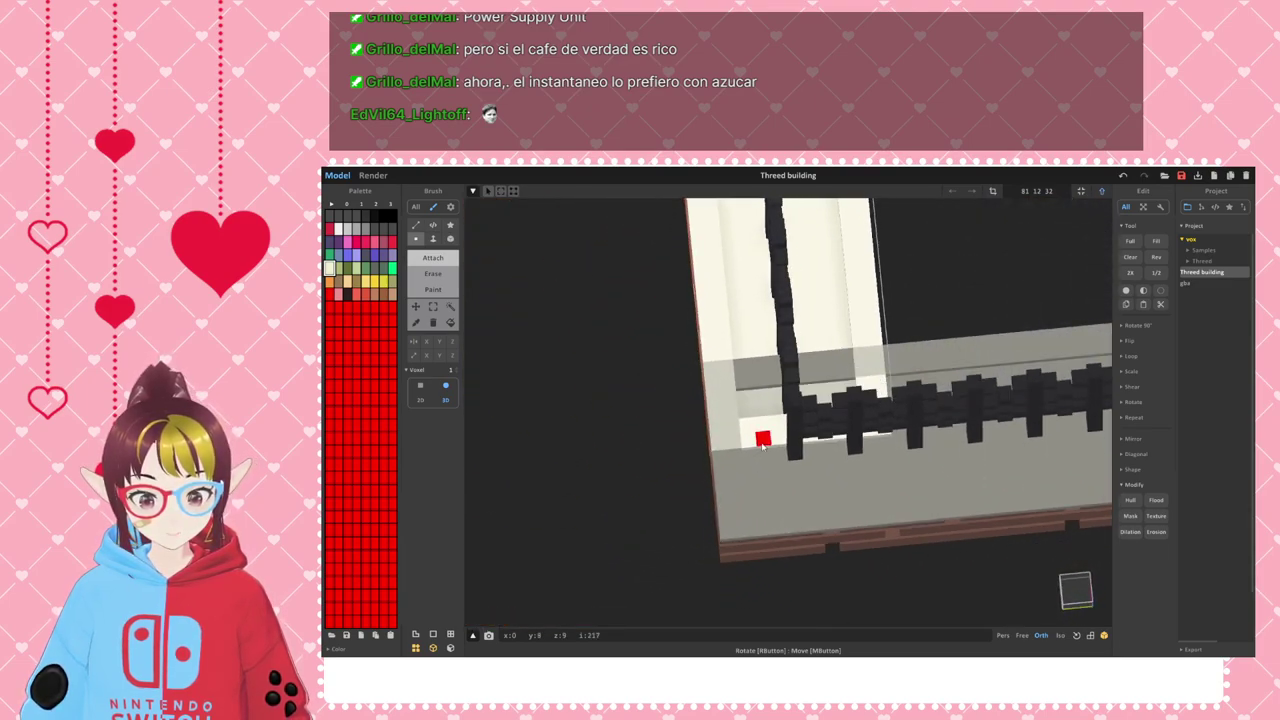
{"action": "scroll", "coordinate": [749, 451], "scroll_direction": "up", "scroll_amount": 2}
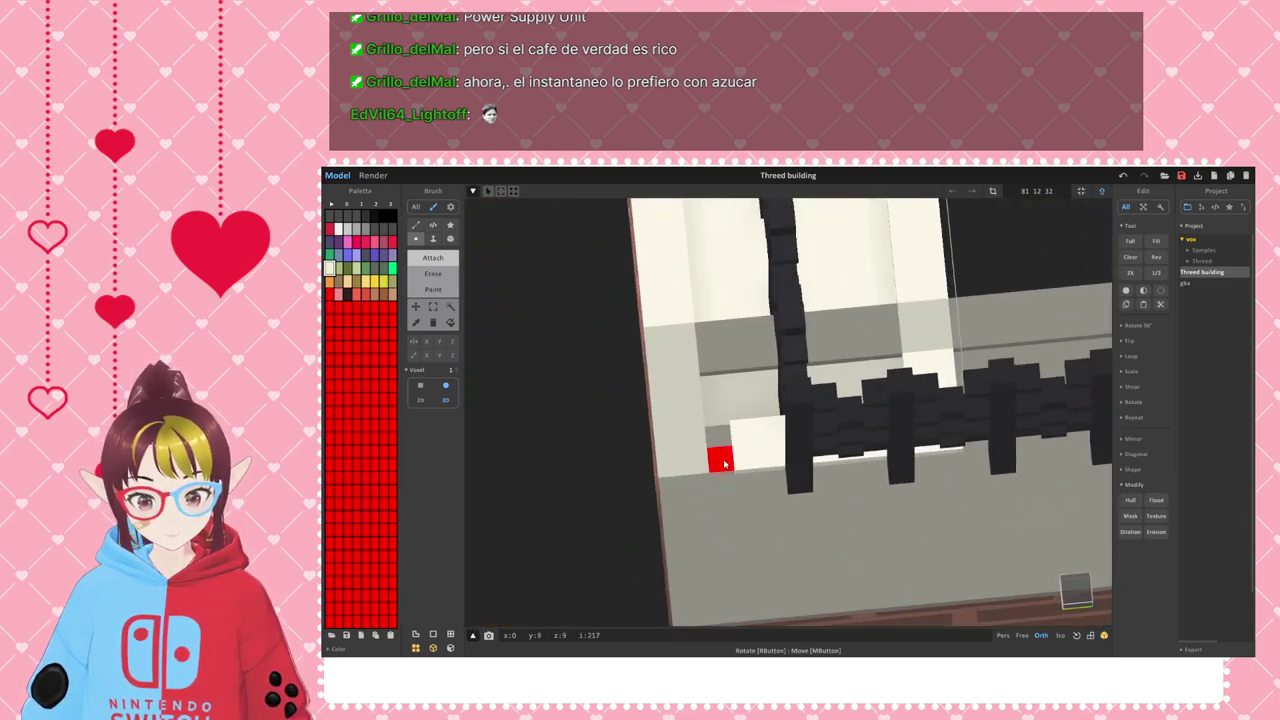
{"action": "right_click_drag", "start_coordinate": [820, 491], "coordinate": [832, 455]}
{"action": "middle_click_drag", "start_coordinate": [950, 492], "coordinate": [839, 386]}
{"action": "right_click_drag", "start_coordinate": [806, 490], "coordinate": [745, 440]}
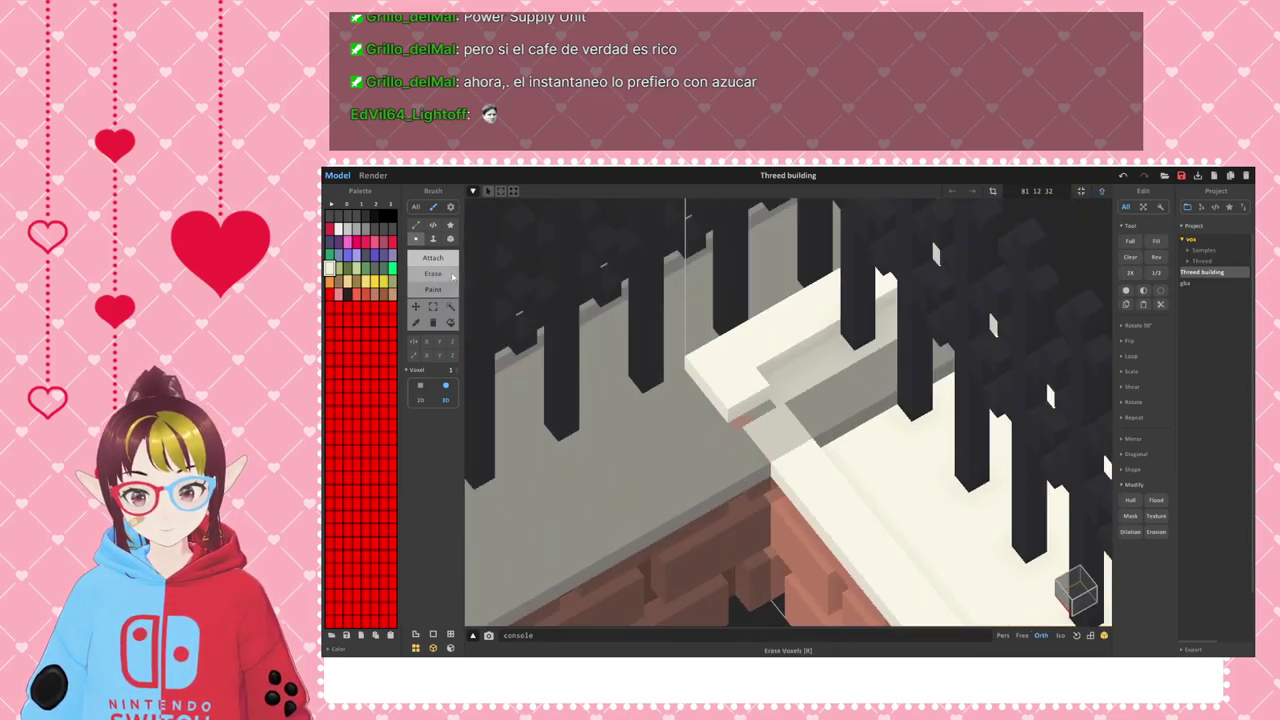
- Erase the raised cap faces at the long wall's overlapping end with the Face brush
{"action": "left_click", "coordinate": [433, 239]}
{"action": "mouse_move", "coordinate": [743, 352]}
{"action": "right_mouse_down"}
{"action": "mouse_move", "coordinate": [746, 428]}
{"action": "mouse_move", "coordinate": [941, 385]}
{"action": "right_mouse_up"}
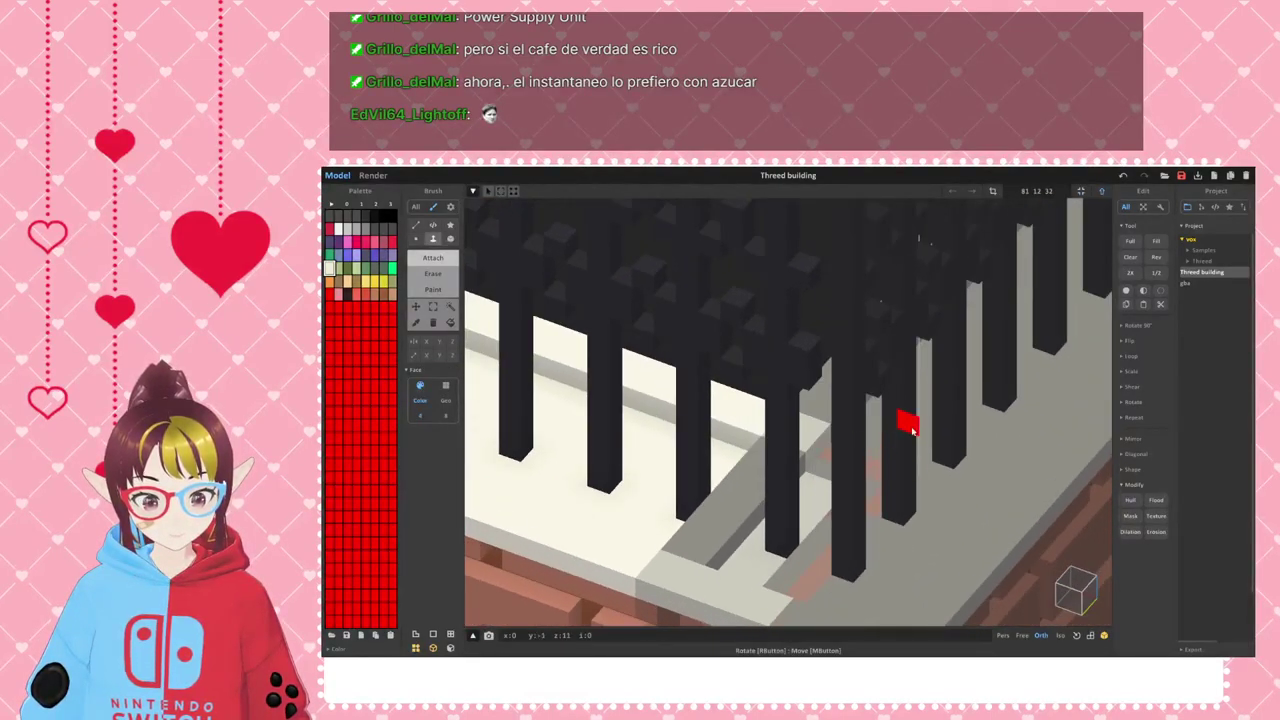
{"action": "right_click_drag", "start_coordinate": [906, 443], "coordinate": [543, 277]}
- Paint the exposed brick-coloured voxels at the long wall's end cream with the single-voxel Paint brush
{"action": "left_click", "coordinate": [416, 238]}
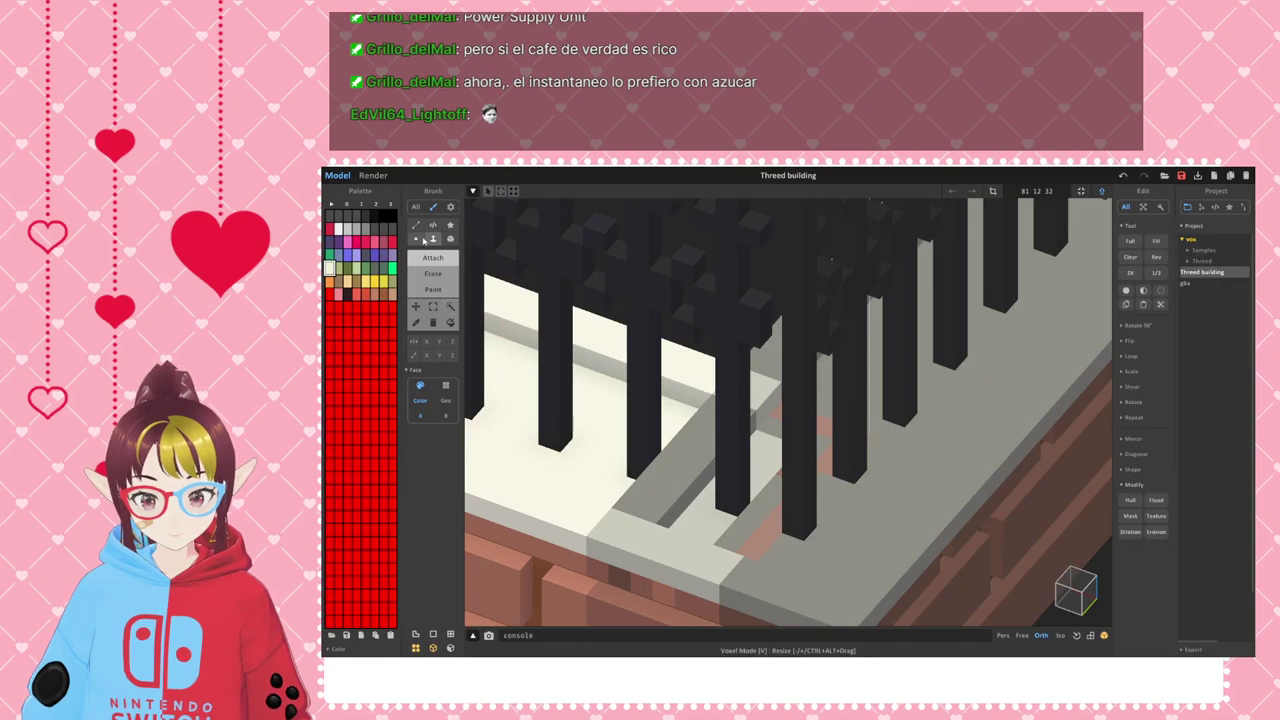
{"action": "right_click_drag", "start_coordinate": [740, 420], "coordinate": [763, 443]}
{"action": "right_click_drag", "start_coordinate": [845, 432], "coordinate": [808, 486]}
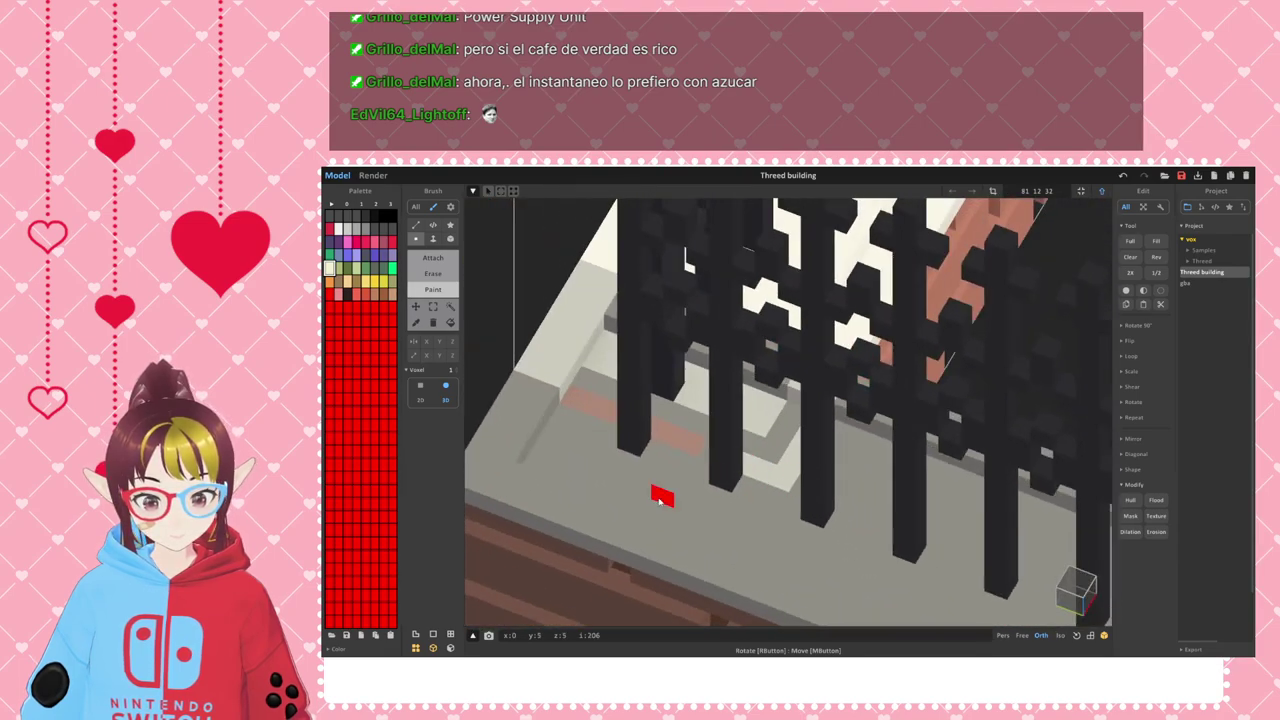
{"action": "right_click_drag", "start_coordinate": [670, 495], "coordinate": [740, 500]}
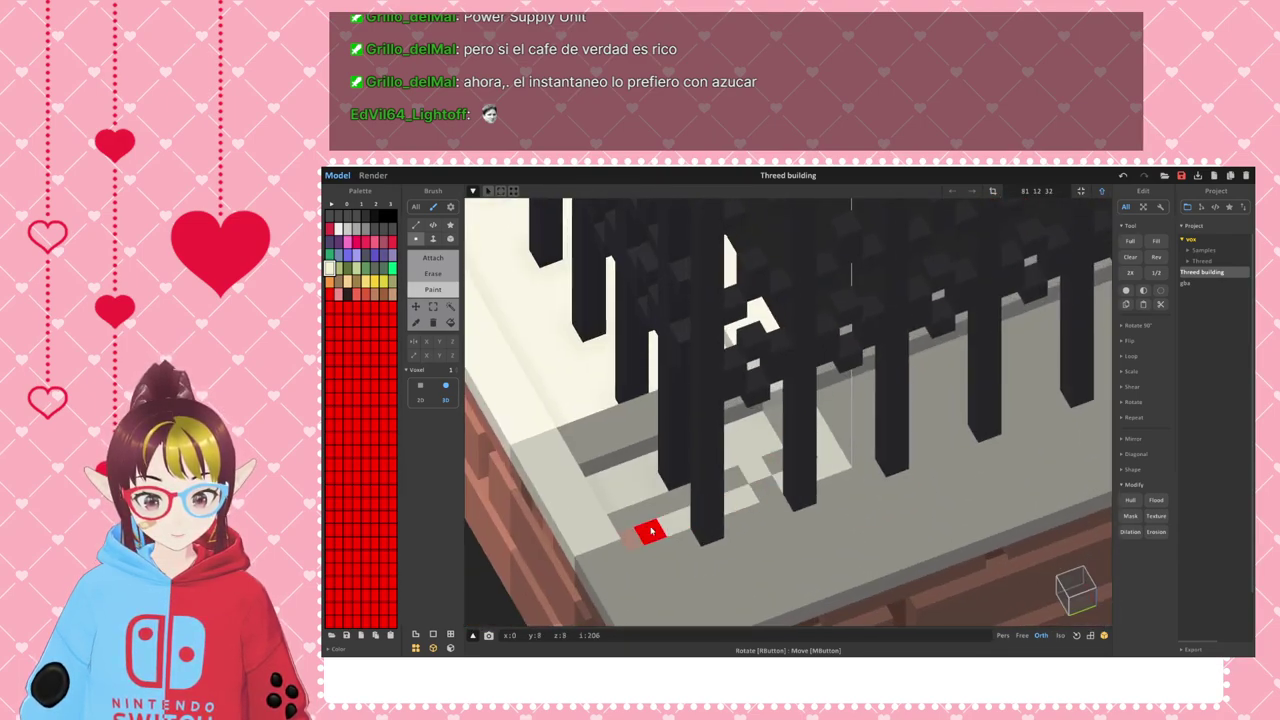
{"action": "mouse_move", "coordinate": [651, 531]}
{"action": "right_mouse_down"}
{"action": "mouse_move", "coordinate": [689, 503]}
{"action": "mouse_move", "coordinate": [780, 478]}
{"action": "mouse_move", "coordinate": [828, 497]}
{"action": "mouse_move", "coordinate": [871, 457]}
{"action": "mouse_move", "coordinate": [686, 531]}
{"action": "mouse_move", "coordinate": [831, 443]}
{"action": "mouse_move", "coordinate": [722, 424]}
{"action": "mouse_move", "coordinate": [680, 431]}
{"action": "mouse_move", "coordinate": [811, 480]}
{"action": "mouse_move", "coordinate": [820, 434]}
{"action": "mouse_move", "coordinate": [814, 463]}
{"action": "mouse_move", "coordinate": [832, 441]}
{"action": "right_mouse_up"}
- Reopen the shortened connecting segment for voxel editing and attach a strip of cream voxels across its cap at the junction
{"action": "key", "text": "Tab"}
{"action": "left_click", "coordinate": [810, 489]}
{"action": "right_click_drag", "start_coordinate": [811, 493], "coordinate": [697, 430]}
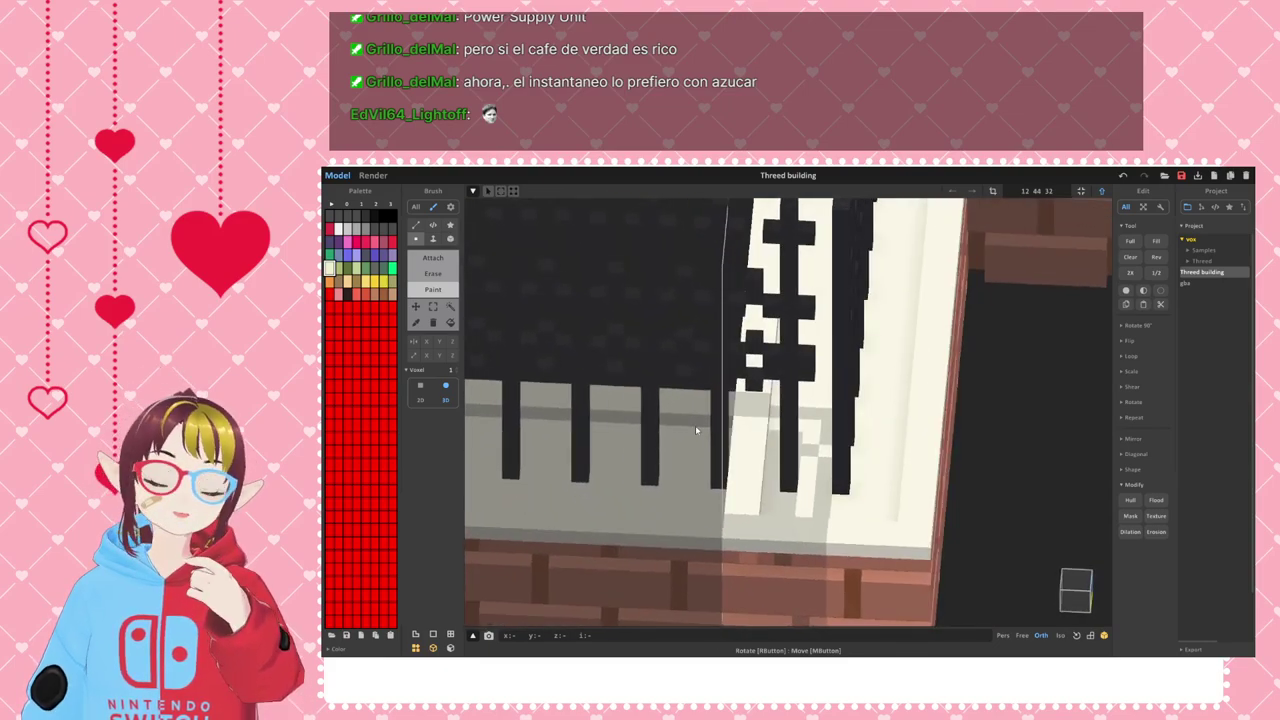
{"action": "right_click_drag", "start_coordinate": [825, 475], "coordinate": [745, 488]}
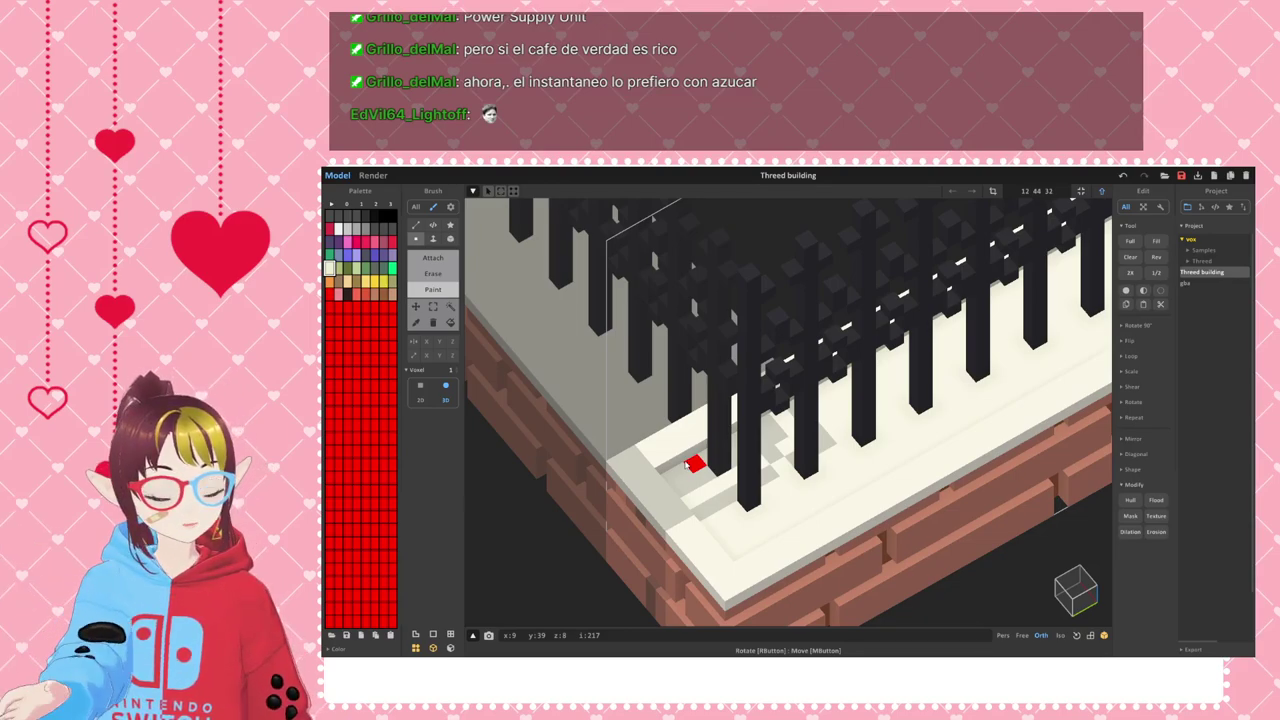
{"action": "scroll", "coordinate": [687, 464], "scroll_direction": "down", "scroll_amount": 5}
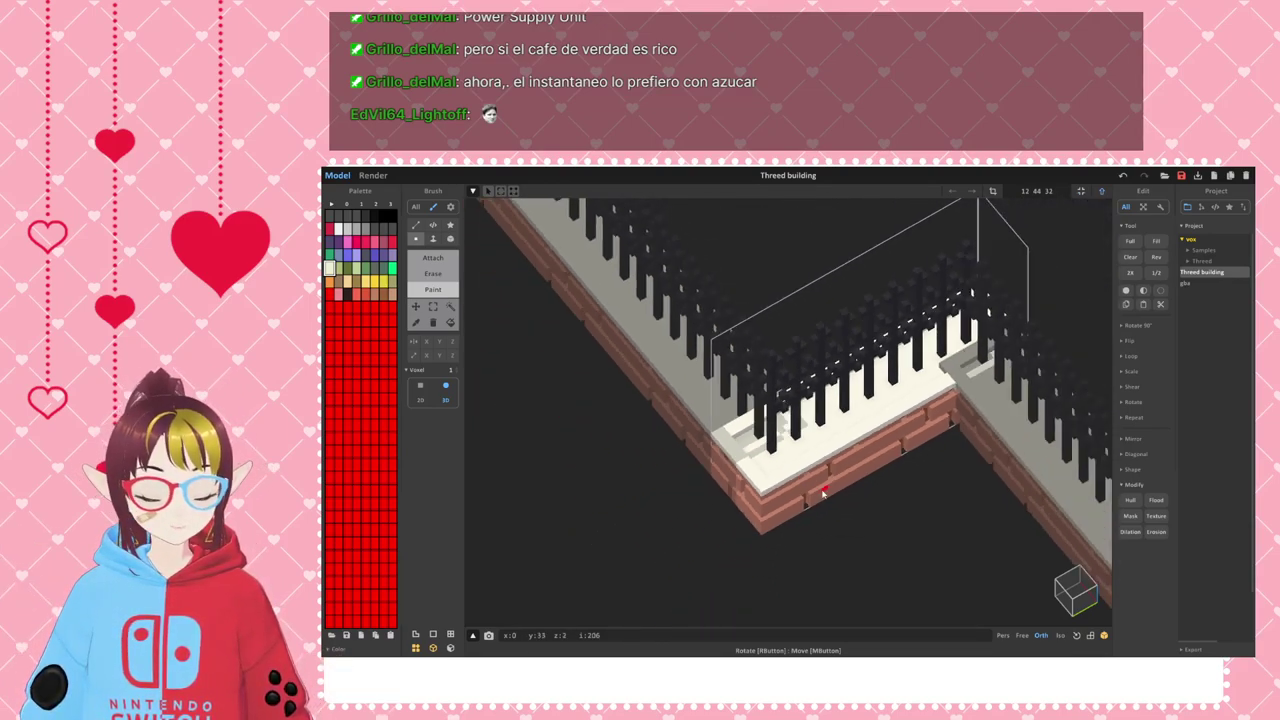
{"action": "right_click_drag", "start_coordinate": [922, 485], "coordinate": [880, 482]}
{"action": "scroll", "coordinate": [786, 493], "scroll_direction": "up", "scroll_amount": 5}
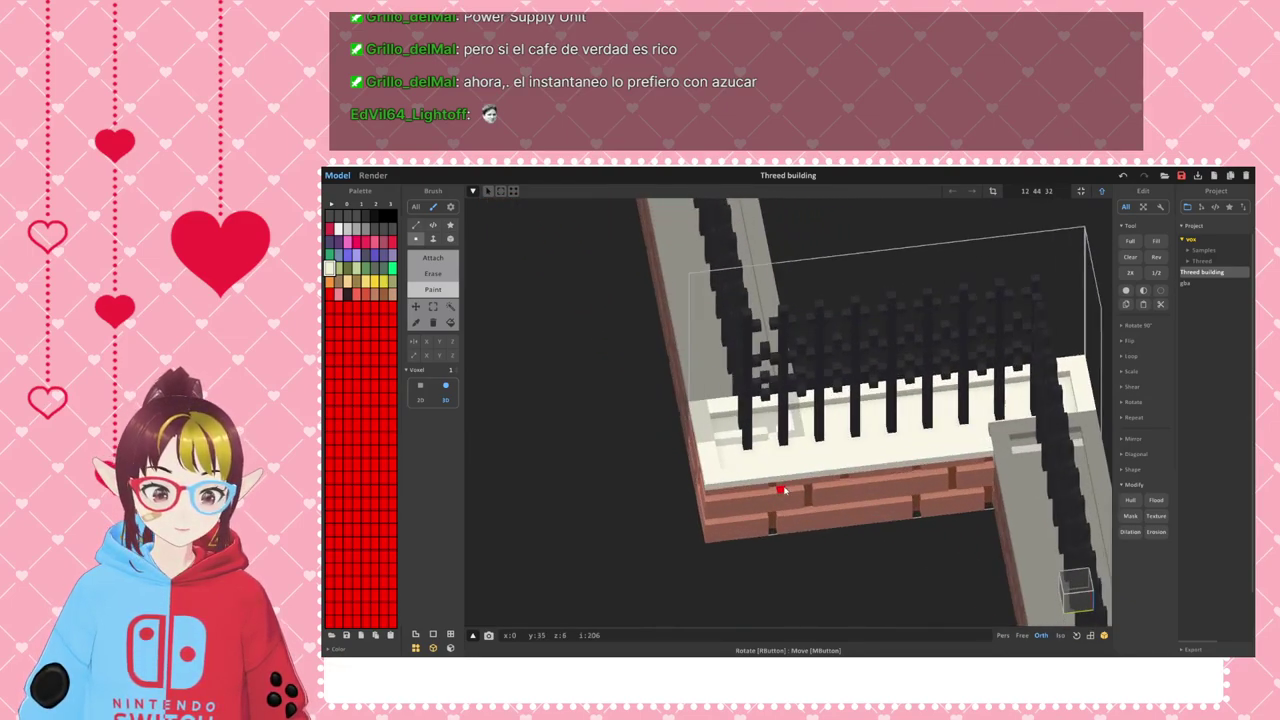
{"action": "right_click_drag", "start_coordinate": [788, 502], "coordinate": [944, 450]}
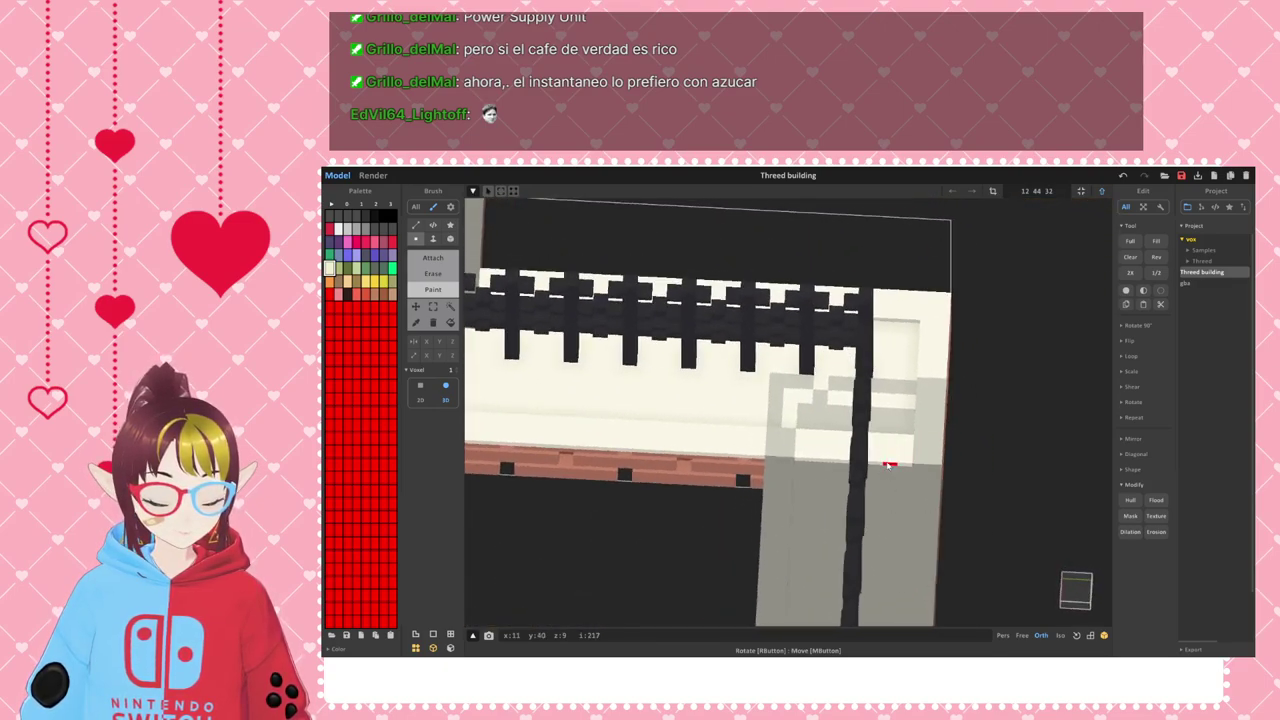
{"action": "left_click", "coordinate": [437, 258]}
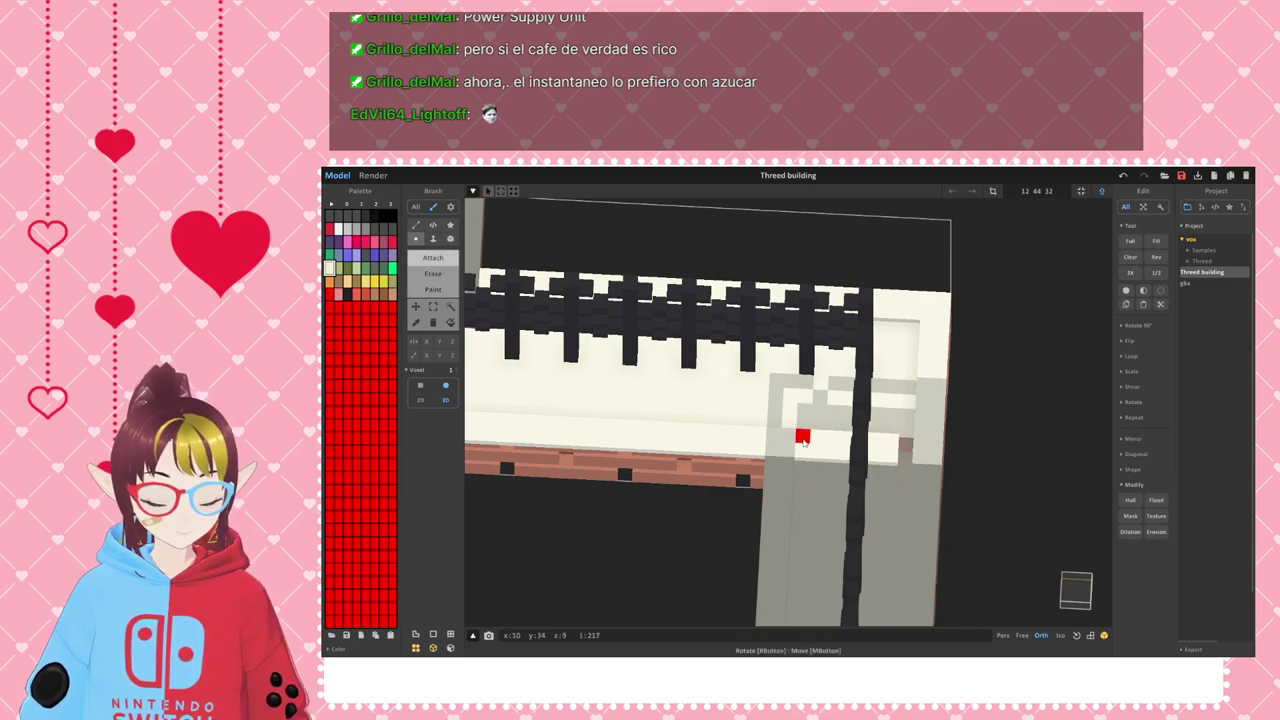
{"action": "mouse_move", "coordinate": [801, 460]}
{"action": "right_mouse_down"}
{"action": "mouse_move", "coordinate": [843, 472]}
{"action": "mouse_move", "coordinate": [794, 472]}
{"action": "right_mouse_up"}
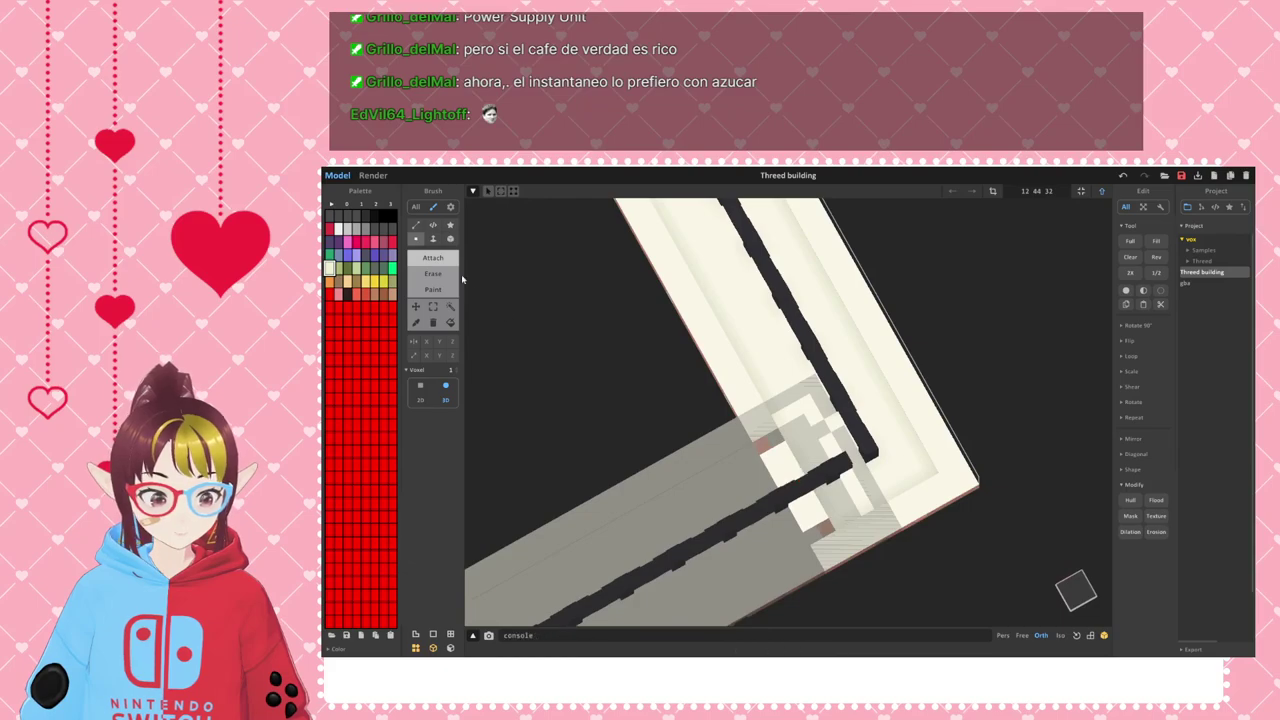
- Erase the raised cap faces across the connecting segment's junction with the Face brush
{"action": "left_click", "coordinate": [431, 238]}
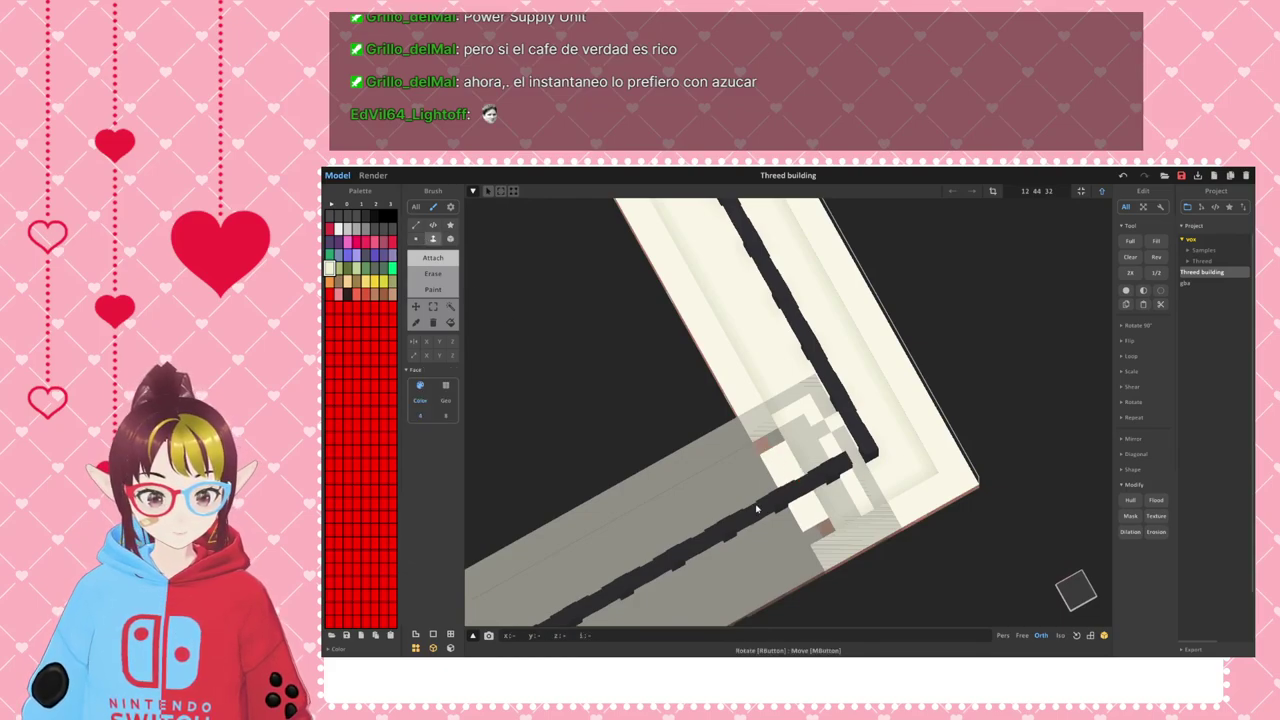
{"action": "left_click", "coordinate": [785, 468], "text": "shift"}
{"action": "right_click_drag", "start_coordinate": [781, 486], "coordinate": [851, 457]}
{"action": "scroll", "coordinate": [830, 460], "scroll_direction": "up", "scroll_amount": 3}
{"action": "middle_click_drag", "start_coordinate": [868, 457], "coordinate": [820, 422]}
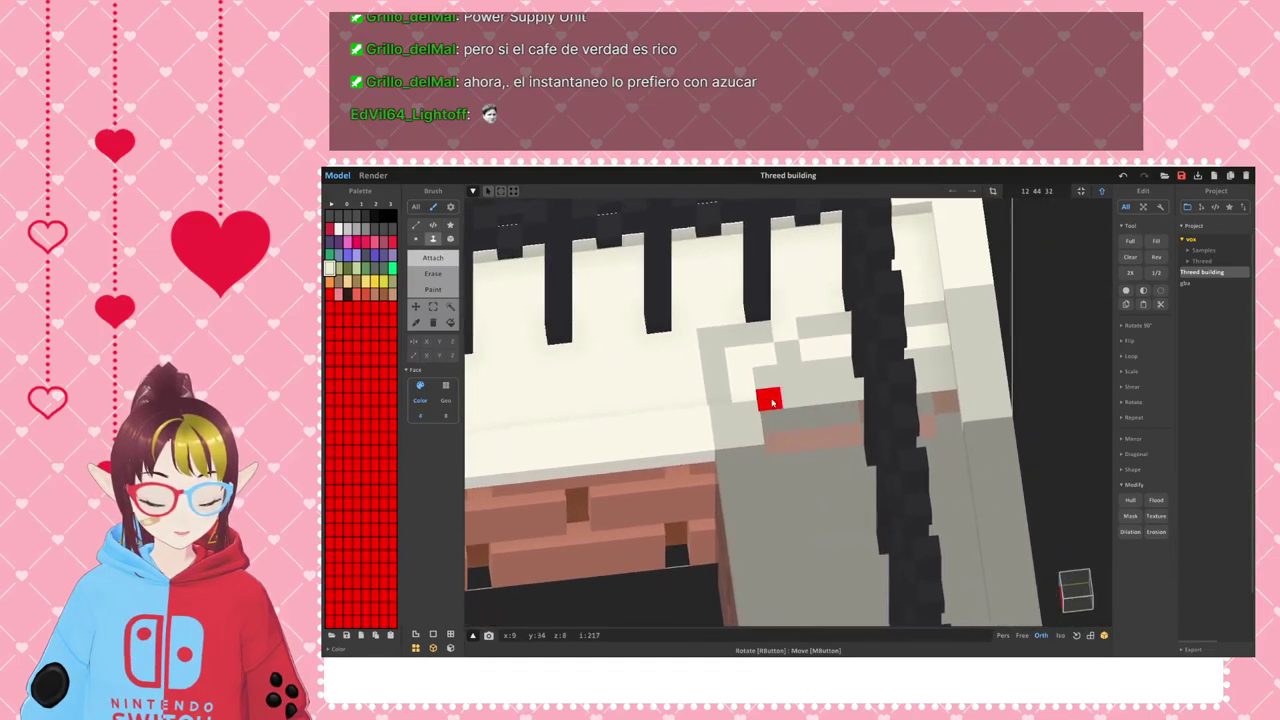
- Paint the exposed brick-coloured spots at that junction cream, finishing the remaining ones with the single-voxel brush
{"action": "left_click", "coordinate": [423, 292]}
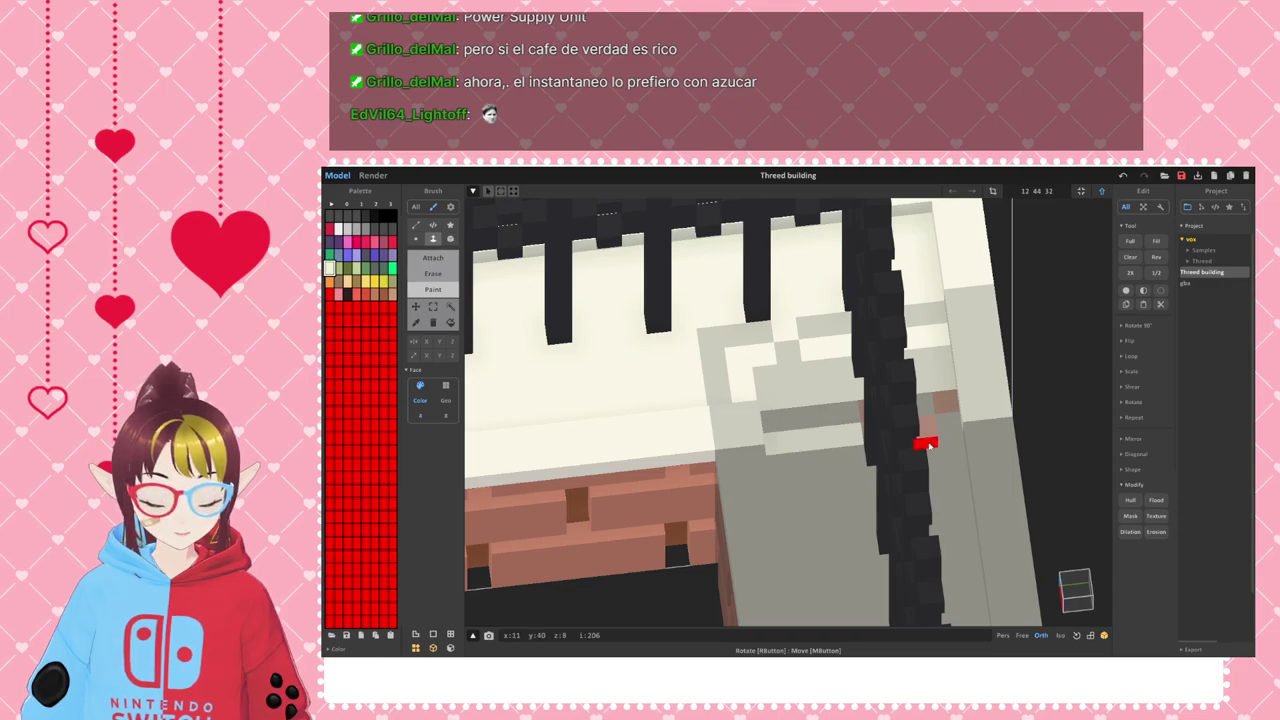
{"action": "right_click_drag", "start_coordinate": [923, 443], "coordinate": [880, 498]}
{"action": "left_click", "coordinate": [416, 238]}
{"action": "right_click_drag", "start_coordinate": [692, 484], "coordinate": [805, 472]}
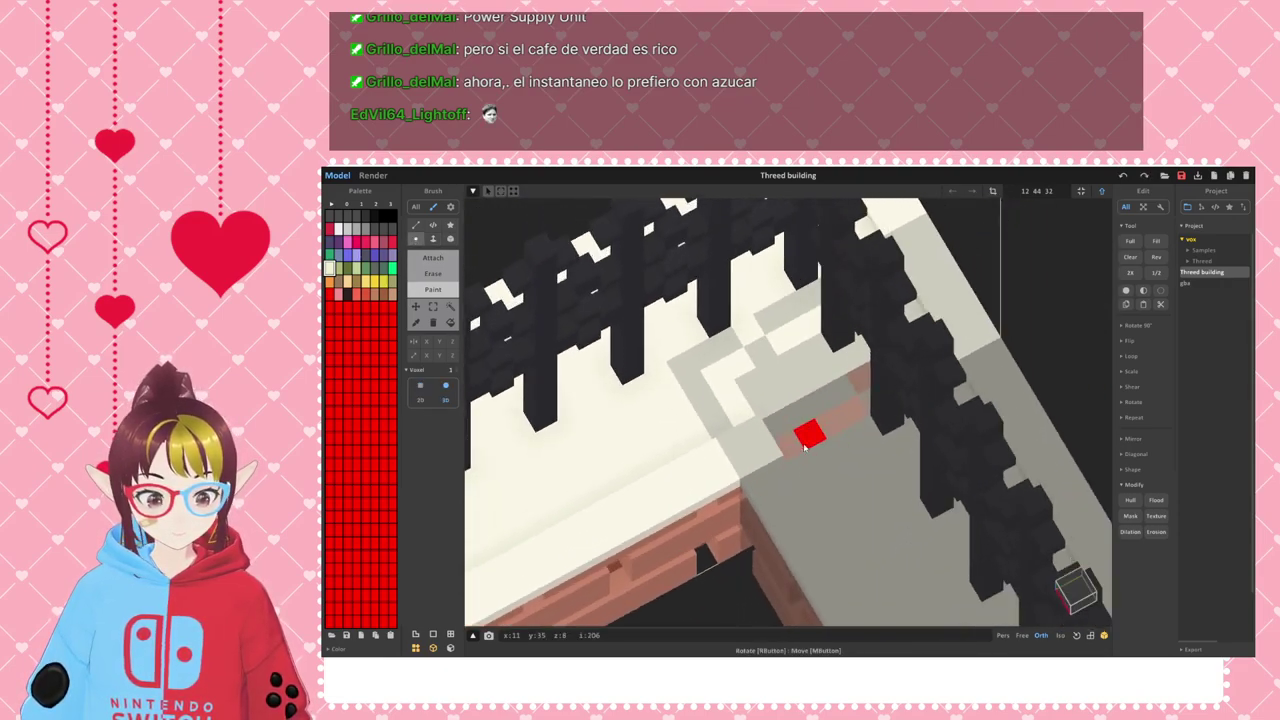
{"action": "mouse_move", "coordinate": [849, 409]}
{"action": "right_mouse_down"}
{"action": "mouse_move", "coordinate": [866, 434]}
{"action": "mouse_move", "coordinate": [826, 463]}
{"action": "right_mouse_up"}
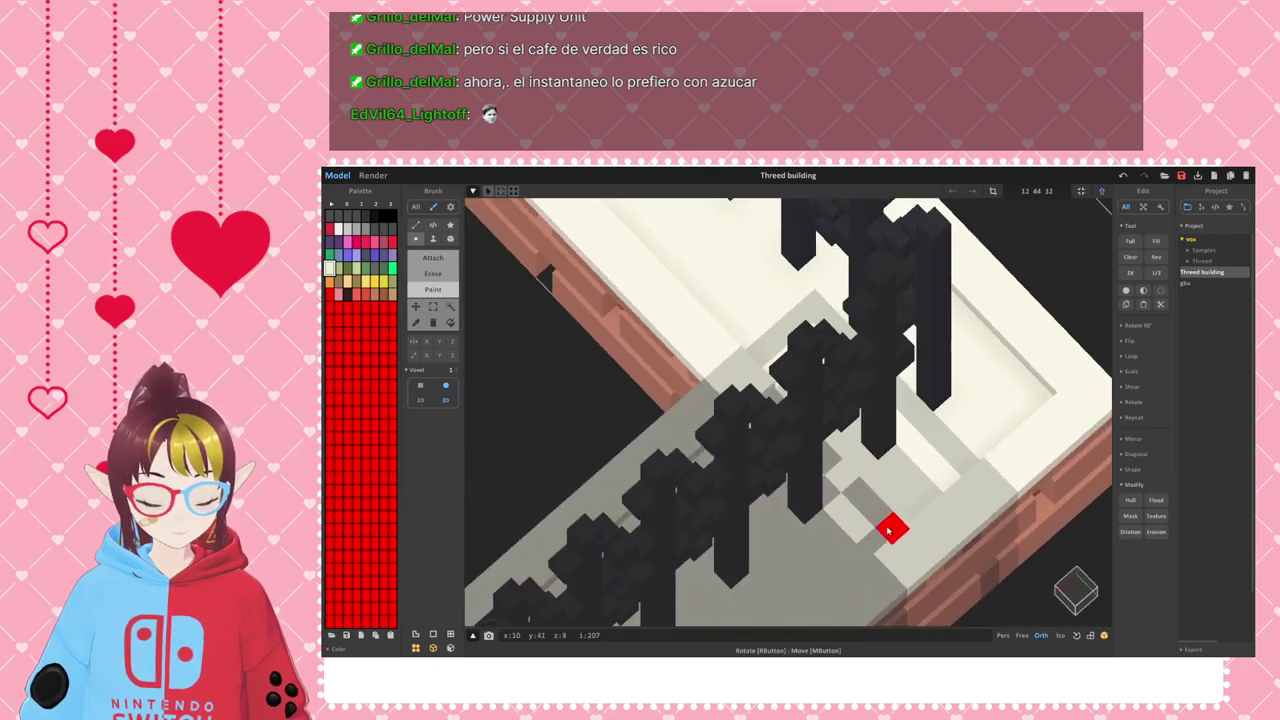
{"action": "mouse_move", "coordinate": [855, 527]}
{"action": "right_mouse_down"}
{"action": "mouse_move", "coordinate": [920, 495]}
{"action": "mouse_move", "coordinate": [905, 487]}
{"action": "right_mouse_up"}
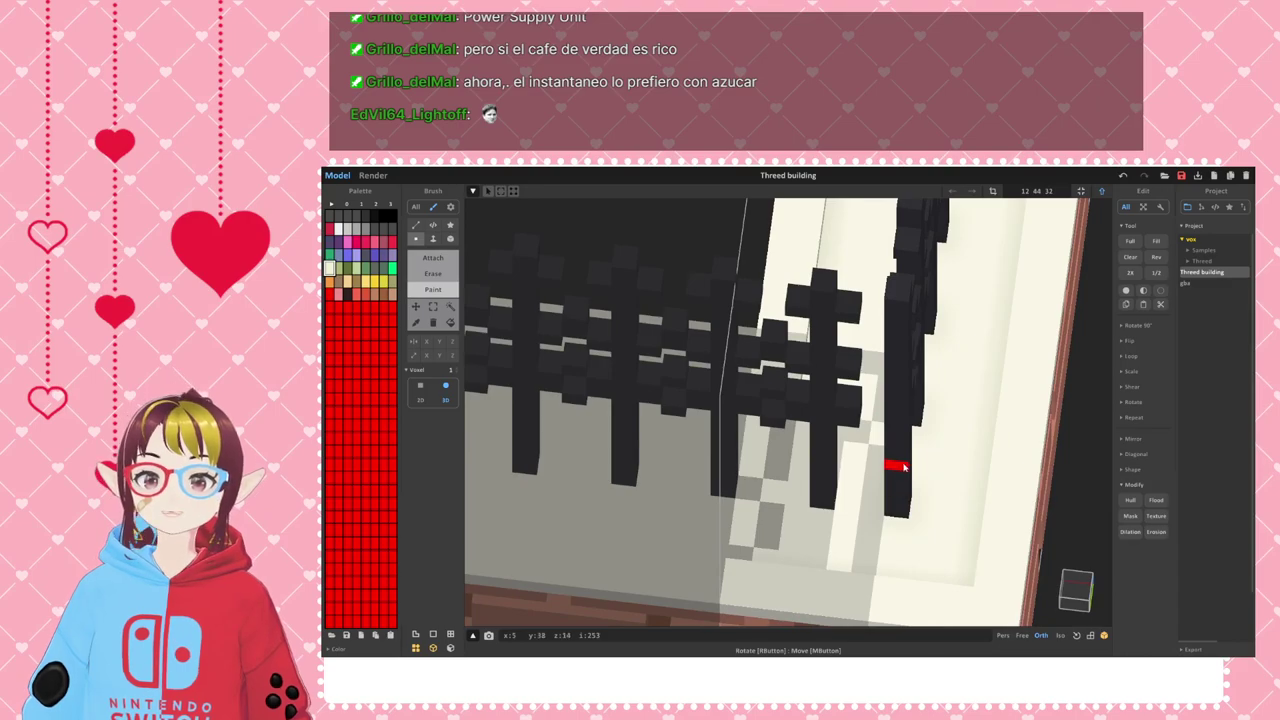
- Examine the connecting segment and both wall junctions from a distance, then return to object editing
{"action": "mouse_move", "coordinate": [982, 452]}
{"action": "right_mouse_down"}
{"action": "mouse_move", "coordinate": [849, 454]}
{"action": "mouse_move", "coordinate": [866, 500]}
{"action": "mouse_move", "coordinate": [946, 429]}
{"action": "mouse_move", "coordinate": [866, 484]}
{"action": "right_mouse_up"}
{"action": "scroll", "coordinate": [865, 482], "scroll_direction": "down", "scroll_amount": 8}
{"action": "mouse_move", "coordinate": [791, 451]}
{"action": "right_mouse_down"}
{"action": "mouse_move", "coordinate": [843, 497]}
{"action": "mouse_move", "coordinate": [834, 476]}
{"action": "right_mouse_up"}
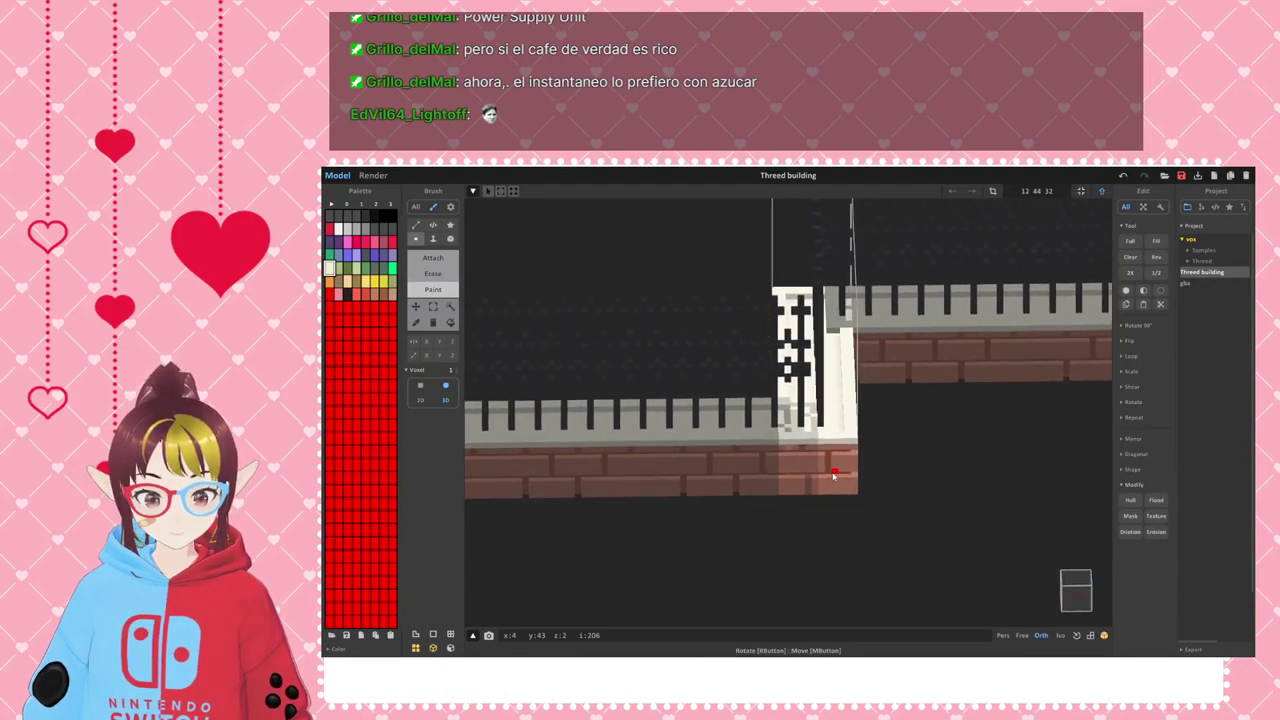
{"action": "key", "text": "Tab"}
{"action": "mouse_move", "coordinate": [907, 333]}
{"action": "left_mouse_down"}
{"action": "mouse_move", "coordinate": [806, 342]}
{"action": "mouse_move", "coordinate": [980, 383]}
{"action": "mouse_move", "coordinate": [891, 373]}
{"action": "mouse_move", "coordinate": [906, 385]}
{"action": "left_mouse_up"}
{"action": "key", "text": "Tab"}
{"action": "scroll", "coordinate": [780, 392], "scroll_direction": "down", "scroll_amount": 3}
{"action": "right_click_drag", "start_coordinate": [780, 392], "coordinate": [707, 435]}
{"action": "key", "text": "Tab"}
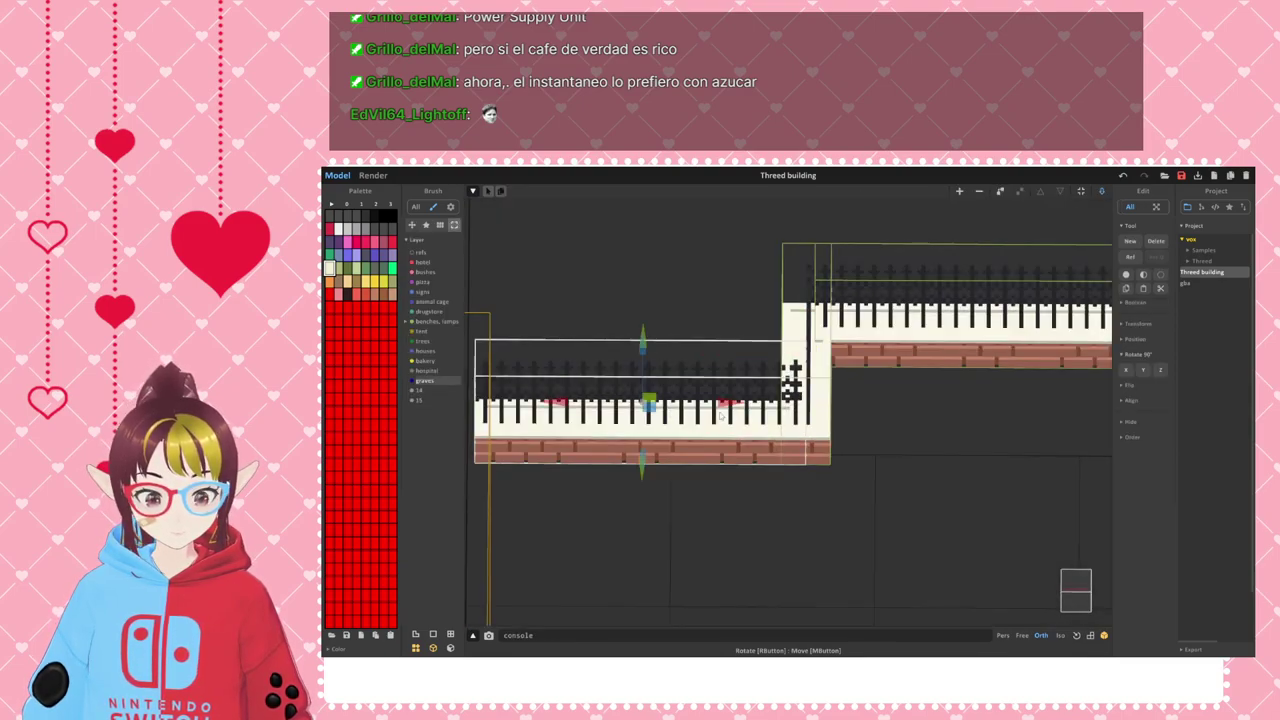
- Move the wall segments apart along the X axis to open a gap beside the connecting piece, and inspect the exposed ends
{"action": "left_click_drag", "start_coordinate": [549, 402], "coordinate": [477, 403]}
{"action": "scroll", "coordinate": [708, 431], "scroll_direction": "up", "scroll_amount": 5}
{"action": "right_click_drag", "start_coordinate": [551, 472], "coordinate": [535, 380]}
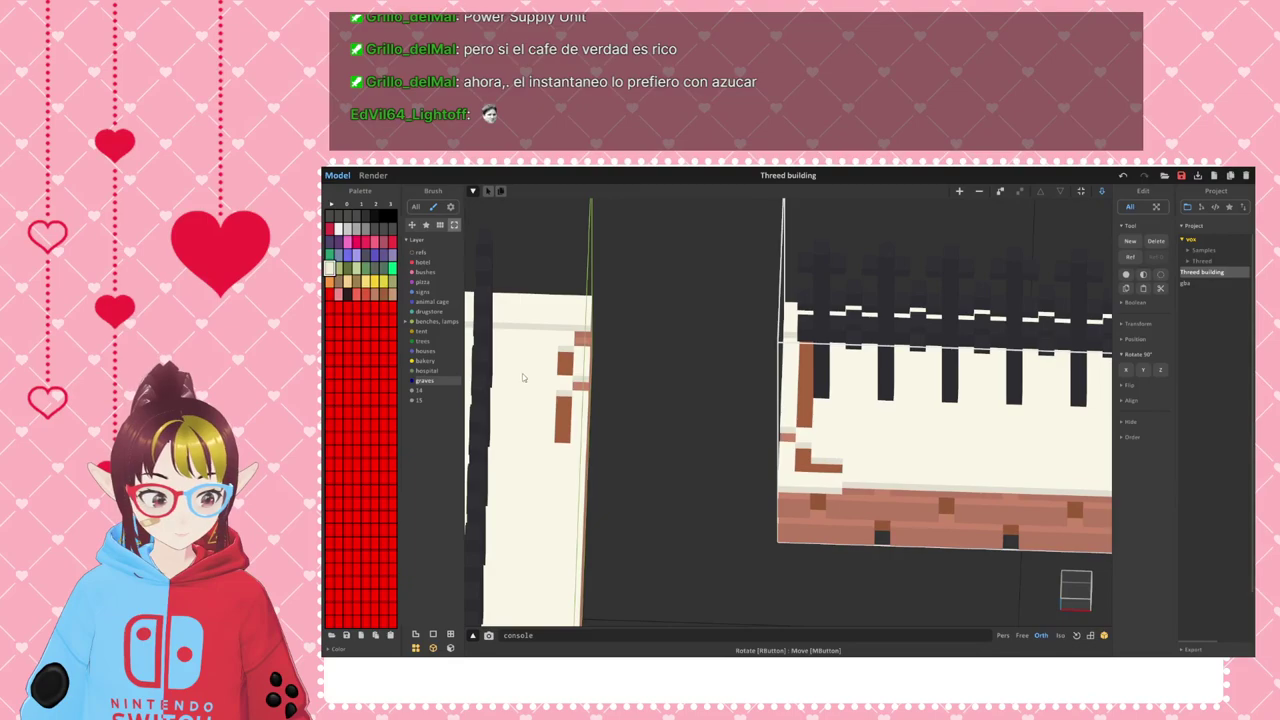
{"action": "right_click_drag", "start_coordinate": [671, 381], "coordinate": [814, 405]}
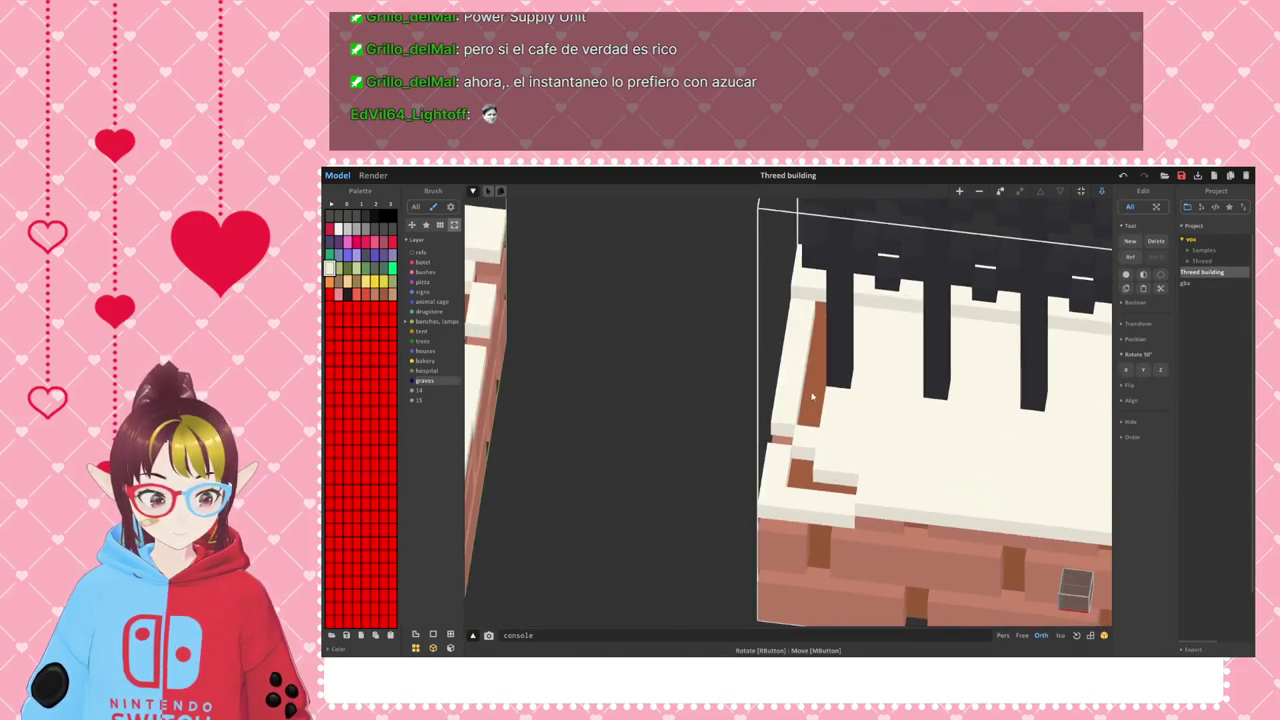
{"action": "right_click_drag", "start_coordinate": [721, 399], "coordinate": [614, 341]}
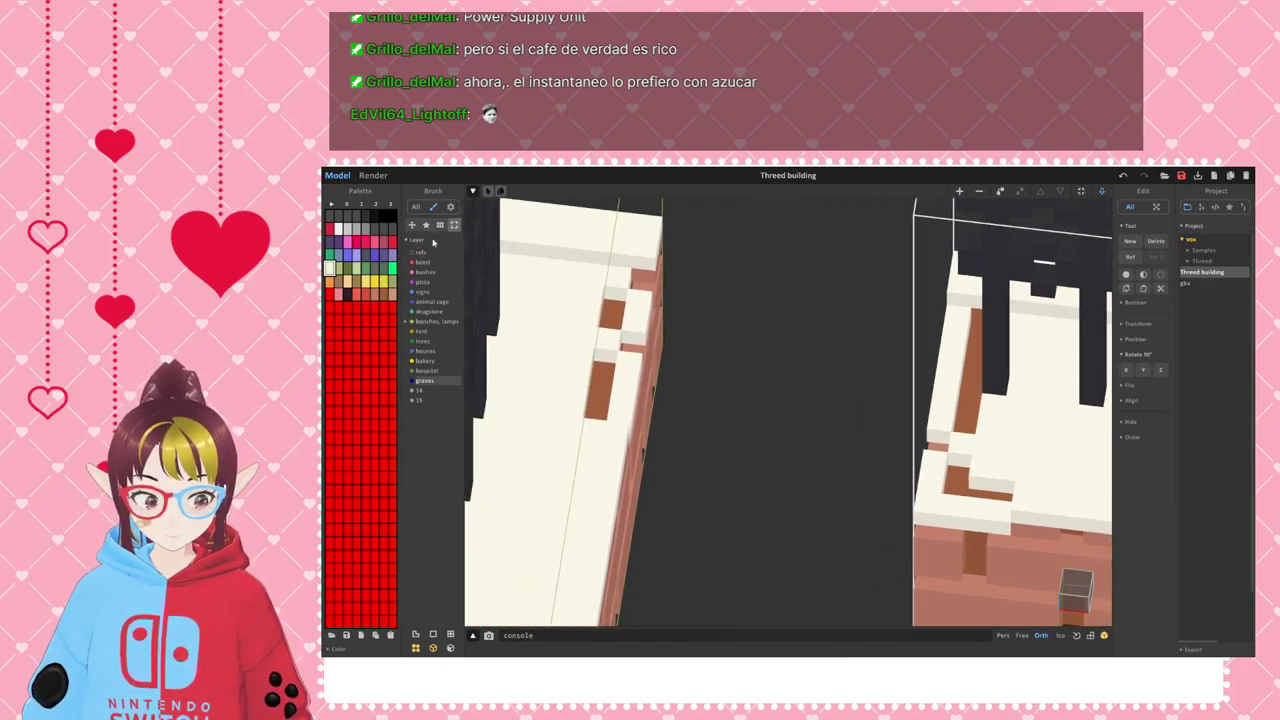
- Open the connecting wall piece for voxel editing and widen its volume to 24 voxels along X, toward the separated wall
{"action": "right_click_drag", "start_coordinate": [720, 434], "coordinate": [580, 454]}
{"action": "left_click", "coordinate": [528, 381]}
{"action": "middle_click_drag", "start_coordinate": [645, 363], "coordinate": [864, 375]}
{"action": "key", "text": "Tab"}
{"action": "scroll", "coordinate": [804, 398], "scroll_direction": "down", "scroll_amount": 3}
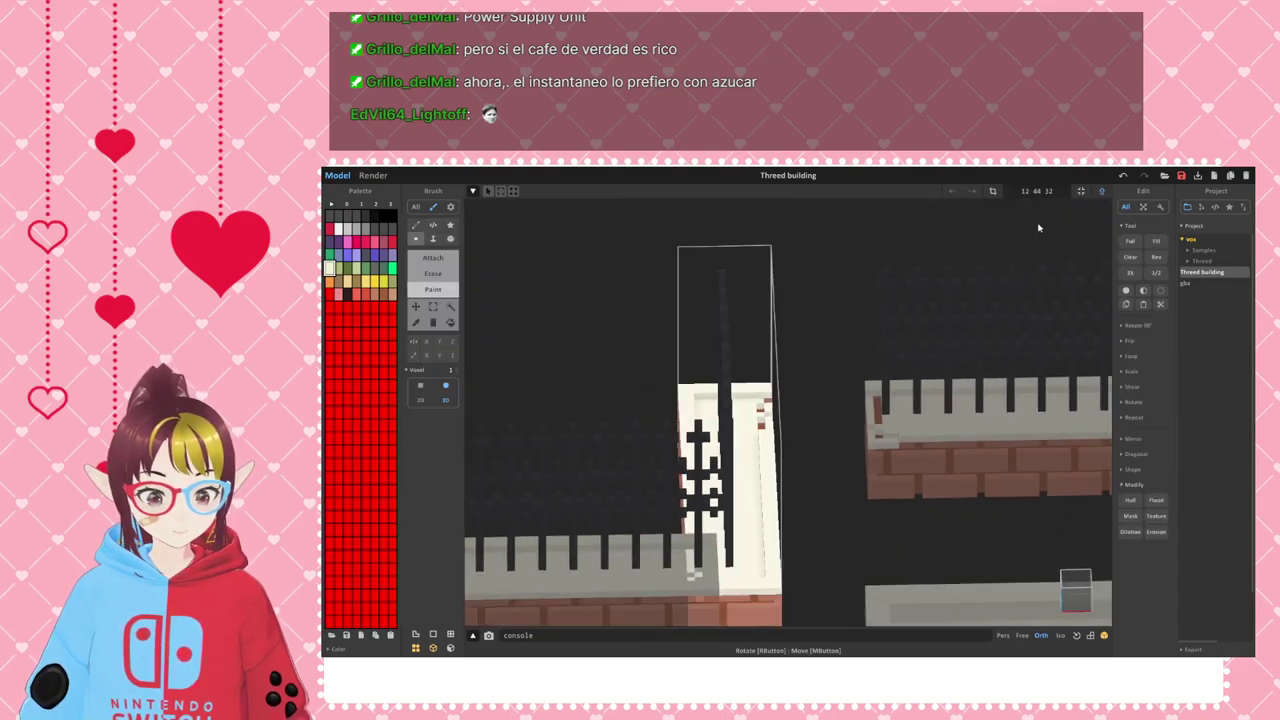
{"action": "left_click", "coordinate": [994, 192]}
{"action": "left_click_drag", "start_coordinate": [838, 450], "coordinate": [935, 456]}
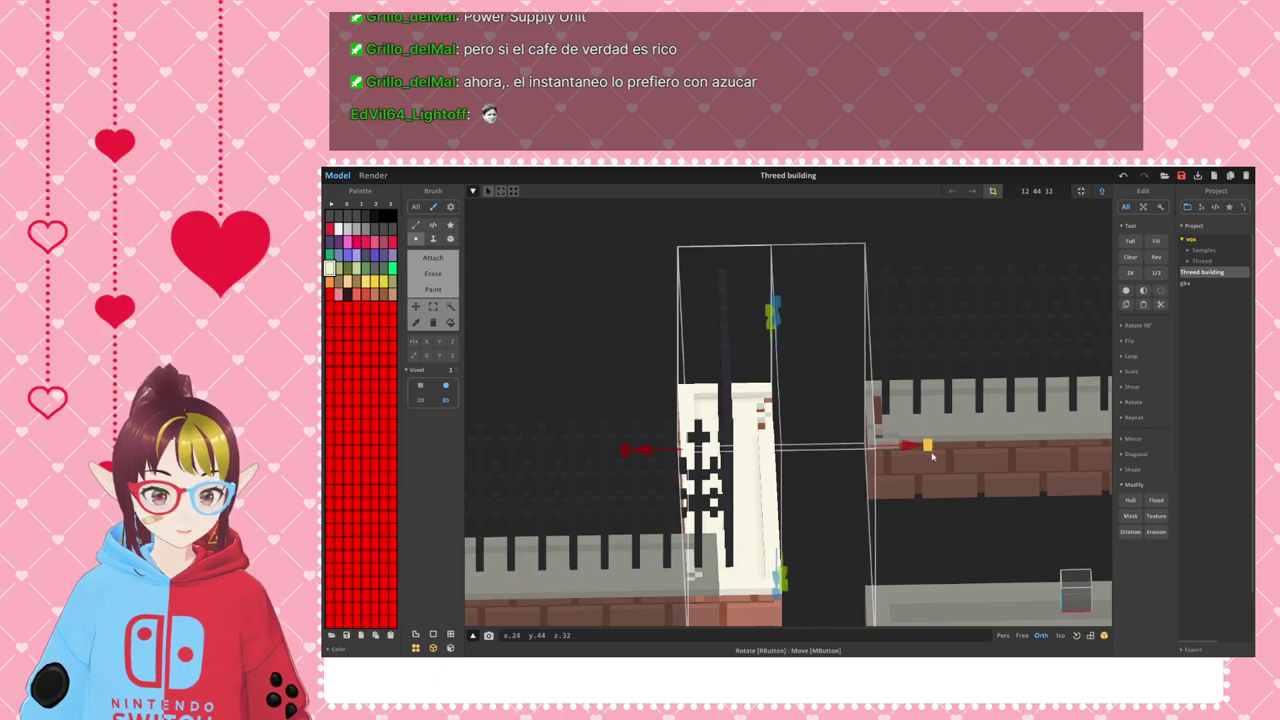
{"action": "key", "text": "Return"}
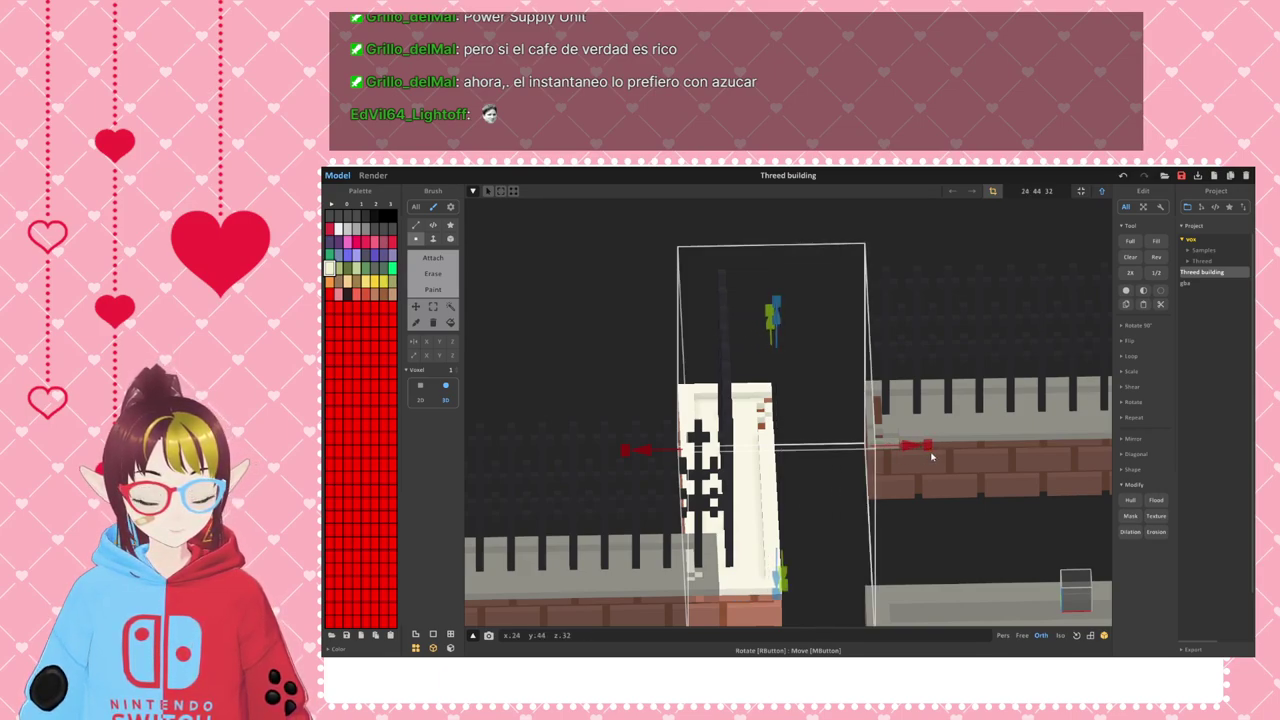
- Switch from the connecting piece to the separated wall and fence segment and open it for voxel editing at its end beside the gap
{"action": "key", "text": "Tab"}
{"action": "scroll", "coordinate": [895, 430], "scroll_direction": "up", "scroll_amount": 4}
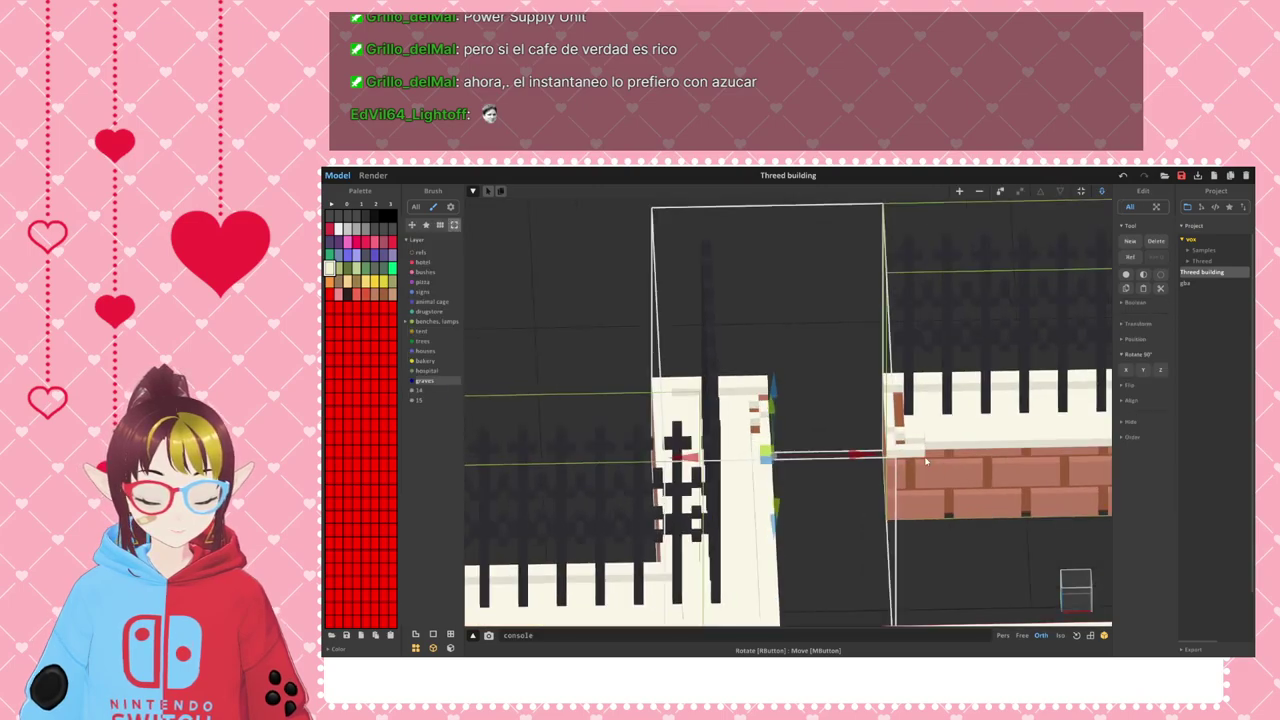
{"action": "right_click_drag", "start_coordinate": [975, 380], "coordinate": [873, 479]}
{"action": "key", "text": "Tab"}
{"action": "middle_click_drag", "start_coordinate": [869, 374], "coordinate": [784, 383]}
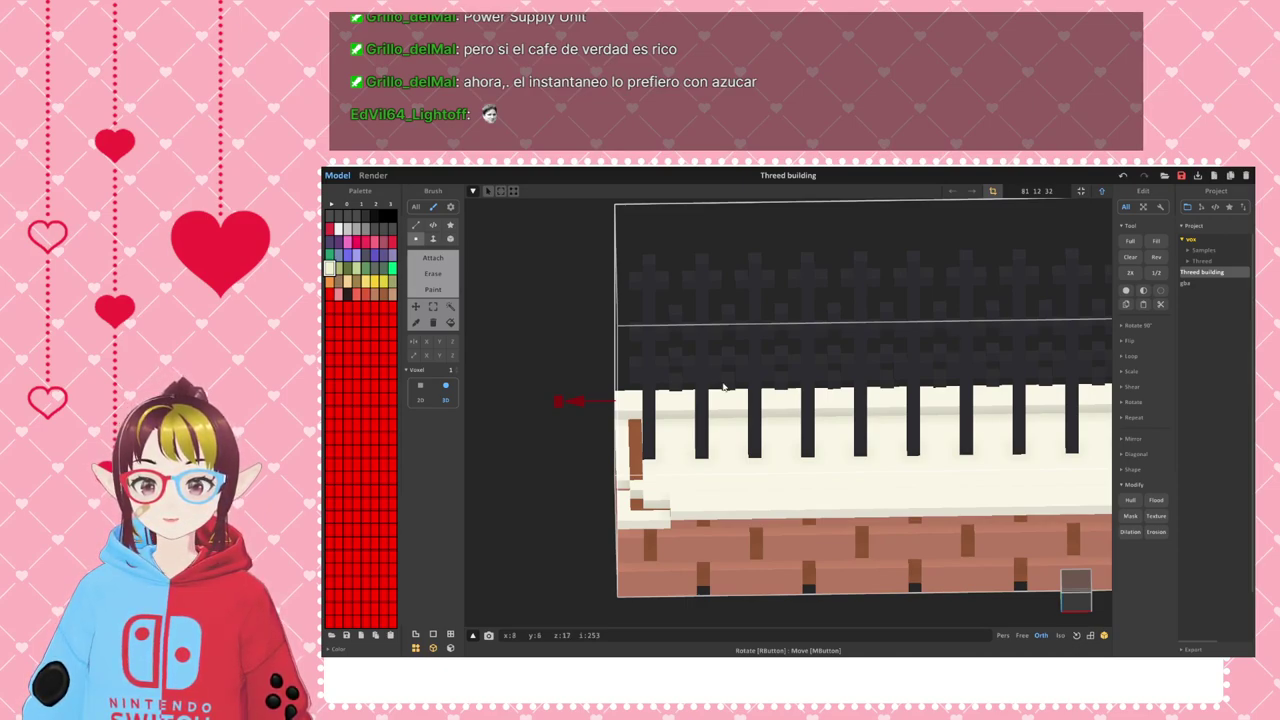
{"action": "middle_click_drag", "start_coordinate": [745, 407], "coordinate": [762, 407]}
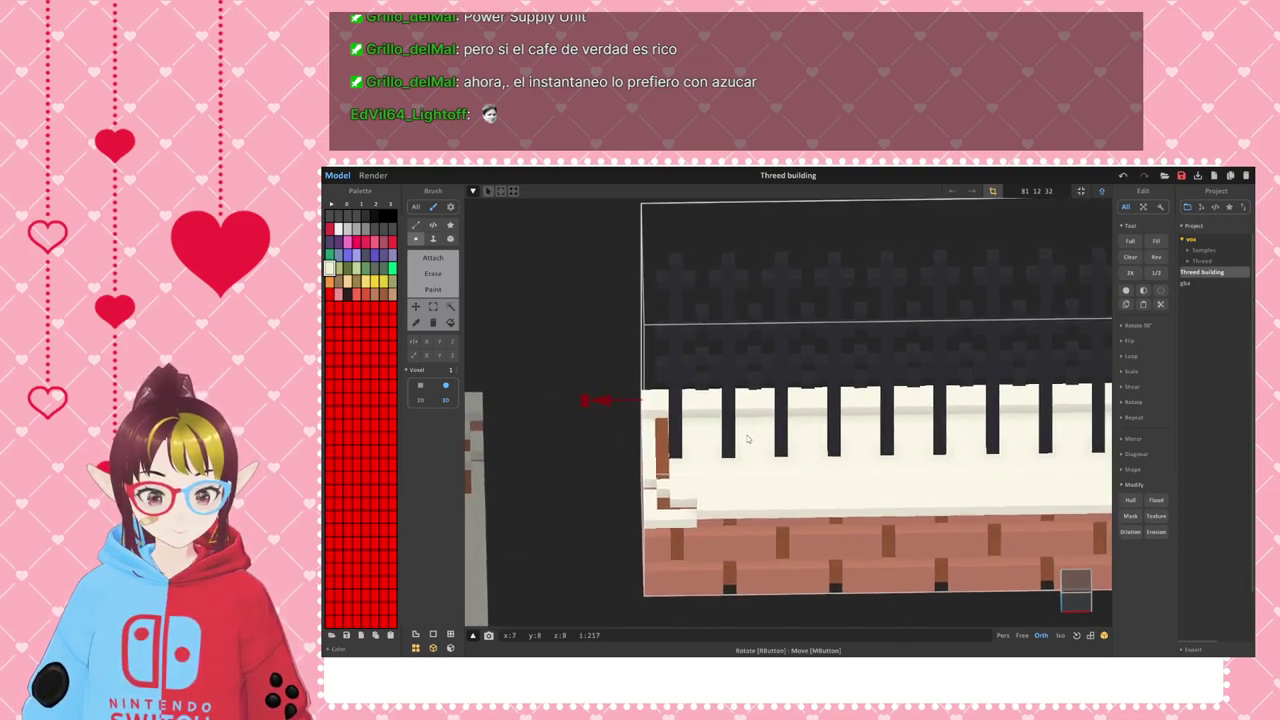
- Marquee-select the segment's end section with its first three fence posts and copy it for the connecting piece
{"action": "left_click", "coordinate": [433, 306]}
{"action": "right_click_drag", "start_coordinate": [743, 389], "coordinate": [746, 406]}
{"action": "left_click_drag", "start_coordinate": [608, 216], "coordinate": [838, 609]}
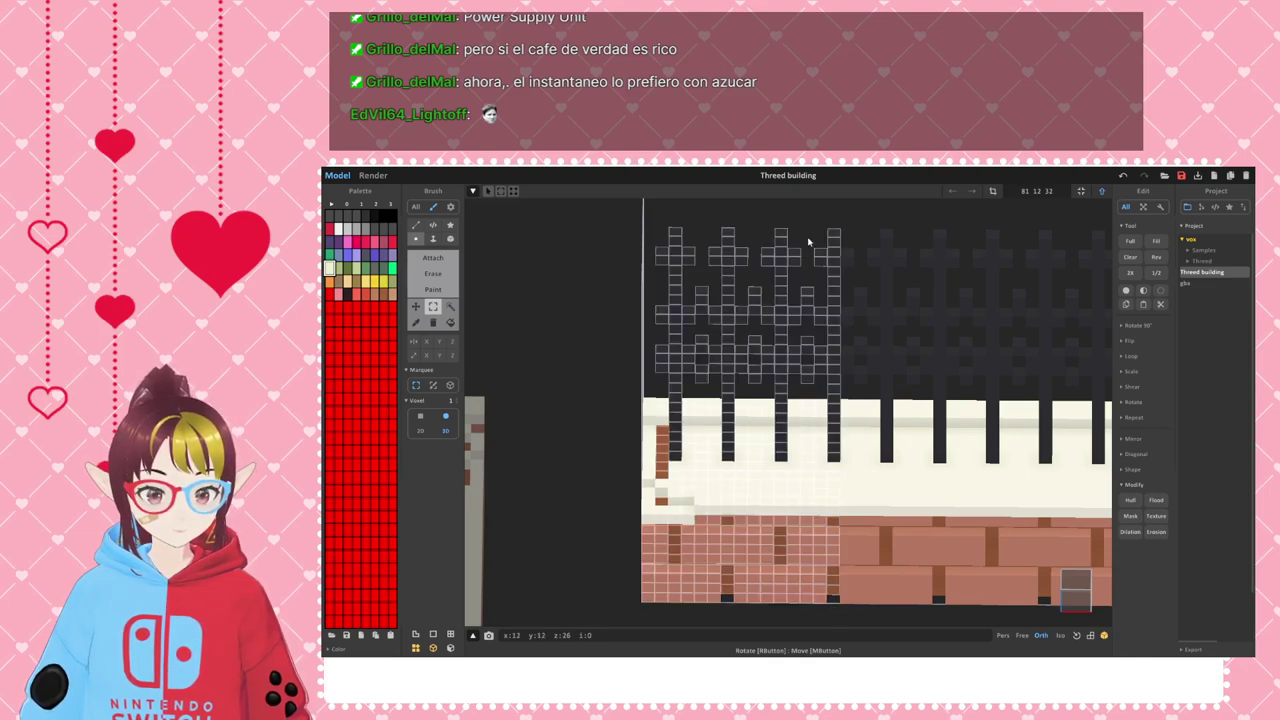
{"action": "left_click_drag", "start_coordinate": [619, 209], "coordinate": [808, 612]}
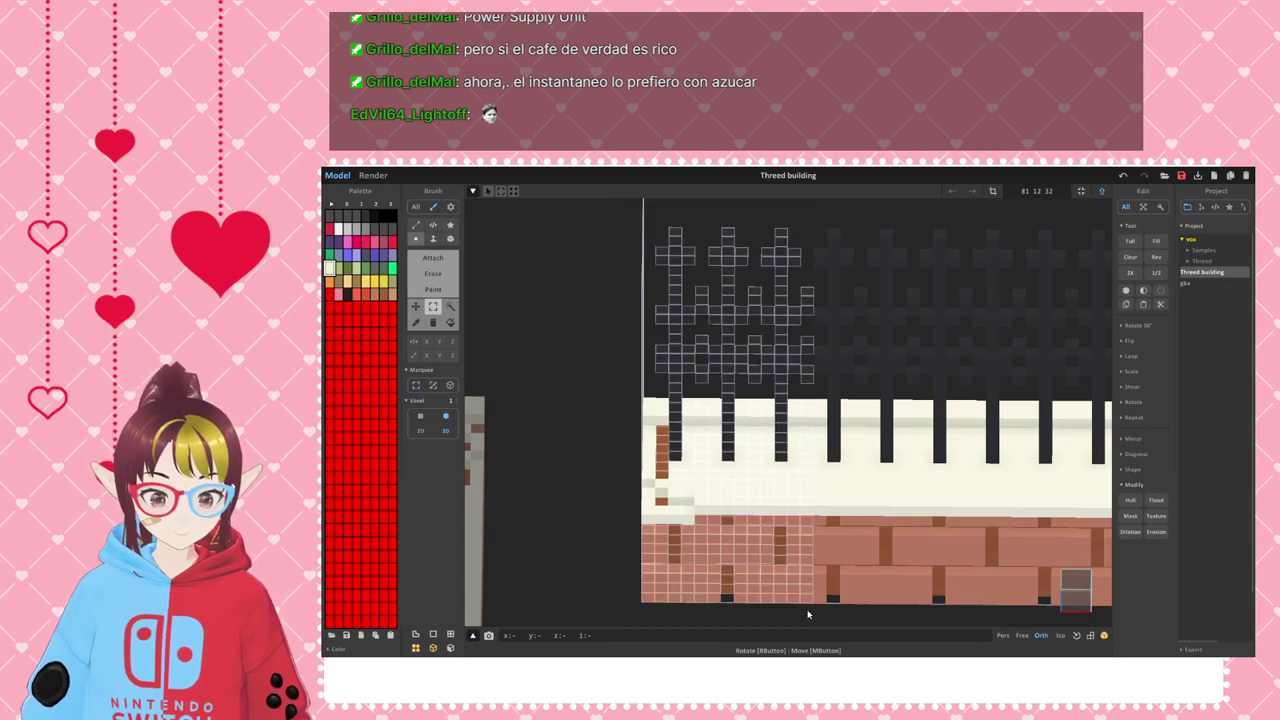
{"action": "key", "text": "Tab"}
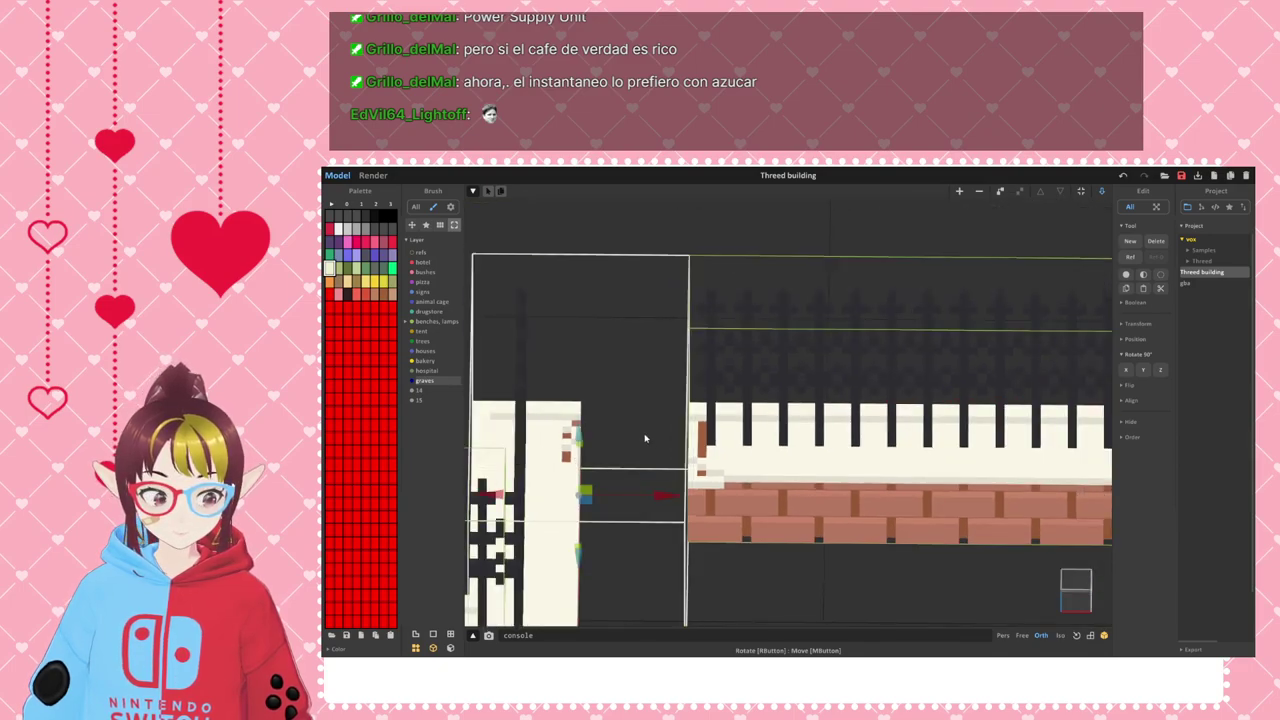
{"action": "key", "text": "ctrl+z"}
{"action": "key", "text": "ctrl+z"}
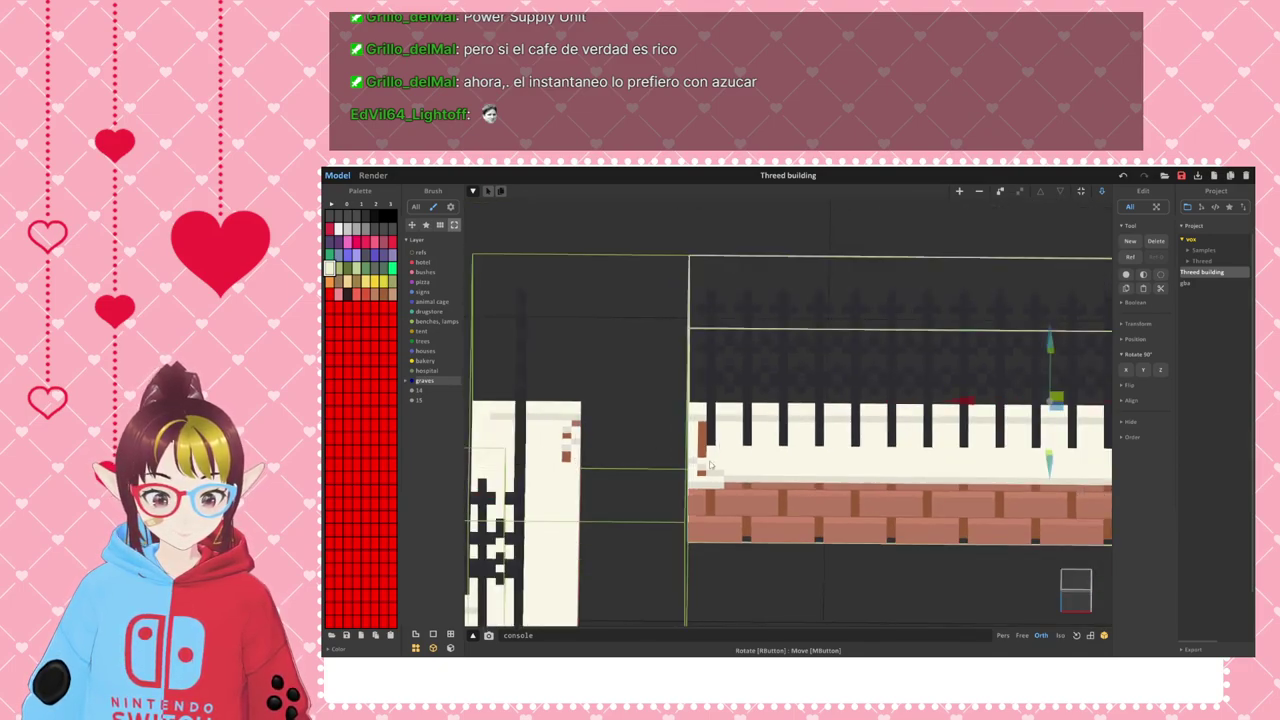
- Paste the copied wall and fence section into the connecting piece and move it along Y to the far end of its wall
{"action": "key", "text": "Tab"}
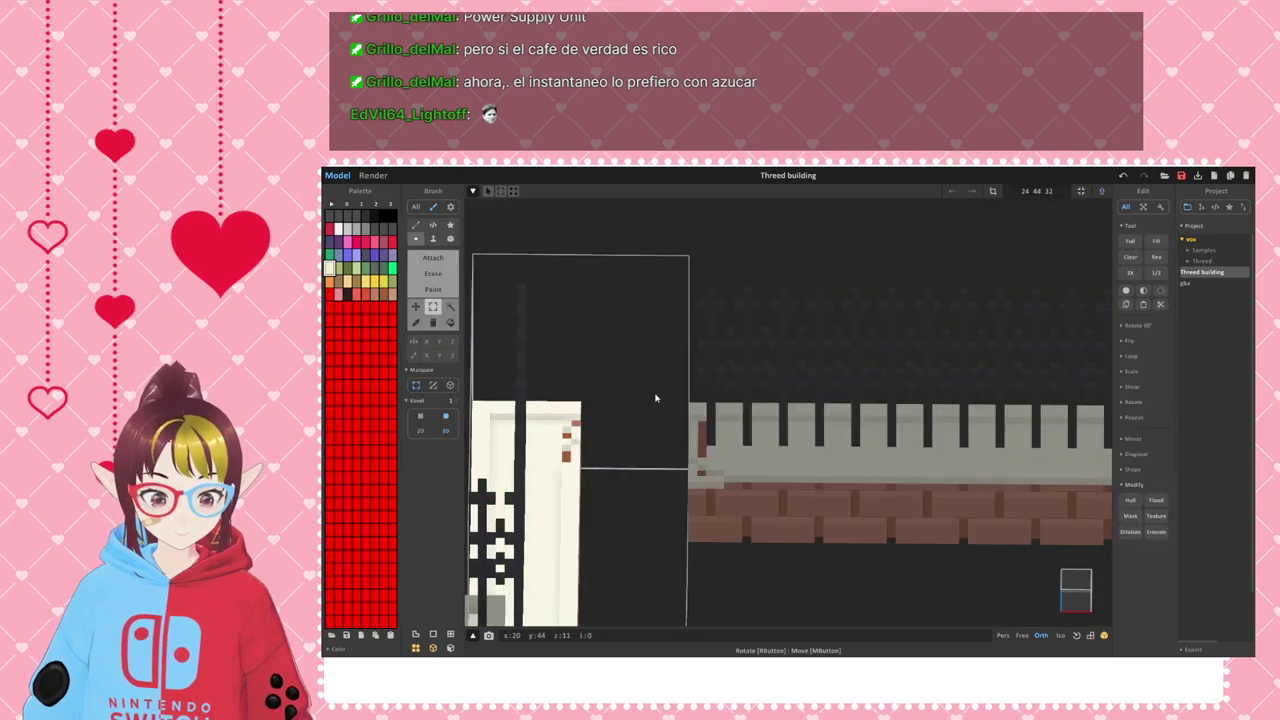
{"action": "key", "text": "ctrl+v"}
{"action": "right_click_drag", "start_coordinate": [630, 463], "coordinate": [477, 290]}
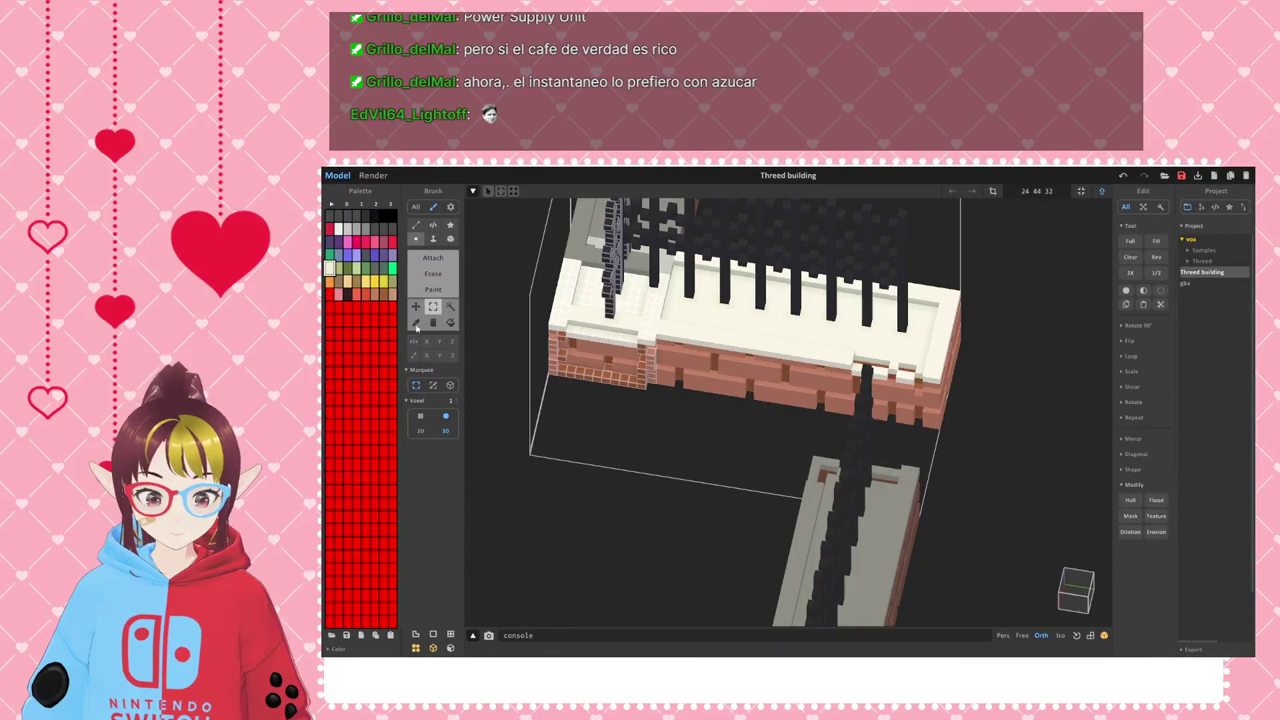
{"action": "left_click", "coordinate": [416, 308]}
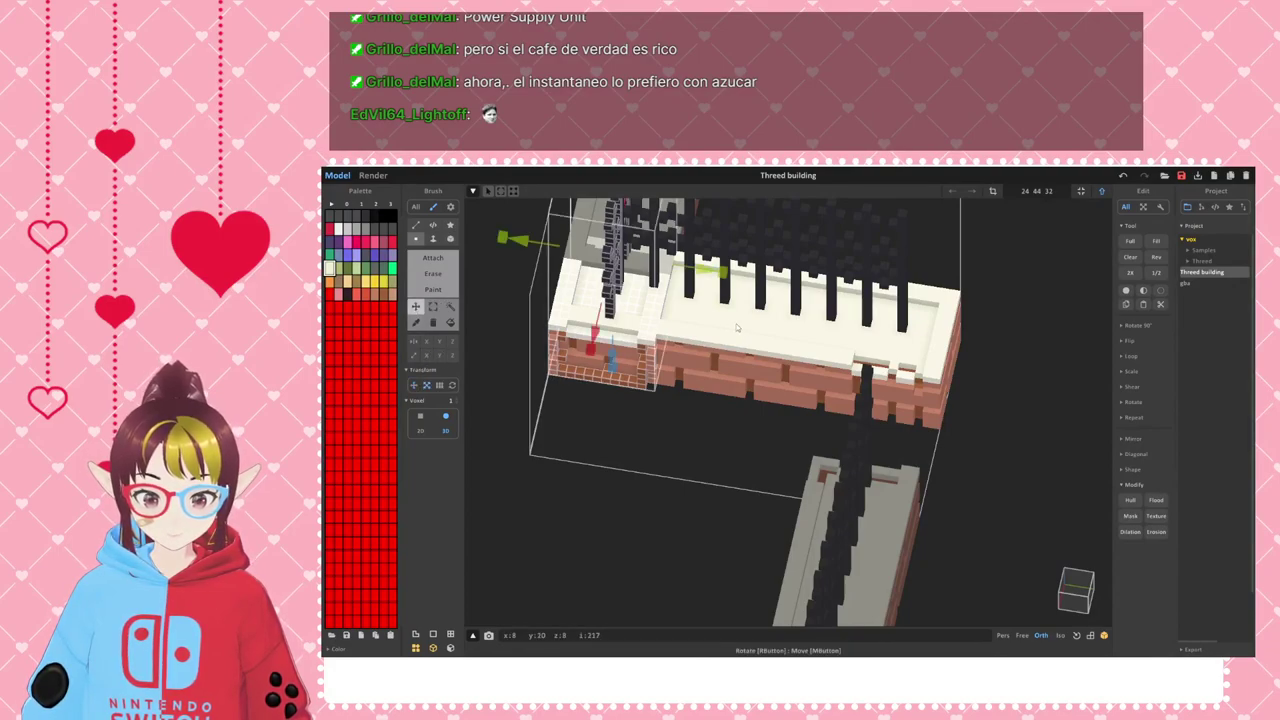
{"action": "left_click_drag", "start_coordinate": [710, 270], "coordinate": [979, 342]}
{"action": "right_click_drag", "start_coordinate": [985, 342], "coordinate": [908, 365]}
{"action": "left_click_drag", "start_coordinate": [952, 338], "coordinate": [858, 349]}
{"action": "right_click_drag", "start_coordinate": [843, 355], "coordinate": [949, 380]}
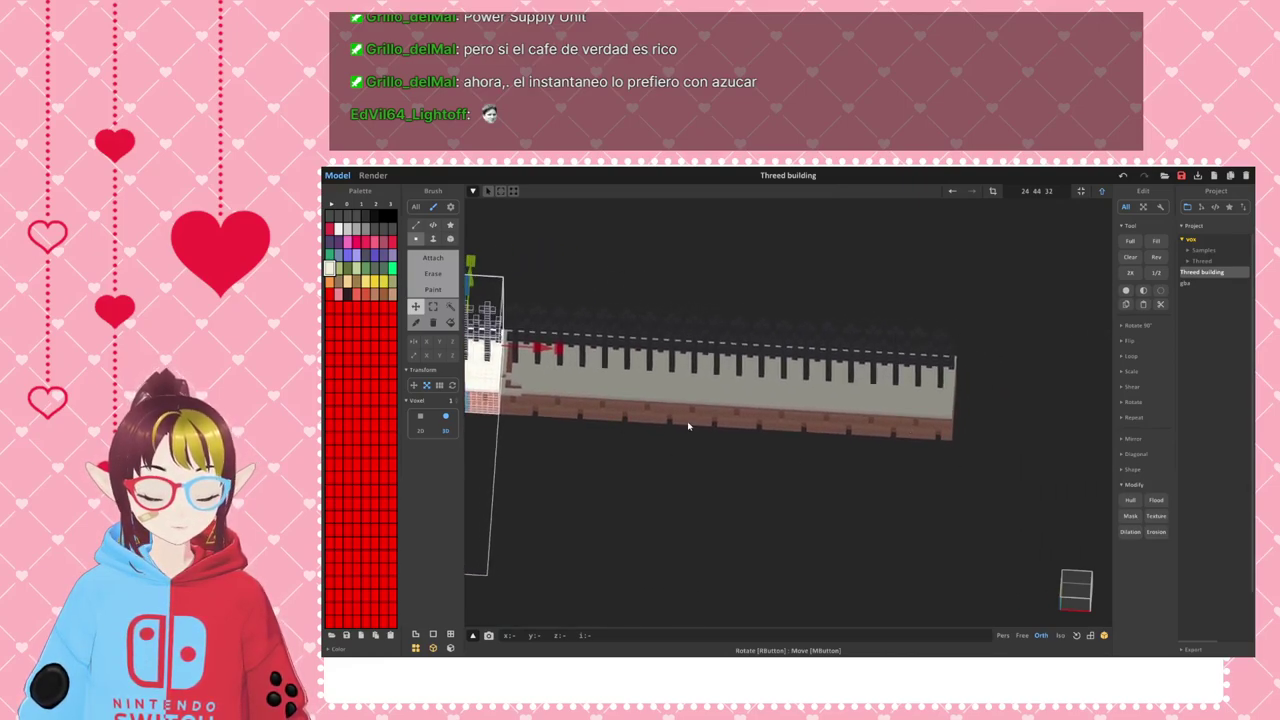
- Shift the pasted section along the X axis to fit it against the connecting piece's perpendicular wall and fence
{"action": "right_click_drag", "start_coordinate": [687, 427], "coordinate": [729, 429]}
{"action": "scroll", "coordinate": [800, 452], "scroll_direction": "up", "scroll_amount": 3}
{"action": "middle_click_drag", "start_coordinate": [729, 429], "coordinate": [792, 386]}
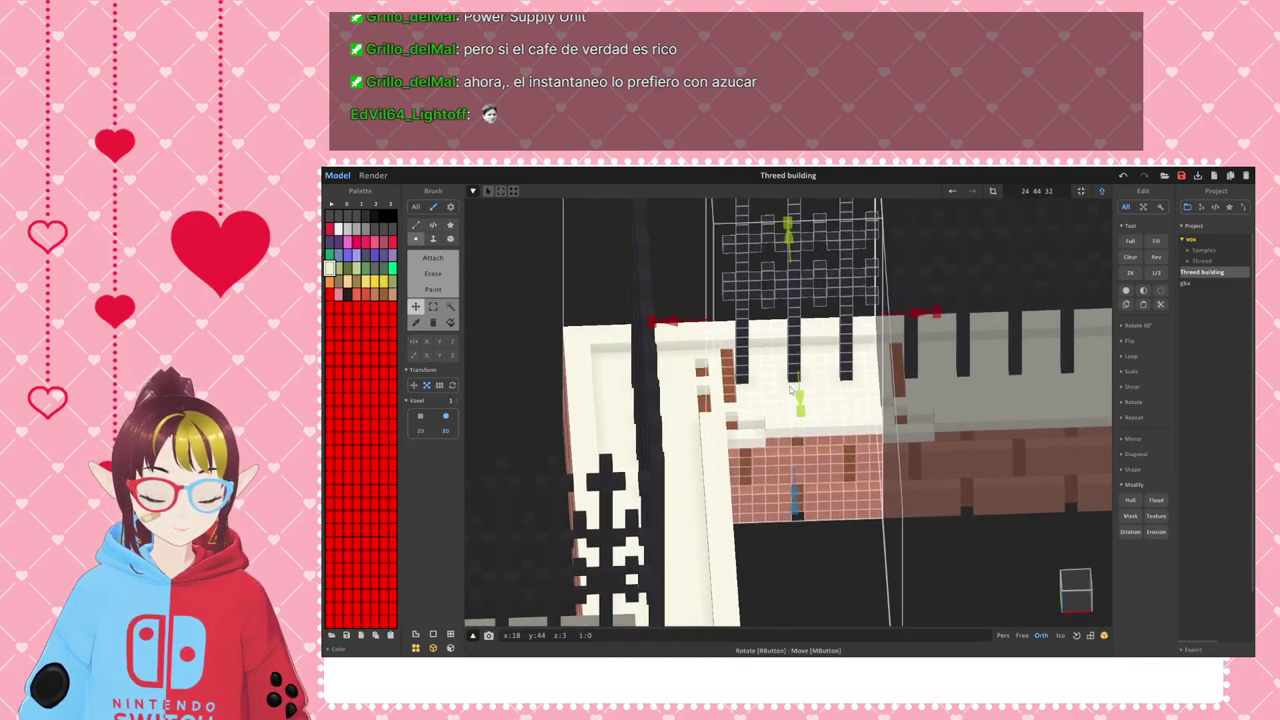
{"action": "right_click_drag", "start_coordinate": [792, 385], "coordinate": [794, 395]}
{"action": "left_click_drag", "start_coordinate": [924, 316], "coordinate": [855, 329]}
{"action": "right_click_drag", "start_coordinate": [811, 305], "coordinate": [765, 391]}
{"action": "scroll", "coordinate": [765, 391], "scroll_direction": "up", "scroll_amount": 3}
{"action": "middle_click_drag", "start_coordinate": [920, 399], "coordinate": [760, 416]}
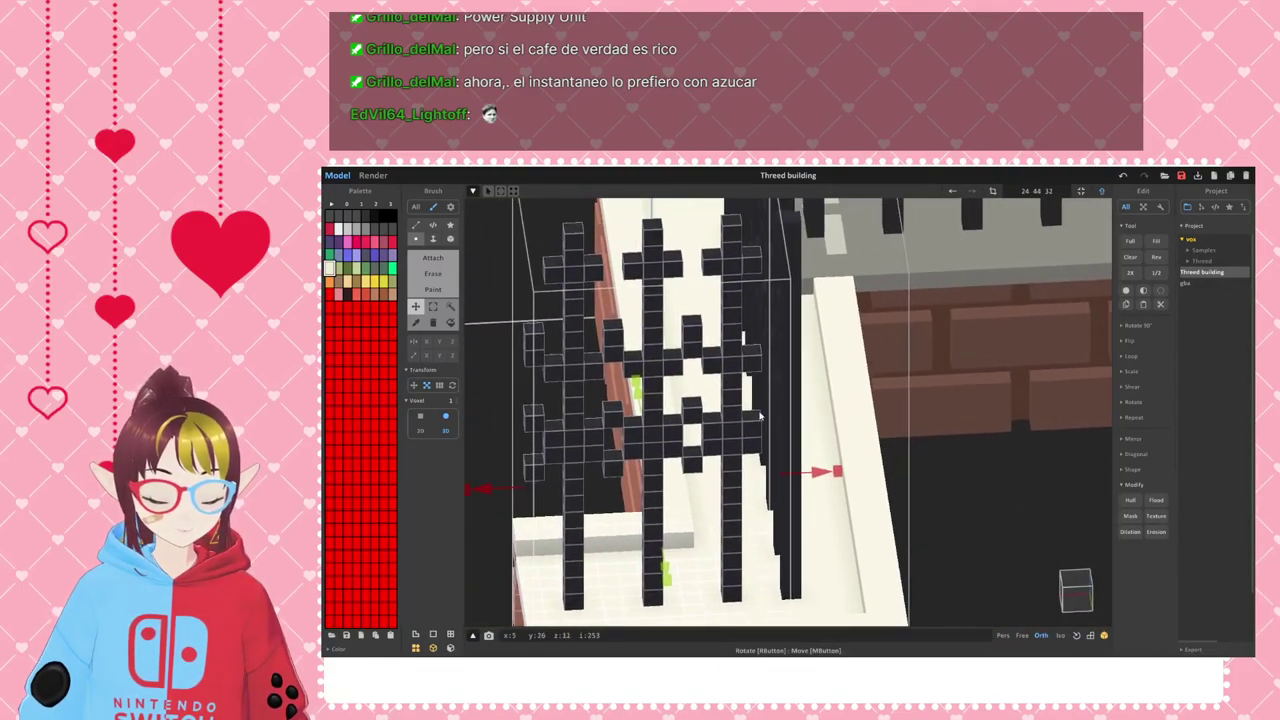
{"action": "right_click_drag", "start_coordinate": [872, 406], "coordinate": [779, 530]}
{"action": "left_click_drag", "start_coordinate": [805, 560], "coordinate": [821, 563]}
{"action": "right_click_drag", "start_coordinate": [815, 560], "coordinate": [807, 483]}
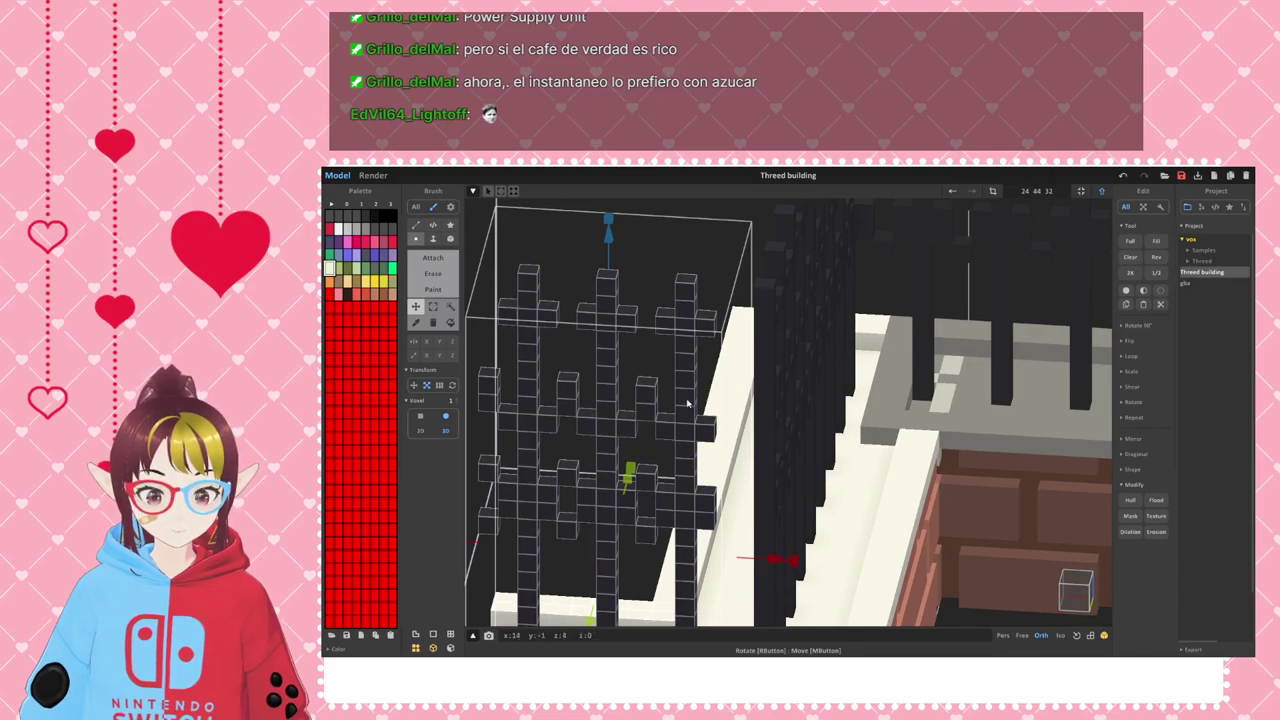
- Duplicate the small linking voxels between two fence posts and place the copy four voxels along X, beyond the third post
{"action": "right_click_drag", "start_coordinate": [686, 404], "coordinate": [707, 381]}
{"action": "left_click", "coordinate": [434, 308]}
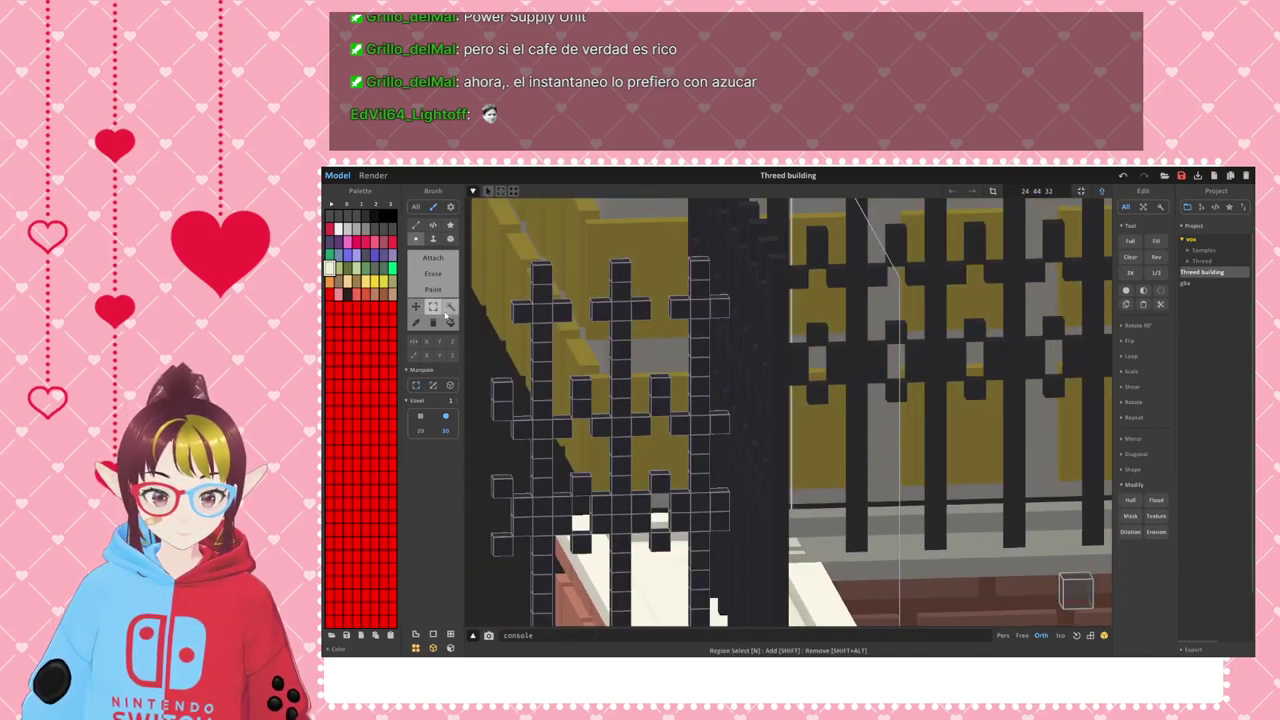
{"action": "left_click", "coordinate": [510, 341]}
{"action": "right_click_drag", "start_coordinate": [612, 400], "coordinate": [655, 405]}
{"action": "left_click_drag", "start_coordinate": [659, 449], "coordinate": [671, 560]}
{"action": "right_click_drag", "start_coordinate": [671, 560], "coordinate": [685, 471]}
{"action": "left_click_drag", "start_coordinate": [645, 340], "coordinate": [673, 547]}
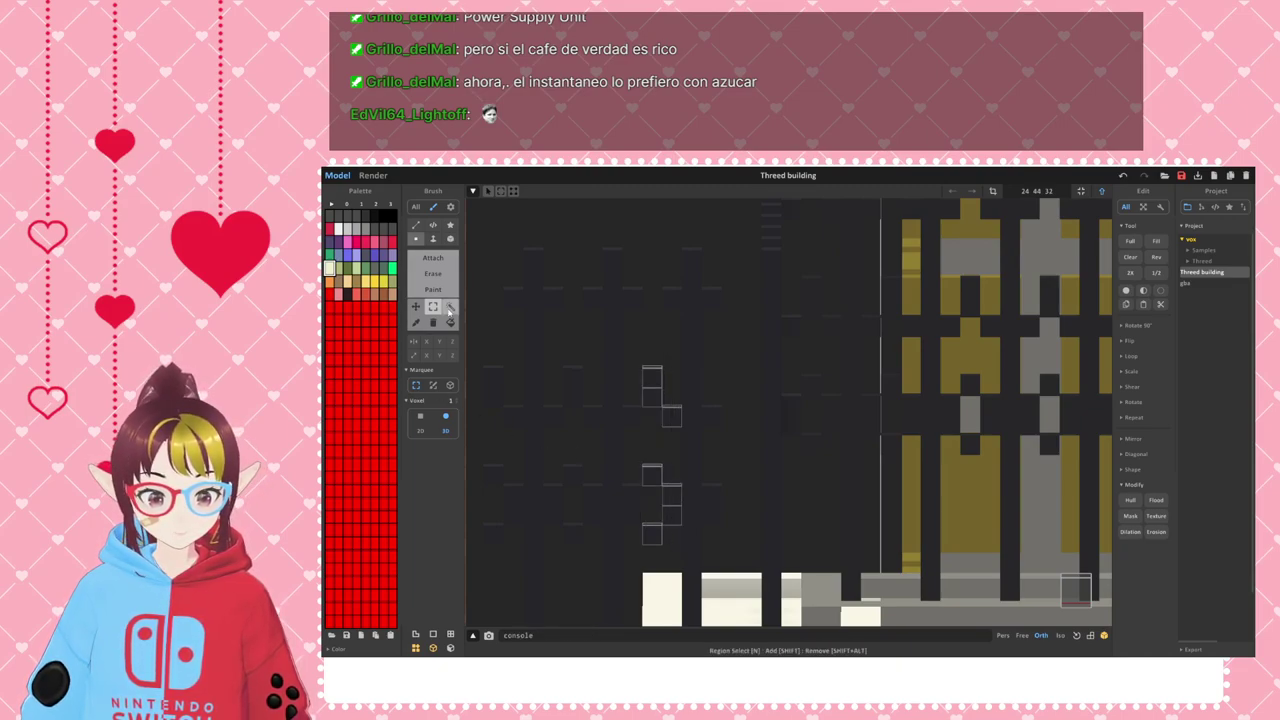
{"action": "left_click", "coordinate": [417, 307]}
{"action": "left_click_drag", "start_coordinate": [733, 458], "coordinate": [816, 466]}
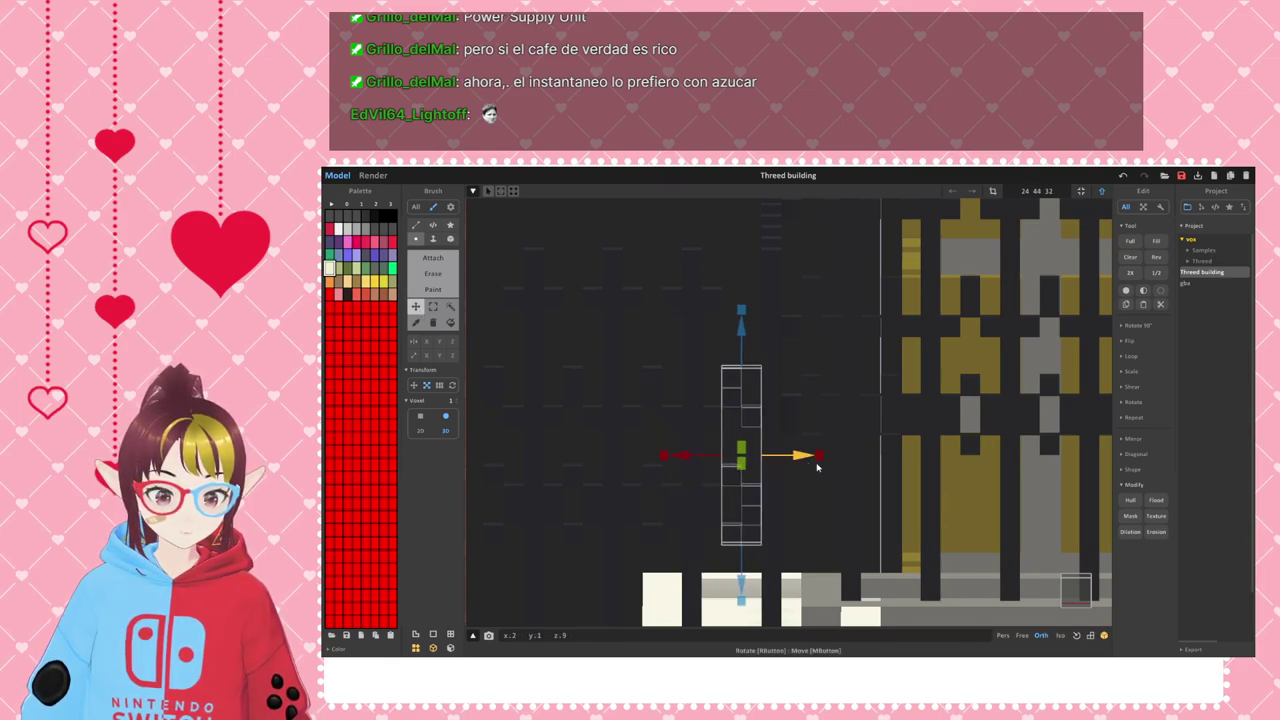
- Examine the connecting piece's extended brickwork and fence pattern against the neighbouring walls, then return to object editing
{"action": "right_click_drag", "start_coordinate": [688, 494], "coordinate": [1023, 578]}
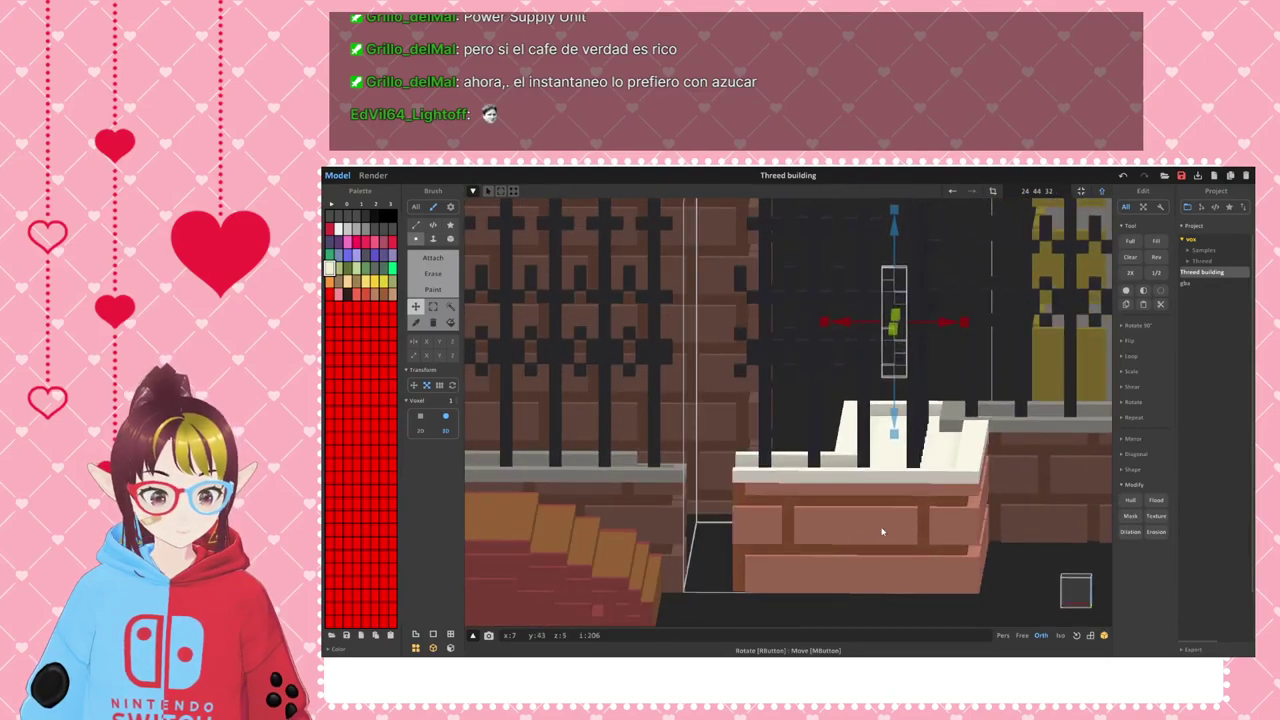
{"action": "scroll", "coordinate": [893, 383], "scroll_direction": "up", "scroll_amount": 4}
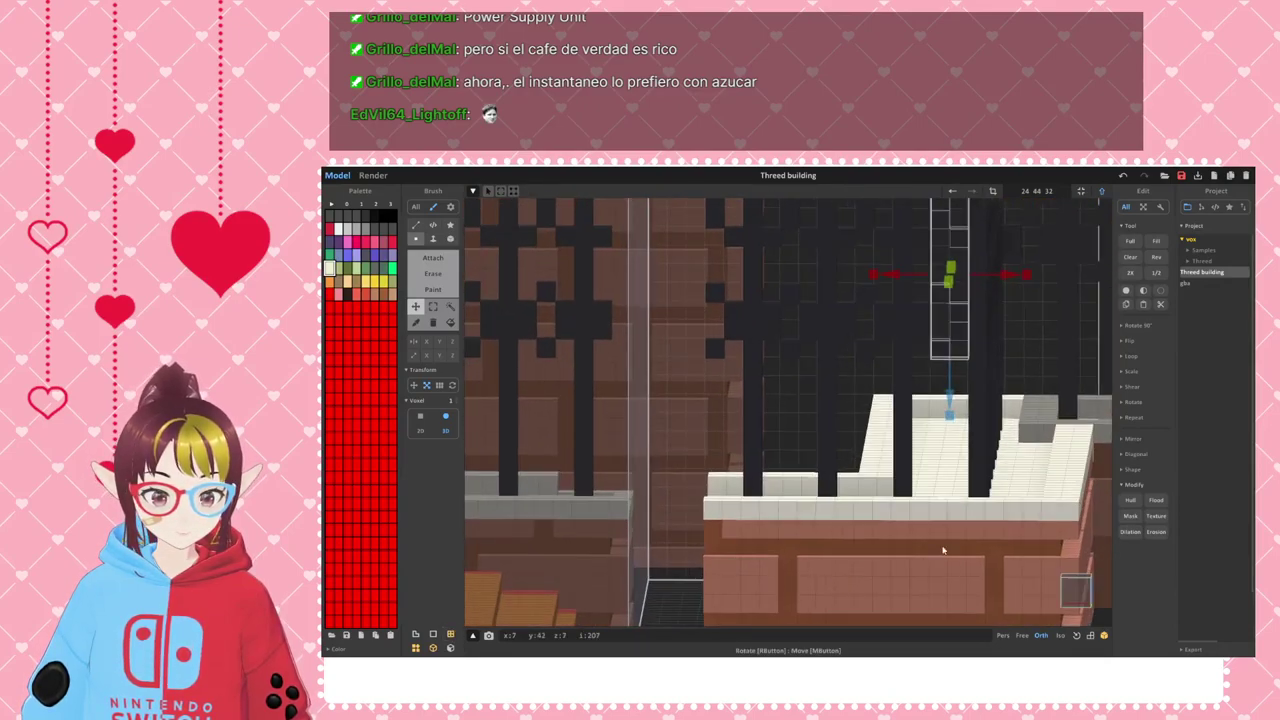
{"action": "scroll", "coordinate": [893, 383], "scroll_direction": "up", "scroll_amount": 2}
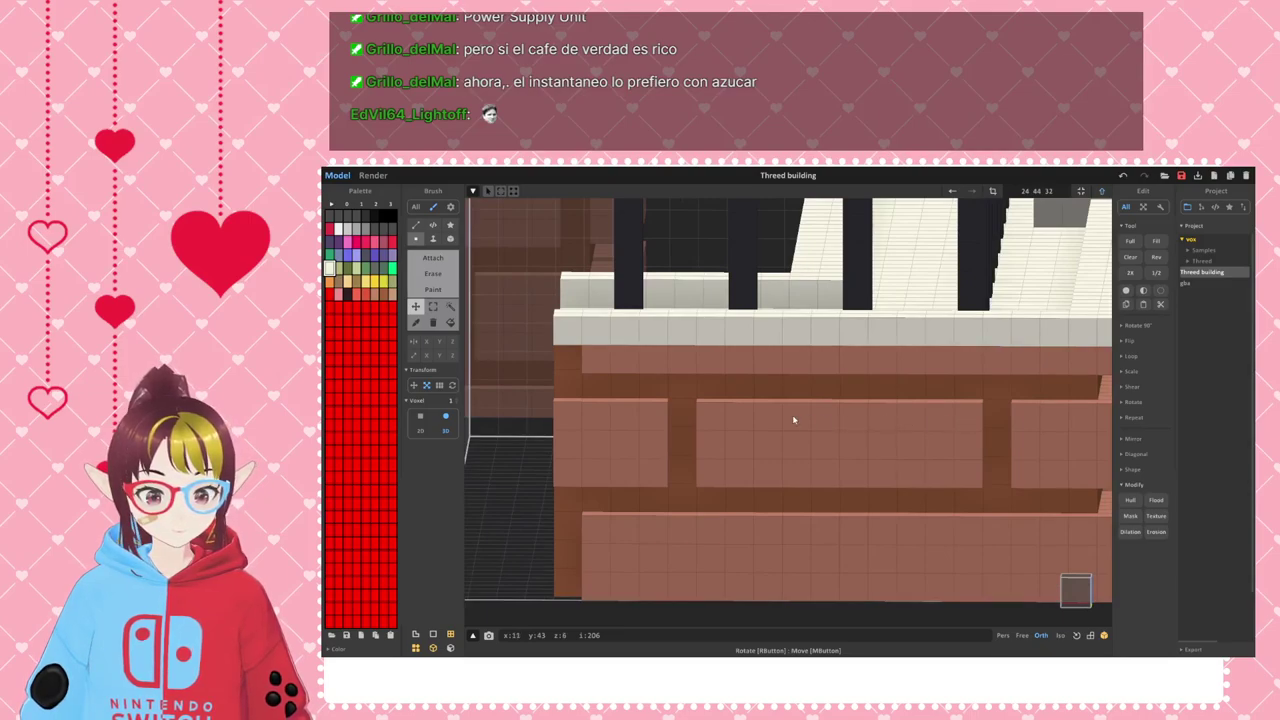
{"action": "scroll", "coordinate": [795, 488], "scroll_direction": "down", "scroll_amount": 4}
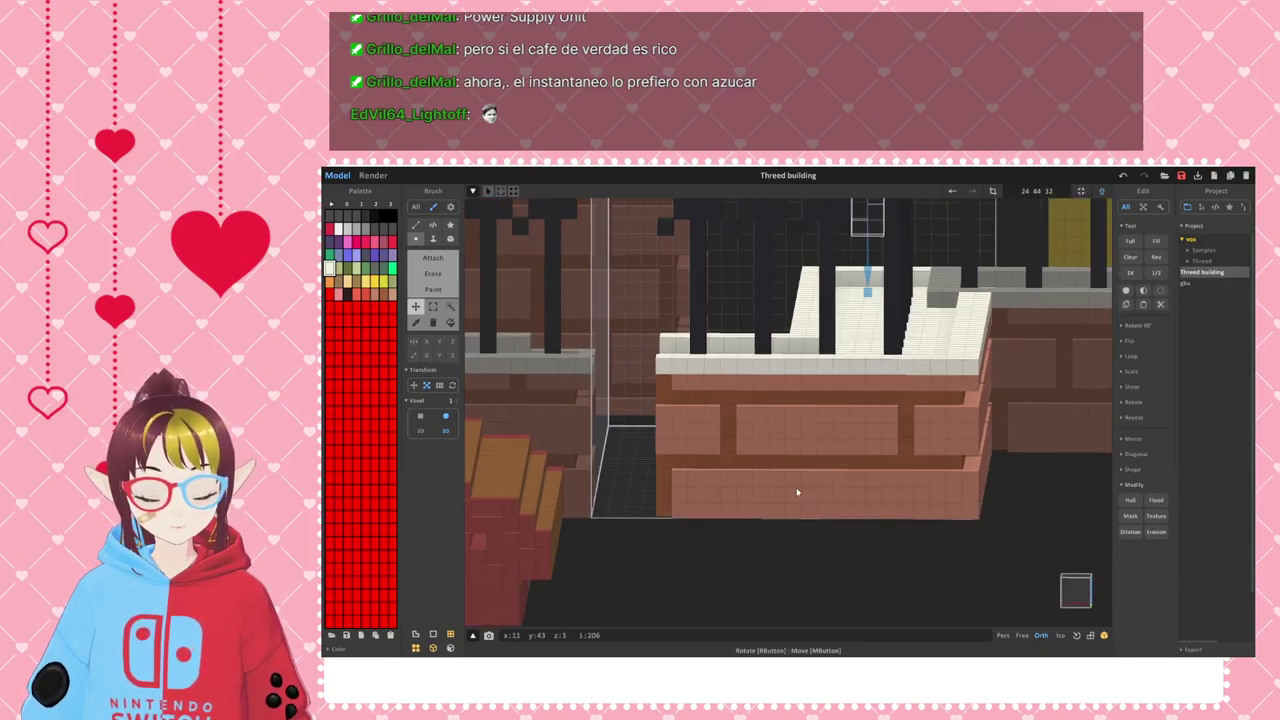
{"action": "middle_click_drag", "start_coordinate": [791, 417], "coordinate": [837, 457]}
{"action": "right_click_drag", "start_coordinate": [831, 415], "coordinate": [848, 498]}
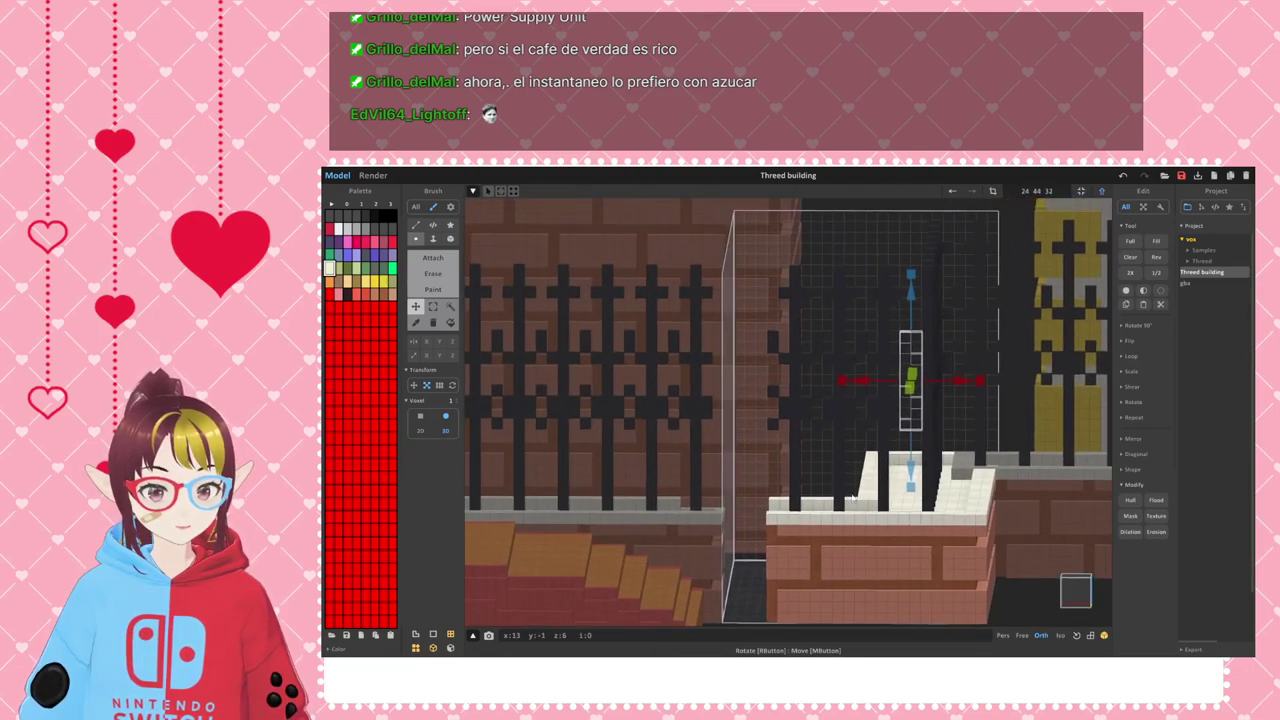
{"action": "right_click_drag", "start_coordinate": [981, 541], "coordinate": [968, 516]}
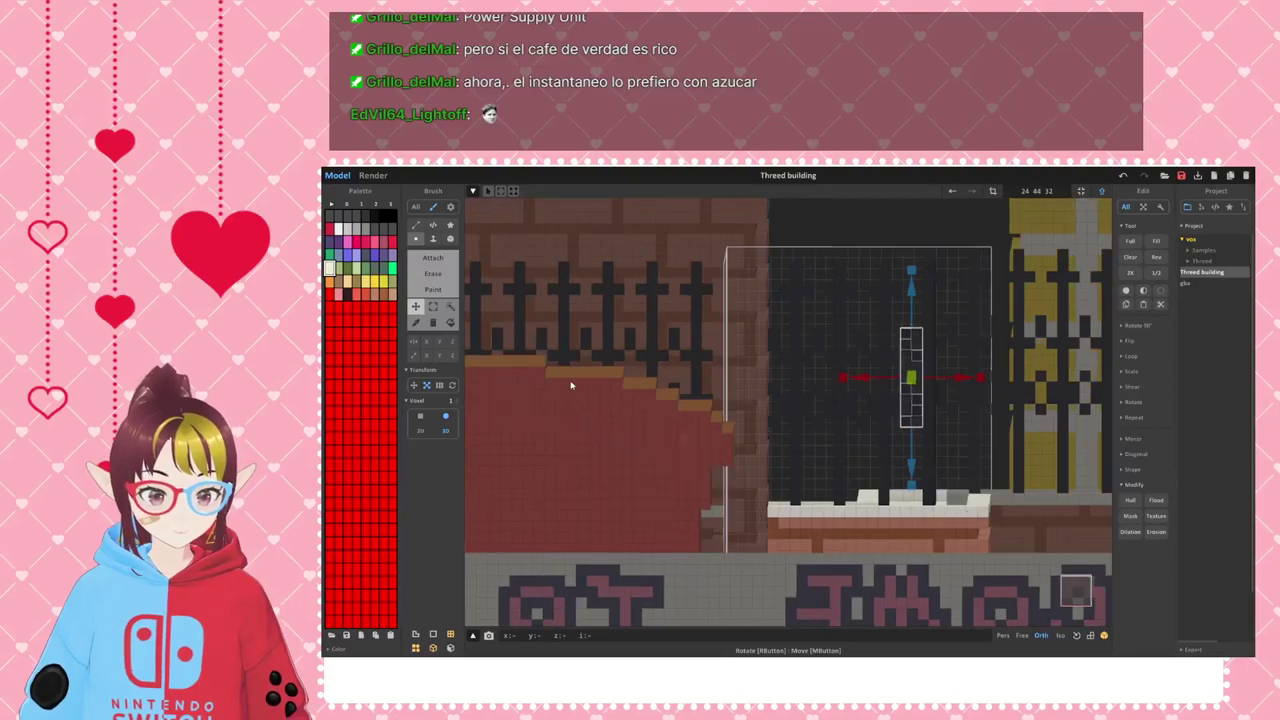
{"action": "left_click", "coordinate": [433, 306]}
{"action": "middle_click_drag", "start_coordinate": [828, 362], "coordinate": [812, 332]}
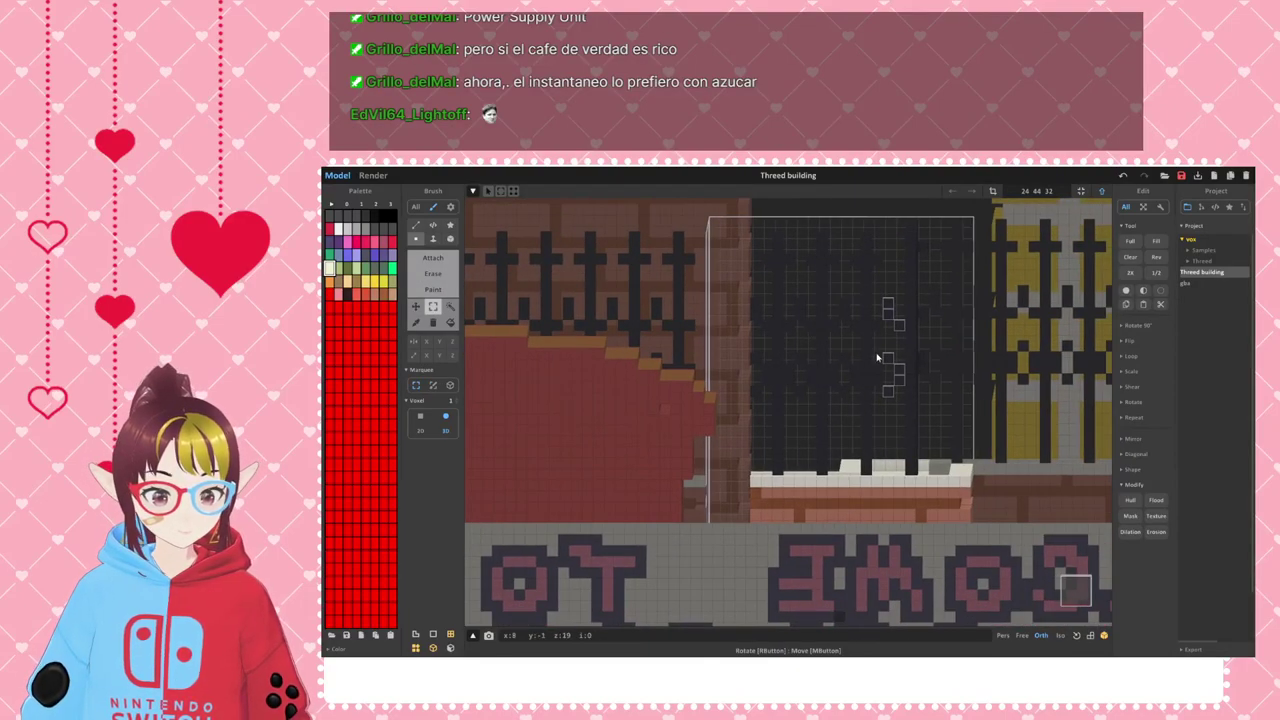
{"action": "right_click_drag", "start_coordinate": [1088, 565], "coordinate": [978, 510]}
{"action": "right_click_drag", "start_coordinate": [888, 422], "coordinate": [715, 392]}
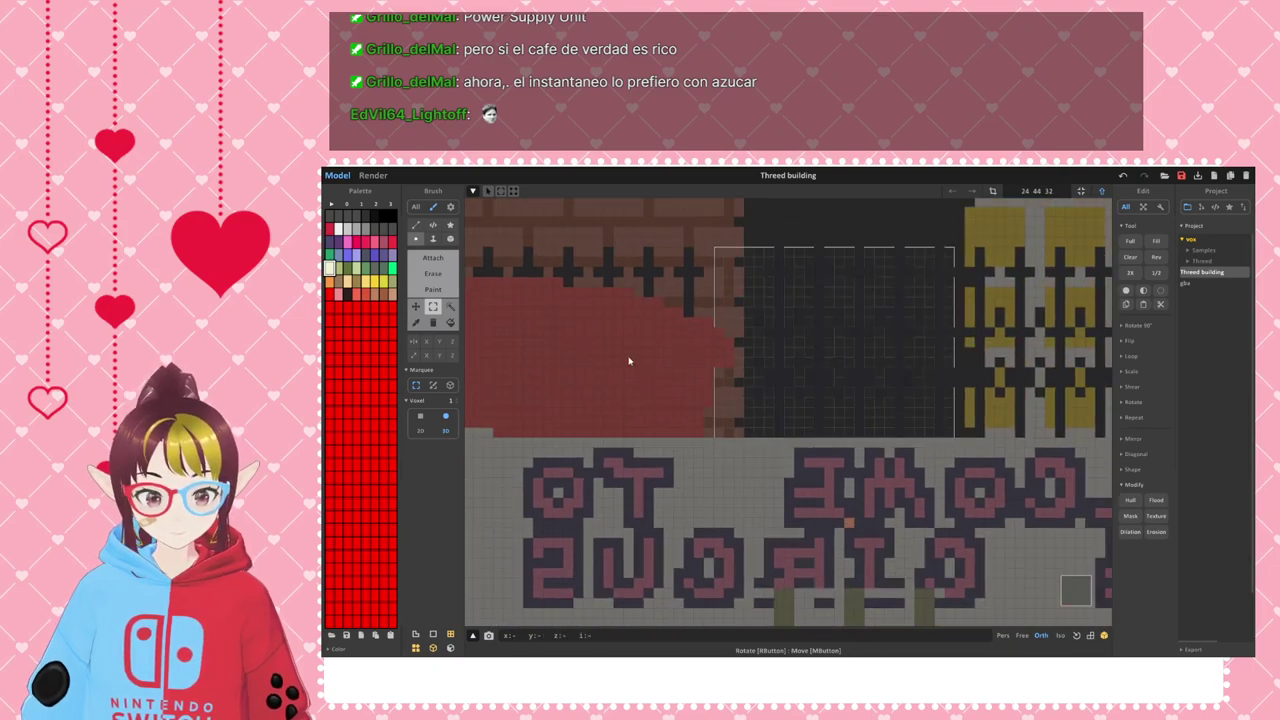
{"action": "key", "text": "Tab"}
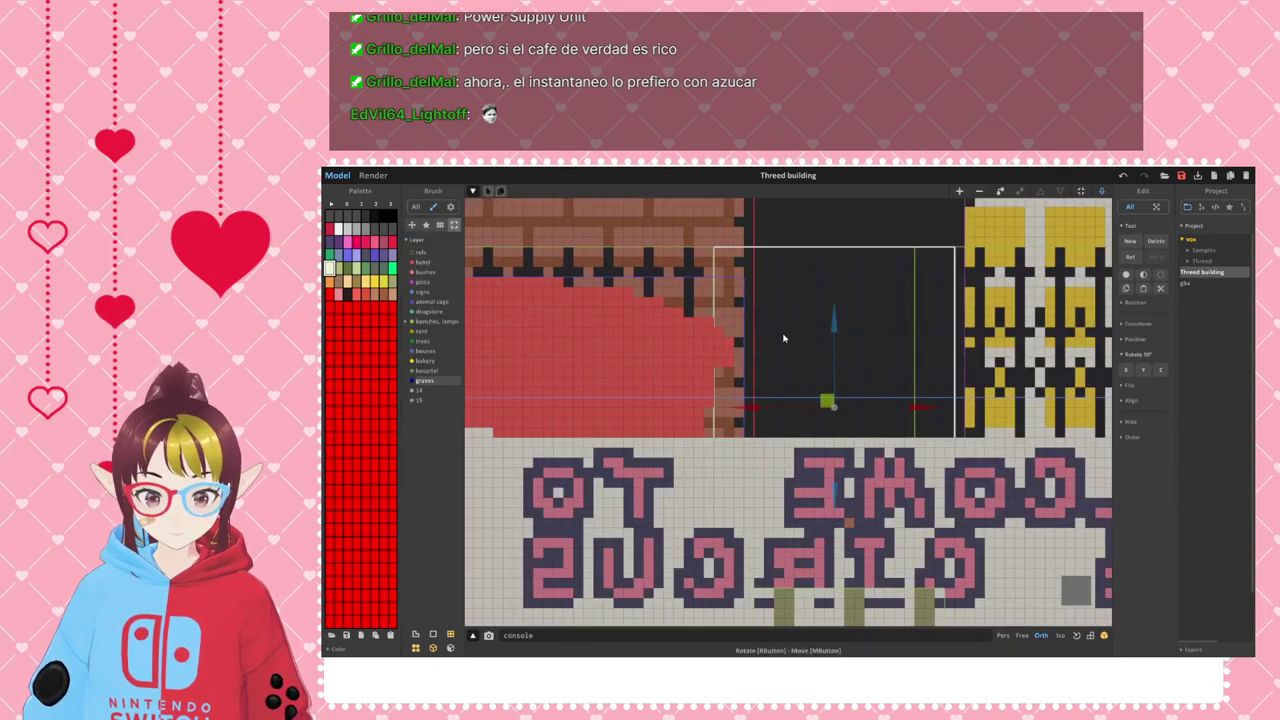
- Hide every layer except "benches, lamps" and view the wall segments from the front
{"action": "right_click_drag", "start_coordinate": [829, 354], "coordinate": [800, 404]}
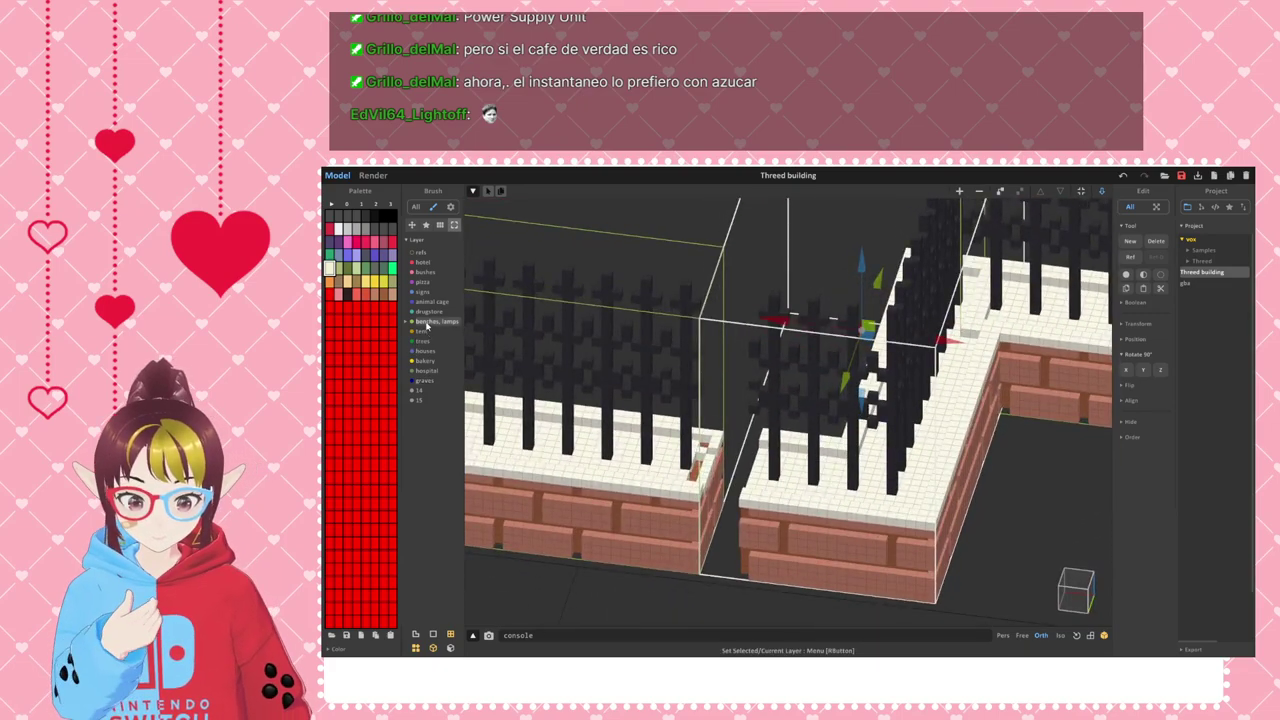
{"action": "left_click", "coordinate": [411, 323]}
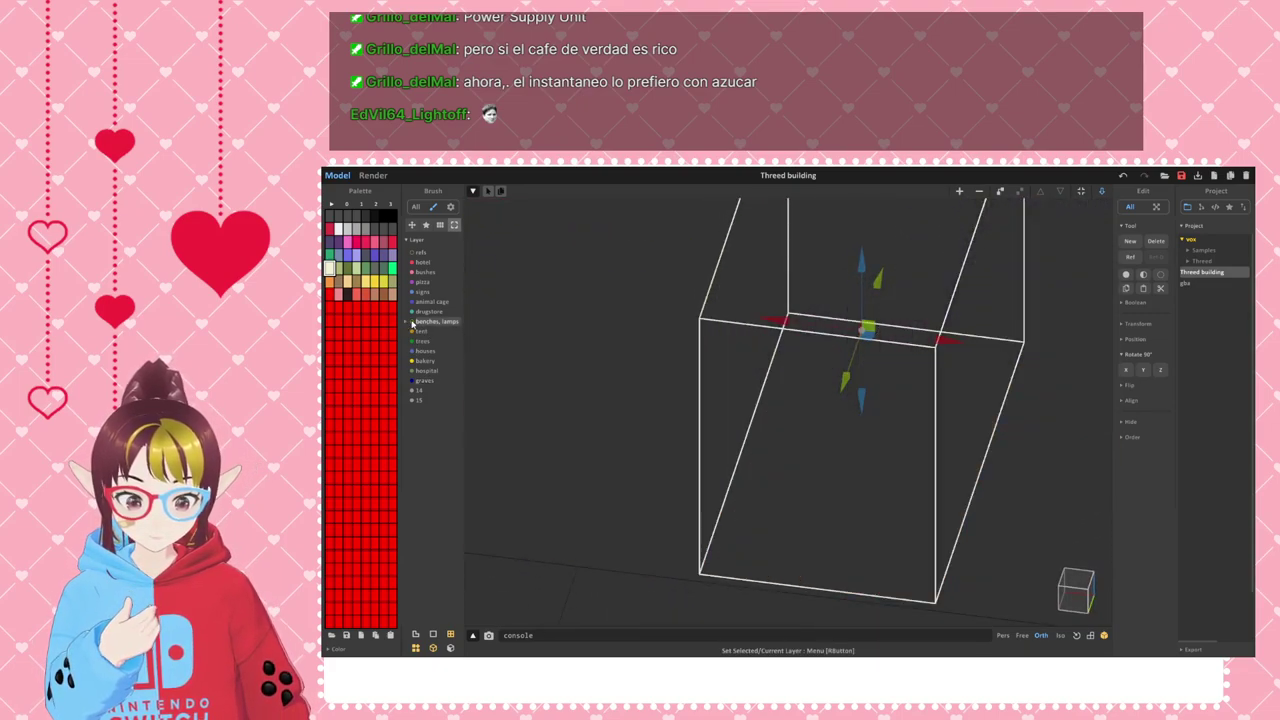
{"action": "left_click", "coordinate": [411, 323]}
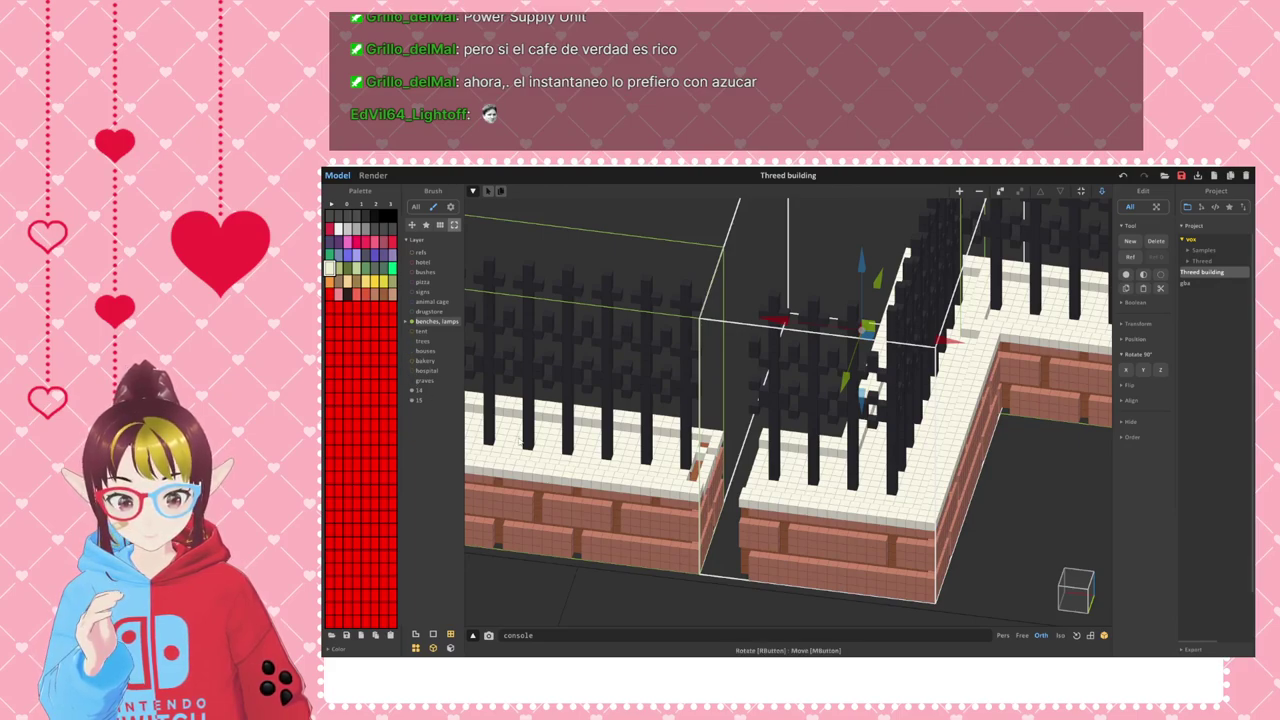
{"action": "right_click_drag", "start_coordinate": [838, 423], "coordinate": [975, 474]}
{"action": "left_click", "coordinate": [1074, 600]}
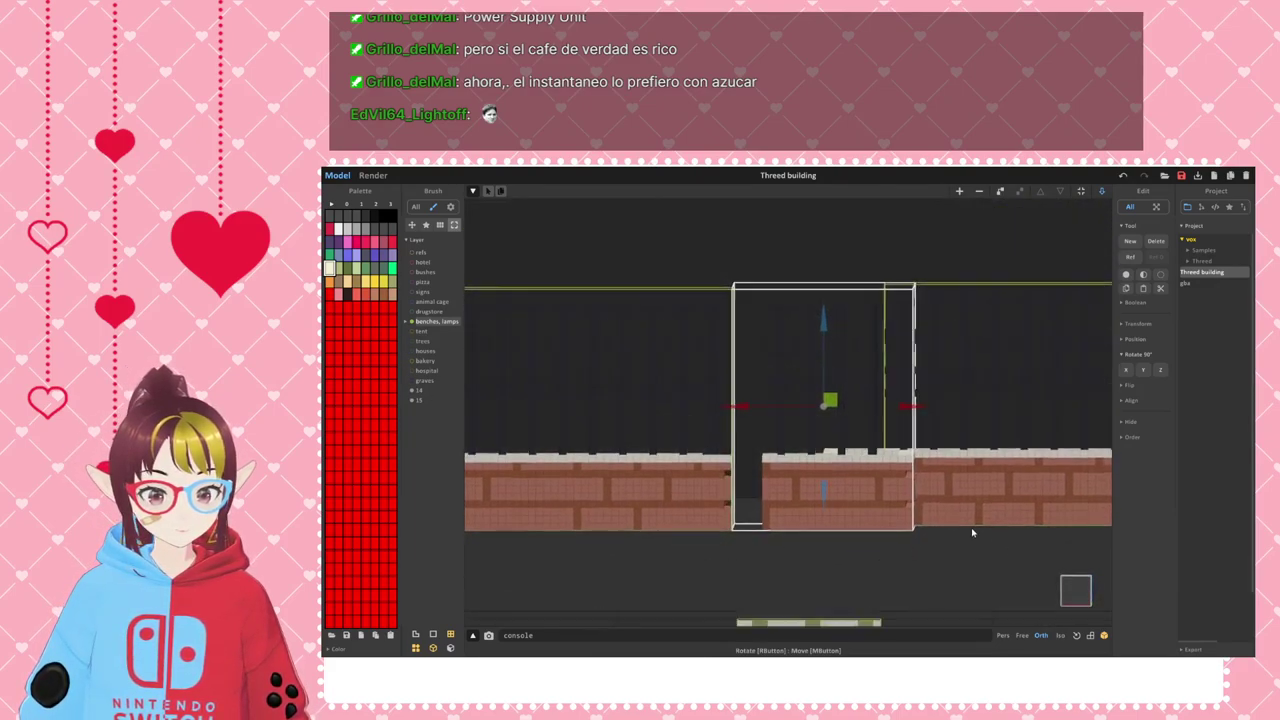
- Examine the isolated wall segments from near and far, checking the connecting piece's alignment and the gap beside it
{"action": "right_click_drag", "start_coordinate": [830, 488], "coordinate": [780, 549]}
{"action": "scroll", "coordinate": [823, 540], "scroll_direction": "down", "scroll_amount": 5}
{"action": "scroll", "coordinate": [777, 543], "scroll_direction": "down", "scroll_amount": 6}
{"action": "middle_click_drag", "start_coordinate": [686, 469], "coordinate": [597, 462]}
{"action": "right_click_drag", "start_coordinate": [597, 461], "coordinate": [855, 517]}
{"action": "right_click_drag", "start_coordinate": [985, 430], "coordinate": [943, 477]}
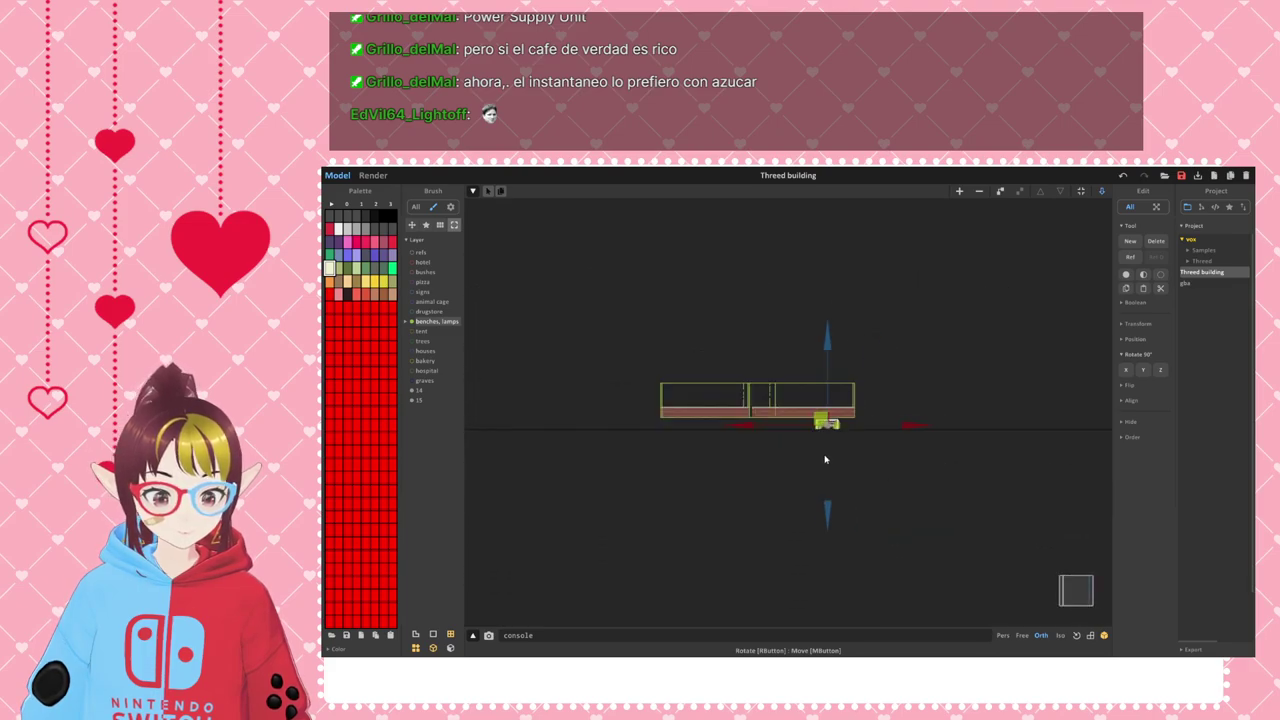
{"action": "scroll", "coordinate": [825, 459], "scroll_direction": "up", "scroll_amount": 5}
{"action": "right_click_drag", "start_coordinate": [825, 459], "coordinate": [847, 484]}
{"action": "left_click", "coordinate": [694, 428]}
{"action": "middle_click_drag", "start_coordinate": [694, 428], "coordinate": [786, 429]}
{"action": "right_click_drag", "start_coordinate": [786, 429], "coordinate": [783, 428]}
{"action": "right_click_drag", "start_coordinate": [1067, 582], "coordinate": [967, 559]}
{"action": "middle_click_drag", "start_coordinate": [760, 387], "coordinate": [826, 487]}
{"action": "scroll", "coordinate": [824, 489], "scroll_direction": "down", "scroll_amount": 3}
{"action": "right_click_drag", "start_coordinate": [823, 491], "coordinate": [854, 485]}
{"action": "middle_click_drag", "start_coordinate": [856, 364], "coordinate": [868, 502]}
{"action": "left_click", "coordinate": [1079, 594]}
{"action": "scroll", "coordinate": [885, 540], "scroll_direction": "up", "scroll_amount": 3}
{"action": "middle_click_drag", "start_coordinate": [940, 540], "coordinate": [911, 463]}
{"action": "scroll", "coordinate": [911, 459], "scroll_direction": "up", "scroll_amount": 5}
{"action": "middle_click_drag", "start_coordinate": [963, 413], "coordinate": [937, 411]}
{"action": "scroll", "coordinate": [937, 420], "scroll_direction": "down", "scroll_amount": 1}
{"action": "middle_click_drag", "start_coordinate": [937, 470], "coordinate": [894, 473]}
{"action": "scroll", "coordinate": [894, 473], "scroll_direction": "down", "scroll_amount": 2}
{"action": "right_click_drag", "start_coordinate": [914, 421], "coordinate": [868, 497]}
{"action": "right_click_drag", "start_coordinate": [946, 518], "coordinate": [961, 577]}
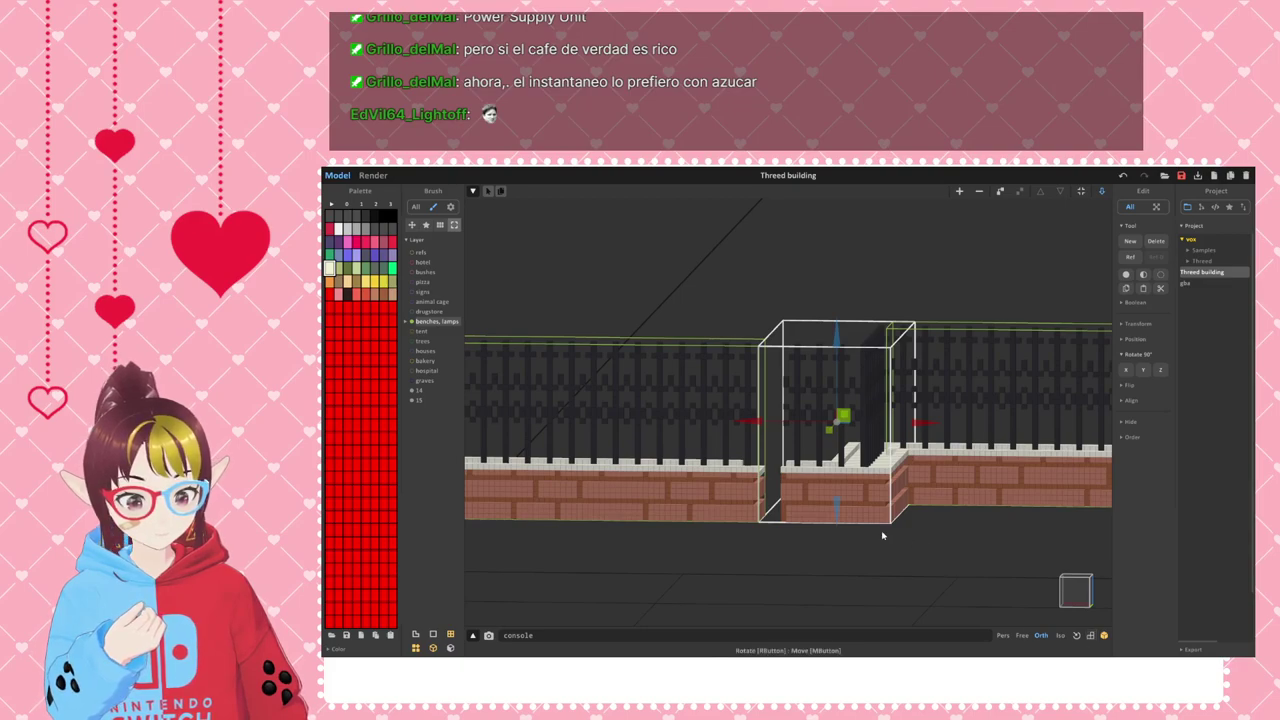
{"action": "right_click_drag", "start_coordinate": [860, 490], "coordinate": [878, 503]}
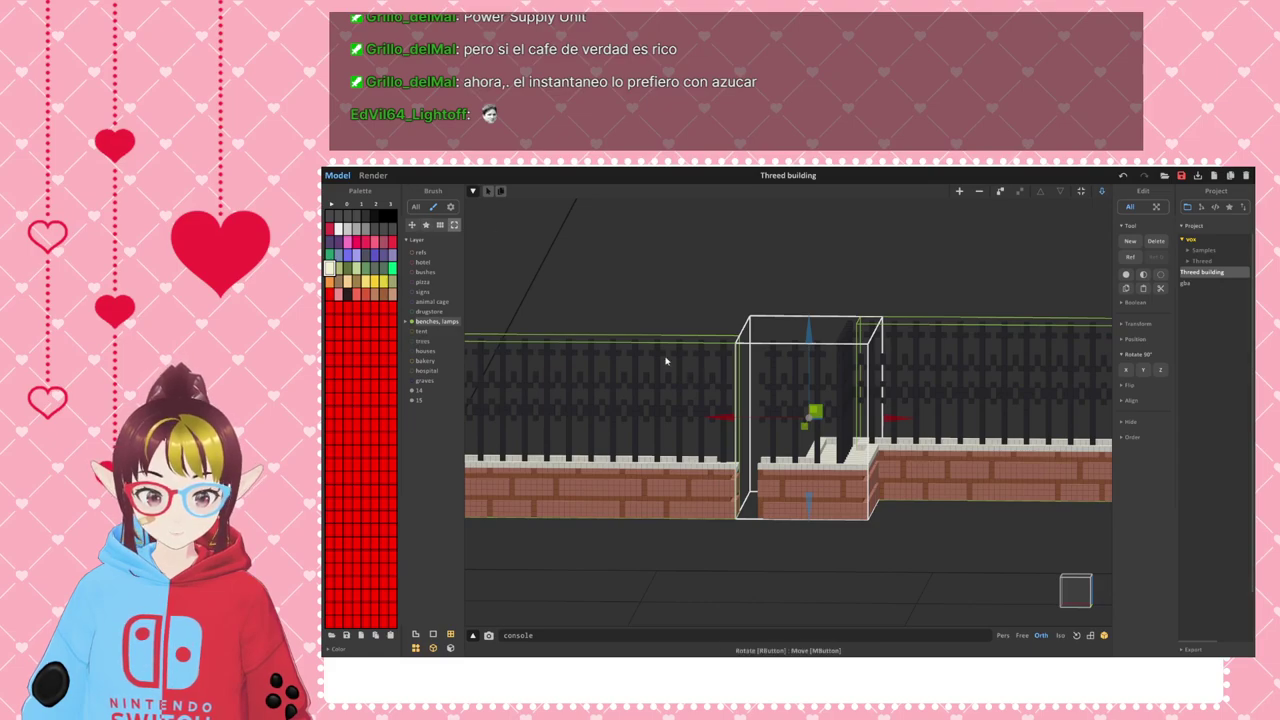
- Open the connecting wall piece for voxel editing and frame its brickwork and fence from the front
{"action": "key", "text": "Tab"}
{"action": "right_click_drag", "start_coordinate": [794, 468], "coordinate": [826, 462]}
{"action": "left_click", "coordinate": [1077, 592]}
{"action": "scroll", "coordinate": [762, 504], "scroll_direction": "up", "scroll_amount": 3}
{"action": "scroll", "coordinate": [762, 504], "scroll_direction": "up", "scroll_amount": 2}
{"action": "scroll", "coordinate": [835, 350], "scroll_direction": "up", "scroll_amount": 1}
{"action": "middle_click_drag", "start_coordinate": [799, 504], "coordinate": [788, 367]}
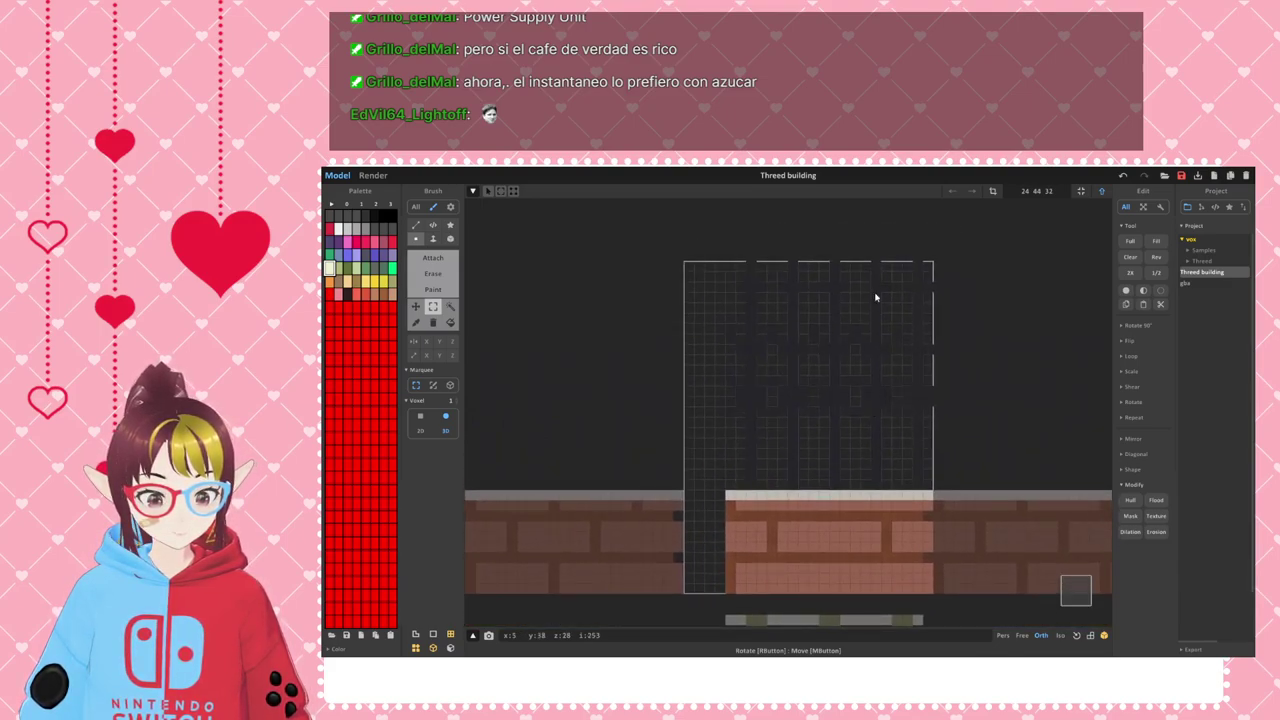
- Try selecting a full-height, three-post-wide section of the connecting piece and inspect where its edge meets the bricks
{"action": "scroll", "coordinate": [867, 427], "scroll_direction": "down", "scroll_amount": 2}
{"action": "left_click_drag", "start_coordinate": [693, 272], "coordinate": [835, 552]}
{"action": "scroll", "coordinate": [873, 431], "scroll_direction": "up", "scroll_amount": 3}
{"action": "middle_click_drag", "start_coordinate": [873, 431], "coordinate": [800, 491]}
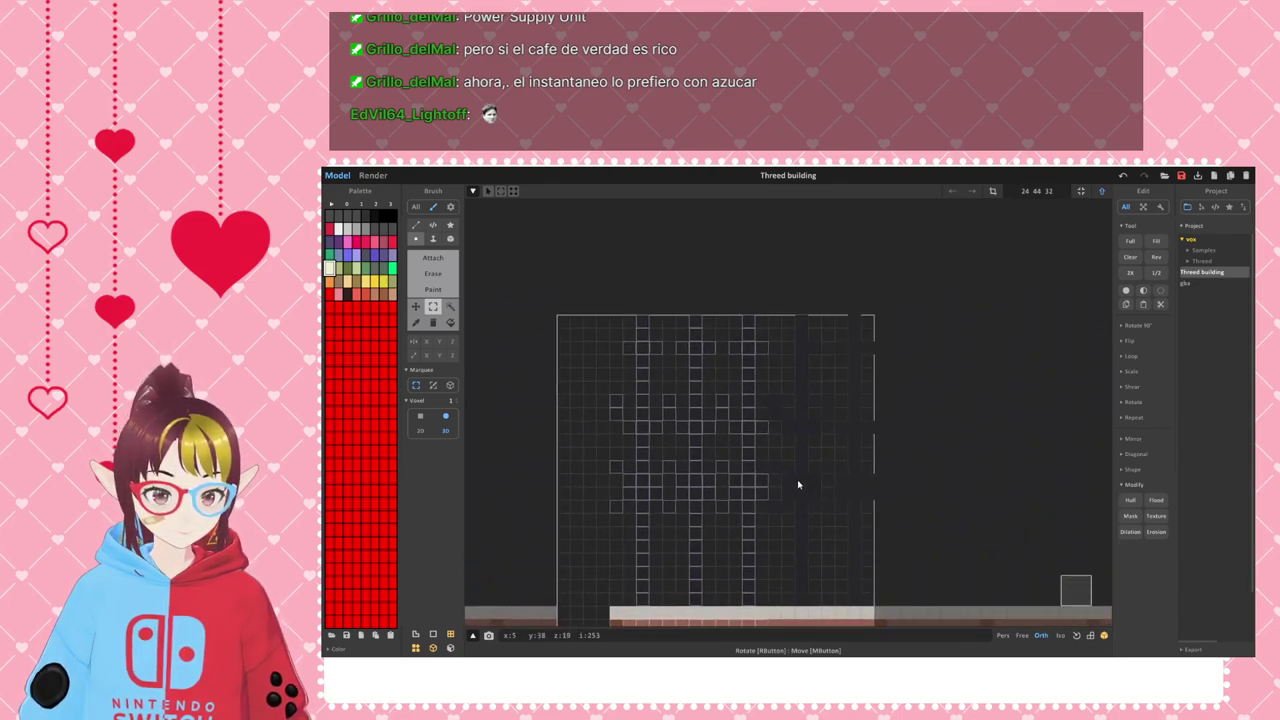
{"action": "scroll", "coordinate": [800, 451], "scroll_direction": "up", "scroll_amount": 3}
{"action": "right_click_drag", "start_coordinate": [800, 451], "coordinate": [773, 412]}
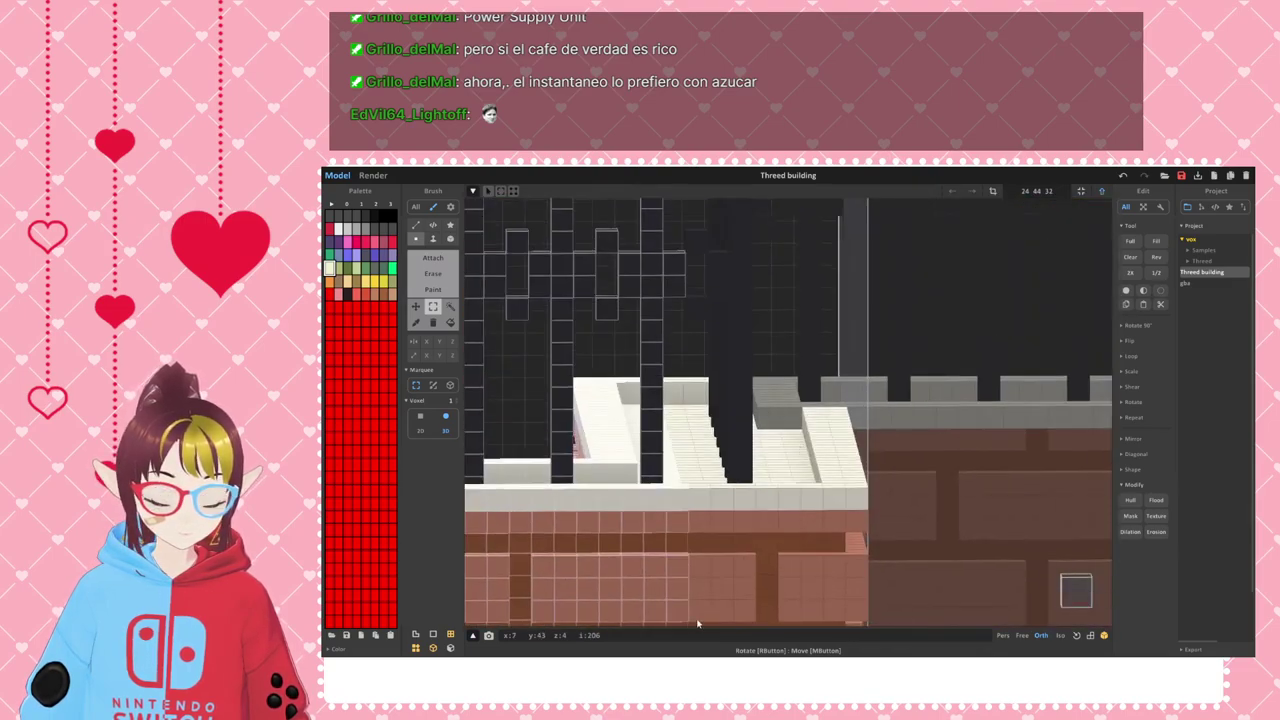
{"action": "left_click", "coordinate": [1076, 635]}
{"action": "scroll", "coordinate": [843, 400], "scroll_direction": "up", "scroll_amount": 5}
{"action": "mouse_move", "coordinate": [908, 400]}
{"action": "right_mouse_down"}
{"action": "mouse_move", "coordinate": [895, 416]}
{"action": "mouse_move", "coordinate": [909, 408]}
{"action": "right_mouse_up"}
{"action": "scroll", "coordinate": [862, 432], "scroll_direction": "down", "scroll_amount": 5}
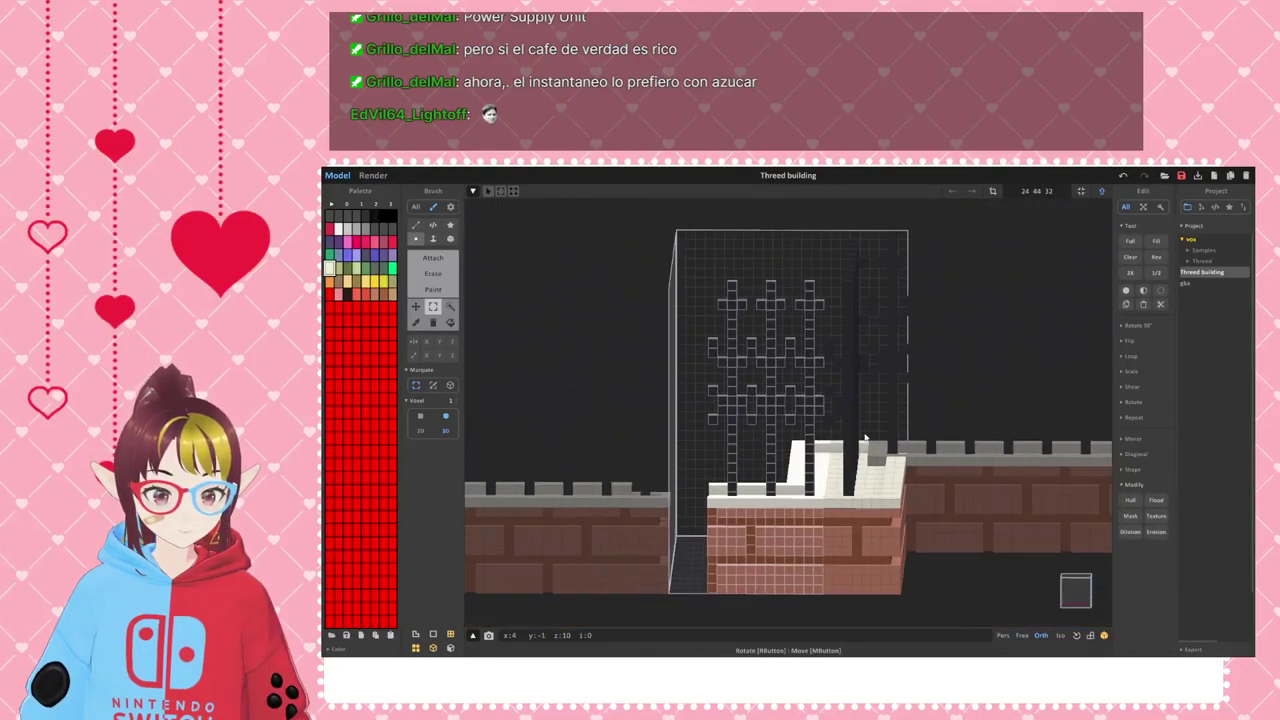
- Delete a full-height, two-post-wide section of wall and fence from the connecting piece's end beside the gap
{"action": "left_click", "coordinate": [1076, 596]}
{"action": "left_click", "coordinate": [663, 257]}
{"action": "left_click_drag", "start_coordinate": [681, 229], "coordinate": [786, 576]}
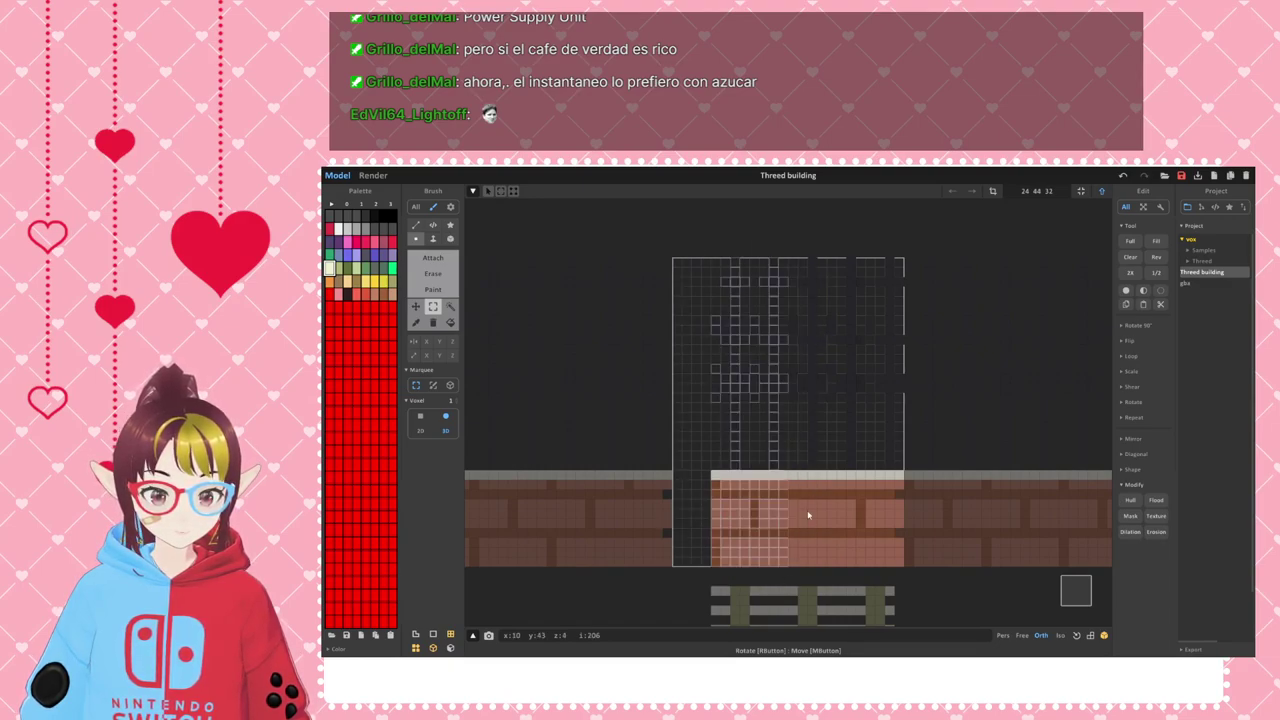
{"action": "right_click_drag", "start_coordinate": [808, 440], "coordinate": [726, 383]}
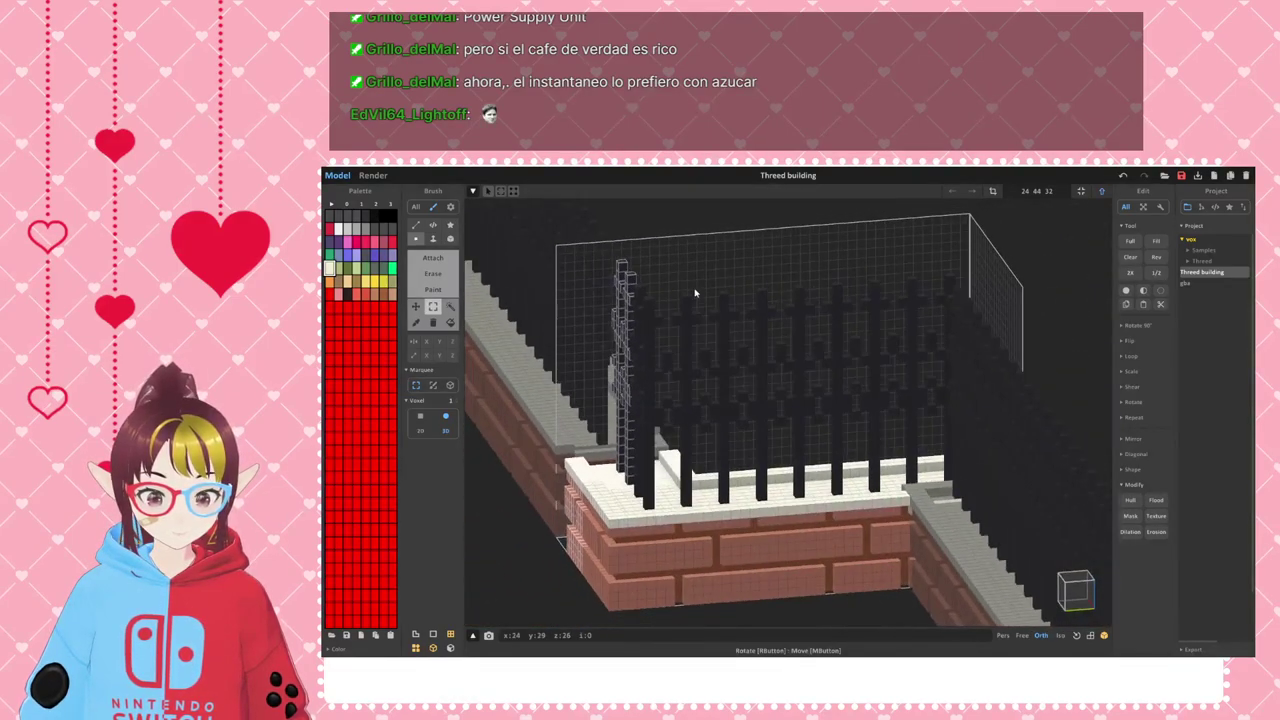
{"action": "right_click_drag", "start_coordinate": [754, 456], "coordinate": [875, 458]}
{"action": "key", "text": "Delete"}
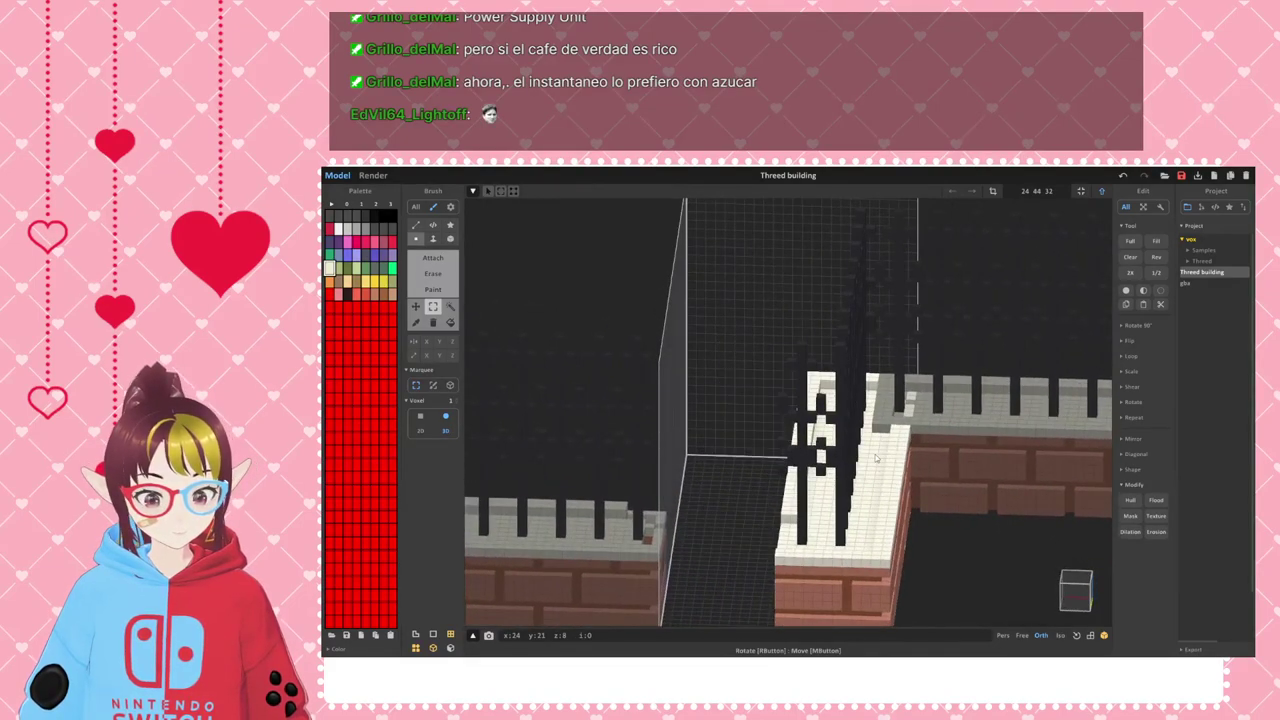
- Delete the full-height, seven-post-wide section of the connecting piece's long side, keeping the portion behind the neighbouring wall
{"action": "right_click_drag", "start_coordinate": [739, 398], "coordinate": [872, 400]}
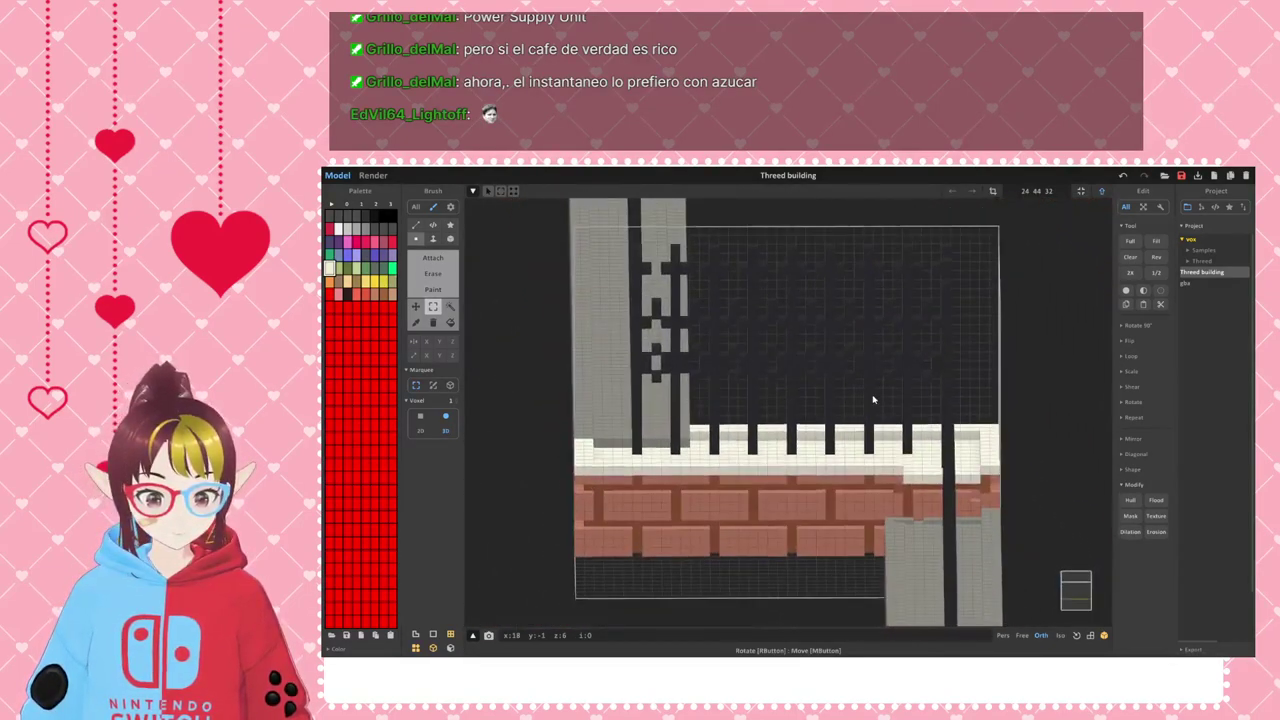
{"action": "left_click", "coordinate": [1090, 595]}
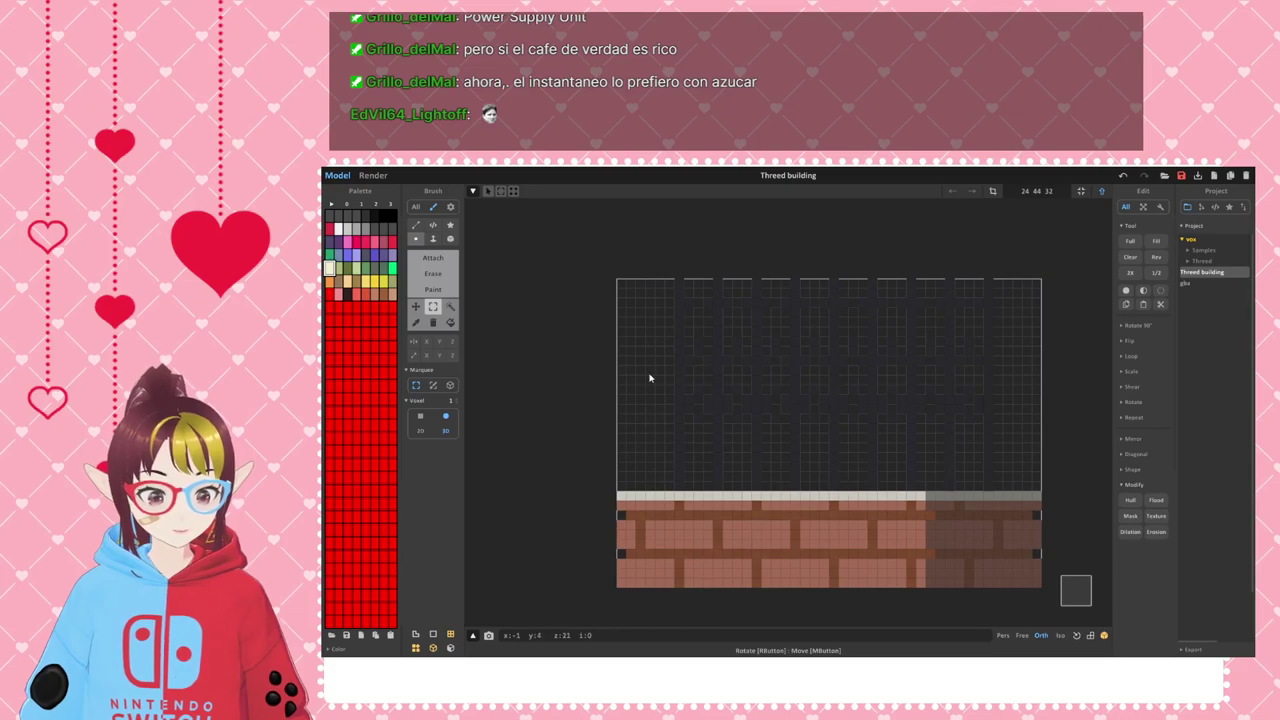
{"action": "scroll", "coordinate": [860, 440], "scroll_direction": "down", "scroll_amount": 2}
{"action": "right_click_drag", "start_coordinate": [860, 440], "coordinate": [990, 465]}
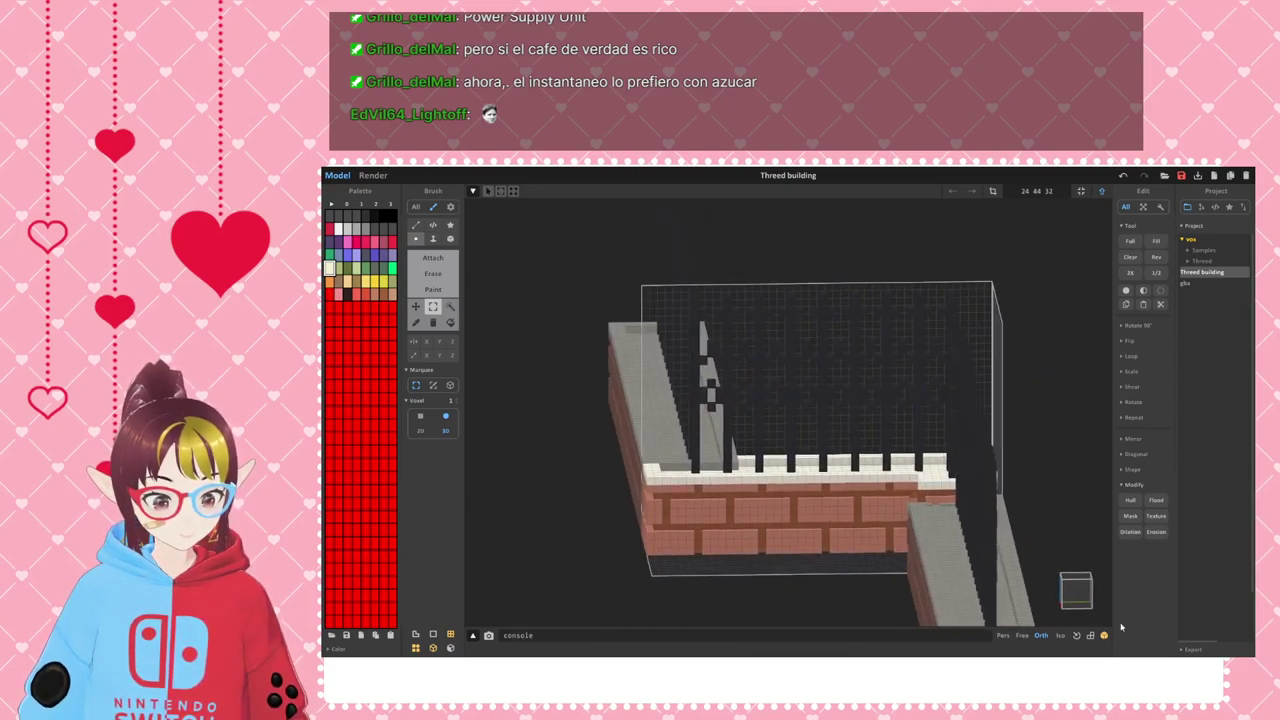
{"action": "left_click", "coordinate": [1068, 590]}
{"action": "right_click_drag", "start_coordinate": [1047, 588], "coordinate": [936, 388]}
{"action": "left_click_drag", "start_coordinate": [903, 298], "coordinate": [623, 557]}
{"action": "scroll", "coordinate": [924, 436], "scroll_direction": "up", "scroll_amount": 2}
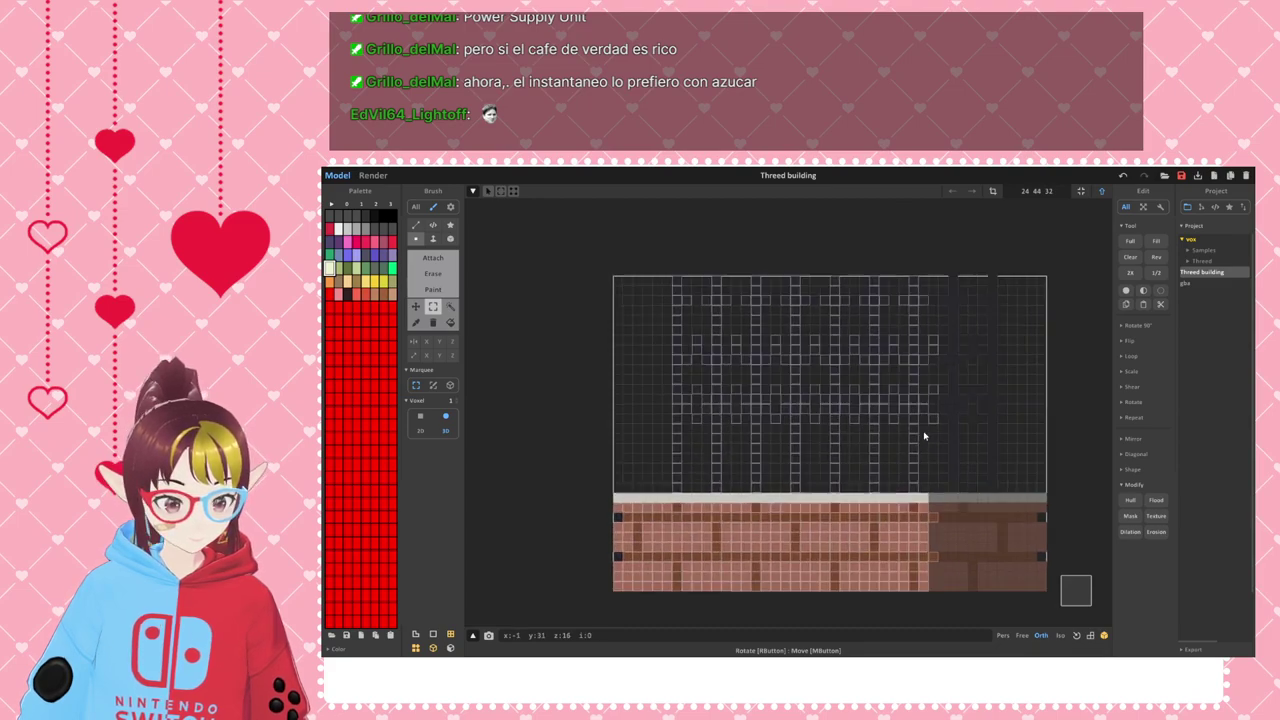
{"action": "scroll", "coordinate": [925, 353], "scroll_direction": "down", "scroll_amount": 1}
{"action": "left_click_drag", "start_coordinate": [908, 461], "coordinate": [641, 601]}
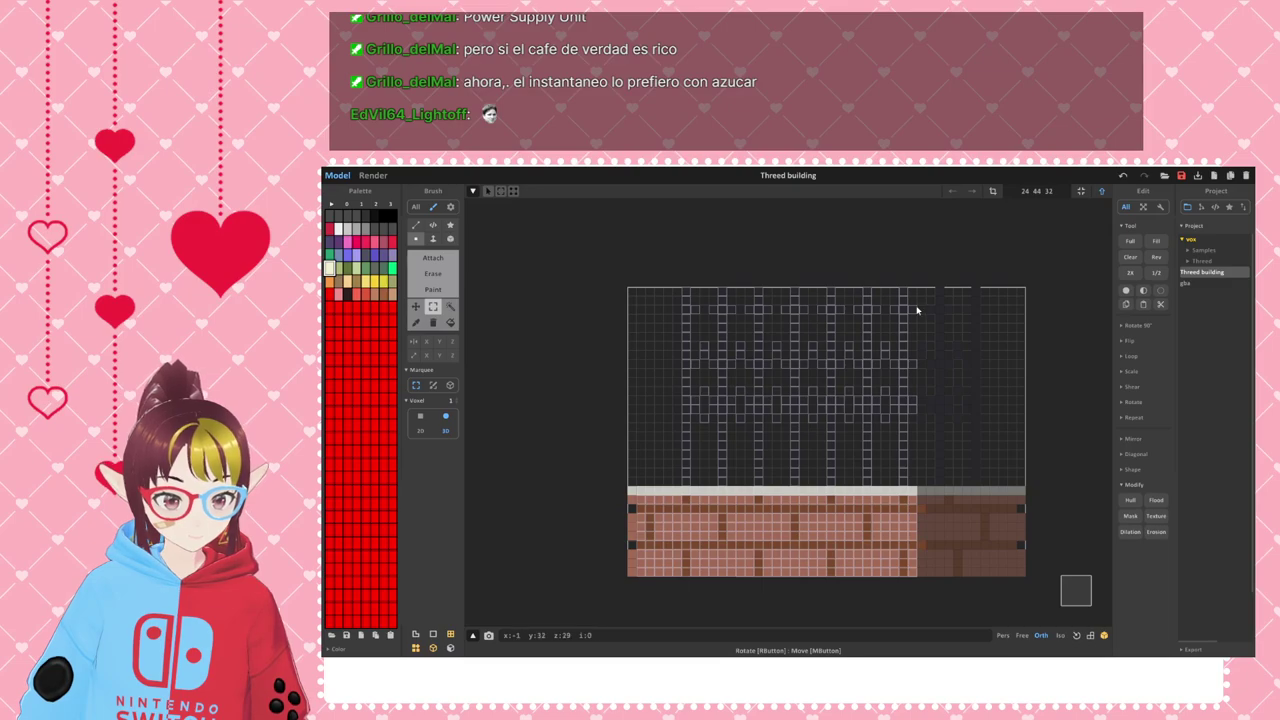
{"action": "left_click_drag", "start_coordinate": [913, 281], "coordinate": [565, 627]}
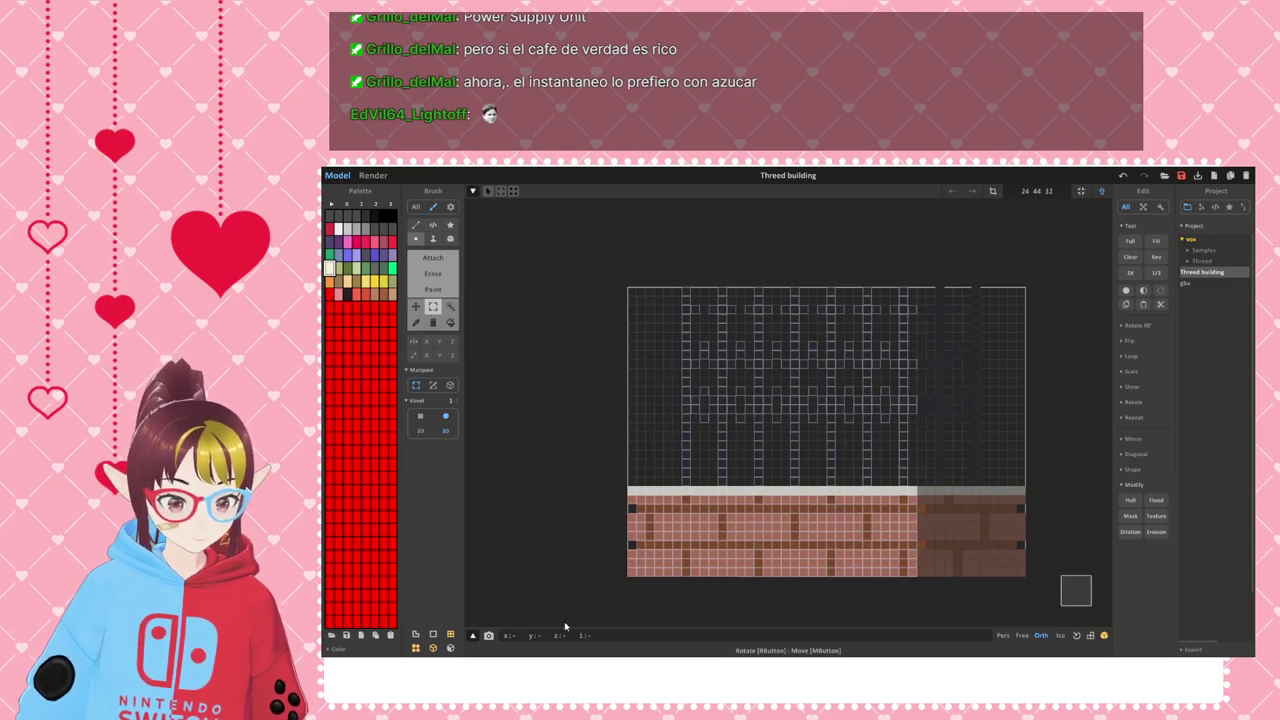
{"action": "key", "text": "Delete"}
- Erase the protruding brick and mortar faces on the cut side of the remaining wall piece by colour face
{"action": "right_click_drag", "start_coordinate": [588, 625], "coordinate": [860, 466]}
{"action": "right_click_drag", "start_coordinate": [868, 422], "coordinate": [914, 398]}
{"action": "scroll", "coordinate": [811, 469], "scroll_direction": "up", "scroll_amount": 4}
{"action": "middle_click_drag", "start_coordinate": [757, 500], "coordinate": [868, 423]}
{"action": "scroll", "coordinate": [868, 423], "scroll_direction": "up", "scroll_amount": 1}
{"action": "right_click_drag", "start_coordinate": [868, 423], "coordinate": [773, 427]}
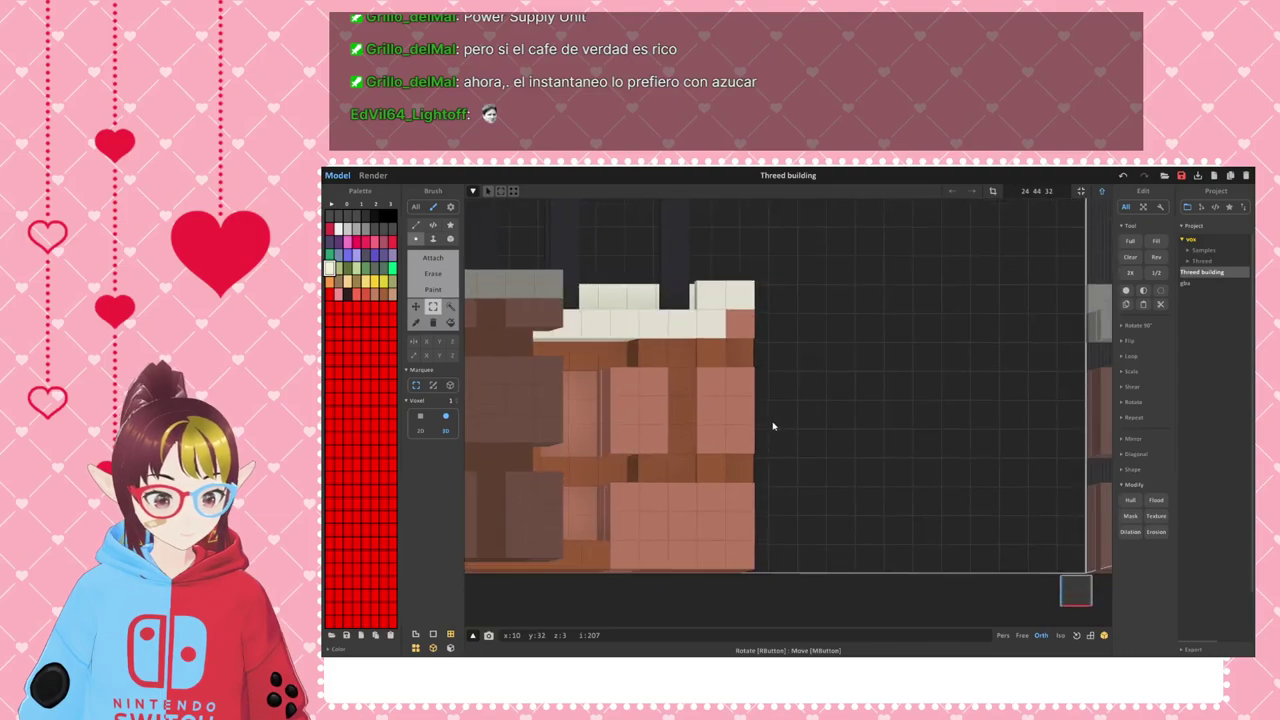
{"action": "right_click_drag", "start_coordinate": [653, 447], "coordinate": [843, 449]}
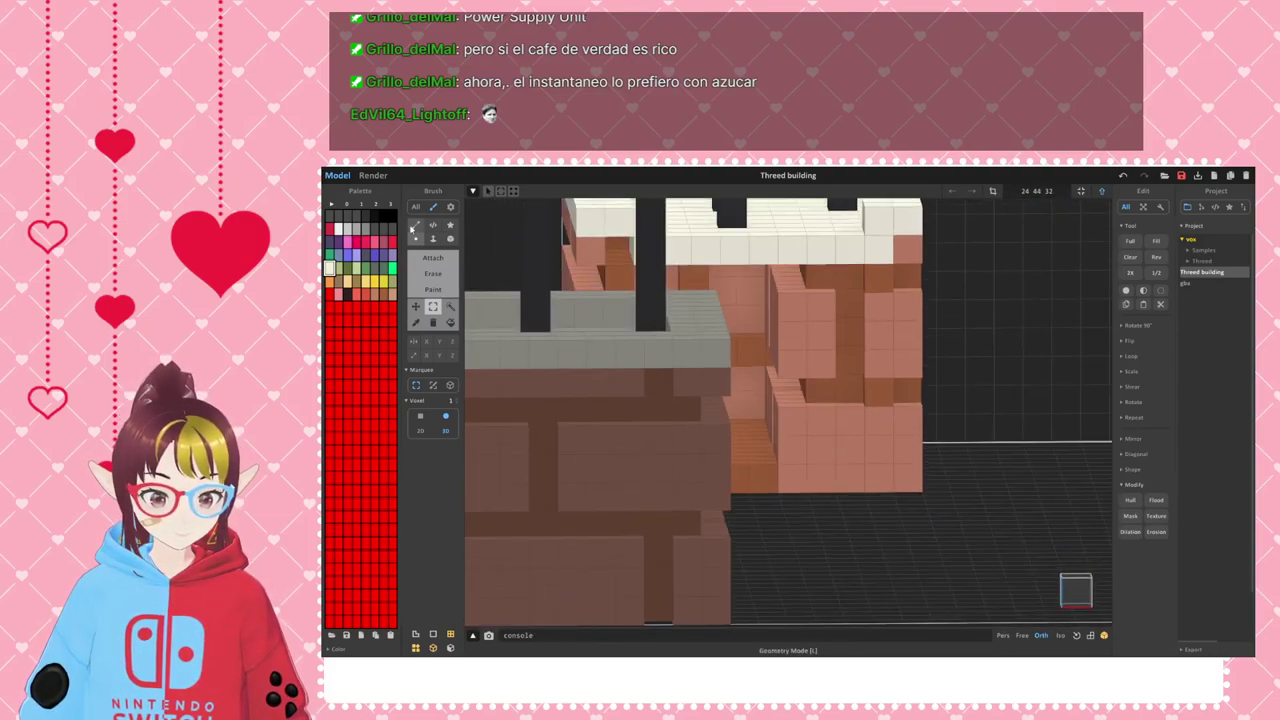
{"action": "left_click", "coordinate": [435, 276]}
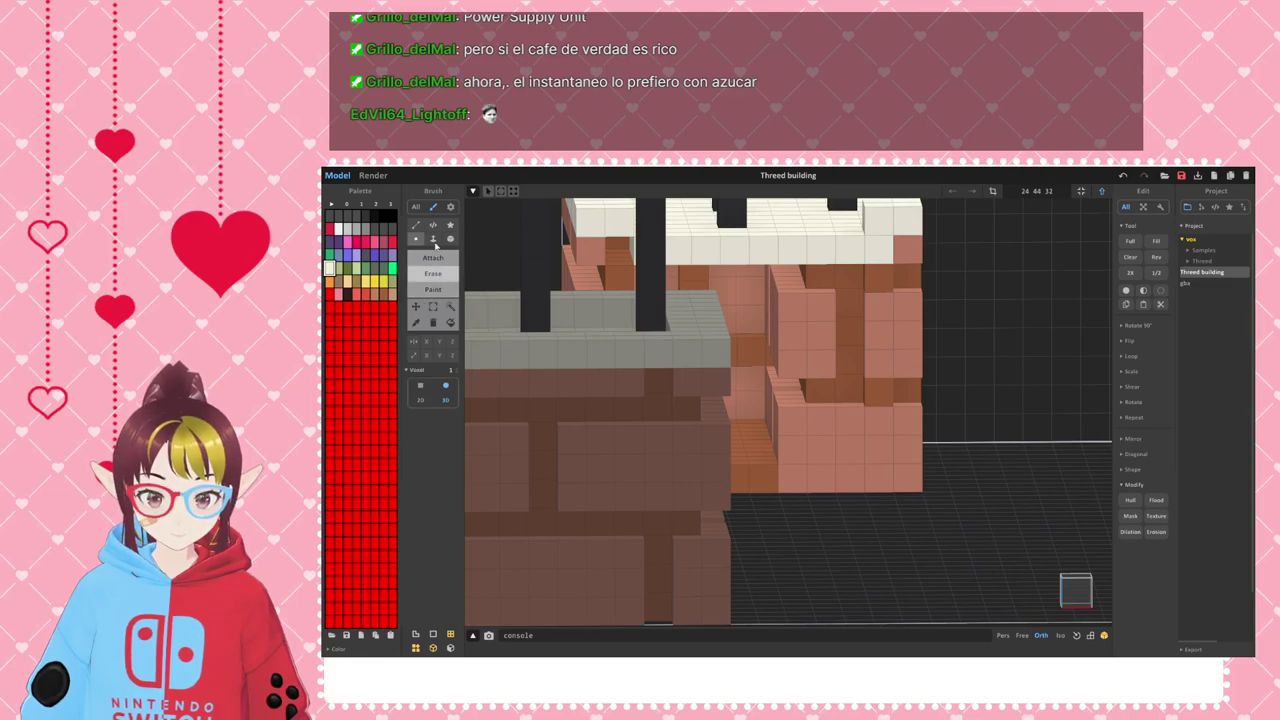
{"action": "left_click", "coordinate": [774, 331]}
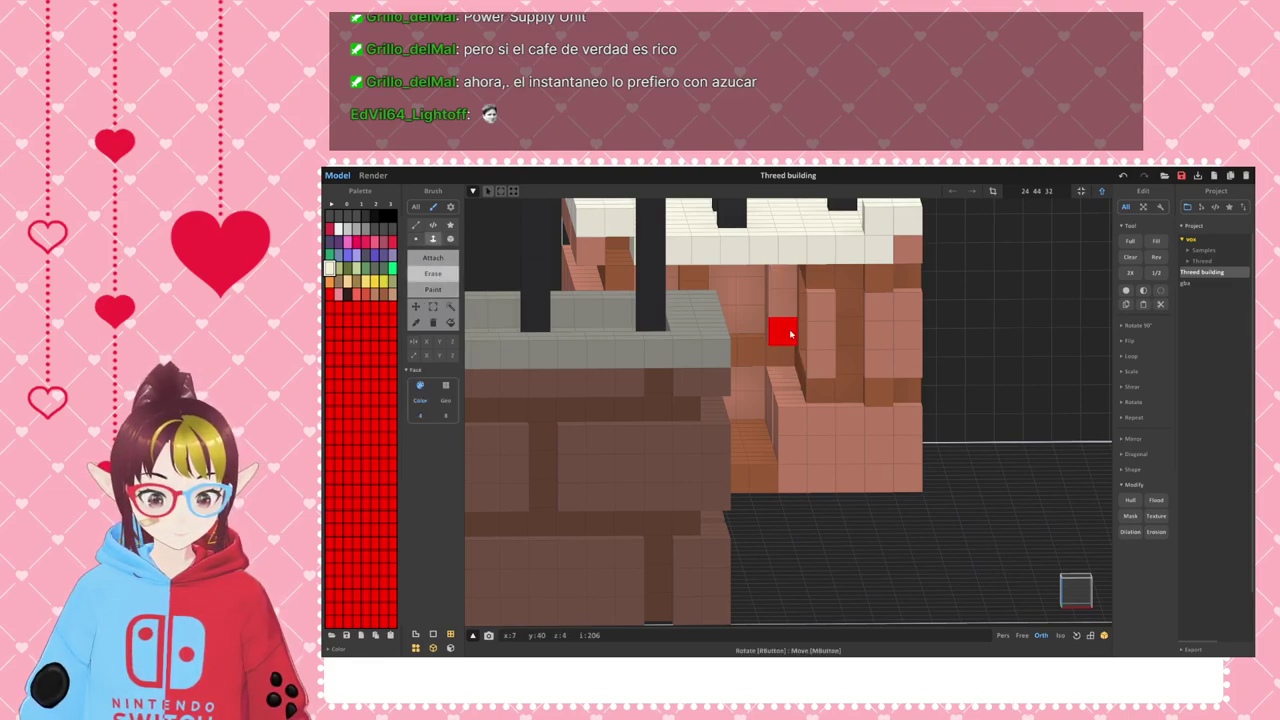
{"action": "left_click", "coordinate": [809, 337]}
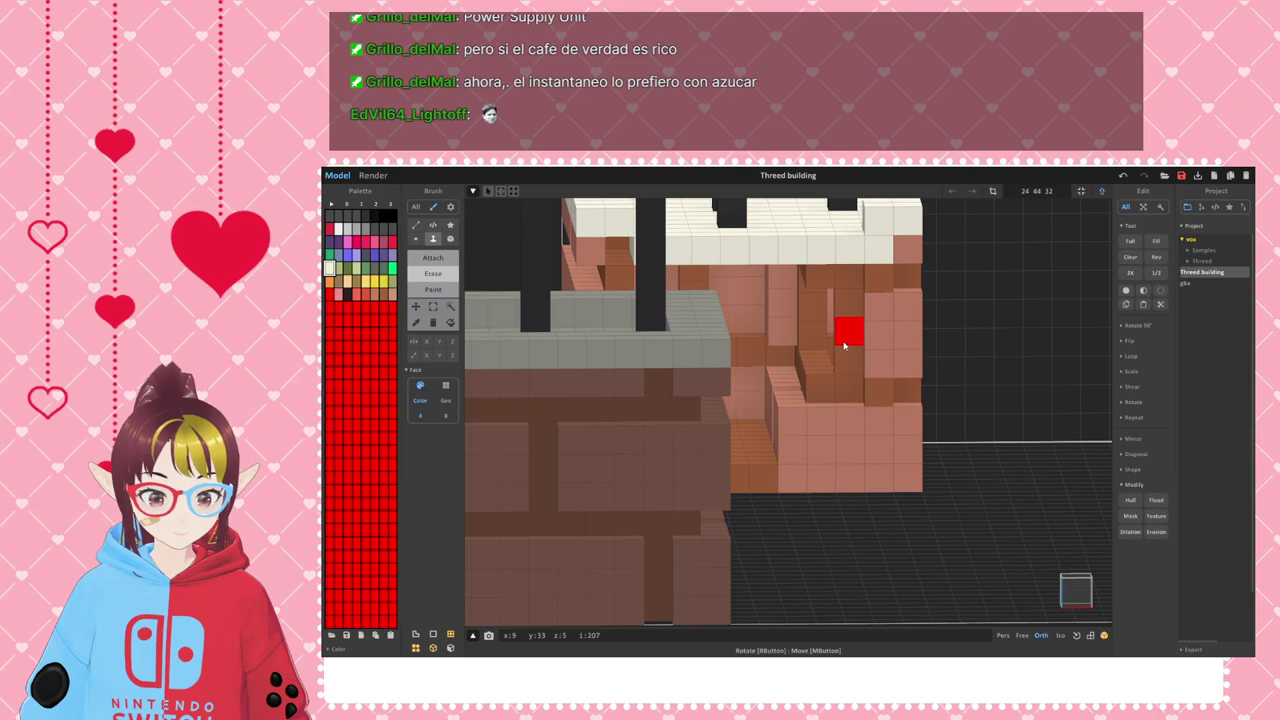
{"action": "left_click", "coordinate": [843, 346]}
{"action": "left_click", "coordinate": [817, 366]}
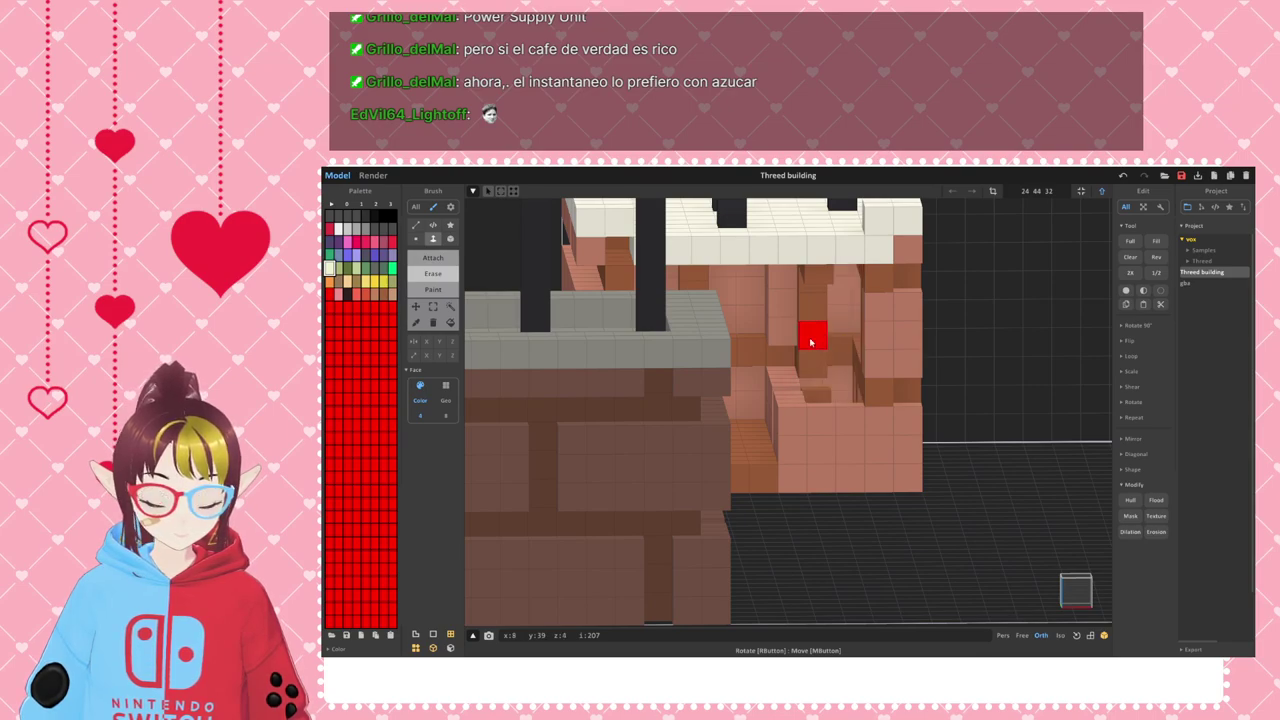
- Hollow out the remaining wall piece by erasing the leftover interior brick and mortar faces, checking it from several angles
{"action": "right_click_drag", "start_coordinate": [820, 400], "coordinate": [834, 366]}
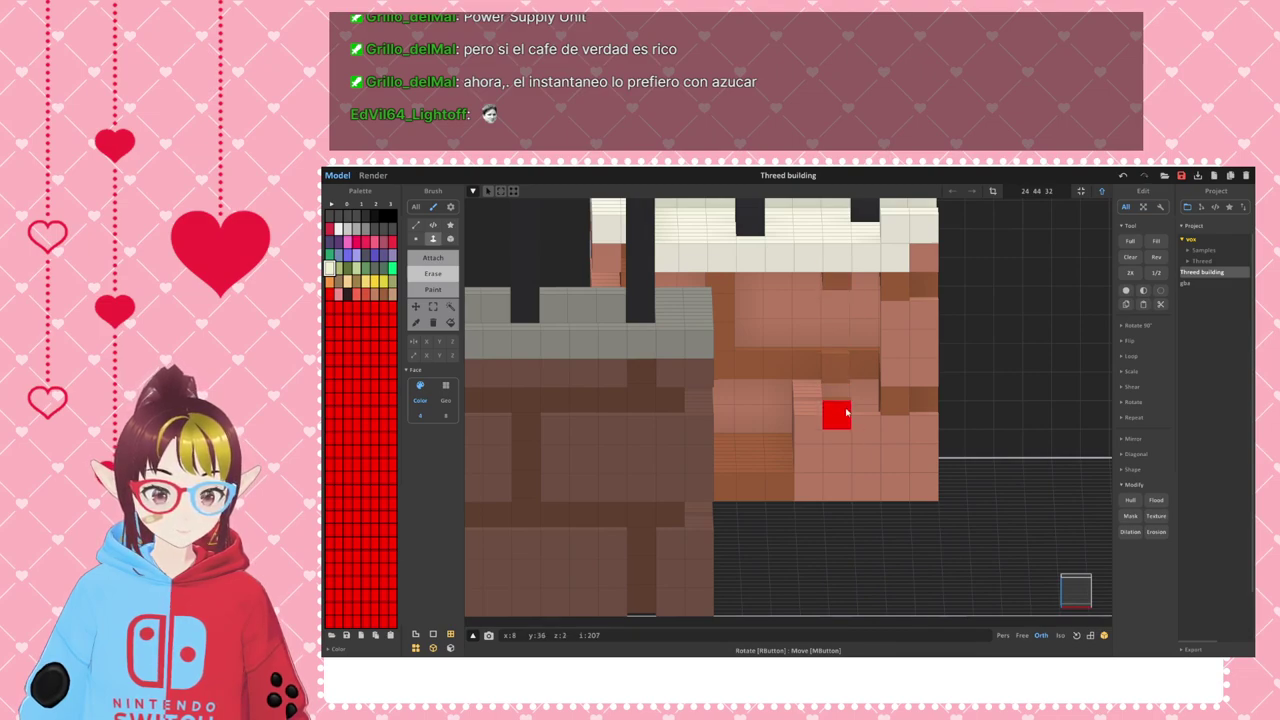
{"action": "mouse_move", "coordinate": [851, 406]}
{"action": "right_mouse_down"}
{"action": "mouse_move", "coordinate": [880, 400]}
{"action": "mouse_move", "coordinate": [854, 389]}
{"action": "right_mouse_up"}
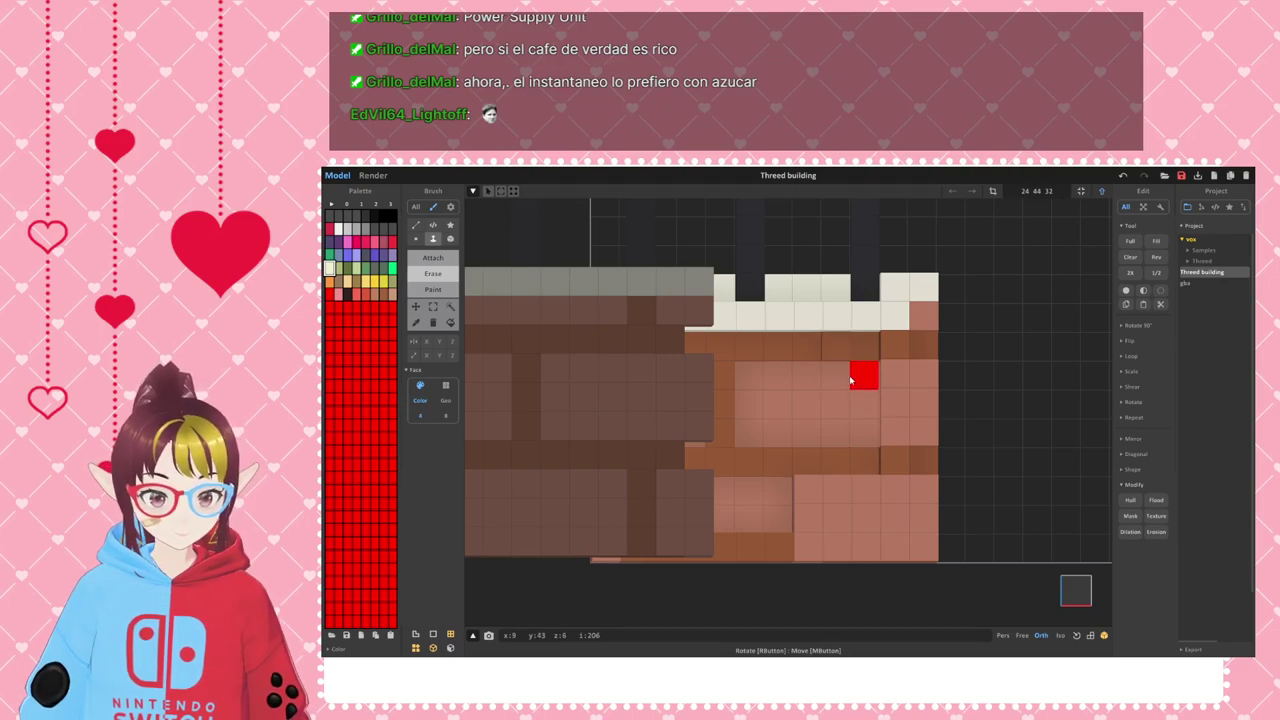
{"action": "mouse_move", "coordinate": [836, 430]}
{"action": "right_mouse_down"}
{"action": "mouse_move", "coordinate": [857, 410]}
{"action": "mouse_move", "coordinate": [845, 421]}
{"action": "right_mouse_up"}
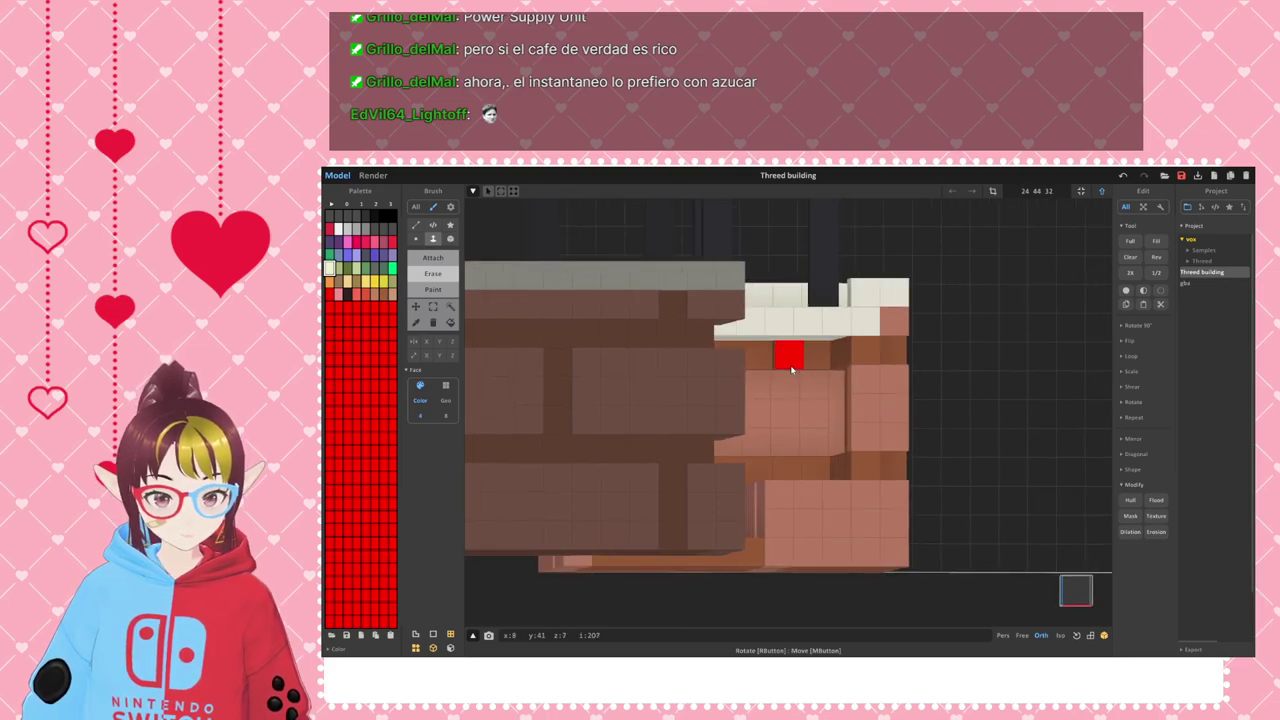
{"action": "right_click_drag", "start_coordinate": [845, 416], "coordinate": [824, 396]}
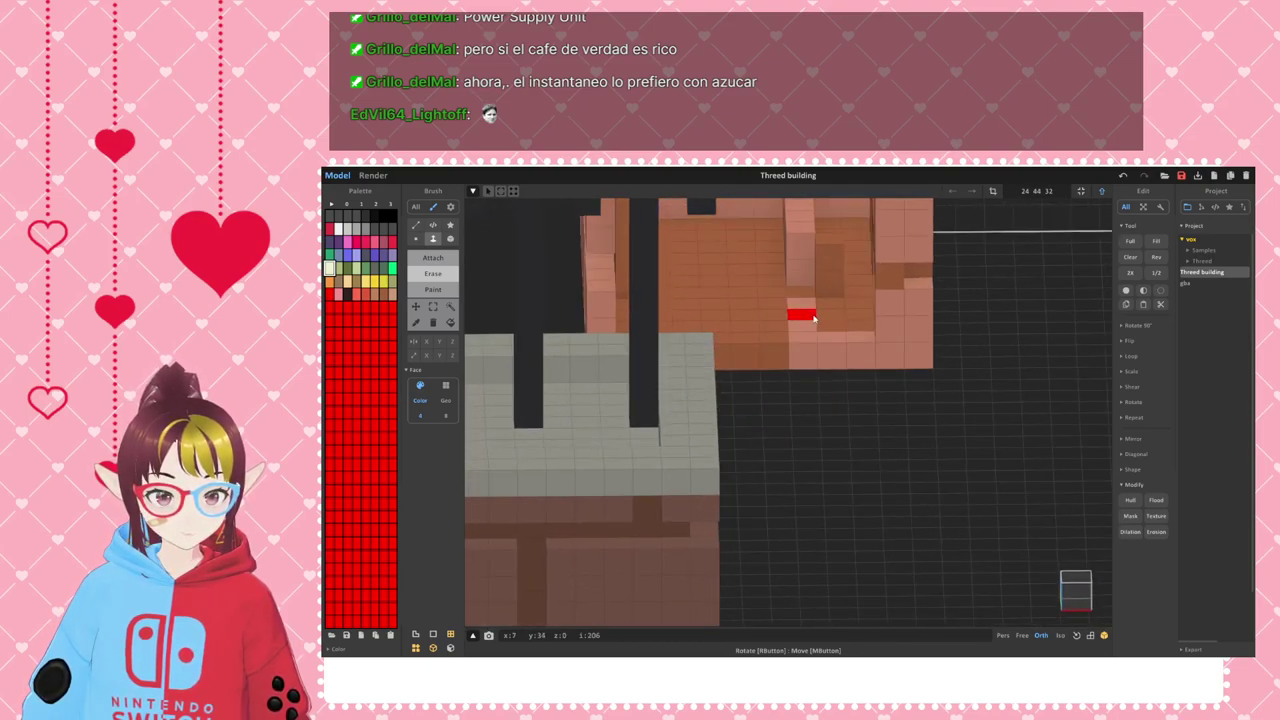
{"action": "right_click_drag", "start_coordinate": [816, 260], "coordinate": [796, 364]}
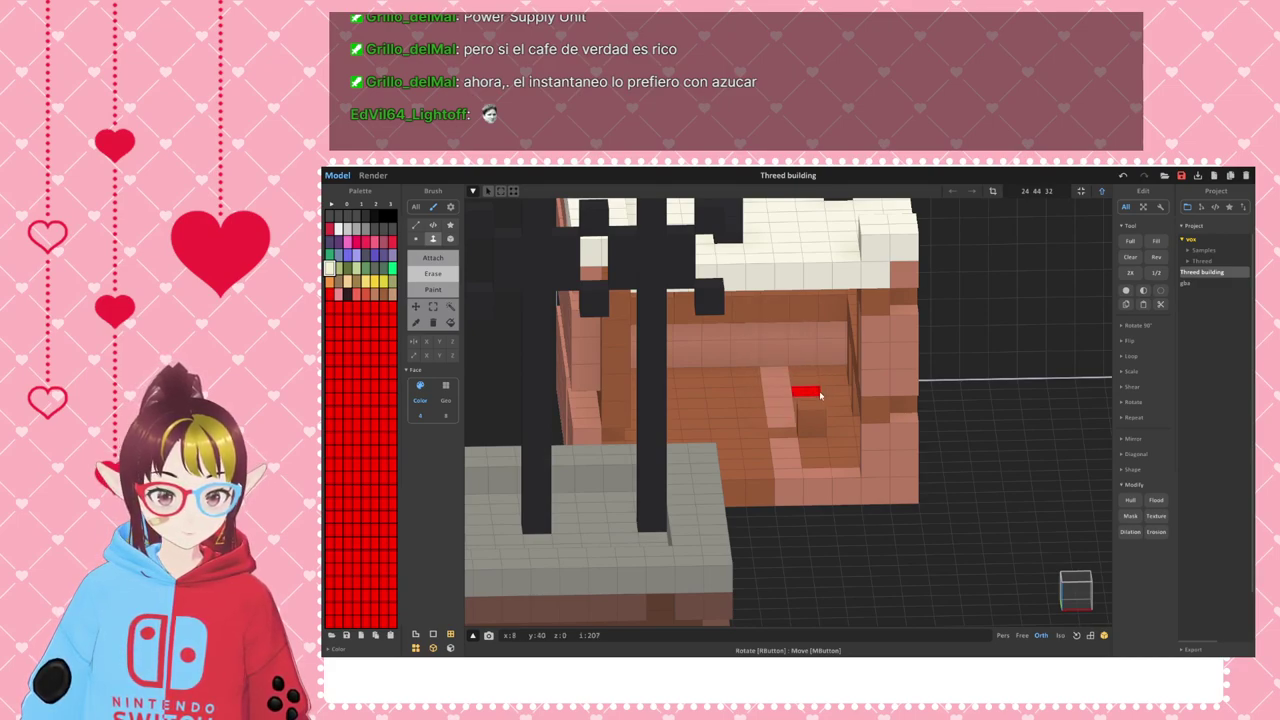
{"action": "right_click_drag", "start_coordinate": [818, 408], "coordinate": [662, 302]}
{"action": "scroll", "coordinate": [652, 460], "scroll_direction": "up", "scroll_amount": 3}
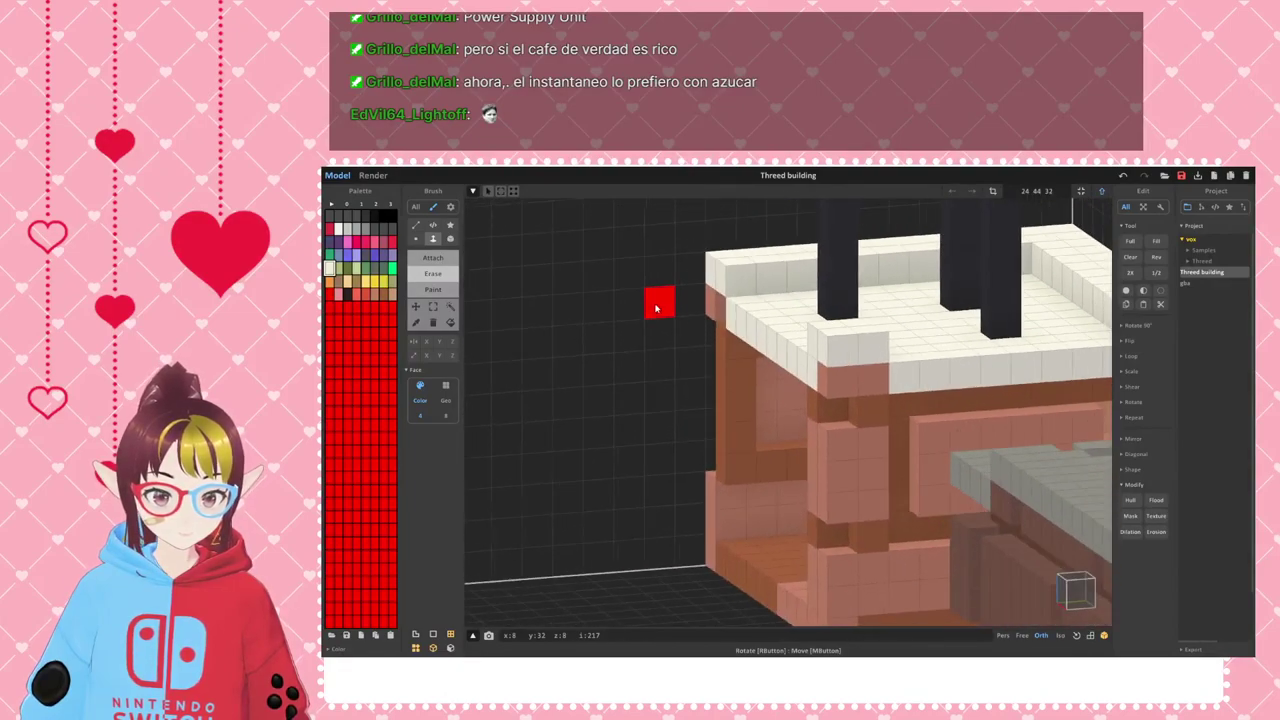
{"action": "right_click_drag", "start_coordinate": [873, 549], "coordinate": [937, 402]}
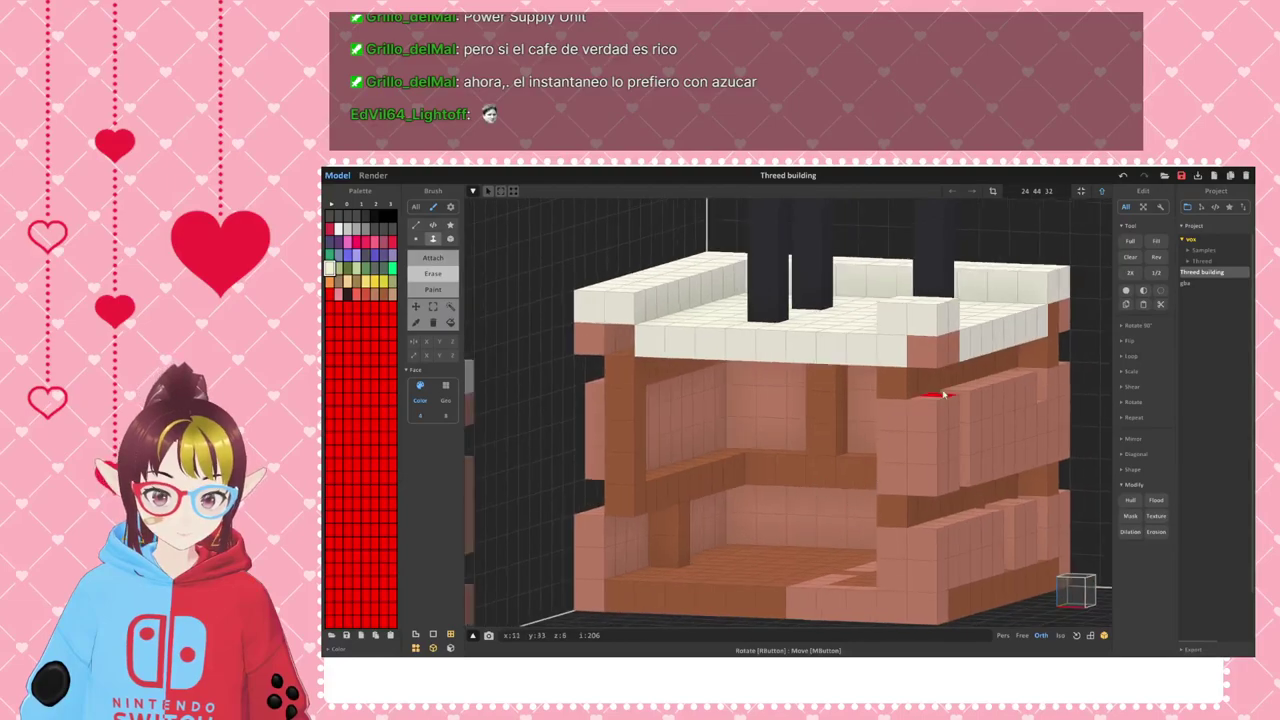
- Paint the brick-coloured corner faces under the coping off-white and return to object editing
{"action": "left_click", "coordinate": [432, 289]}
{"action": "left_click", "coordinate": [619, 307]}
{"action": "mouse_move", "coordinate": [987, 385]}
{"action": "right_mouse_down"}
{"action": "mouse_move", "coordinate": [958, 458]}
{"action": "mouse_move", "coordinate": [966, 412]}
{"action": "mouse_move", "coordinate": [906, 432]}
{"action": "mouse_move", "coordinate": [917, 447]}
{"action": "mouse_move", "coordinate": [823, 480]}
{"action": "mouse_move", "coordinate": [923, 366]}
{"action": "mouse_move", "coordinate": [831, 526]}
{"action": "mouse_move", "coordinate": [915, 341]}
{"action": "mouse_move", "coordinate": [960, 386]}
{"action": "mouse_move", "coordinate": [900, 394]}
{"action": "mouse_move", "coordinate": [971, 371]}
{"action": "mouse_move", "coordinate": [820, 456]}
{"action": "mouse_move", "coordinate": [905, 420]}
{"action": "mouse_move", "coordinate": [760, 420]}
{"action": "mouse_move", "coordinate": [840, 408]}
{"action": "mouse_move", "coordinate": [863, 437]}
{"action": "mouse_move", "coordinate": [806, 429]}
{"action": "mouse_move", "coordinate": [760, 414]}
{"action": "mouse_move", "coordinate": [755, 385]}
{"action": "mouse_move", "coordinate": [718, 392]}
{"action": "mouse_move", "coordinate": [767, 370]}
{"action": "mouse_move", "coordinate": [888, 393]}
{"action": "mouse_move", "coordinate": [870, 402]}
{"action": "mouse_move", "coordinate": [827, 493]}
{"action": "mouse_move", "coordinate": [825, 469]}
{"action": "mouse_move", "coordinate": [767, 521]}
{"action": "mouse_move", "coordinate": [817, 493]}
{"action": "mouse_move", "coordinate": [798, 473]}
{"action": "right_mouse_up"}
{"action": "scroll", "coordinate": [825, 469], "scroll_direction": "down", "scroll_amount": 4}
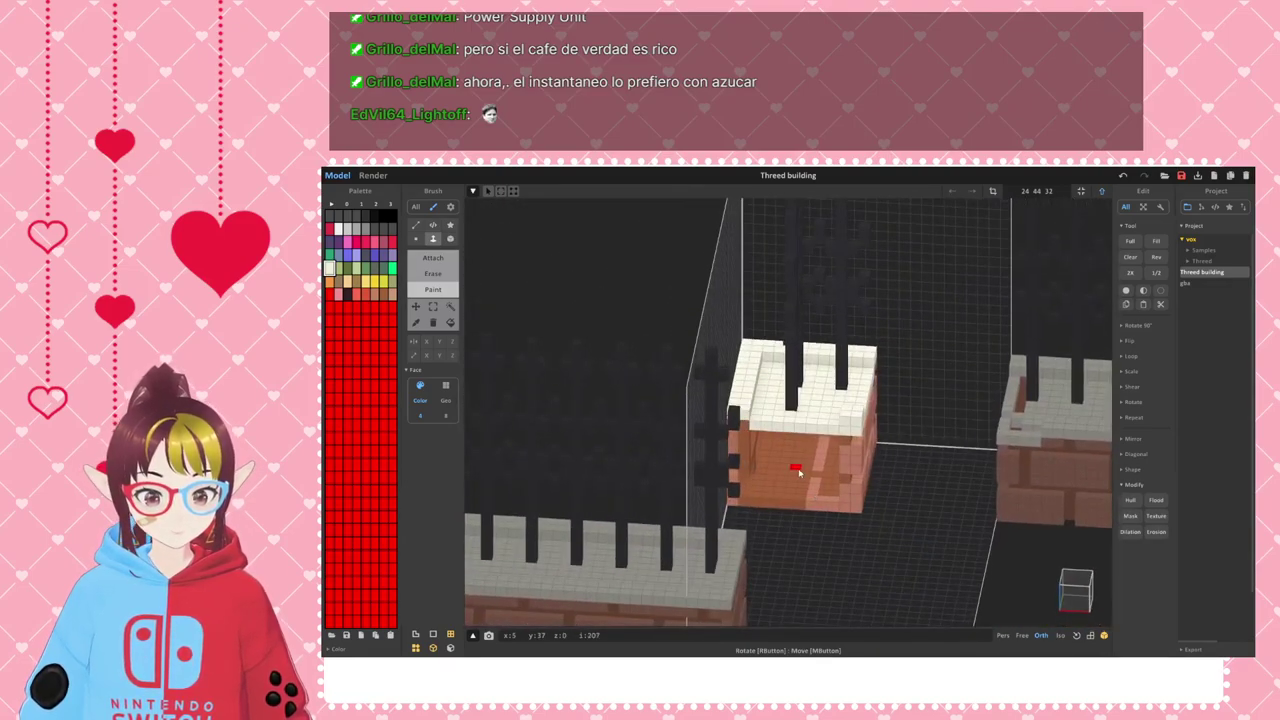
{"action": "middle_click_drag", "start_coordinate": [797, 472], "coordinate": [778, 515]}
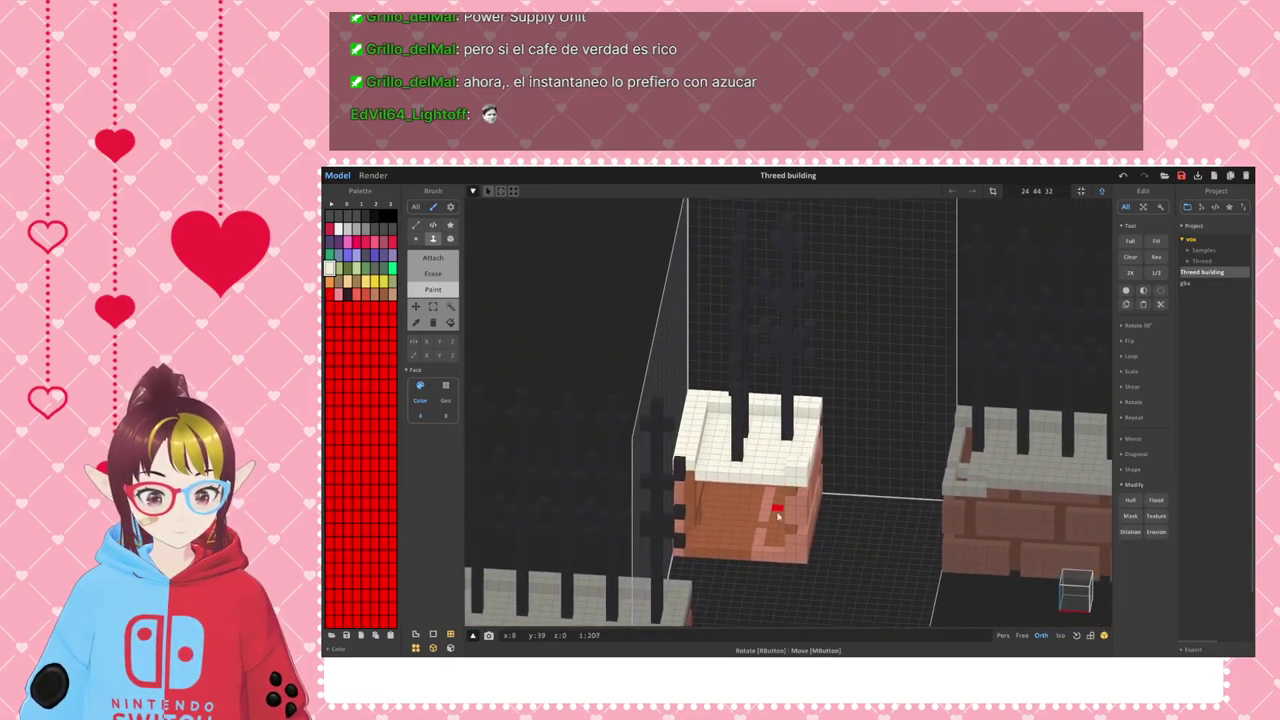
{"action": "left_click", "coordinate": [1081, 191]}
{"action": "scroll", "coordinate": [799, 391], "scroll_direction": "down", "scroll_amount": 3}
{"action": "key", "text": "Tab"}
- Select the long wall and fence segment adjoining the connecting piece and open it for voxel editing
{"action": "scroll", "coordinate": [834, 477], "scroll_direction": "down", "scroll_amount": 2}
{"action": "right_click_drag", "start_coordinate": [834, 477], "coordinate": [951, 538]}
{"action": "middle_click_drag", "start_coordinate": [707, 458], "coordinate": [952, 471]}
{"action": "scroll", "coordinate": [686, 435], "scroll_direction": "up", "scroll_amount": 3}
{"action": "mouse_move", "coordinate": [645, 472]}
{"action": "right_mouse_down"}
{"action": "mouse_move", "coordinate": [704, 474]}
{"action": "mouse_move", "coordinate": [648, 469]}
{"action": "right_mouse_up"}
{"action": "middle_click_drag", "start_coordinate": [692, 432], "coordinate": [751, 422]}
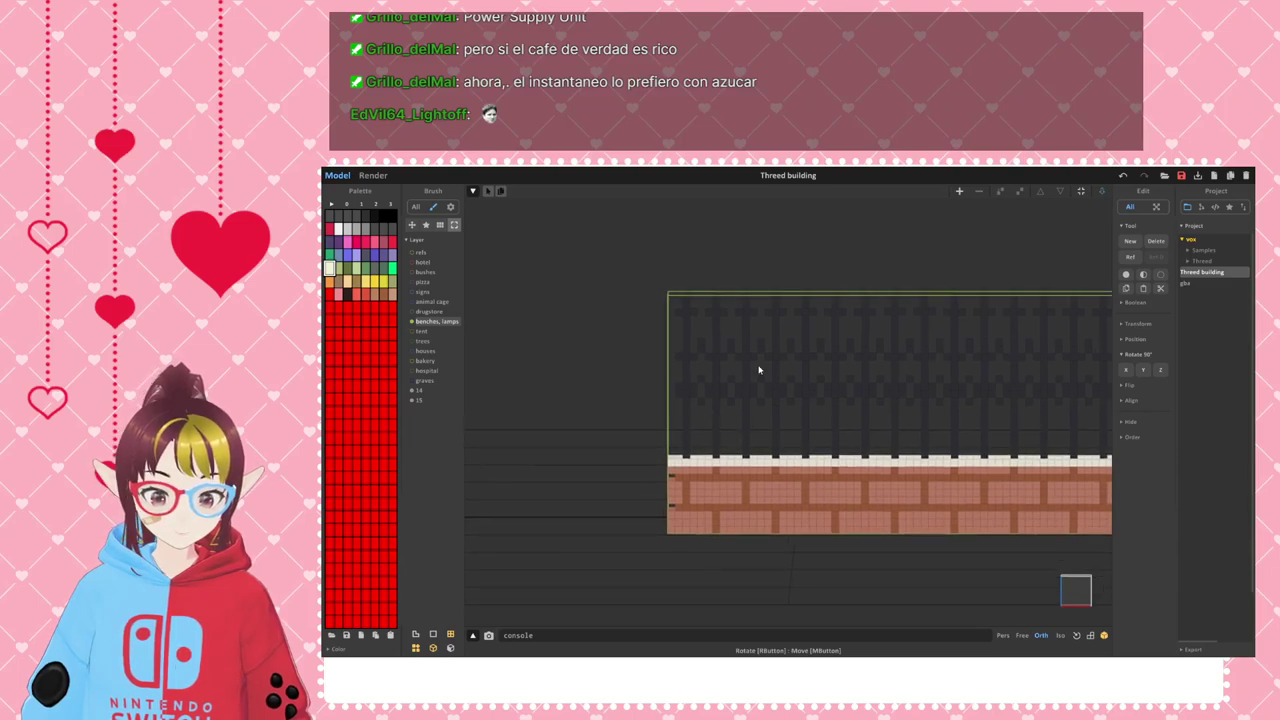
{"action": "left_click", "coordinate": [714, 295]}
{"action": "scroll", "coordinate": [822, 466], "scroll_direction": "down", "scroll_amount": 3}
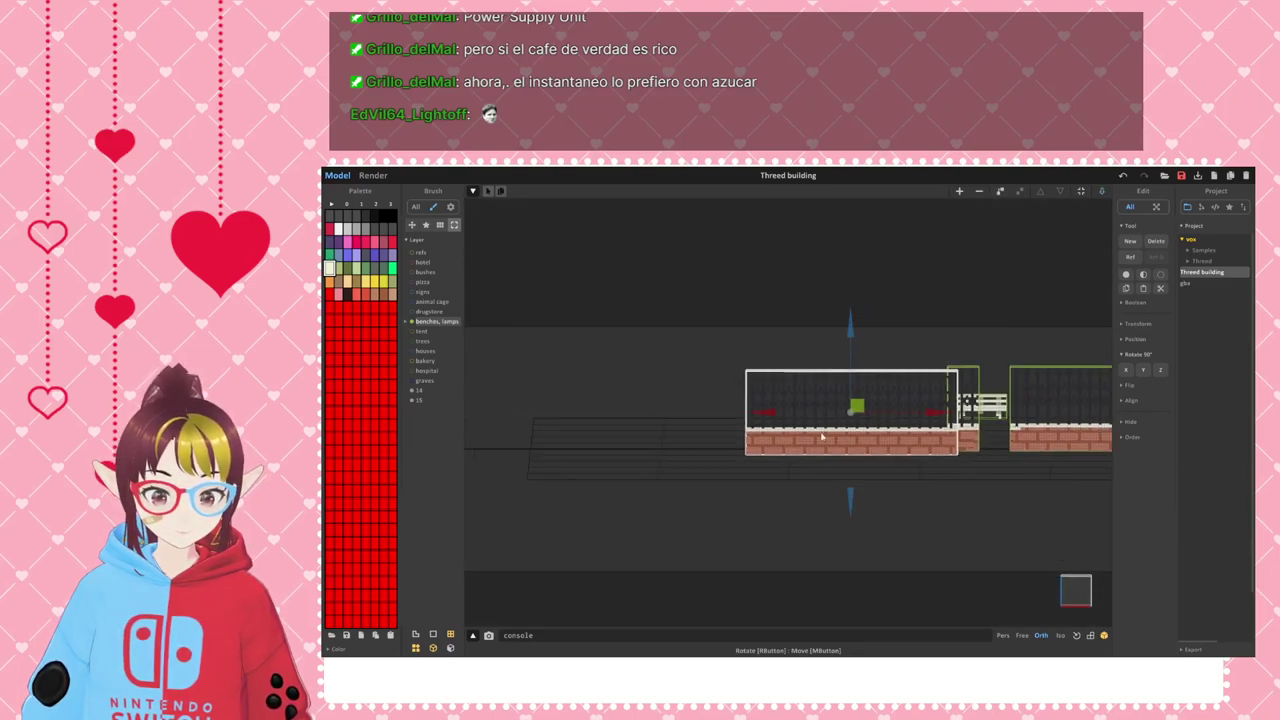
{"action": "scroll", "coordinate": [860, 432], "scroll_direction": "up", "scroll_amount": 5}
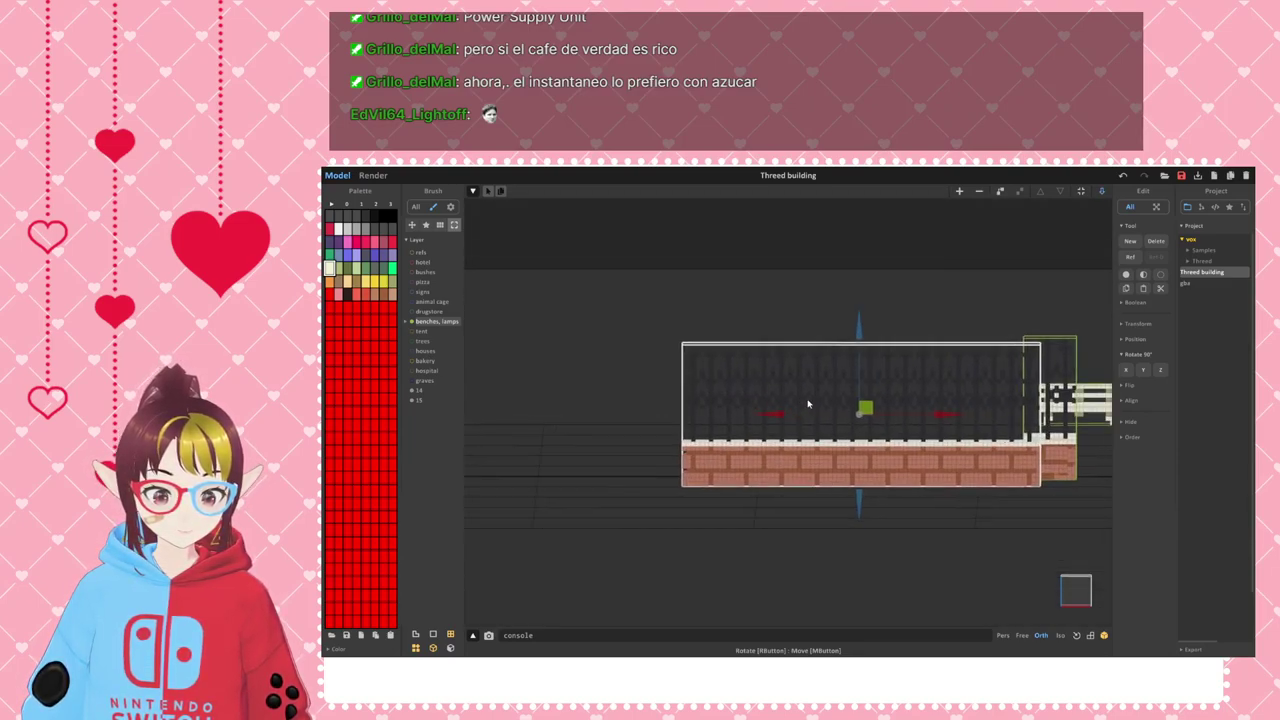
{"action": "double_click", "coordinate": [678, 437]}
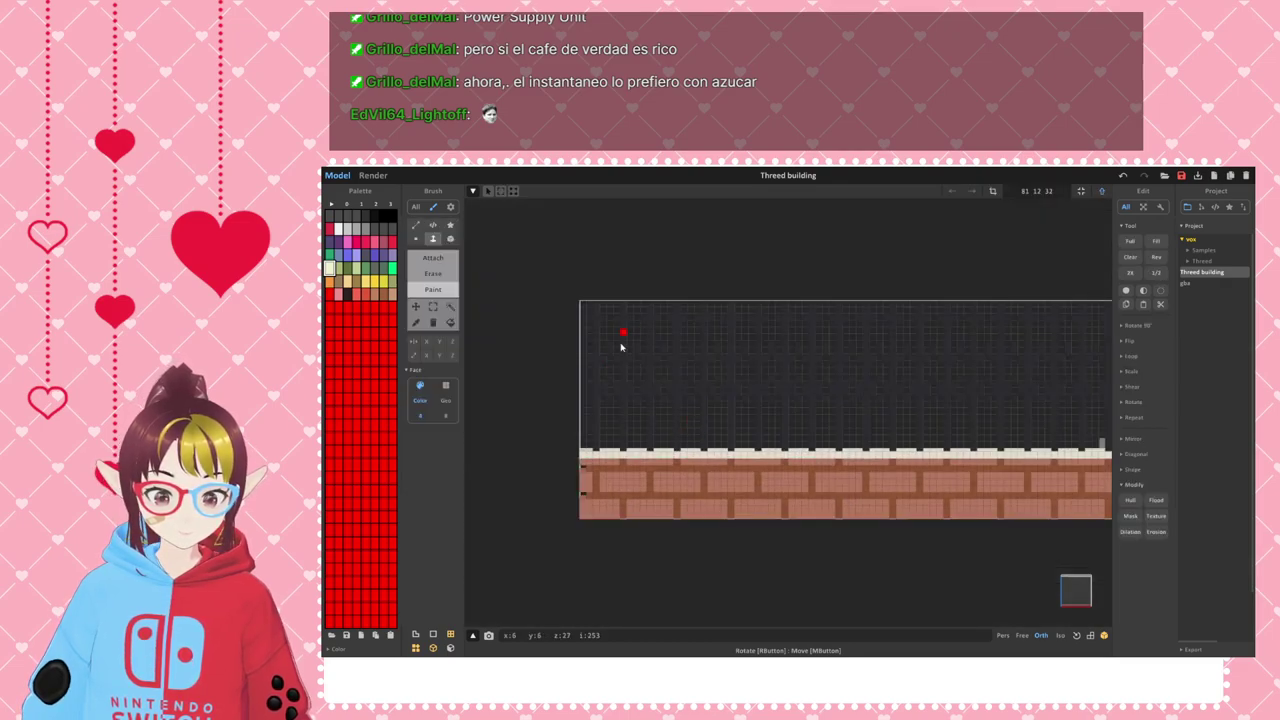
- Delete the long wall's fence and brickwork from just inside its far end through to the connecting piece
{"action": "scroll", "coordinate": [645, 400], "scroll_direction": "up", "scroll_amount": 1}
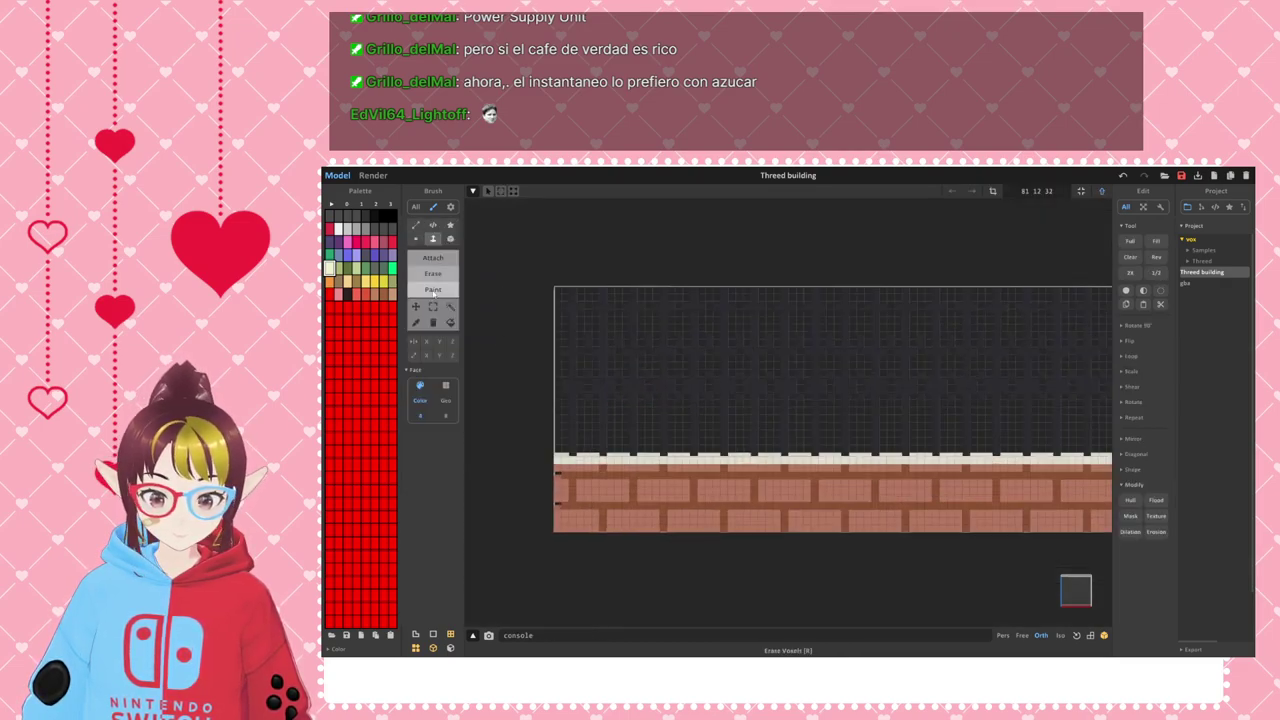
{"action": "left_click", "coordinate": [433, 307]}
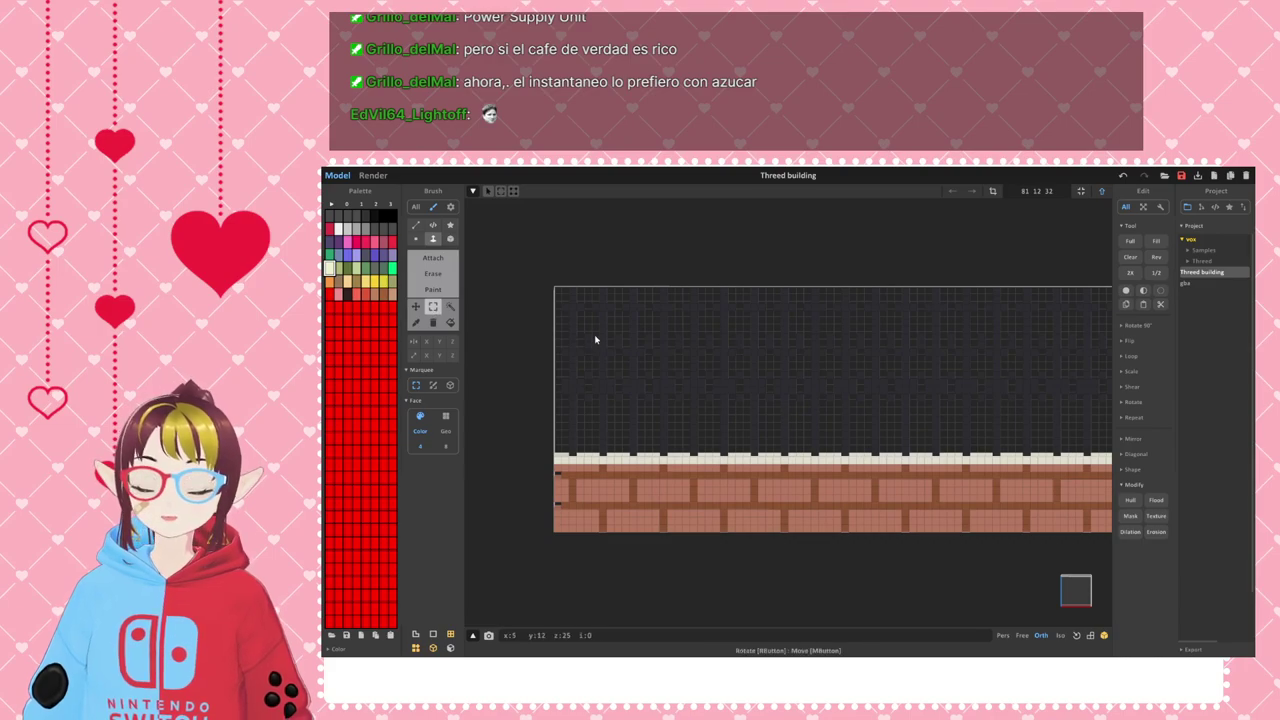
{"action": "left_click_drag", "start_coordinate": [598, 305], "coordinate": [1108, 558]}
{"action": "middle_click_drag", "start_coordinate": [978, 409], "coordinate": [786, 420]}
{"action": "left_click_drag", "start_coordinate": [823, 287], "coordinate": [938, 597], "text": "shift"}
{"action": "key", "text": "Delete"}
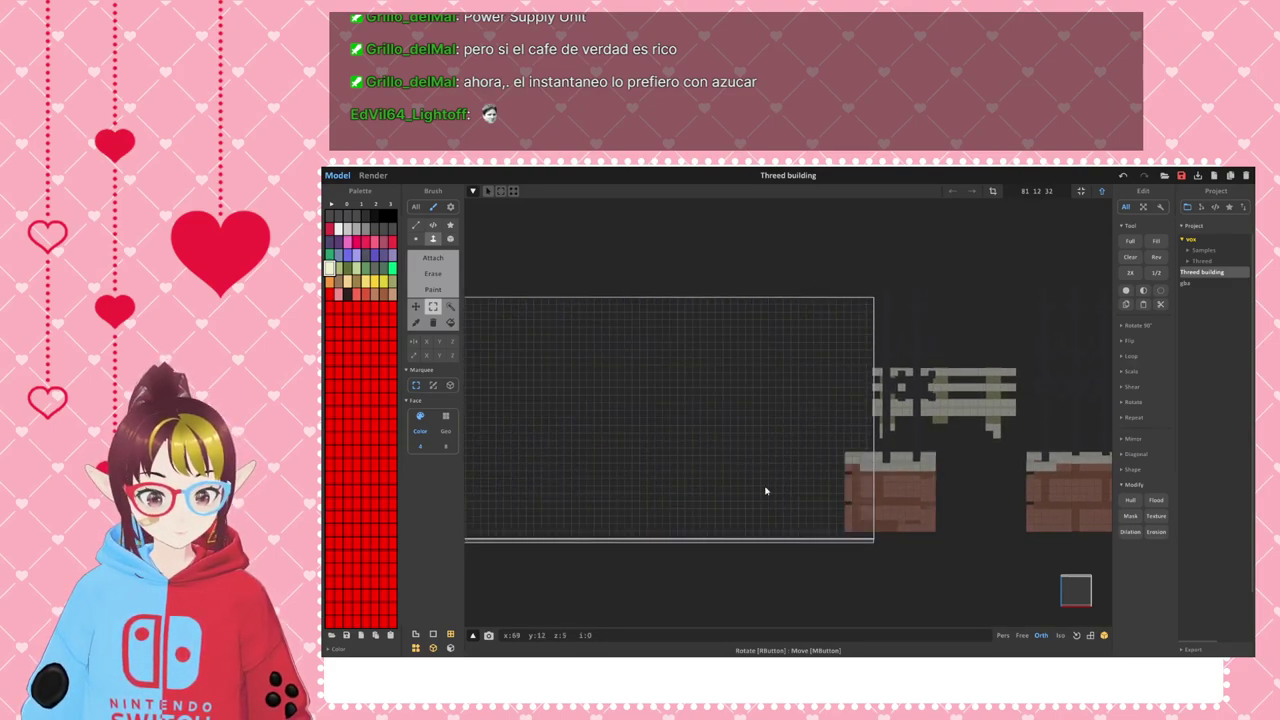
- Fit the trimmed wall's model bounds to its remaining end piece and return to object editing
{"action": "scroll", "coordinate": [788, 415], "scroll_direction": "down", "scroll_amount": 3}
{"action": "middle_click_drag", "start_coordinate": [677, 423], "coordinate": [794, 449]}
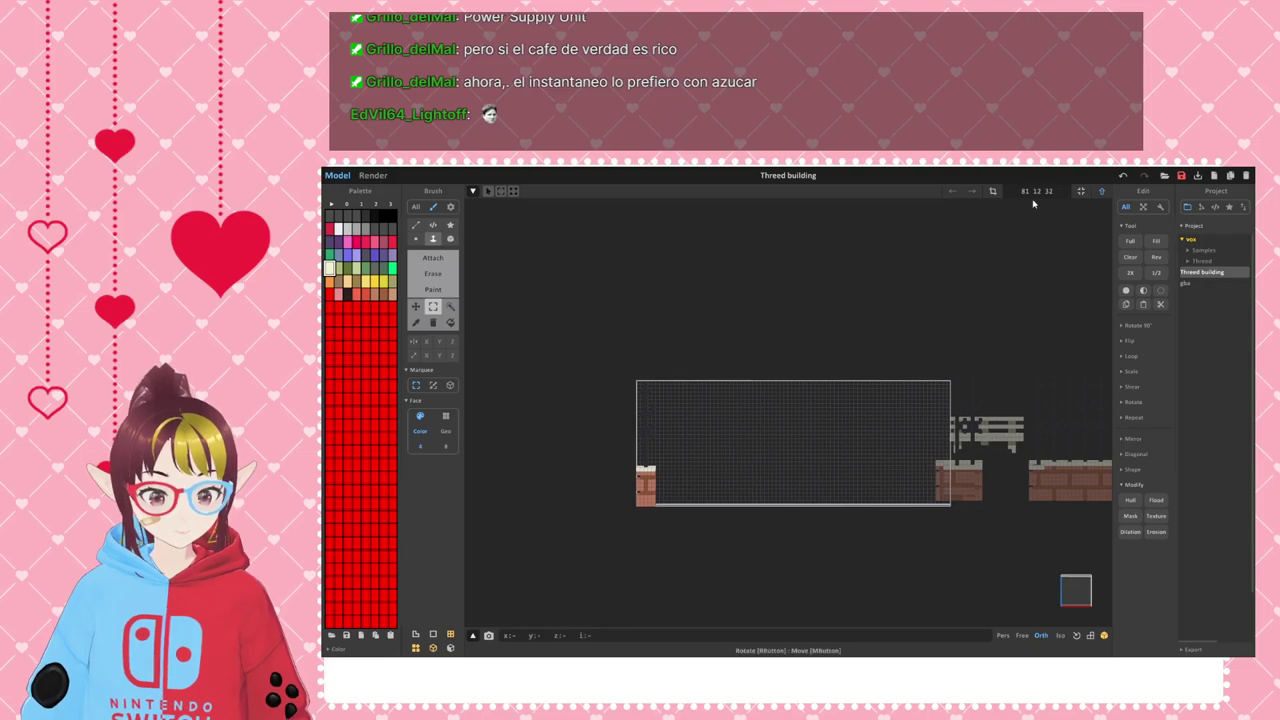
{"action": "left_click", "coordinate": [1080, 191]}
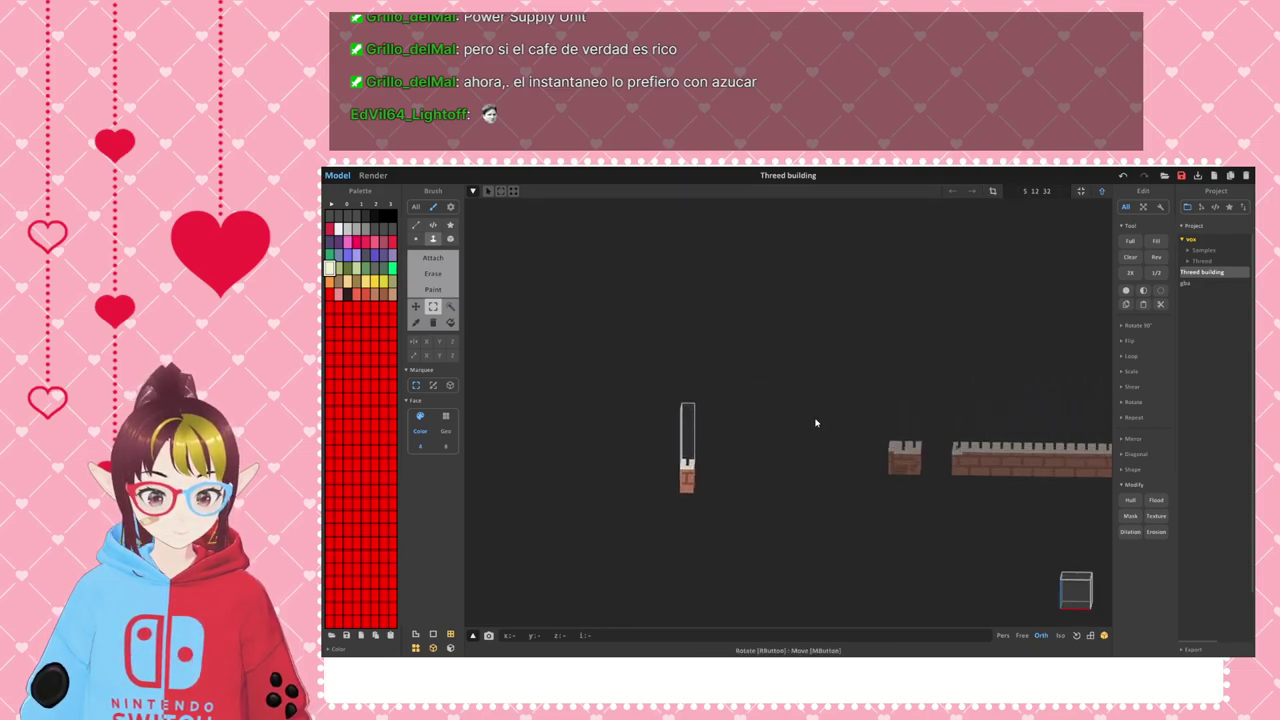
{"action": "key", "text": "Tab"}
- Select the other long wall and fence section beside the small corner piece and open it for voxel editing
{"action": "right_click_drag", "start_coordinate": [873, 448], "coordinate": [931, 446]}
{"action": "middle_click_drag", "start_coordinate": [931, 446], "coordinate": [837, 440]}
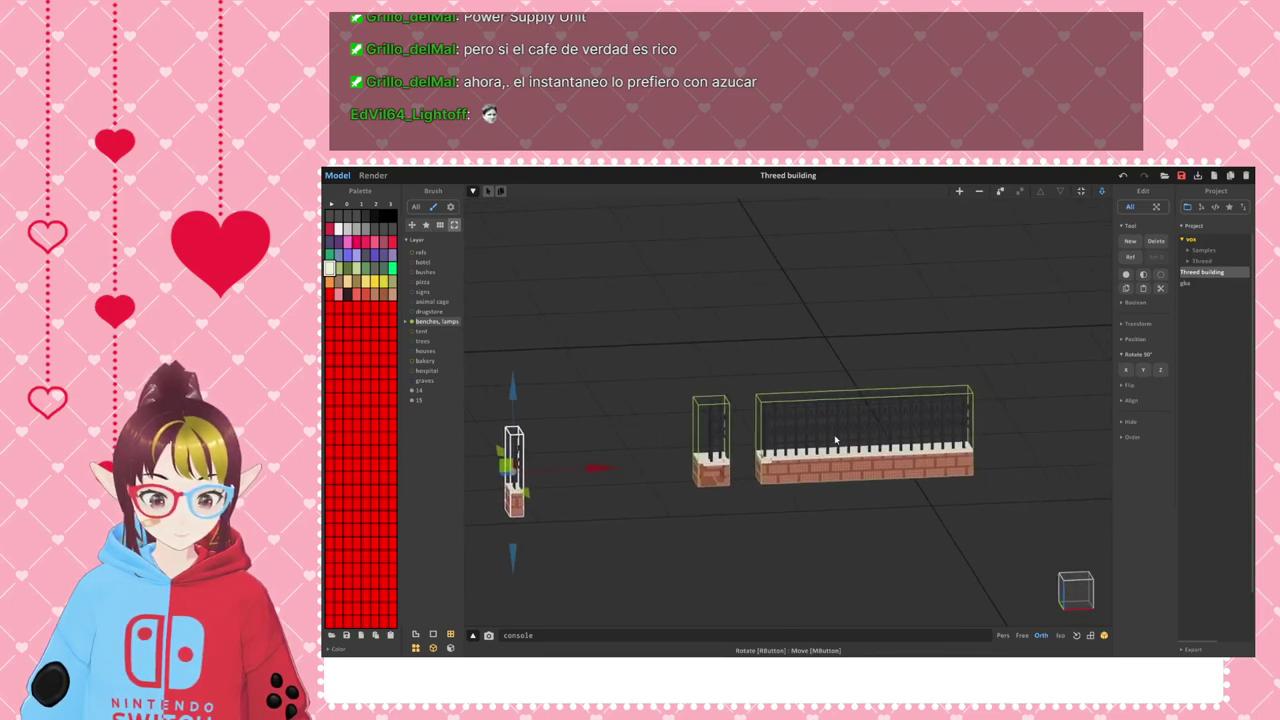
{"action": "scroll", "coordinate": [731, 495], "scroll_direction": "up", "scroll_amount": 2}
{"action": "right_click_drag", "start_coordinate": [741, 495], "coordinate": [891, 471]}
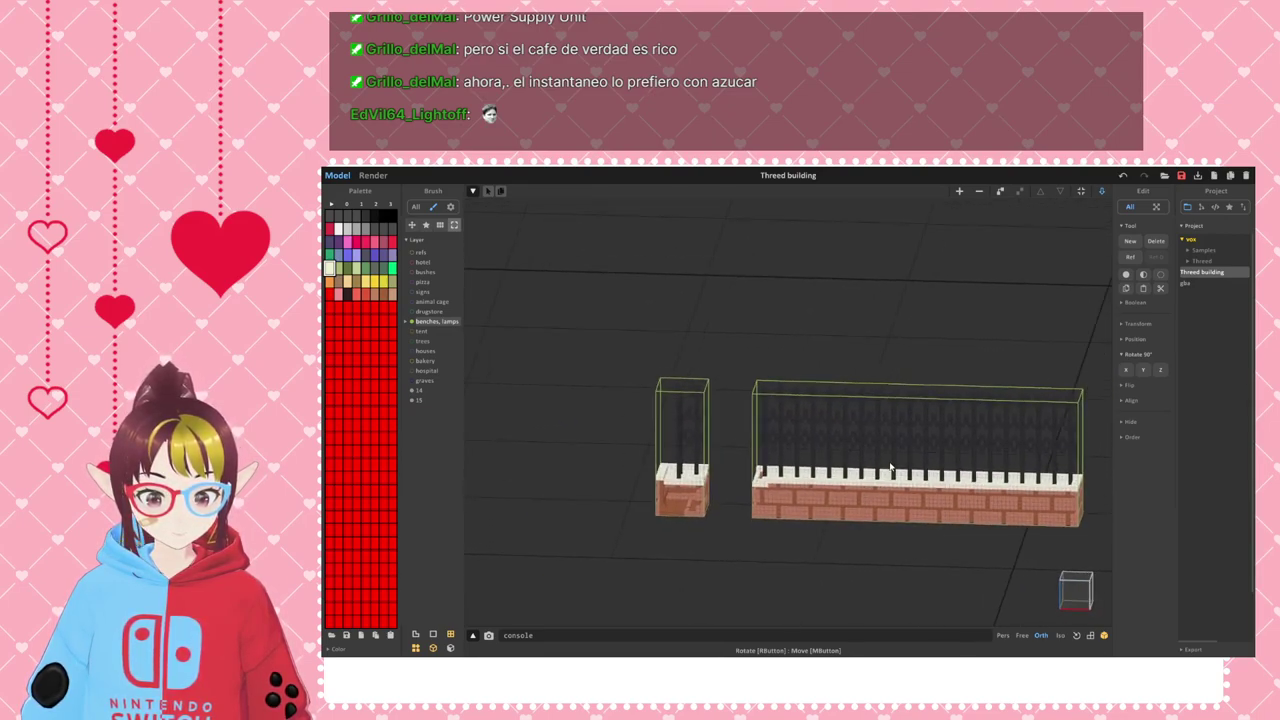
{"action": "left_click", "coordinate": [891, 471]}
{"action": "right_click_drag", "start_coordinate": [900, 570], "coordinate": [906, 517]}
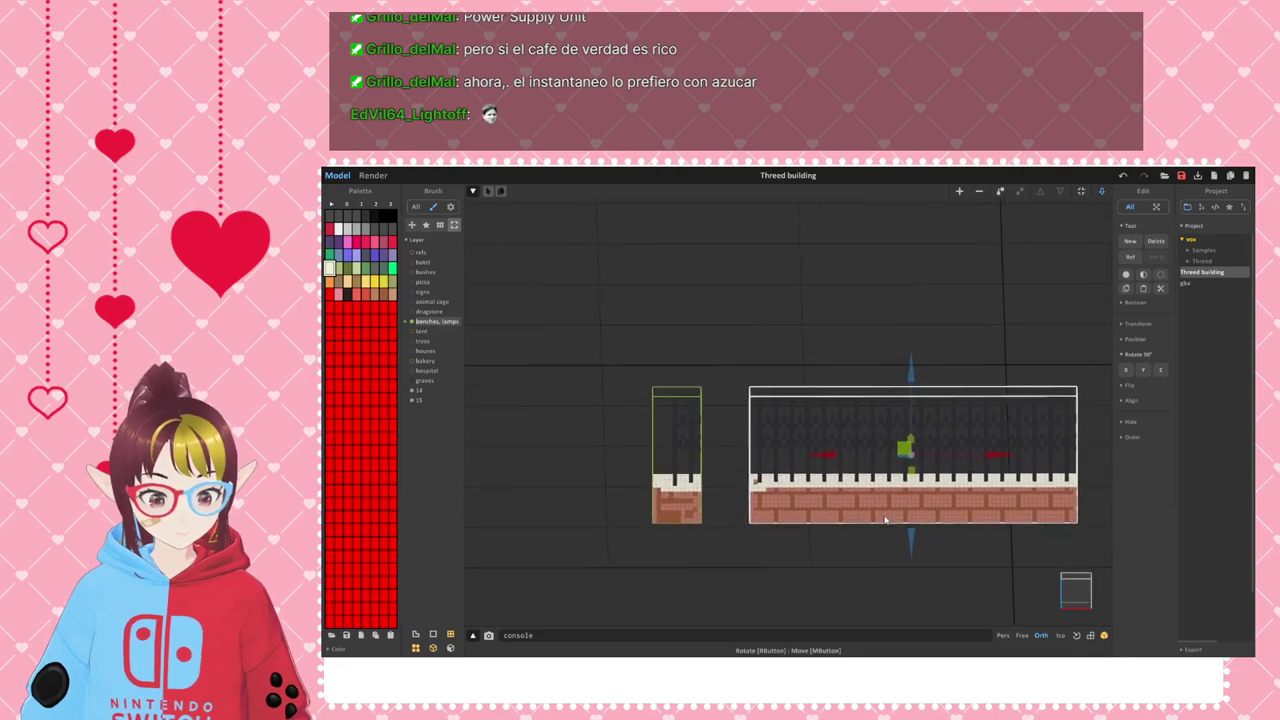
{"action": "double_click", "coordinate": [959, 503]}
{"action": "mouse_move", "coordinate": [999, 515]}
{"action": "right_mouse_down"}
{"action": "mouse_move", "coordinate": [966, 514]}
{"action": "mouse_move", "coordinate": [1023, 518]}
{"action": "right_mouse_up"}
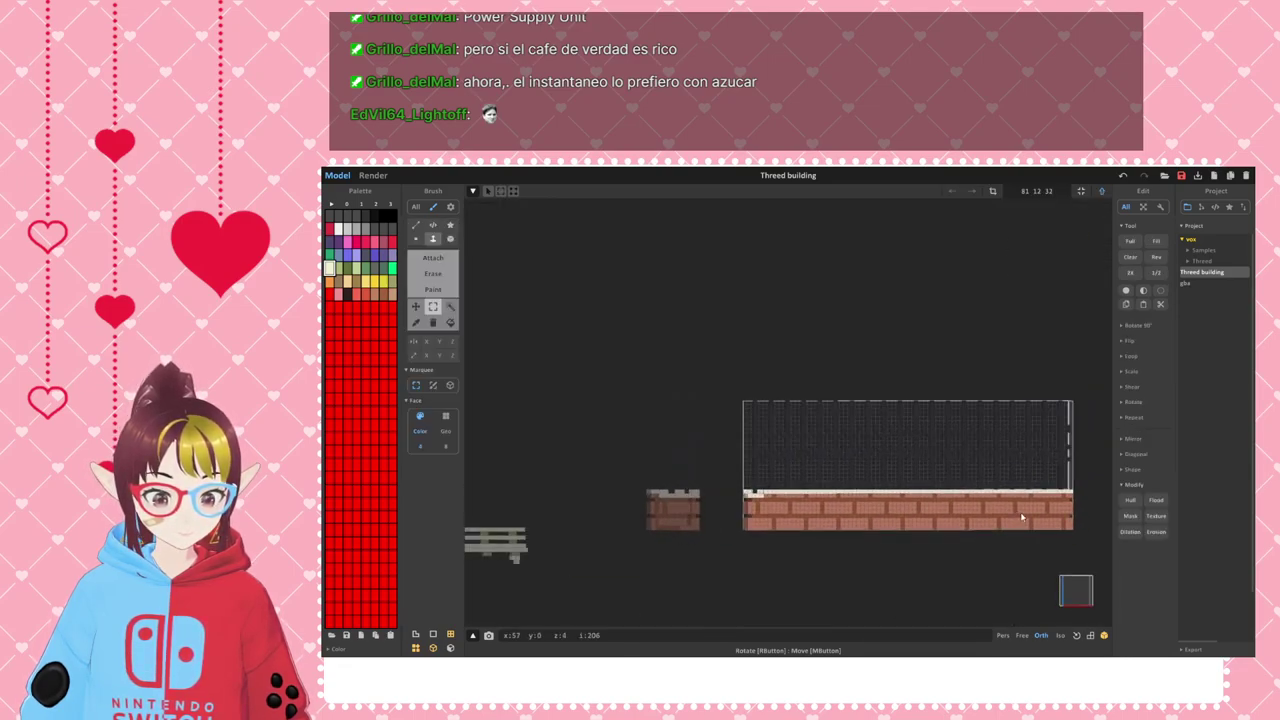
{"action": "scroll", "coordinate": [849, 511], "scroll_direction": "up", "scroll_amount": 2}
{"action": "middle_click_drag", "start_coordinate": [898, 458], "coordinate": [802, 414]}
{"action": "scroll", "coordinate": [794, 426], "scroll_direction": "up", "scroll_amount": 1}
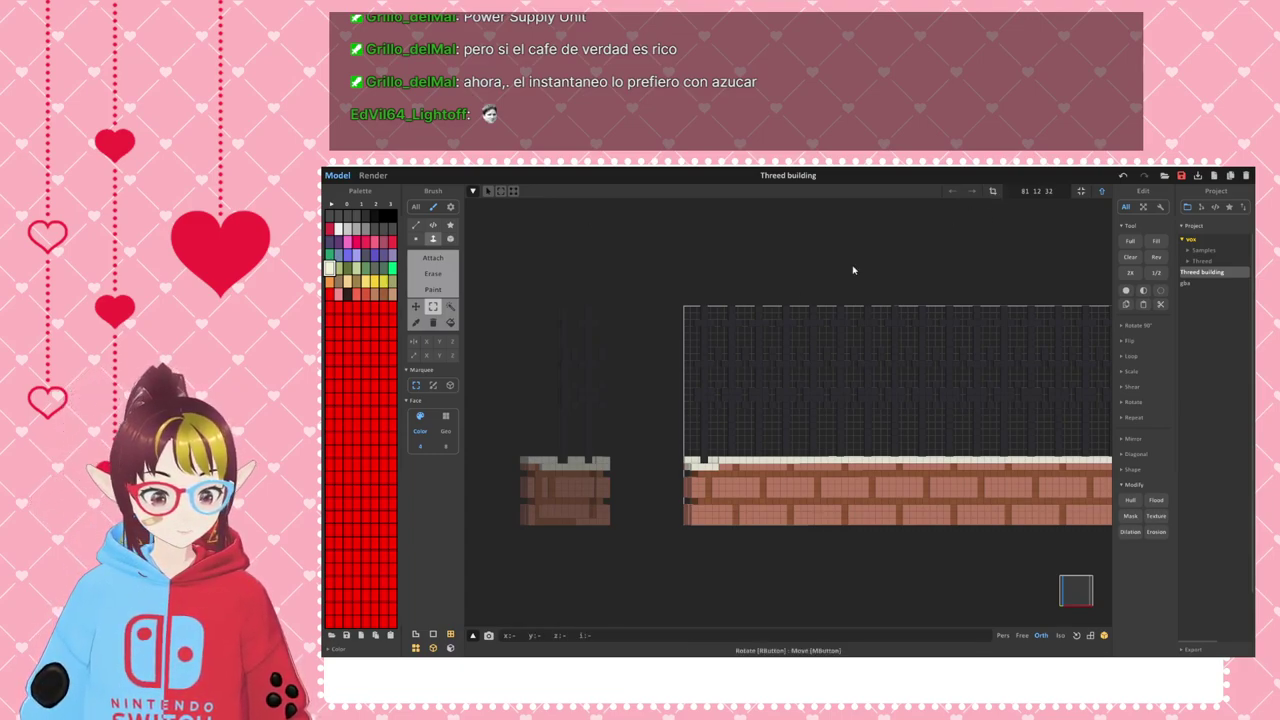
- Delete a strip of fence and brickwork about four voxels wide at the long wall's end nearest the corner piece
{"action": "left_click_drag", "start_coordinate": [646, 270], "coordinate": [716, 565]}
{"action": "right_click_drag", "start_coordinate": [768, 541], "coordinate": [786, 525]}
{"action": "left_click_drag", "start_coordinate": [659, 271], "coordinate": [723, 548]}
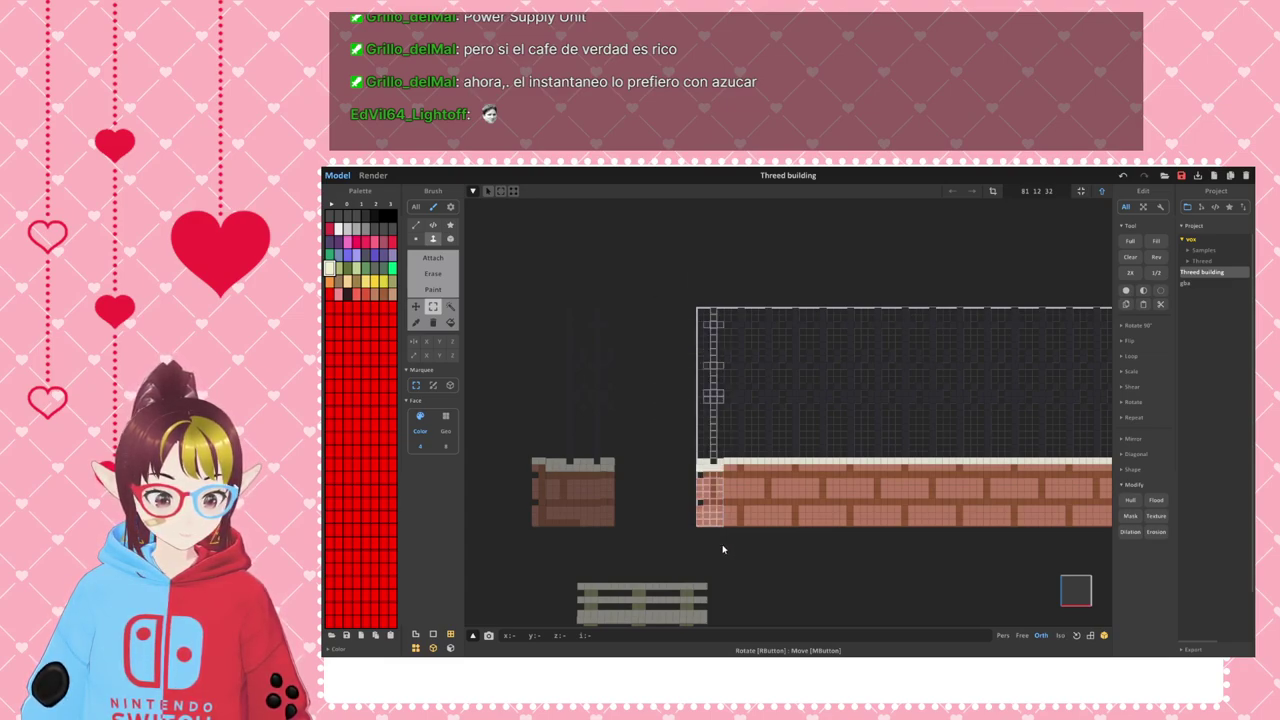
{"action": "key", "text": "Delete"}
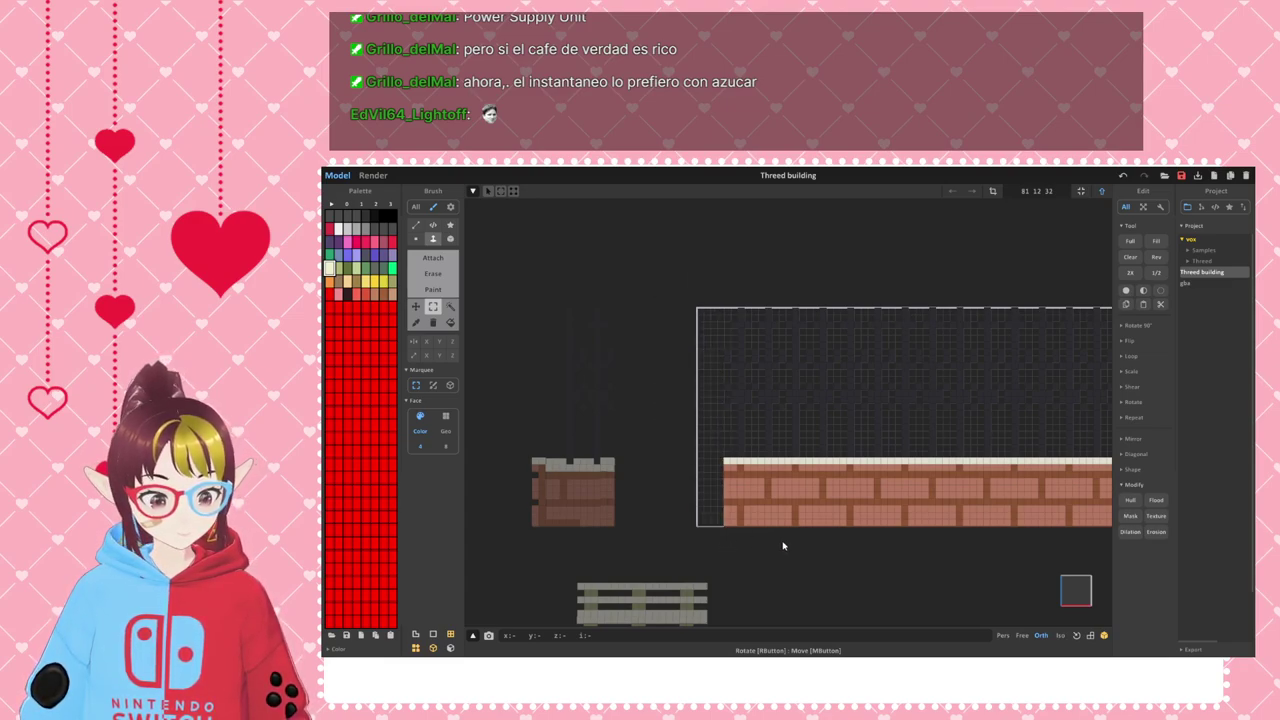
- Delete a matching strip at the long wall's opposite end and fit the model bounds to the shortened wall
{"action": "scroll", "coordinate": [749, 406], "scroll_direction": "down", "scroll_amount": 3}
{"action": "right_click_drag", "start_coordinate": [874, 408], "coordinate": [964, 453]}
{"action": "left_click_drag", "start_coordinate": [964, 553], "coordinate": [897, 347]}
{"action": "right_click_drag", "start_coordinate": [945, 448], "coordinate": [985, 505]}
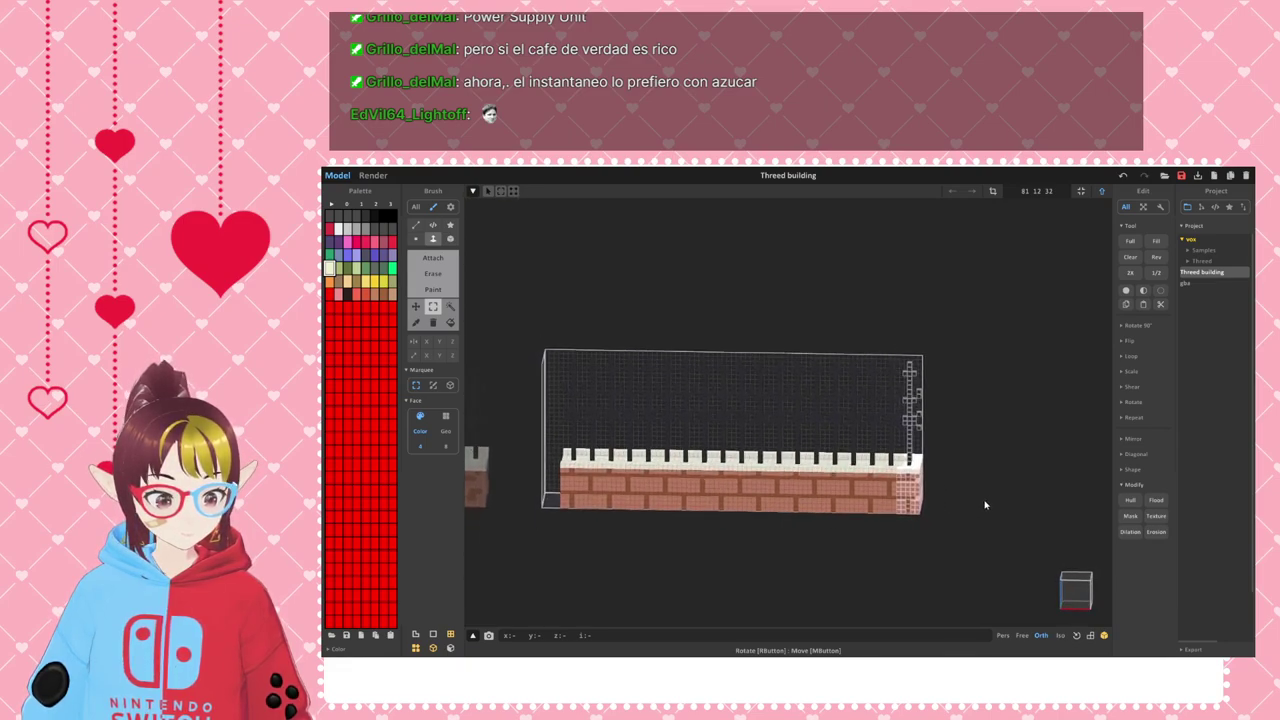
{"action": "key", "text": "Delete"}
{"action": "right_click_drag", "start_coordinate": [833, 485], "coordinate": [955, 432]}
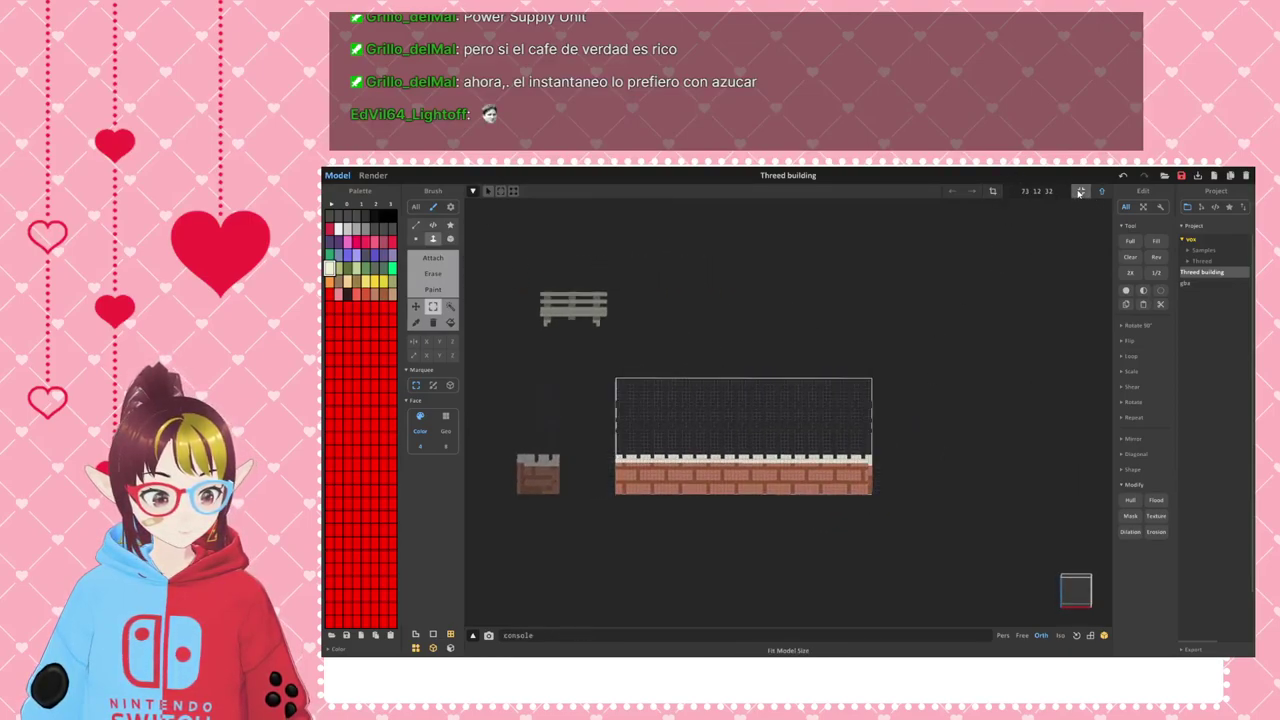
{"action": "scroll", "coordinate": [920, 463], "scroll_direction": "down", "scroll_amount": 5}
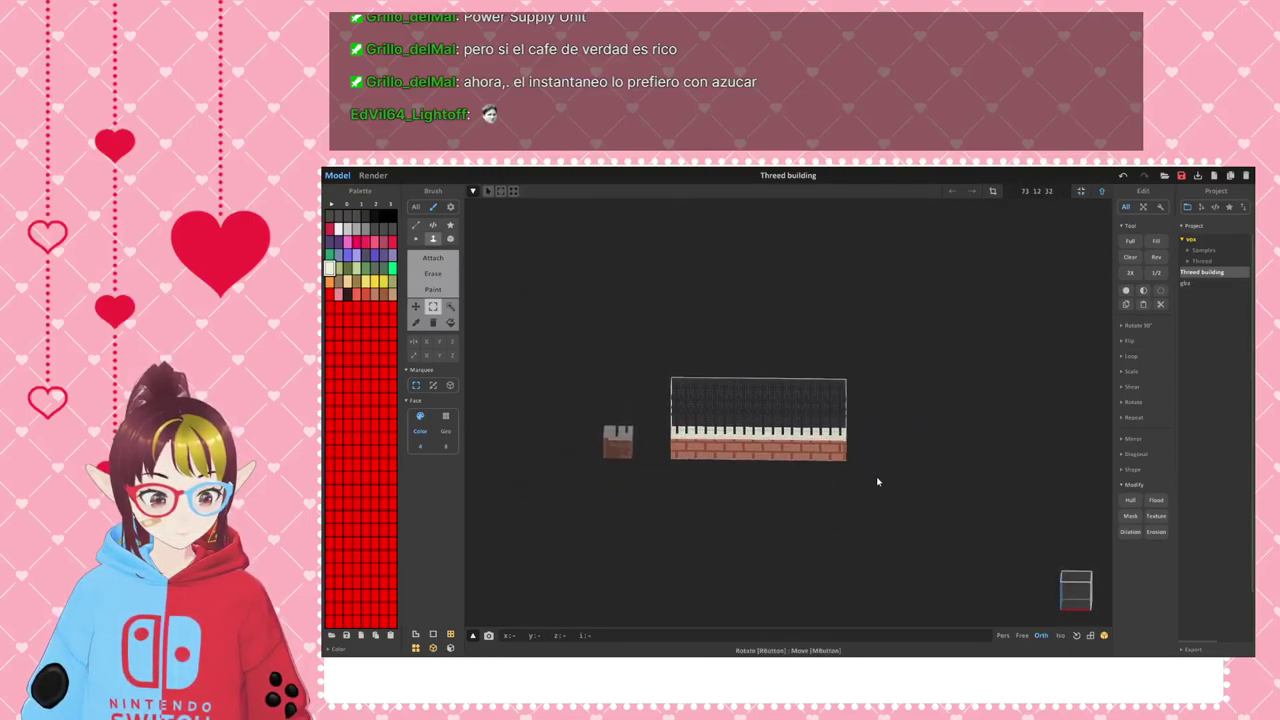
{"action": "scroll", "coordinate": [874, 492], "scroll_direction": "up", "scroll_amount": 2}
{"action": "scroll", "coordinate": [880, 475], "scroll_direction": "up", "scroll_amount": 3}
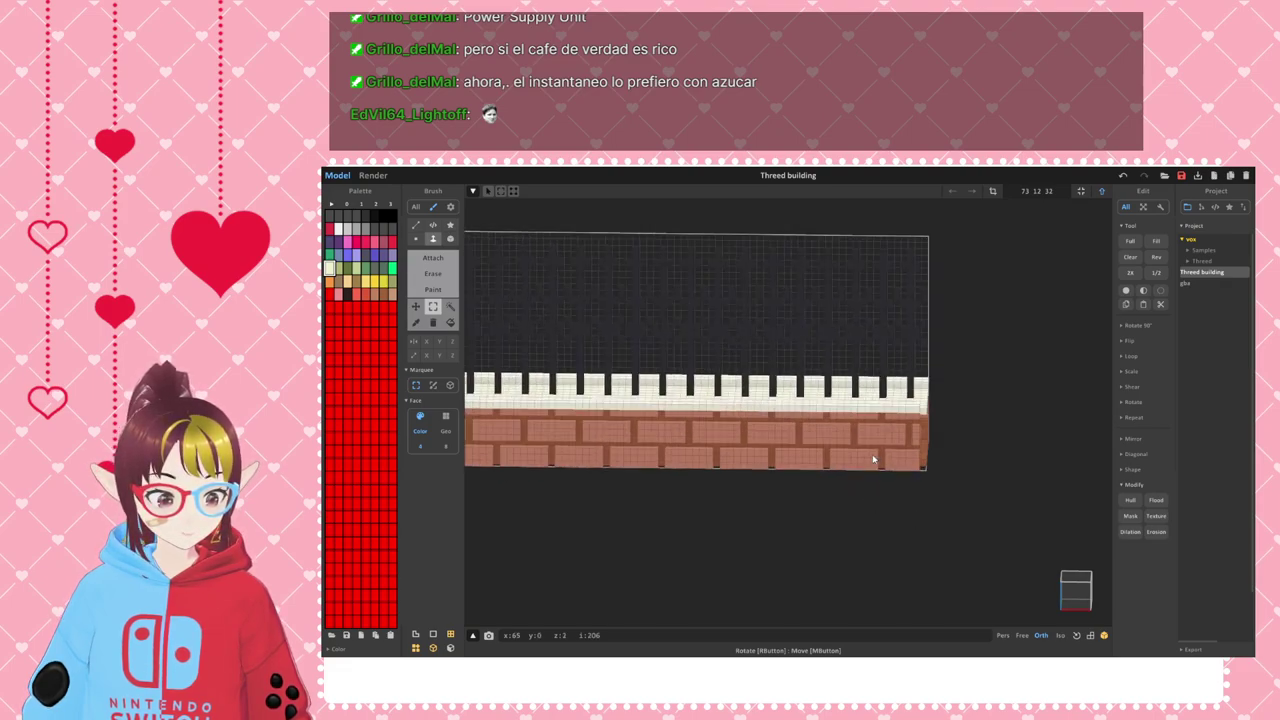
- Restore and reselect the strip at the long wall's far end, delete it, and fit the model bounds before returning to object editing
{"action": "left_click", "coordinate": [1066, 610]}
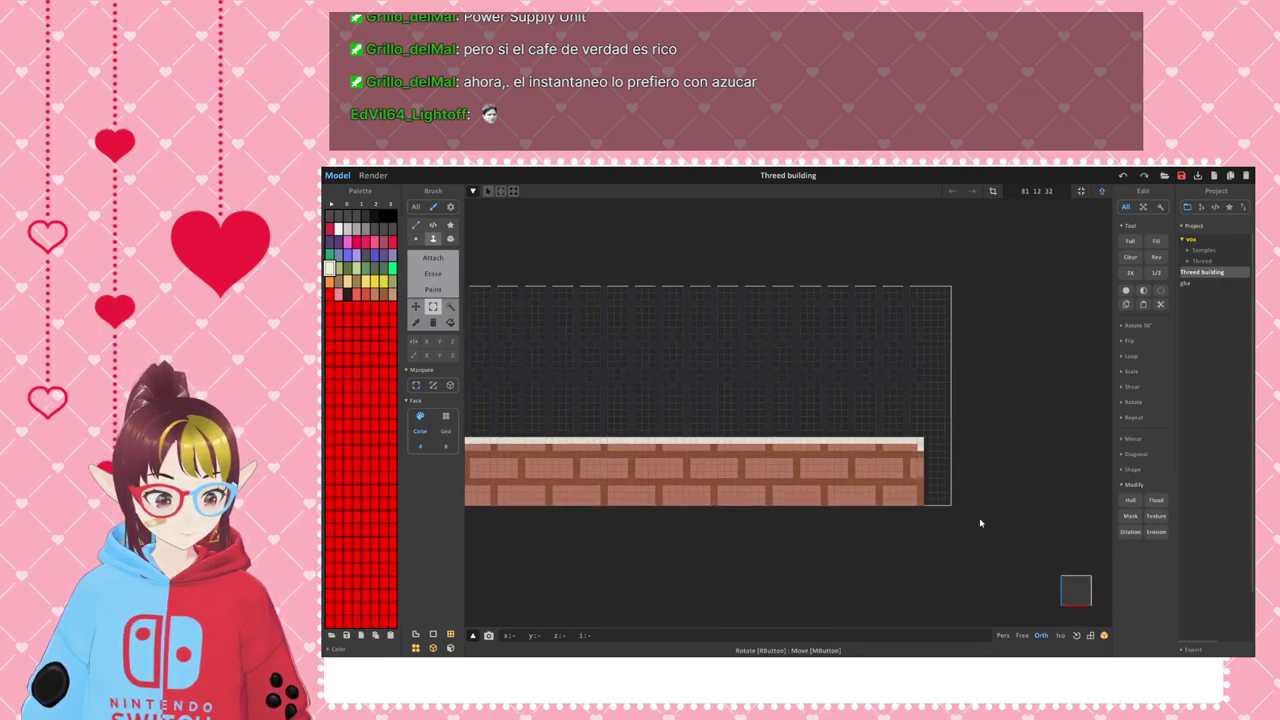
{"action": "left_click_drag", "start_coordinate": [991, 553], "coordinate": [927, 273]}
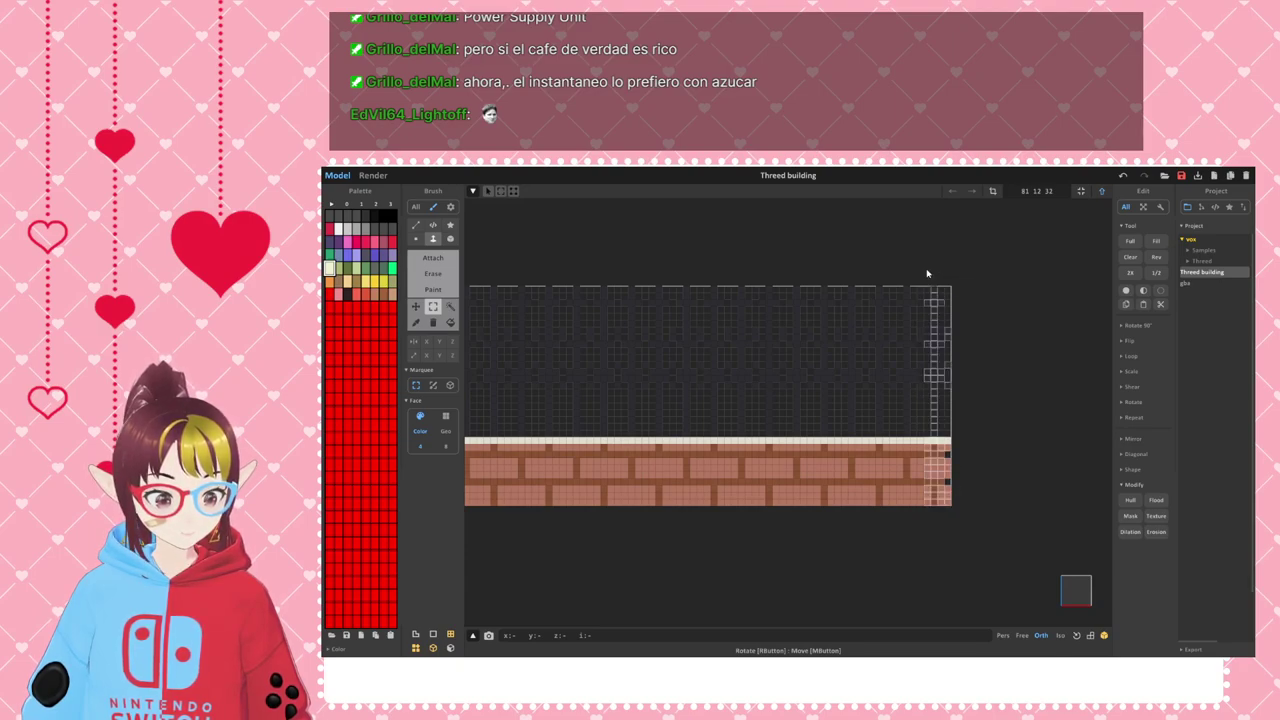
{"action": "key", "text": "Delete"}
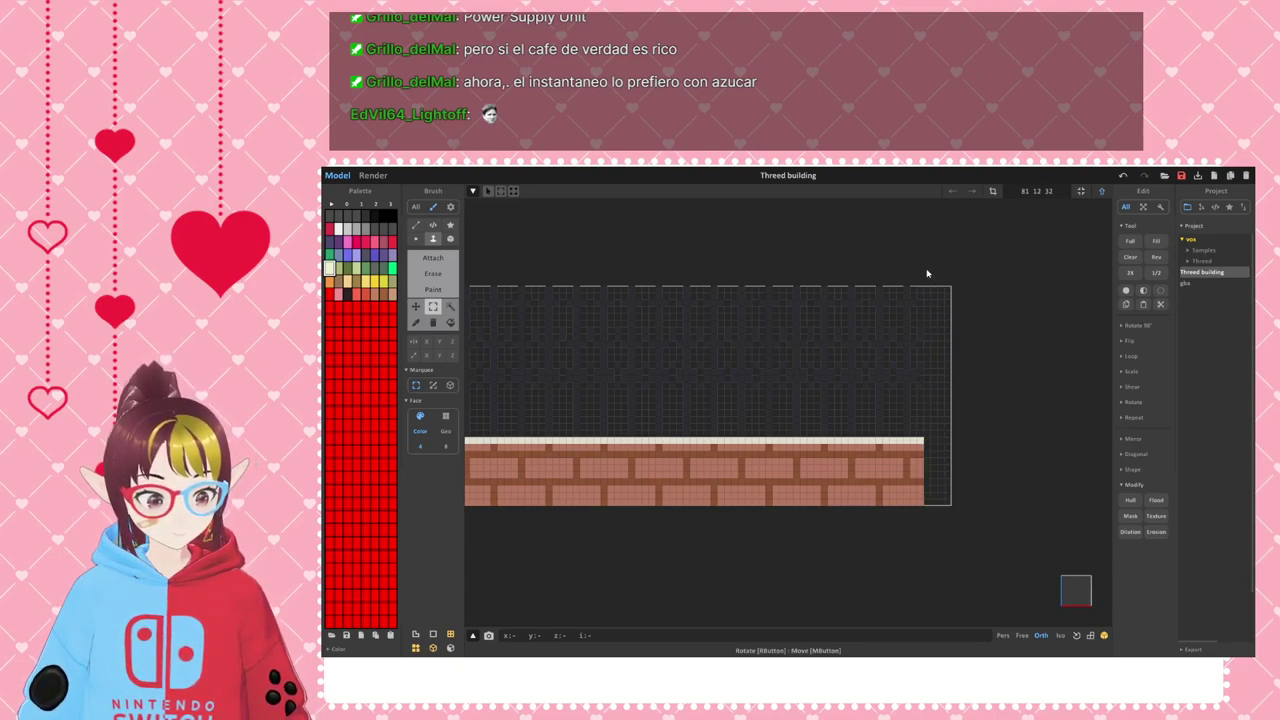
{"action": "left_click", "coordinate": [1081, 191]}
{"action": "middle_click_drag", "start_coordinate": [702, 346], "coordinate": [854, 341]}
{"action": "right_click_drag", "start_coordinate": [854, 345], "coordinate": [888, 481]}
{"action": "key", "text": "Tab"}
- Move the shortened long wall against the narrow end piece so they line up end to end, checking the fit from above
{"action": "scroll", "coordinate": [874, 503], "scroll_direction": "down", "scroll_amount": 5}
{"action": "right_click_drag", "start_coordinate": [783, 469], "coordinate": [775, 498]}
{"action": "left_click_drag", "start_coordinate": [811, 474], "coordinate": [810, 524]}
{"action": "left_click_drag", "start_coordinate": [897, 444], "coordinate": [747, 447]}
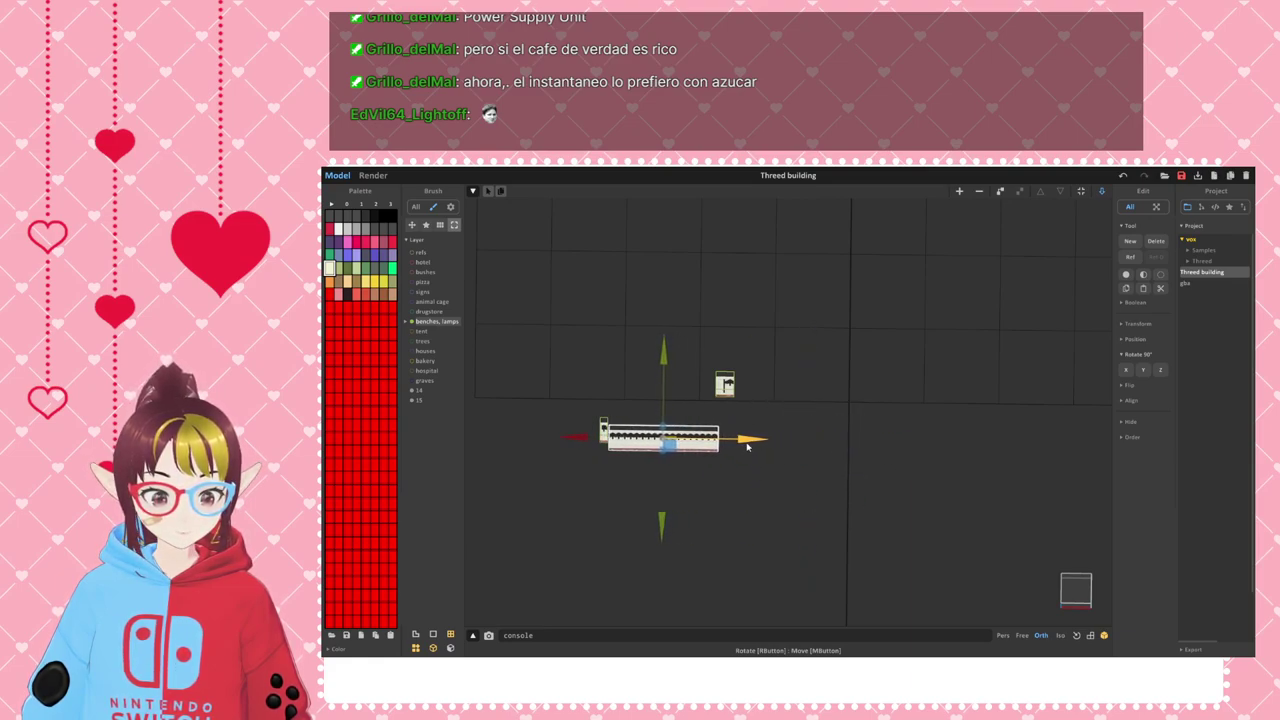
{"action": "left_click_drag", "start_coordinate": [661, 357], "coordinate": [661, 350]}
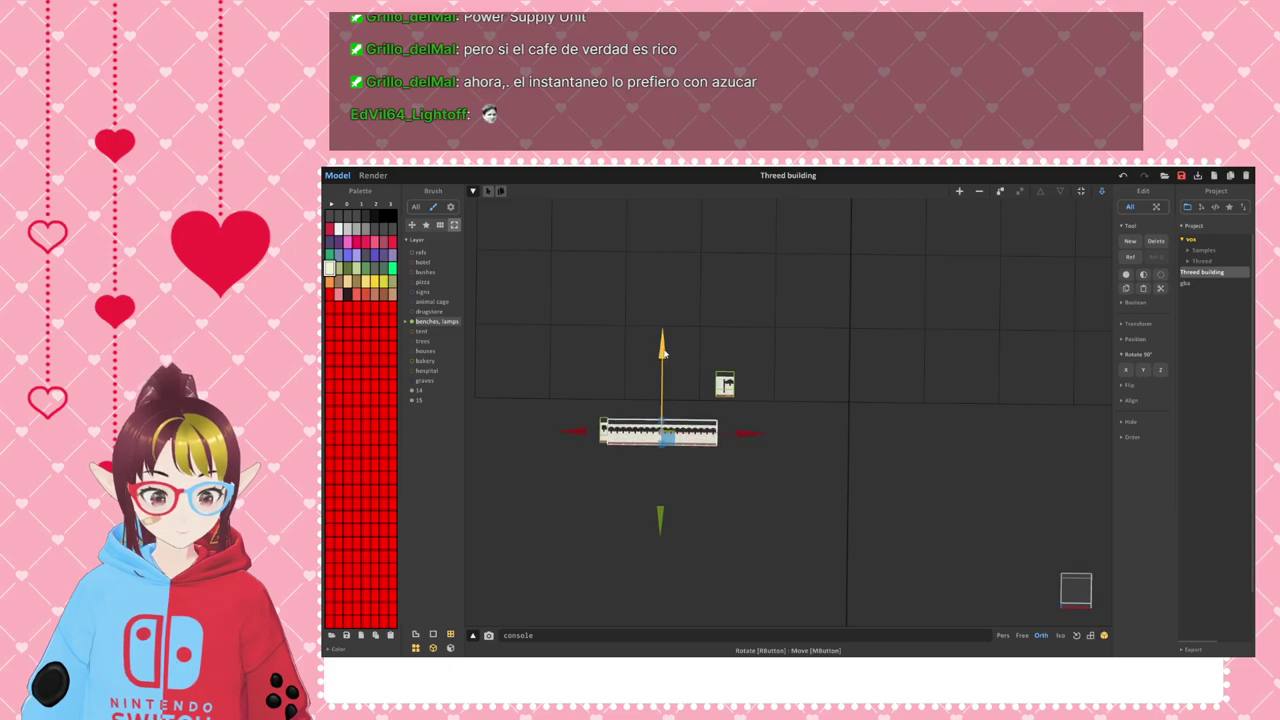
{"action": "left_click", "coordinate": [1074, 590]}
{"action": "scroll", "coordinate": [854, 577], "scroll_direction": "up", "scroll_amount": 3}
{"action": "middle_click_drag", "start_coordinate": [567, 477], "coordinate": [815, 471]}
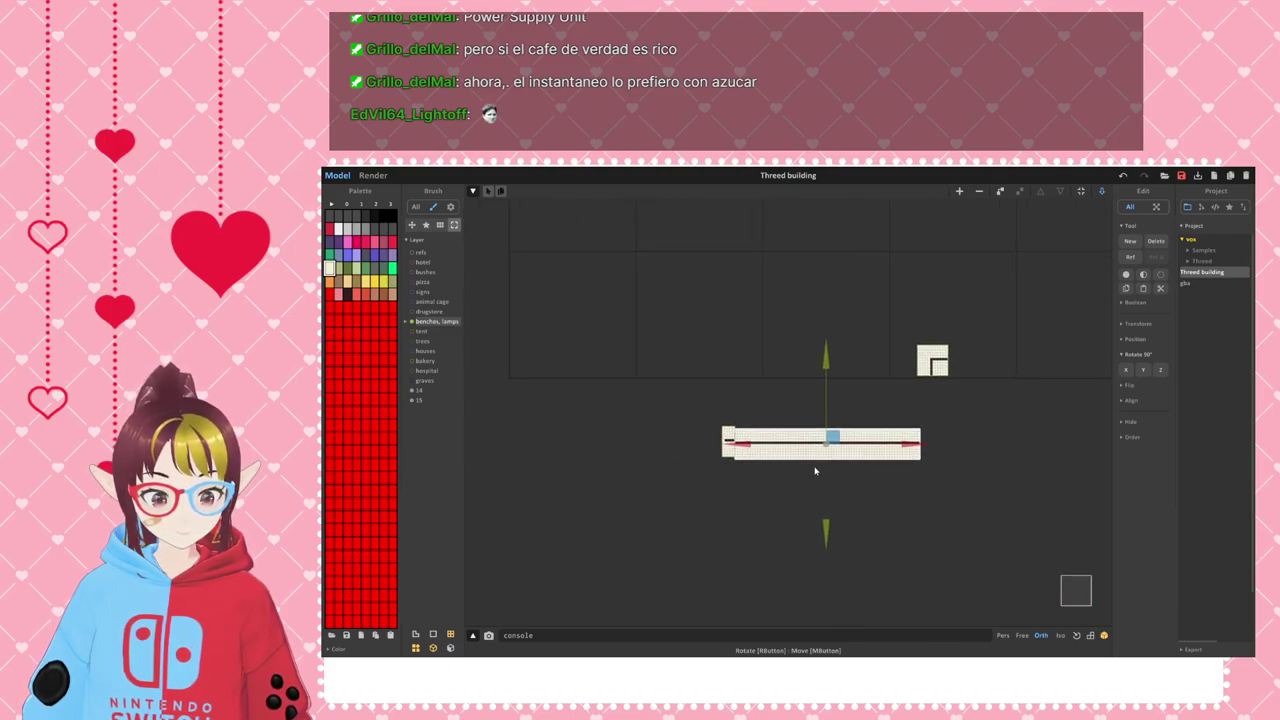
{"action": "scroll", "coordinate": [815, 470], "scroll_direction": "up", "scroll_amount": 1}
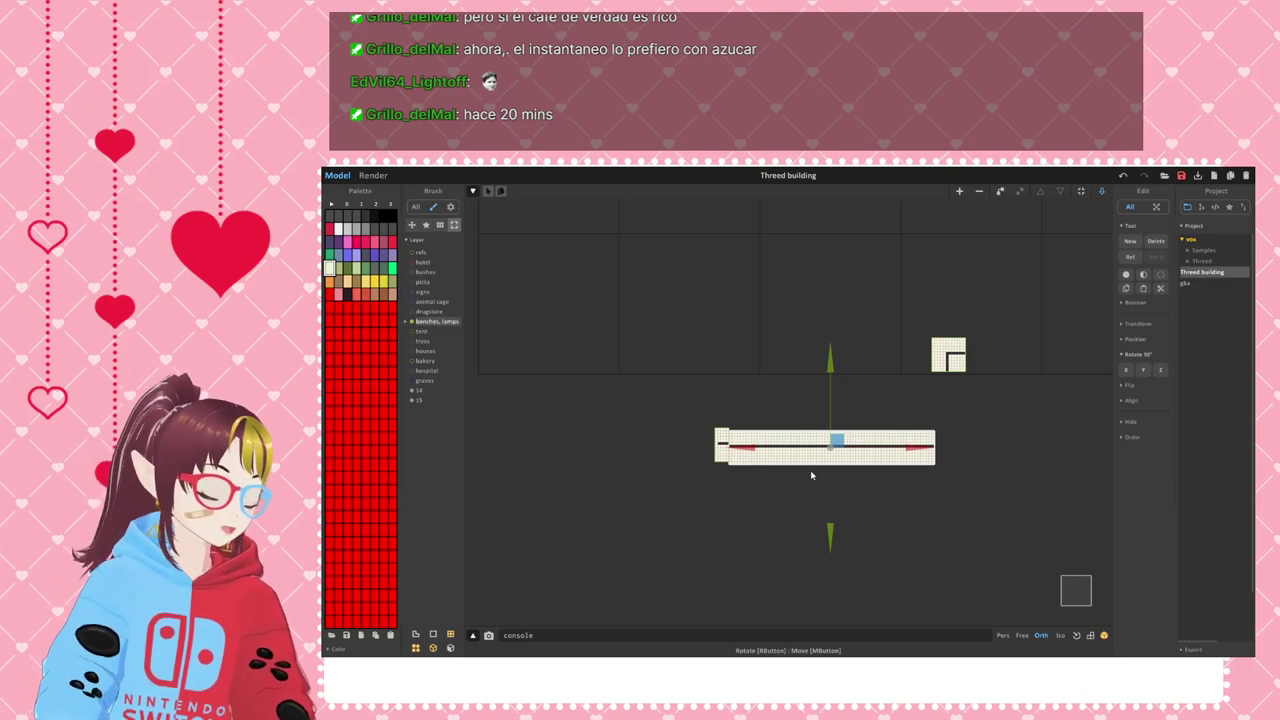
- Show the hotel, bushes, pizza, signs, animal cage, drugstore, tent, trees, houses, bakery, hospital and graves layers and view the whole town
{"action": "right_click_drag", "start_coordinate": [800, 498], "coordinate": [863, 410]}
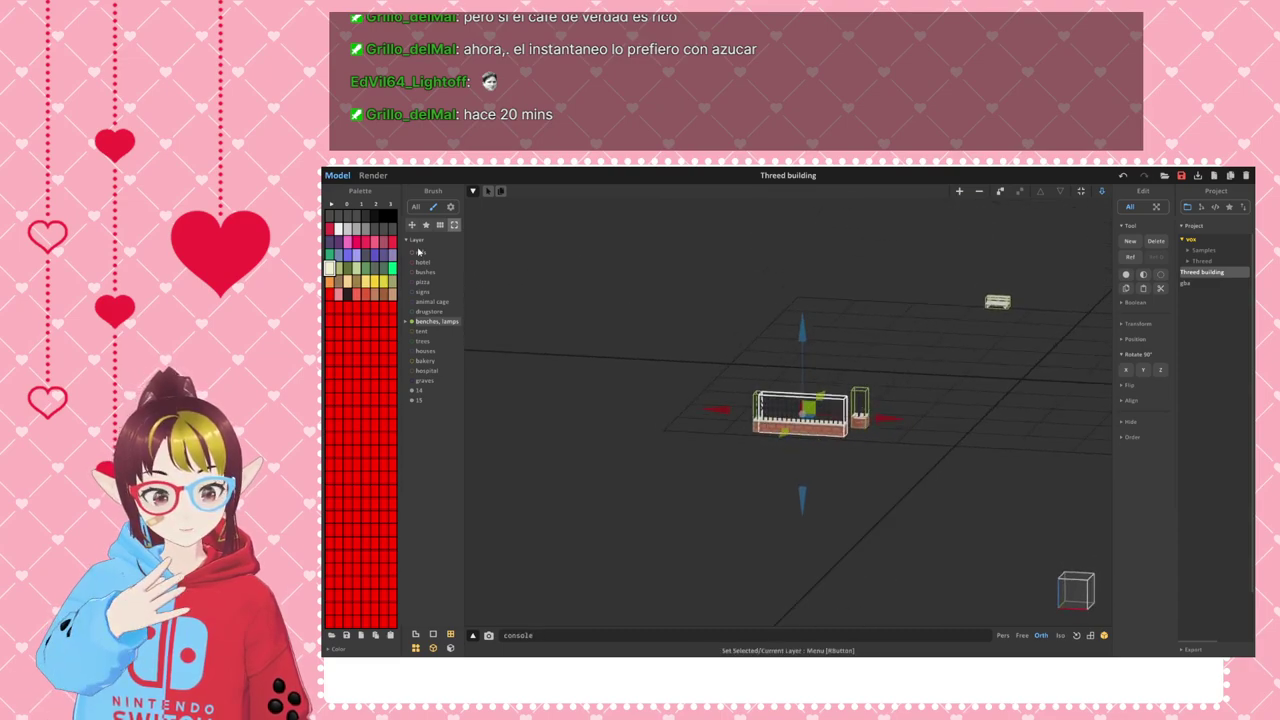
{"action": "left_click", "coordinate": [411, 263]}
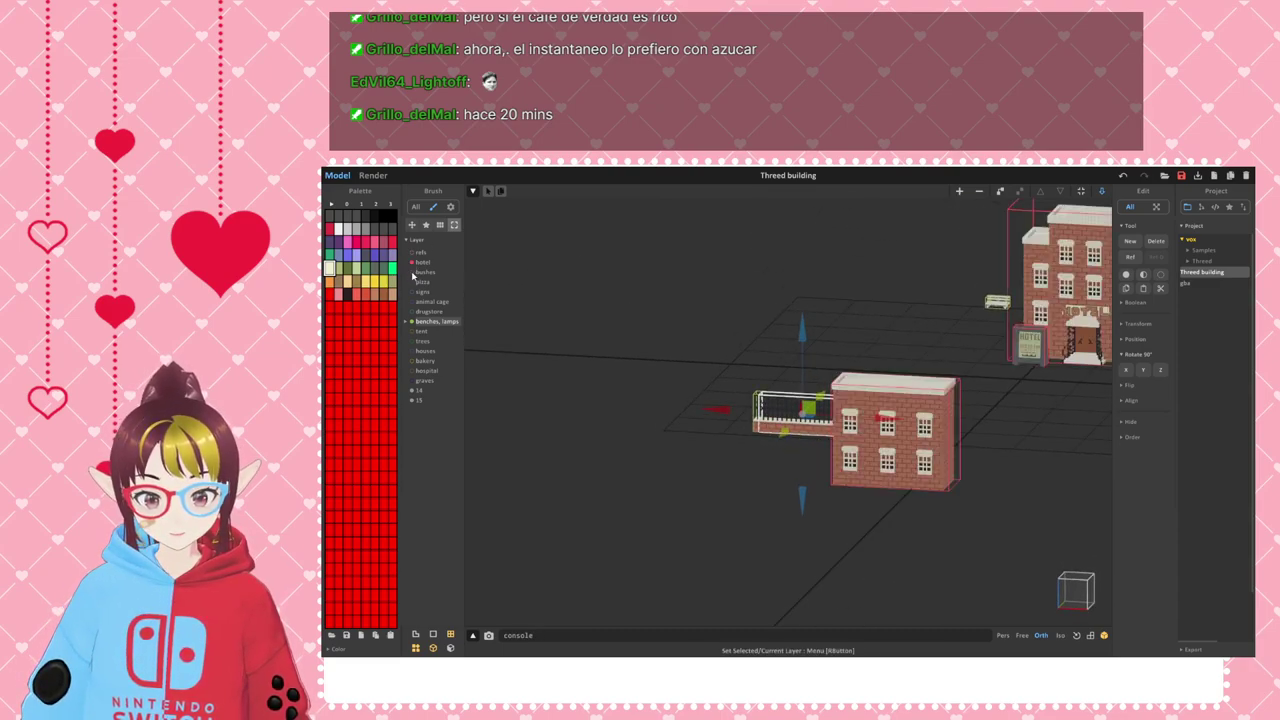
{"action": "left_click", "coordinate": [411, 282]}
{"action": "left_click", "coordinate": [411, 292]}
{"action": "left_click", "coordinate": [411, 302]}
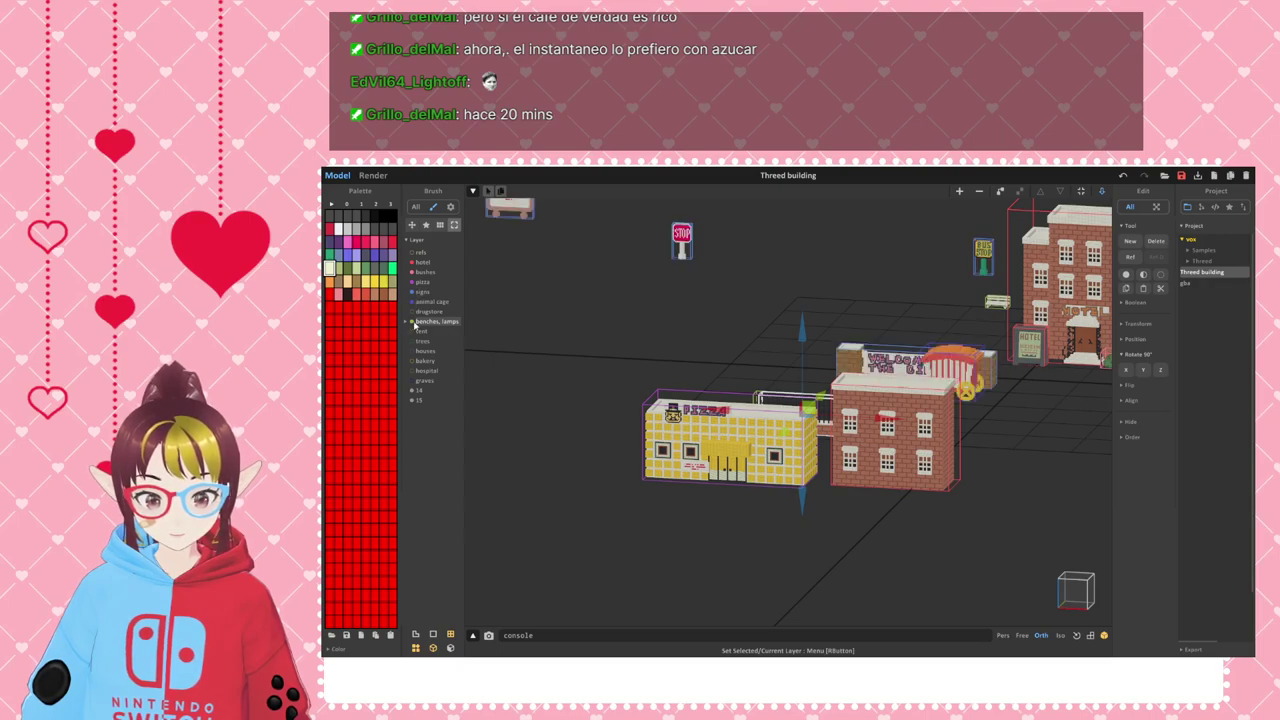
{"action": "left_click", "coordinate": [411, 312]}
{"action": "left_click", "coordinate": [411, 331]}
{"action": "left_click", "coordinate": [411, 341]}
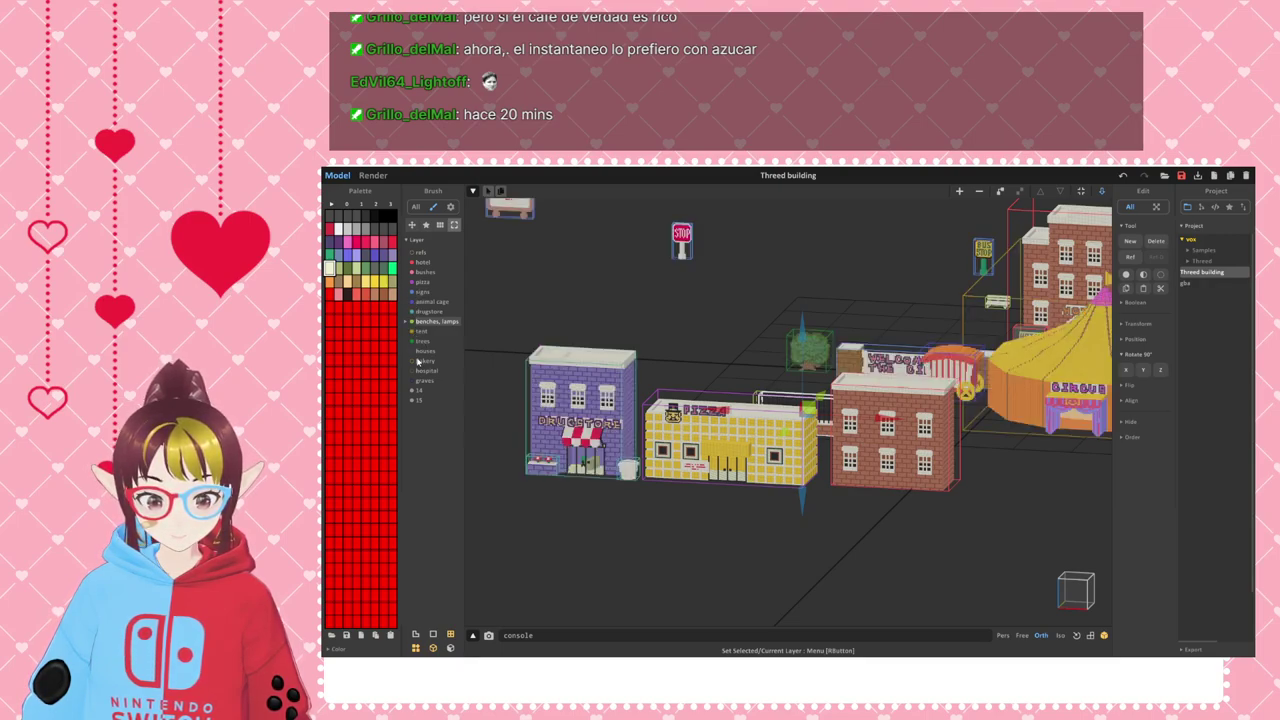
{"action": "left_click", "coordinate": [411, 371]}
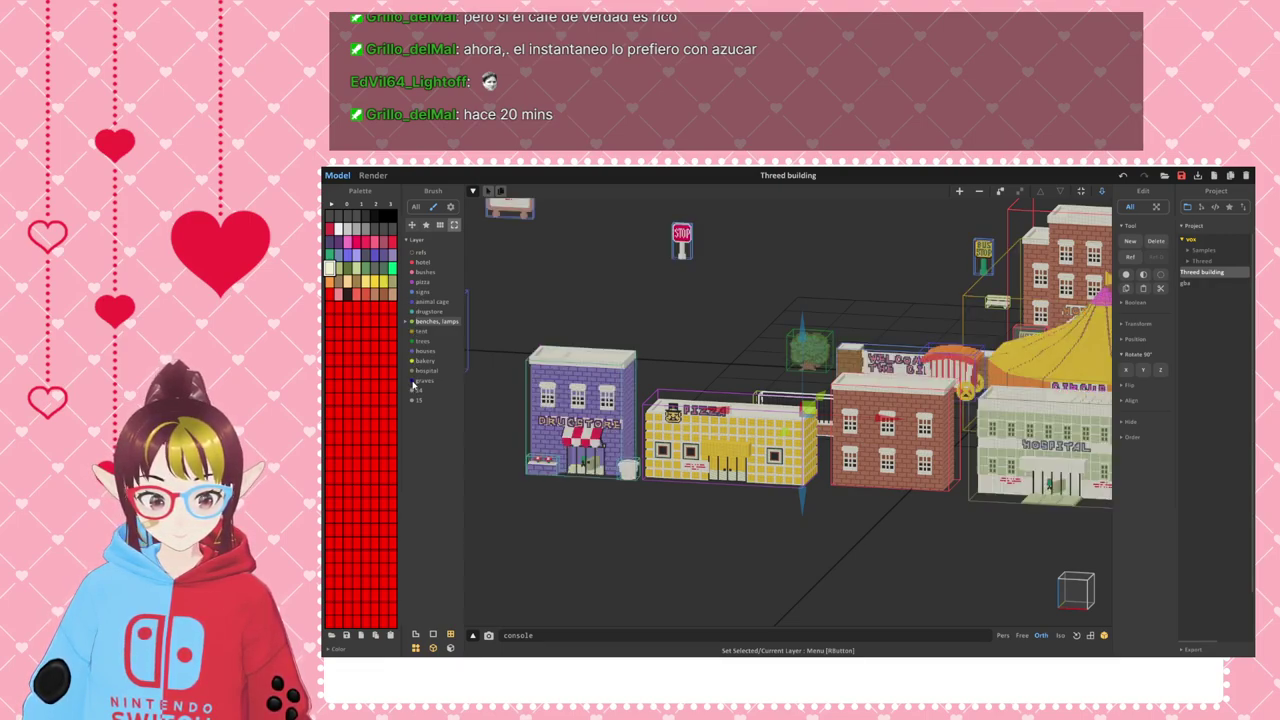
{"action": "scroll", "coordinate": [966, 471], "scroll_direction": "down", "scroll_amount": 3}
{"action": "middle_click_drag", "start_coordinate": [1025, 374], "coordinate": [911, 431]}
{"action": "mouse_move", "coordinate": [912, 432]}
{"action": "right_mouse_down"}
{"action": "mouse_move", "coordinate": [948, 428]}
{"action": "mouse_move", "coordinate": [888, 433]}
{"action": "mouse_move", "coordinate": [929, 449]}
{"action": "right_mouse_up"}
{"action": "middle_click_drag", "start_coordinate": [929, 449], "coordinate": [938, 449]}
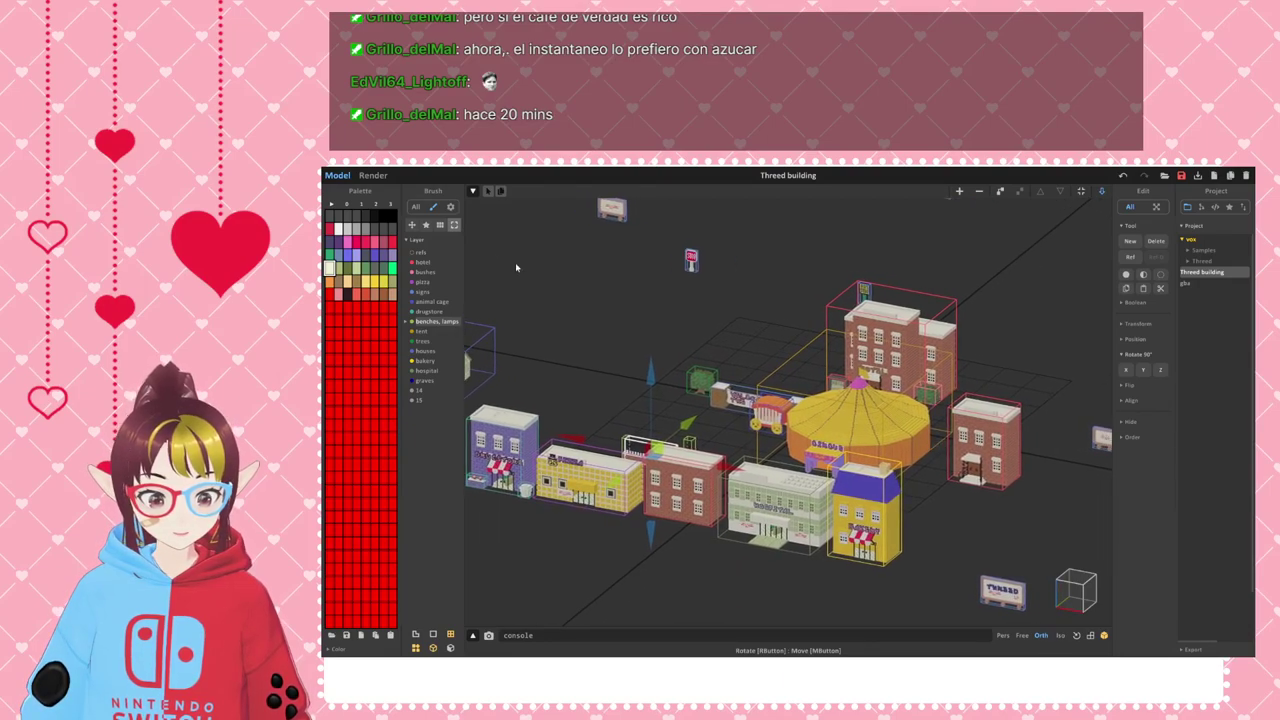
{"action": "left_click", "coordinate": [373, 175]}
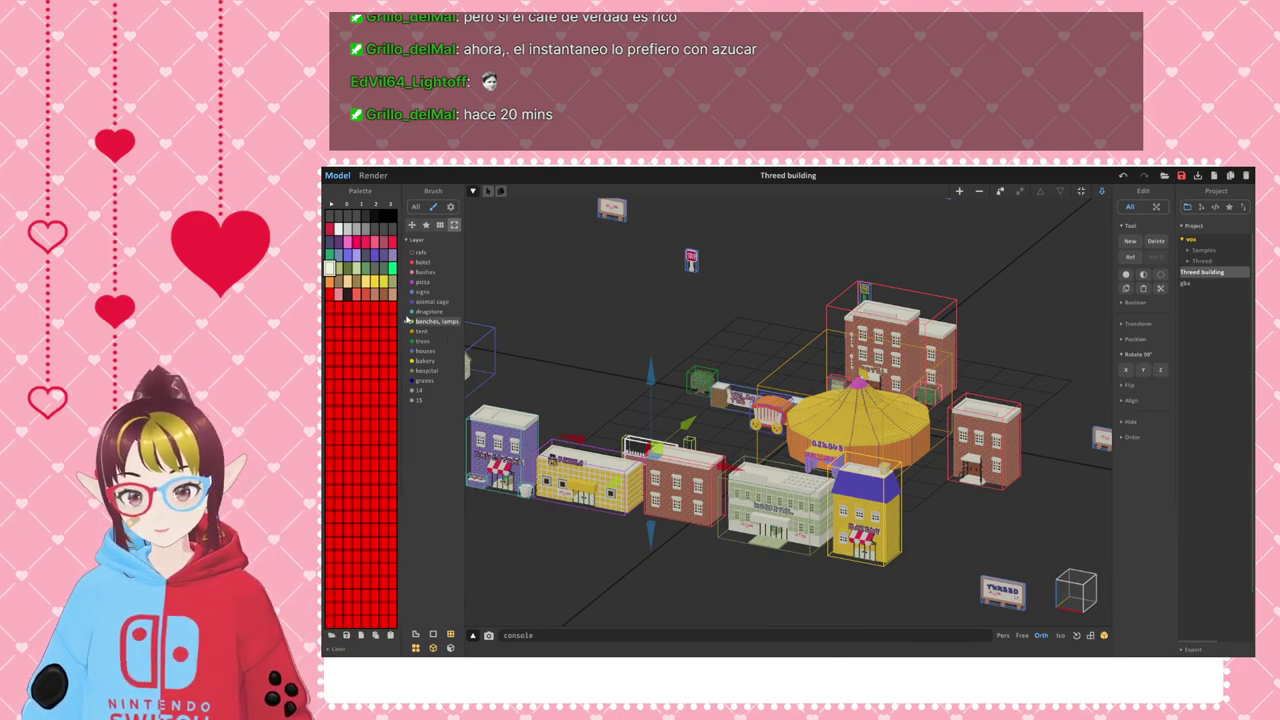
- Hide all the building, sign, tent, tree, bush and graves layers again, keeping only the benches, lamps layer shown
{"action": "left_click", "coordinate": [412, 311]}
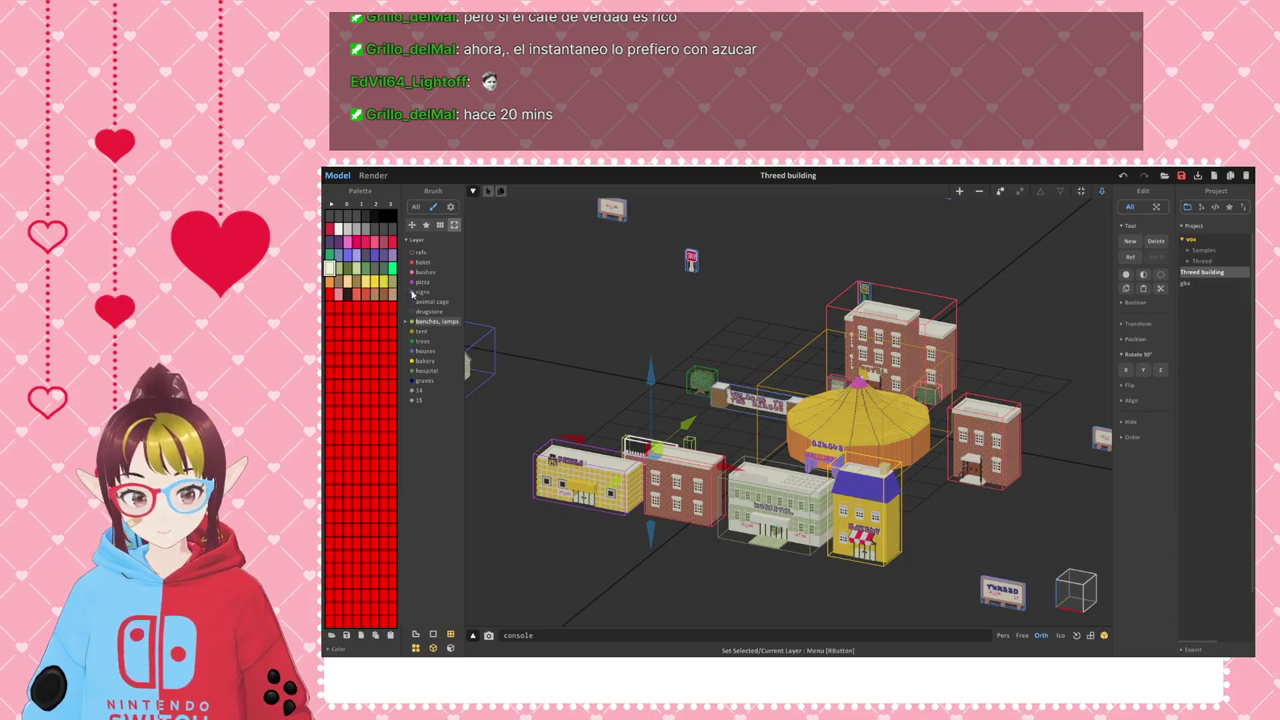
{"action": "left_click", "coordinate": [412, 291]}
{"action": "left_click", "coordinate": [412, 281]}
{"action": "left_click", "coordinate": [413, 272]}
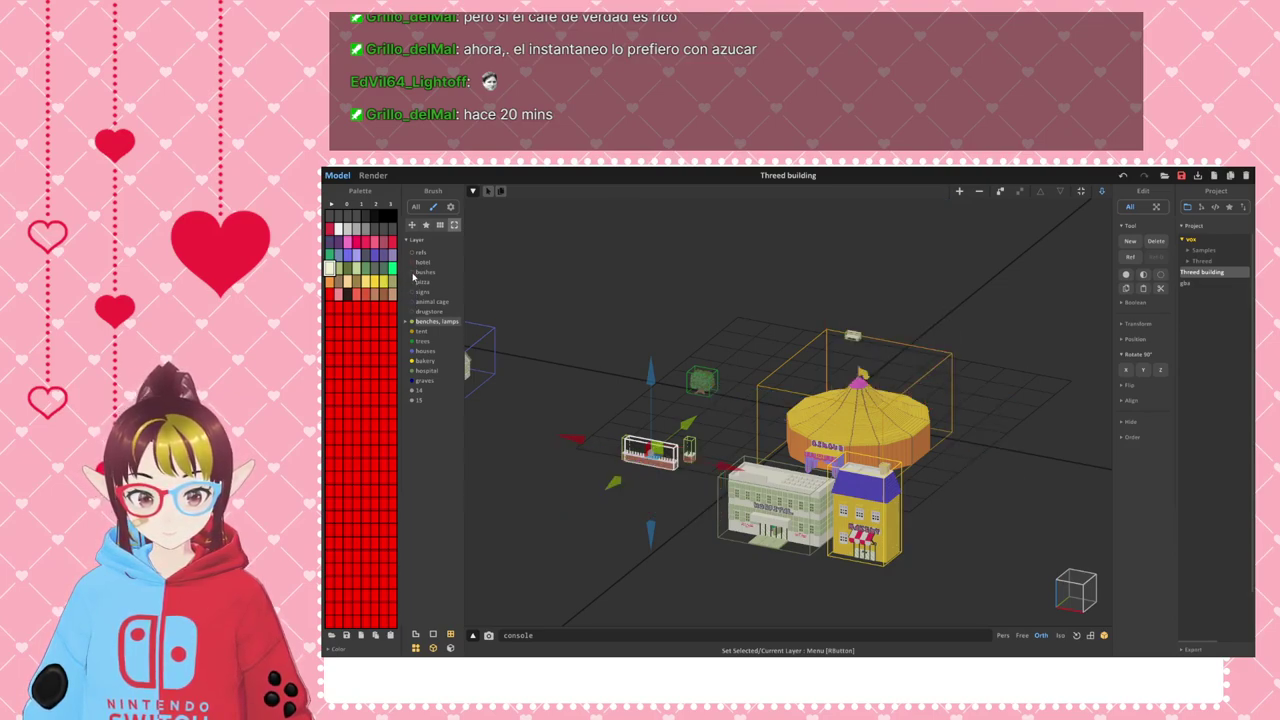
{"action": "left_click", "coordinate": [412, 331]}
{"action": "left_click", "coordinate": [412, 341]}
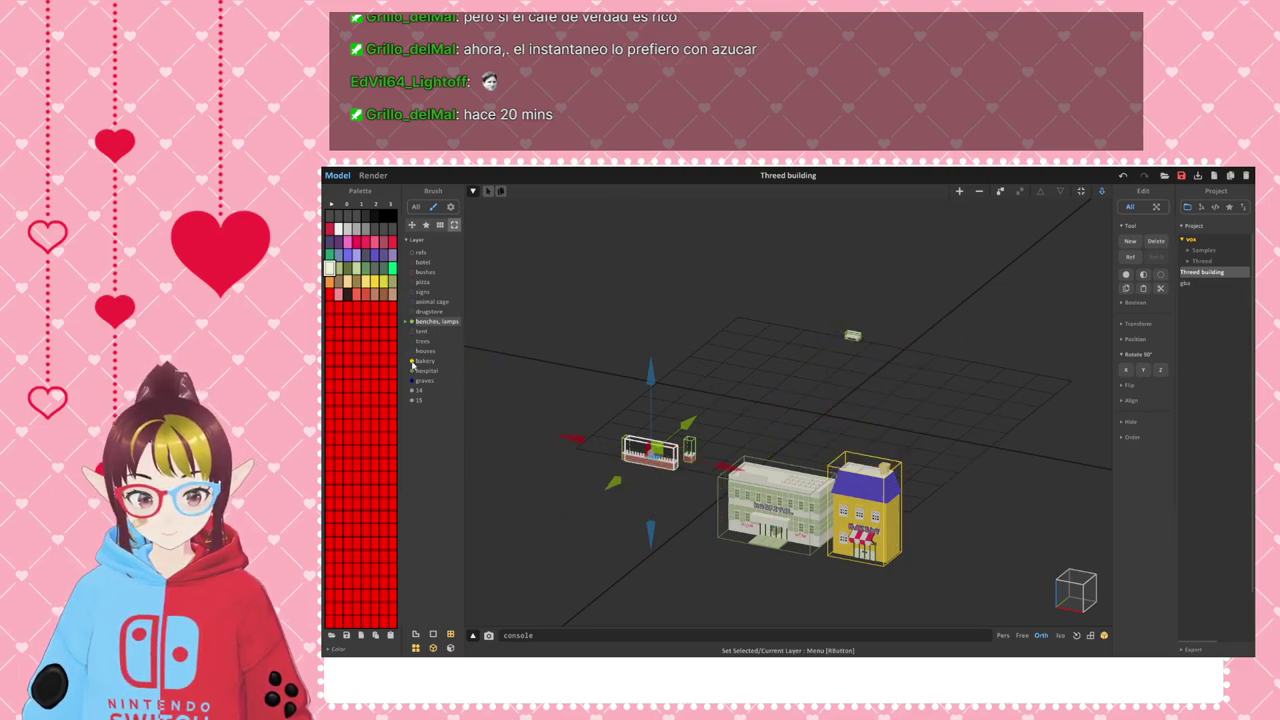
{"action": "left_click", "coordinate": [412, 361]}
{"action": "left_click", "coordinate": [412, 371]}
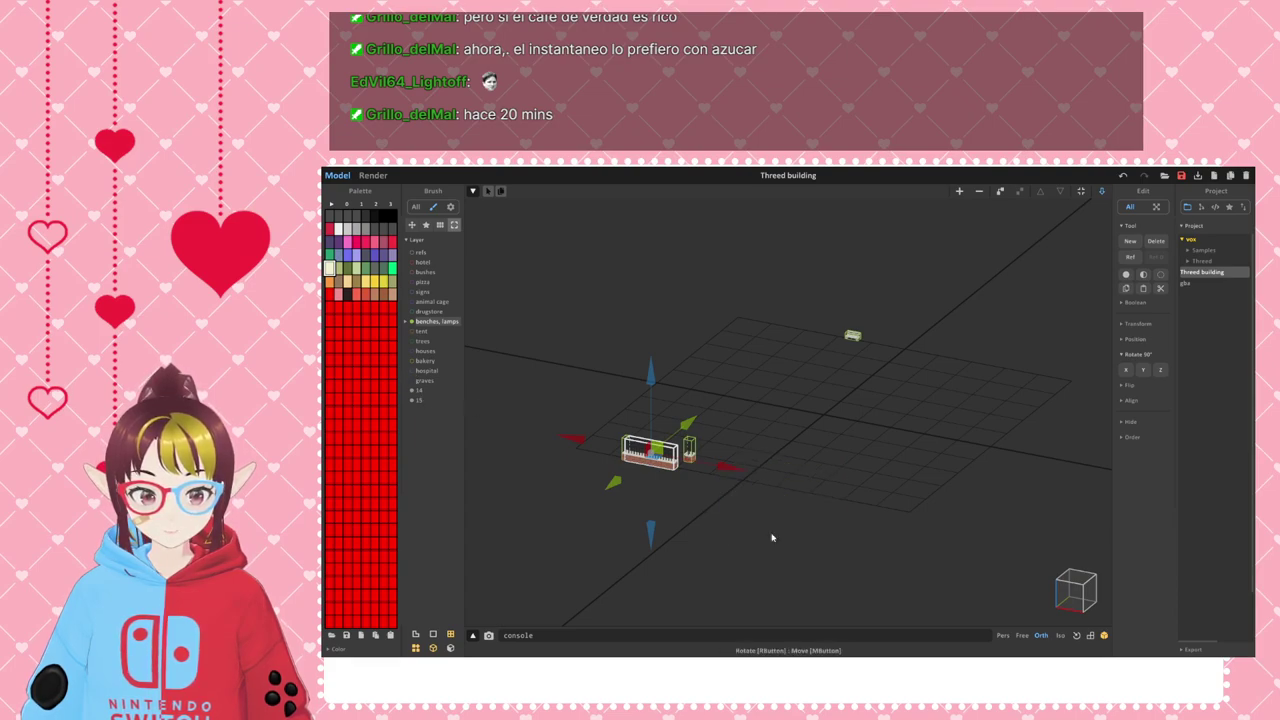
- Select the small corner wall piece beside the long wall and open it for voxel editing
{"action": "scroll", "coordinate": [688, 505], "scroll_direction": "up", "scroll_amount": 5}
{"action": "middle_click_drag", "start_coordinate": [651, 510], "coordinate": [791, 441]}
{"action": "scroll", "coordinate": [705, 491], "scroll_direction": "up", "scroll_amount": 3}
{"action": "middle_click_drag", "start_coordinate": [663, 493], "coordinate": [752, 430]}
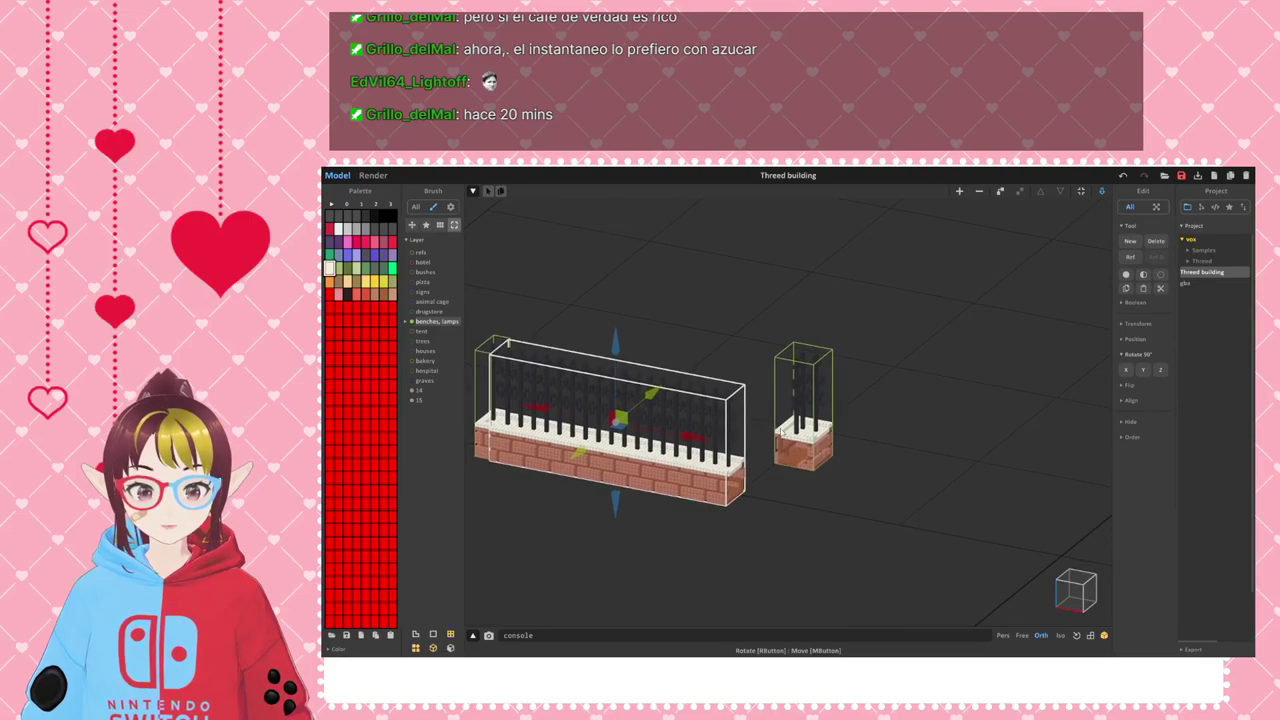
{"action": "middle_click_drag", "start_coordinate": [716, 474], "coordinate": [831, 451]}
{"action": "right_click_drag", "start_coordinate": [900, 451], "coordinate": [822, 437]}
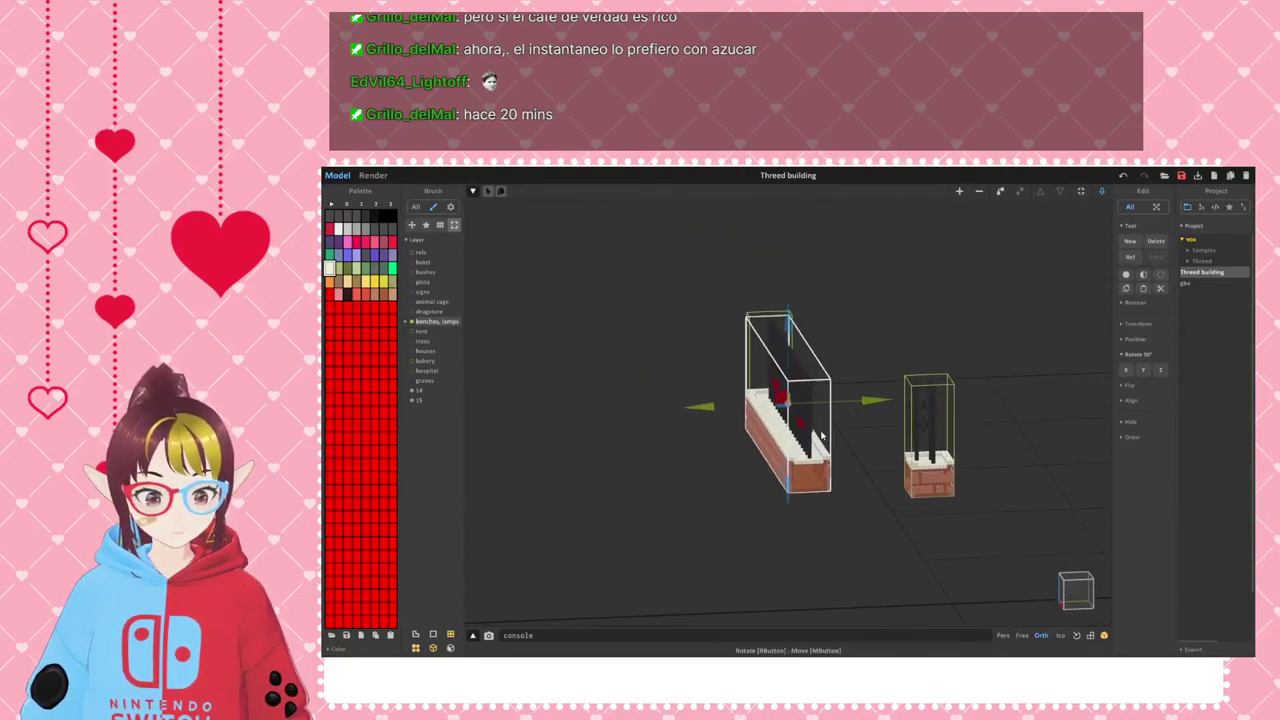
{"action": "scroll", "coordinate": [969, 505], "scroll_direction": "up", "scroll_amount": 3}
{"action": "middle_click_drag", "start_coordinate": [974, 514], "coordinate": [826, 443]}
{"action": "scroll", "coordinate": [769, 474], "scroll_direction": "up", "scroll_amount": 4}
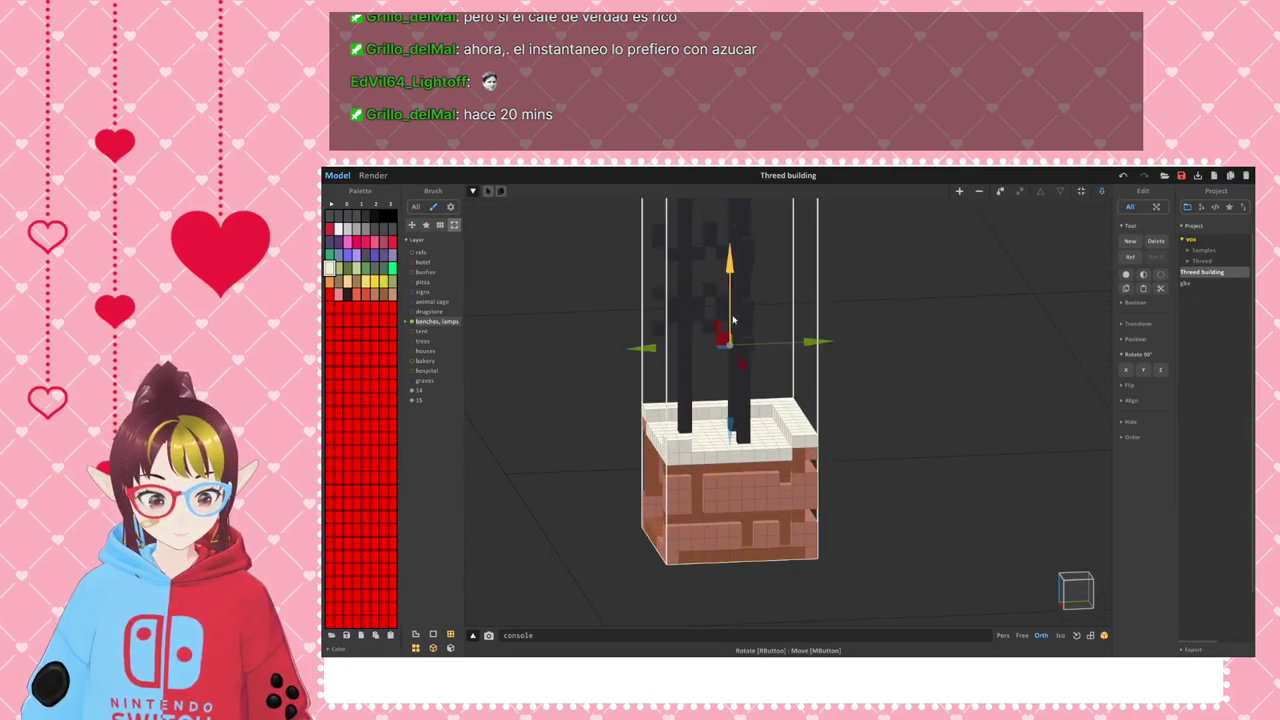
{"action": "double_click", "coordinate": [737, 326]}
{"action": "scroll", "coordinate": [774, 513], "scroll_direction": "up", "scroll_amount": 1}
{"action": "right_click_drag", "start_coordinate": [774, 513], "coordinate": [765, 508]}
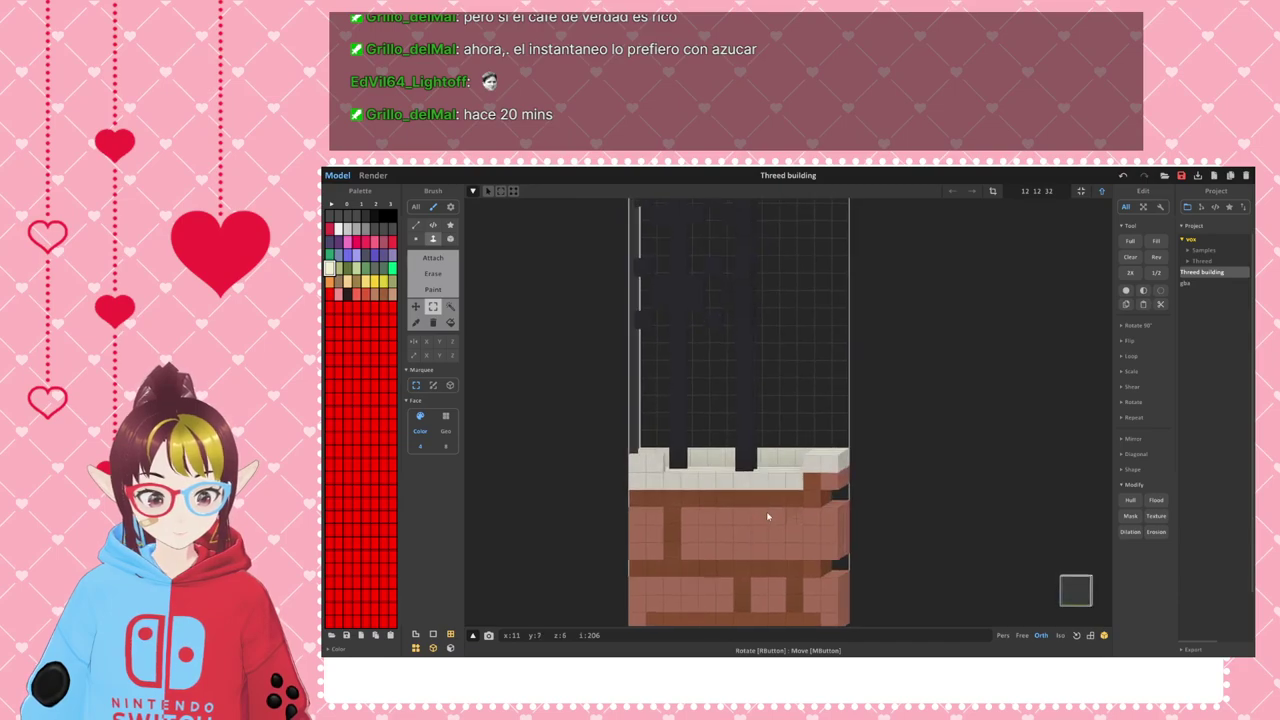
- Reshape the cut side of the corner piece by removing layers of the protruding brick and mortar faces
{"action": "middle_click_drag", "start_coordinate": [765, 508], "coordinate": [786, 383]}
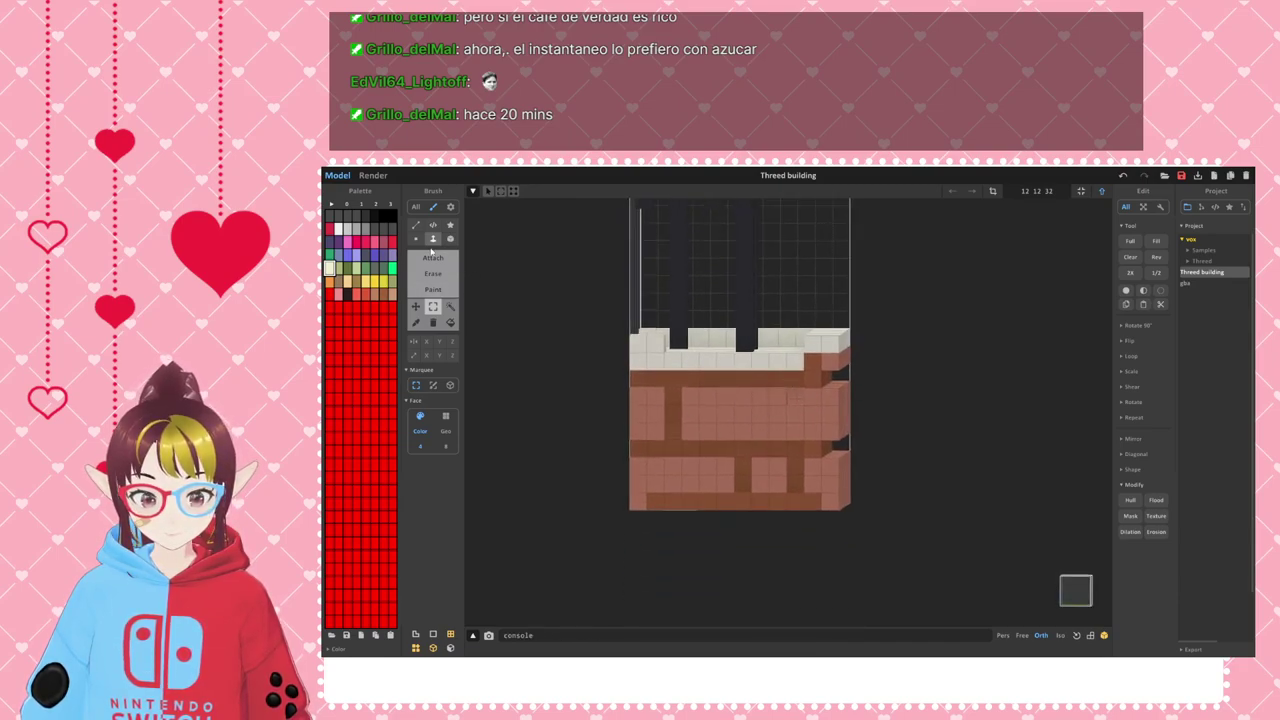
{"action": "left_click", "coordinate": [436, 261]}
{"action": "left_click", "coordinate": [740, 424], "text": "shift"}
{"action": "right_click_drag", "start_coordinate": [692, 467], "coordinate": [686, 454]}
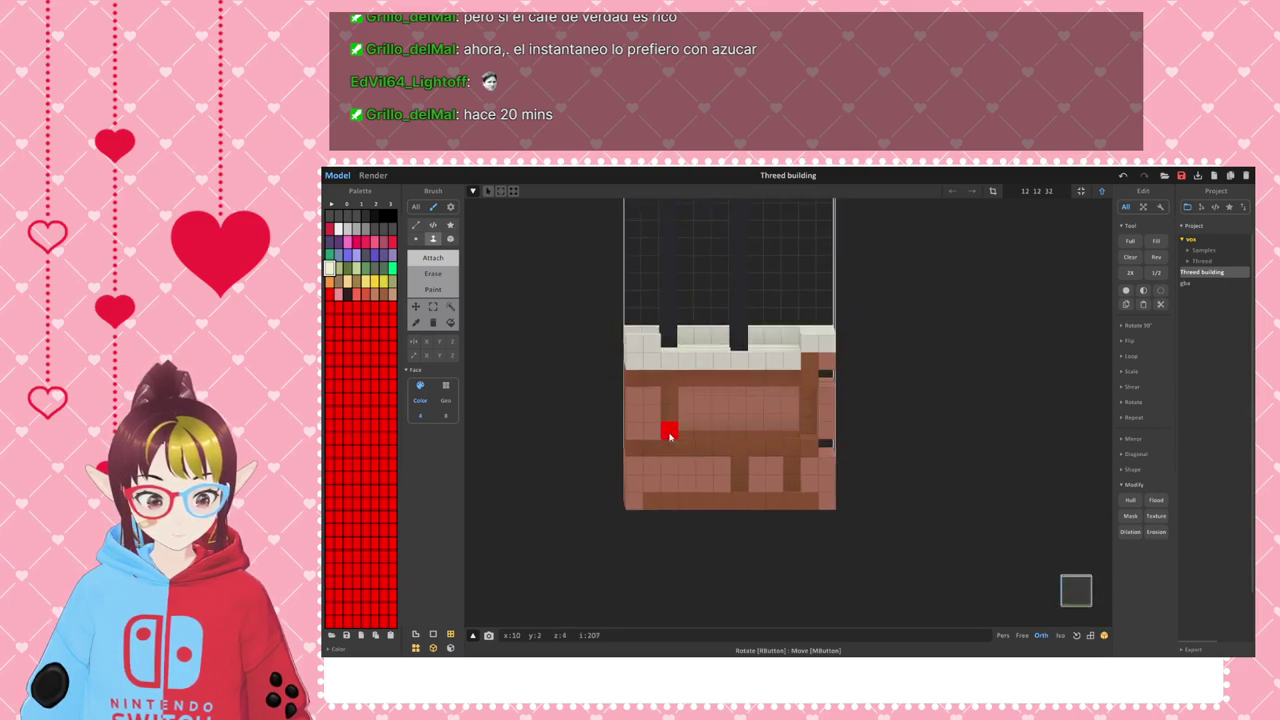
{"action": "left_click", "coordinate": [669, 436], "text": "shift"}
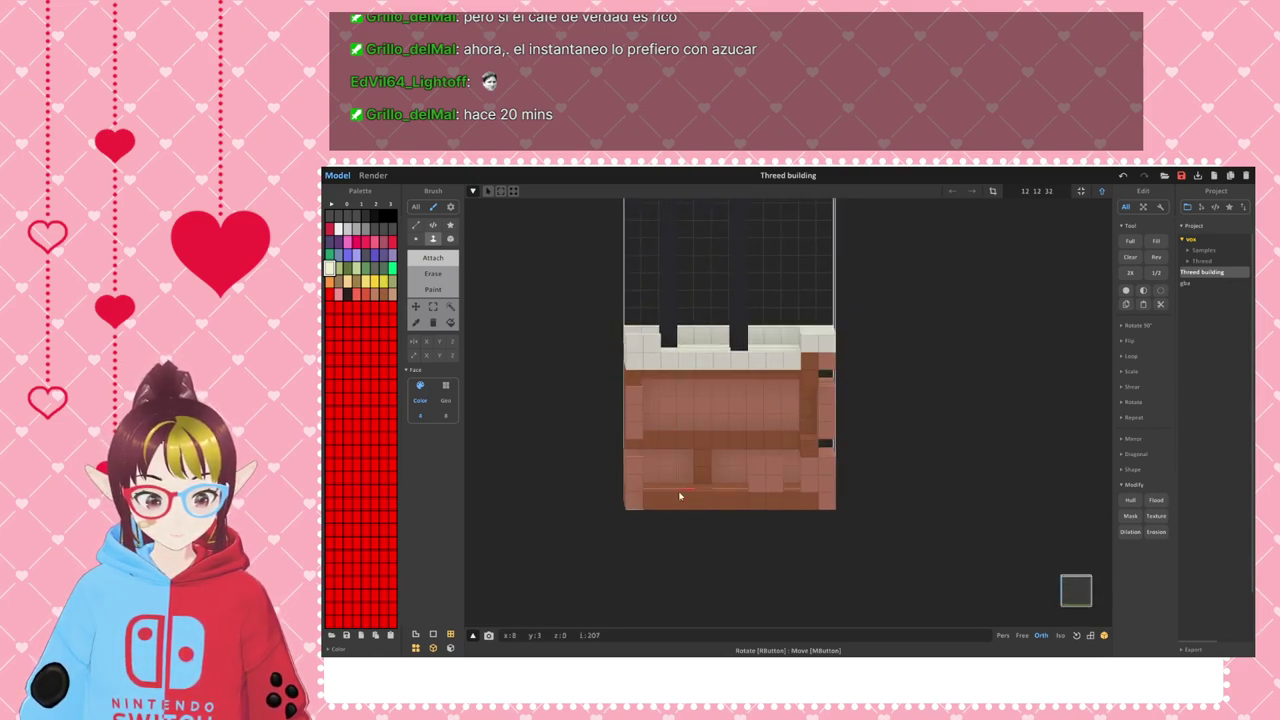
{"action": "left_click", "coordinate": [632, 436], "text": "shift"}
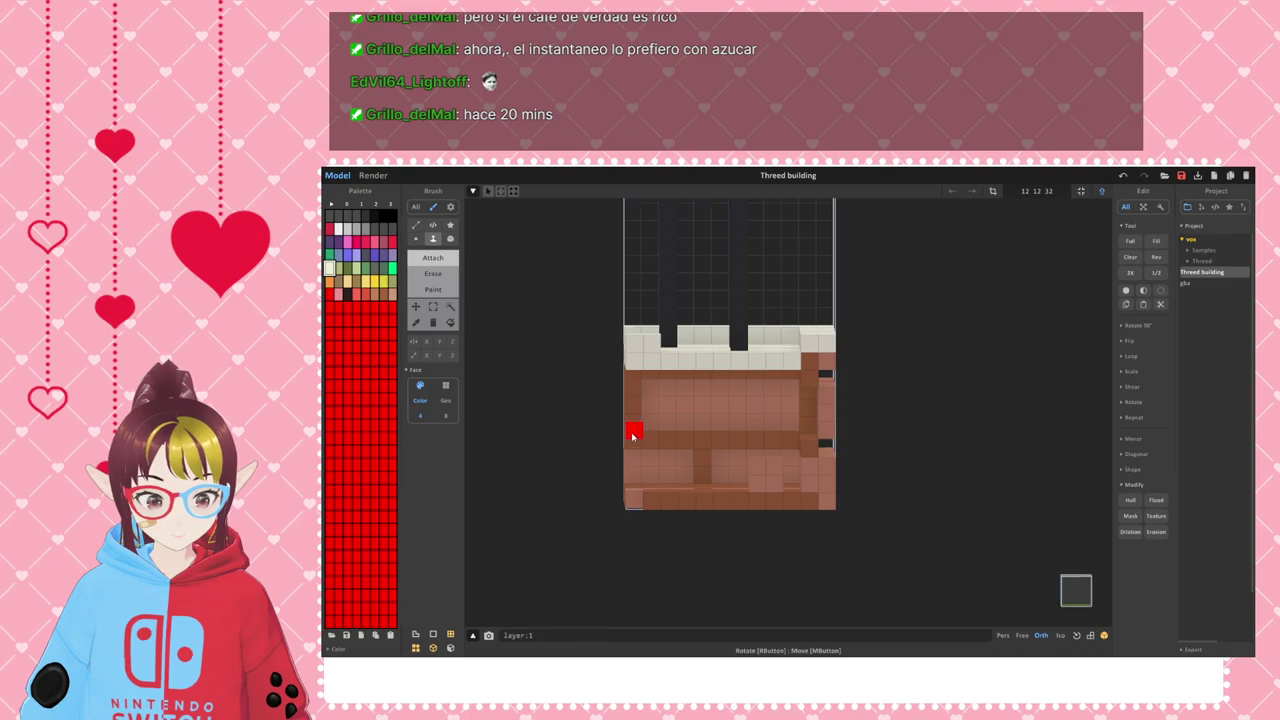
{"action": "right_click_drag", "start_coordinate": [757, 483], "coordinate": [694, 481]}
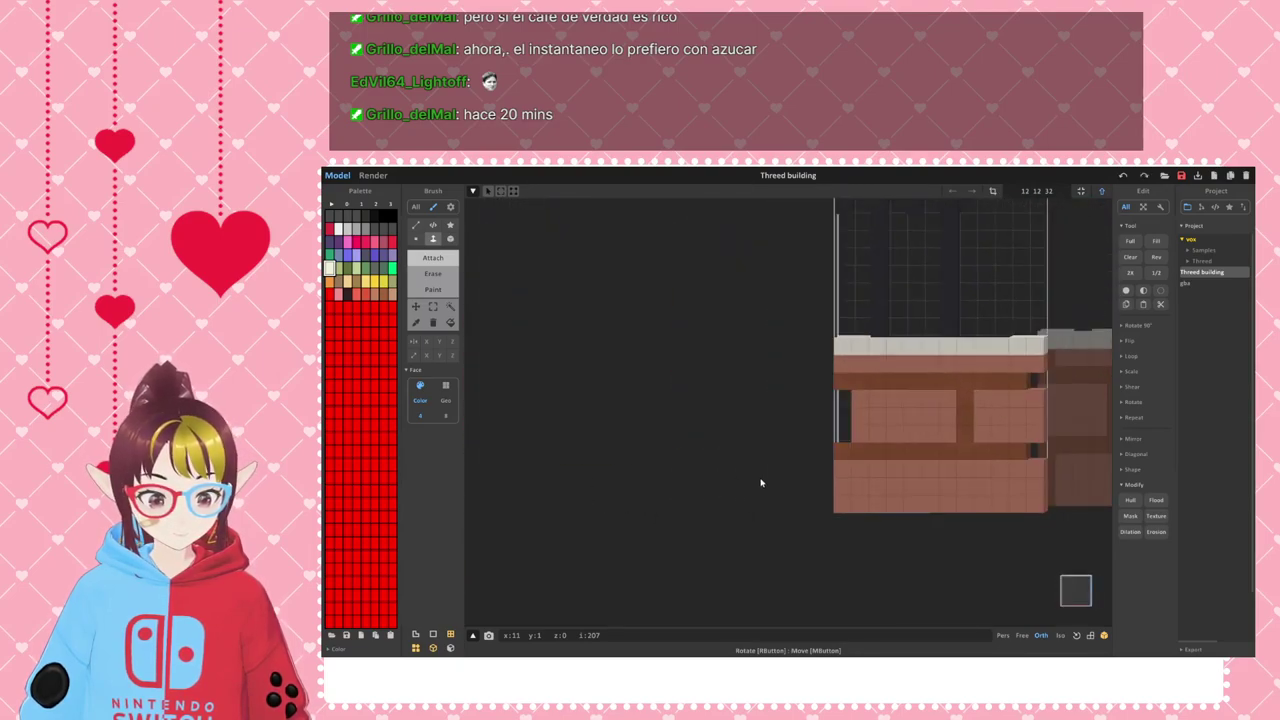
{"action": "right_click_drag", "start_coordinate": [745, 448], "coordinate": [770, 450]}
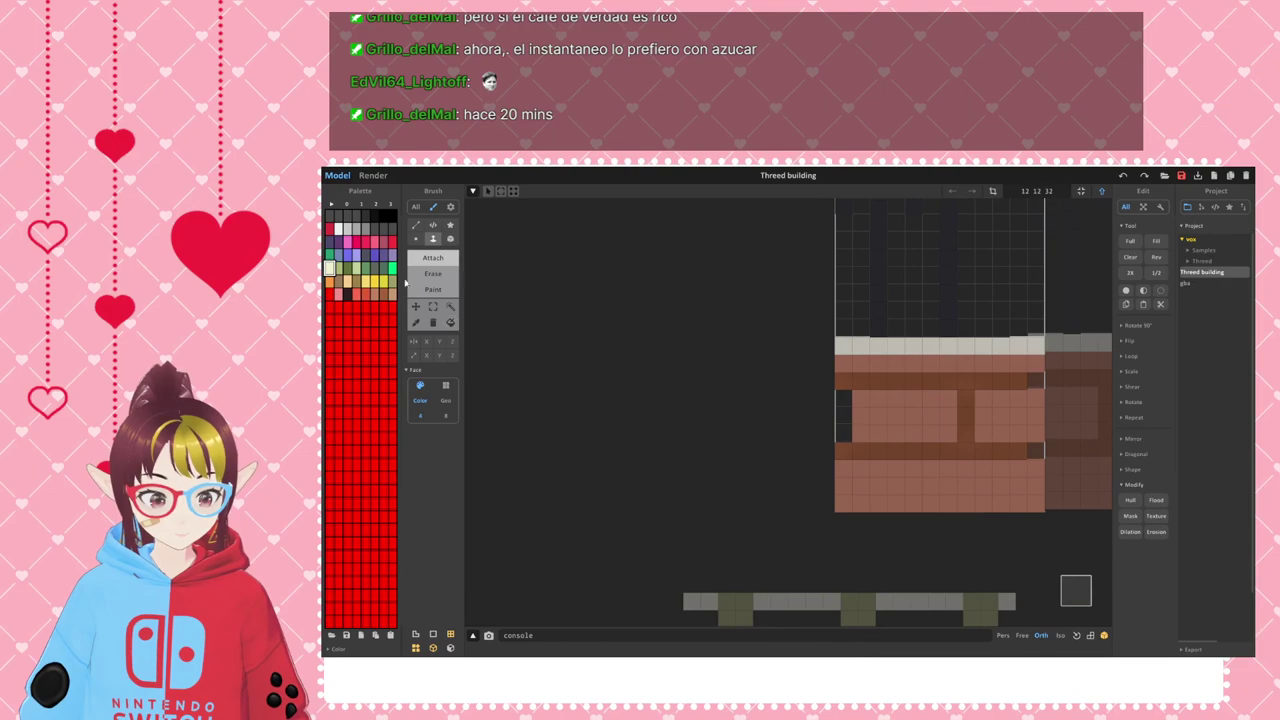
- Sample the brown mortar colour and attach single voxels of it to fill the gaps along the corner piece's cut edge
{"action": "left_click", "coordinate": [416, 238]}
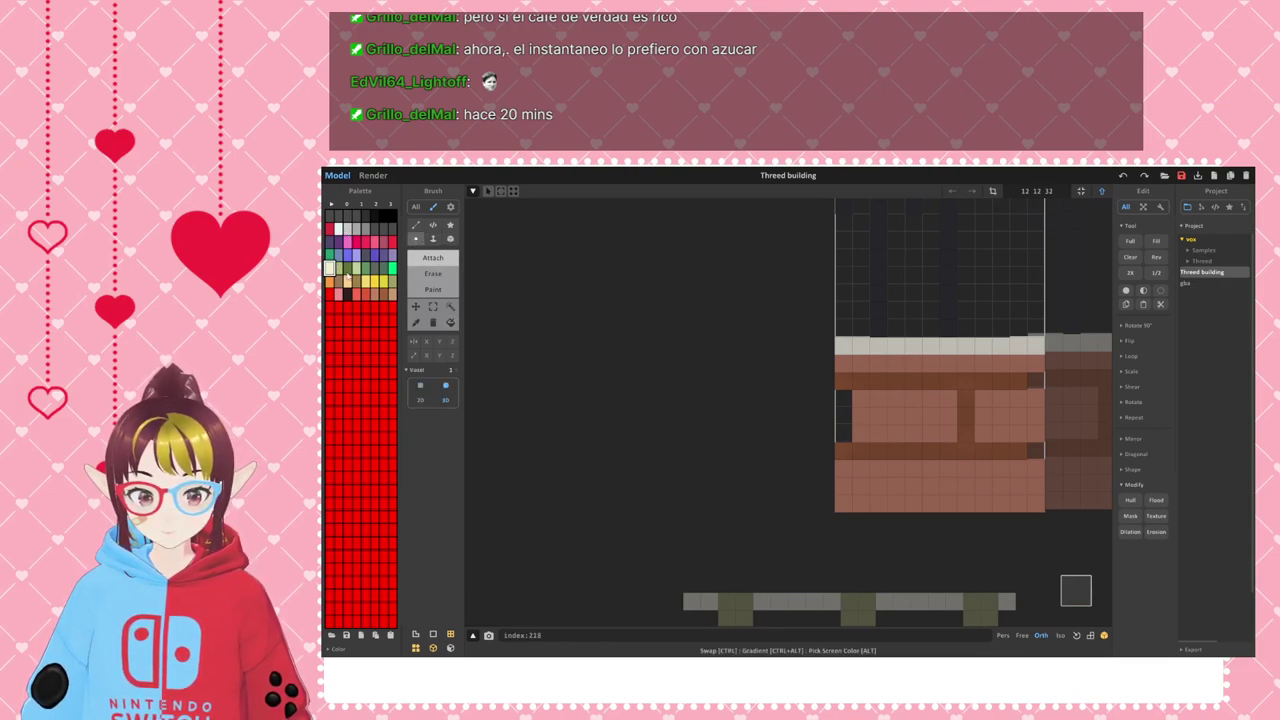
{"action": "left_click", "coordinate": [450, 306]}
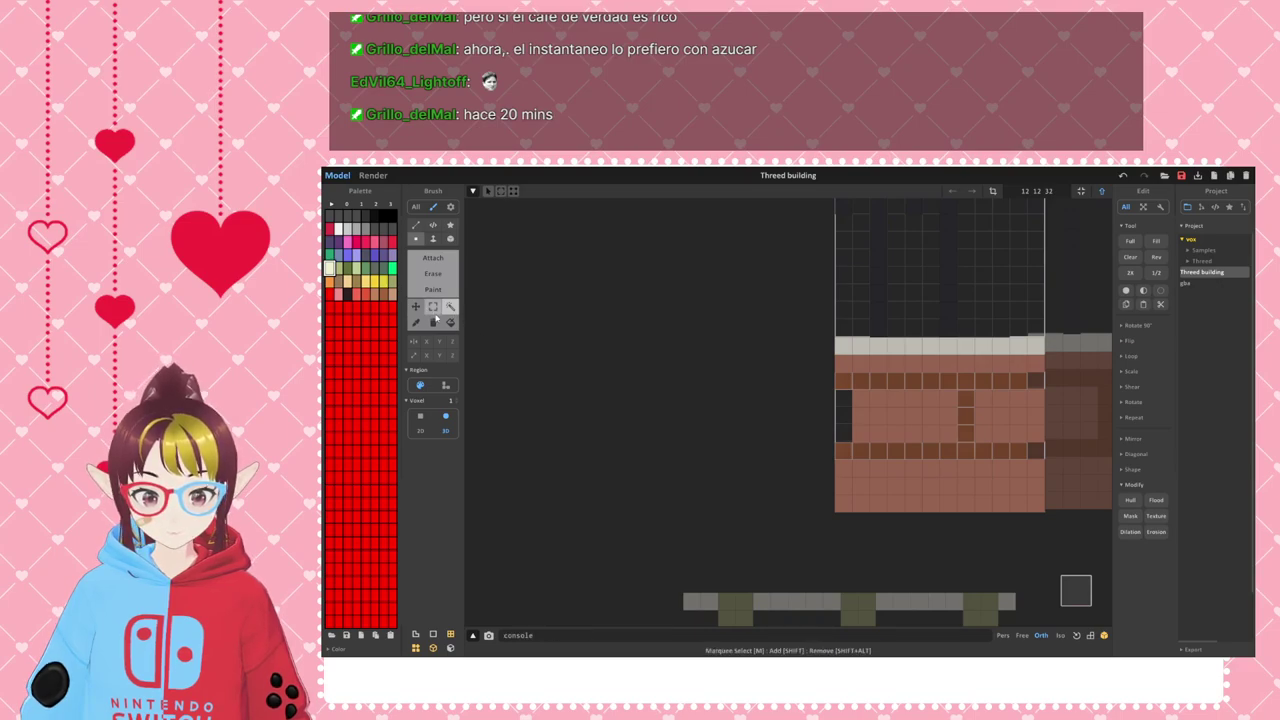
{"action": "left_click", "coordinate": [417, 322]}
{"action": "left_click", "coordinate": [912, 453]}
{"action": "left_click", "coordinate": [434, 308]}
{"action": "left_click", "coordinate": [684, 406]}
{"action": "left_click", "coordinate": [433, 258]}
{"action": "right_click_drag", "start_coordinate": [861, 467], "coordinate": [845, 441]}
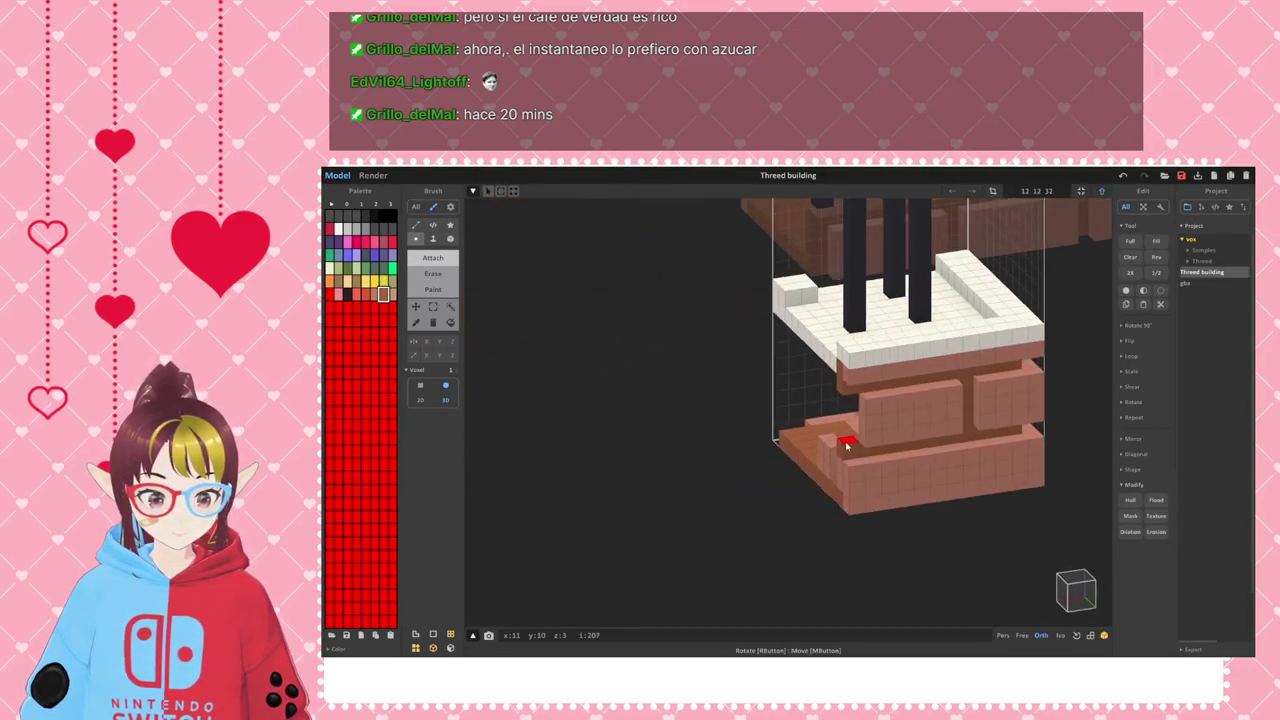
{"action": "right_click_drag", "start_coordinate": [841, 408], "coordinate": [780, 446]}
{"action": "scroll", "coordinate": [785, 445], "scroll_direction": "up", "scroll_amount": 4}
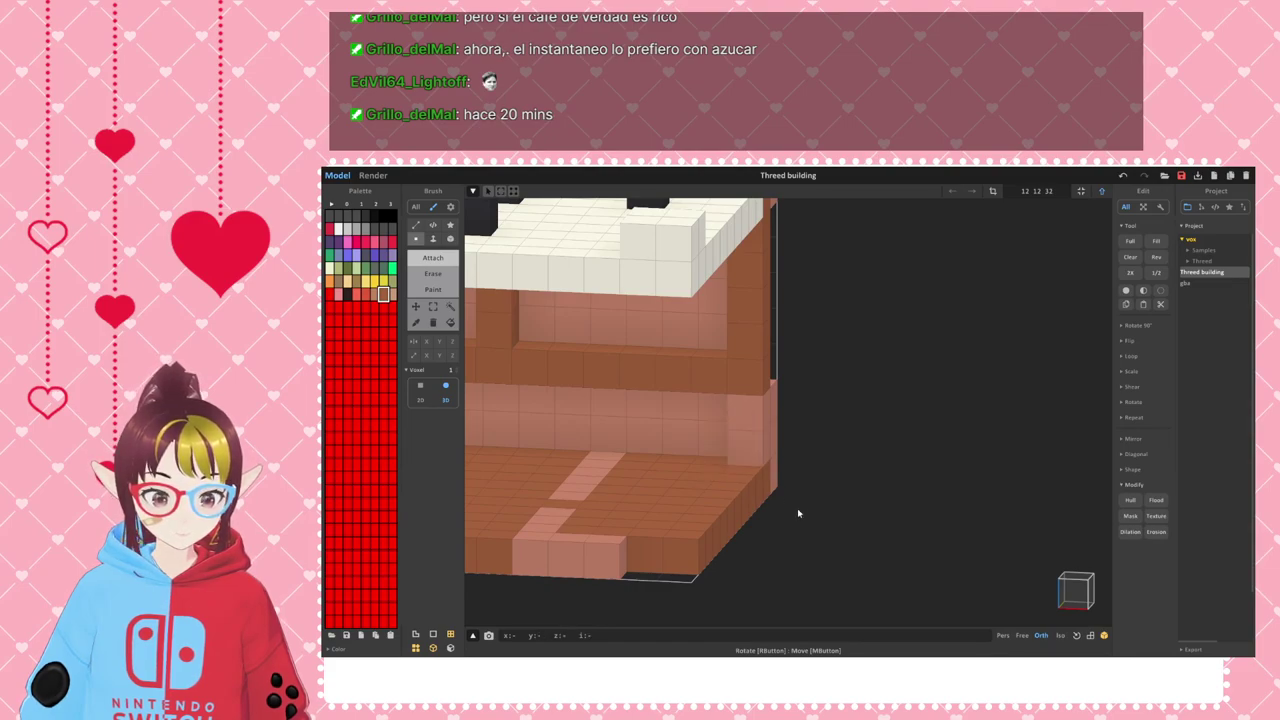
{"action": "middle_click_drag", "start_coordinate": [640, 502], "coordinate": [753, 405]}
{"action": "scroll", "coordinate": [728, 467], "scroll_direction": "down", "scroll_amount": 3}
{"action": "right_click_drag", "start_coordinate": [800, 420], "coordinate": [600, 374]}
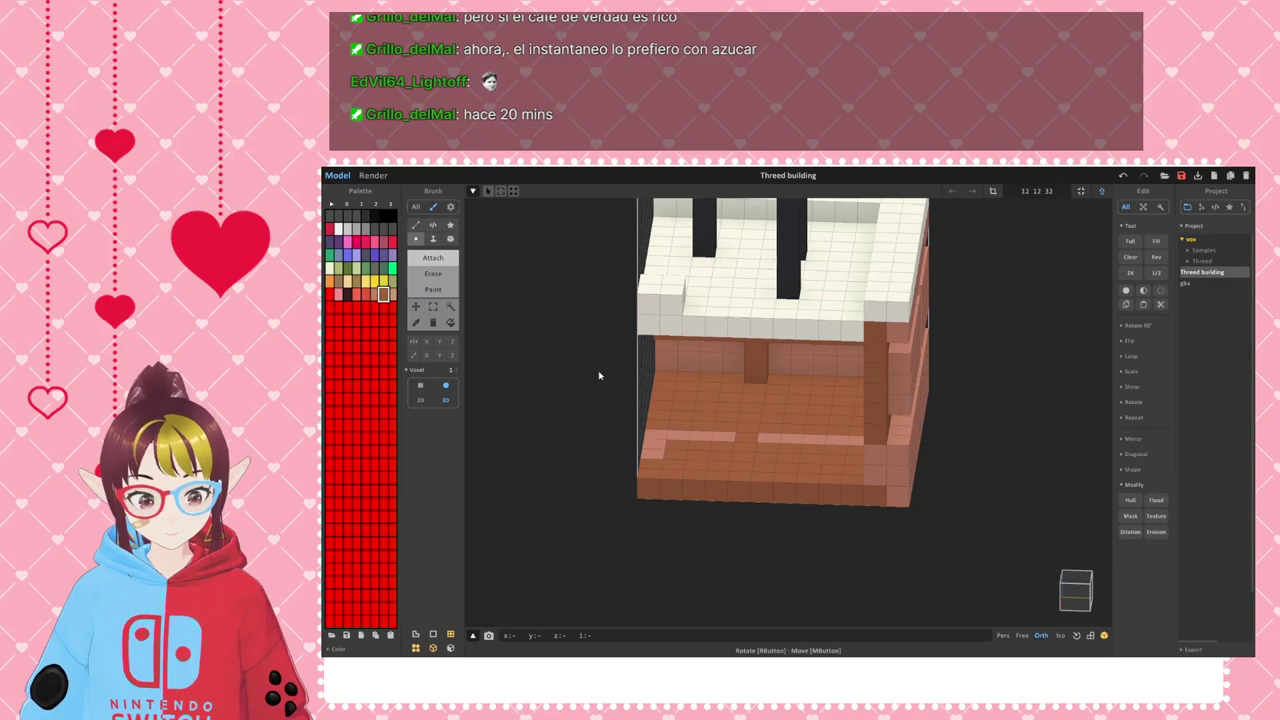
- Paint the stray brick voxels on the corner piece's cut base mortar brown and leave voxel editing
{"action": "left_click", "coordinate": [432, 289]}
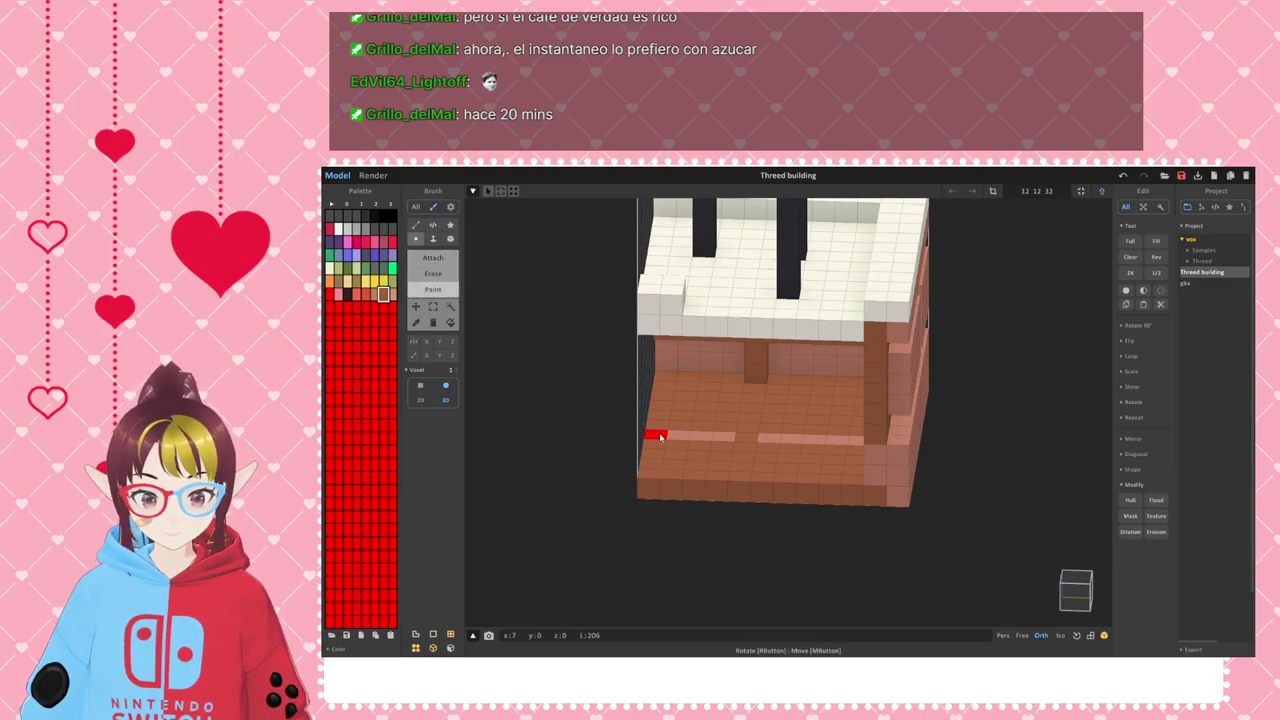
{"action": "right_click_drag", "start_coordinate": [848, 441], "coordinate": [818, 410]}
{"action": "right_click_drag", "start_coordinate": [738, 479], "coordinate": [689, 449]}
{"action": "key", "text": "Tab"}
- Nudge the long wall sideways and check its bricks and fence against the narrow end piece
{"action": "scroll", "coordinate": [789, 417], "scroll_direction": "down", "scroll_amount": 3}
{"action": "scroll", "coordinate": [788, 416], "scroll_direction": "down", "scroll_amount": 3}
{"action": "scroll", "coordinate": [680, 450], "scroll_direction": "down", "scroll_amount": 1}
{"action": "middle_click_drag", "start_coordinate": [530, 420], "coordinate": [698, 427]}
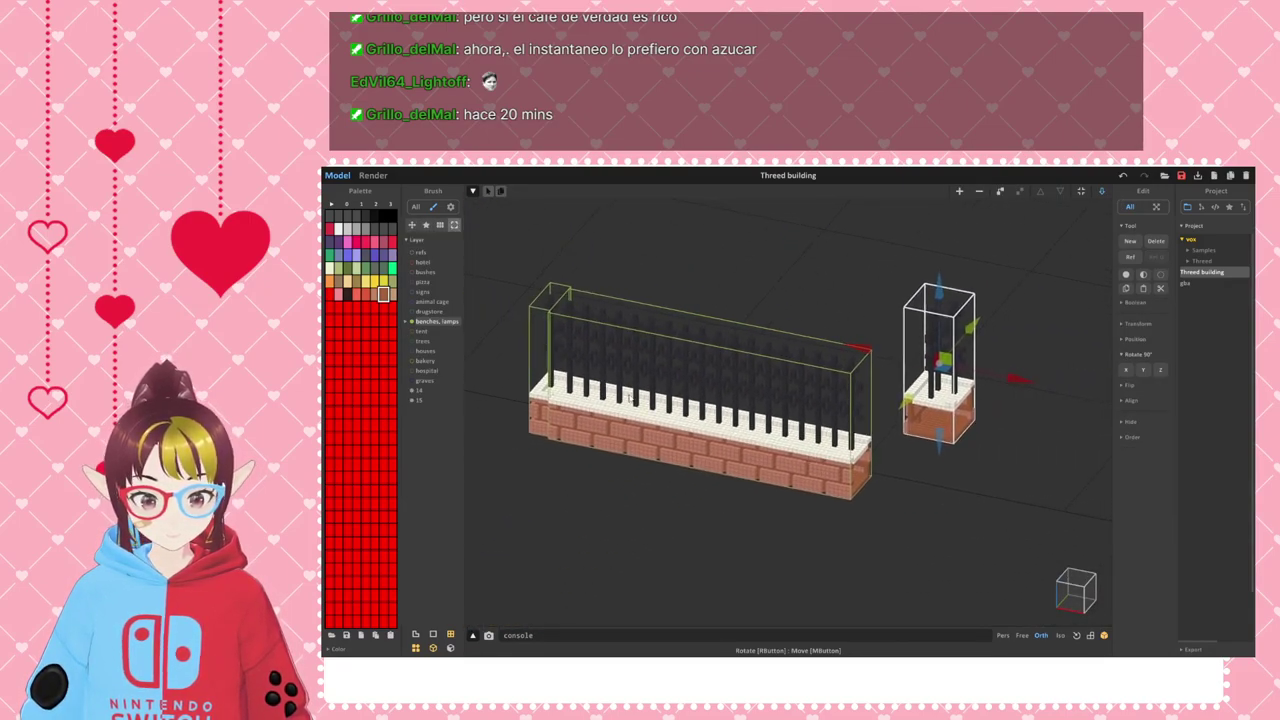
{"action": "right_click_drag", "start_coordinate": [660, 347], "coordinate": [708, 390]}
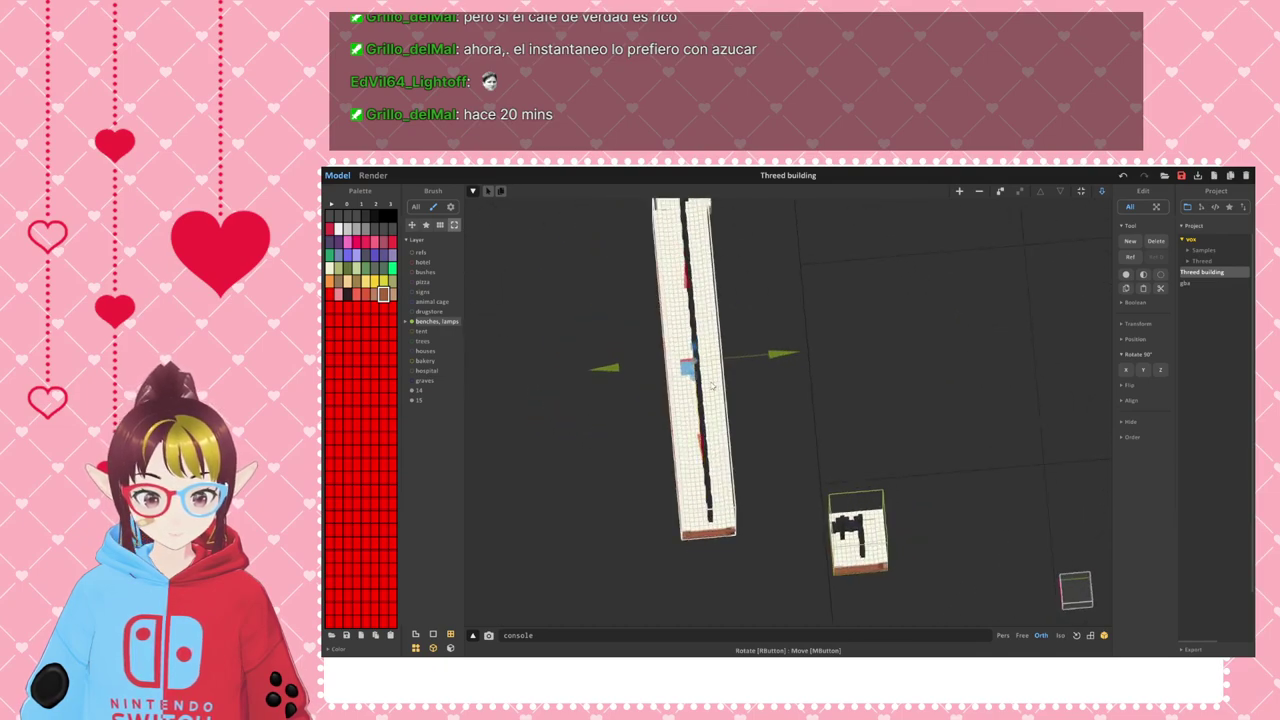
{"action": "left_click_drag", "start_coordinate": [789, 360], "coordinate": [789, 355]}
{"action": "right_click_drag", "start_coordinate": [789, 355], "coordinate": [710, 416]}
{"action": "scroll", "coordinate": [710, 416], "scroll_direction": "up", "scroll_amount": 10}
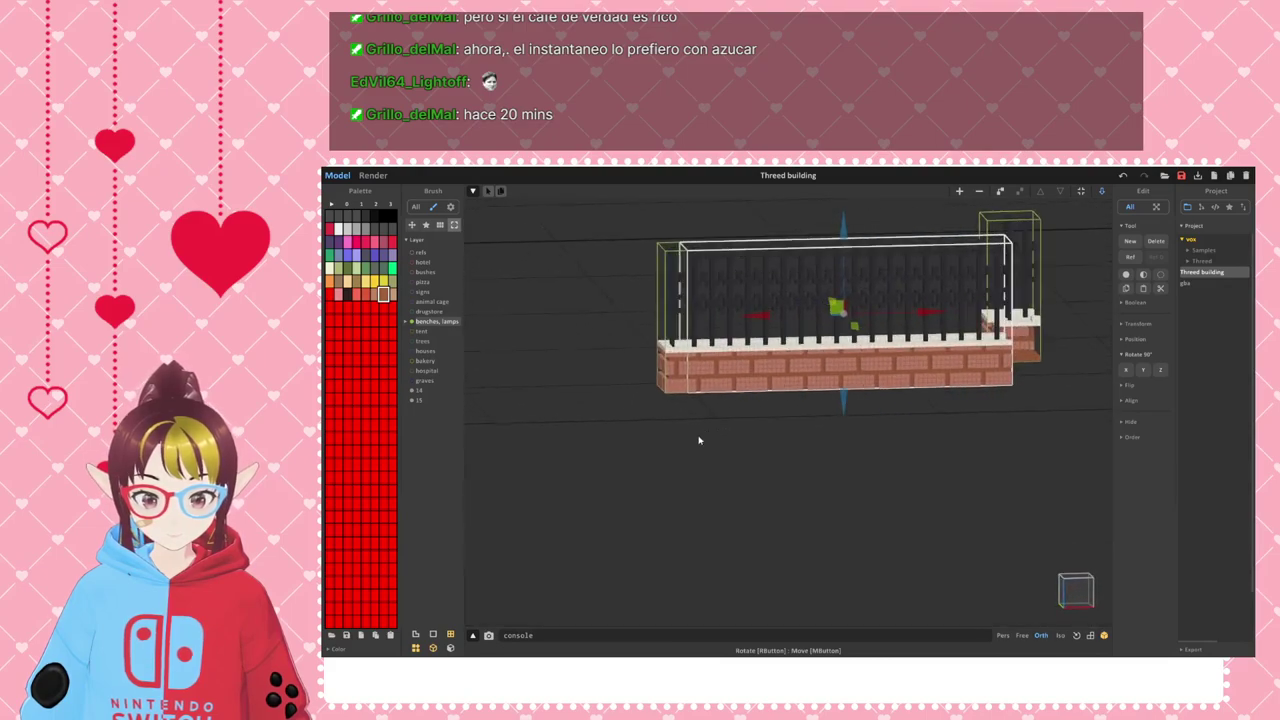
{"action": "mouse_move", "coordinate": [618, 453]}
{"action": "right_mouse_down"}
{"action": "mouse_move", "coordinate": [683, 506]}
{"action": "mouse_move", "coordinate": [737, 486]}
{"action": "mouse_move", "coordinate": [613, 466]}
{"action": "right_mouse_up"}
{"action": "scroll", "coordinate": [613, 466], "scroll_direction": "down", "scroll_amount": 8}
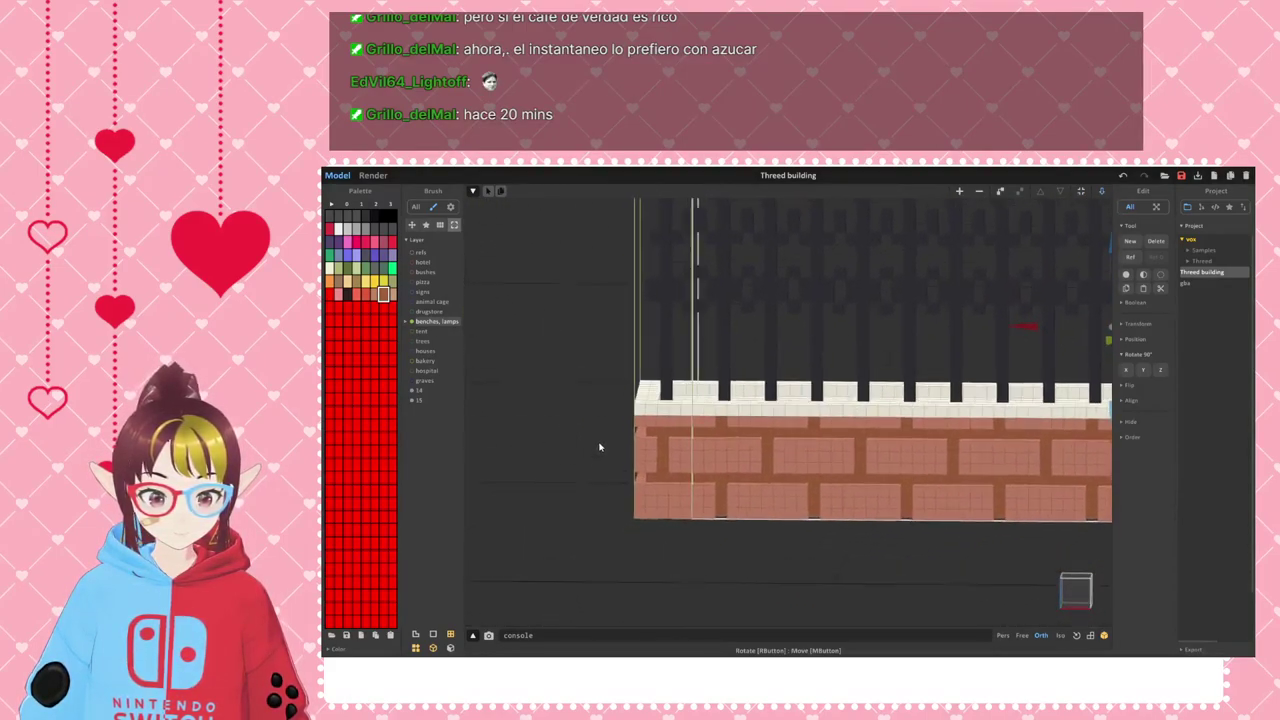
{"action": "middle_click_drag", "start_coordinate": [883, 383], "coordinate": [650, 396]}
{"action": "right_click_drag", "start_coordinate": [777, 411], "coordinate": [697, 453]}
- Rotate the small corner piece 90° about the Z axis and move it flush against the end of the long wall
{"action": "left_click", "coordinate": [754, 385]}
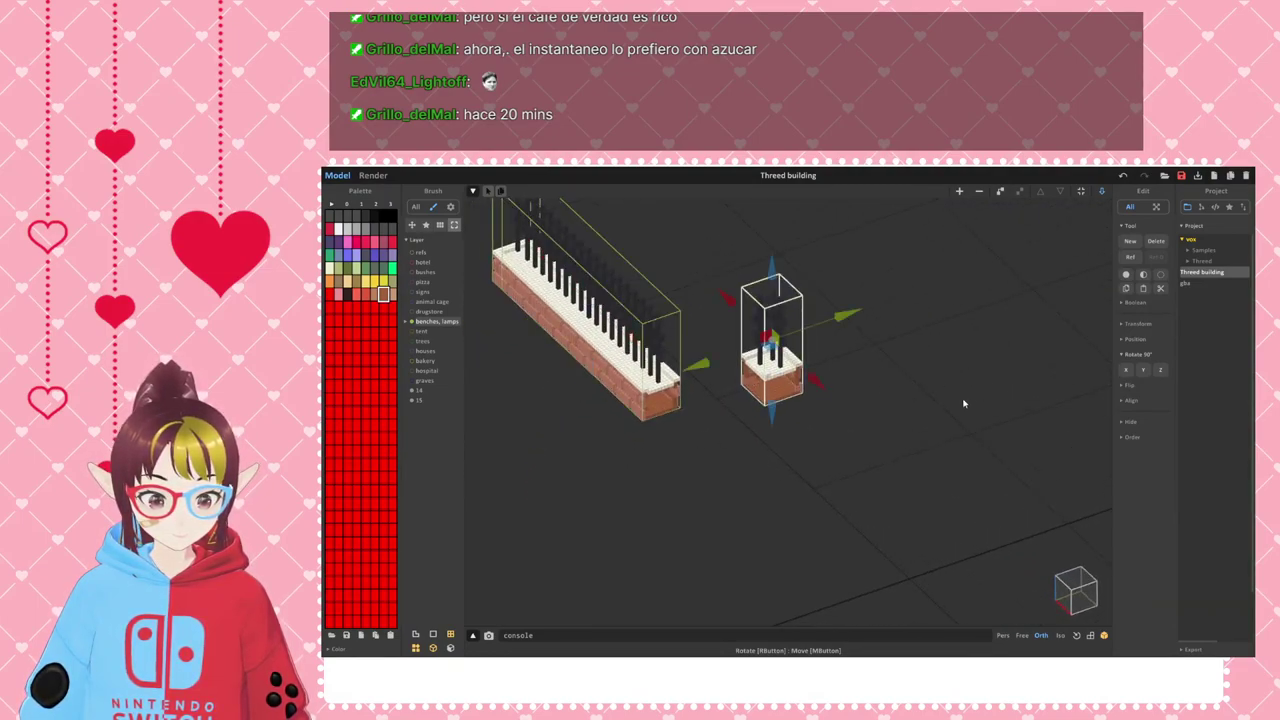
{"action": "left_click", "coordinate": [1143, 370]}
{"action": "left_click", "coordinate": [1143, 370]}
{"action": "left_click", "coordinate": [1143, 370]}
{"action": "left_click", "coordinate": [1143, 370]}
{"action": "left_click", "coordinate": [1160, 372]}
{"action": "middle_click_drag", "start_coordinate": [791, 355], "coordinate": [786, 409]}
{"action": "right_click_drag", "start_coordinate": [838, 460], "coordinate": [834, 497]}
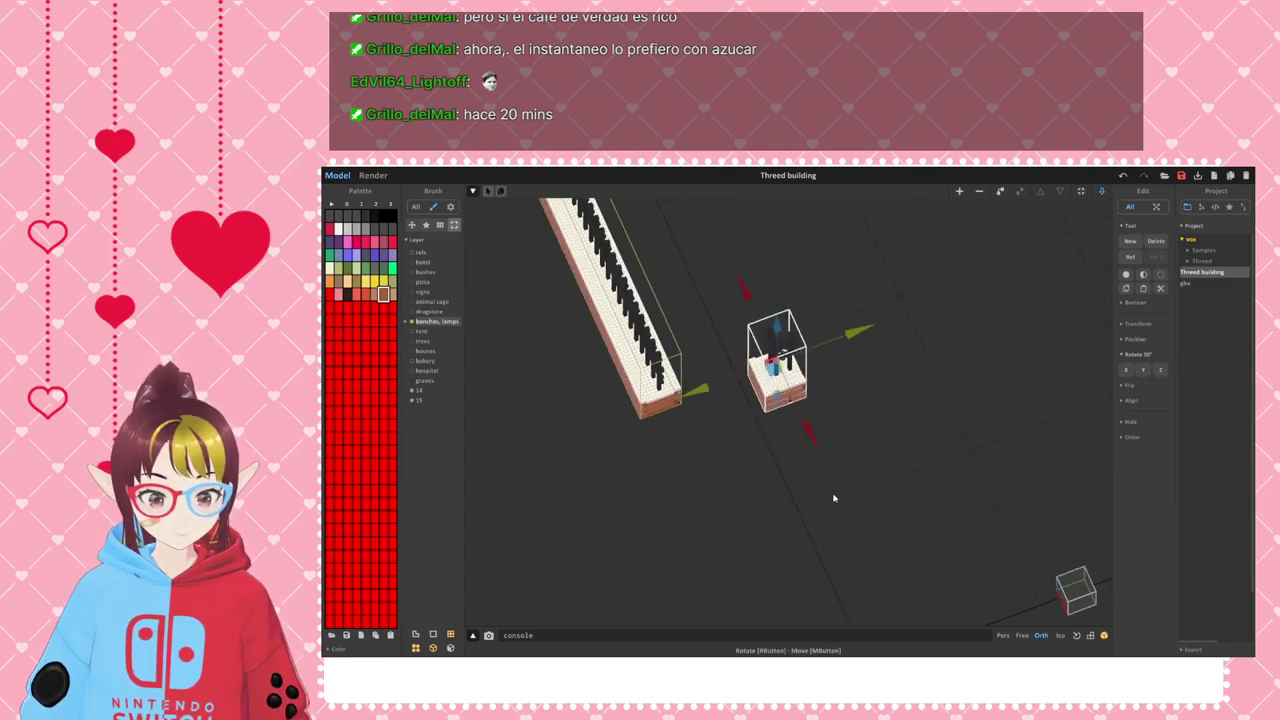
{"action": "left_click", "coordinate": [1078, 582]}
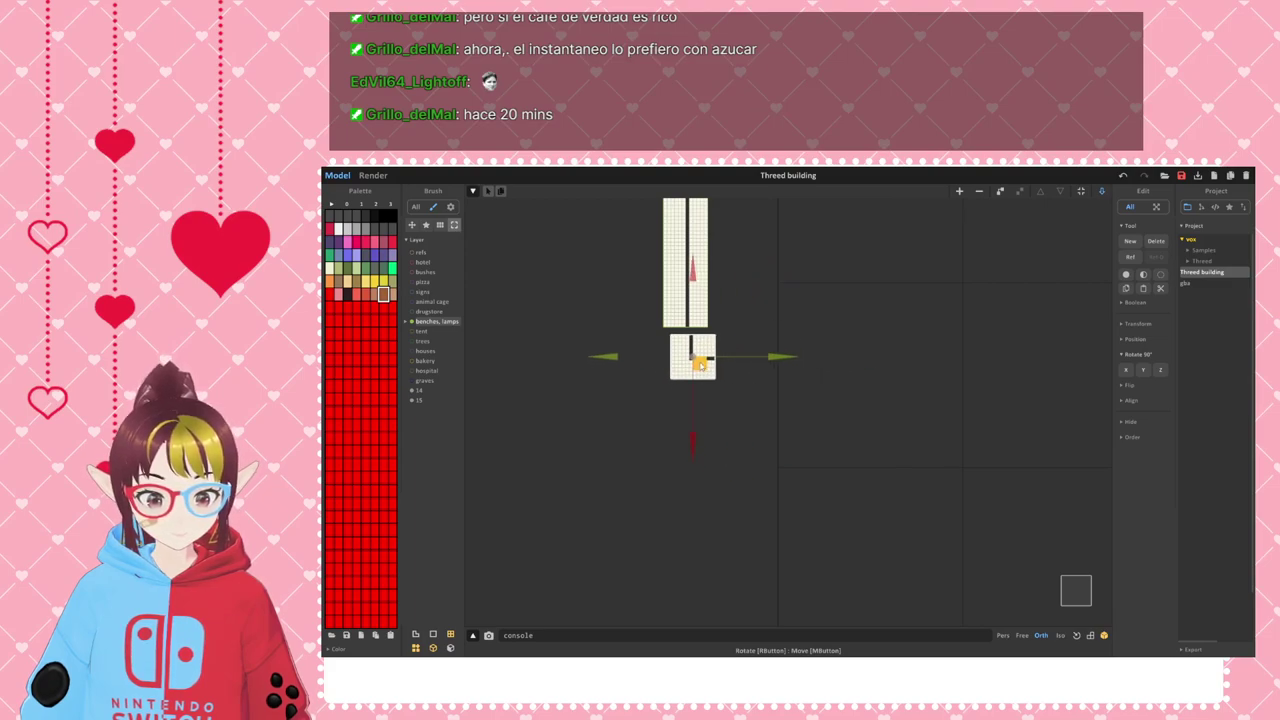
{"action": "right_click_drag", "start_coordinate": [700, 364], "coordinate": [718, 347]}
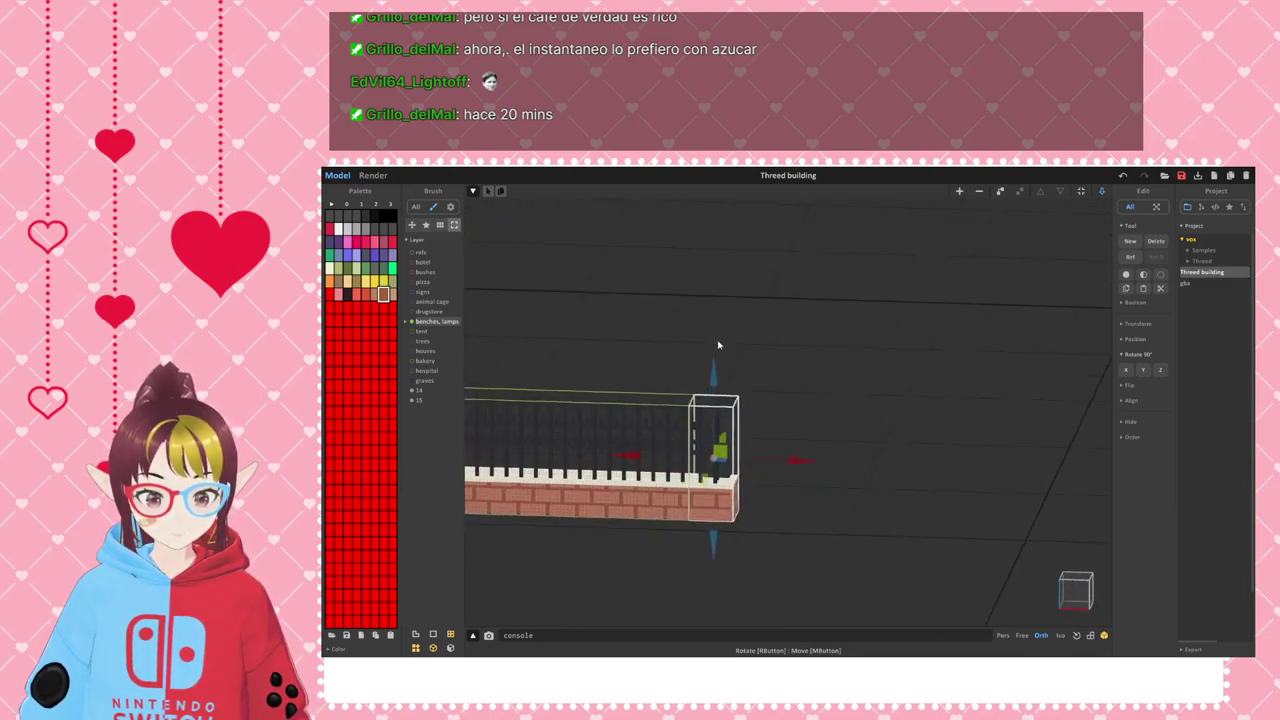
- Examine from the side and from above how the corner piece's bricks and fence meet the long wall
{"action": "scroll", "coordinate": [718, 345], "scroll_direction": "up", "scroll_amount": 5}
{"action": "right_click_drag", "start_coordinate": [760, 453], "coordinate": [705, 436]}
{"action": "middle_click_drag", "start_coordinate": [705, 436], "coordinate": [730, 430]}
{"action": "scroll", "coordinate": [730, 430], "scroll_direction": "up", "scroll_amount": 2}
{"action": "middle_click_drag", "start_coordinate": [494, 450], "coordinate": [689, 420]}
{"action": "scroll", "coordinate": [689, 420], "scroll_direction": "up", "scroll_amount": 1}
{"action": "right_click_drag", "start_coordinate": [688, 420], "coordinate": [735, 453]}
{"action": "right_click_drag", "start_coordinate": [815, 458], "coordinate": [855, 509]}
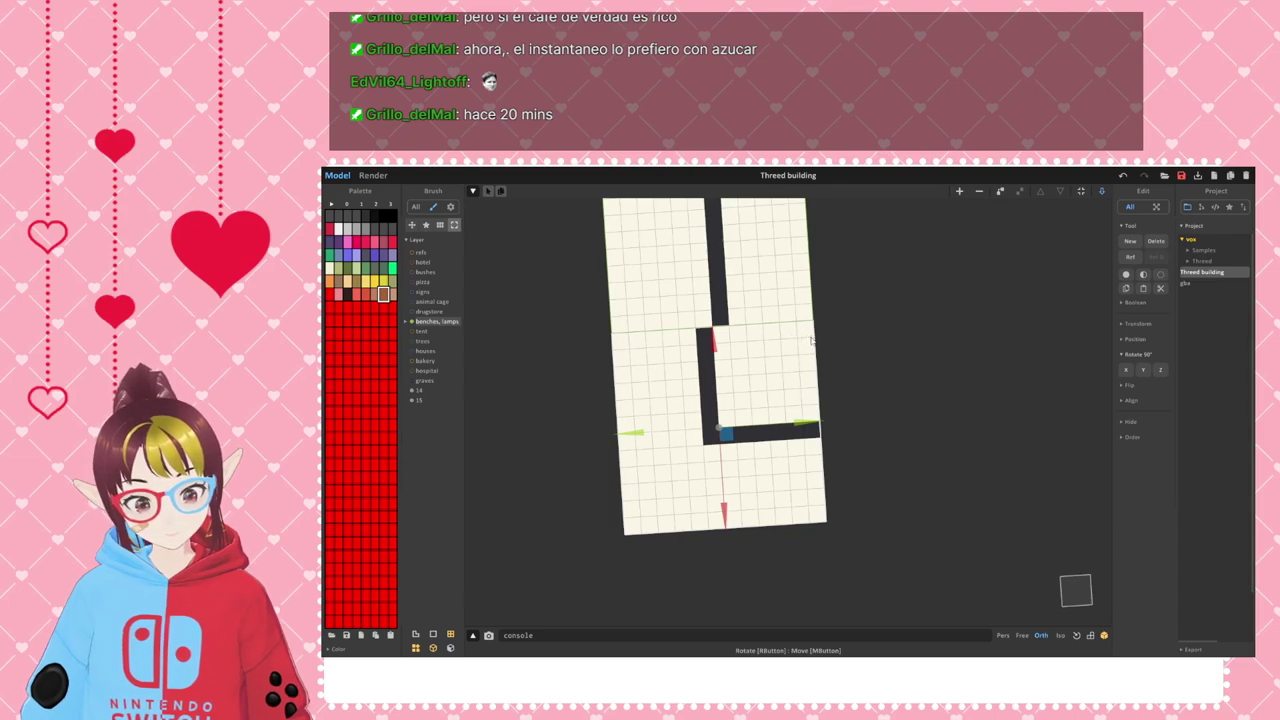
{"action": "right_click_drag", "start_coordinate": [811, 336], "coordinate": [807, 454]}
{"action": "scroll", "coordinate": [807, 458], "scroll_direction": "up", "scroll_amount": 3}
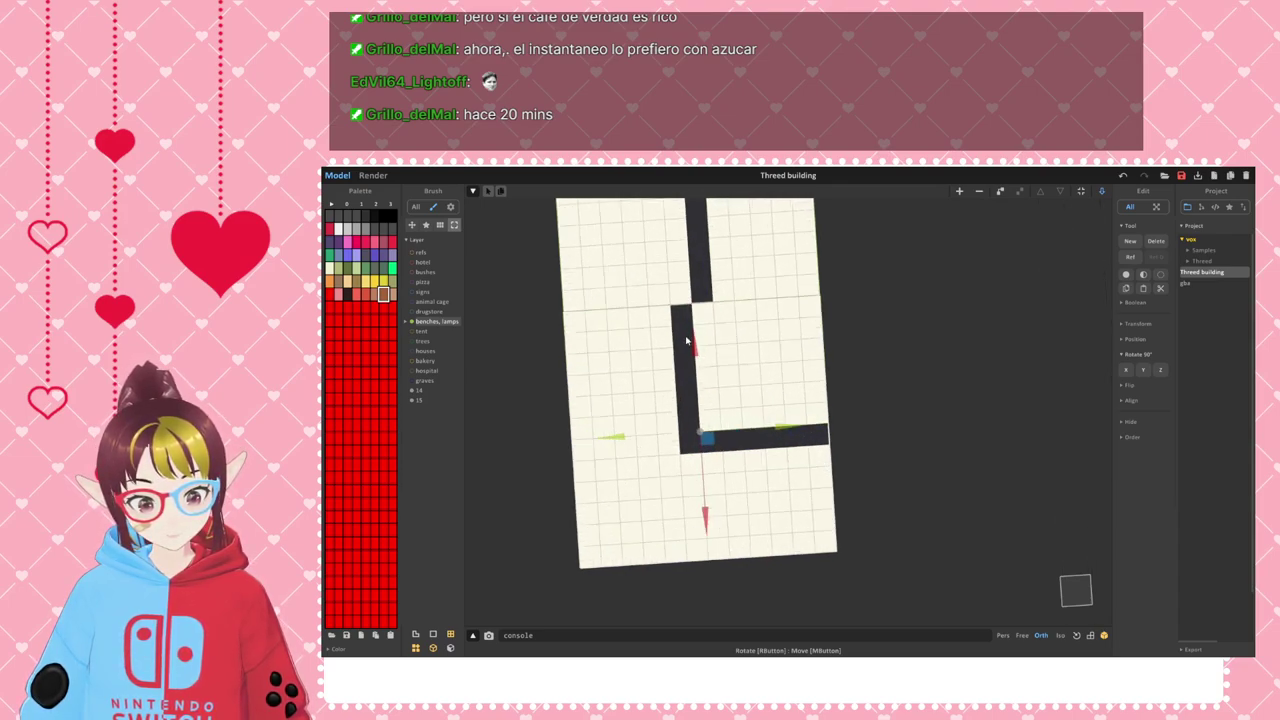
{"action": "middle_click_drag", "start_coordinate": [670, 334], "coordinate": [708, 359]}
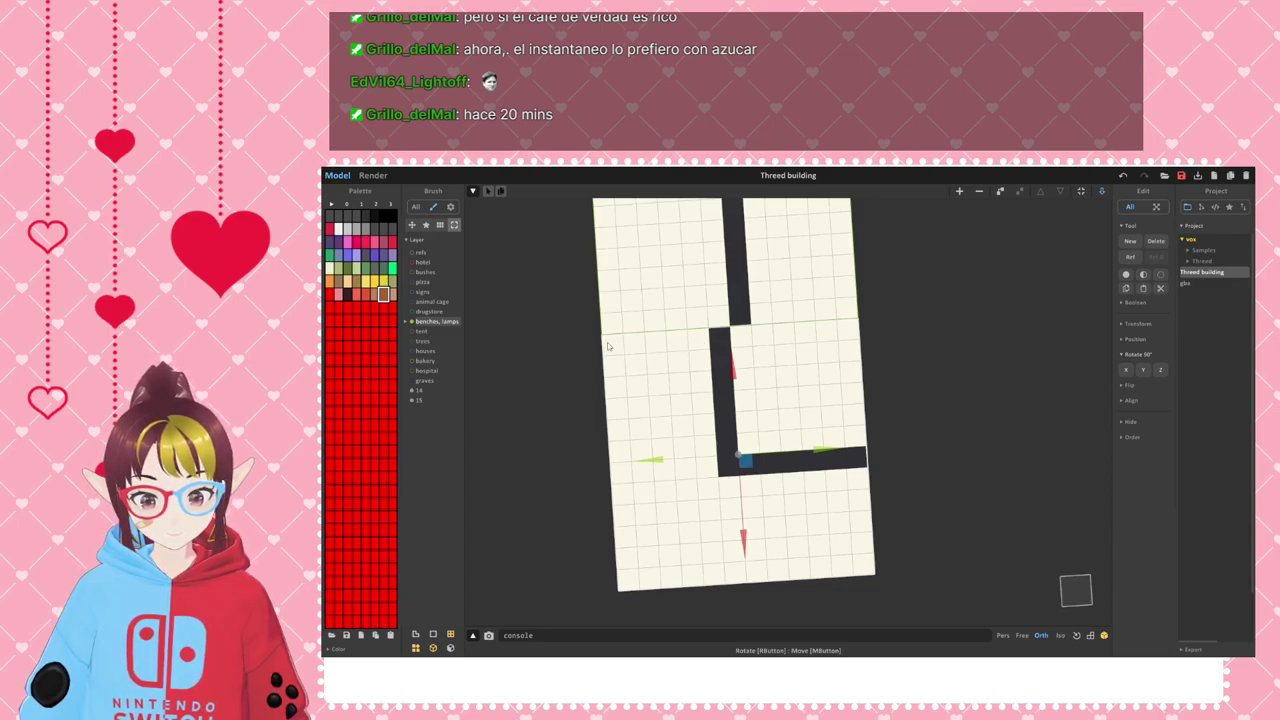
{"action": "right_click_drag", "start_coordinate": [828, 478], "coordinate": [866, 469]}
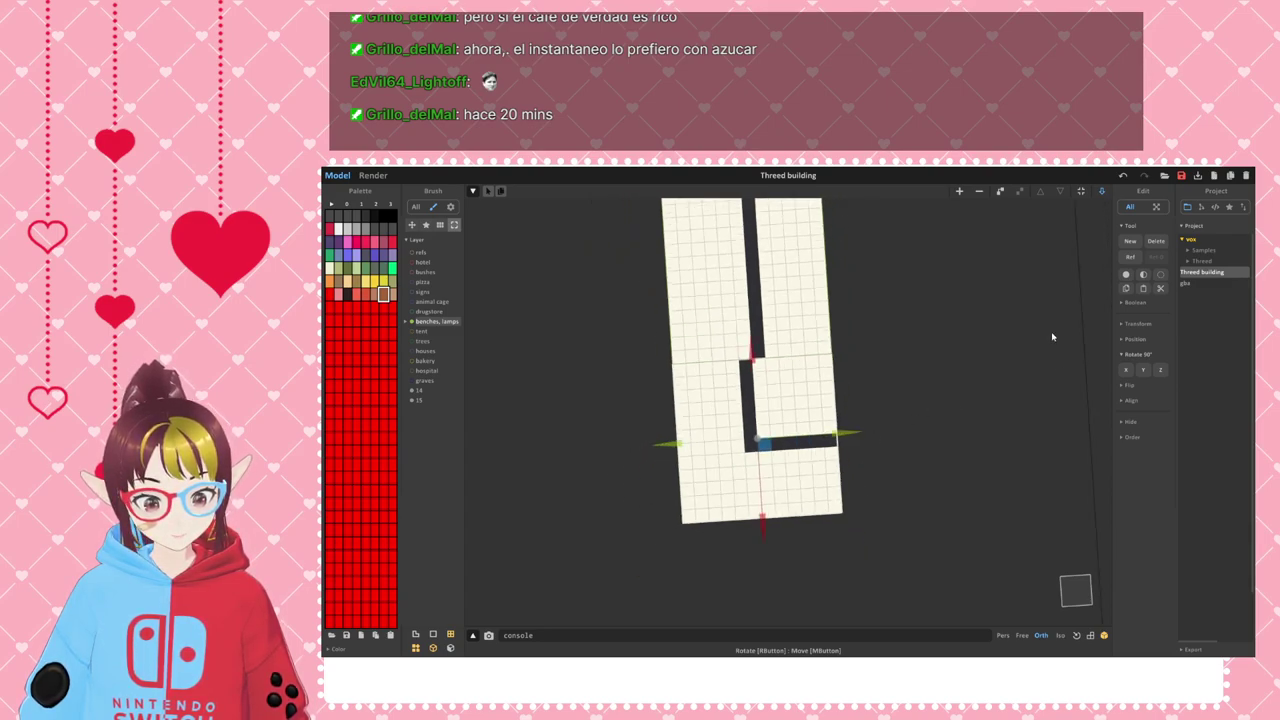
- Try rotating the corner piece in 90° turns about the Z axis to line its fence up with the long wall's
{"action": "left_click", "coordinate": [1160, 370]}
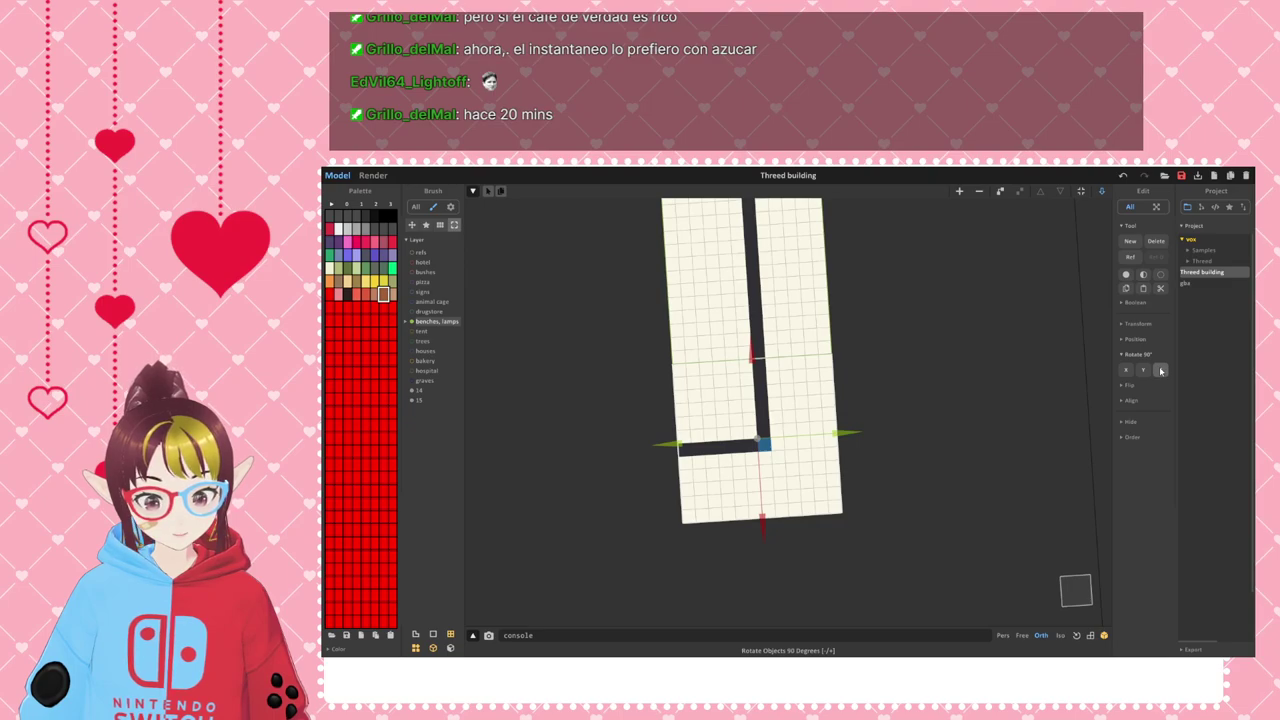
{"action": "left_click", "coordinate": [1160, 370]}
{"action": "left_click", "coordinate": [1160, 370]}
- Open the narrow end piece at the long wall's far end for voxel editing and enlarge its volume to 5 13 32
{"action": "scroll", "coordinate": [851, 369], "scroll_direction": "down", "scroll_amount": 3}
{"action": "middle_click_drag", "start_coordinate": [797, 310], "coordinate": [816, 398]}
{"action": "scroll", "coordinate": [851, 457], "scroll_direction": "down", "scroll_amount": 6}
{"action": "right_click_drag", "start_coordinate": [858, 453], "coordinate": [896, 503]}
{"action": "right_click_drag", "start_coordinate": [826, 412], "coordinate": [797, 314]}
{"action": "middle_click_drag", "start_coordinate": [807, 227], "coordinate": [820, 368]}
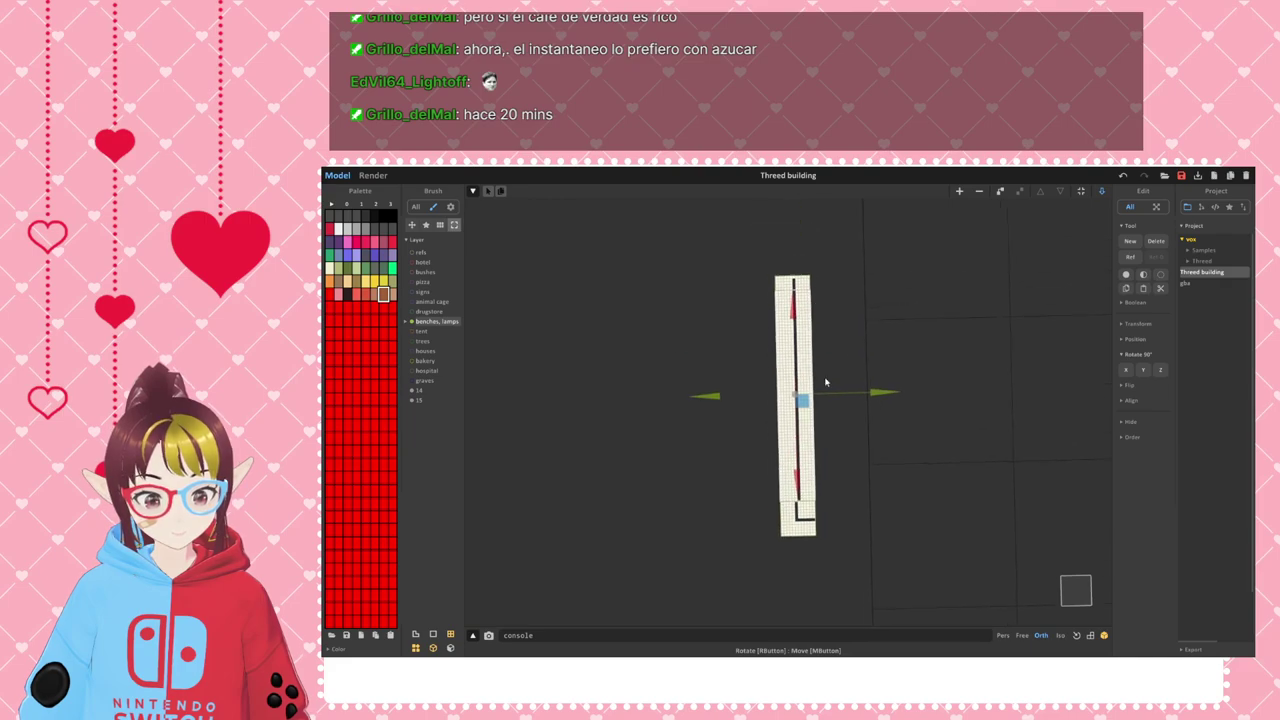
{"action": "key", "text": "Tab"}
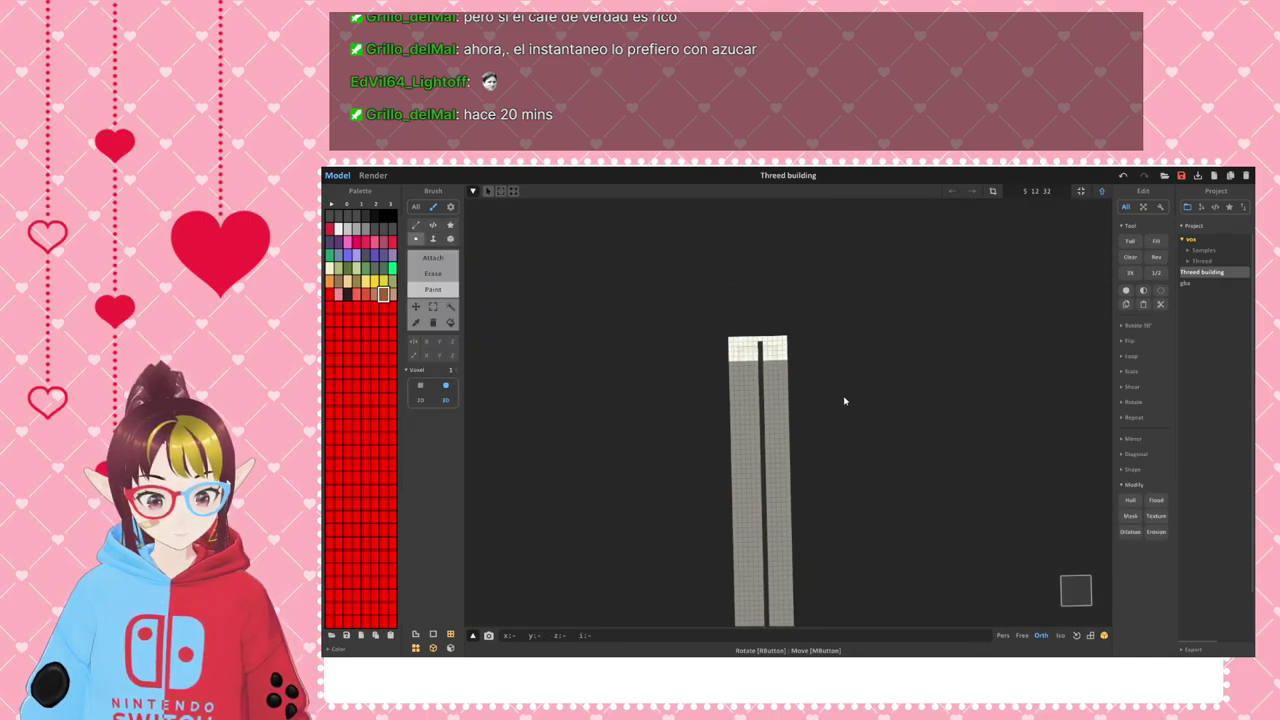
{"action": "scroll", "coordinate": [844, 401], "scroll_direction": "up", "scroll_amount": 5}
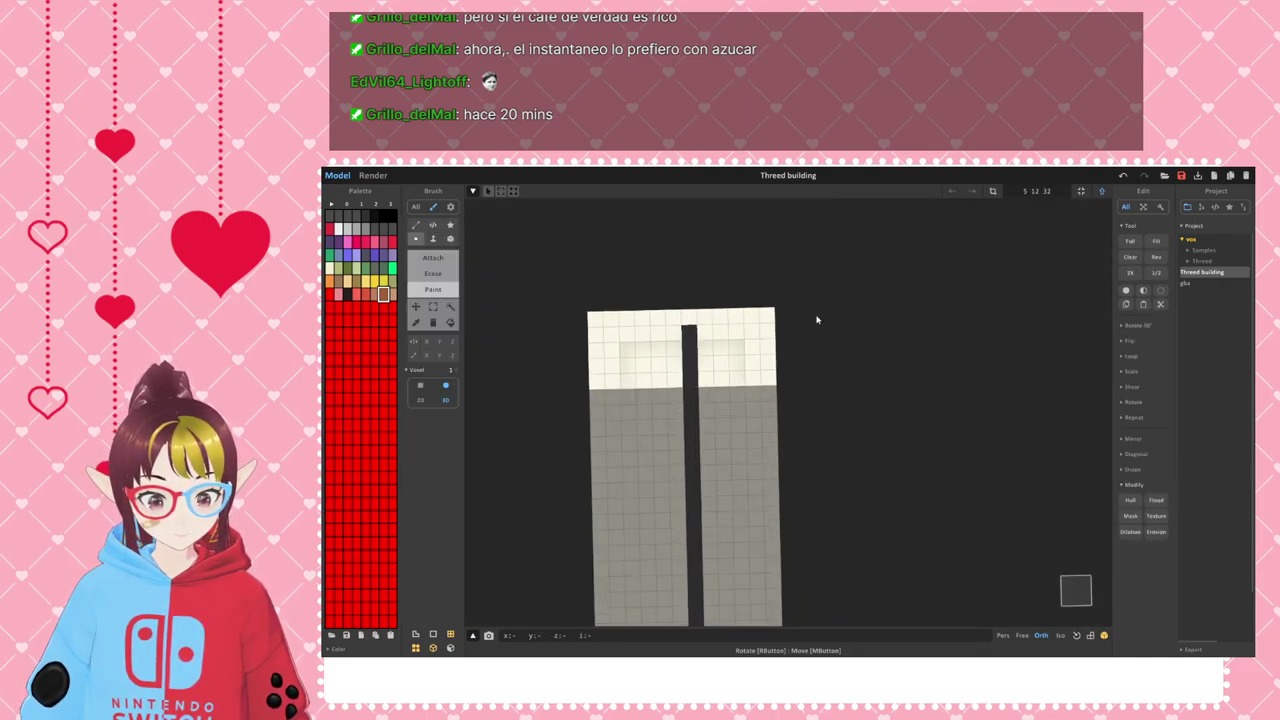
{"action": "right_click_drag", "start_coordinate": [846, 335], "coordinate": [826, 342]}
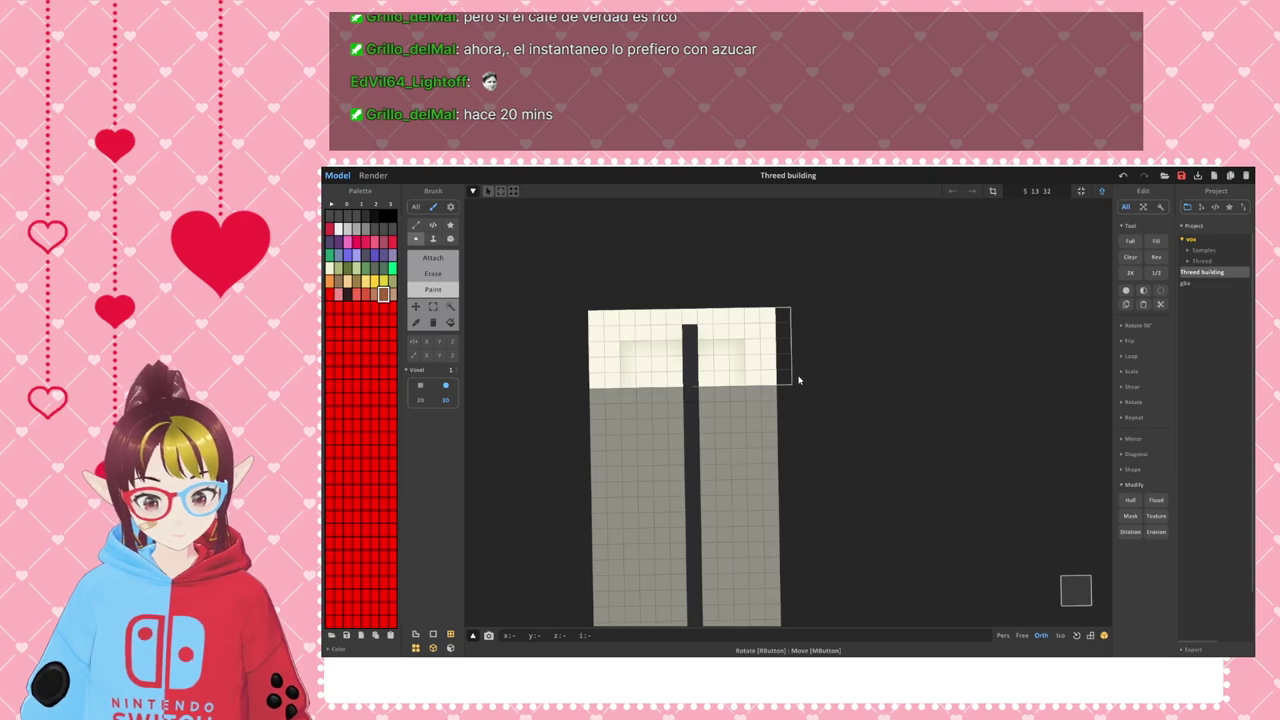
{"action": "scroll", "coordinate": [775, 378], "scroll_direction": "up", "scroll_amount": 1}
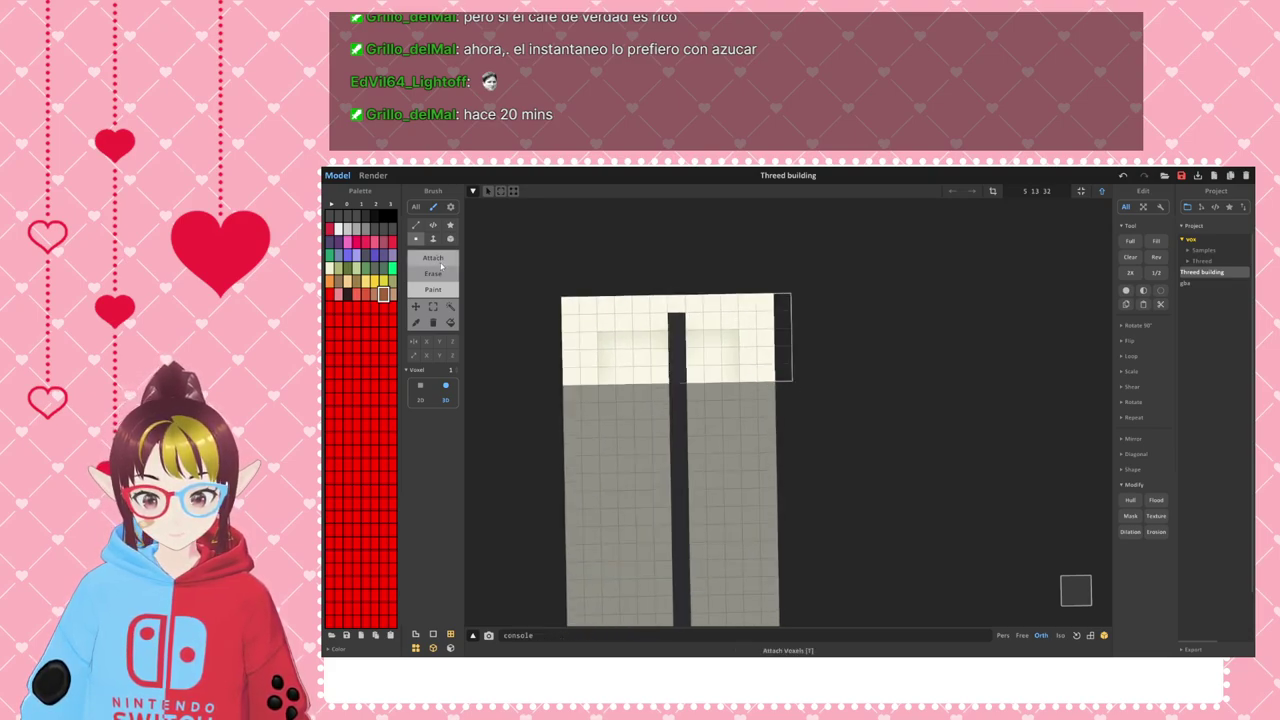
- Select the half of the end piece on one side of the fence and move it one voxel outward
{"action": "left_click", "coordinate": [433, 306]}
{"action": "mouse_move", "coordinate": [848, 414]}
{"action": "left_mouse_down"}
{"action": "mouse_move", "coordinate": [772, 290]}
{"action": "mouse_move", "coordinate": [694, 290]}
{"action": "left_mouse_up"}
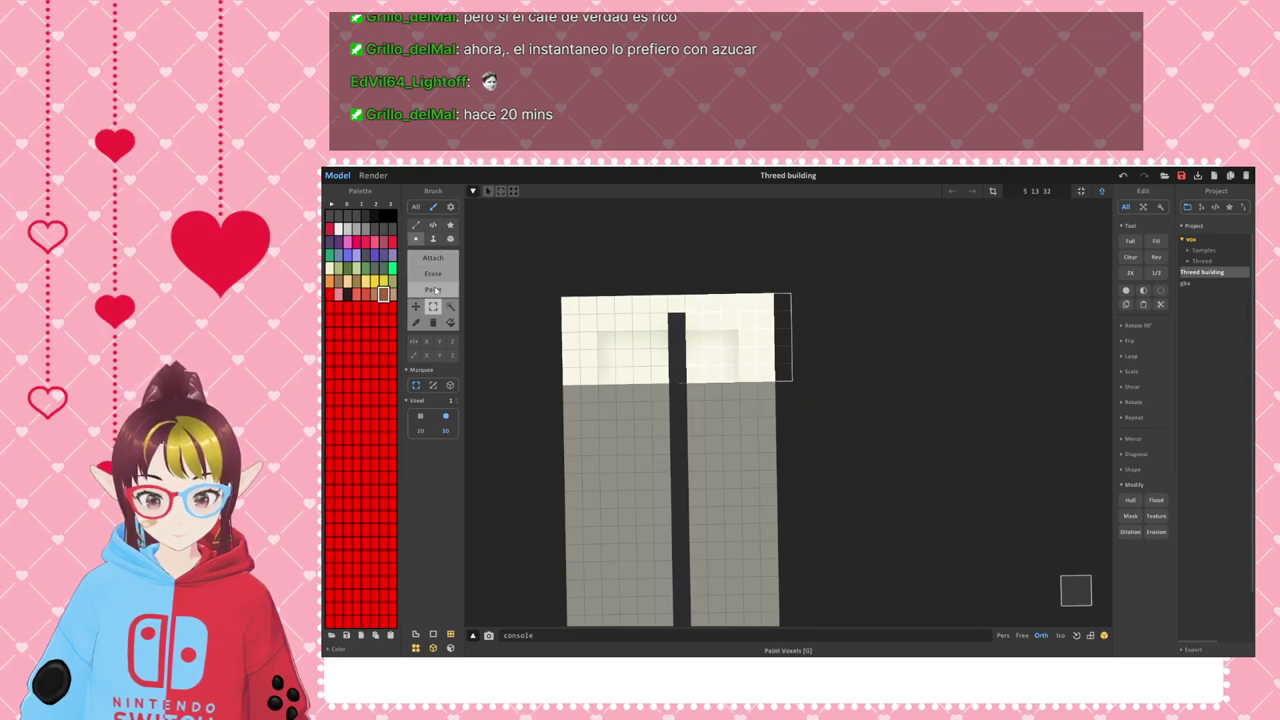
{"action": "left_click", "coordinate": [415, 306]}
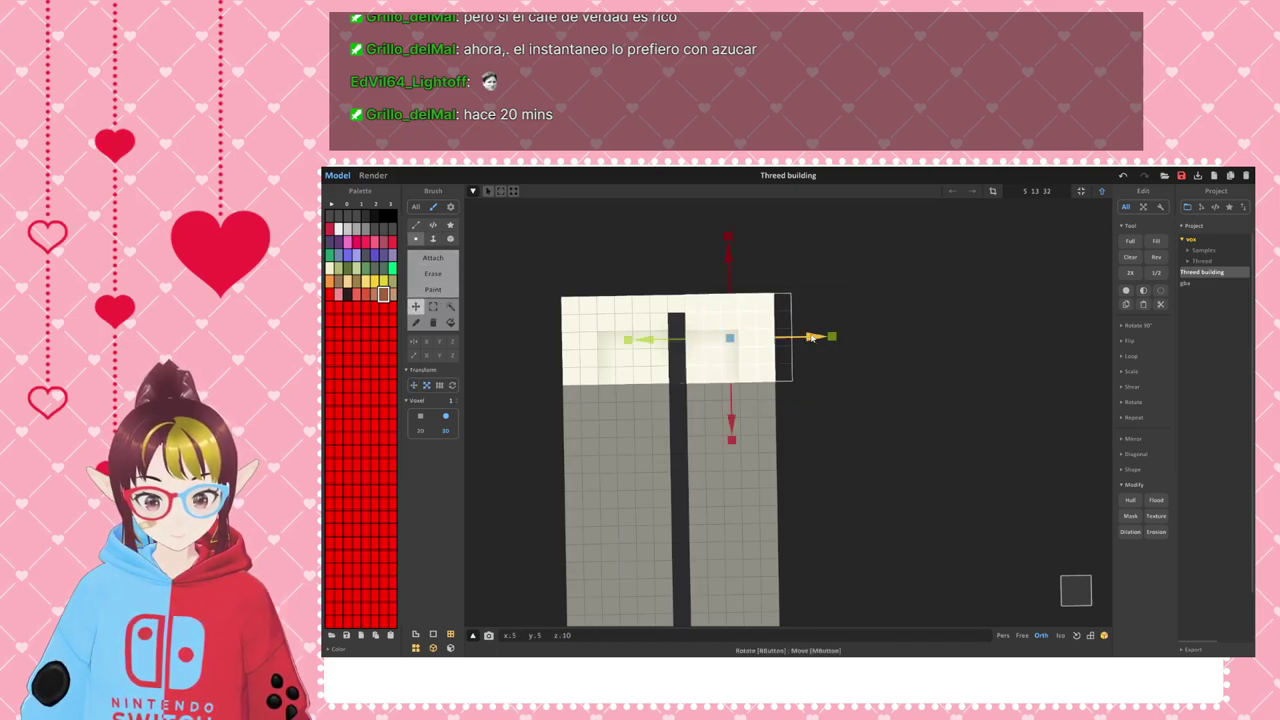
{"action": "left_click_drag", "start_coordinate": [810, 337], "coordinate": [830, 338]}
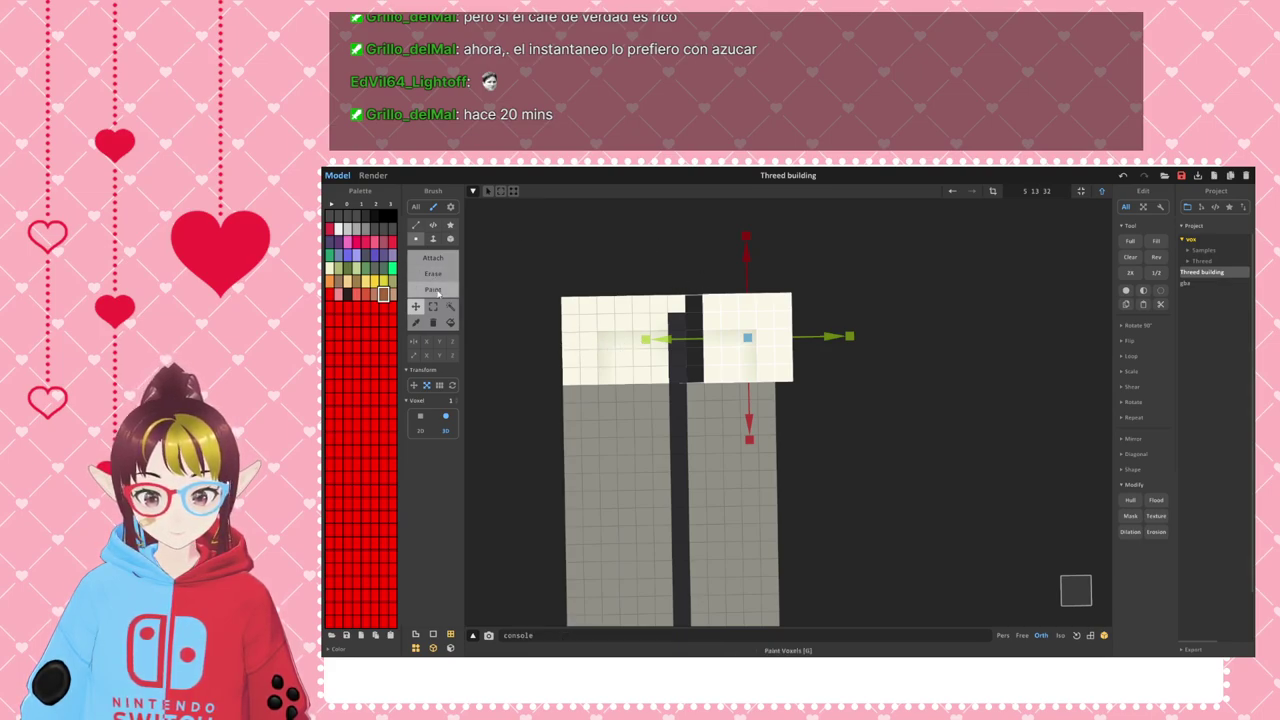
- Select the voxels beside the end piece's fence, extend them to close the gap, and leave voxel editing
{"action": "left_click", "coordinate": [433, 306]}
{"action": "left_click_drag", "start_coordinate": [703, 277], "coordinate": [748, 386]}
{"action": "key", "text": "t"}
{"action": "left_click_drag", "start_coordinate": [645, 342], "coordinate": [608, 344]}
{"action": "right_click_drag", "start_coordinate": [628, 349], "coordinate": [741, 440]}
{"action": "scroll", "coordinate": [742, 441], "scroll_direction": "down", "scroll_amount": 1}
{"action": "middle_click_drag", "start_coordinate": [886, 417], "coordinate": [824, 385]}
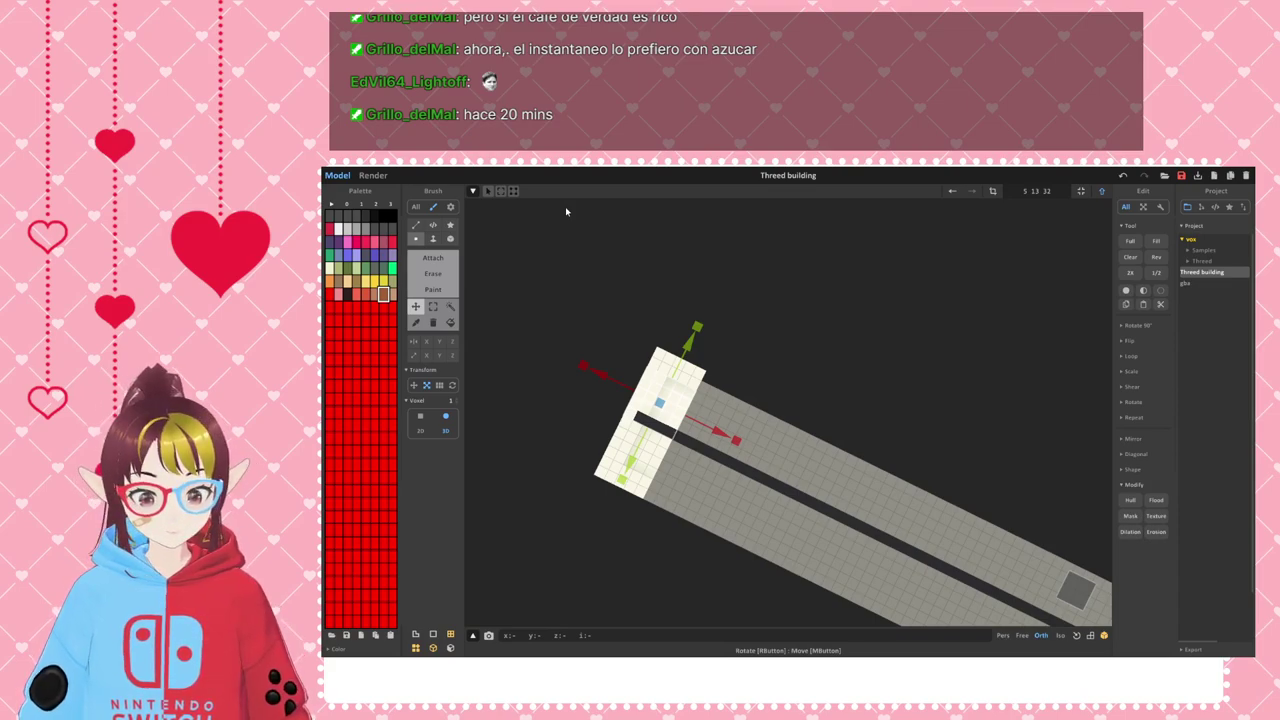
{"action": "scroll", "coordinate": [784, 266], "scroll_direction": "up", "scroll_amount": 1}
{"action": "key", "text": "Tab"}
{"action": "scroll", "coordinate": [800, 476], "scroll_direction": "down", "scroll_amount": 2}
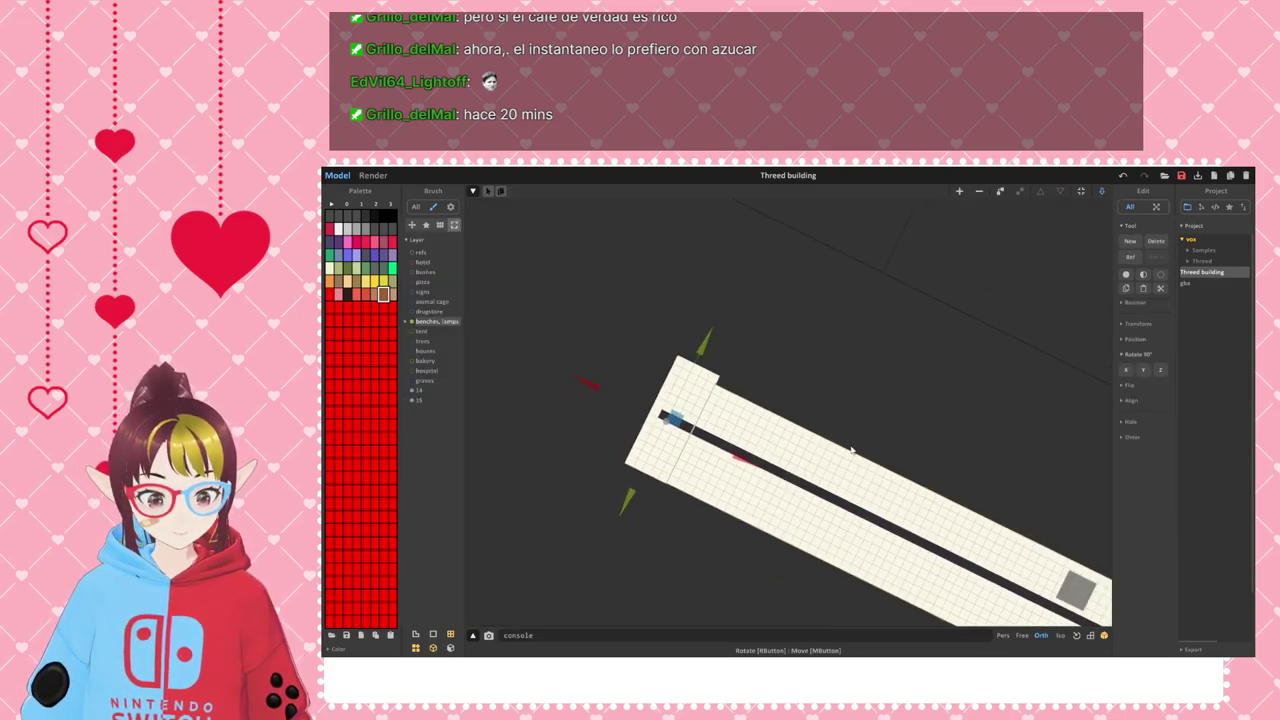
- Open the long wall for voxel editing and enlarge its volume to 73 13 32
{"action": "middle_click_drag", "start_coordinate": [938, 503], "coordinate": [734, 428]}
{"action": "left_click", "coordinate": [733, 427]}
{"action": "right_click_drag", "start_coordinate": [932, 431], "coordinate": [875, 449]}
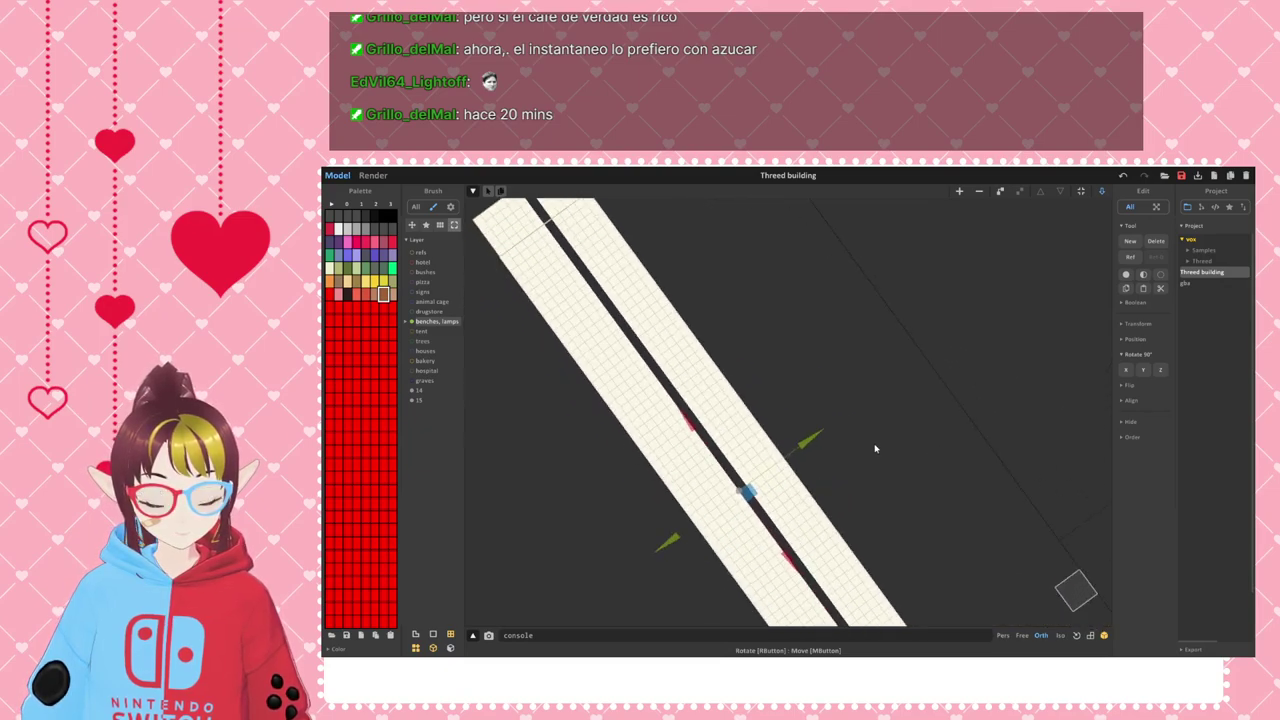
{"action": "key", "text": "Tab"}
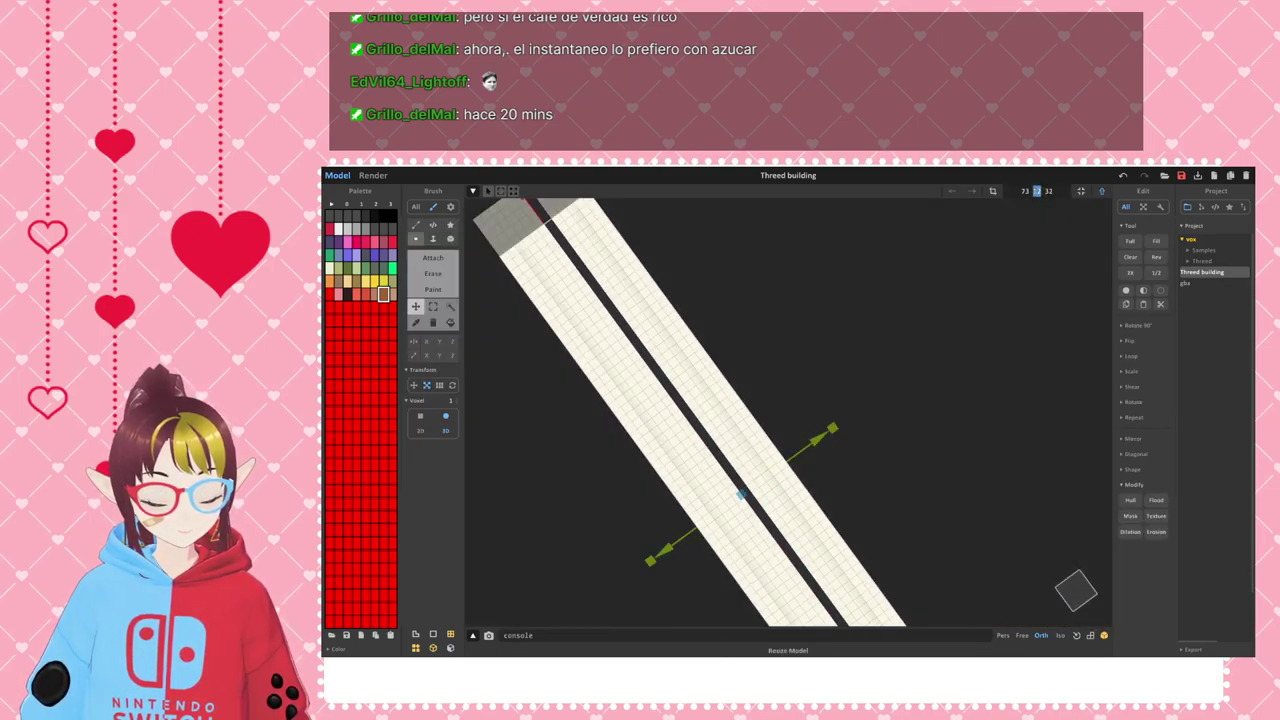
{"action": "key", "text": "Return"}
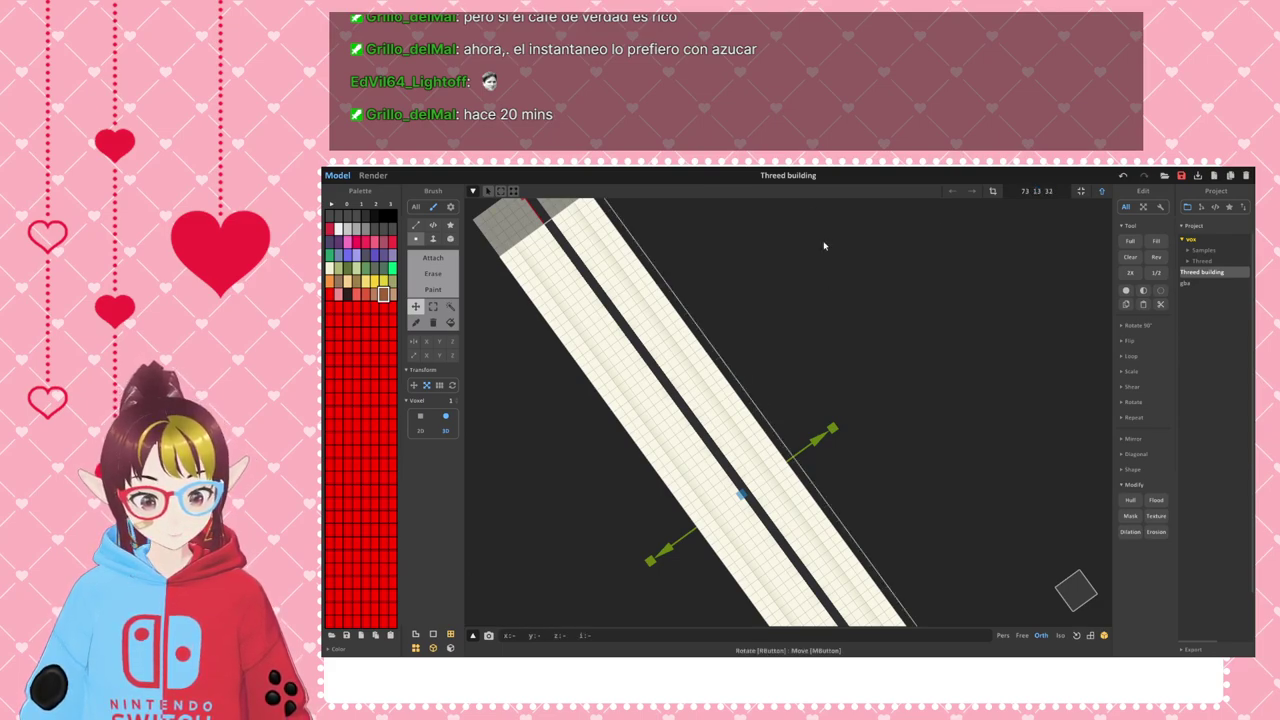
{"action": "right_click_drag", "start_coordinate": [1106, 603], "coordinate": [873, 412]}
{"action": "middle_click_drag", "start_coordinate": [873, 412], "coordinate": [812, 451]}
{"action": "scroll", "coordinate": [814, 508], "scroll_direction": "up", "scroll_amount": 3}
{"action": "right_click_drag", "start_coordinate": [812, 452], "coordinate": [817, 428]}
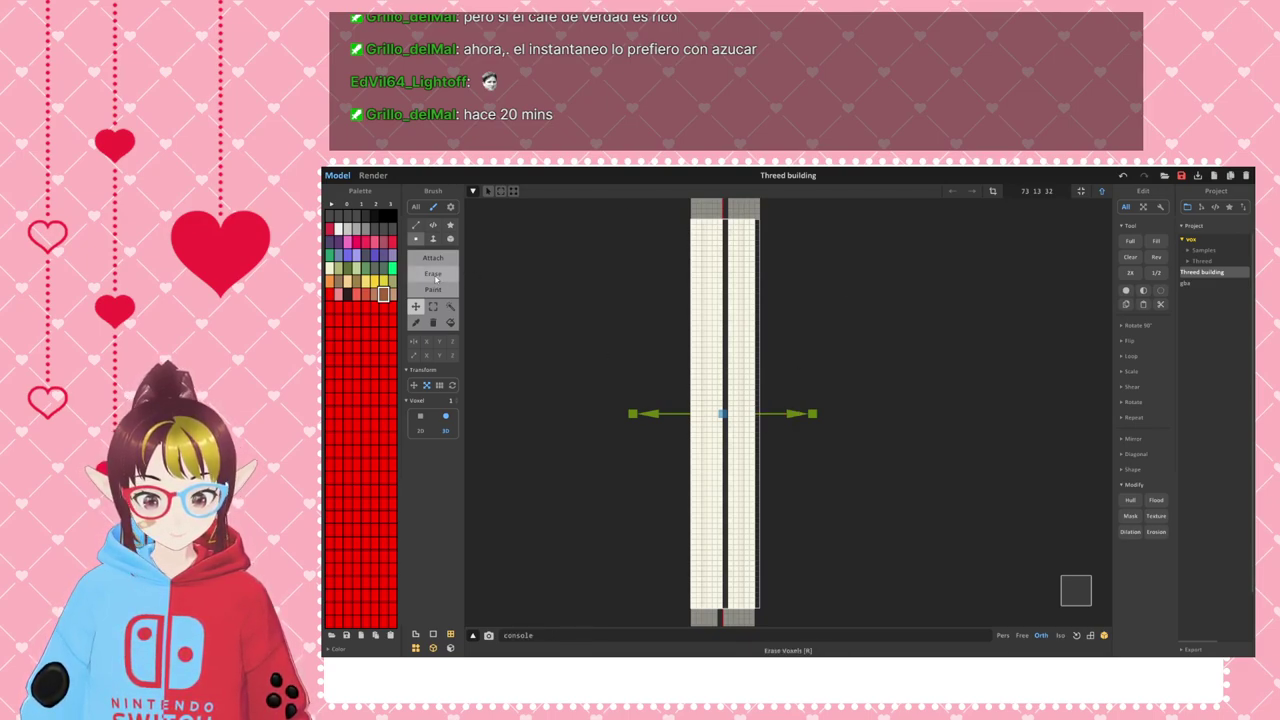
- Select the outer strip of the long wall on one side of its fence and move it one voxel outward
{"action": "left_click", "coordinate": [433, 306]}
{"action": "left_click_drag", "start_coordinate": [822, 215], "coordinate": [729, 621]}
{"action": "left_click_drag", "start_coordinate": [822, 218], "coordinate": [749, 640]}
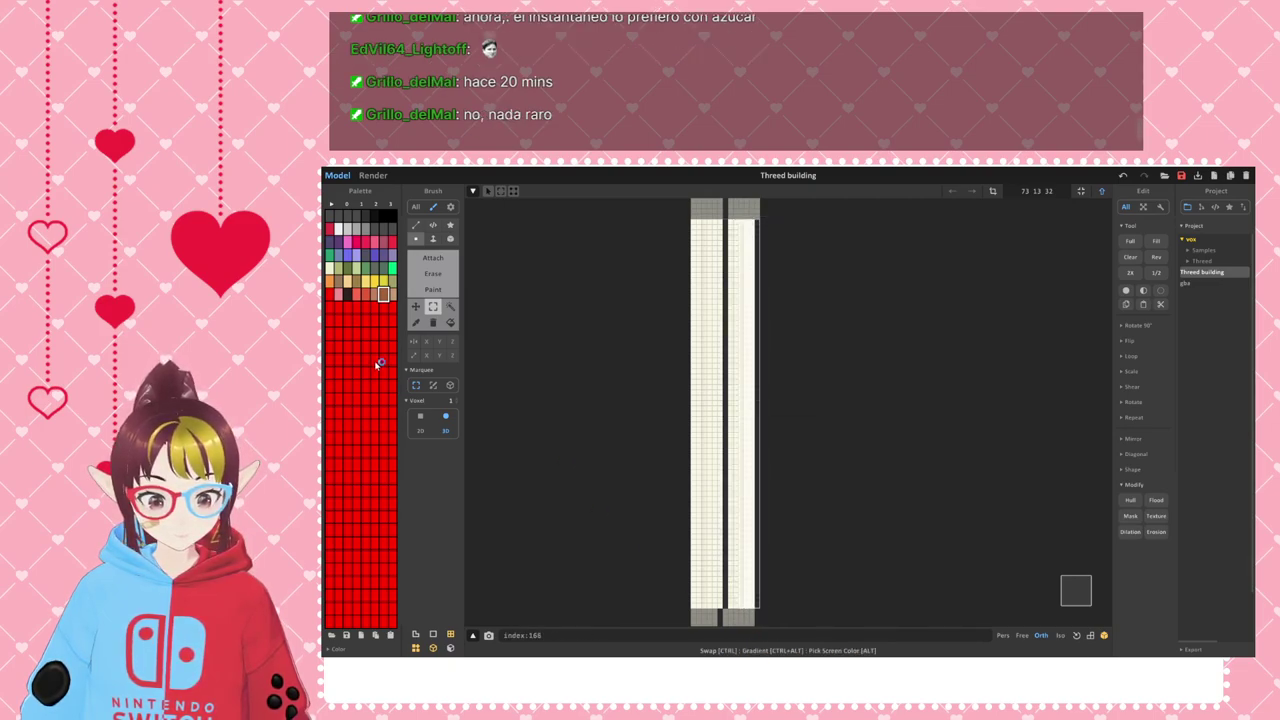
{"action": "left_click", "coordinate": [415, 307]}
{"action": "left_click_drag", "start_coordinate": [801, 414], "coordinate": [816, 412]}
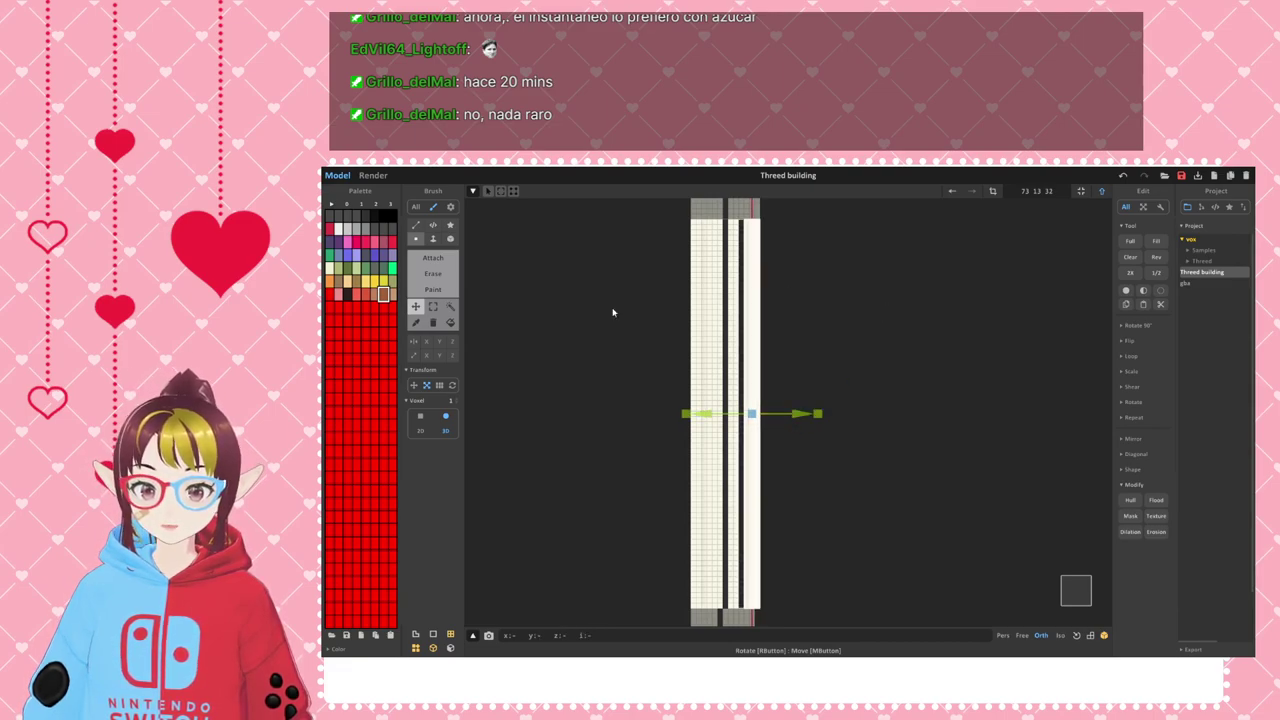
- Select the strip beside the long wall's fence, extend it outward to close the gap, and leave voxel editing
{"action": "left_click", "coordinate": [433, 306]}
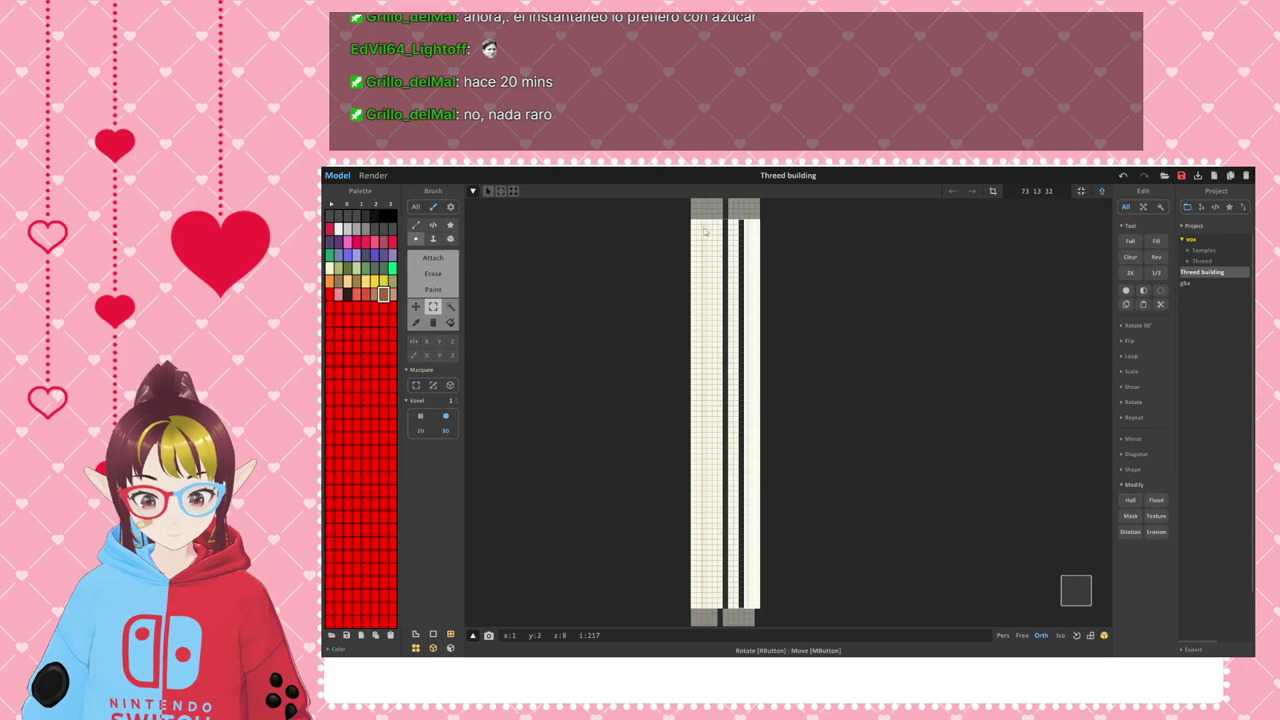
{"action": "left_click_drag", "start_coordinate": [731, 211], "coordinate": [741, 614]}
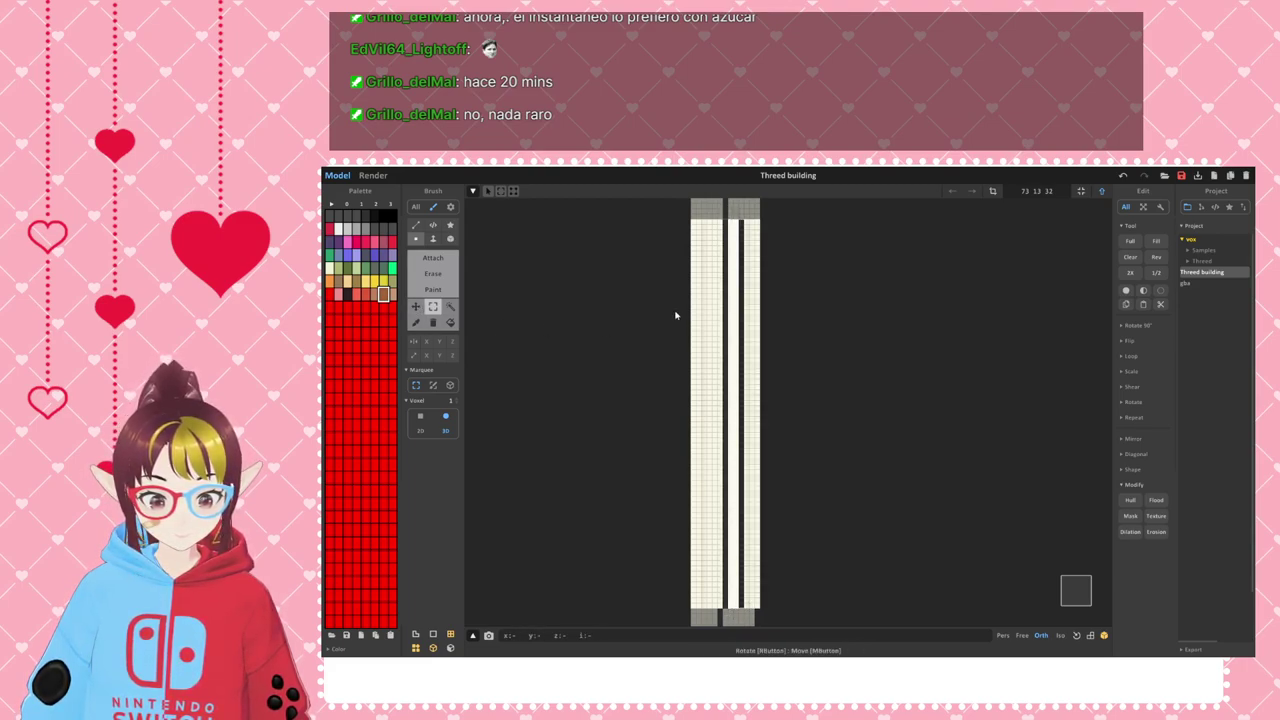
{"action": "scroll", "coordinate": [766, 423], "scroll_direction": "down", "scroll_amount": 4}
{"action": "scroll", "coordinate": [760, 420], "scroll_direction": "up", "scroll_amount": 3}
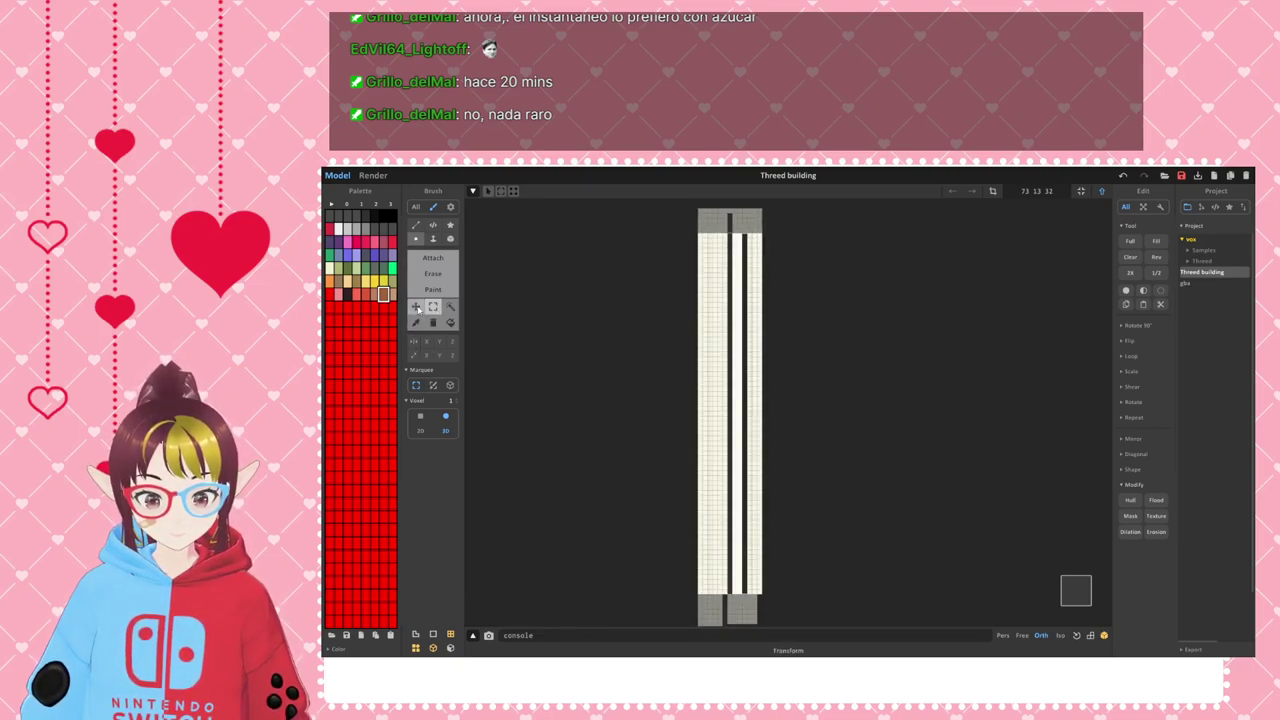
{"action": "left_click", "coordinate": [417, 307]}
{"action": "left_click_drag", "start_coordinate": [801, 413], "coordinate": [809, 413]}
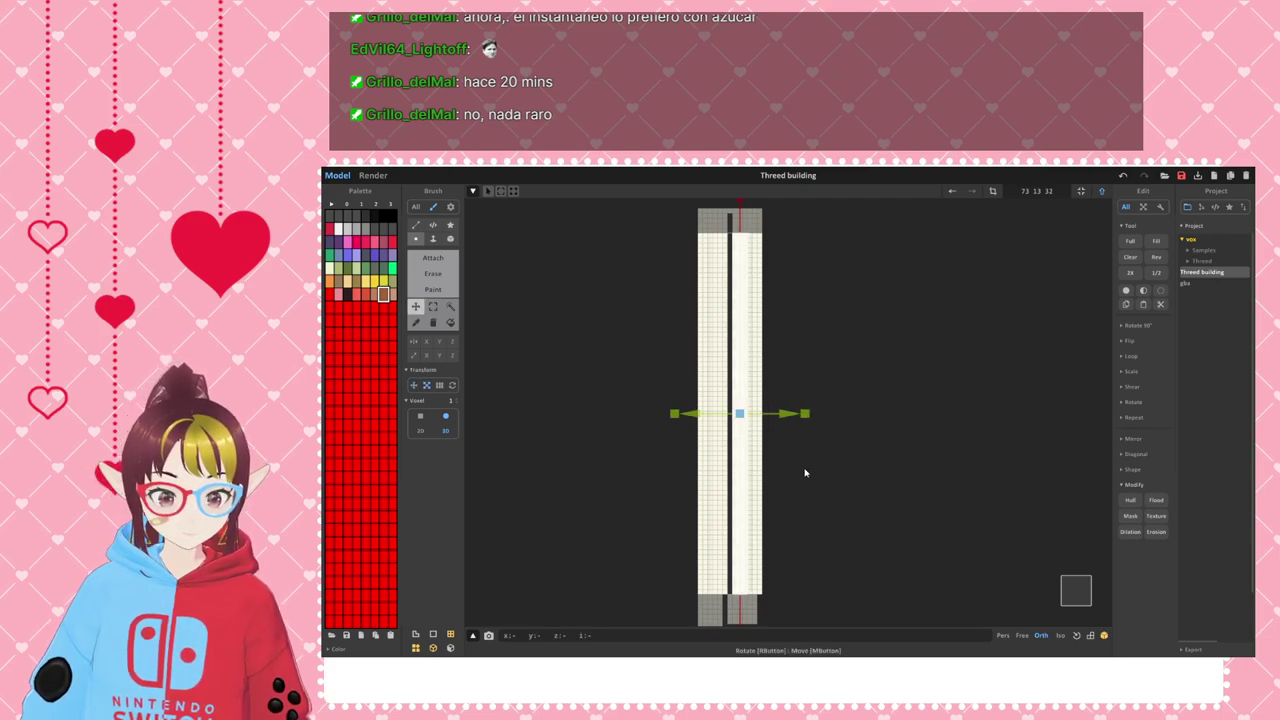
{"action": "key", "text": "Tab"}
- Open the corner piece at the end of the long wall for voxel editing
{"action": "scroll", "coordinate": [817, 463], "scroll_direction": "down", "scroll_amount": 3}
{"action": "middle_click_drag", "start_coordinate": [842, 514], "coordinate": [797, 402]}
{"action": "scroll", "coordinate": [760, 466], "scroll_direction": "up", "scroll_amount": 3}
{"action": "middle_click_drag", "start_coordinate": [700, 455], "coordinate": [728, 403]}
{"action": "scroll", "coordinate": [728, 403], "scroll_direction": "up", "scroll_amount": 4}
{"action": "middle_click_drag", "start_coordinate": [654, 418], "coordinate": [706, 388]}
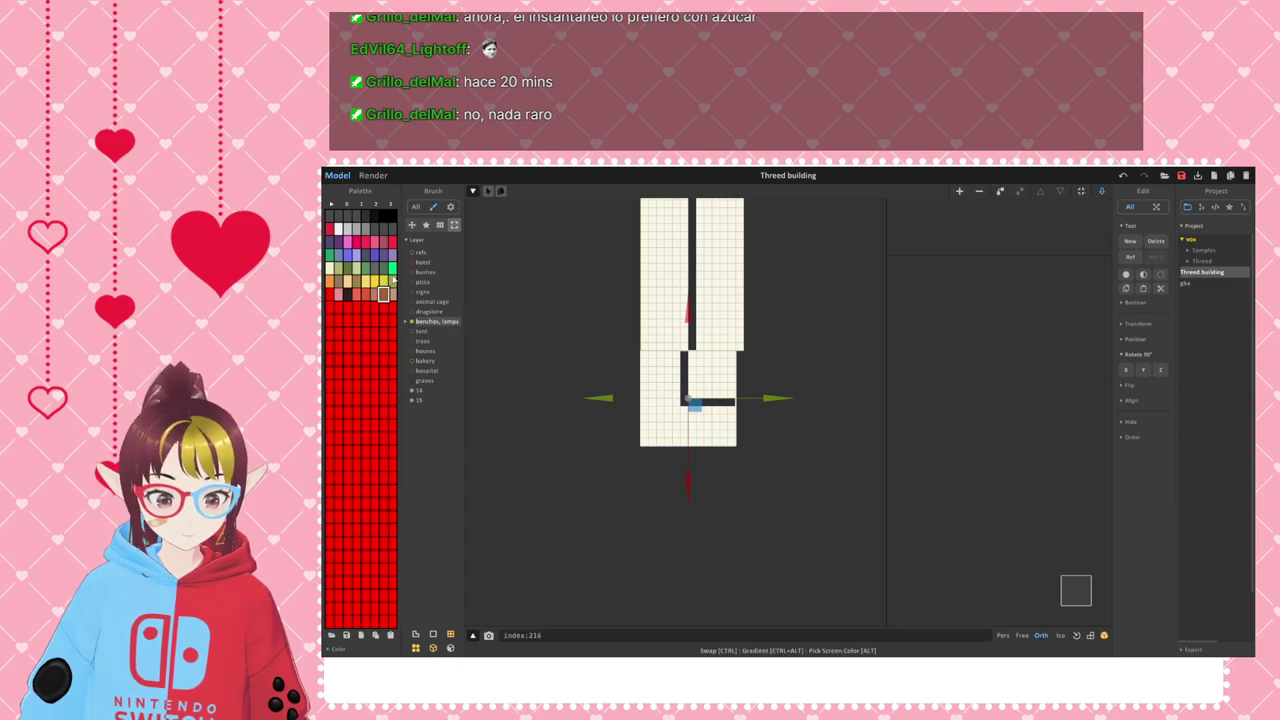
{"action": "key", "text": "Tab"}
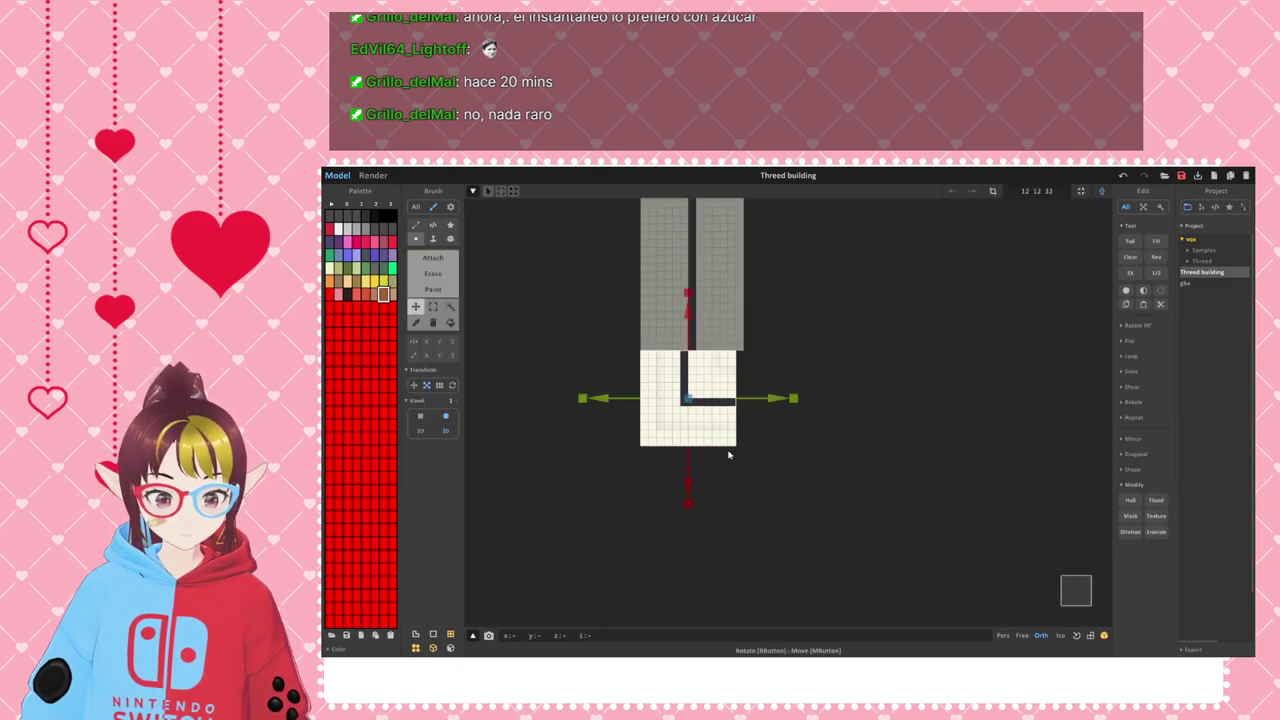
- Carve a one-voxel-wide vertical mortar joint into the middle brick row of the corner piece's end face and fill its recess with brown voxels
{"action": "right_click_drag", "start_coordinate": [726, 454], "coordinate": [766, 357]}
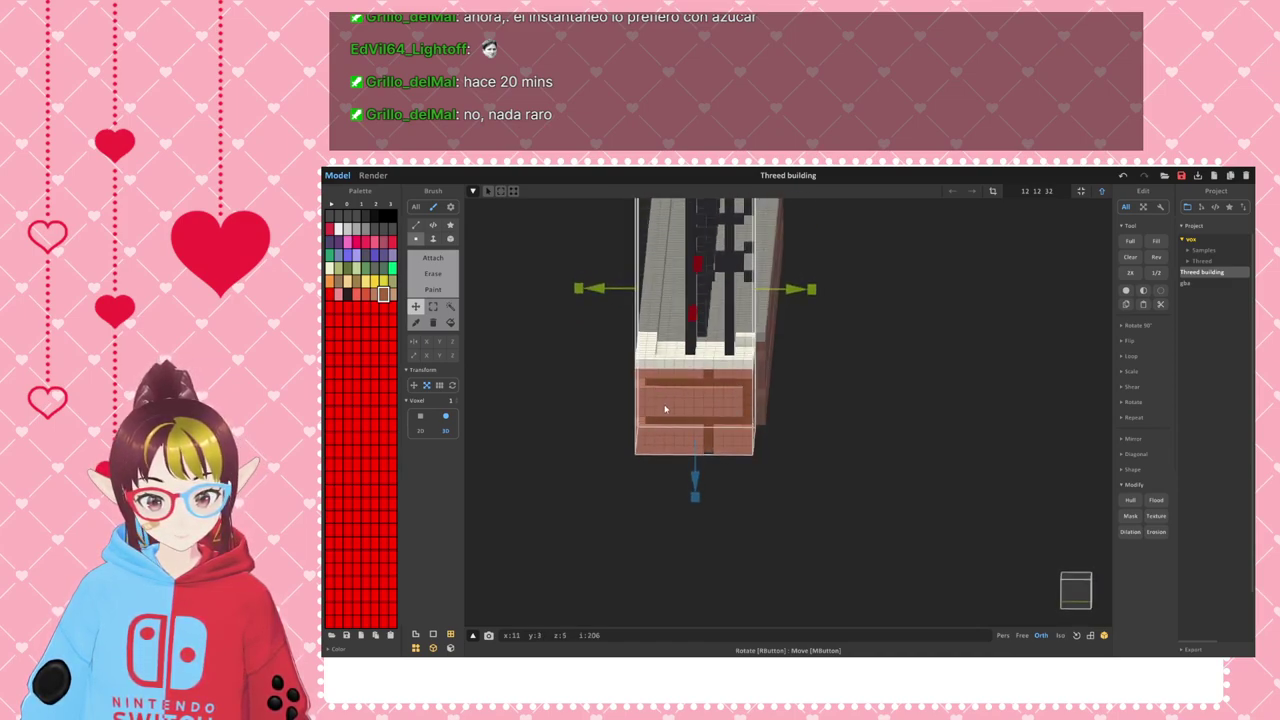
{"action": "scroll", "coordinate": [665, 408], "scroll_direction": "up", "scroll_amount": 3}
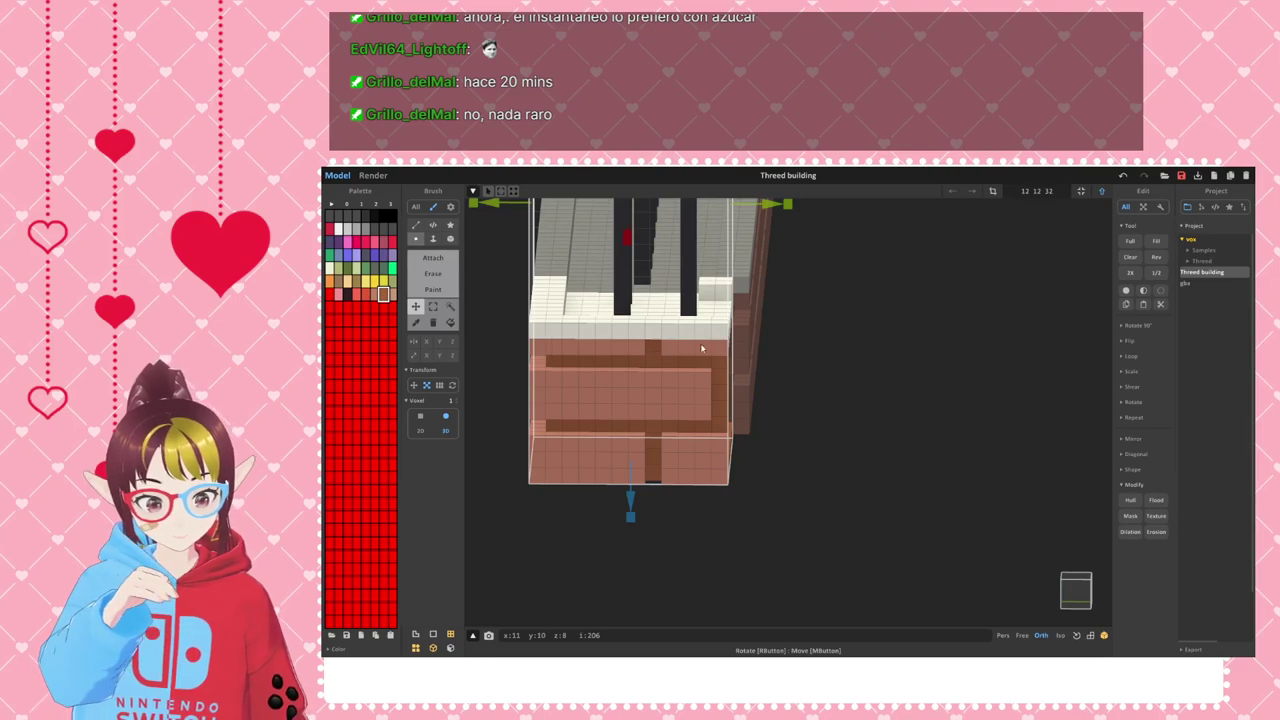
{"action": "scroll", "coordinate": [714, 354], "scroll_direction": "down", "scroll_amount": 2}
{"action": "scroll", "coordinate": [713, 336], "scroll_direction": "down", "scroll_amount": 2}
{"action": "mouse_move", "coordinate": [713, 336]}
{"action": "right_mouse_down"}
{"action": "mouse_move", "coordinate": [730, 343]}
{"action": "mouse_move", "coordinate": [708, 324]}
{"action": "mouse_move", "coordinate": [731, 343]}
{"action": "right_mouse_up"}
{"action": "scroll", "coordinate": [723, 410], "scroll_direction": "up", "scroll_amount": 4}
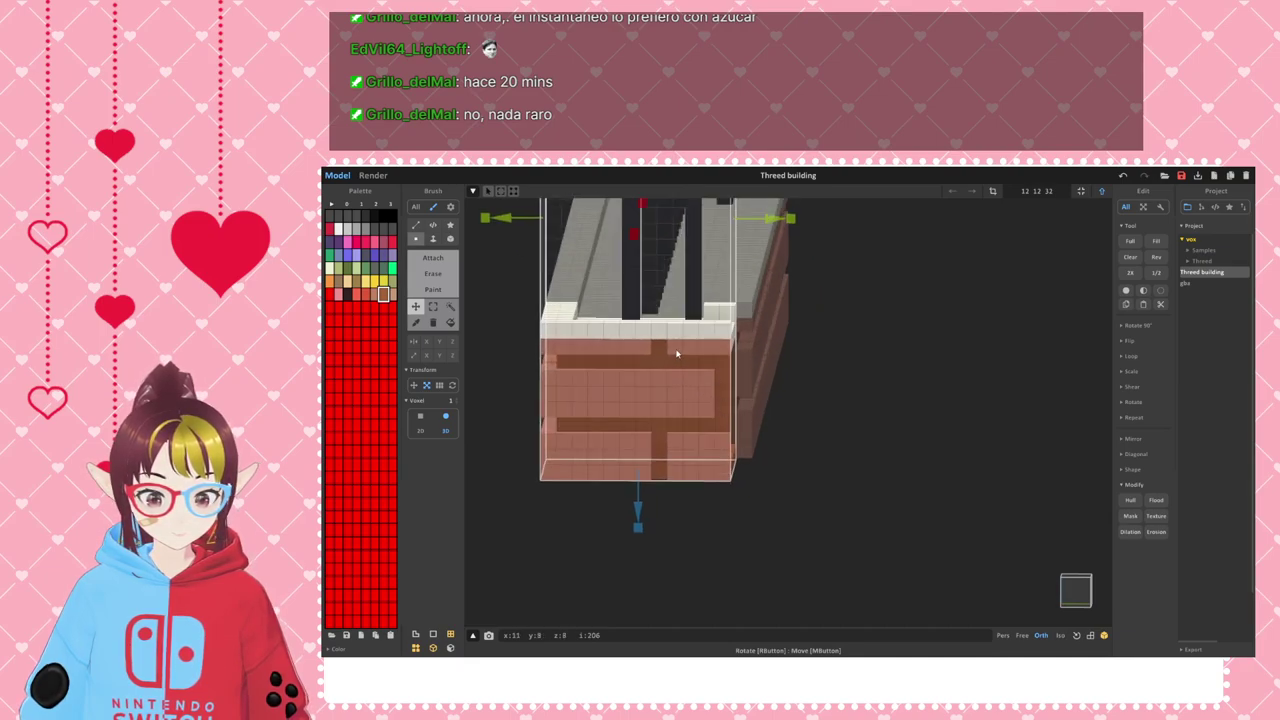
{"action": "right_click_drag", "start_coordinate": [693, 375], "coordinate": [797, 345]}
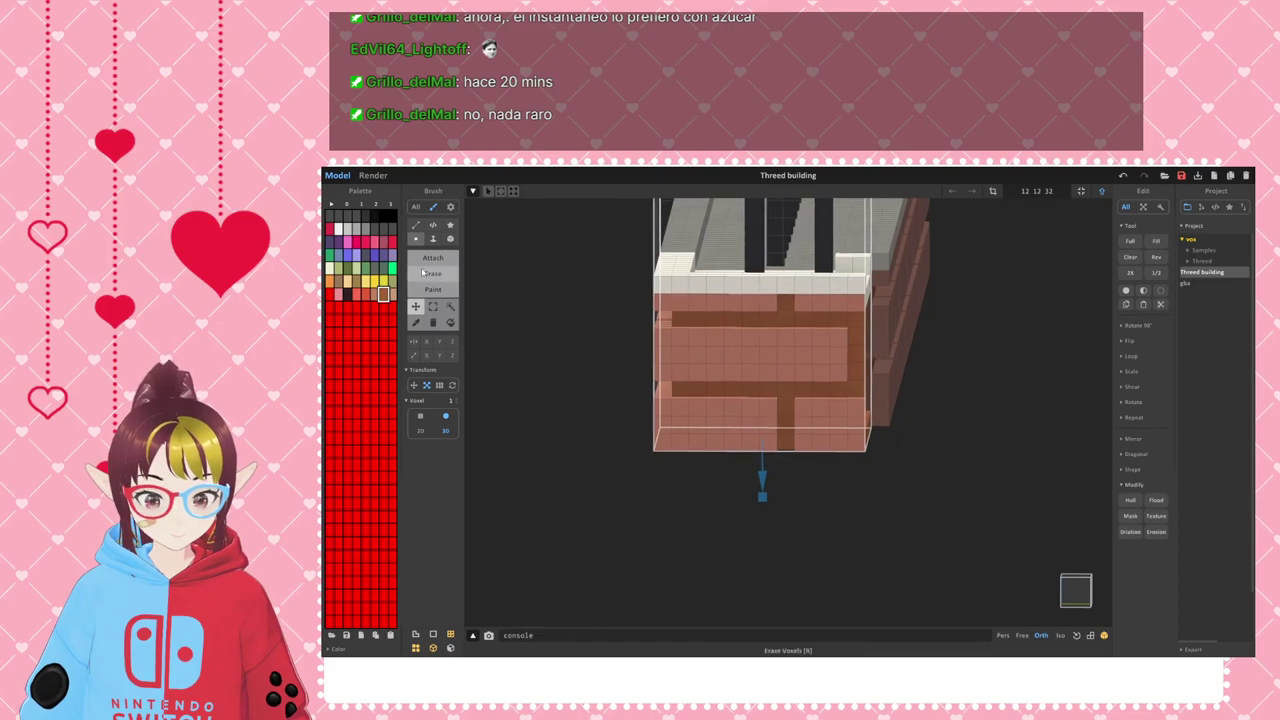
{"action": "left_click", "coordinate": [433, 240]}
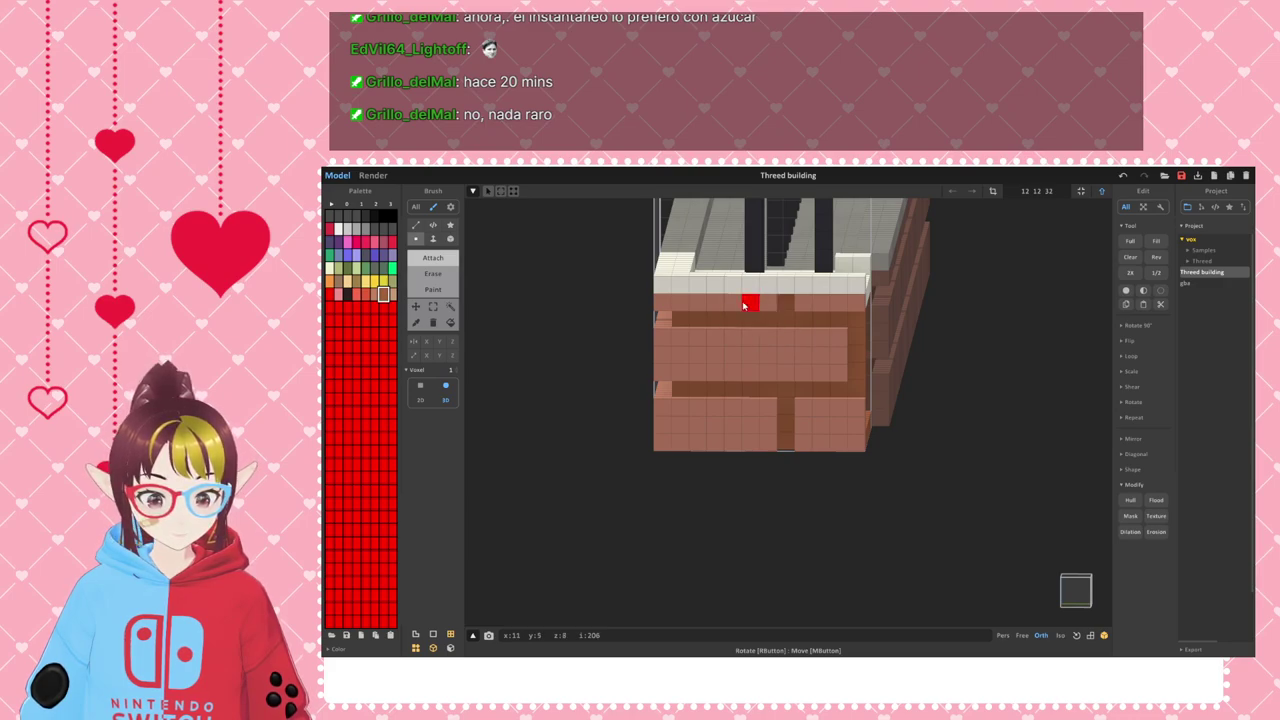
{"action": "left_click_drag", "start_coordinate": [716, 338], "coordinate": [716, 380]}
{"action": "mouse_move", "coordinate": [714, 406]}
{"action": "right_mouse_down"}
{"action": "mouse_move", "coordinate": [734, 406]}
{"action": "mouse_move", "coordinate": [731, 423]}
{"action": "right_mouse_up"}
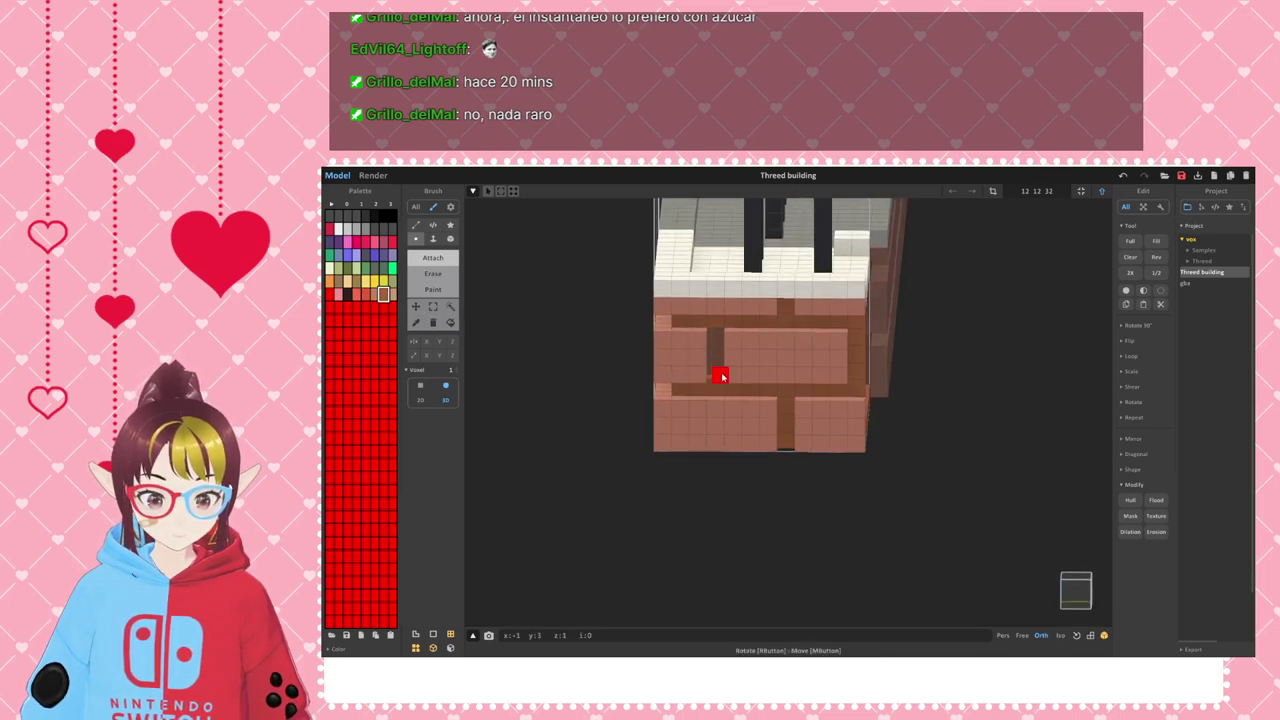
{"action": "scroll", "coordinate": [715, 375], "scroll_direction": "up", "scroll_amount": 4}
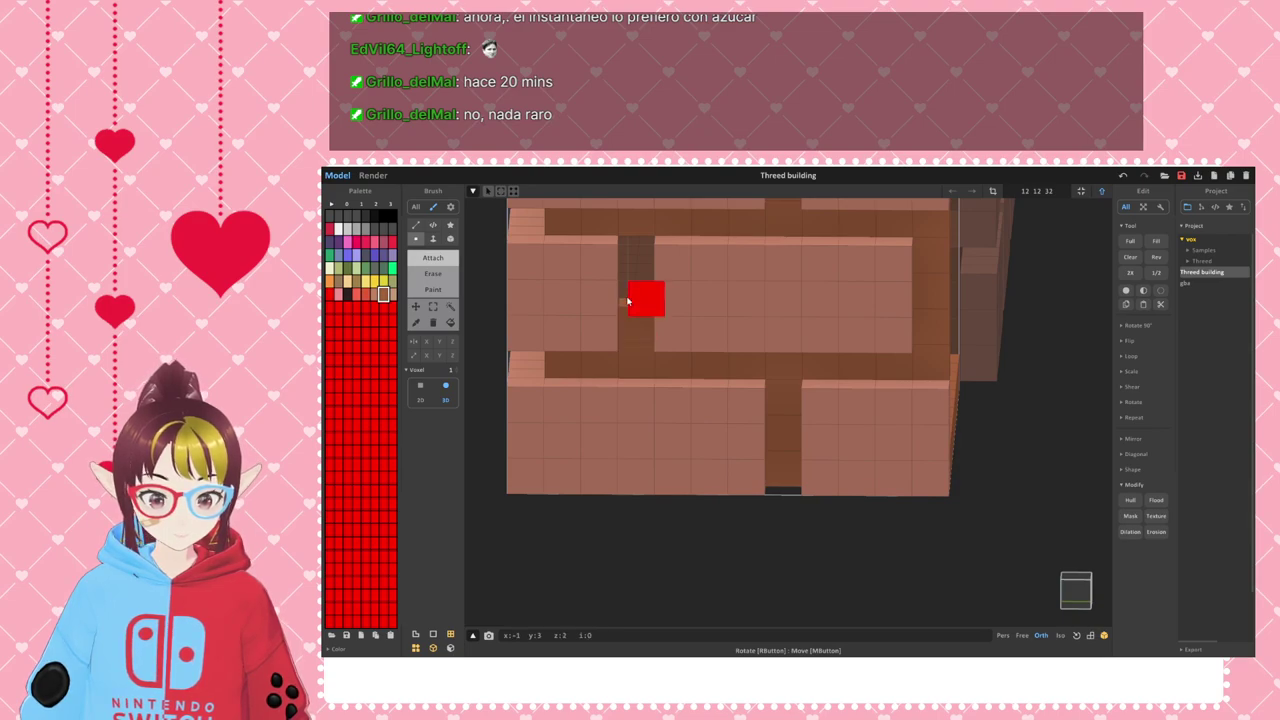
{"action": "left_click", "coordinate": [631, 304]}
{"action": "left_click", "coordinate": [635, 269]}
{"action": "scroll", "coordinate": [660, 360], "scroll_direction": "down", "scroll_amount": 1}
{"action": "right_click_drag", "start_coordinate": [660, 360], "coordinate": [758, 392]}
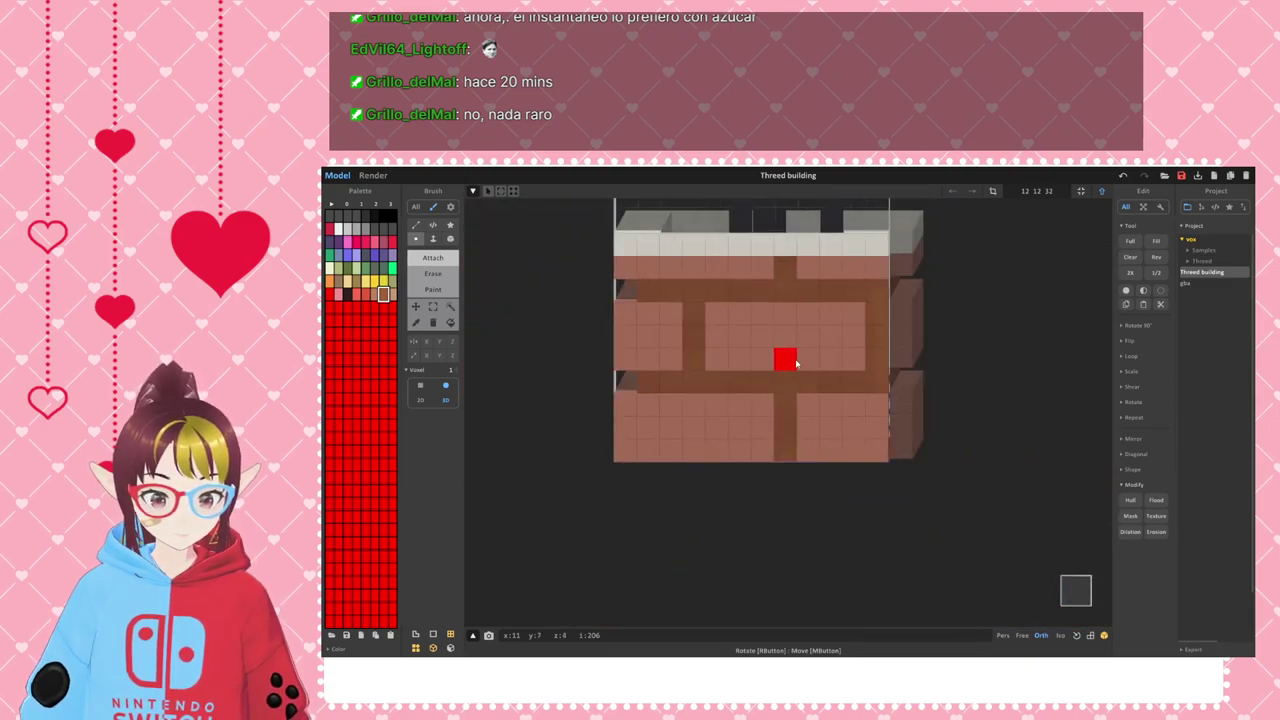
- Carve a one-voxel-wide brown mortar joint into the lowest brick row of the corner piece's side face, near the outer corner
{"action": "scroll", "coordinate": [825, 454], "scroll_direction": "down", "scroll_amount": 2}
{"action": "right_click_drag", "start_coordinate": [825, 454], "coordinate": [738, 437]}
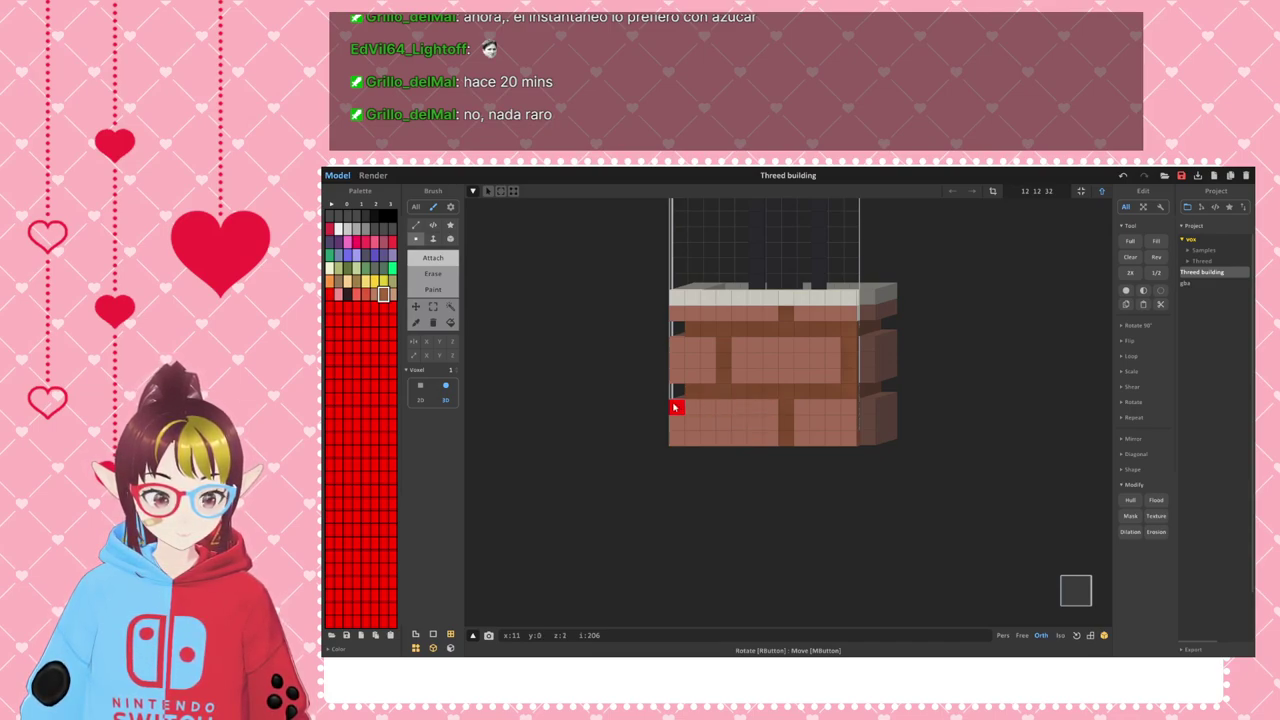
{"action": "right_click_drag", "start_coordinate": [725, 486], "coordinate": [846, 500]}
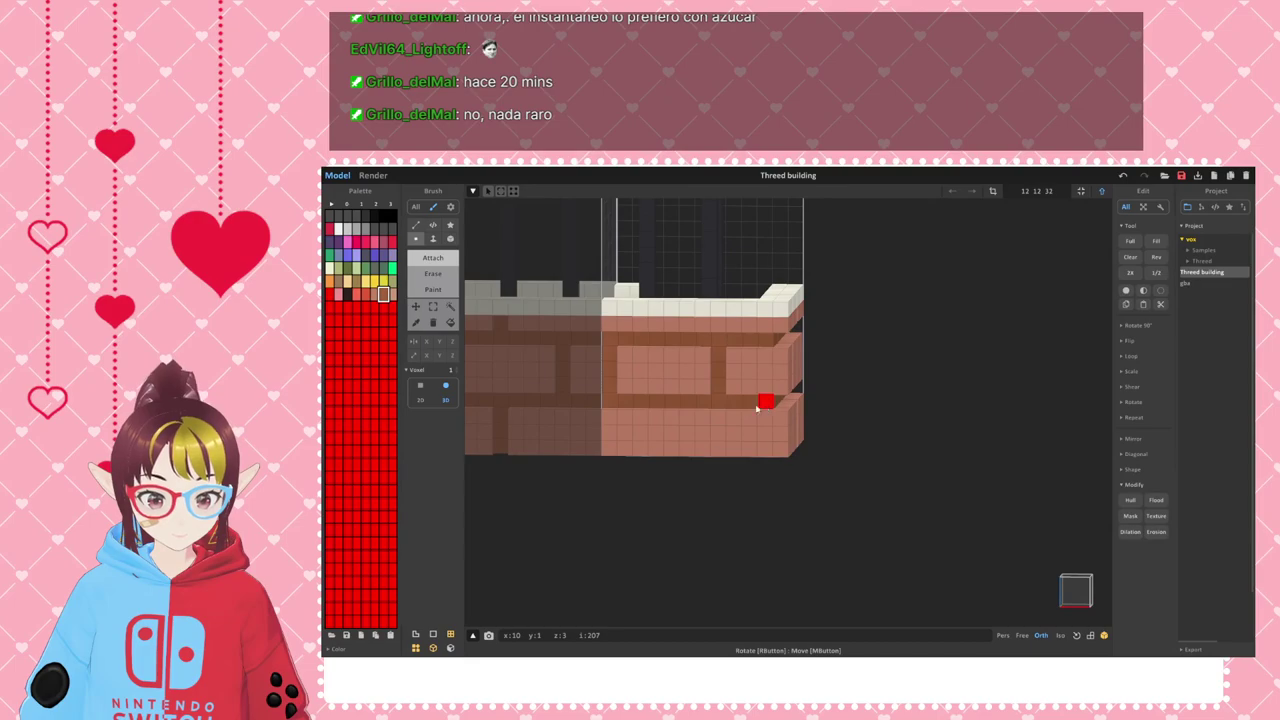
{"action": "right_click_drag", "start_coordinate": [734, 434], "coordinate": [826, 366]}
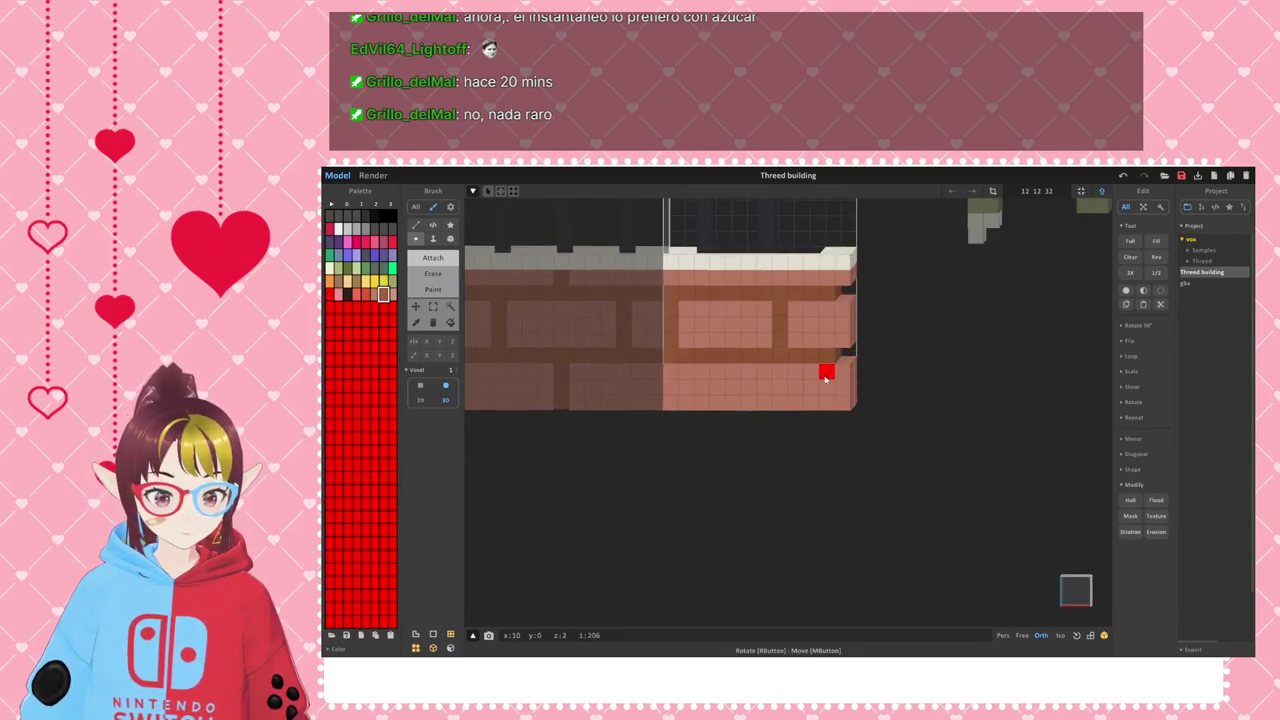
{"action": "right_click_drag", "start_coordinate": [777, 408], "coordinate": [790, 414]}
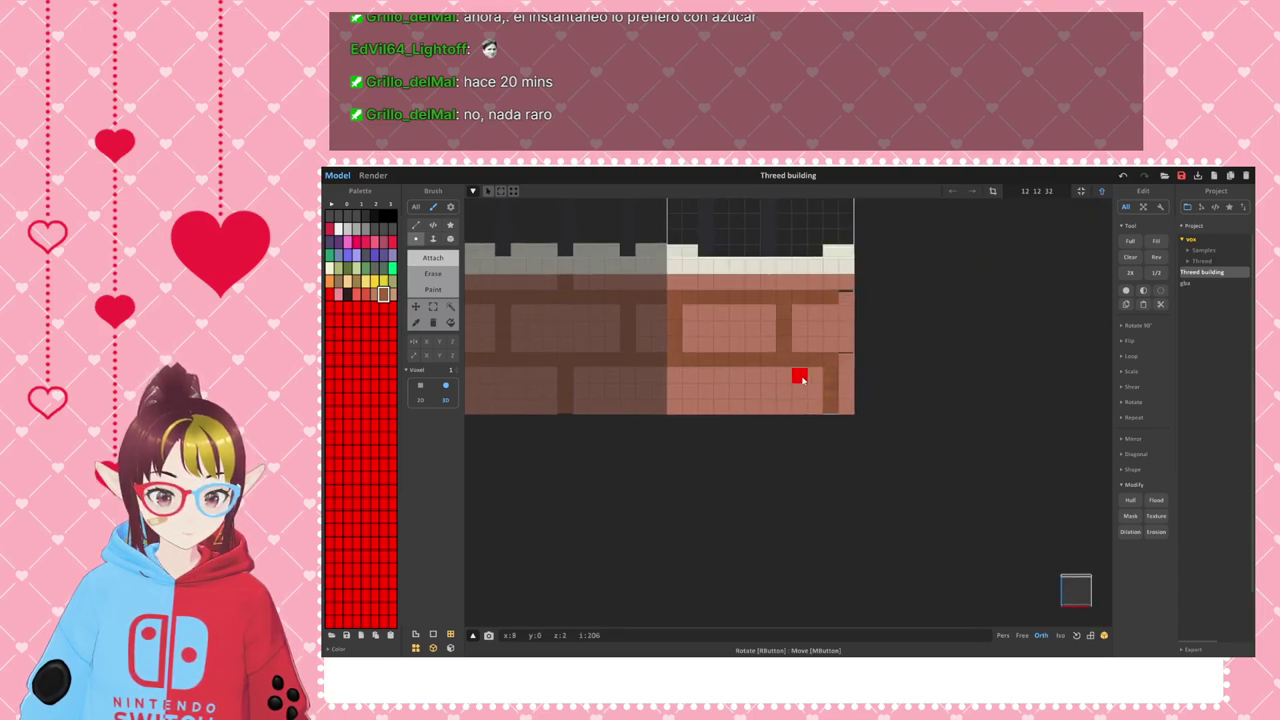
{"action": "right_click_drag", "start_coordinate": [846, 378], "coordinate": [812, 476]}
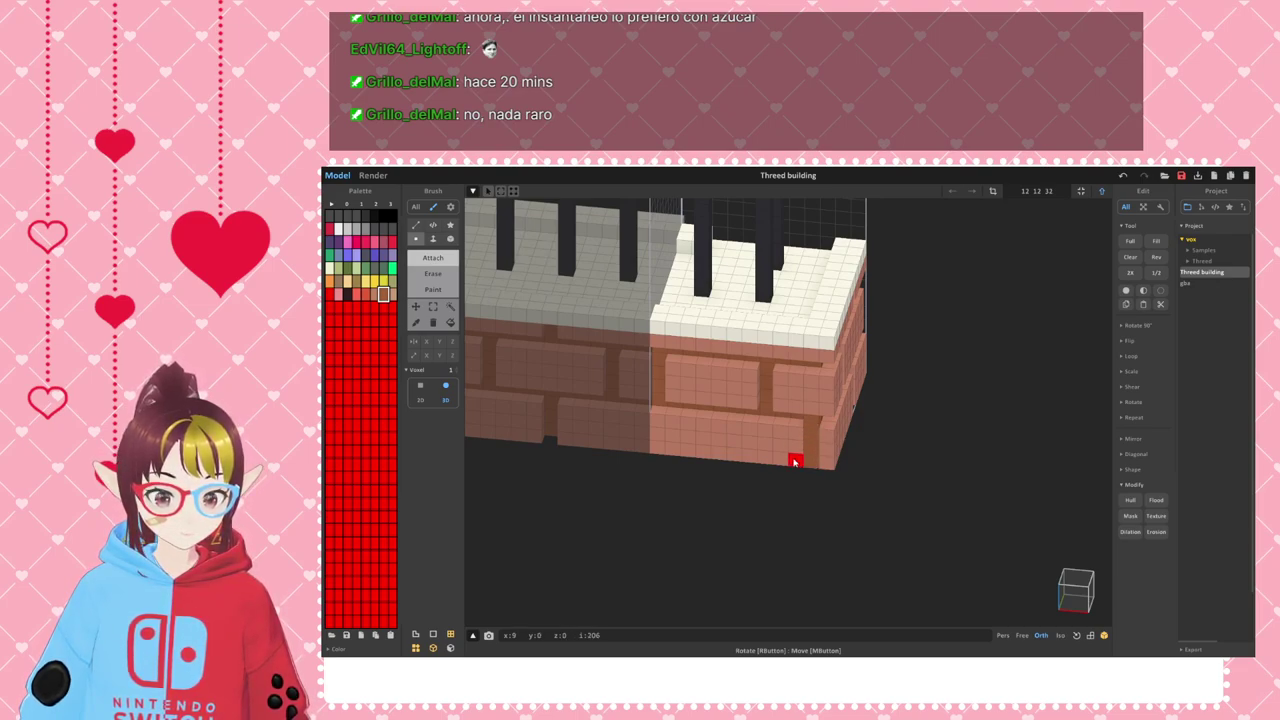
{"action": "right_click_drag", "start_coordinate": [837, 480], "coordinate": [788, 441]}
{"action": "scroll", "coordinate": [740, 438], "scroll_direction": "up", "scroll_amount": 2}
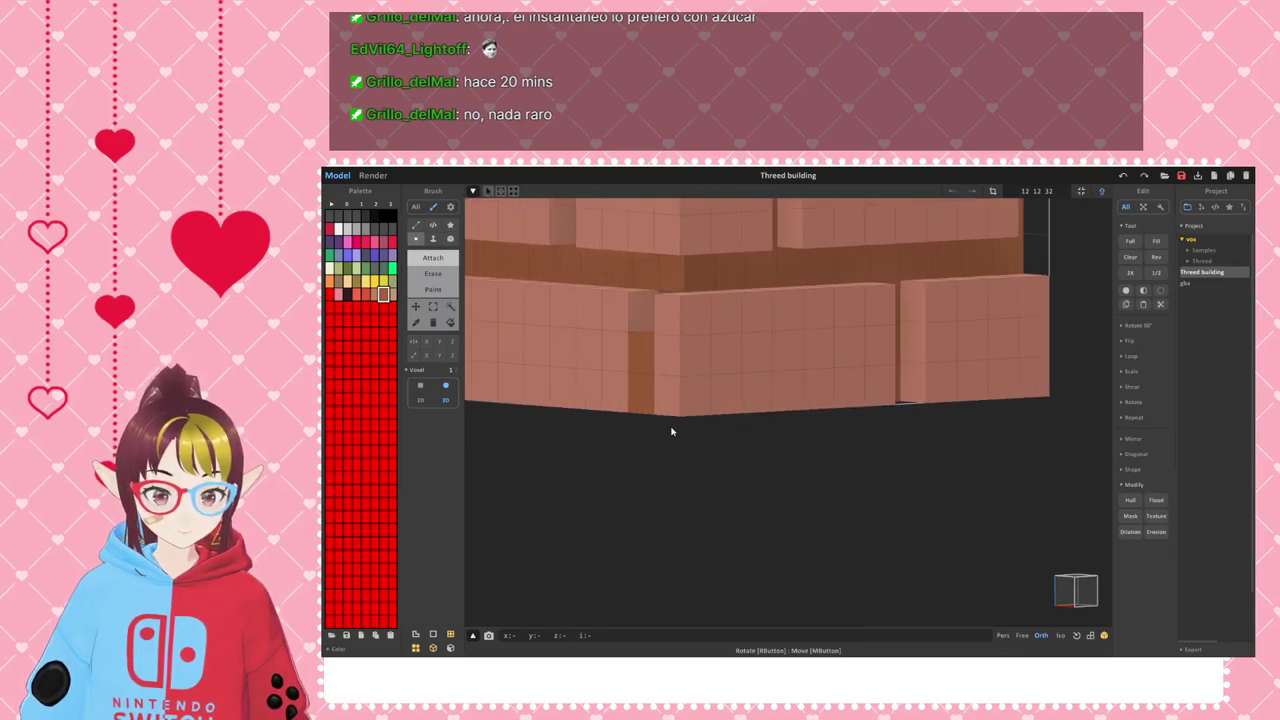
{"action": "right_click_drag", "start_coordinate": [674, 446], "coordinate": [901, 480]}
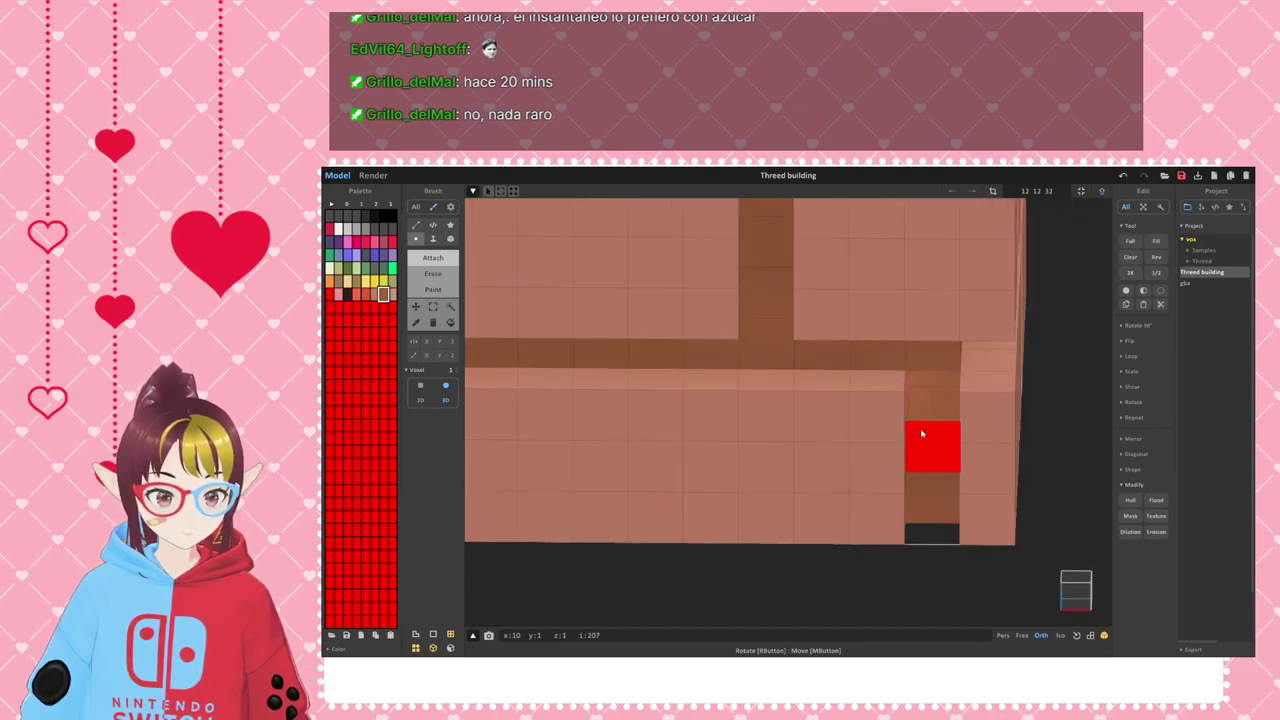
{"action": "right_click_drag", "start_coordinate": [970, 513], "coordinate": [808, 437]}
{"action": "middle_click_drag", "start_coordinate": [808, 437], "coordinate": [934, 366]}
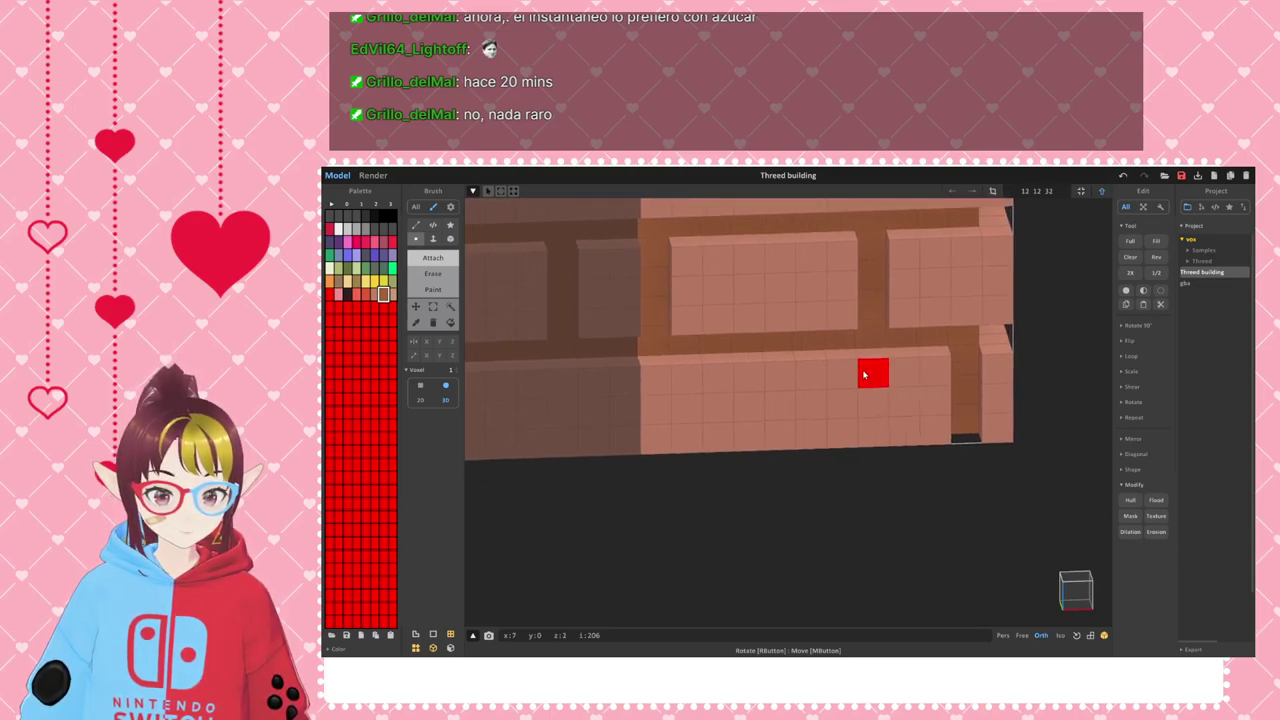
- Compare the corner piece's brick pattern with the adjoining long wall's brick rows across their seam
{"action": "scroll", "coordinate": [836, 373], "scroll_direction": "down", "scroll_amount": 3}
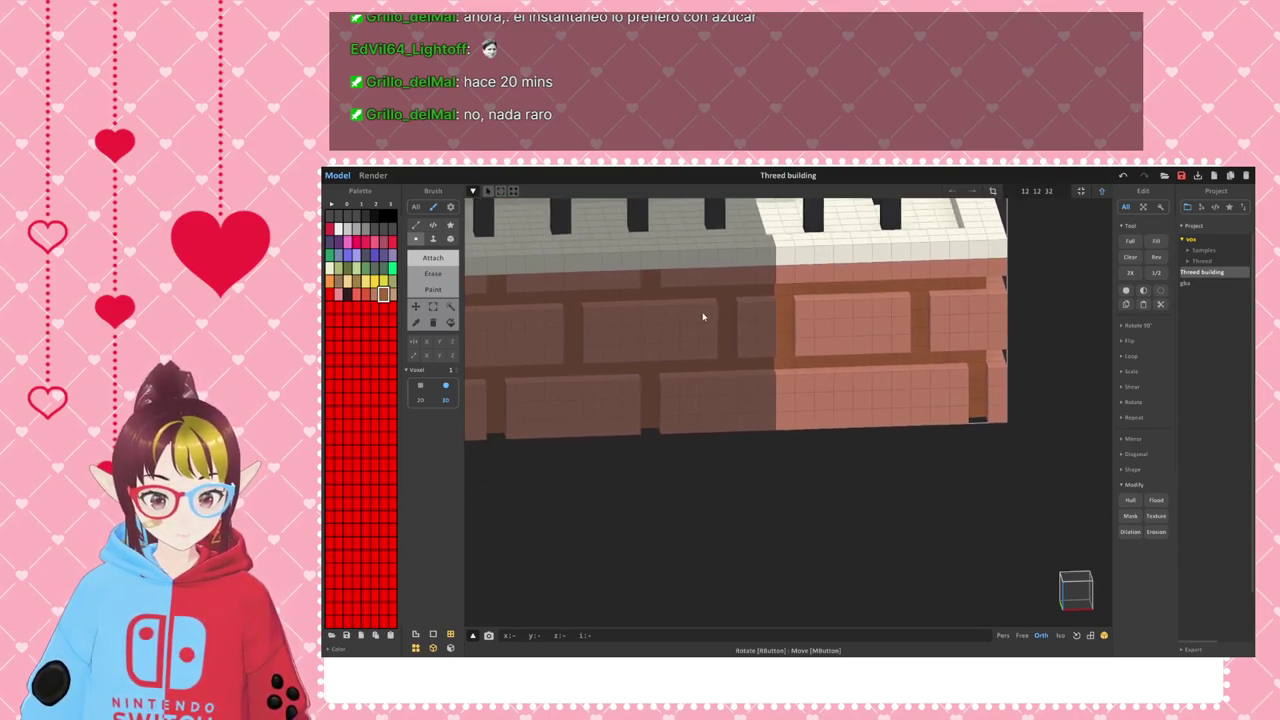
{"action": "right_click_drag", "start_coordinate": [870, 398], "coordinate": [854, 390]}
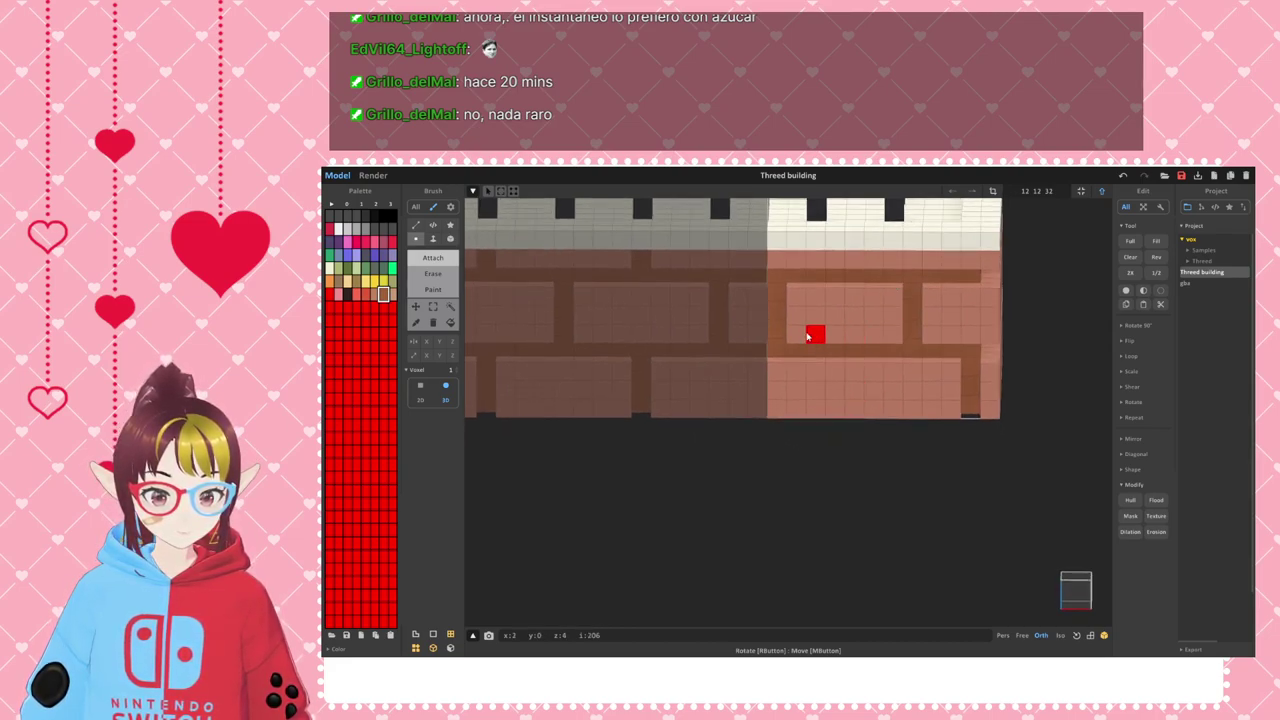
{"action": "scroll", "coordinate": [776, 335], "scroll_direction": "up", "scroll_amount": 2}
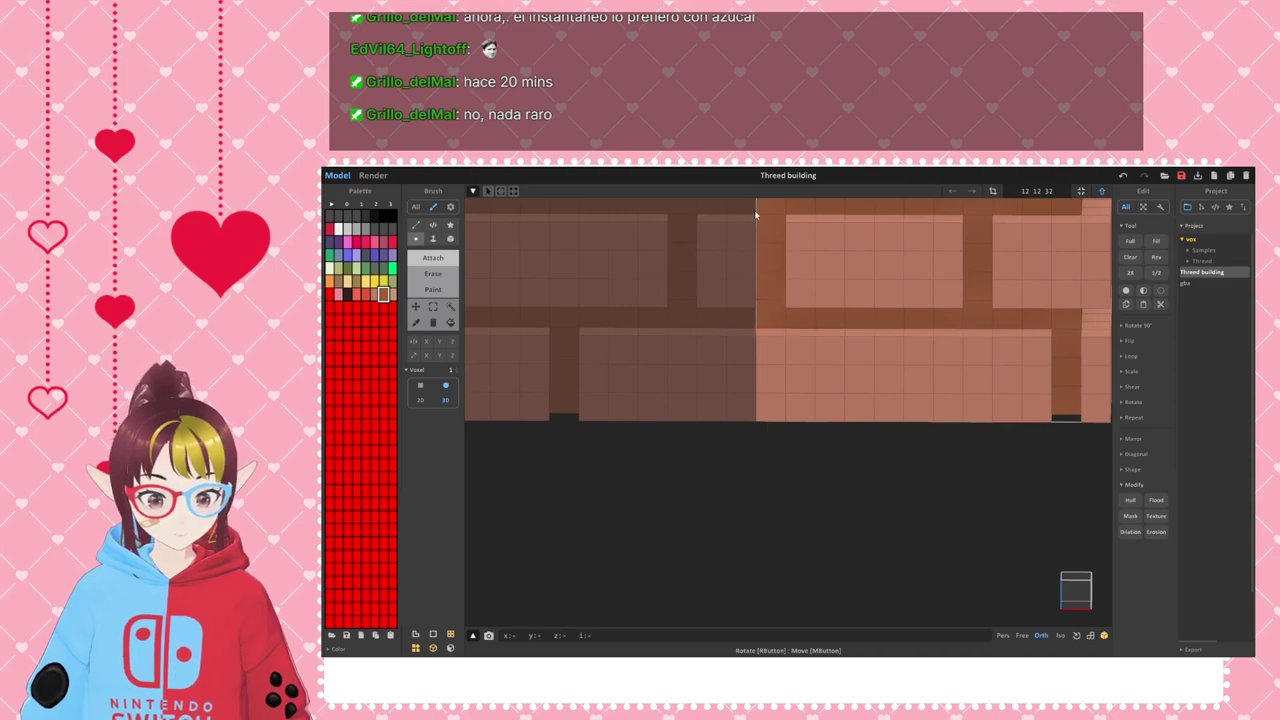
{"action": "scroll", "coordinate": [740, 340], "scroll_direction": "down", "scroll_amount": 3}
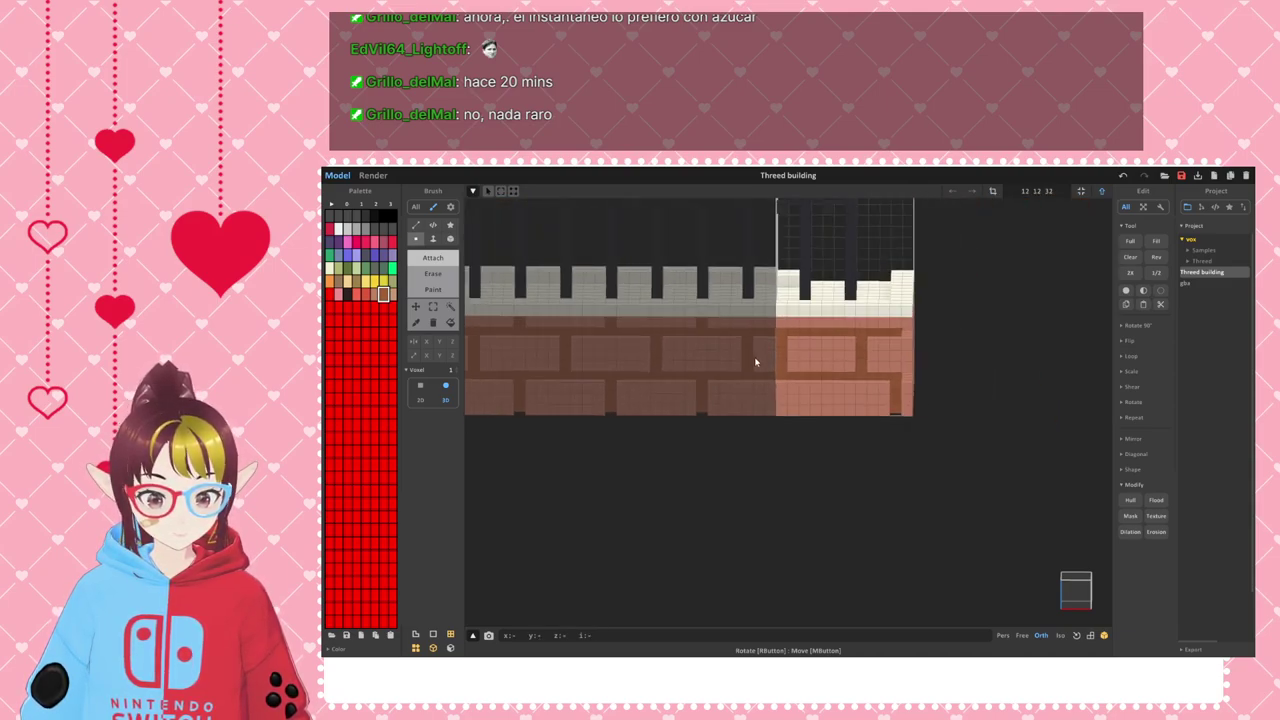
{"action": "middle_click_drag", "start_coordinate": [754, 360], "coordinate": [816, 371]}
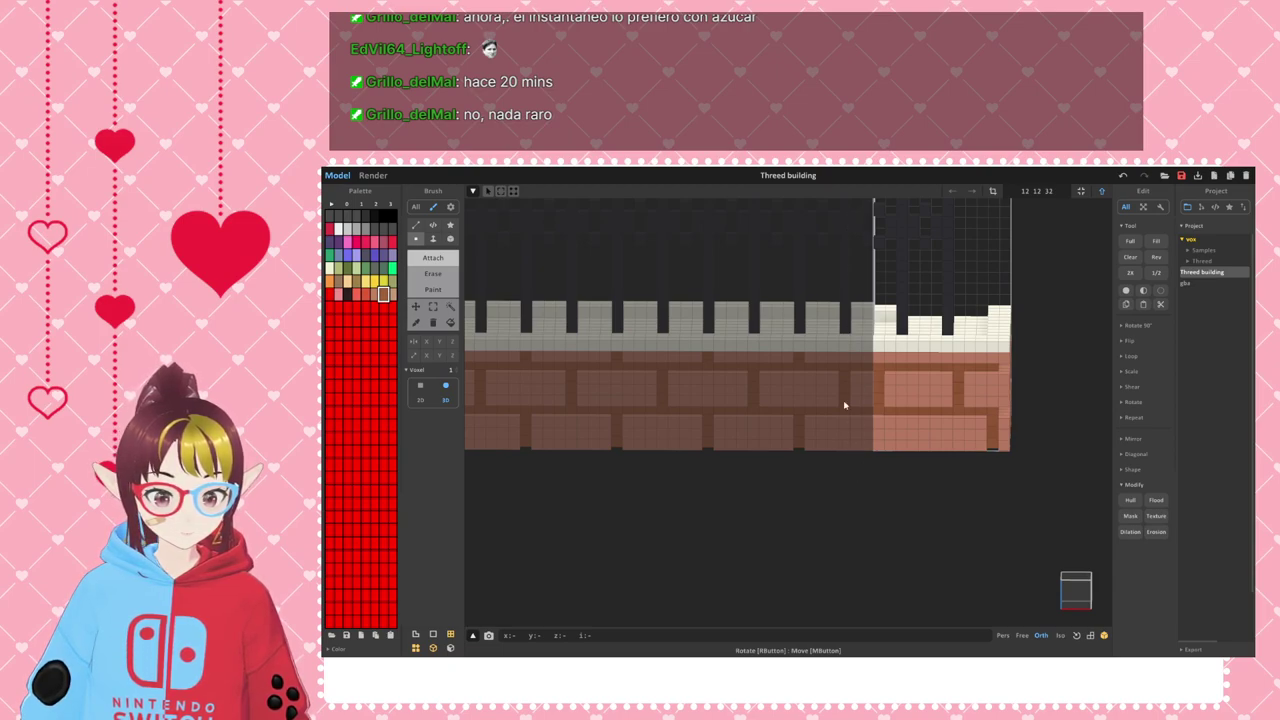
{"action": "scroll", "coordinate": [845, 406], "scroll_direction": "down", "scroll_amount": 1}
{"action": "middle_click_drag", "start_coordinate": [837, 417], "coordinate": [828, 467]}
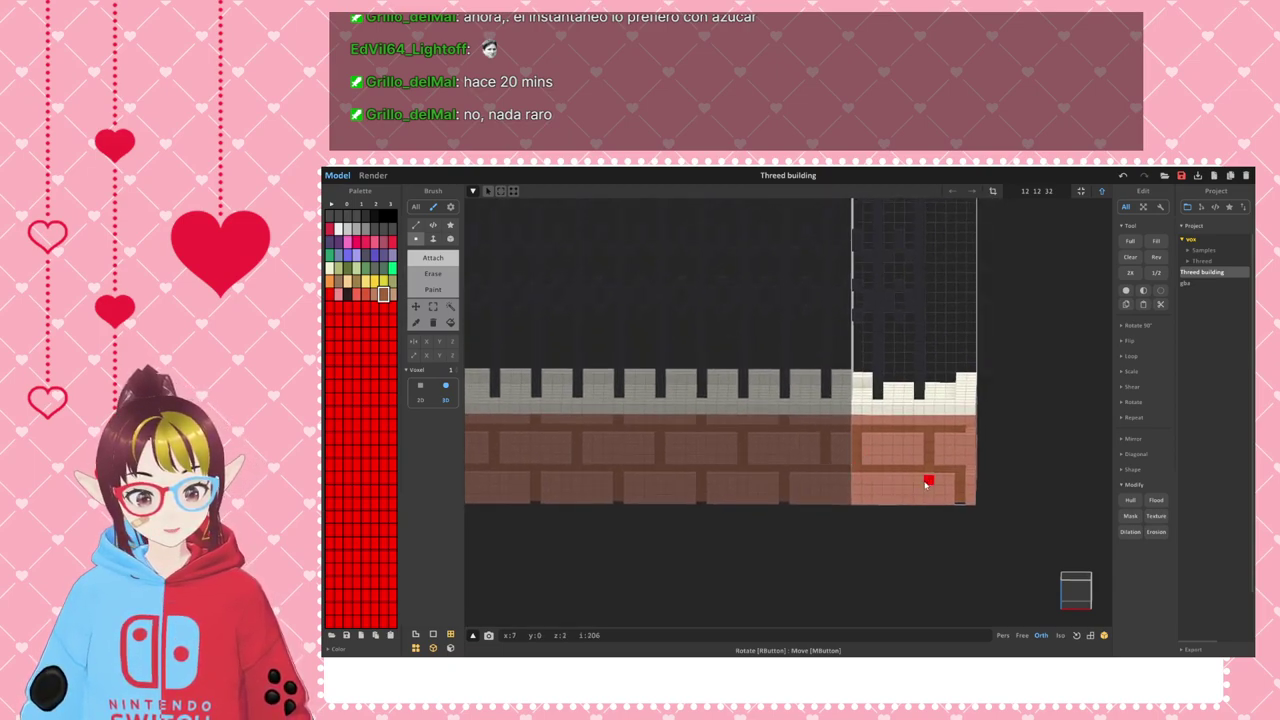
{"action": "scroll", "coordinate": [930, 485], "scroll_direction": "up", "scroll_amount": 2}
{"action": "middle_click_drag", "start_coordinate": [940, 506], "coordinate": [917, 414]}
{"action": "scroll", "coordinate": [917, 414], "scroll_direction": "up", "scroll_amount": 1}
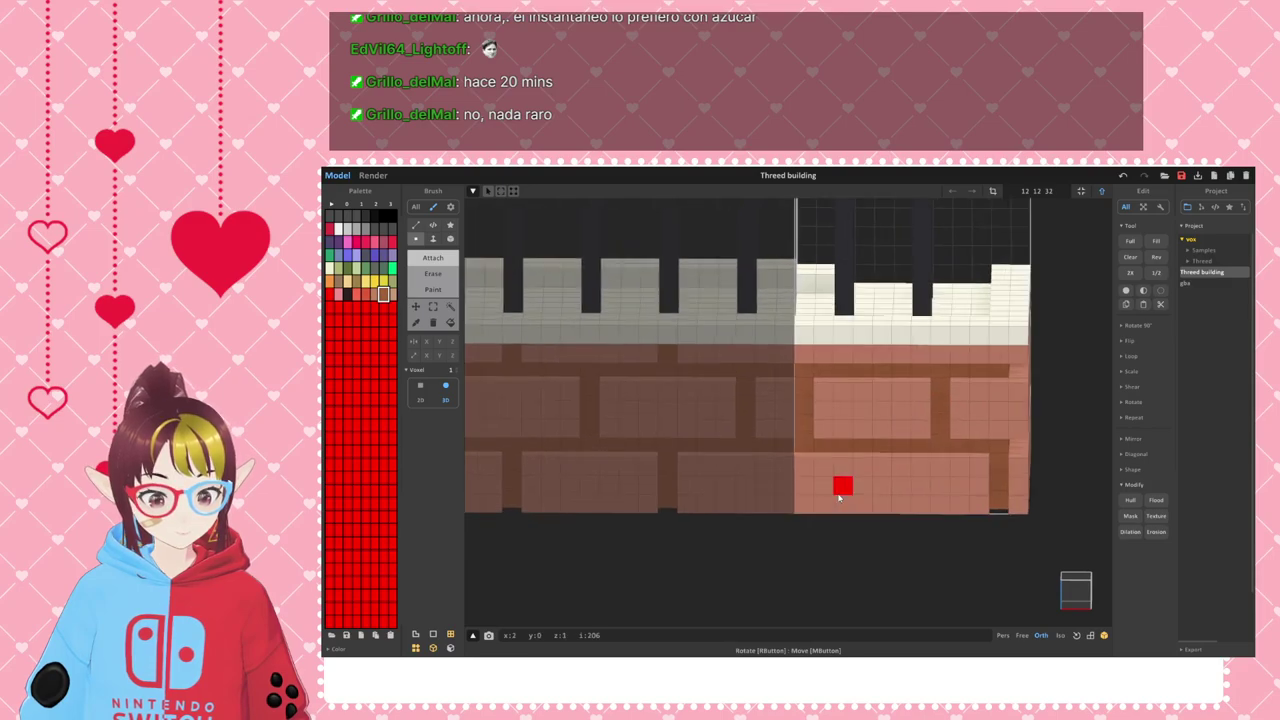
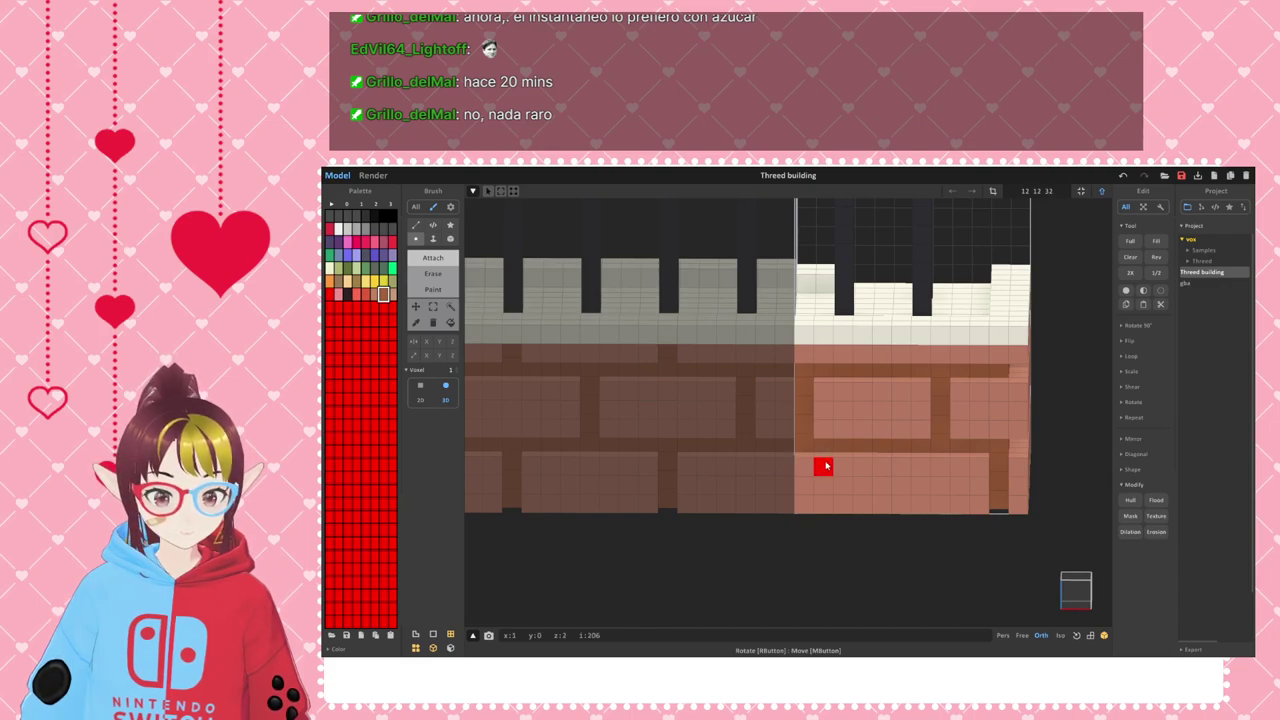
- Carve a one-voxel-wide brown mortar joint into the lowest brick row of the corner piece's side face, near the long-wall seam
{"action": "right_click_drag", "start_coordinate": [843, 539], "coordinate": [837, 564]}
{"action": "right_click_drag", "start_coordinate": [830, 507], "coordinate": [869, 435]}
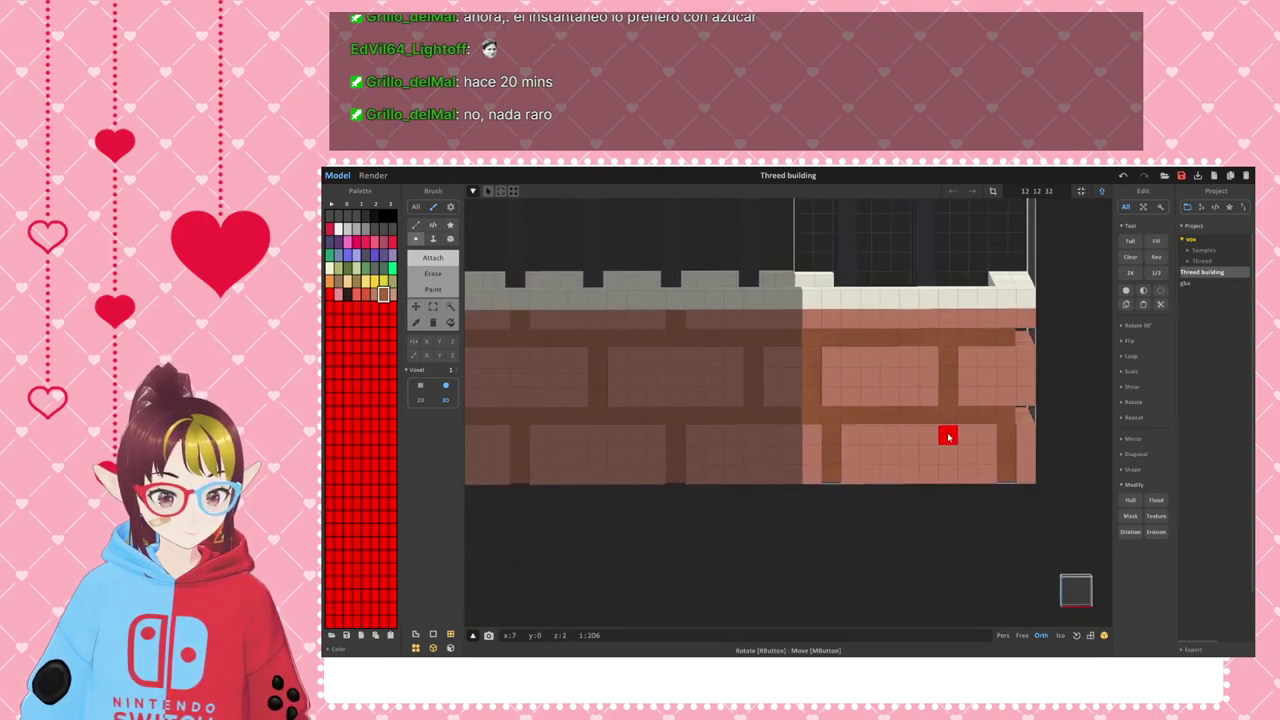
- Widen the corner piece to 12 × 13 × 32 voxels and shift its inner section one voxel outward to match the long wall's edge
{"action": "right_click_drag", "start_coordinate": [981, 510], "coordinate": [854, 529]}
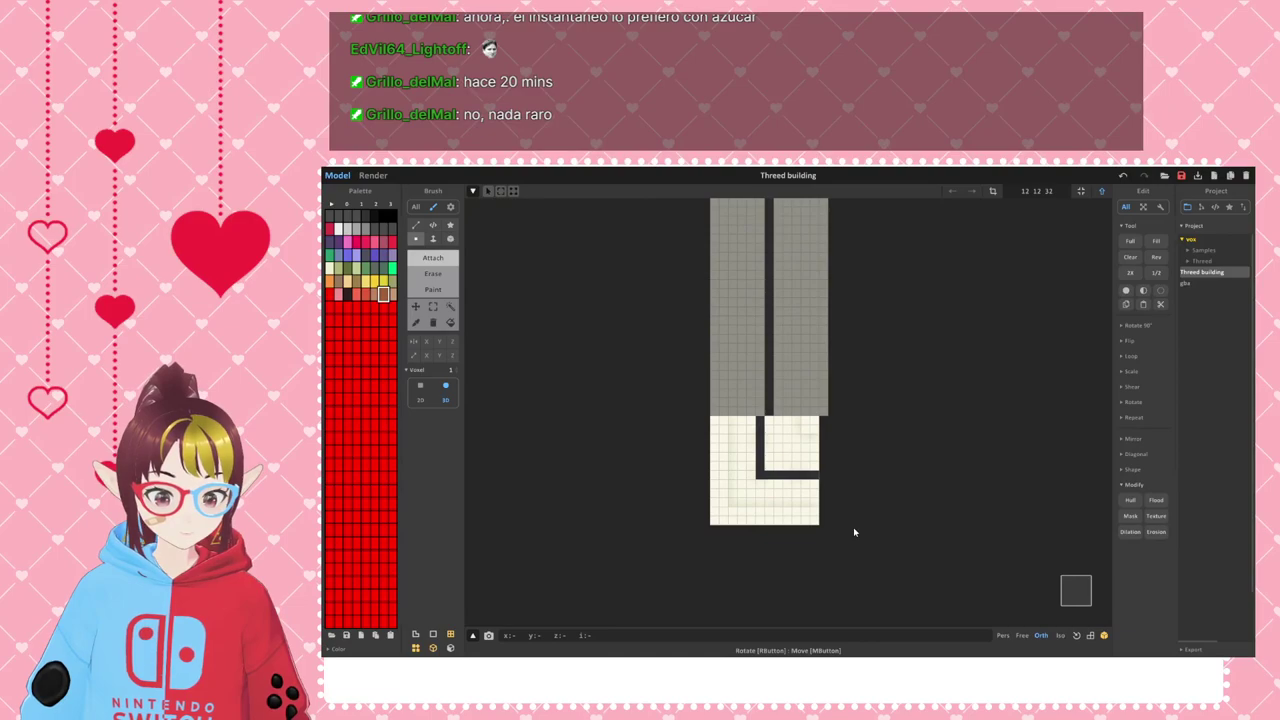
{"action": "middle_click_drag", "start_coordinate": [851, 537], "coordinate": [841, 469]}
{"action": "scroll", "coordinate": [823, 506], "scroll_direction": "up", "scroll_amount": 2}
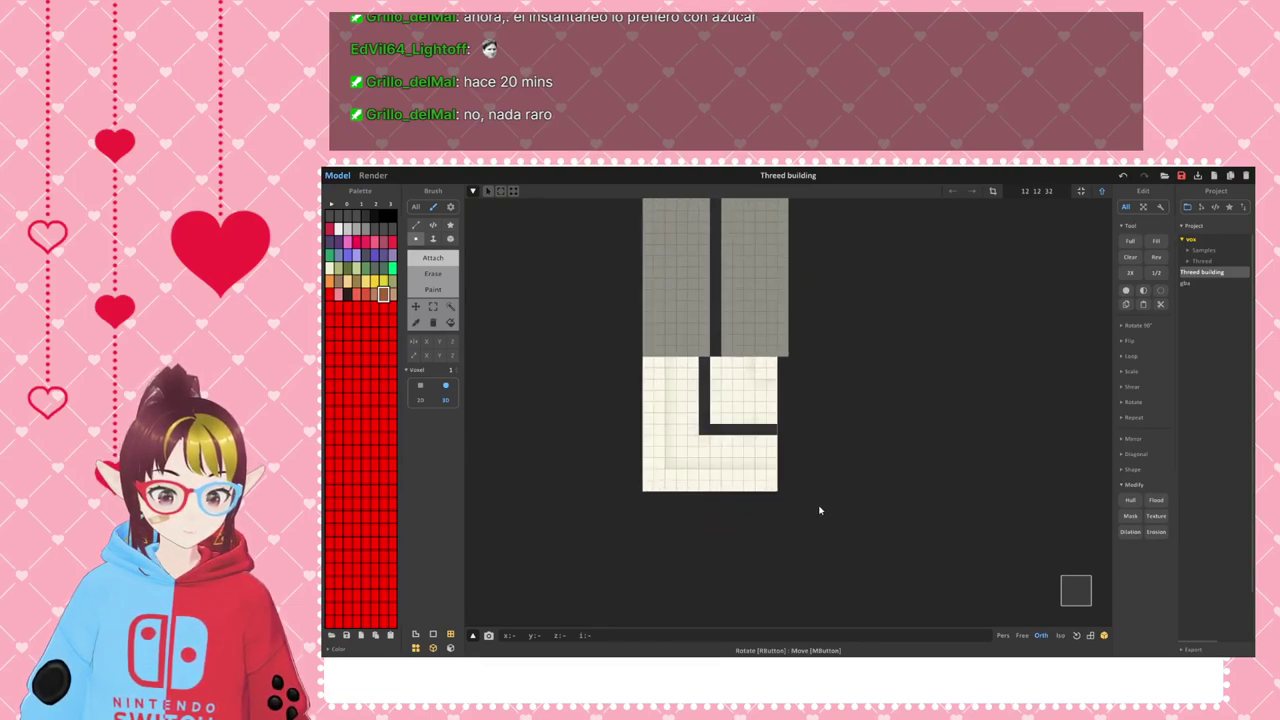
{"action": "right_click_drag", "start_coordinate": [590, 387], "coordinate": [800, 420]}
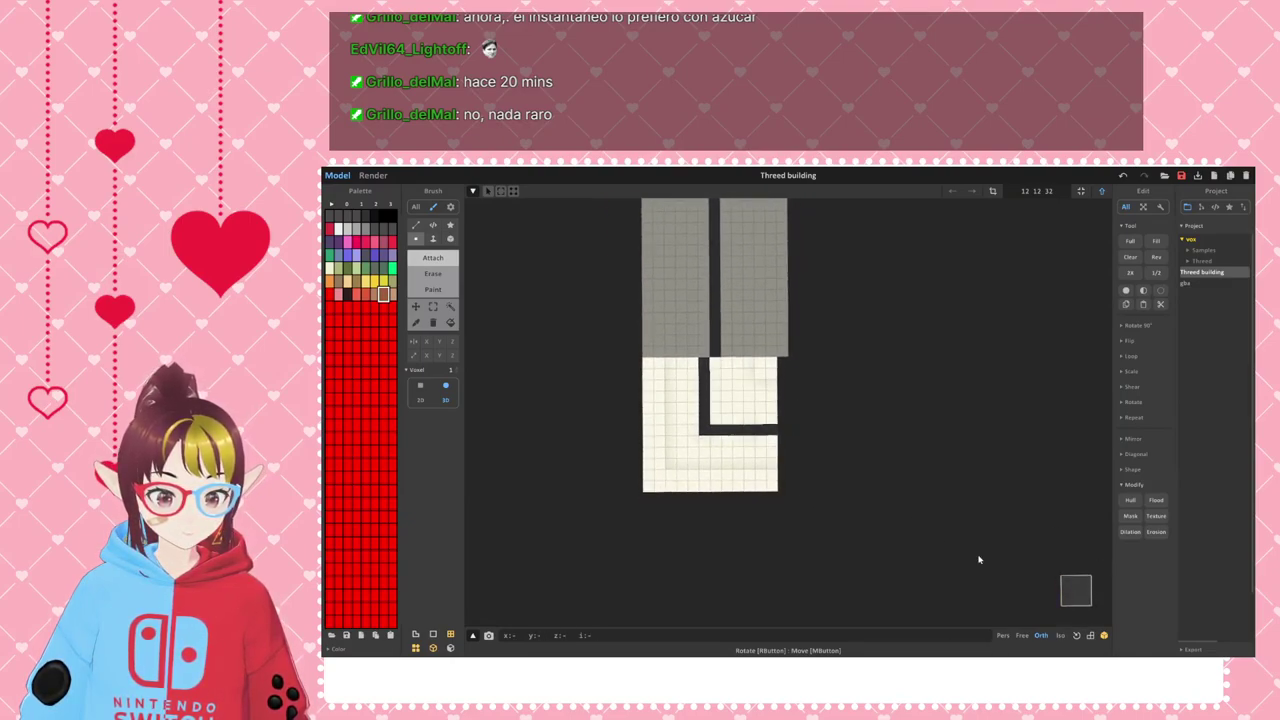
{"action": "left_click", "coordinate": [433, 306]}
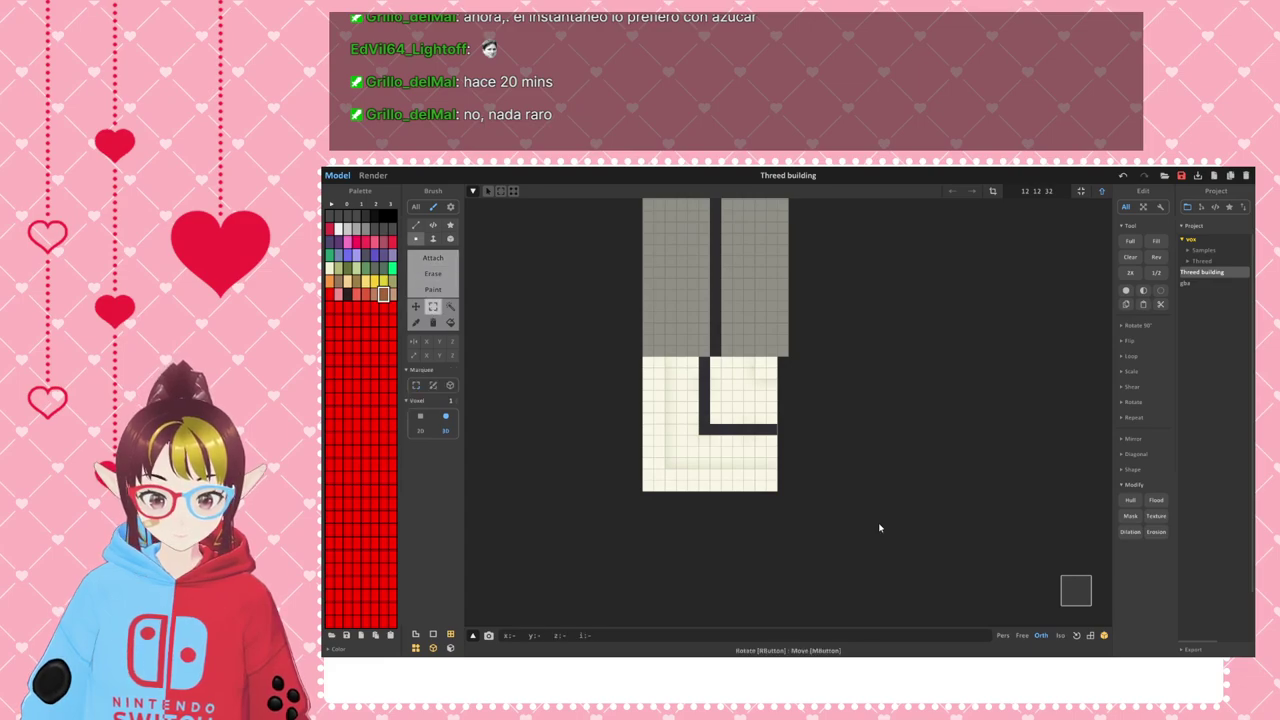
{"action": "left_click_drag", "start_coordinate": [847, 533], "coordinate": [698, 362]}
{"action": "left_click", "coordinate": [416, 306]}
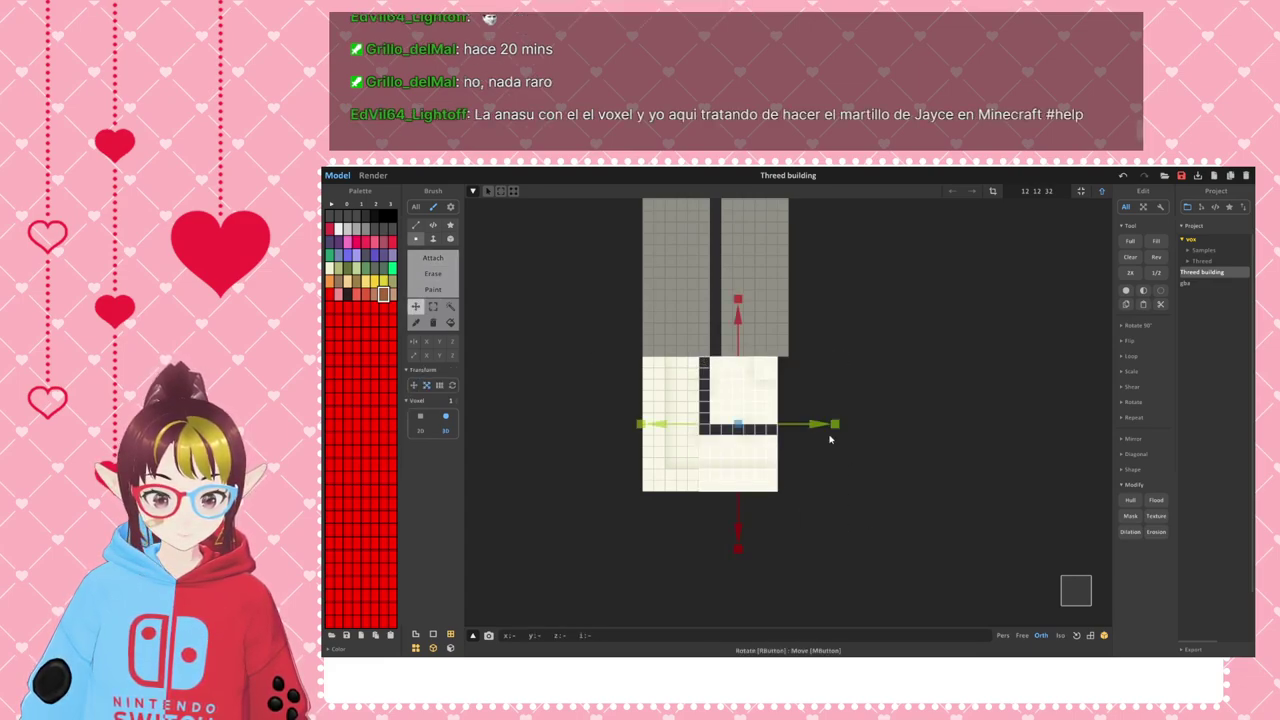
{"action": "left_click_drag", "start_coordinate": [830, 428], "coordinate": [840, 428]}
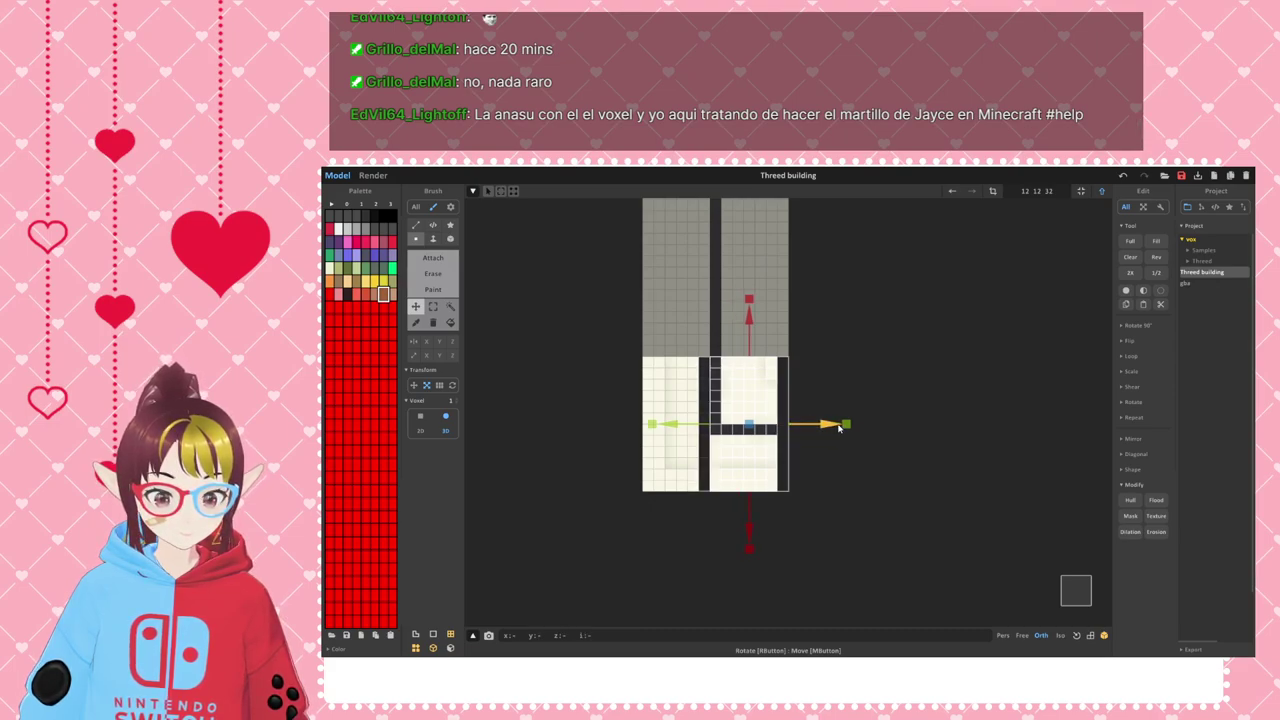
{"action": "key", "text": "ctrl+z"}
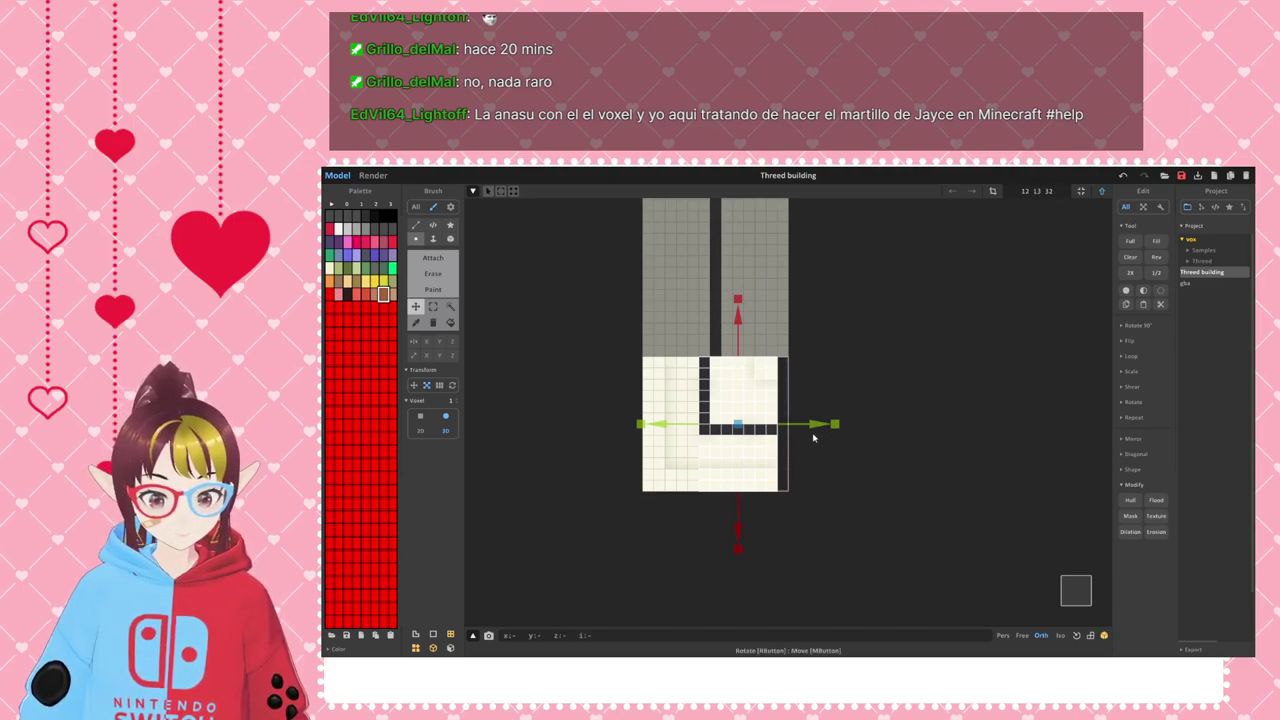
{"action": "left_click_drag", "start_coordinate": [816, 427], "coordinate": [830, 427]}
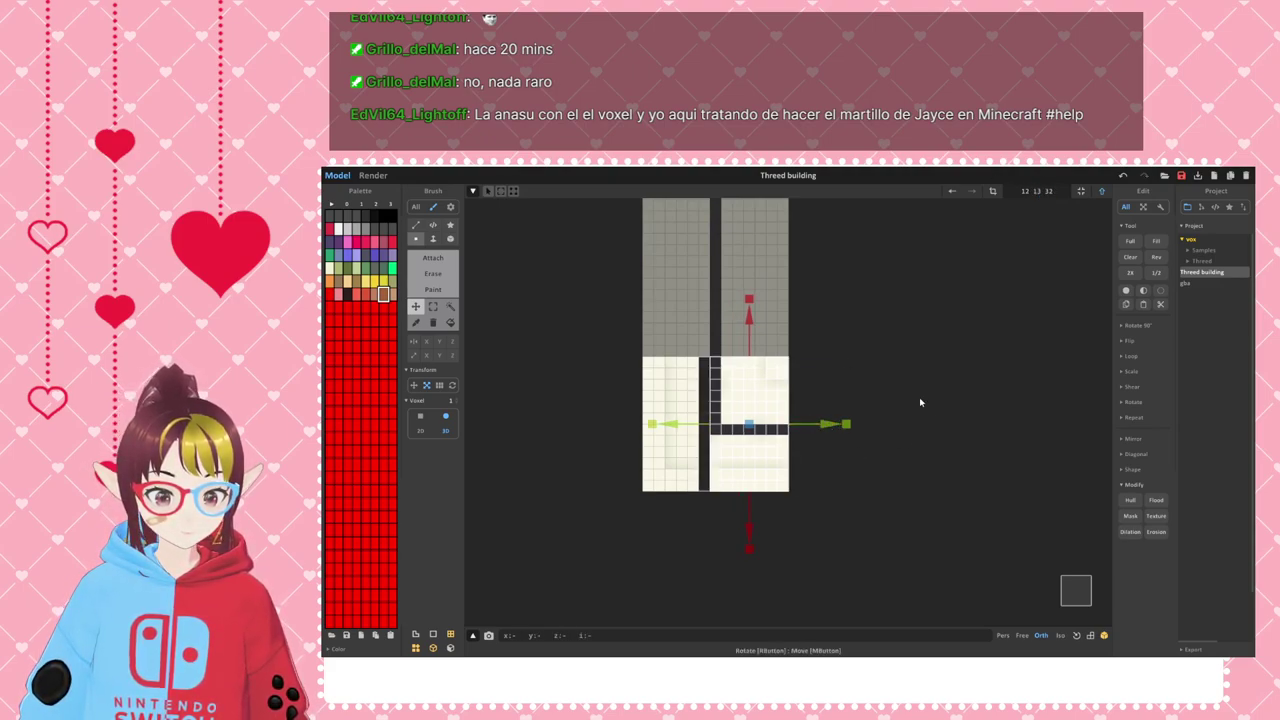
- Select the brickwork below the coping in the shifted section, move it back one voxel to close the gap, and clear the selection
{"action": "right_click_drag", "start_coordinate": [919, 400], "coordinate": [689, 425]}
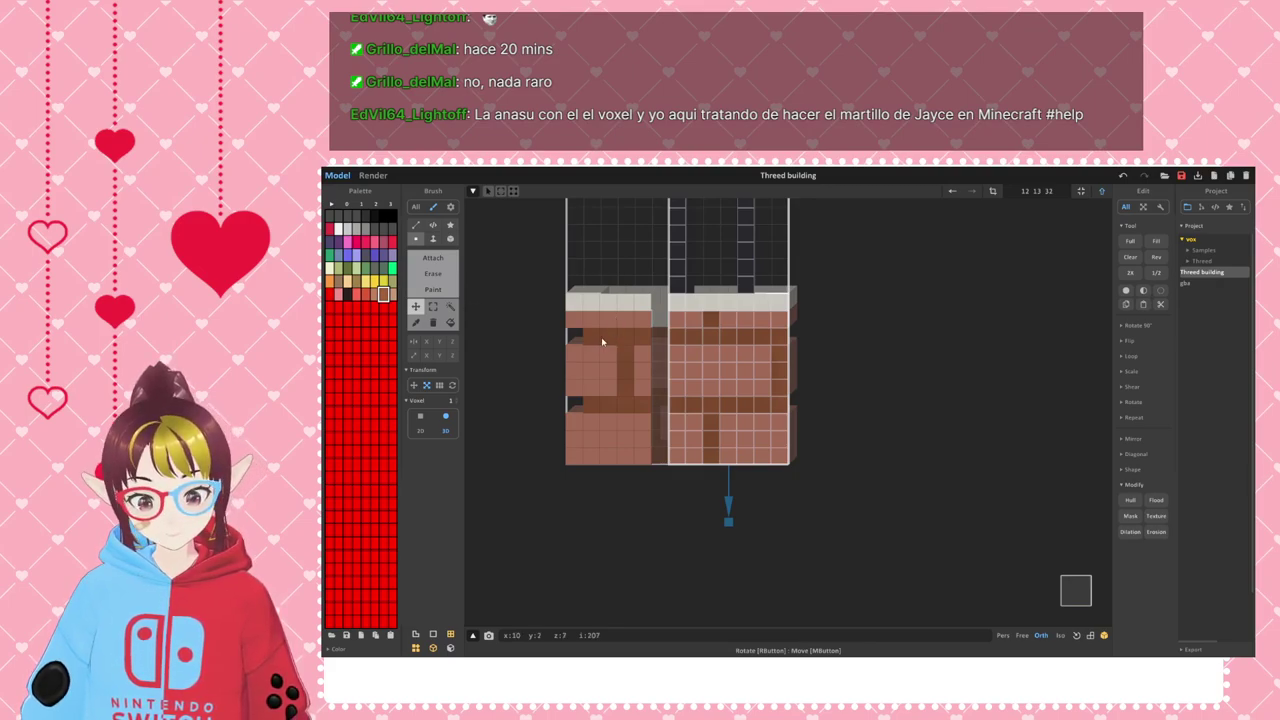
{"action": "left_click", "coordinate": [433, 306]}
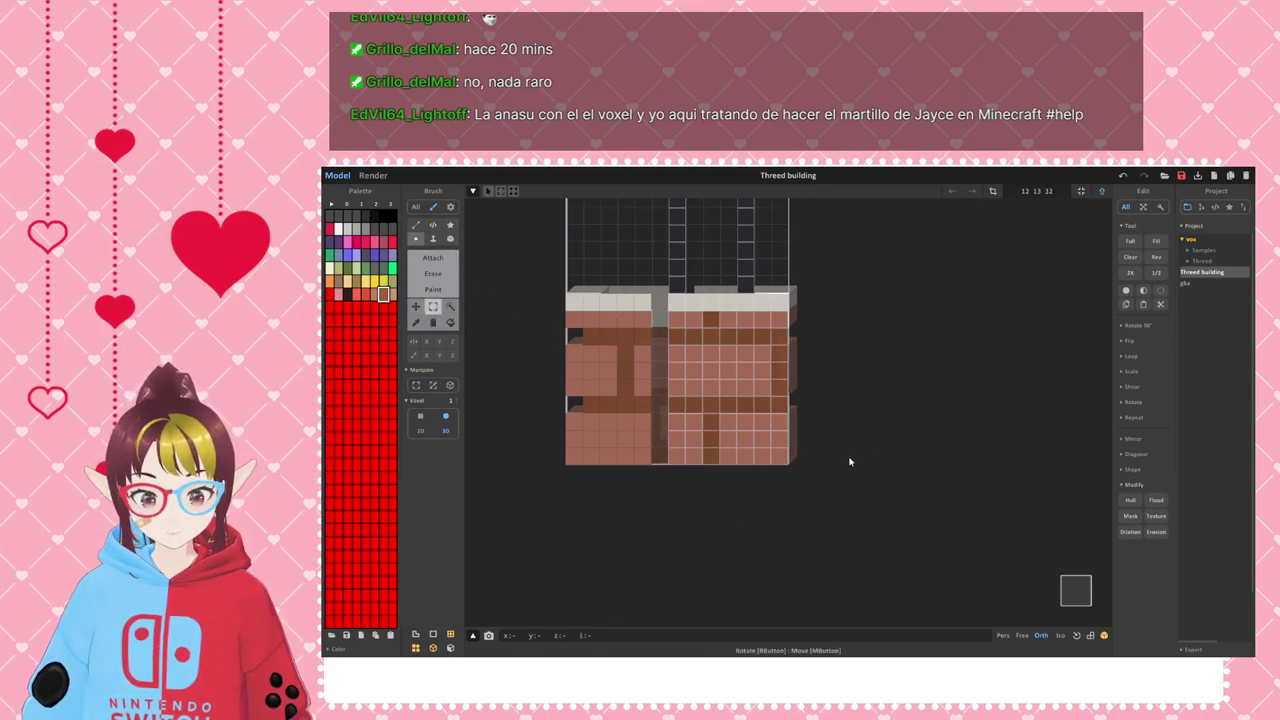
{"action": "left_click_drag", "start_coordinate": [831, 518], "coordinate": [668, 312]}
{"action": "right_click_drag", "start_coordinate": [697, 405], "coordinate": [835, 440]}
{"action": "left_click", "coordinate": [415, 307]}
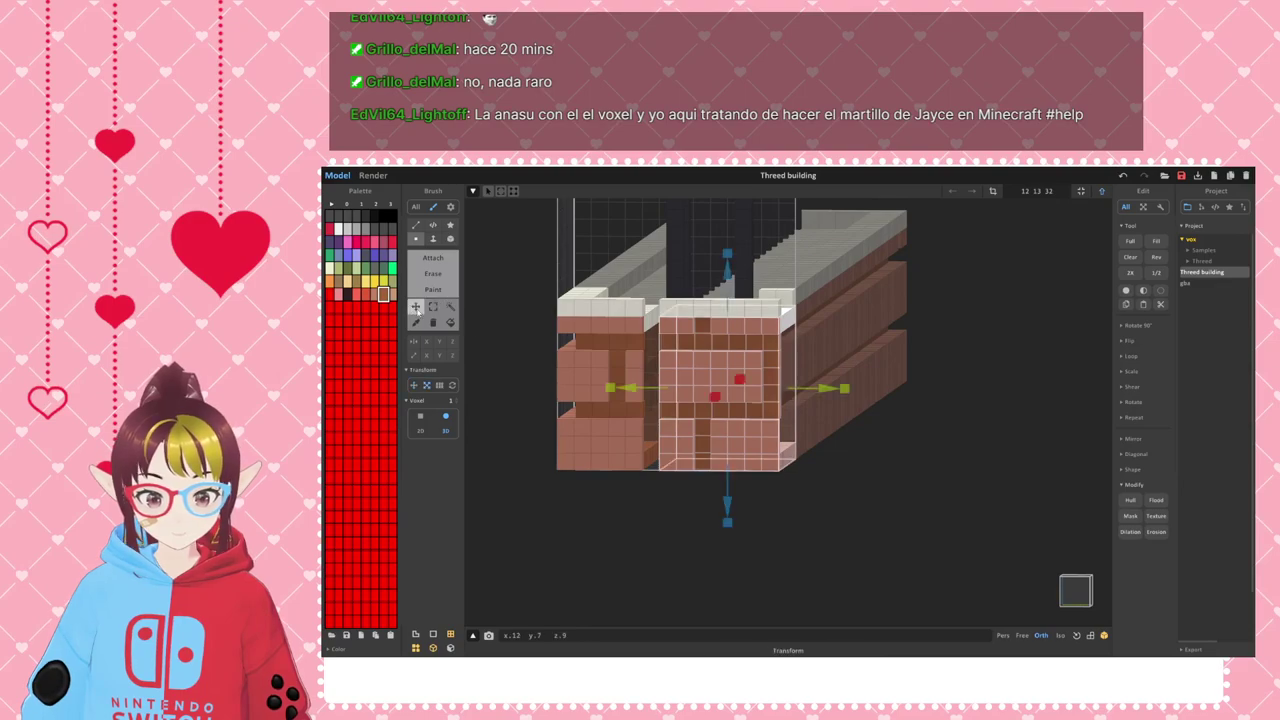
{"action": "right_click_drag", "start_coordinate": [828, 392], "coordinate": [760, 422]}
{"action": "left_click", "coordinate": [432, 258]}
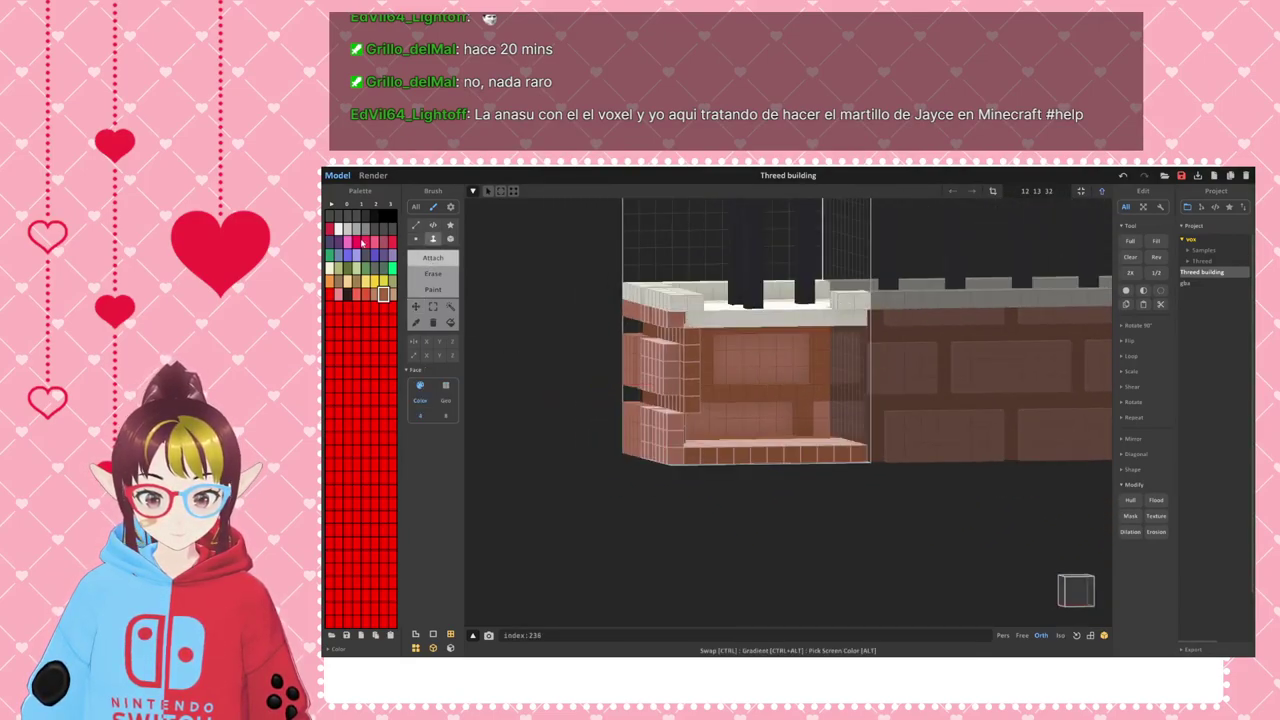
{"action": "left_click", "coordinate": [433, 306]}
{"action": "left_click", "coordinate": [519, 348]}
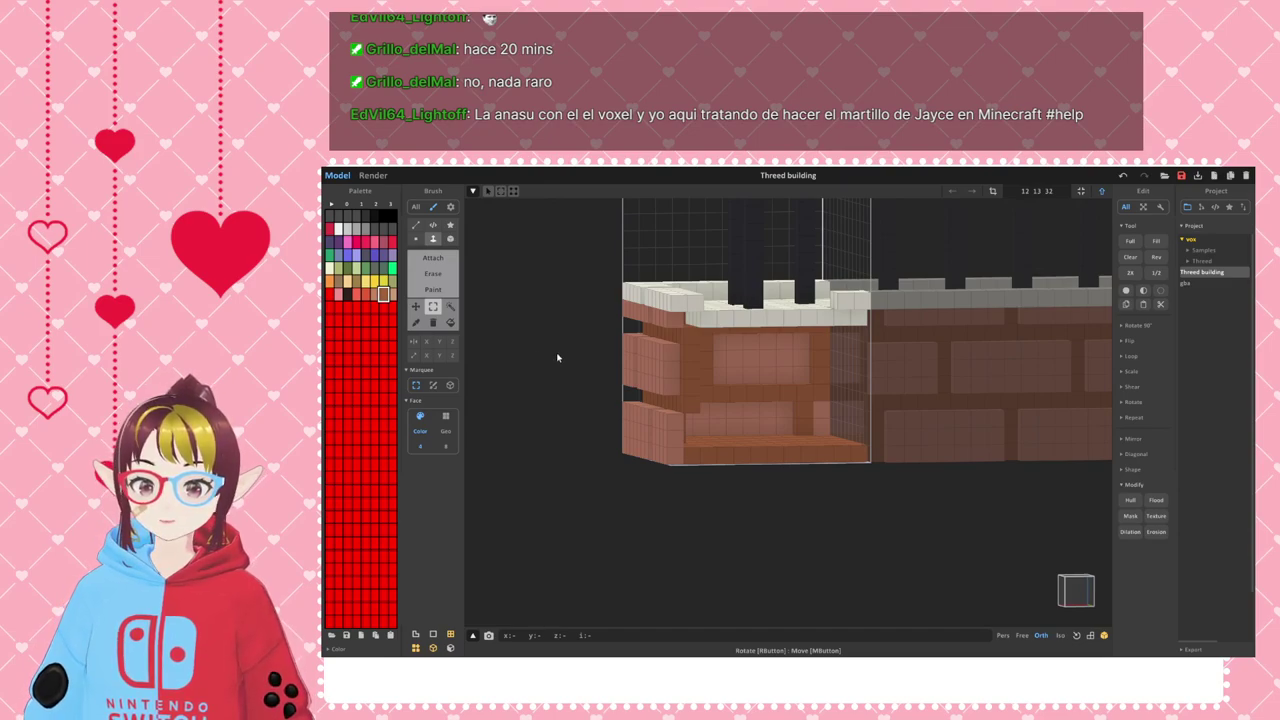
- Attach cream voxels in face mode to the coping on the corner piece's inner side
{"action": "scroll", "coordinate": [755, 329], "scroll_direction": "up", "scroll_amount": 4}
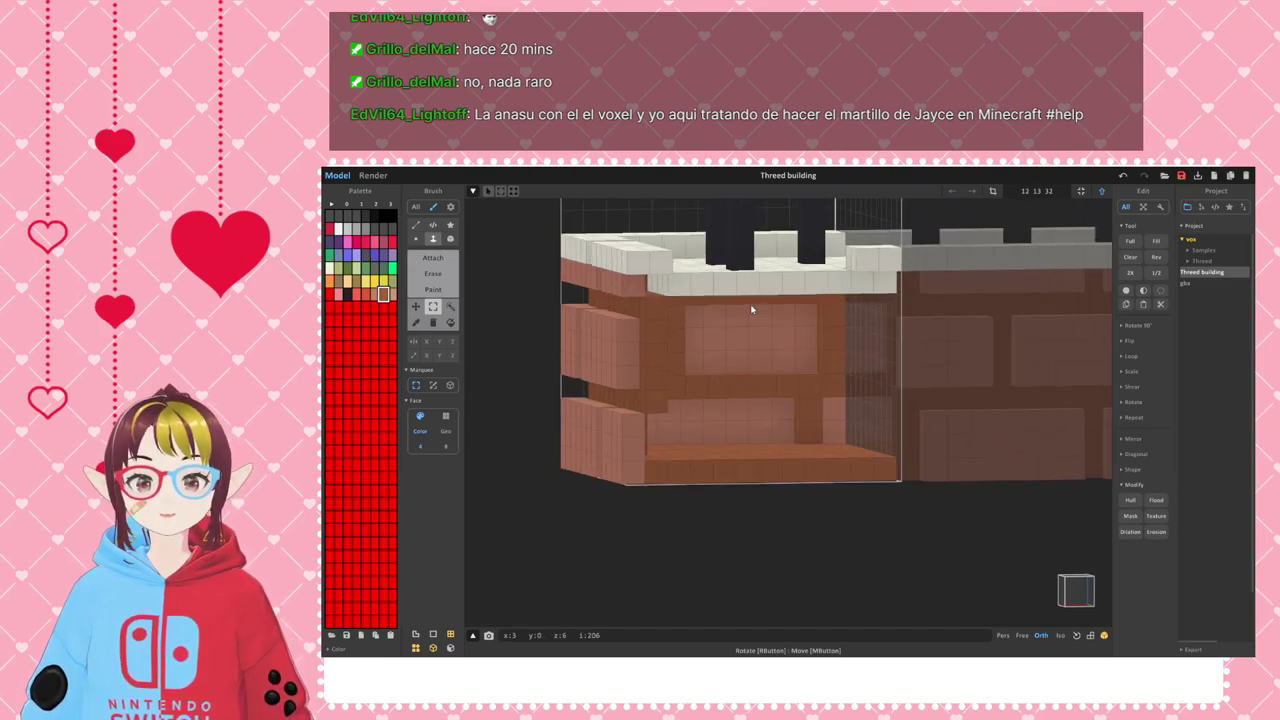
{"action": "right_click_drag", "start_coordinate": [747, 290], "coordinate": [724, 377]}
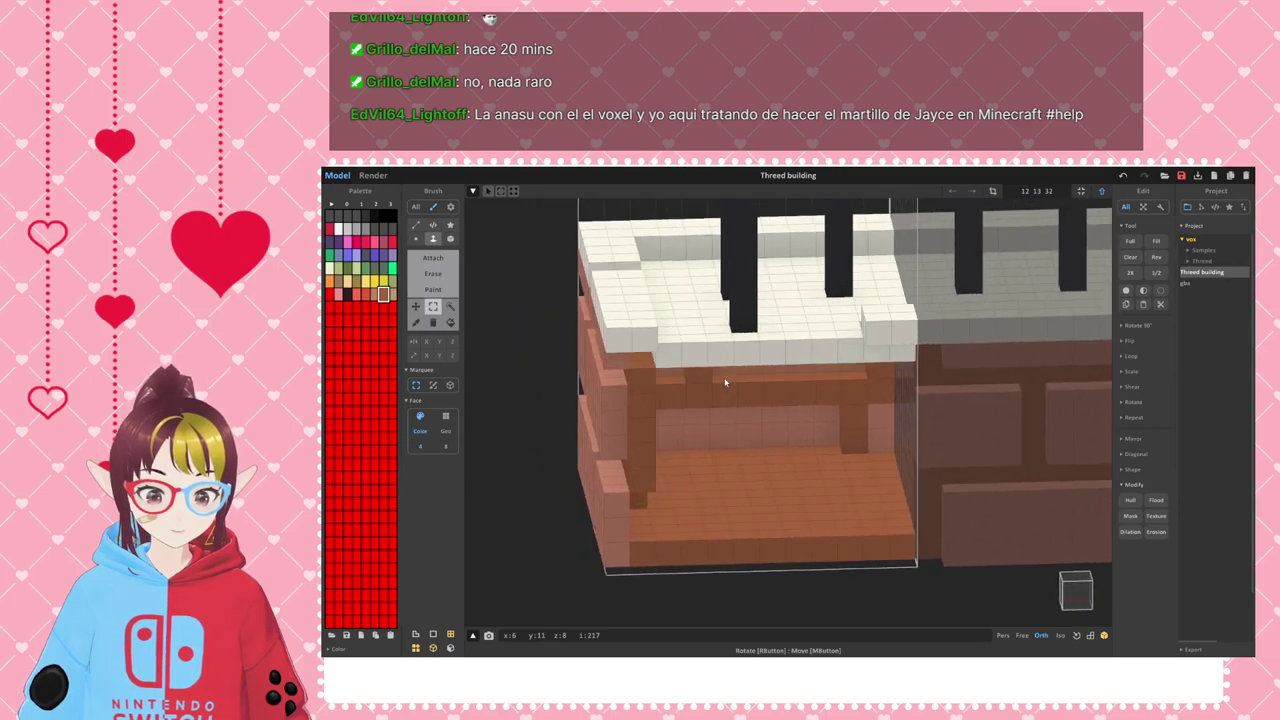
{"action": "left_click", "coordinate": [330, 268]}
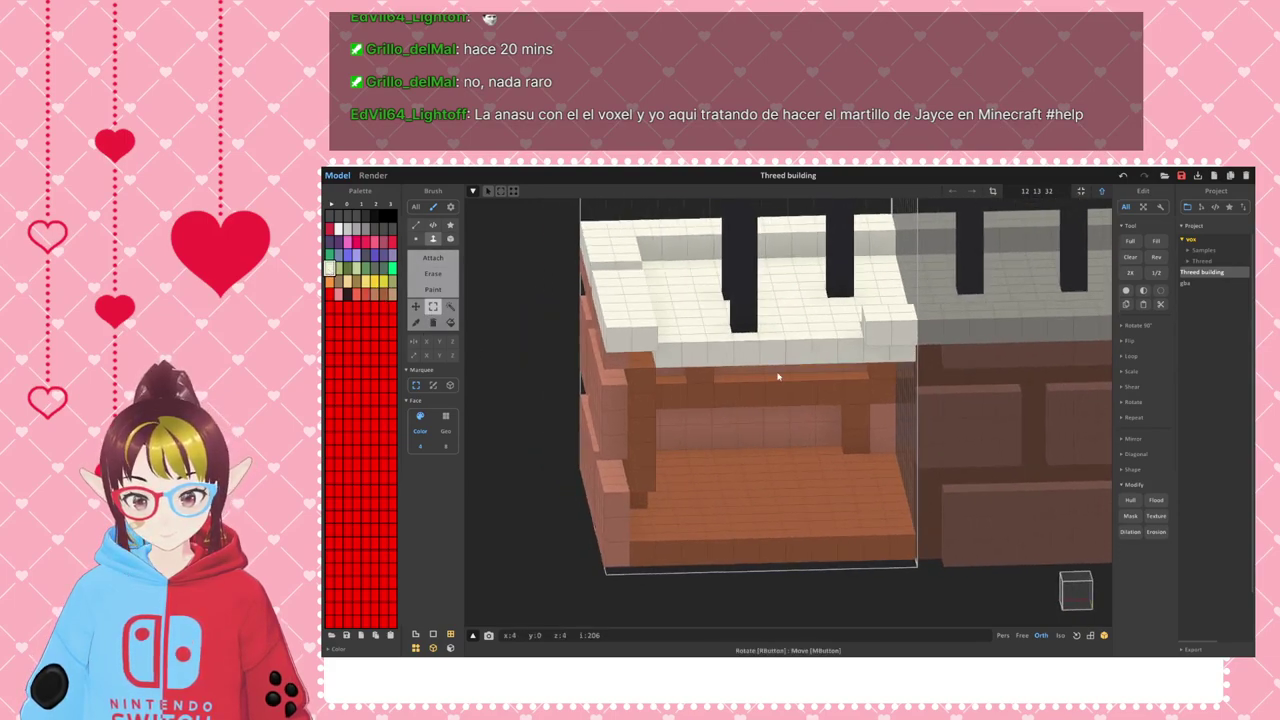
{"action": "left_click", "coordinate": [443, 259]}
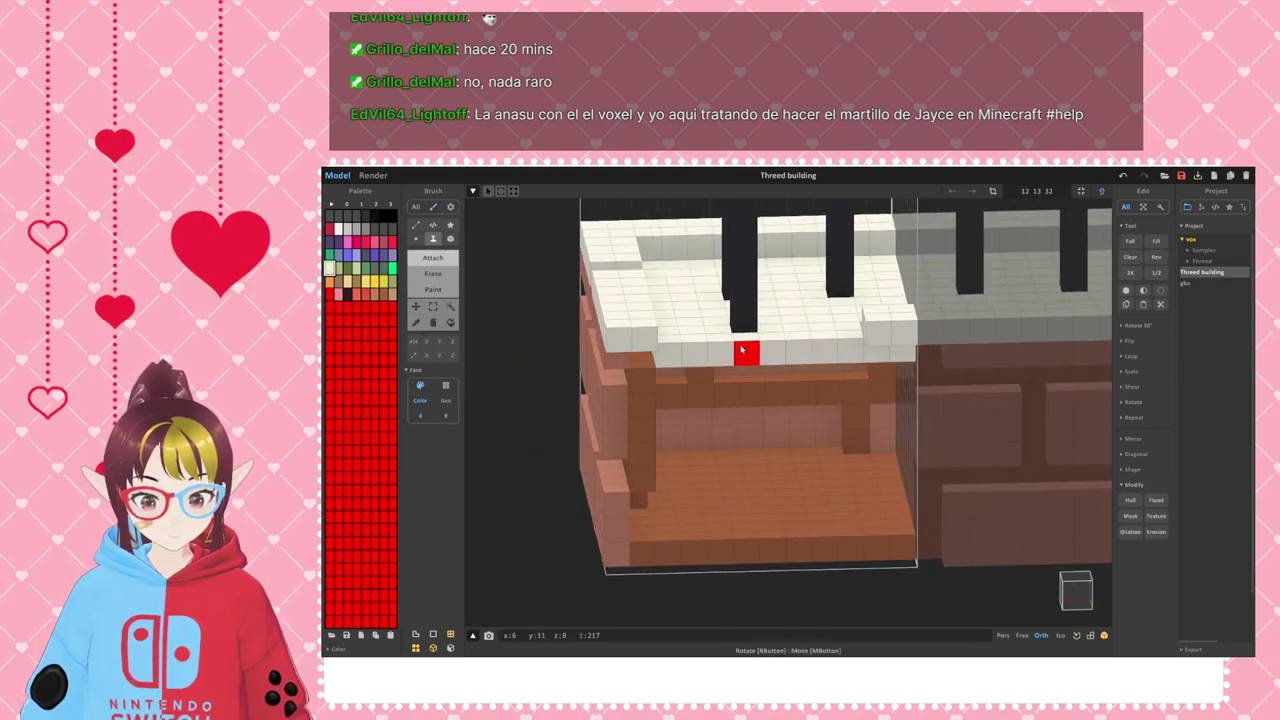
{"action": "right_click_drag", "start_coordinate": [749, 449], "coordinate": [870, 505]}
{"action": "right_click_drag", "start_coordinate": [778, 563], "coordinate": [486, 331]}
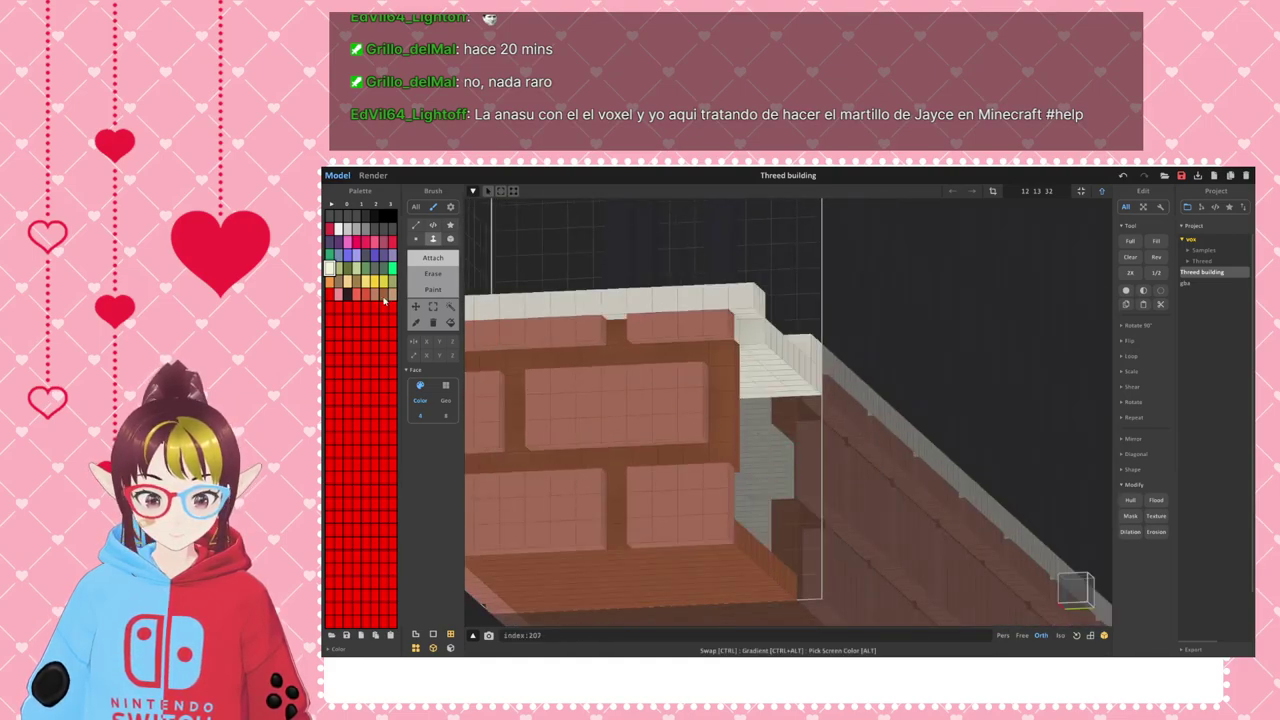
- Extend the end face's top and middle brick rows to the widened edge in brick colour, and cut a one-voxel-wide joint into the middle row
{"action": "left_click", "coordinate": [418, 323]}
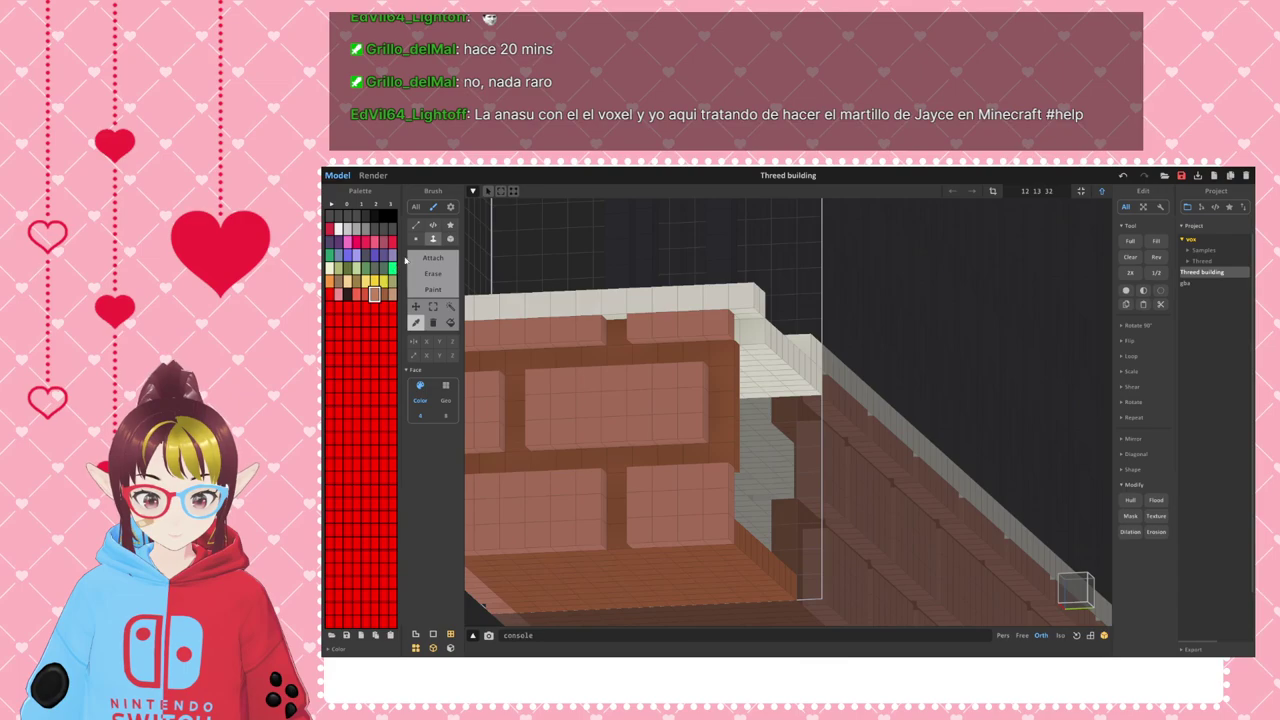
{"action": "left_click", "coordinate": [437, 258]}
{"action": "right_click_drag", "start_coordinate": [730, 362], "coordinate": [639, 358]}
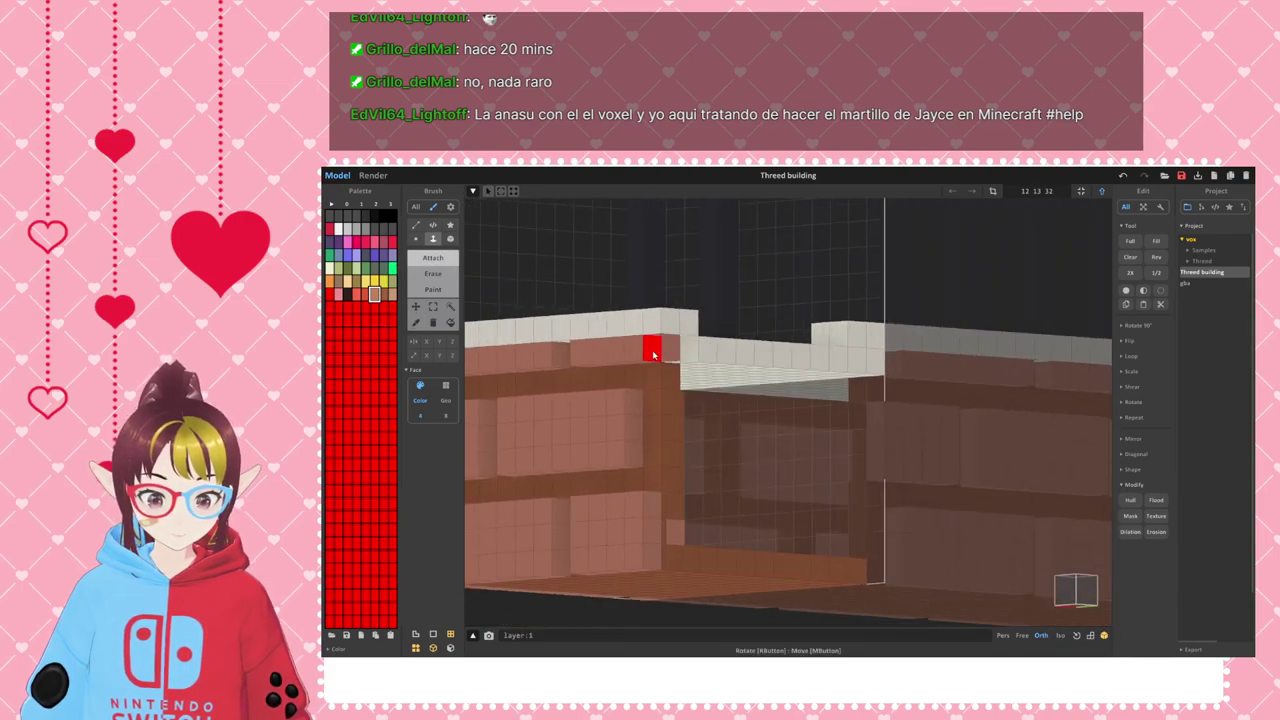
{"action": "right_click_drag", "start_coordinate": [717, 407], "coordinate": [660, 443]}
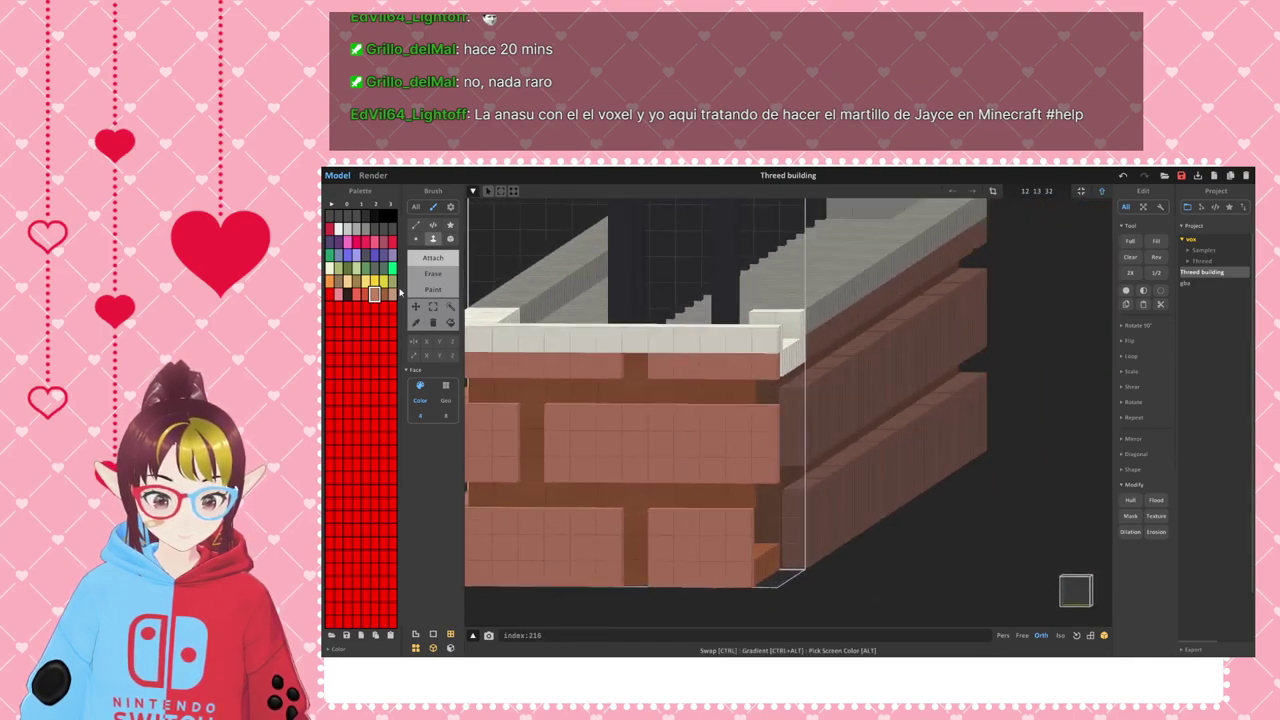
{"action": "left_click", "coordinate": [416, 238]}
{"action": "left_click_drag", "start_coordinate": [738, 419], "coordinate": [744, 471], "text": "shift"}
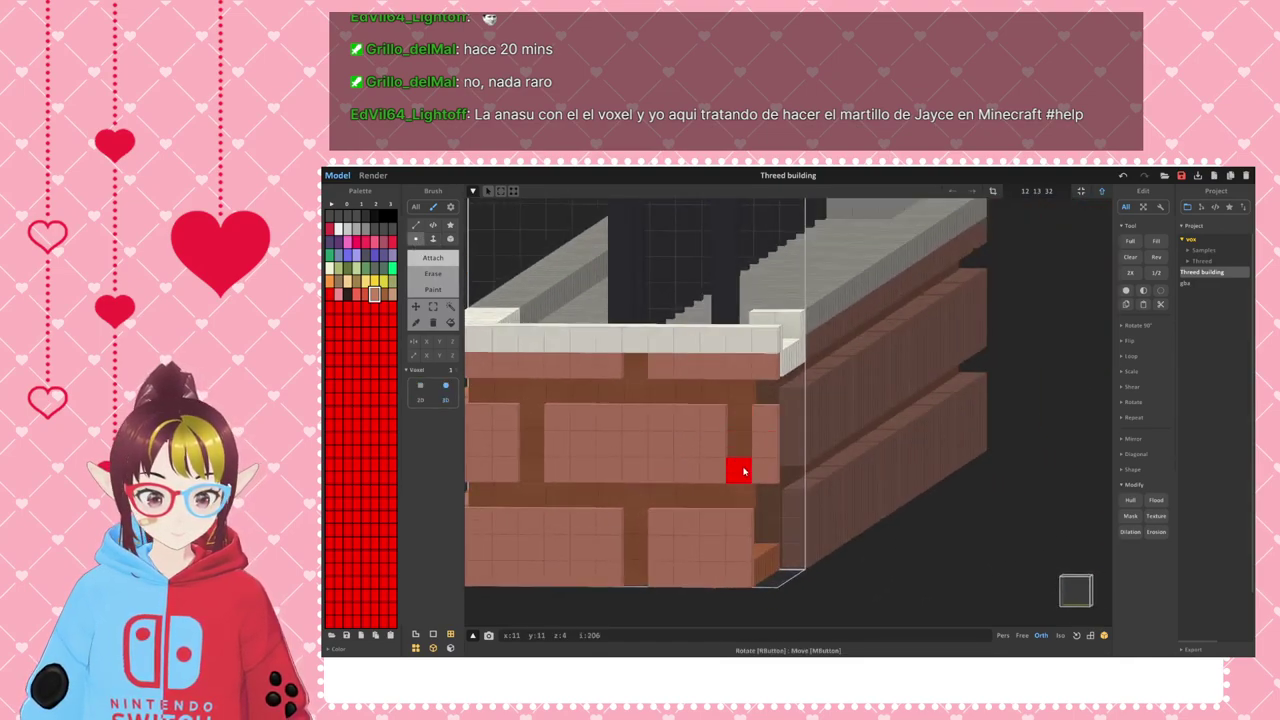
- Extend the corner piece's brown mortar core and floor outward on the open inner side to the widened edge below the coping
{"action": "mouse_move", "coordinate": [829, 528]}
{"action": "right_mouse_down"}
{"action": "mouse_move", "coordinate": [757, 506]}
{"action": "mouse_move", "coordinate": [711, 509]}
{"action": "mouse_move", "coordinate": [703, 489]}
{"action": "mouse_move", "coordinate": [683, 509]}
{"action": "mouse_move", "coordinate": [809, 529]}
{"action": "mouse_move", "coordinate": [703, 523]}
{"action": "mouse_move", "coordinate": [666, 483]}
{"action": "right_mouse_up"}
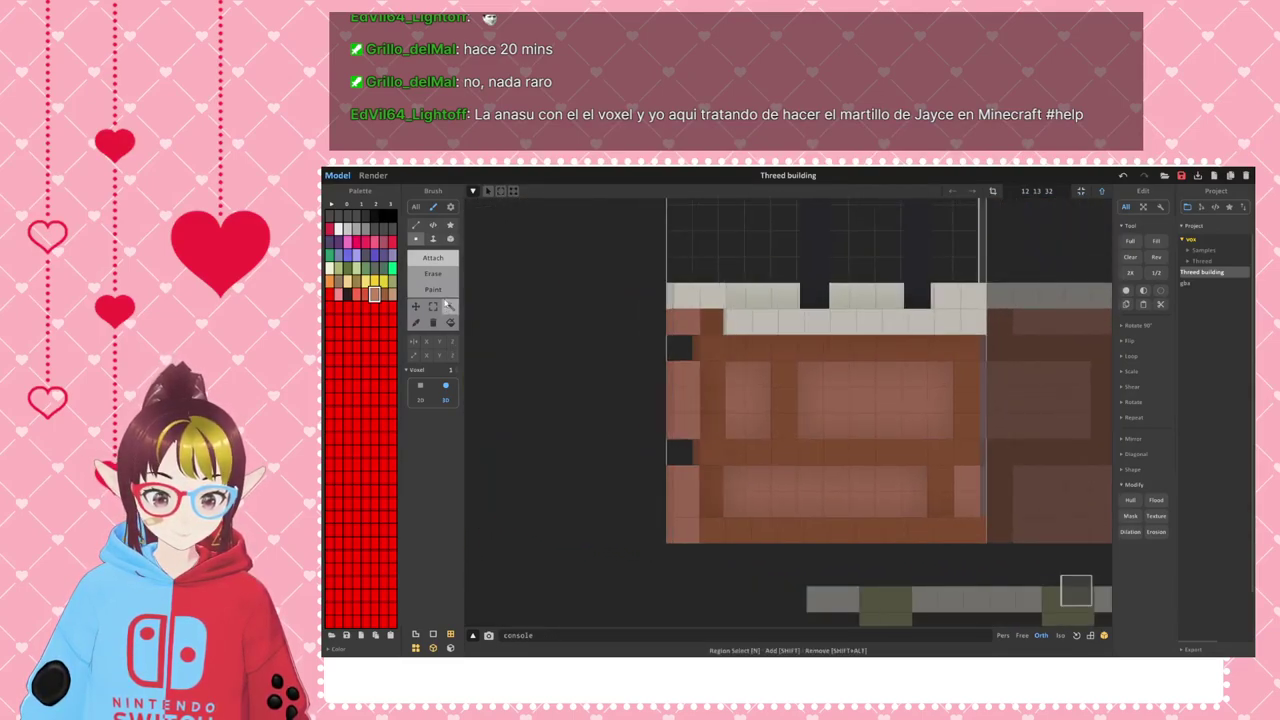
{"action": "left_click", "coordinate": [383, 295]}
{"action": "mouse_move", "coordinate": [718, 410]}
{"action": "right_mouse_down"}
{"action": "mouse_move", "coordinate": [694, 443]}
{"action": "mouse_move", "coordinate": [740, 495]}
{"action": "right_mouse_up"}
{"action": "right_click_drag", "start_coordinate": [740, 410], "coordinate": [714, 410]}
{"action": "right_click_drag", "start_coordinate": [716, 481], "coordinate": [764, 422]}
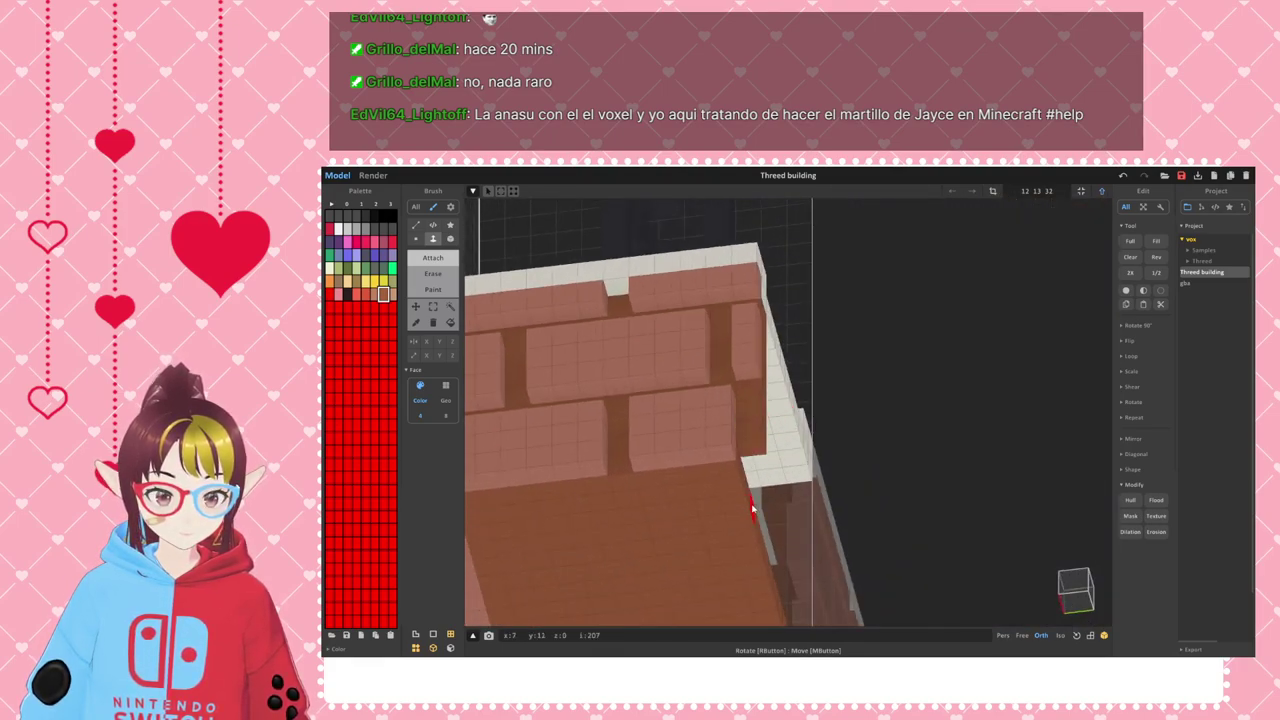
{"action": "right_click_drag", "start_coordinate": [799, 512], "coordinate": [863, 512]}
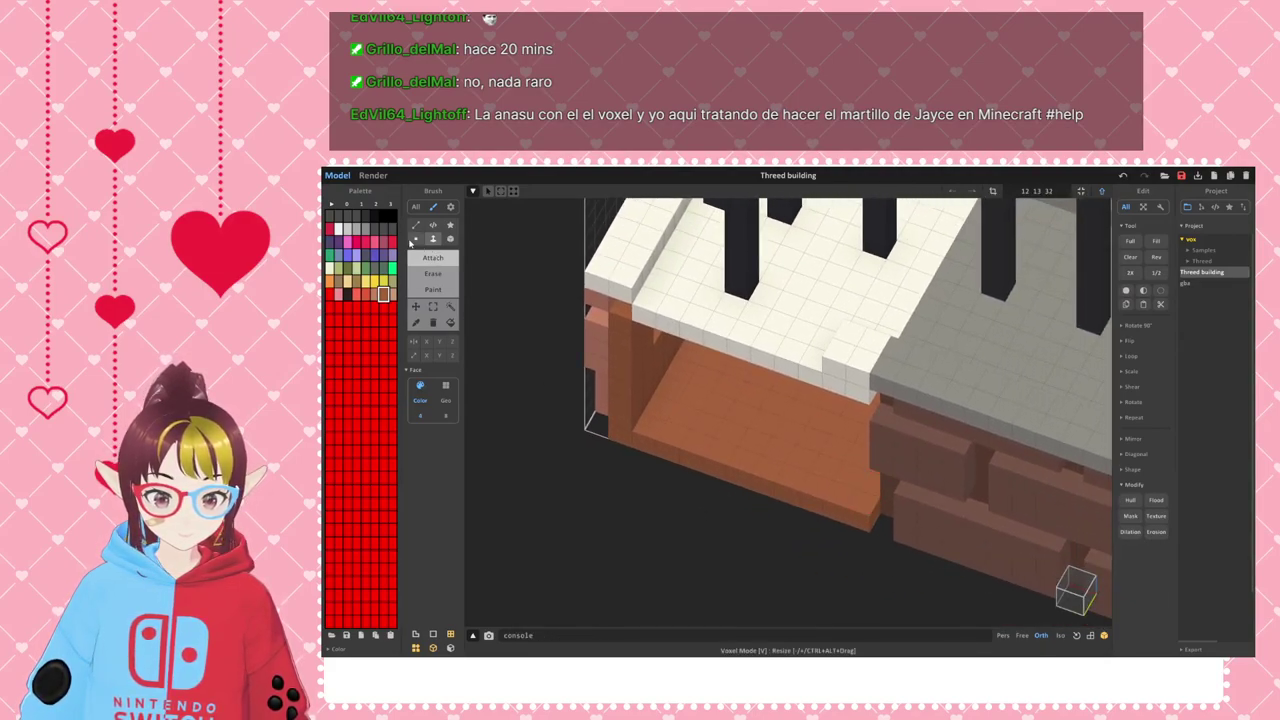
{"action": "right_click_drag", "start_coordinate": [856, 629], "coordinate": [840, 453]}
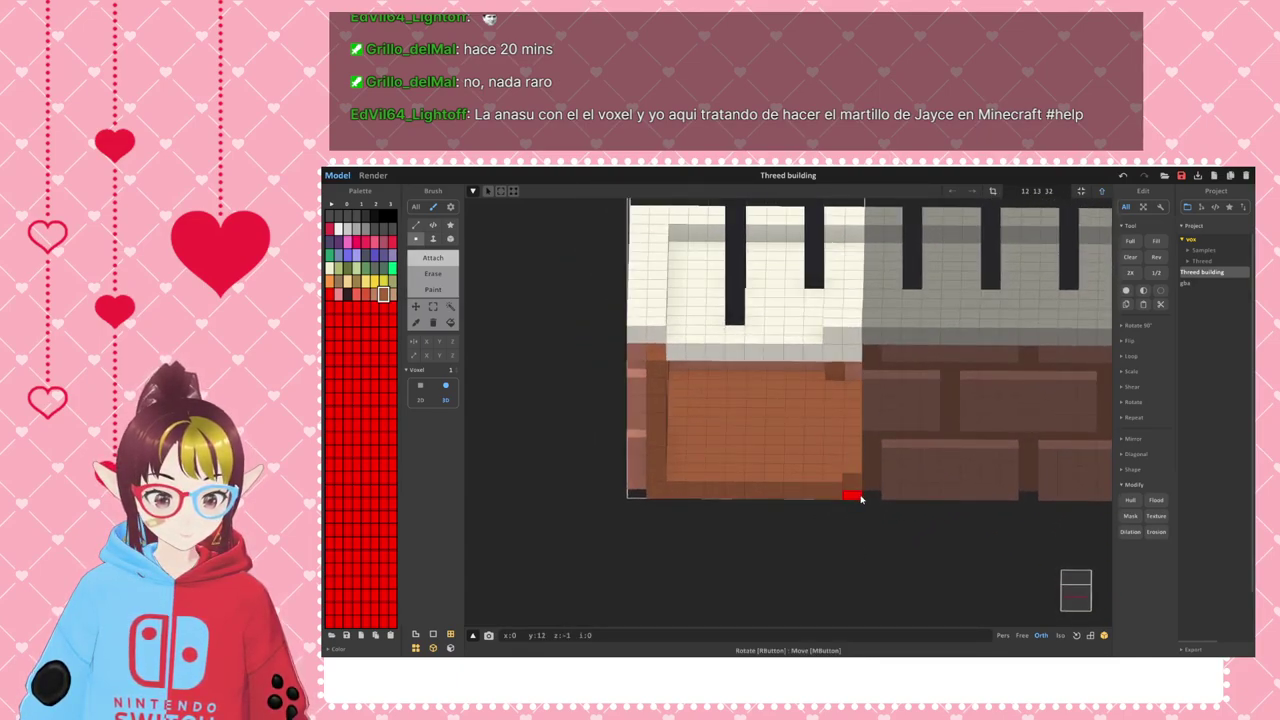
{"action": "right_click_drag", "start_coordinate": [962, 527], "coordinate": [934, 533]}
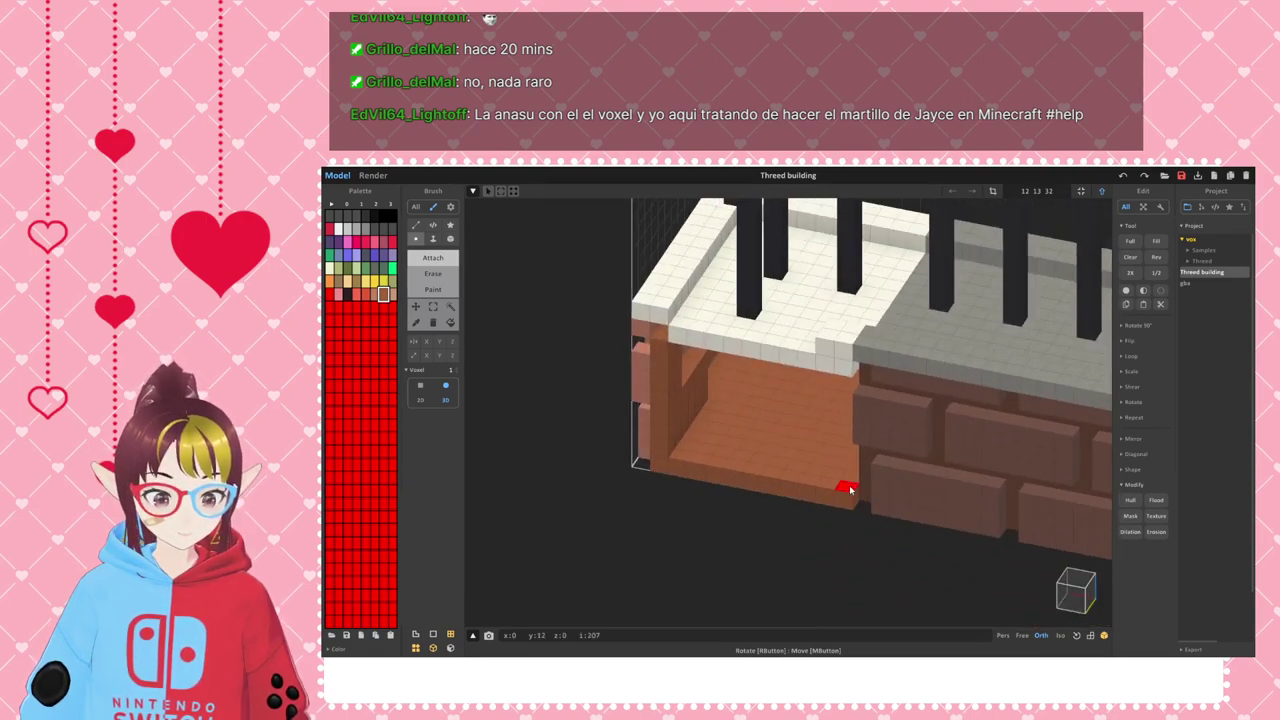
{"action": "right_click_drag", "start_coordinate": [688, 475], "coordinate": [782, 560]}
- Leave voxel editing, duplicate the long wall section behind the original, and rotate the copy 90° about the Z axis
{"action": "key", "text": "Tab"}
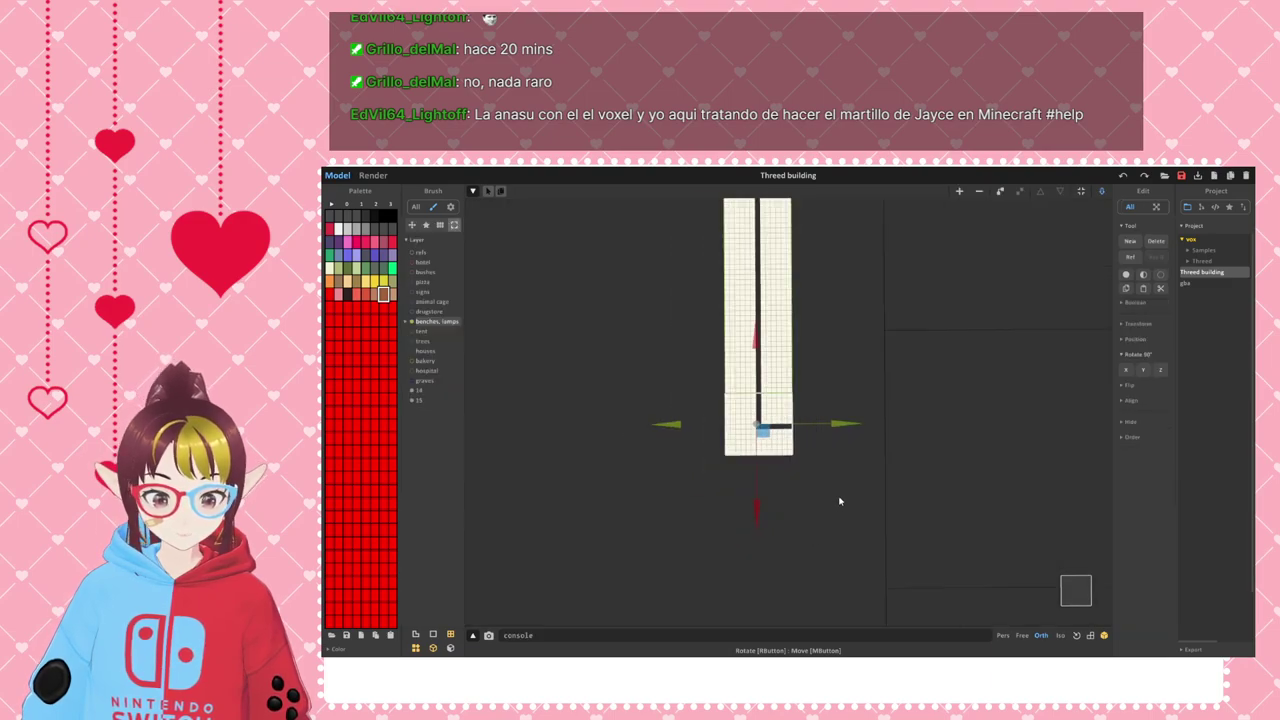
{"action": "right_click_drag", "start_coordinate": [700, 531], "coordinate": [719, 481]}
{"action": "left_click", "coordinate": [623, 425]}
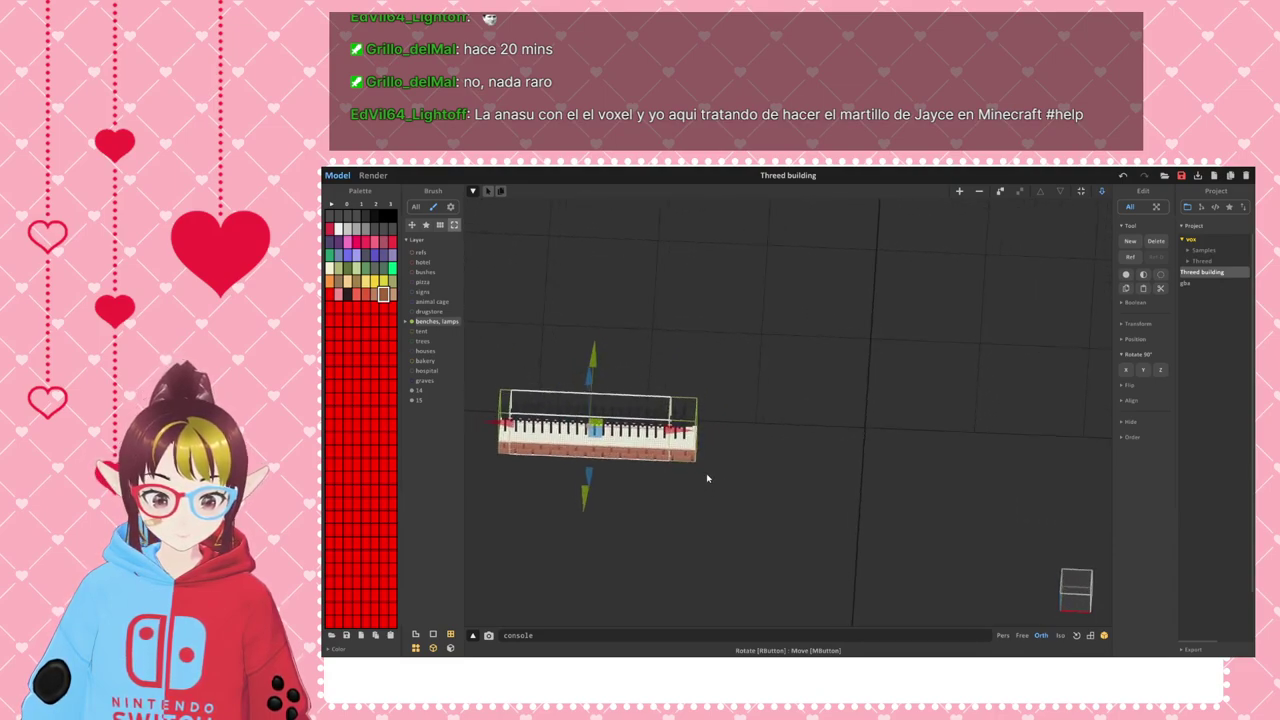
{"action": "left_click", "coordinate": [591, 493]}
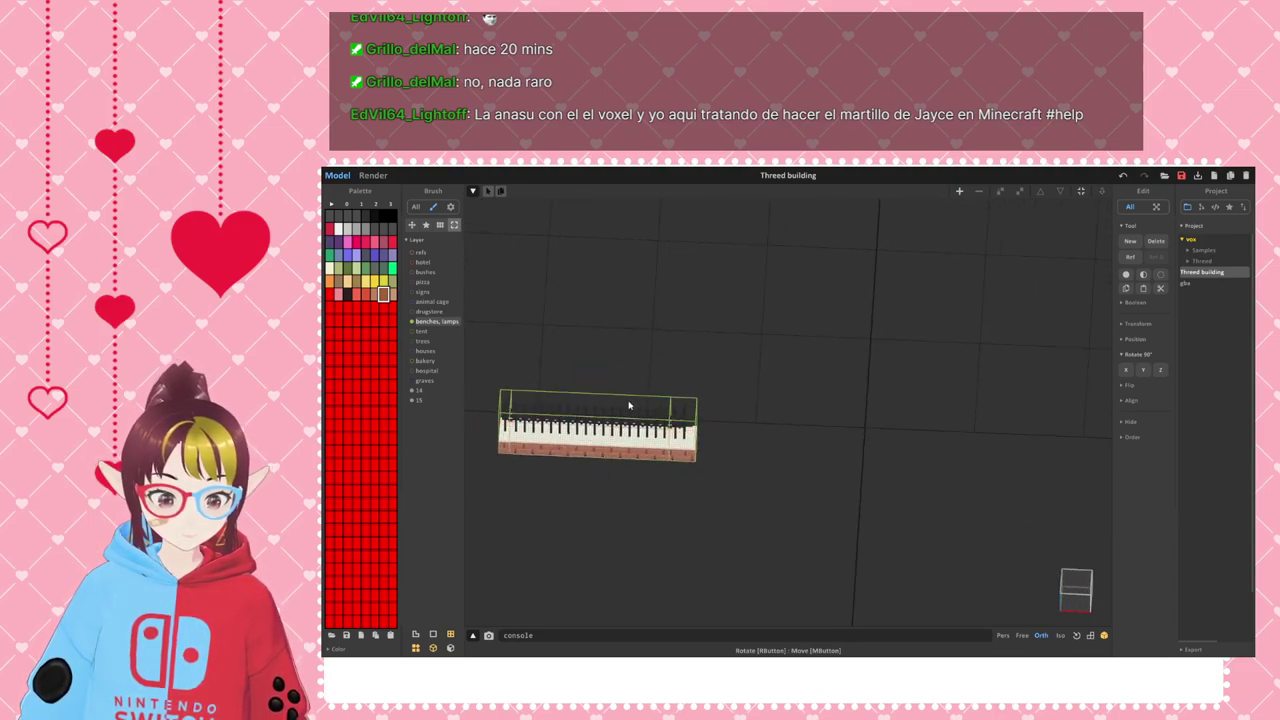
{"action": "right_click_drag", "start_coordinate": [644, 397], "coordinate": [661, 423]}
{"action": "left_click", "coordinate": [686, 343]}
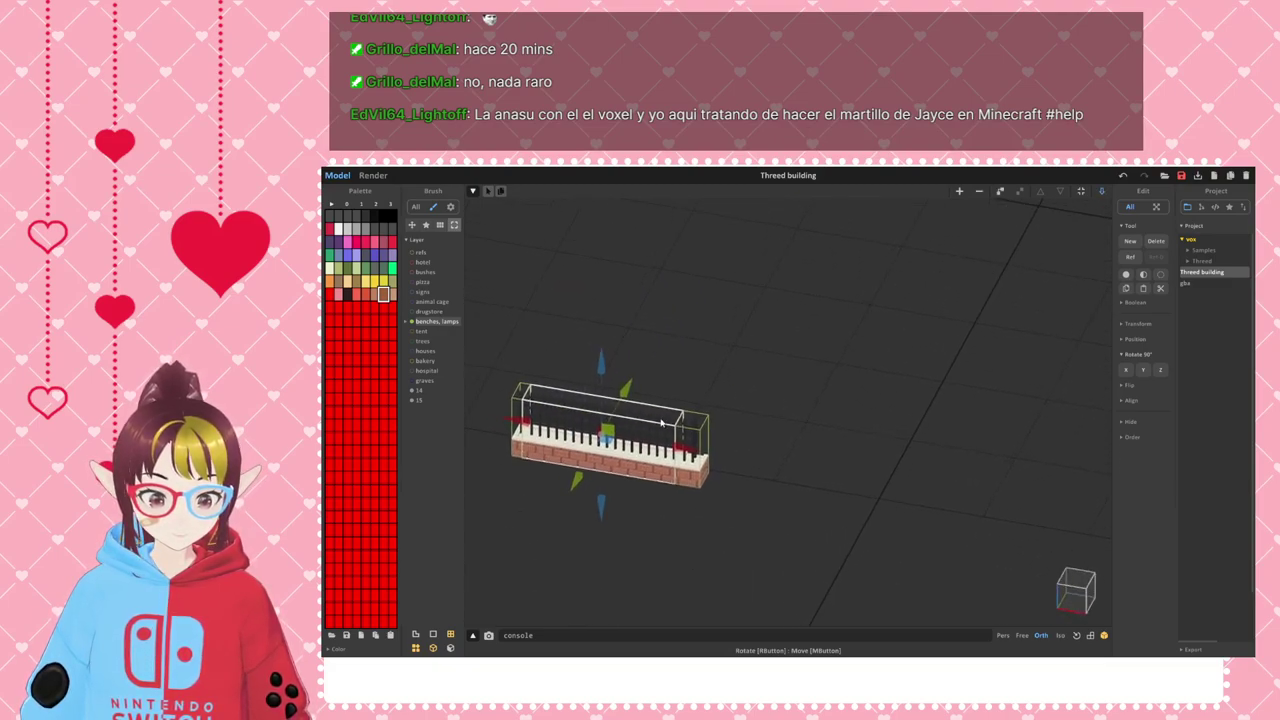
{"action": "left_click_drag", "start_coordinate": [627, 391], "coordinate": [698, 352], "text": "ctrl"}
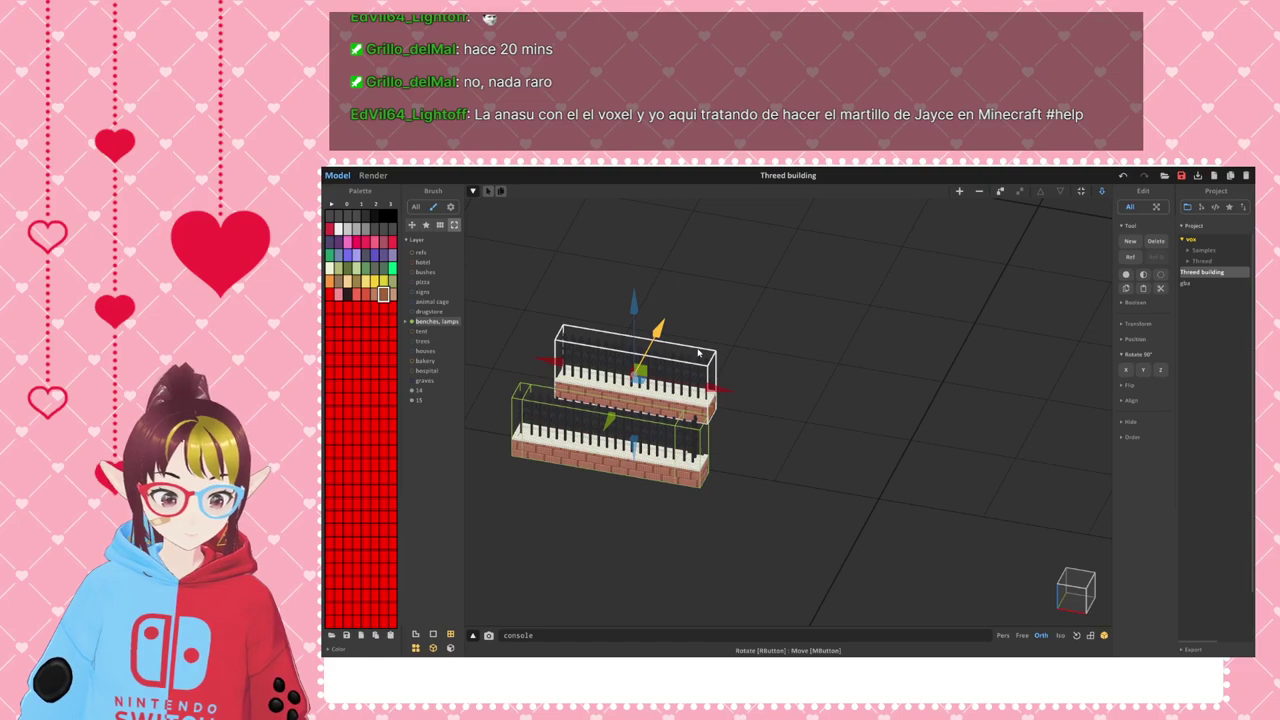
{"action": "left_click", "coordinate": [1160, 372]}
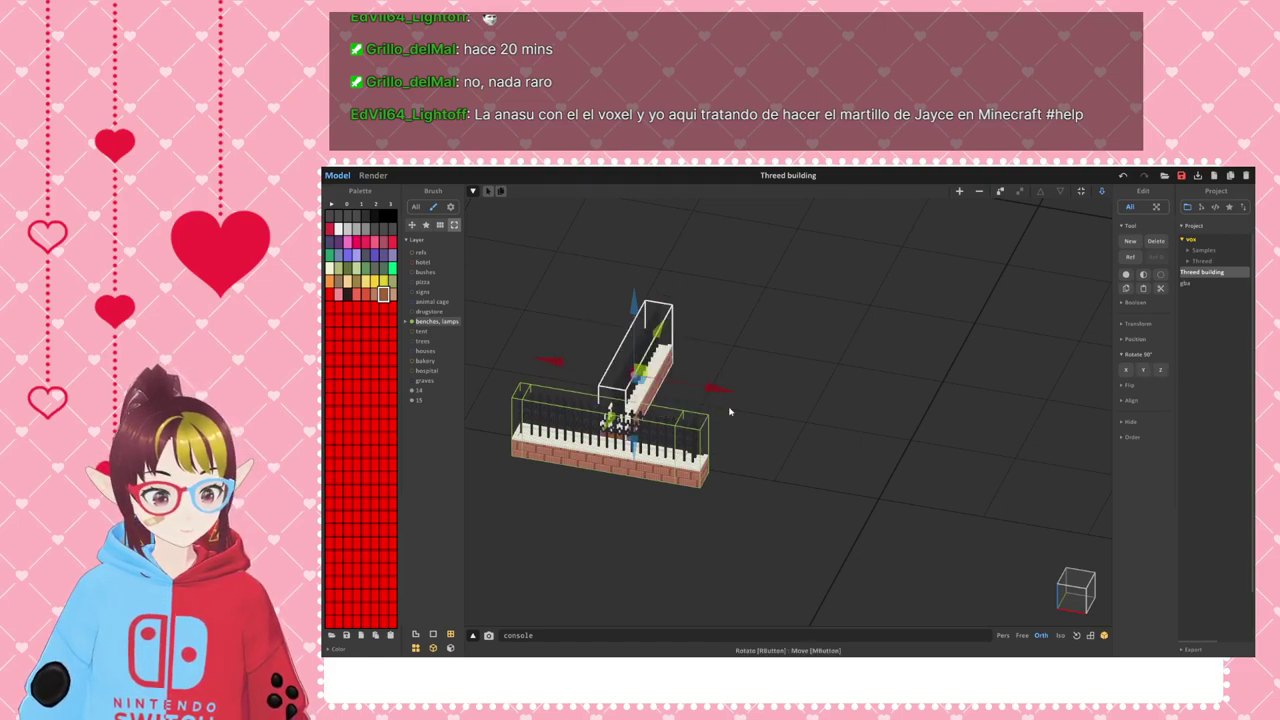
- Move the rotated wall copy against the corner piece's open end and align its fence line with the corner's
{"action": "left_click_drag", "start_coordinate": [720, 388], "coordinate": [811, 409]}
{"action": "left_click", "coordinate": [1078, 580]}
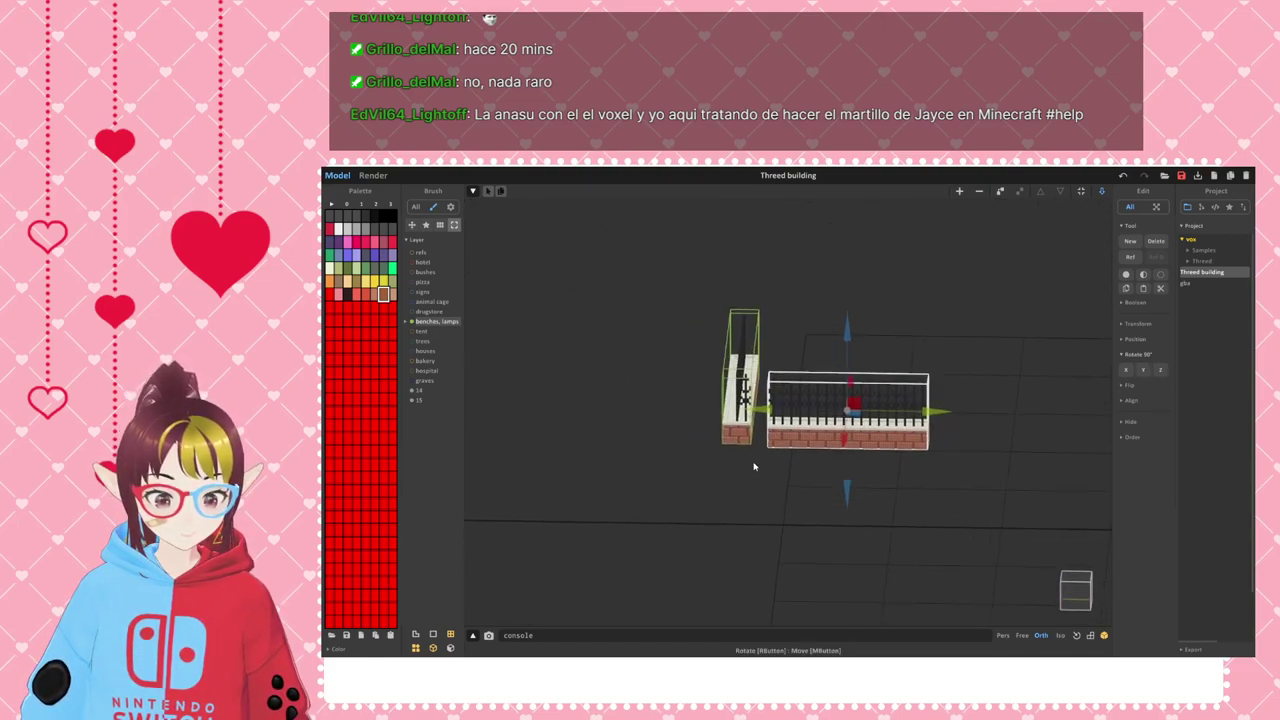
{"action": "left_click", "coordinate": [1075, 598]}
{"action": "scroll", "coordinate": [846, 506], "scroll_direction": "up", "scroll_amount": 5}
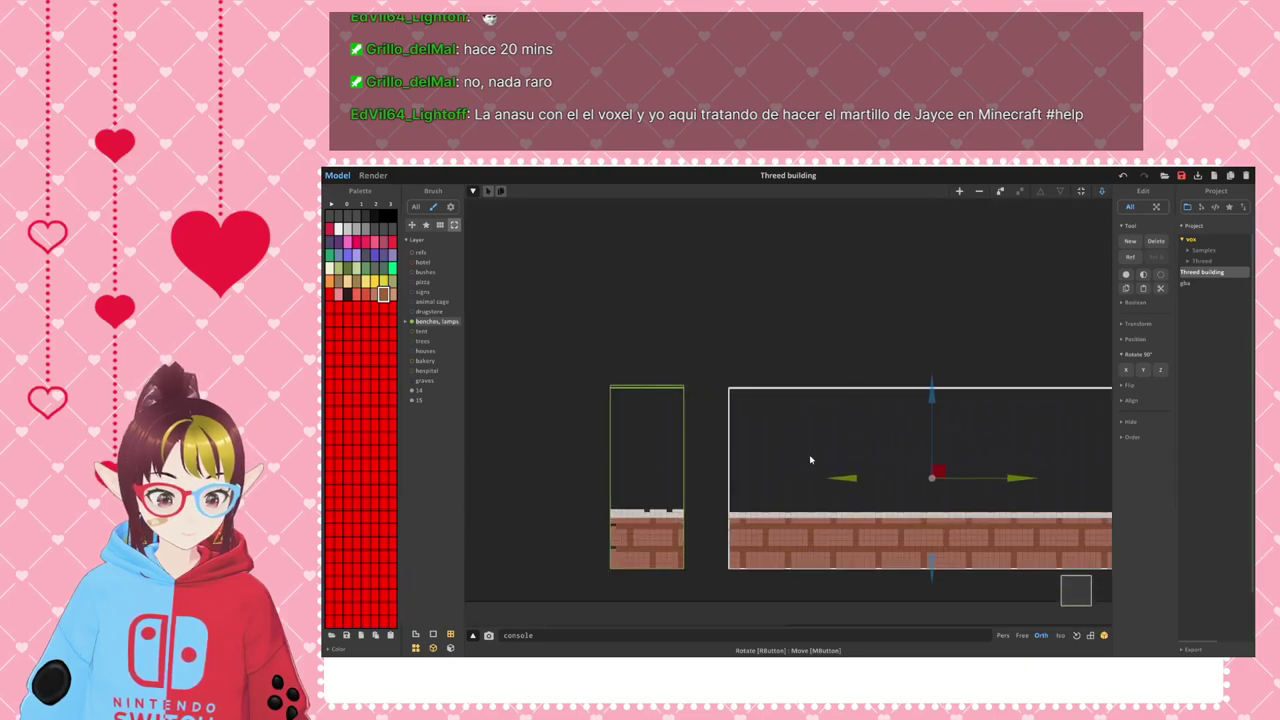
{"action": "left_click_drag", "start_coordinate": [847, 483], "coordinate": [800, 481]}
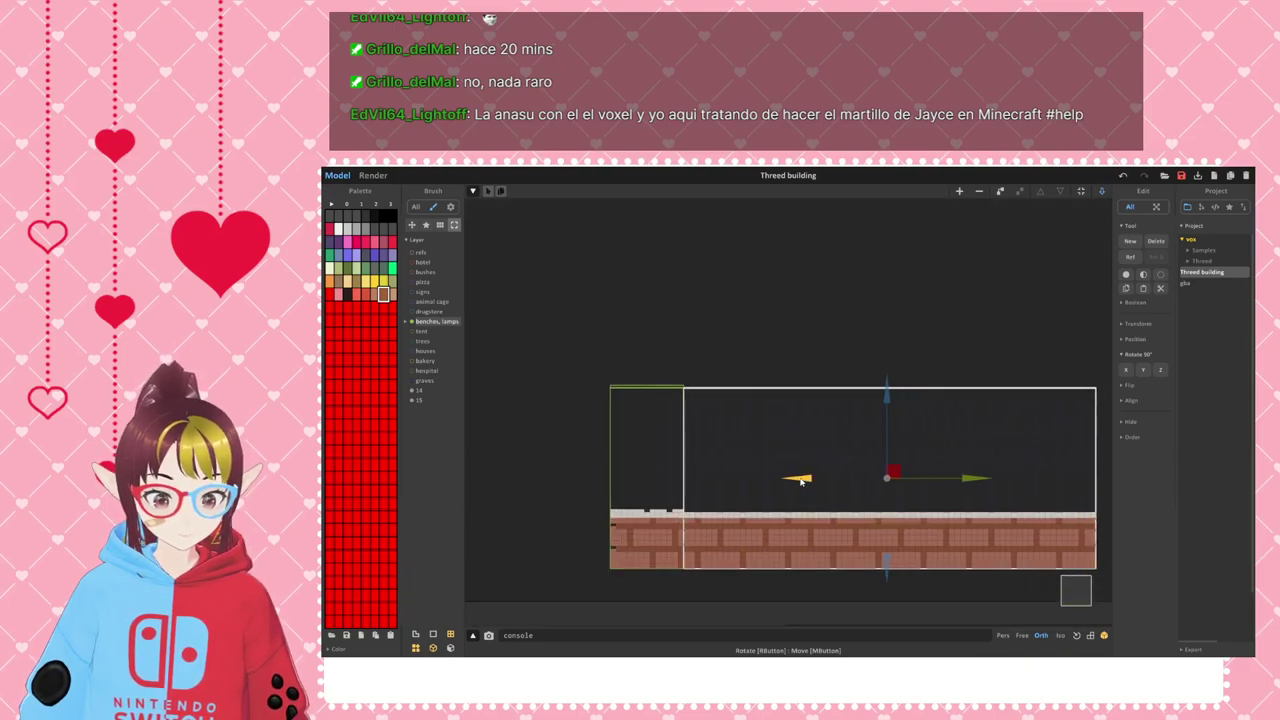
{"action": "right_click_drag", "start_coordinate": [800, 481], "coordinate": [1122, 643]}
{"action": "left_click", "coordinate": [1079, 590]}
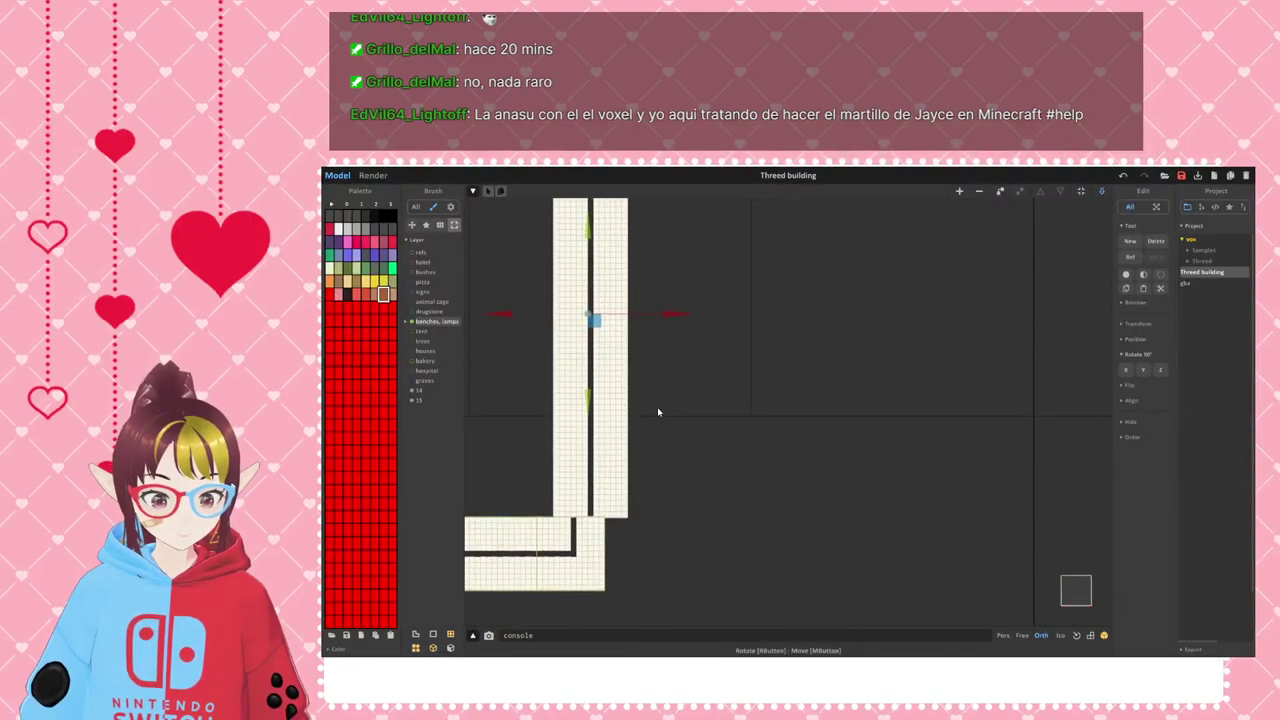
{"action": "left_click_drag", "start_coordinate": [817, 333], "coordinate": [800, 336]}
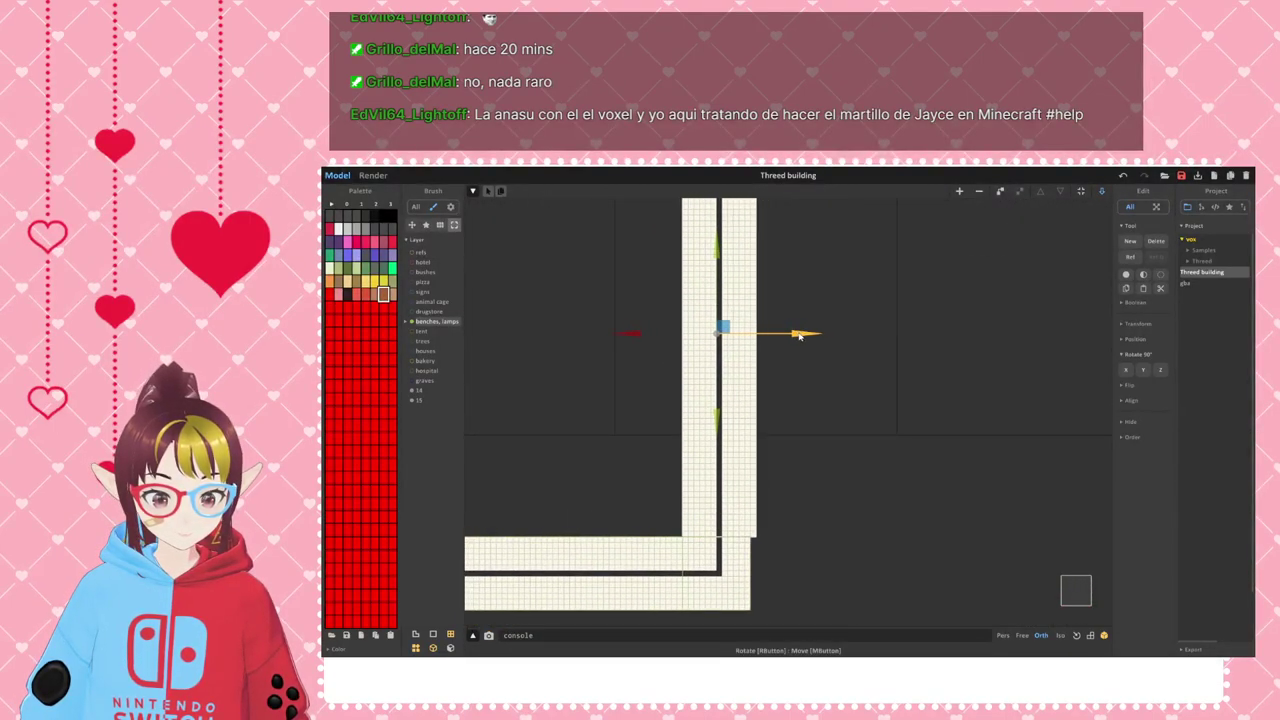
{"action": "scroll", "coordinate": [792, 505], "scroll_direction": "up", "scroll_amount": 4}
{"action": "middle_click_drag", "start_coordinate": [786, 534], "coordinate": [800, 392]}
{"action": "scroll", "coordinate": [781, 450], "scroll_direction": "up", "scroll_amount": 2}
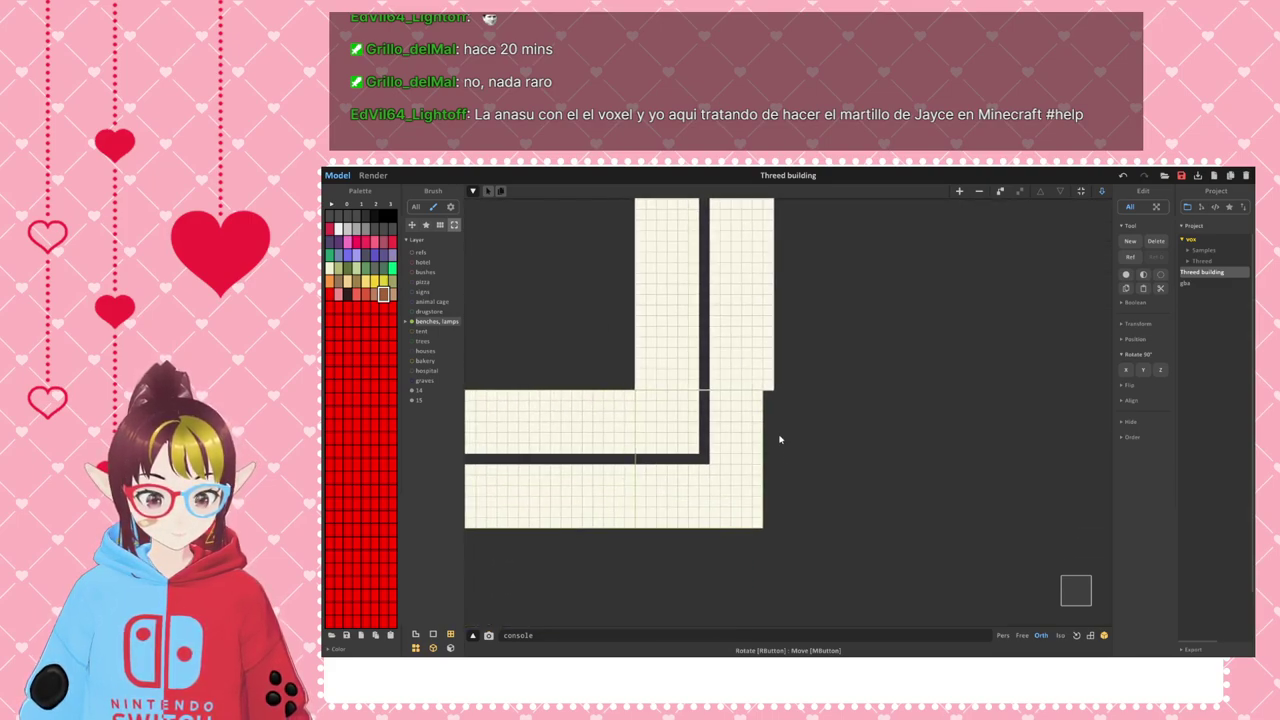
- In the corner piece's voxels, select the outer three-voxel-wide strip and shift it one voxel outward to match the adjoining wall's width
{"action": "left_click", "coordinate": [740, 458]}
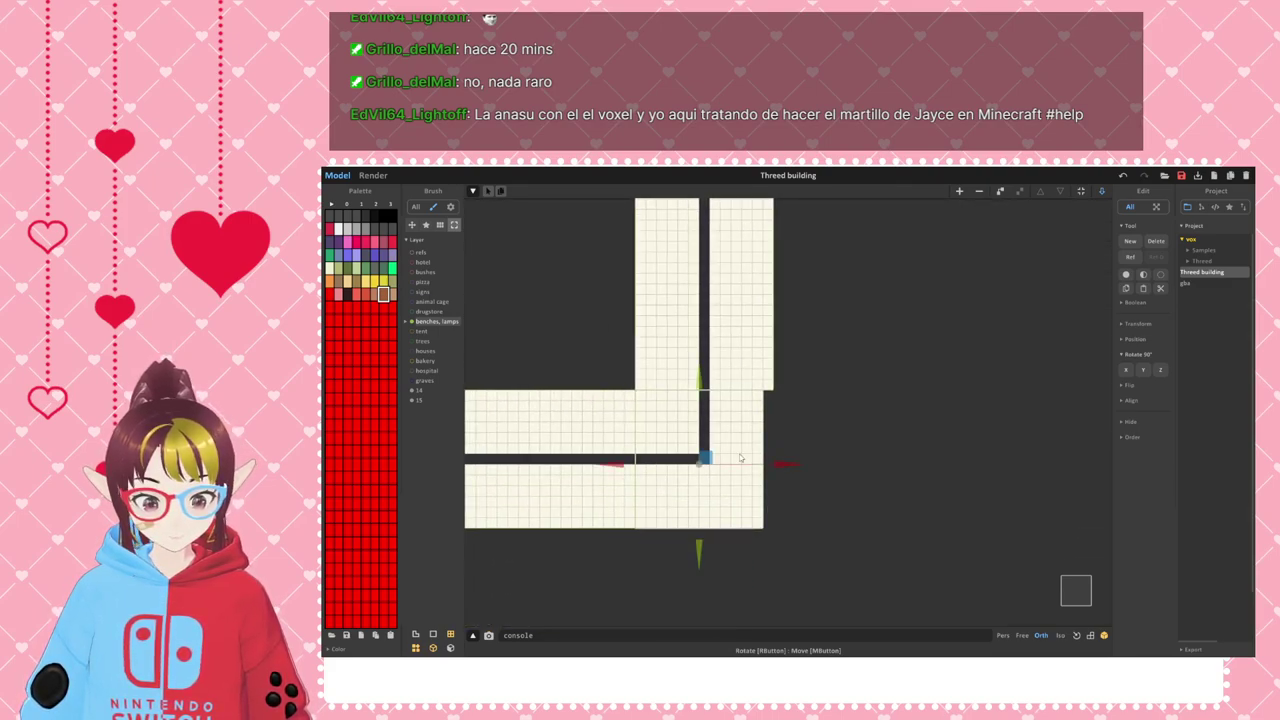
{"action": "key", "text": "Tab"}
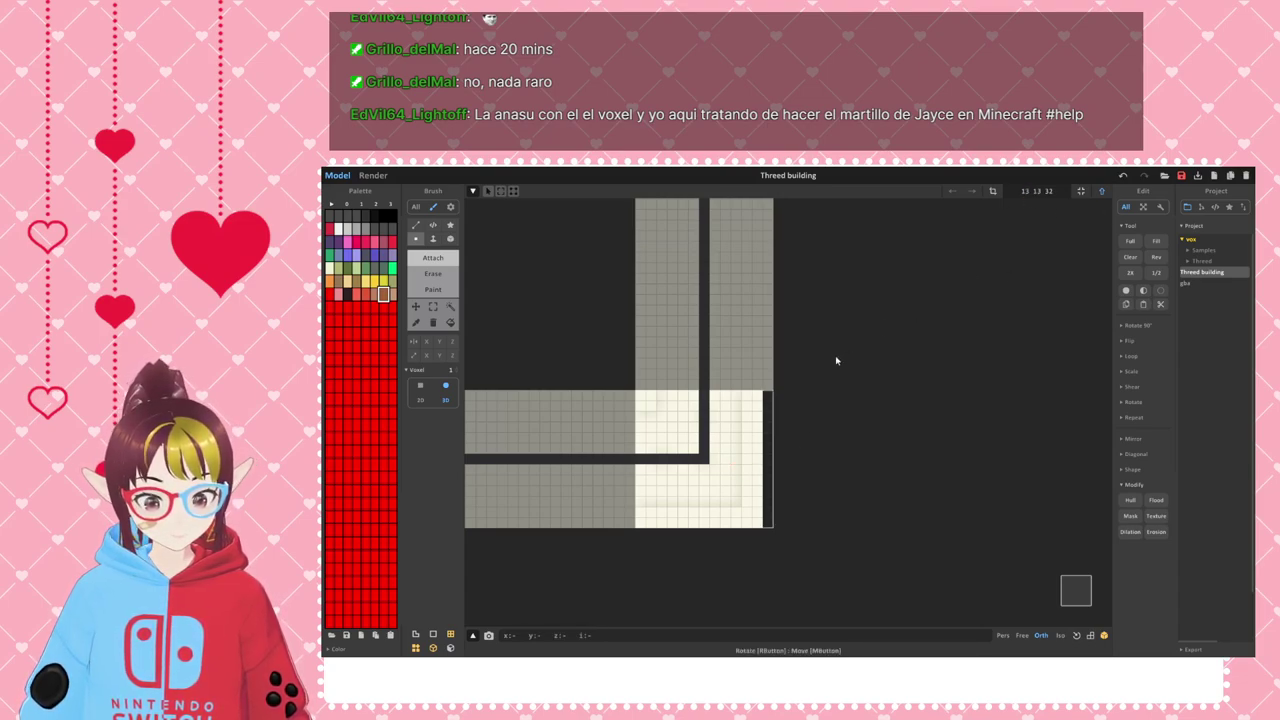
{"action": "scroll", "coordinate": [847, 345], "scroll_direction": "up", "scroll_amount": 4}
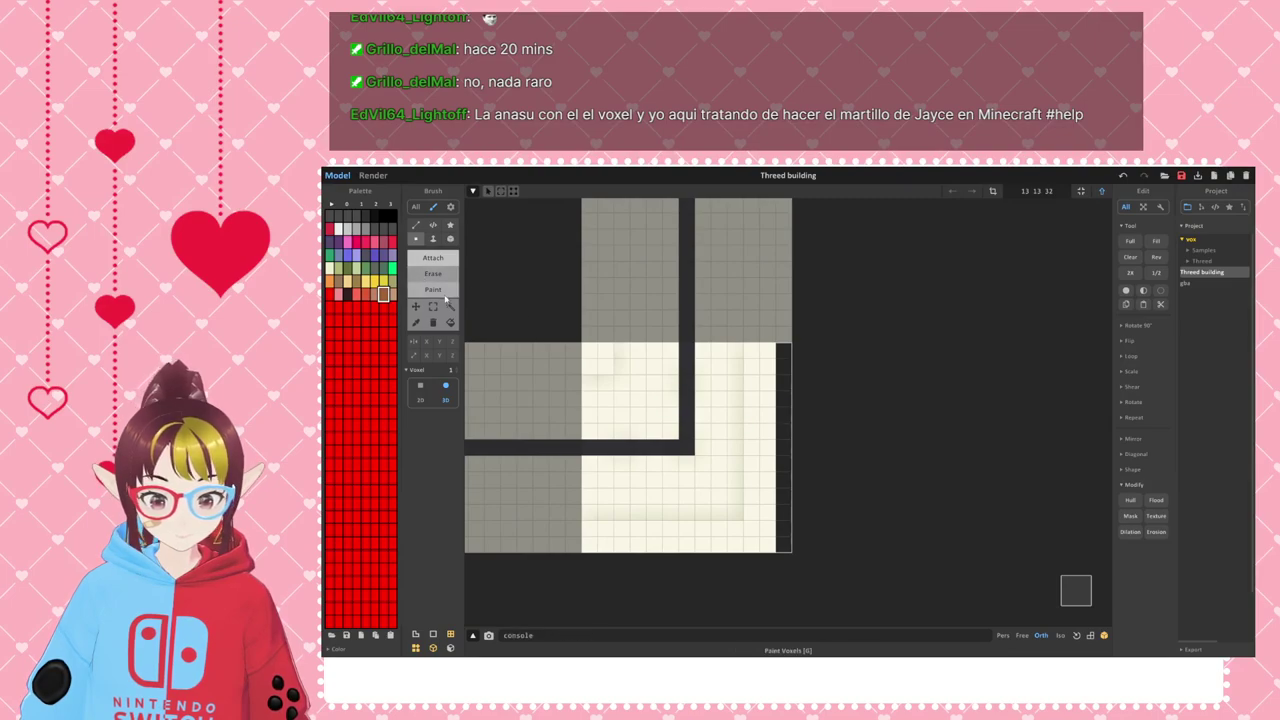
{"action": "left_click", "coordinate": [432, 306]}
{"action": "left_click_drag", "start_coordinate": [840, 582], "coordinate": [742, 346]}
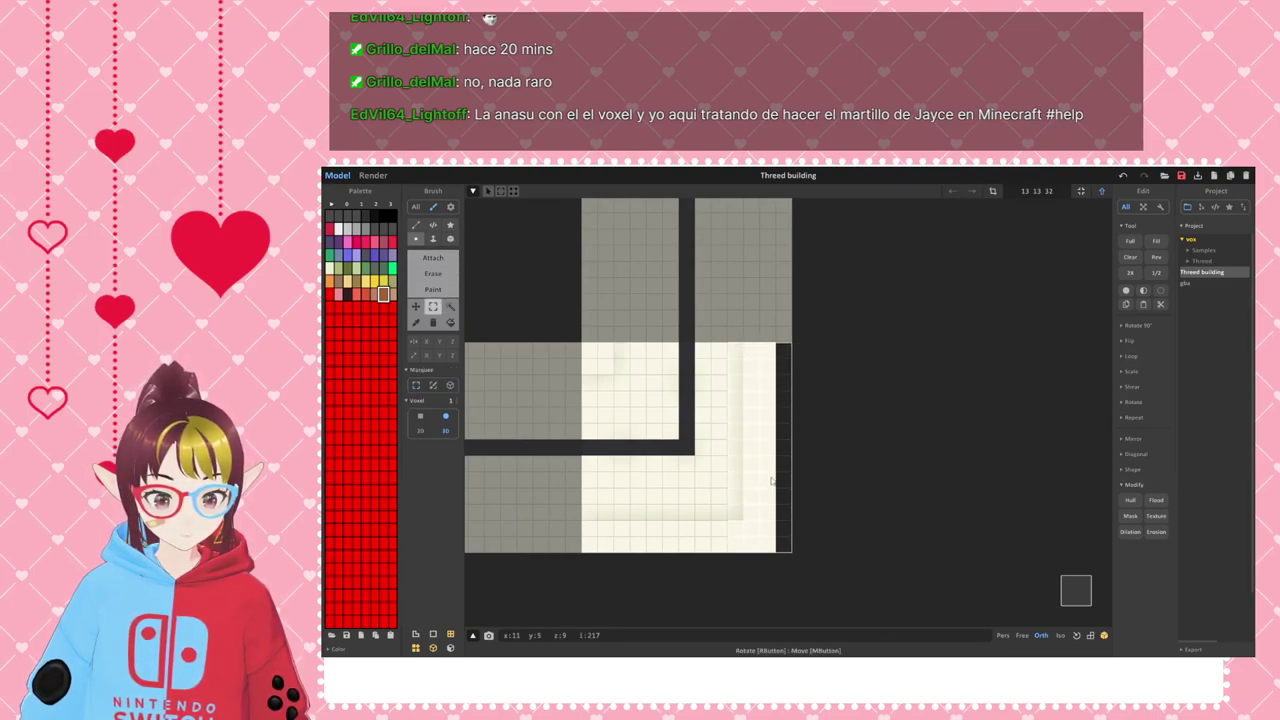
{"action": "left_click", "coordinate": [416, 306]}
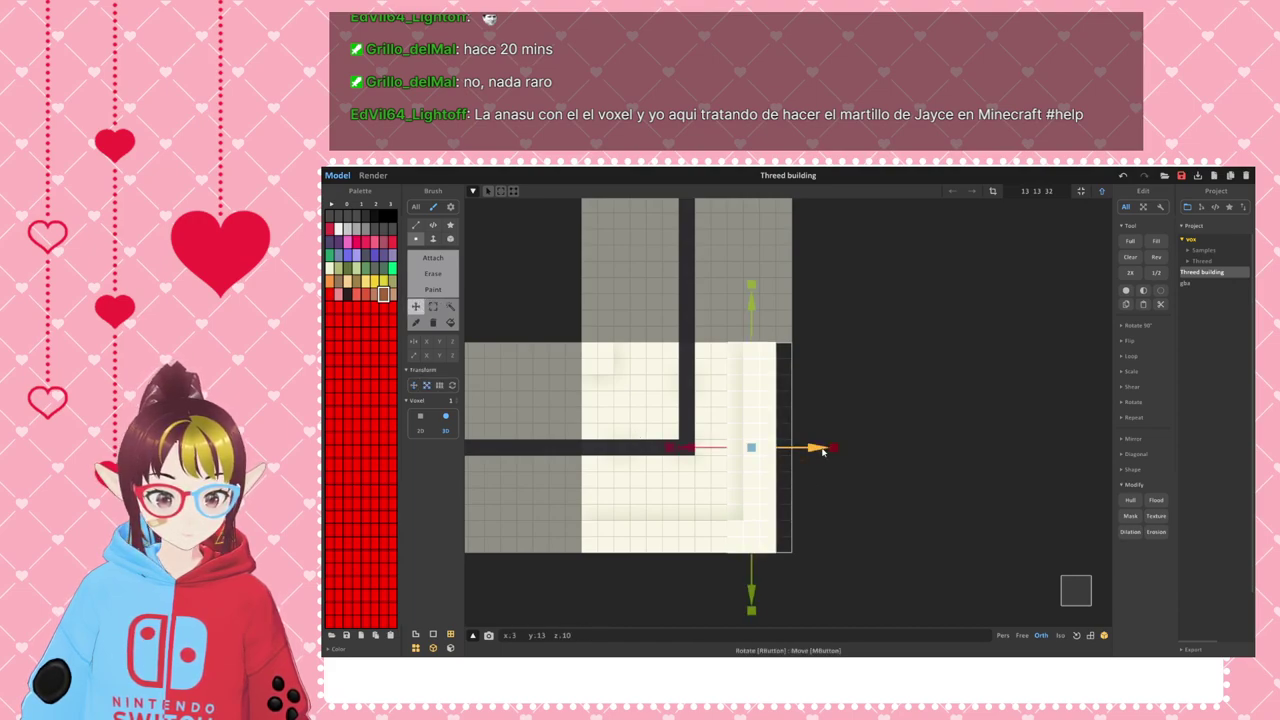
{"action": "left_click_drag", "start_coordinate": [820, 452], "coordinate": [839, 452]}
{"action": "right_click_drag", "start_coordinate": [816, 487], "coordinate": [841, 544]}
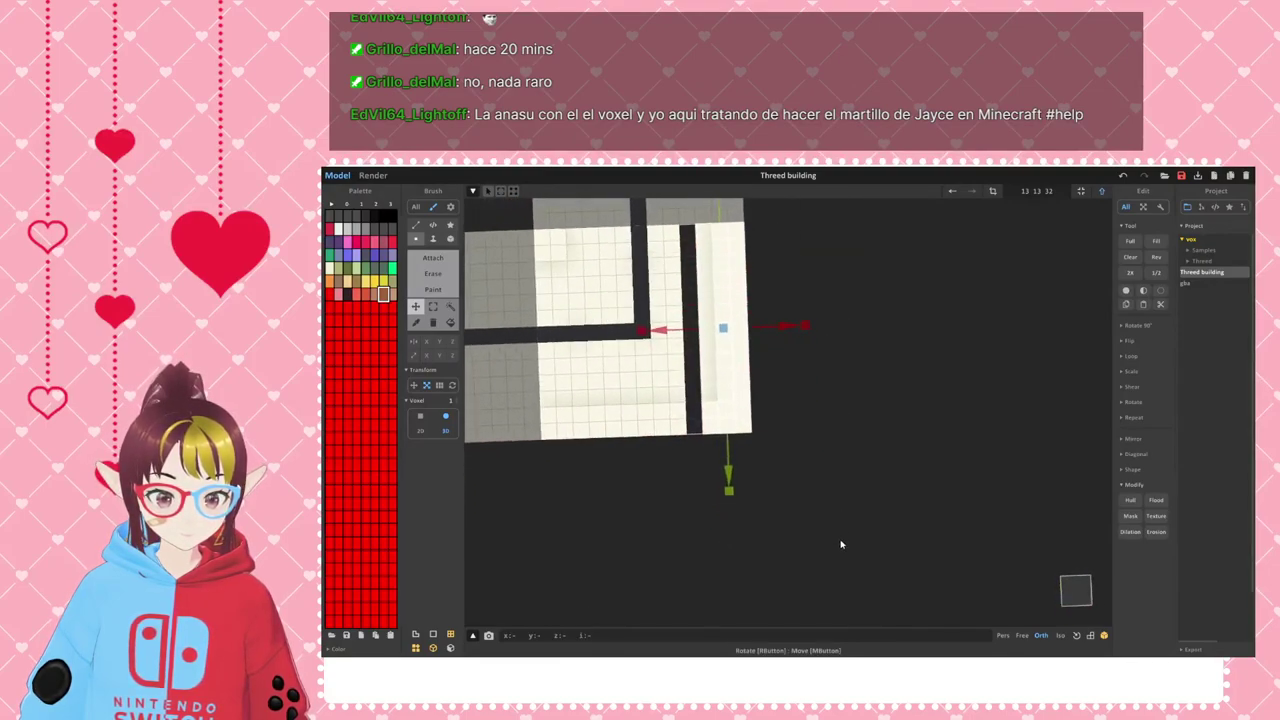
- Fill the one-voxel gap in the corner piece's coping with cream voxels
{"action": "left_click", "coordinate": [433, 257]}
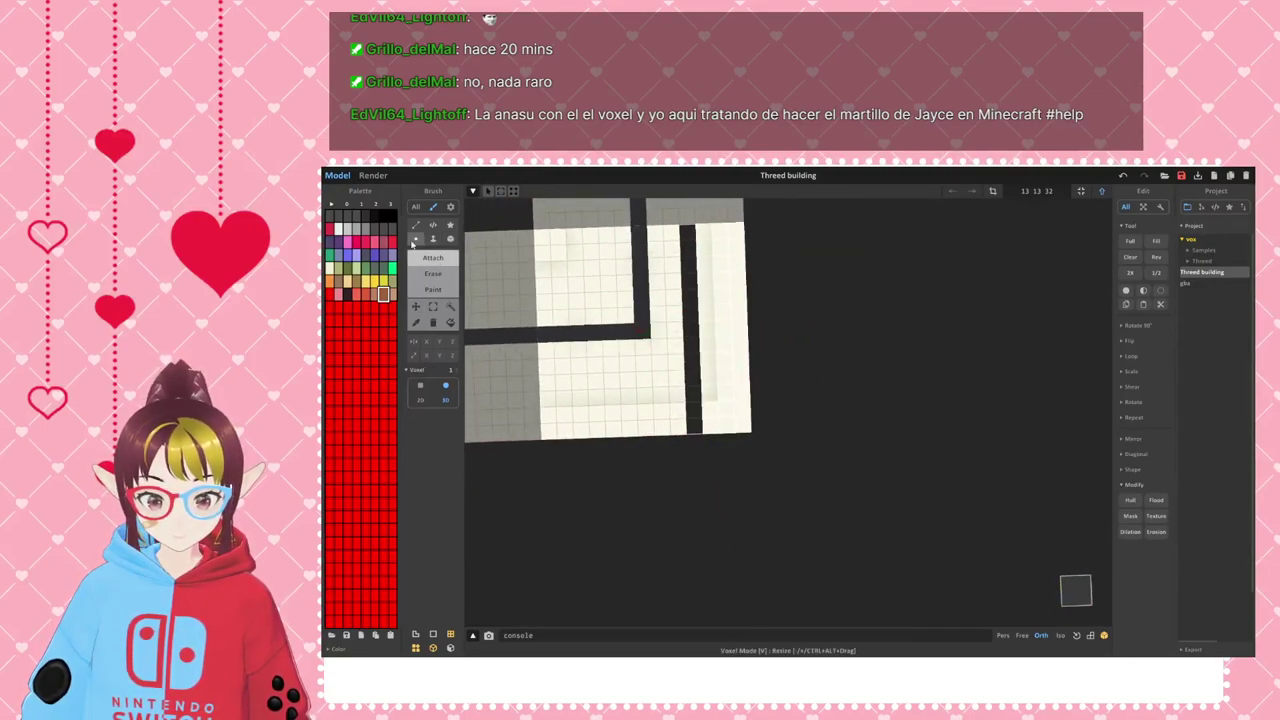
{"action": "left_click", "coordinate": [330, 268]}
{"action": "right_click_drag", "start_coordinate": [692, 363], "coordinate": [678, 386]}
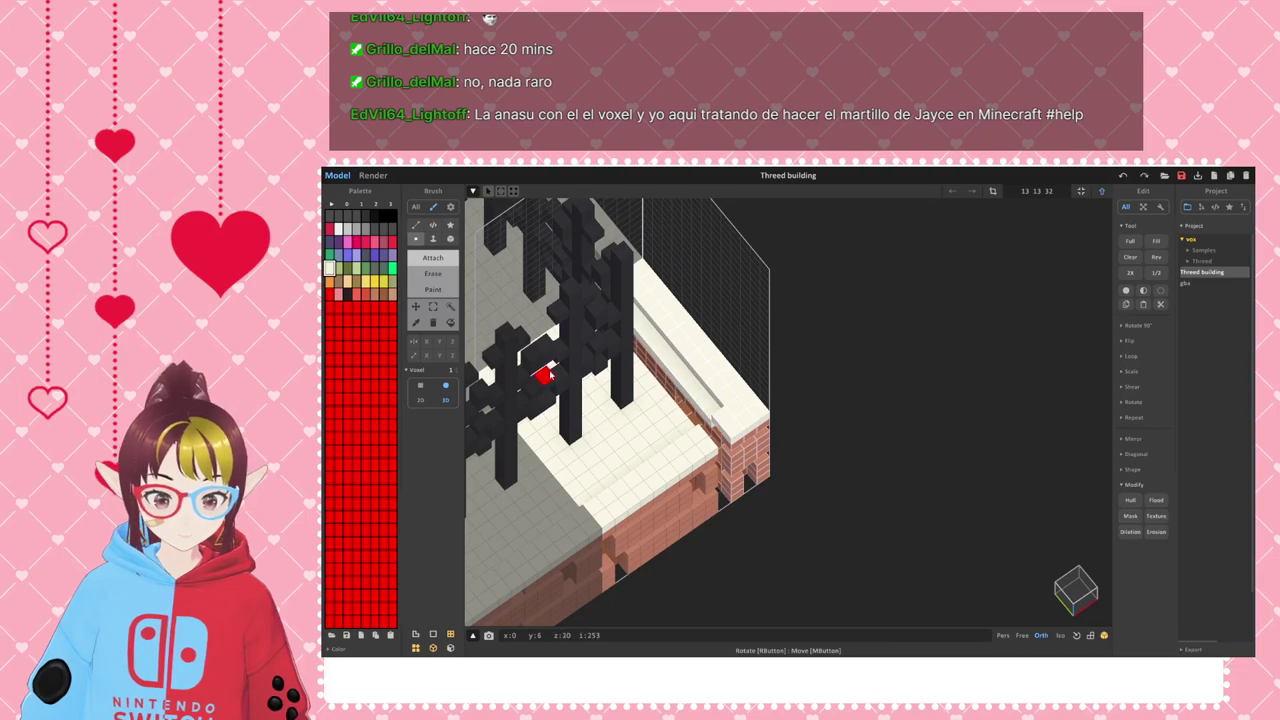
{"action": "left_click", "coordinate": [433, 239]}
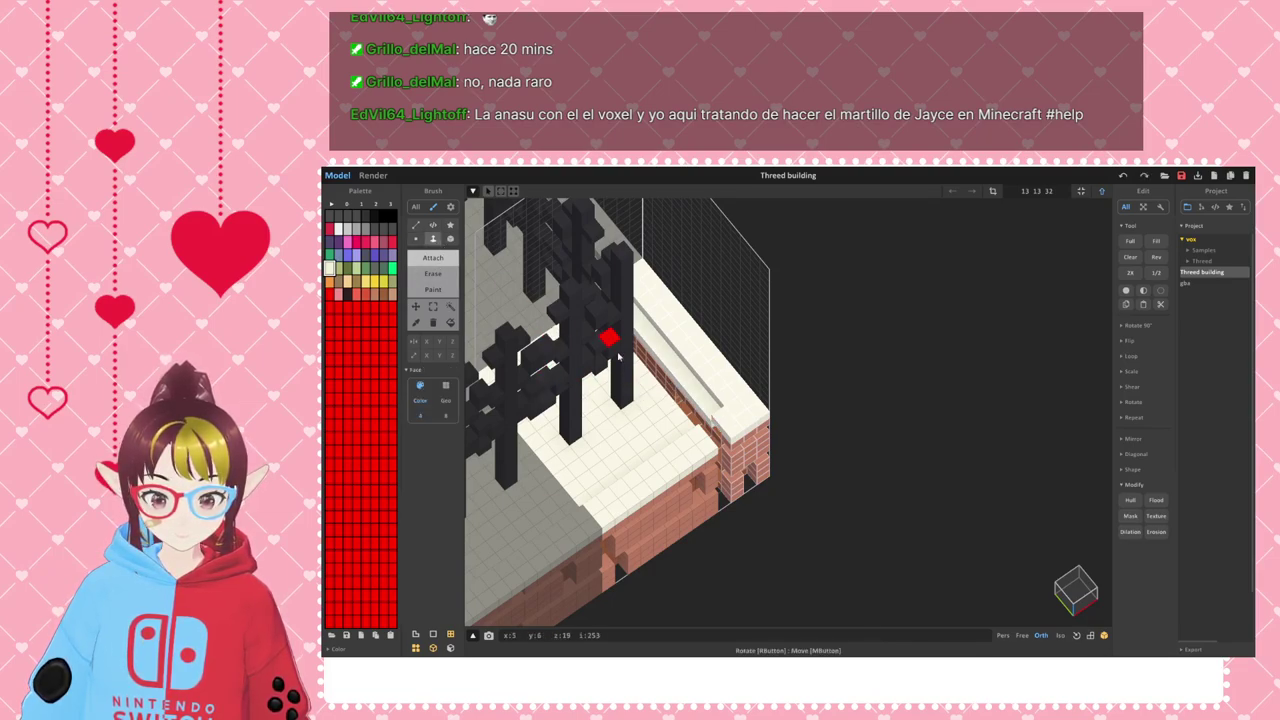
{"action": "right_click_drag", "start_coordinate": [676, 383], "coordinate": [744, 368]}
{"action": "right_click_drag", "start_coordinate": [778, 417], "coordinate": [760, 379]}
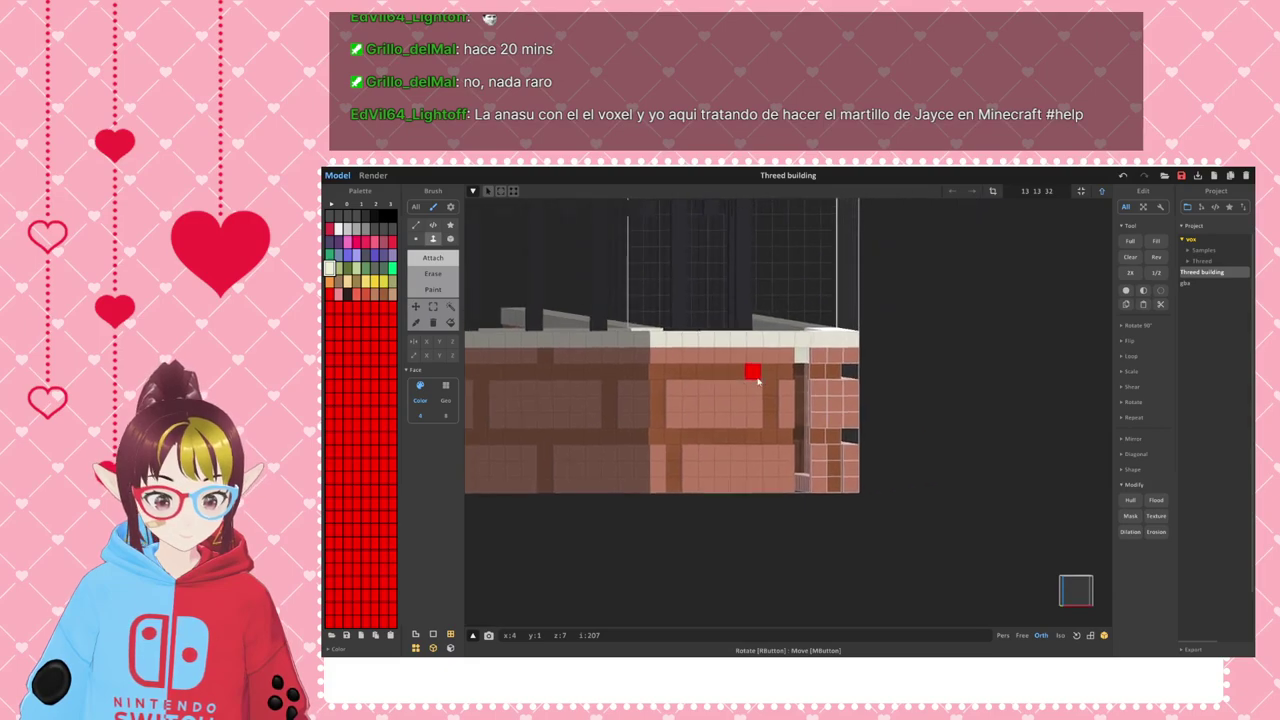
{"action": "scroll", "coordinate": [686, 381], "scroll_direction": "up", "scroll_amount": 2}
- Clear the strip selection and, with the brick colour active, cut a one-voxel joint into the front face's top brick row
{"action": "left_click", "coordinate": [433, 306]}
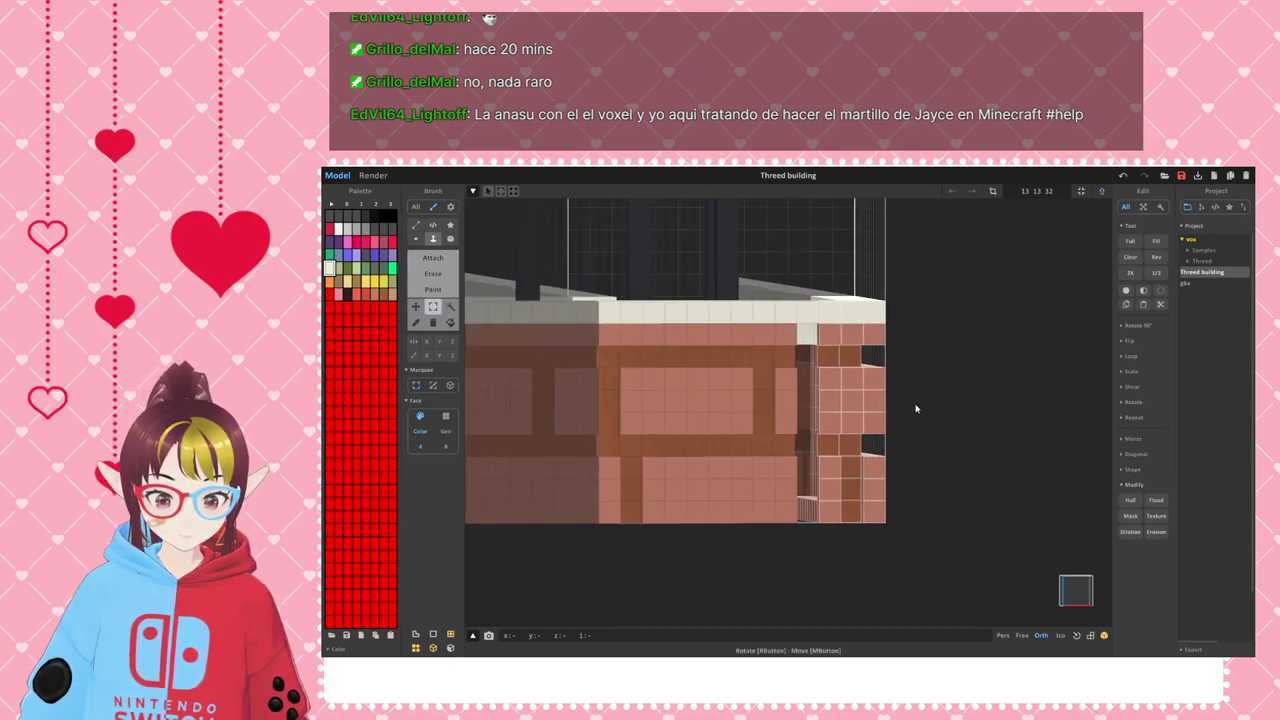
{"action": "left_click", "coordinate": [918, 408]}
{"action": "left_click", "coordinate": [447, 260]}
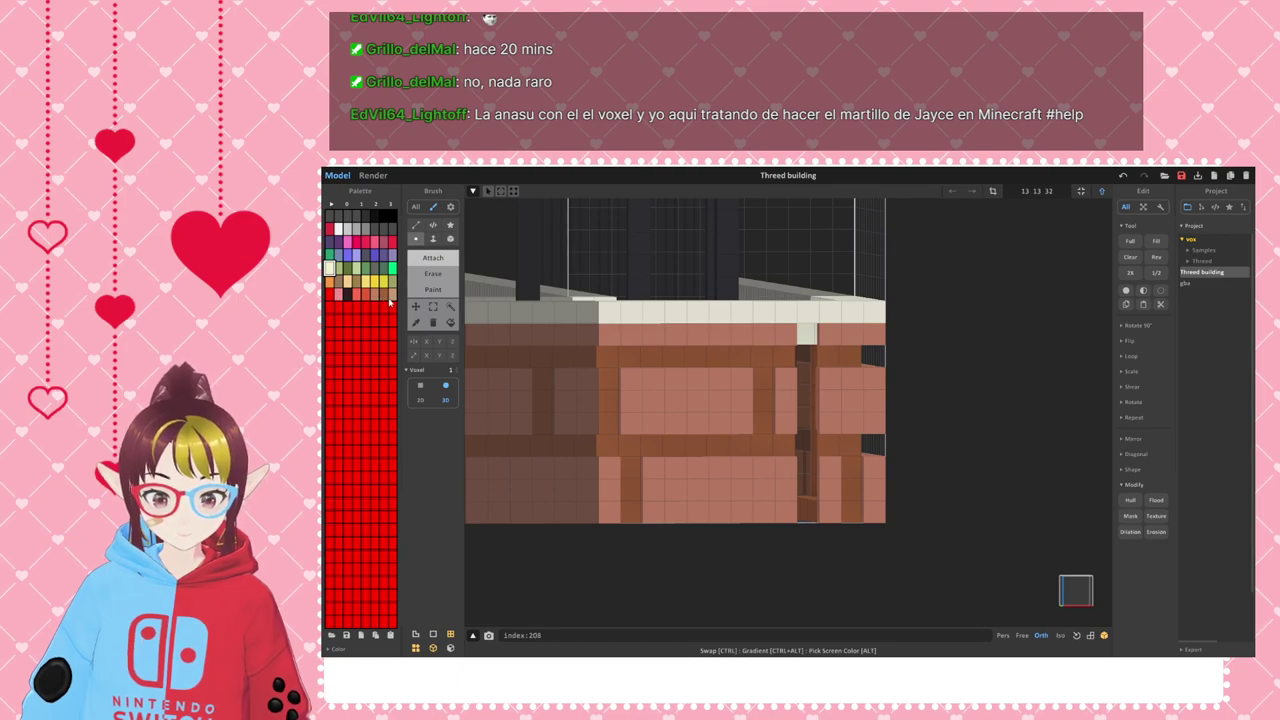
{"action": "right_click_drag", "start_coordinate": [829, 397], "coordinate": [775, 380]}
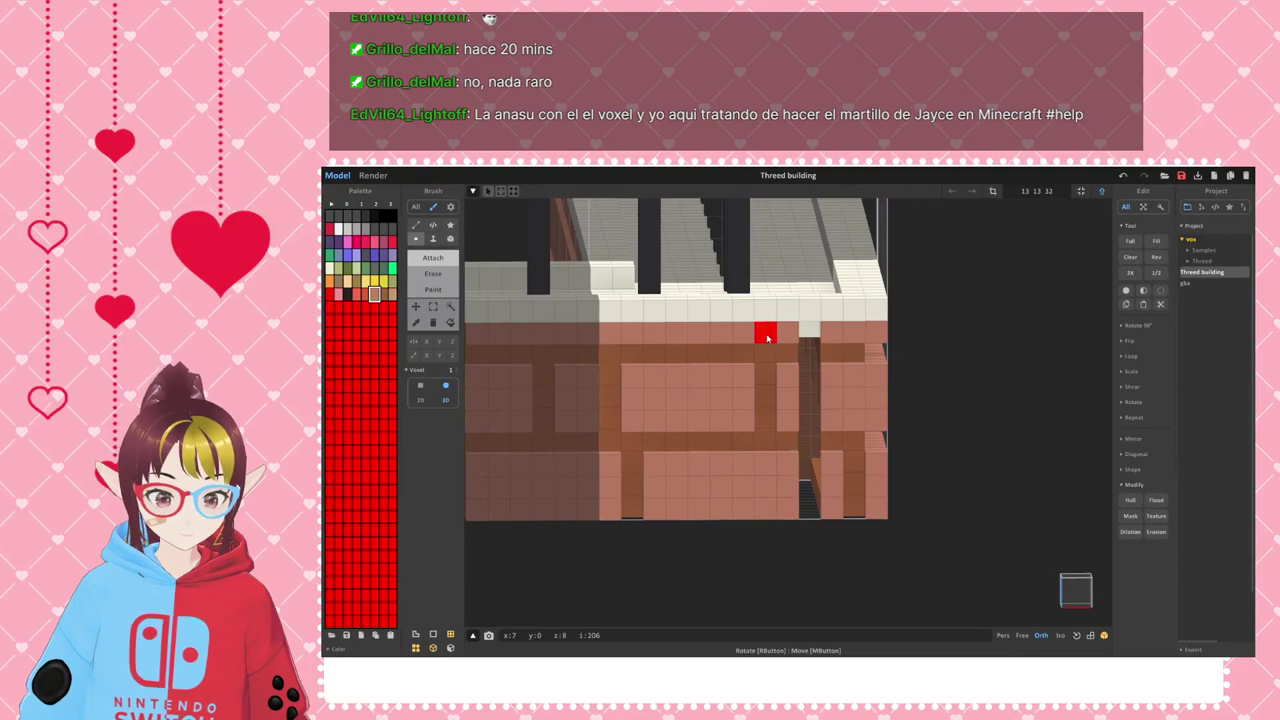
{"action": "left_click", "coordinate": [635, 333], "text": "shift"}
- Fill the front face's gap with brown mortar in the joints and brick colour across the middle row
{"action": "right_click_drag", "start_coordinate": [680, 398], "coordinate": [702, 372]}
{"action": "left_click", "coordinate": [383, 295]}
{"action": "right_click_drag", "start_coordinate": [651, 374], "coordinate": [735, 360]}
{"action": "right_click_drag", "start_coordinate": [760, 463], "coordinate": [738, 372]}
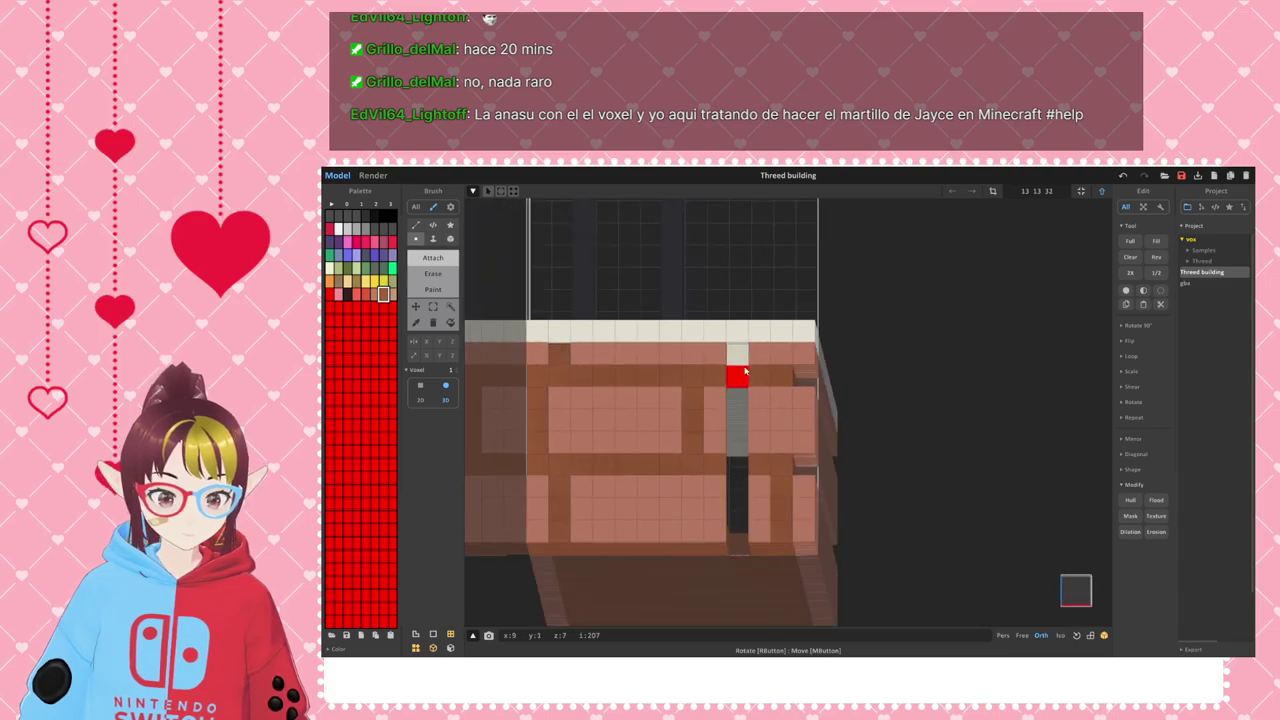
{"action": "right_click_drag", "start_coordinate": [758, 433], "coordinate": [729, 443]}
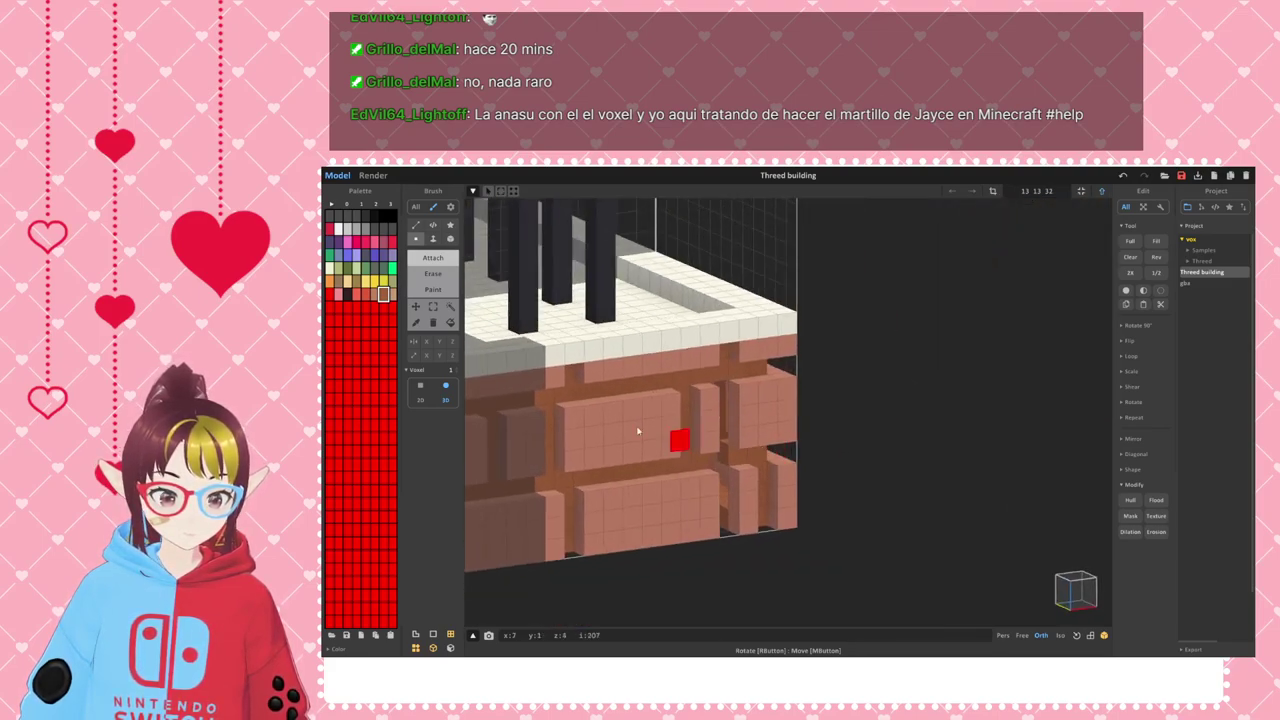
{"action": "left_click", "coordinate": [374, 294]}
{"action": "left_click", "coordinate": [433, 238]}
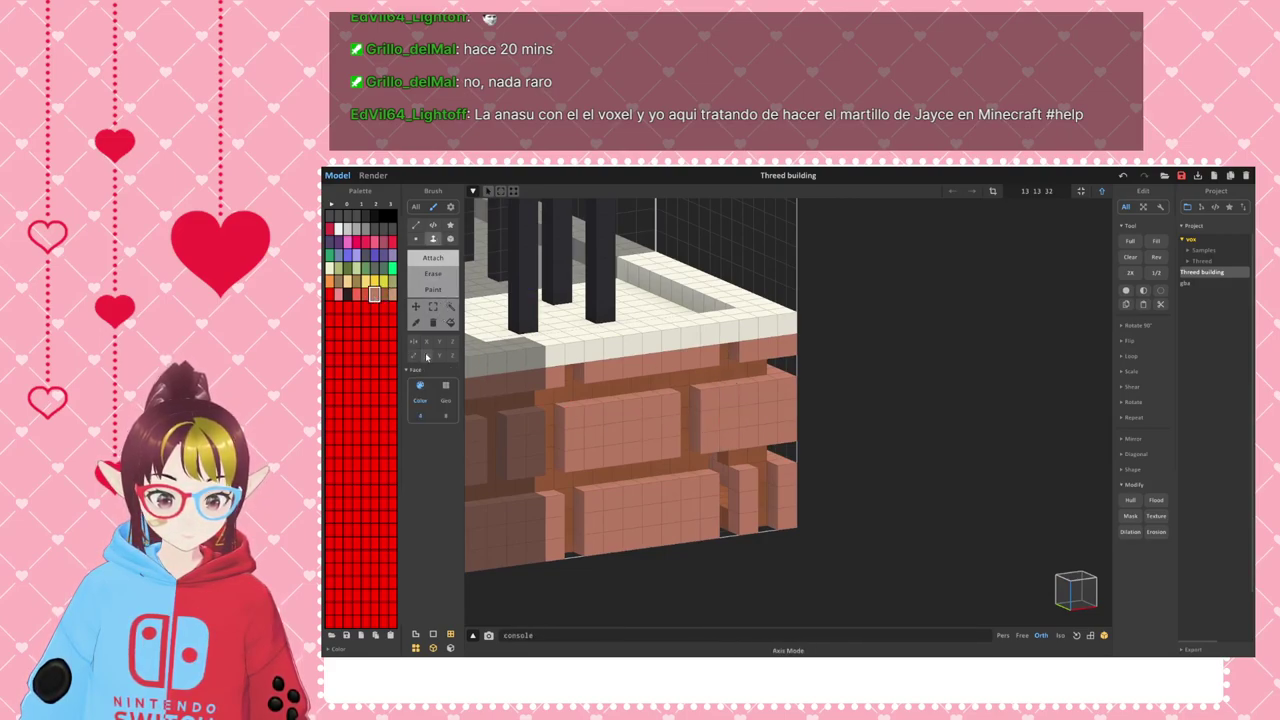
- Fill the bottom row's gap with brown mortar, cover the joint nearest the corner in brick colour, and leave voxel editing
{"action": "left_click", "coordinate": [416, 238]}
{"action": "mouse_move", "coordinate": [737, 481]}
{"action": "right_mouse_down"}
{"action": "mouse_move", "coordinate": [715, 484]}
{"action": "mouse_move", "coordinate": [730, 514]}
{"action": "mouse_move", "coordinate": [749, 490]}
{"action": "mouse_move", "coordinate": [757, 503]}
{"action": "right_mouse_up"}
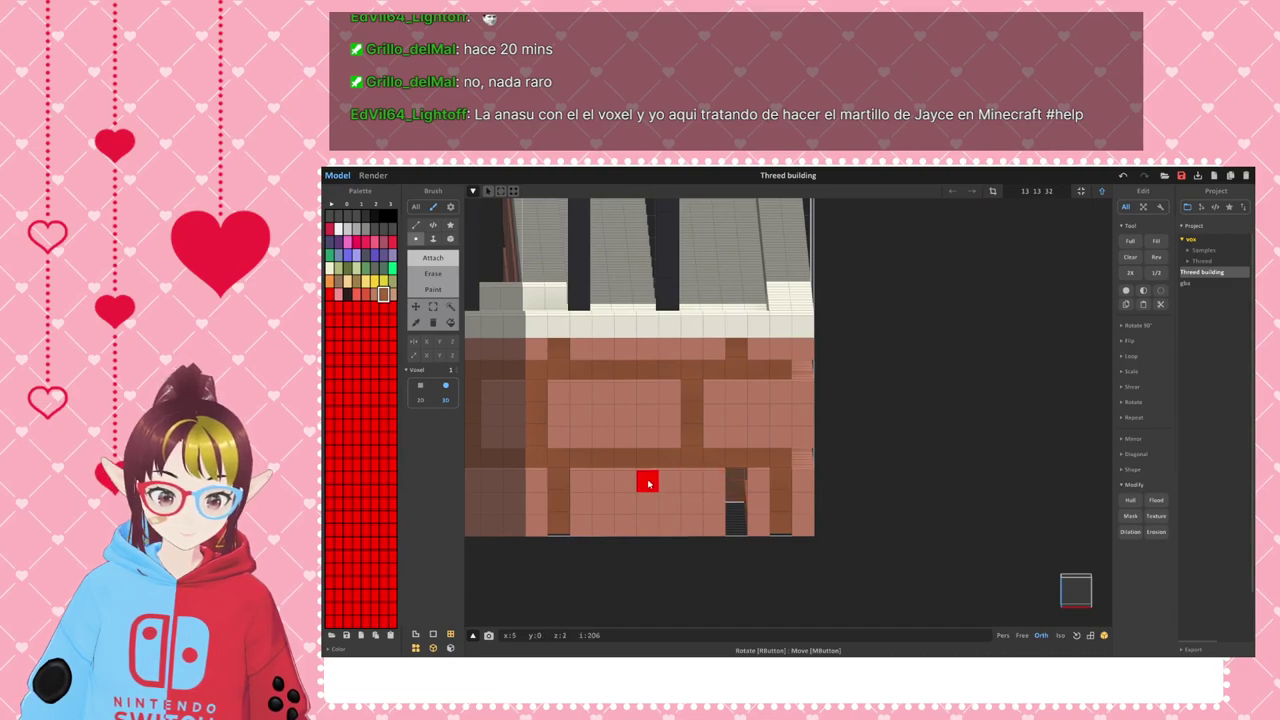
{"action": "right_click_drag", "start_coordinate": [731, 486], "coordinate": [765, 483]}
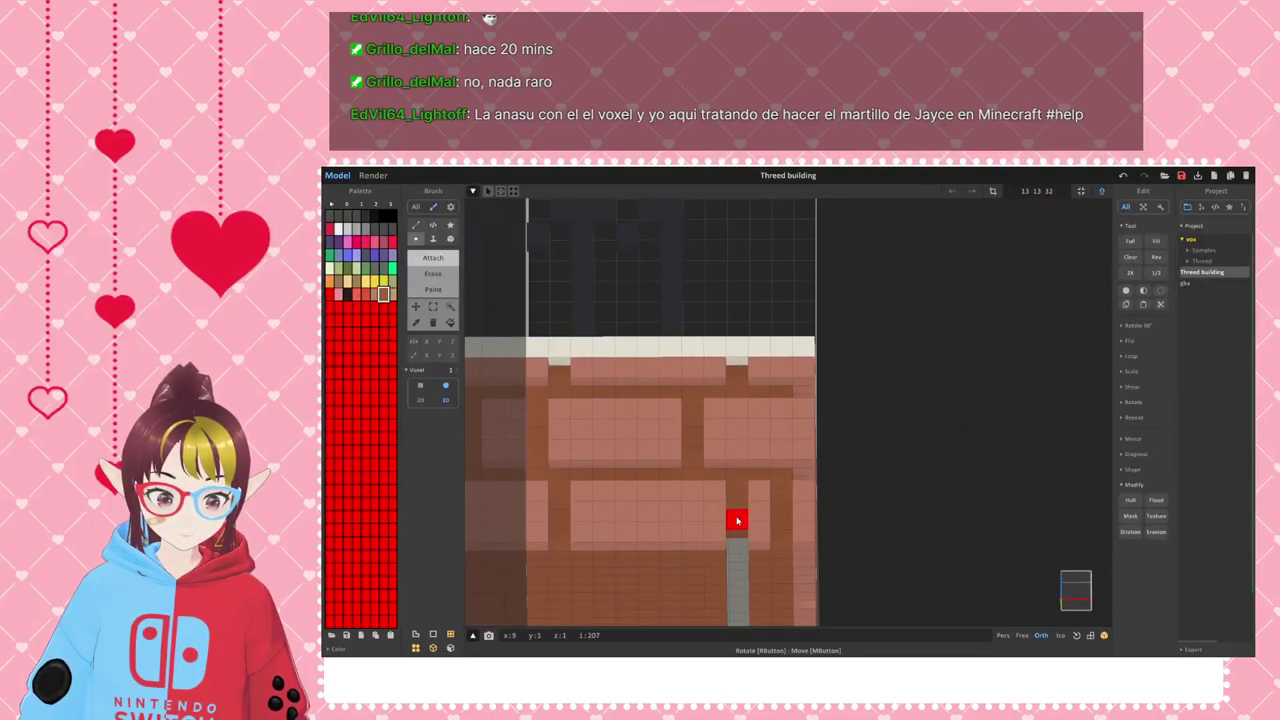
{"action": "right_click_drag", "start_coordinate": [745, 532], "coordinate": [766, 594]}
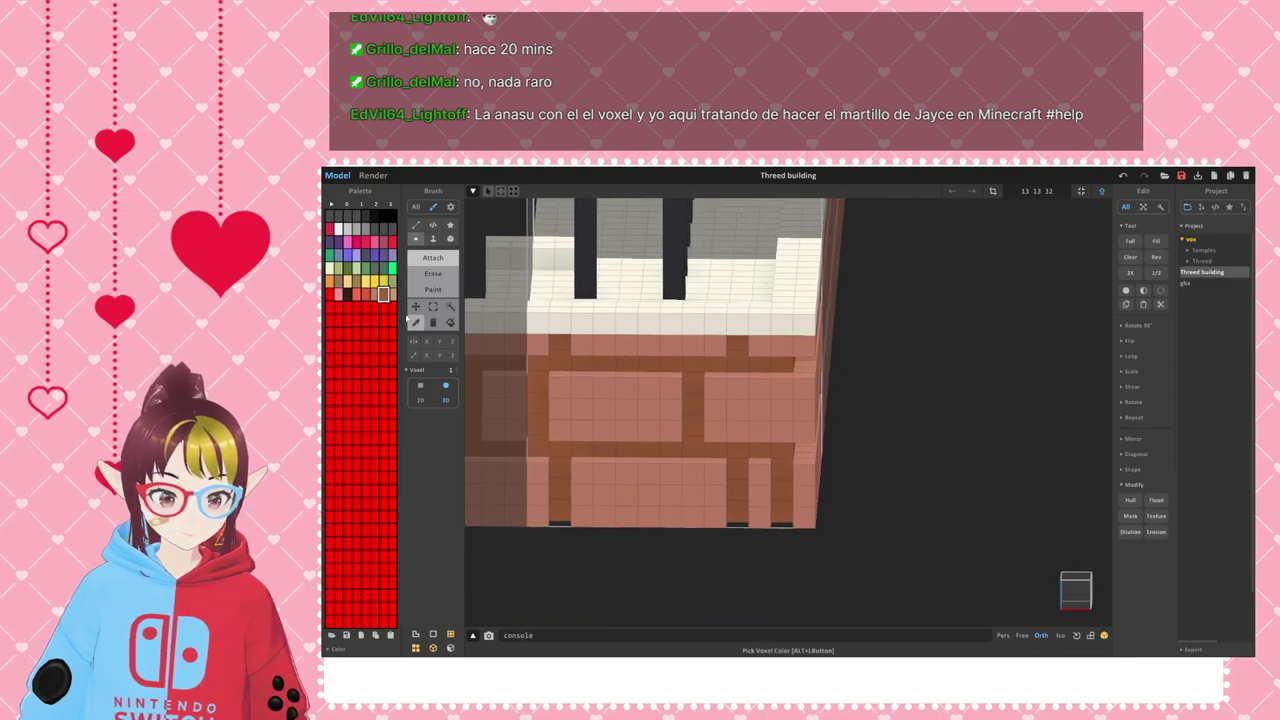
{"action": "left_click", "coordinate": [375, 293]}
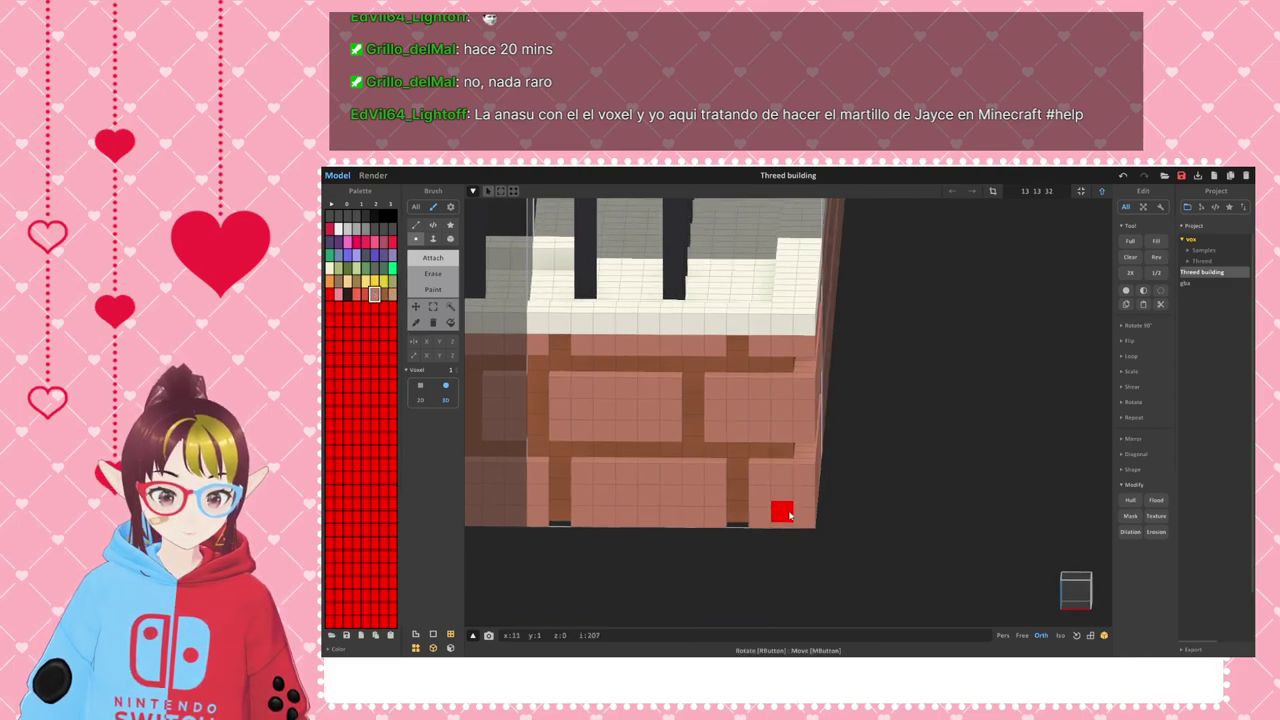
{"action": "right_click_drag", "start_coordinate": [822, 607], "coordinate": [870, 438]}
{"action": "middle_click_drag", "start_coordinate": [870, 434], "coordinate": [829, 477]}
{"action": "key", "text": "Tab"}
- Duplicate the corner piece to the far end of the rotated wall and turn the copy about the Z axis to fit that end
{"action": "right_click_drag", "start_coordinate": [830, 471], "coordinate": [774, 529]}
{"action": "scroll", "coordinate": [774, 529], "scroll_direction": "down", "scroll_amount": 3}
{"action": "middle_click_drag", "start_coordinate": [926, 466], "coordinate": [711, 494]}
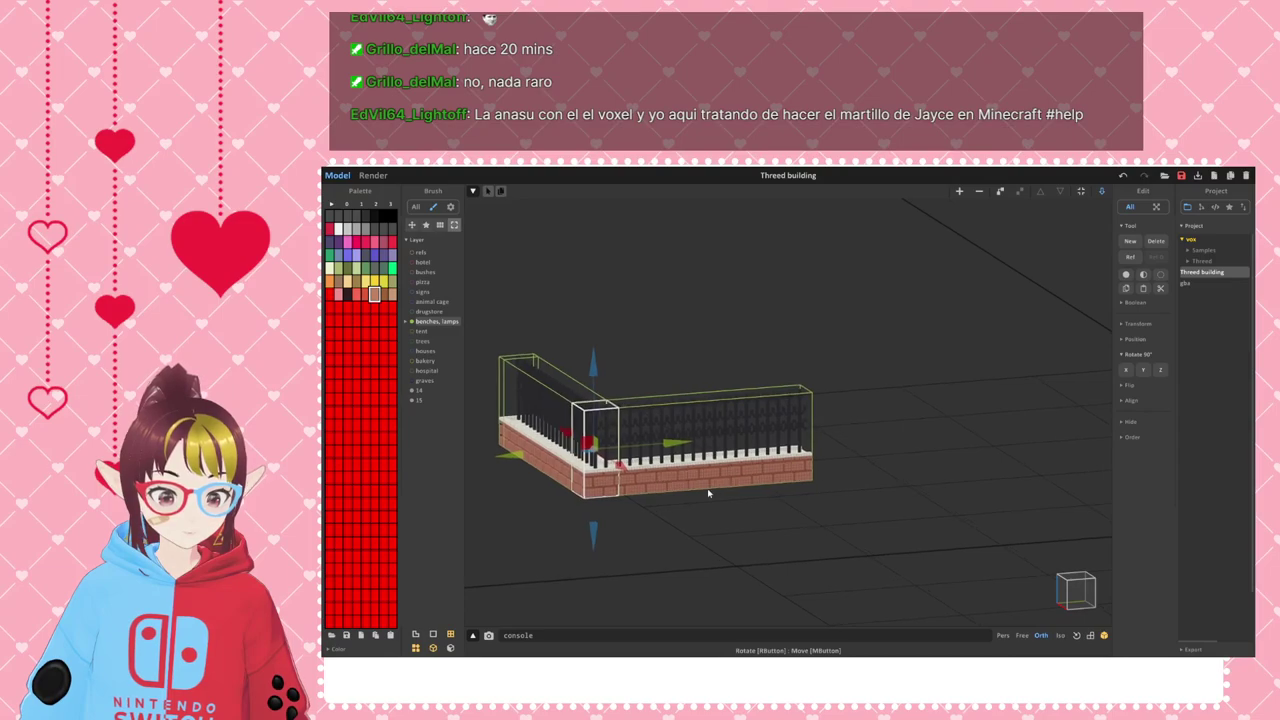
{"action": "right_click_drag", "start_coordinate": [711, 494], "coordinate": [699, 515]}
{"action": "left_click", "coordinate": [766, 408]}
{"action": "right_click_drag", "start_coordinate": [785, 484], "coordinate": [667, 524]}
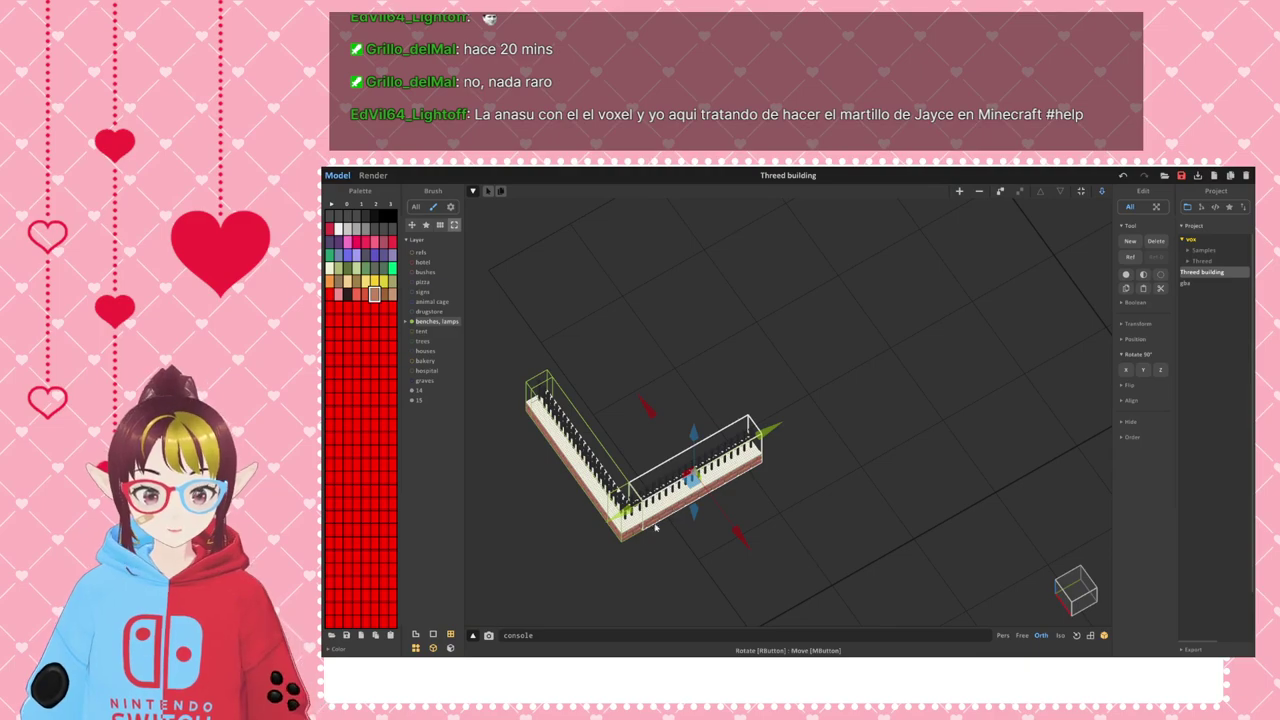
{"action": "left_click", "coordinate": [620, 522]}
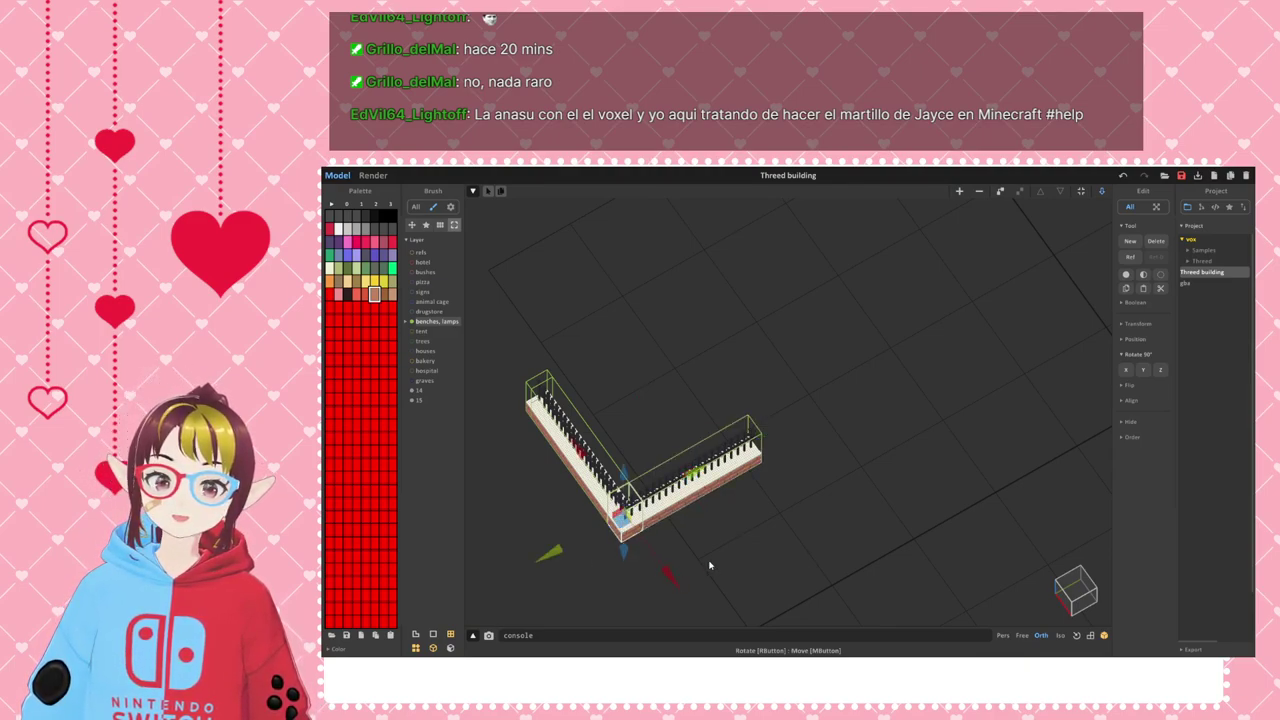
{"action": "left_click_drag", "start_coordinate": [697, 474], "coordinate": [865, 442]}
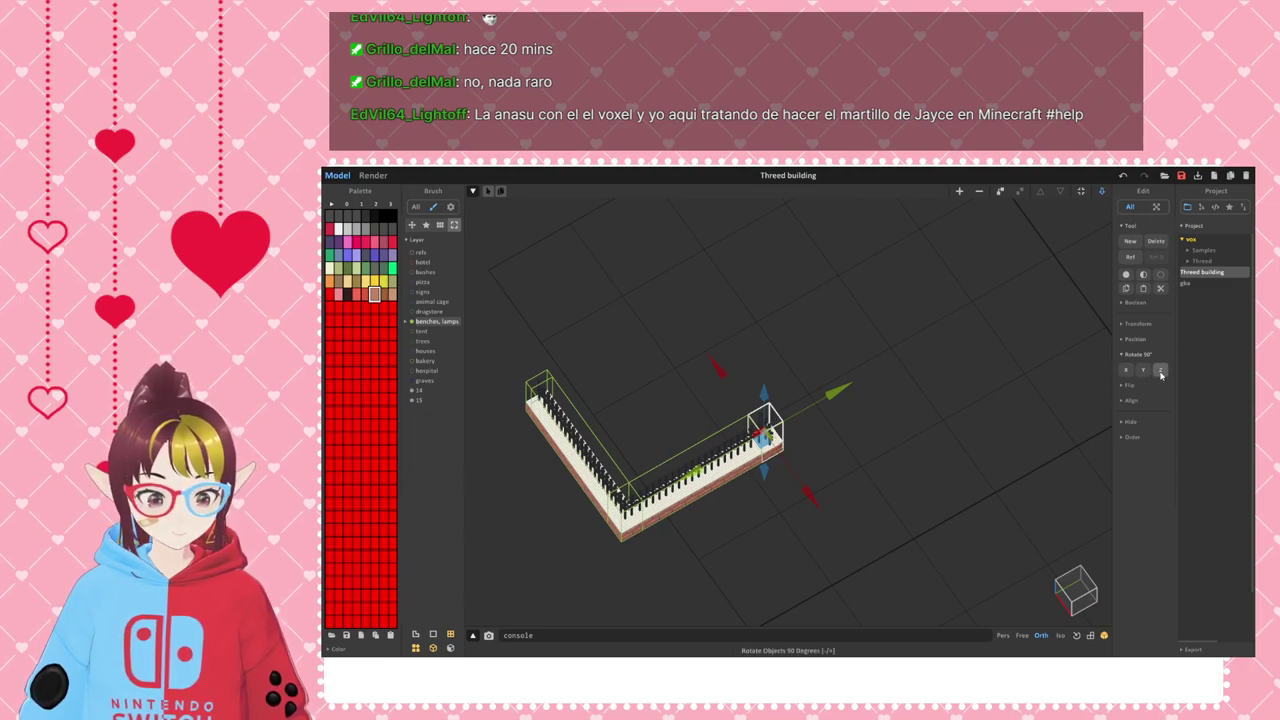
{"action": "scroll", "coordinate": [839, 468], "scroll_direction": "up", "scroll_amount": 5}
{"action": "right_click_drag", "start_coordinate": [793, 543], "coordinate": [834, 534]}
{"action": "middle_click_drag", "start_coordinate": [834, 534], "coordinate": [837, 297]}
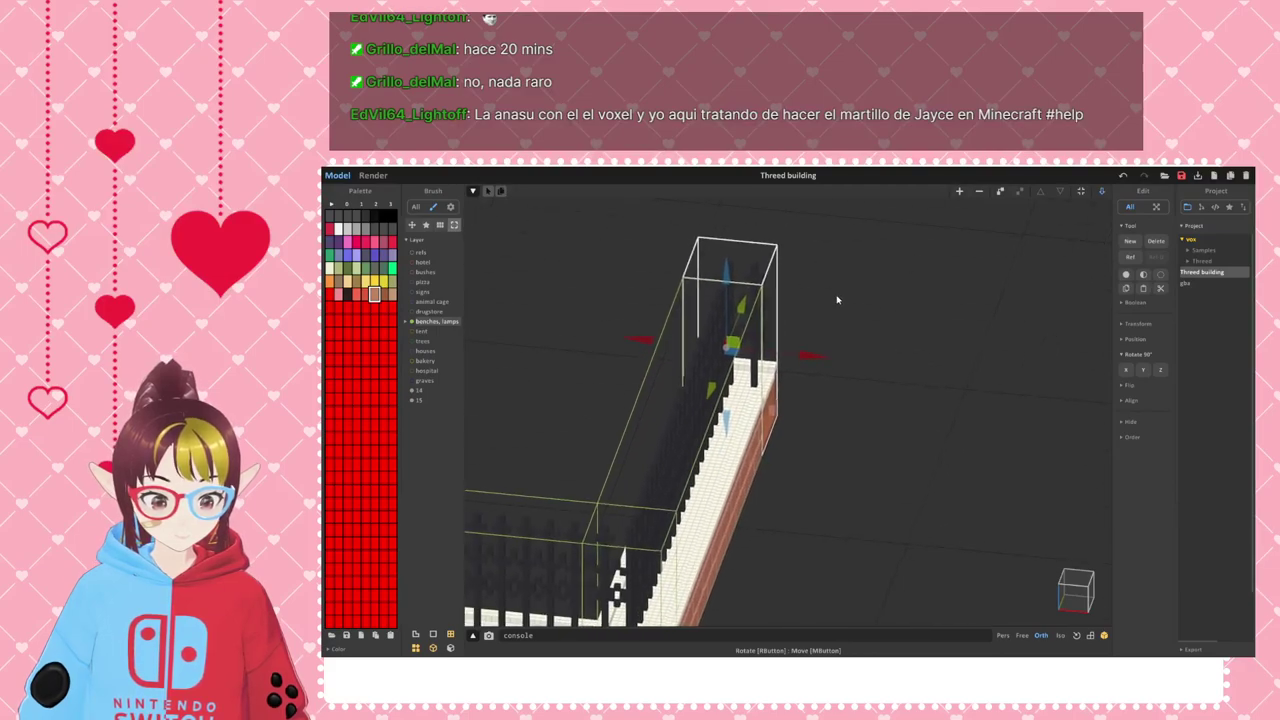
- Duplicate the rotated wall, turn the copy 90° about the Z axis, and join it to the new corner's free side
{"action": "left_click", "coordinate": [725, 481]}
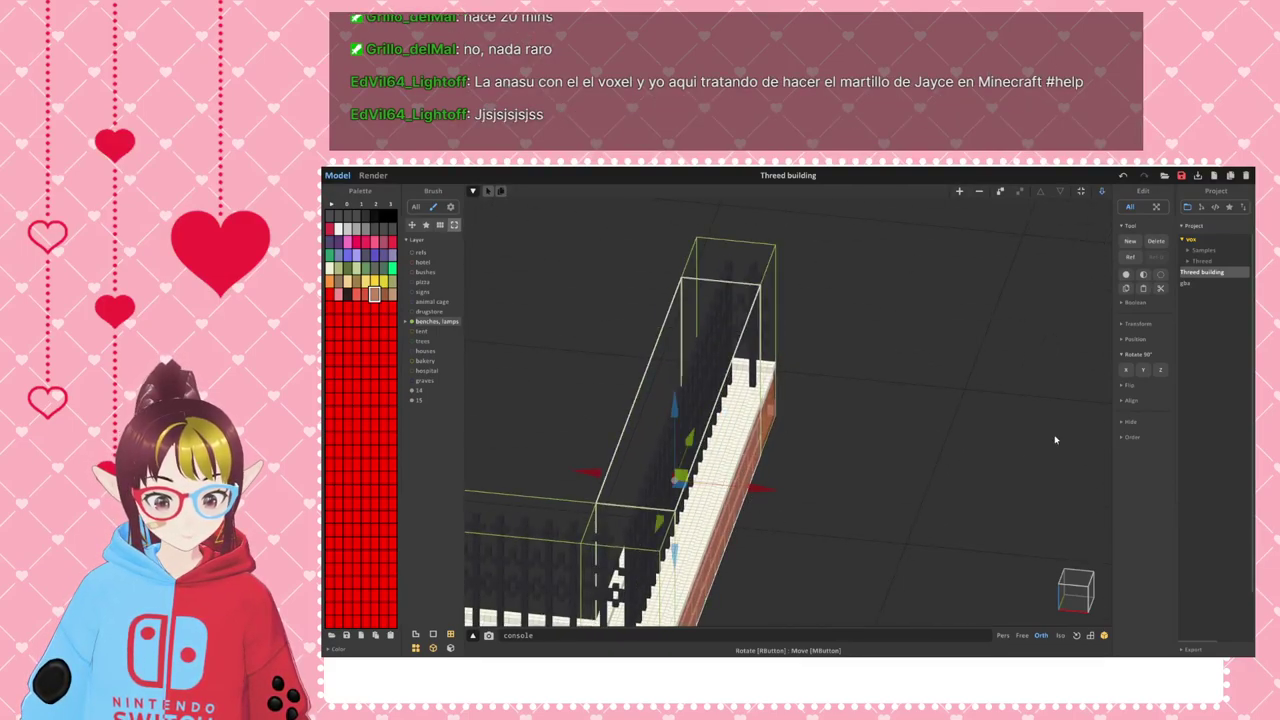
{"action": "left_click", "coordinate": [1161, 371]}
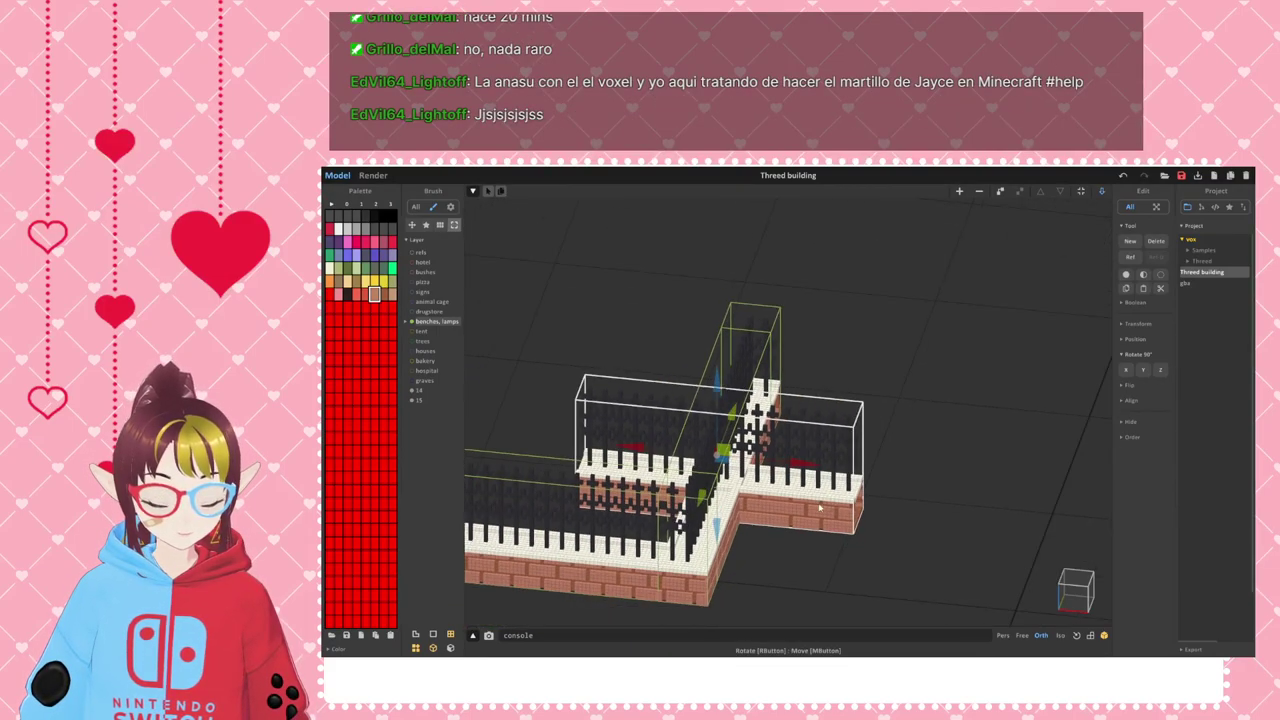
{"action": "right_click_drag", "start_coordinate": [830, 479], "coordinate": [793, 536]}
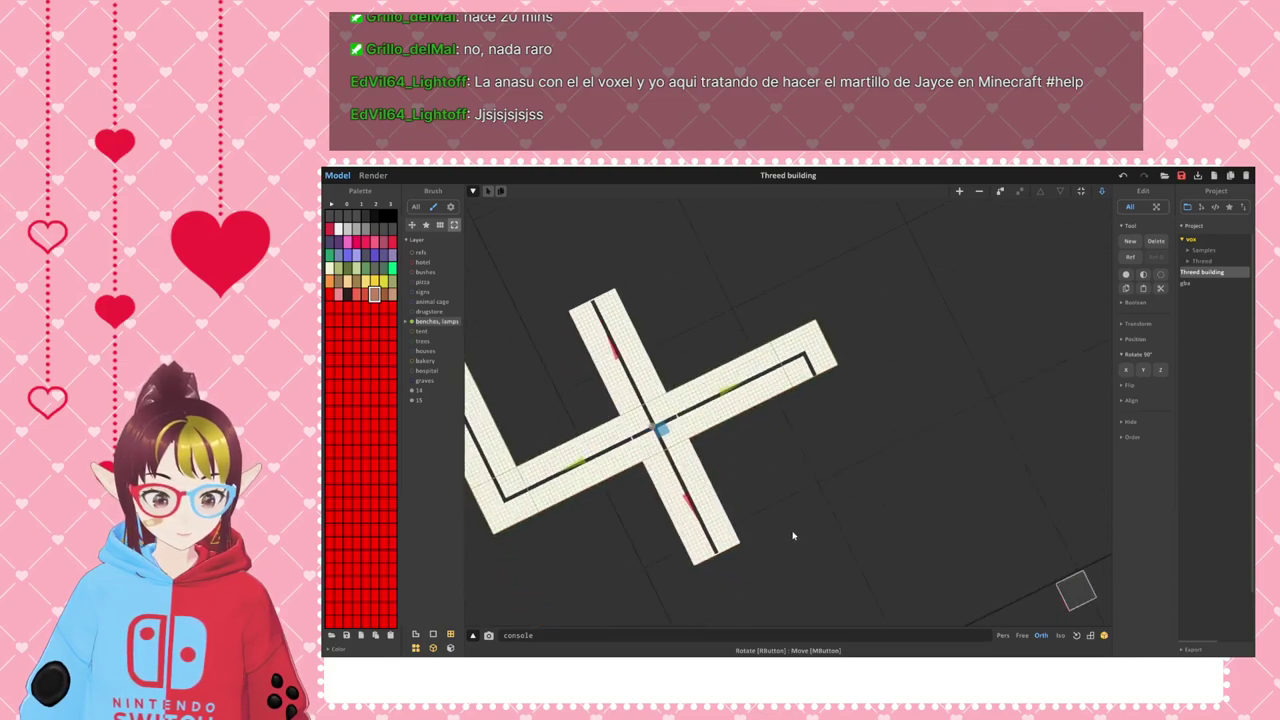
{"action": "left_click_drag", "start_coordinate": [666, 436], "coordinate": [890, 512]}
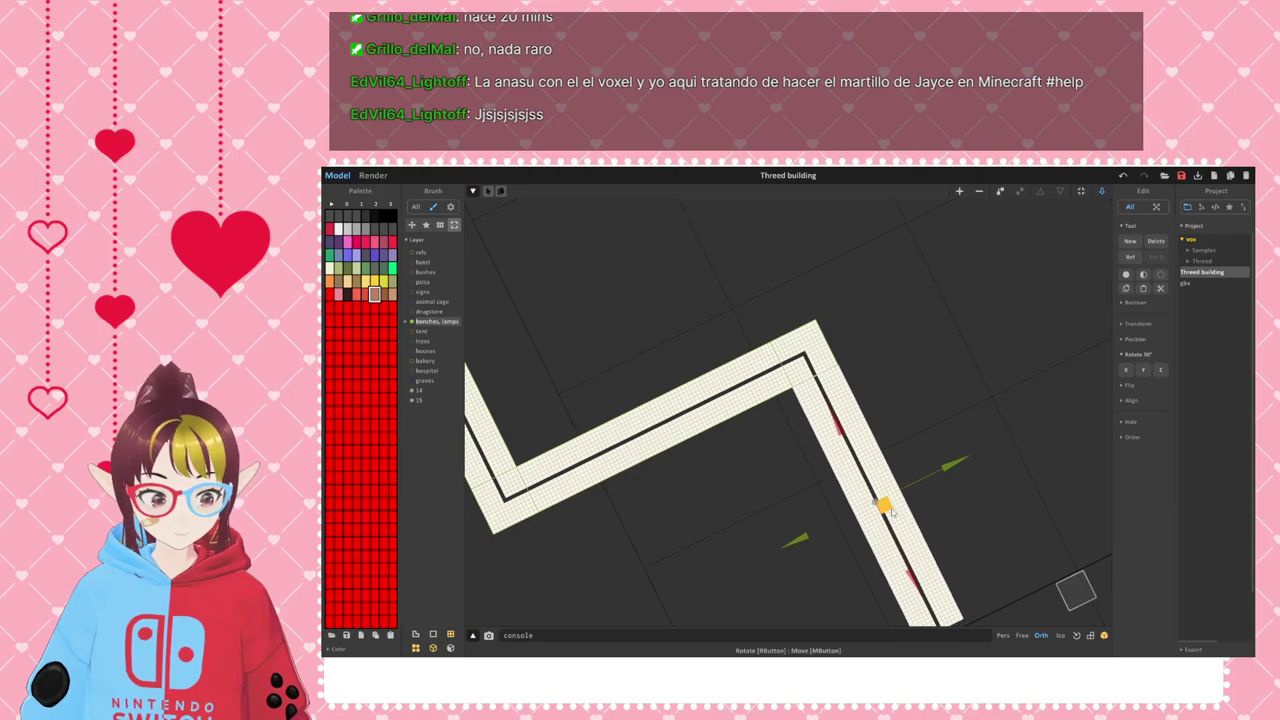
- Duplicate the end piece of the nearest wall and bring the copy toward the open end of the farthest wall
{"action": "right_click_drag", "start_coordinate": [890, 512], "coordinate": [784, 428]}
{"action": "scroll", "coordinate": [784, 428], "scroll_direction": "down", "scroll_amount": 5}
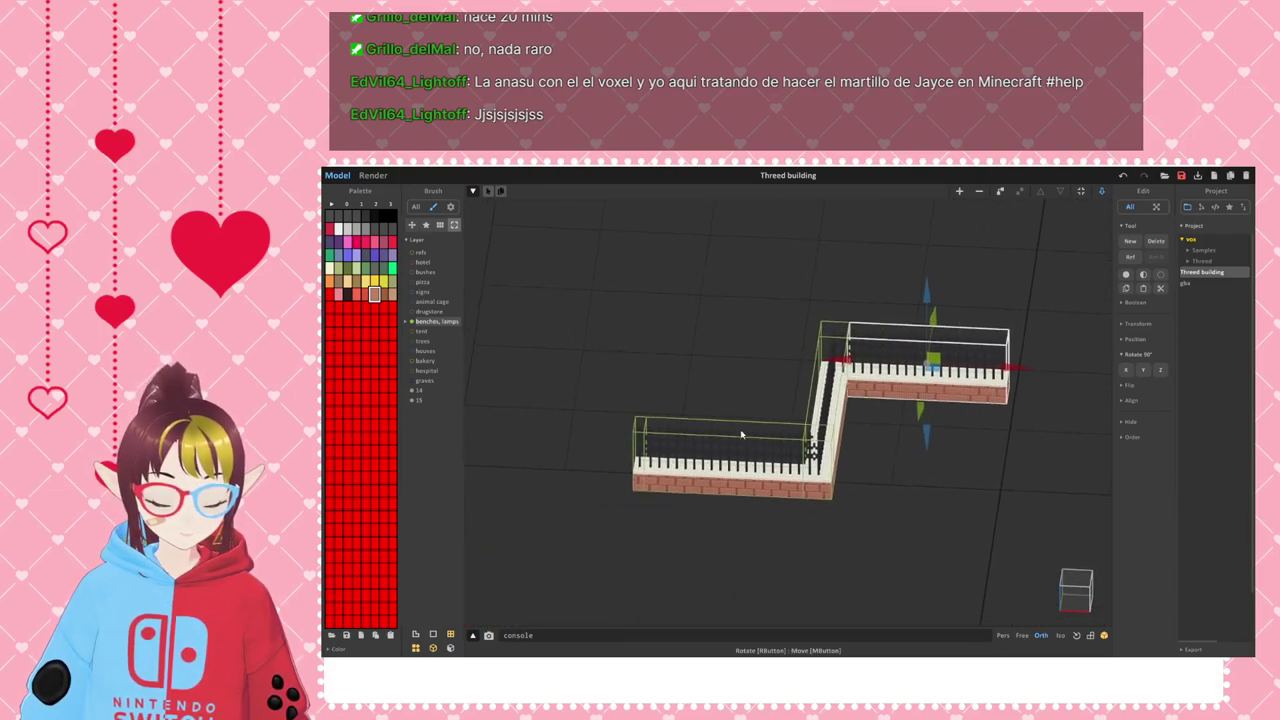
{"action": "left_click", "coordinate": [638, 455]}
{"action": "left_click_drag", "start_coordinate": [730, 458], "coordinate": [1106, 474], "text": "ctrl"}
{"action": "right_click_drag", "start_coordinate": [998, 528], "coordinate": [914, 560]}
{"action": "left_click_drag", "start_coordinate": [775, 563], "coordinate": [954, 543]}
{"action": "right_click_drag", "start_coordinate": [1082, 621], "coordinate": [1079, 606]}
{"action": "left_click", "coordinate": [1079, 606]}
- Align the copied end piece with the farthest wall's open end and turn it 180° about the Z axis
{"action": "right_click_drag", "start_coordinate": [873, 507], "coordinate": [884, 604]}
{"action": "left_click", "coordinate": [1079, 592]}
{"action": "middle_click_drag", "start_coordinate": [874, 572], "coordinate": [877, 360]}
{"action": "scroll", "coordinate": [872, 472], "scroll_direction": "up", "scroll_amount": 3}
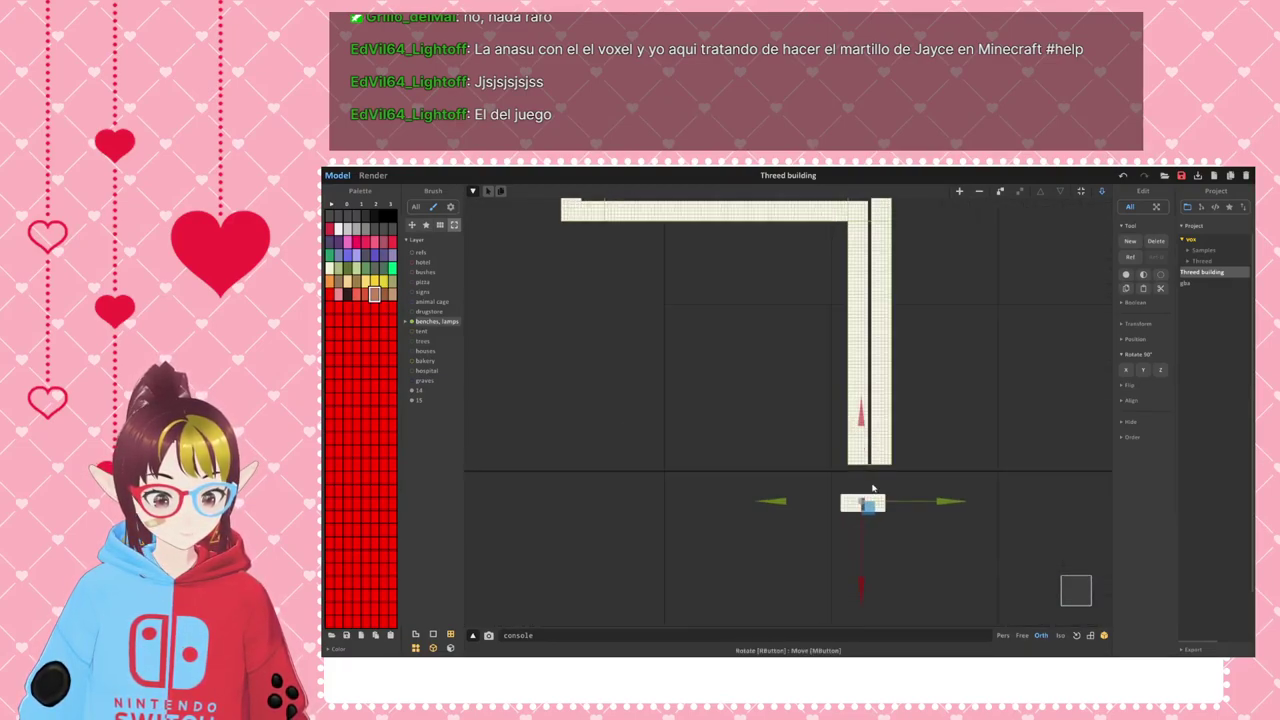
{"action": "left_click_drag", "start_coordinate": [873, 509], "coordinate": [883, 480]}
{"action": "left_click", "coordinate": [1163, 372]}
{"action": "left_click", "coordinate": [1163, 372]}
{"action": "right_click_drag", "start_coordinate": [727, 457], "coordinate": [869, 477]}
{"action": "scroll", "coordinate": [809, 500], "scroll_direction": "down", "scroll_amount": 2}
- Select all the joined wall and fence pieces together and move them to the ground
{"action": "left_click_drag", "start_coordinate": [944, 456], "coordinate": [580, 324]}
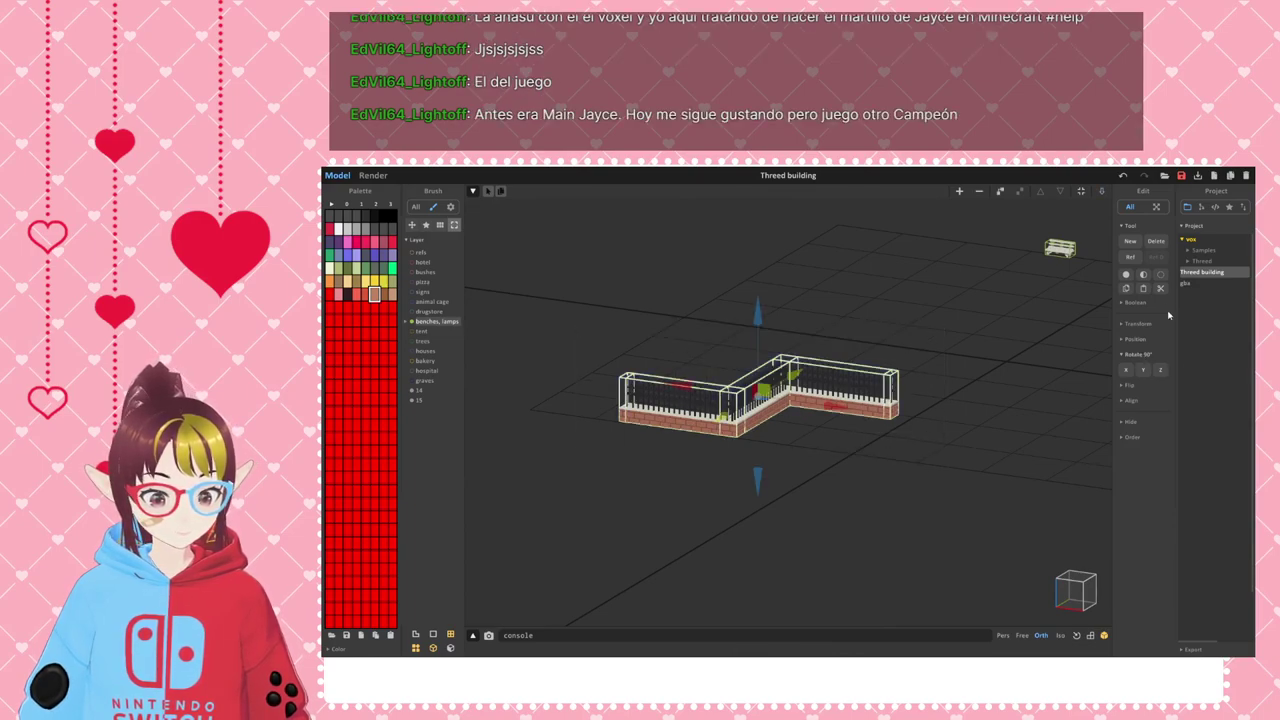
{"action": "left_click", "coordinate": [1140, 324]}
{"action": "left_click", "coordinate": [1159, 340]}
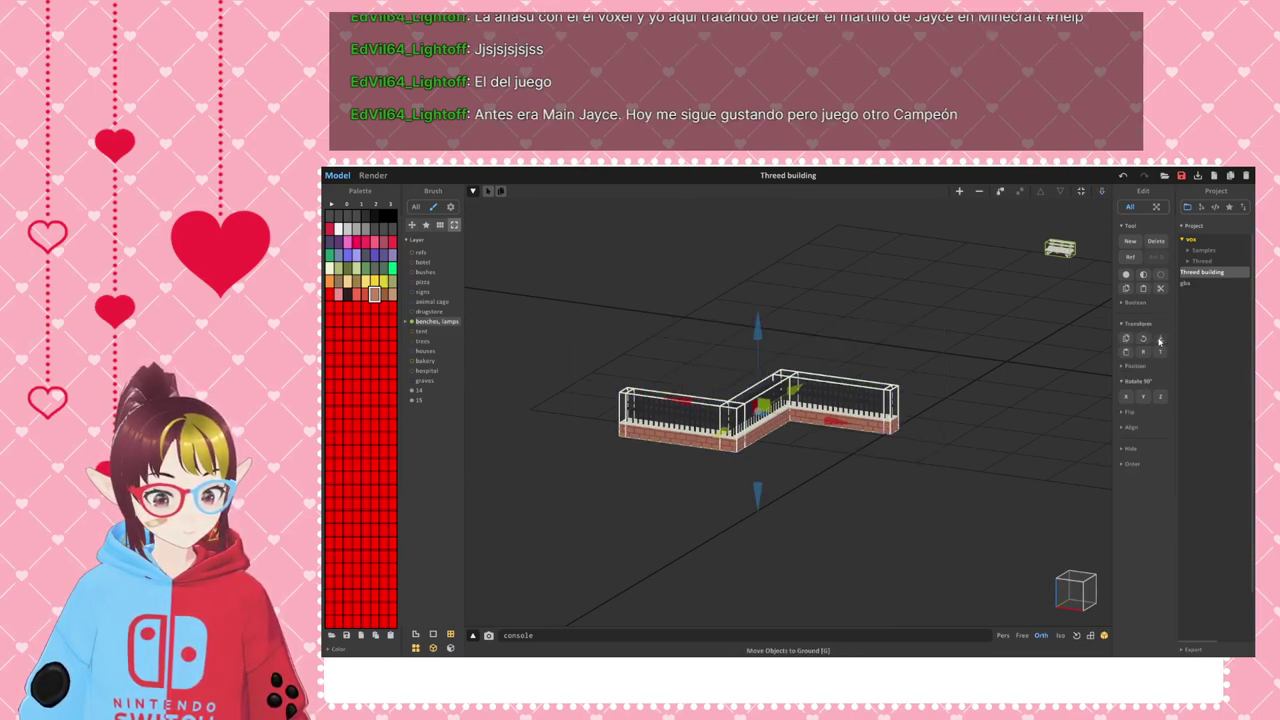
{"action": "right_click_drag", "start_coordinate": [797, 506], "coordinate": [854, 543]}
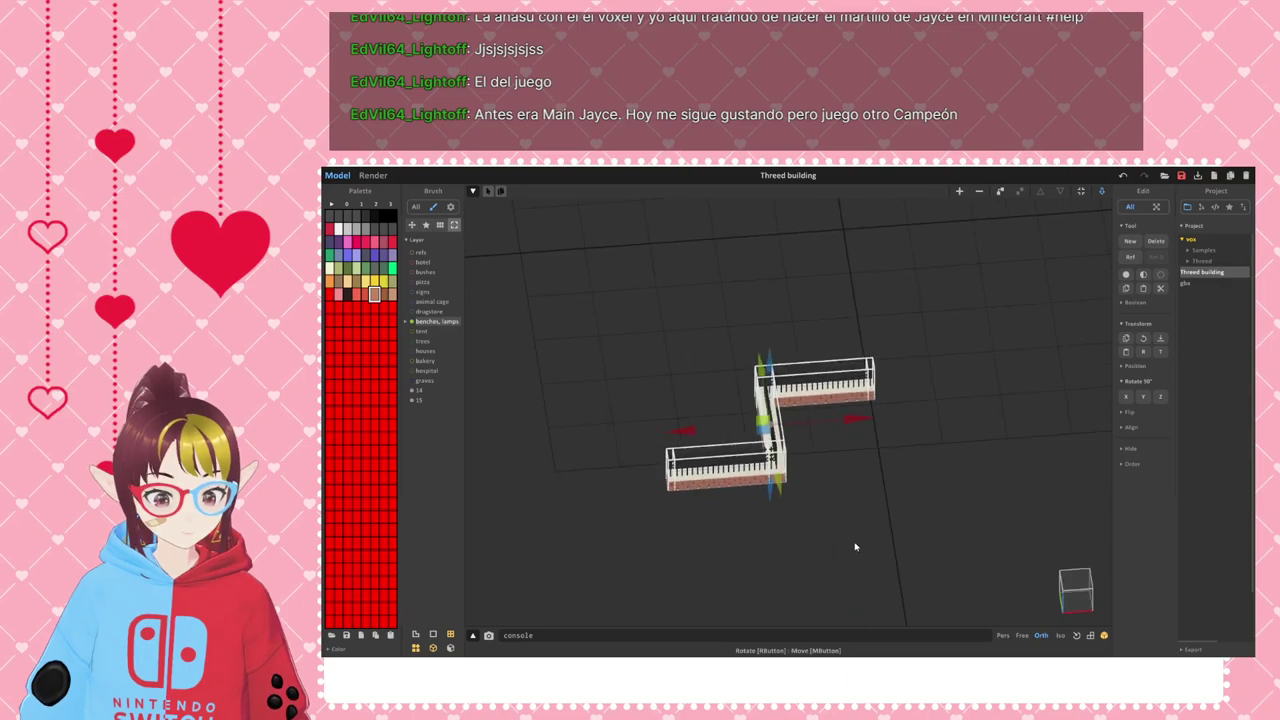
{"action": "right_click_drag", "start_coordinate": [1025, 546], "coordinate": [968, 523]}
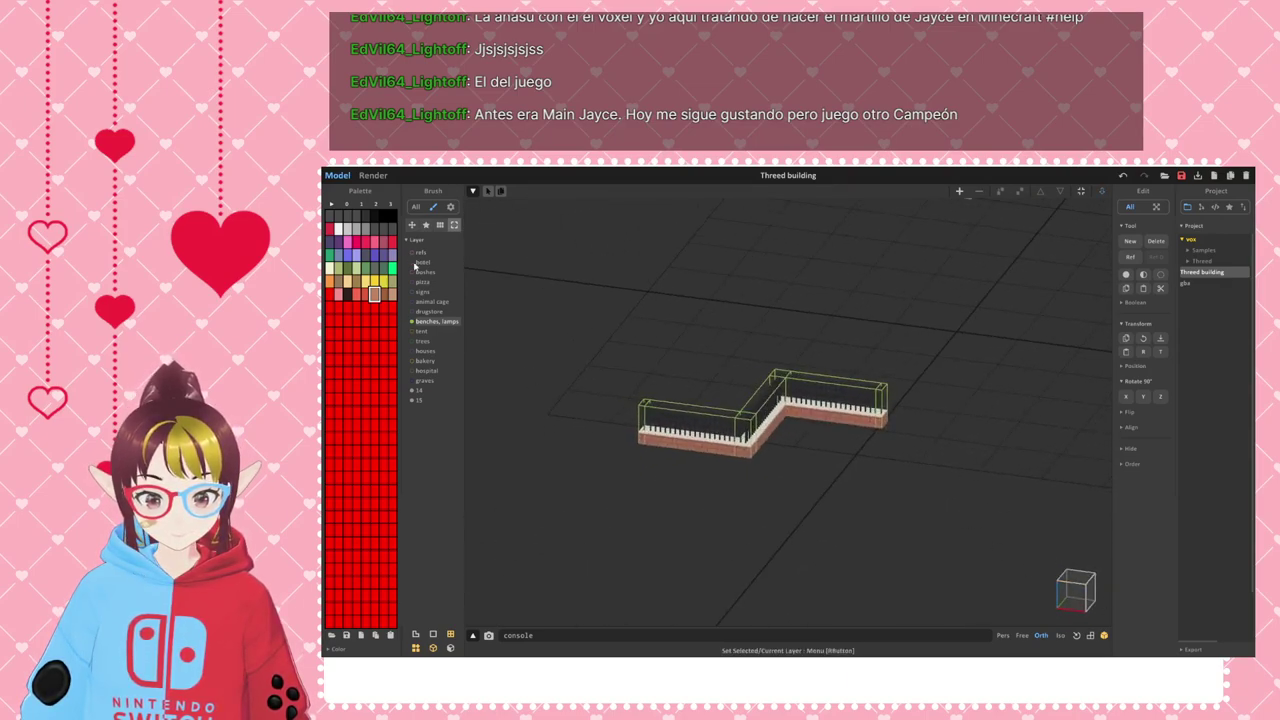
- Show the refs layer and look over the town reference map's houses, buildings and streets
{"action": "left_click", "coordinate": [412, 252]}
{"action": "scroll", "coordinate": [774, 456], "scroll_direction": "down", "scroll_amount": 3}
{"action": "right_click_drag", "start_coordinate": [774, 469], "coordinate": [896, 389]}
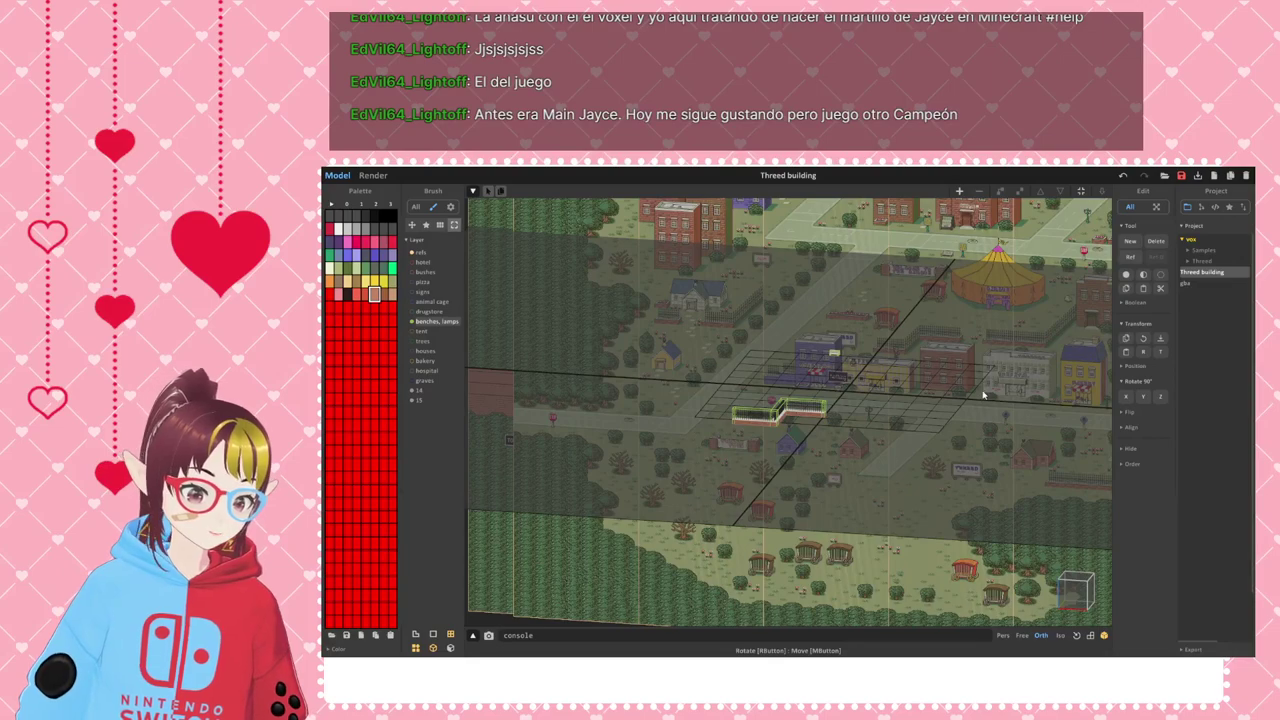
{"action": "scroll", "coordinate": [866, 414], "scroll_direction": "down", "scroll_amount": 3}
{"action": "middle_click_drag", "start_coordinate": [969, 320], "coordinate": [856, 342]}
{"action": "scroll", "coordinate": [997, 470], "scroll_direction": "up", "scroll_amount": 8}
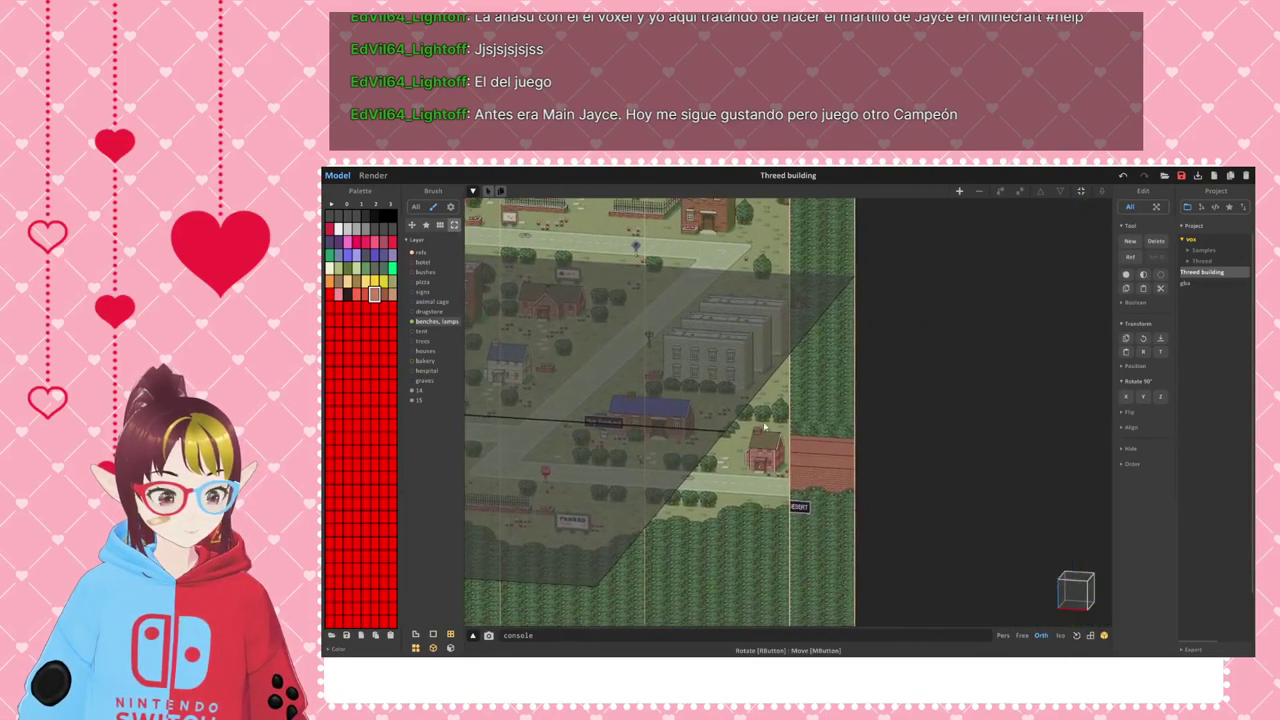
{"action": "middle_click_drag", "start_coordinate": [634, 476], "coordinate": [845, 436]}
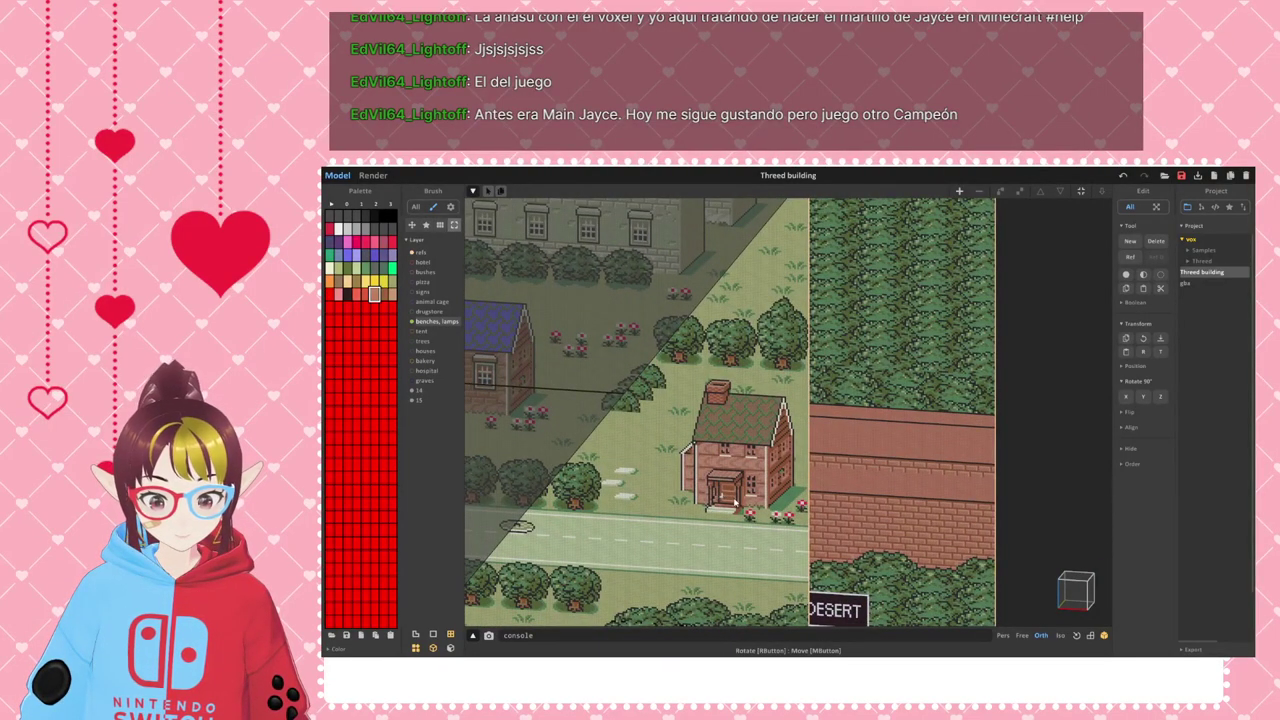
{"action": "scroll", "coordinate": [710, 475], "scroll_direction": "down", "scroll_amount": 6}
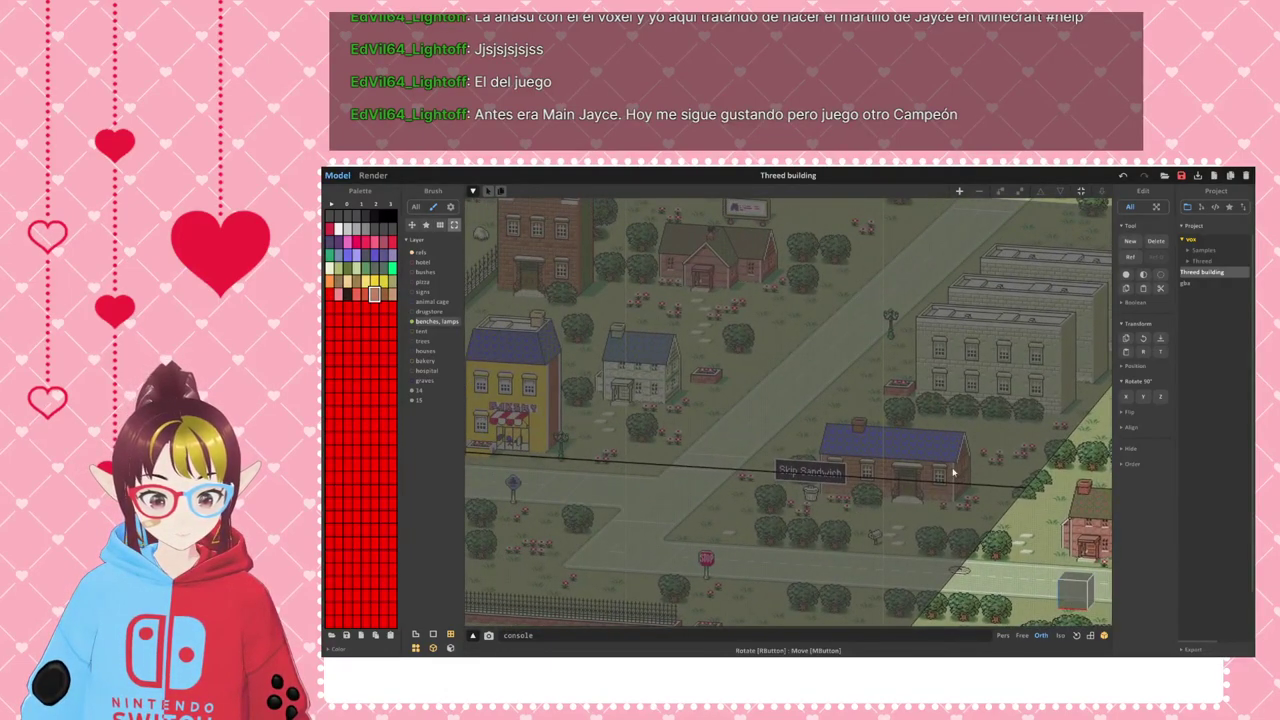
{"action": "middle_click_drag", "start_coordinate": [620, 398], "coordinate": [846, 462]}
{"action": "scroll", "coordinate": [855, 500], "scroll_direction": "down", "scroll_amount": 3}
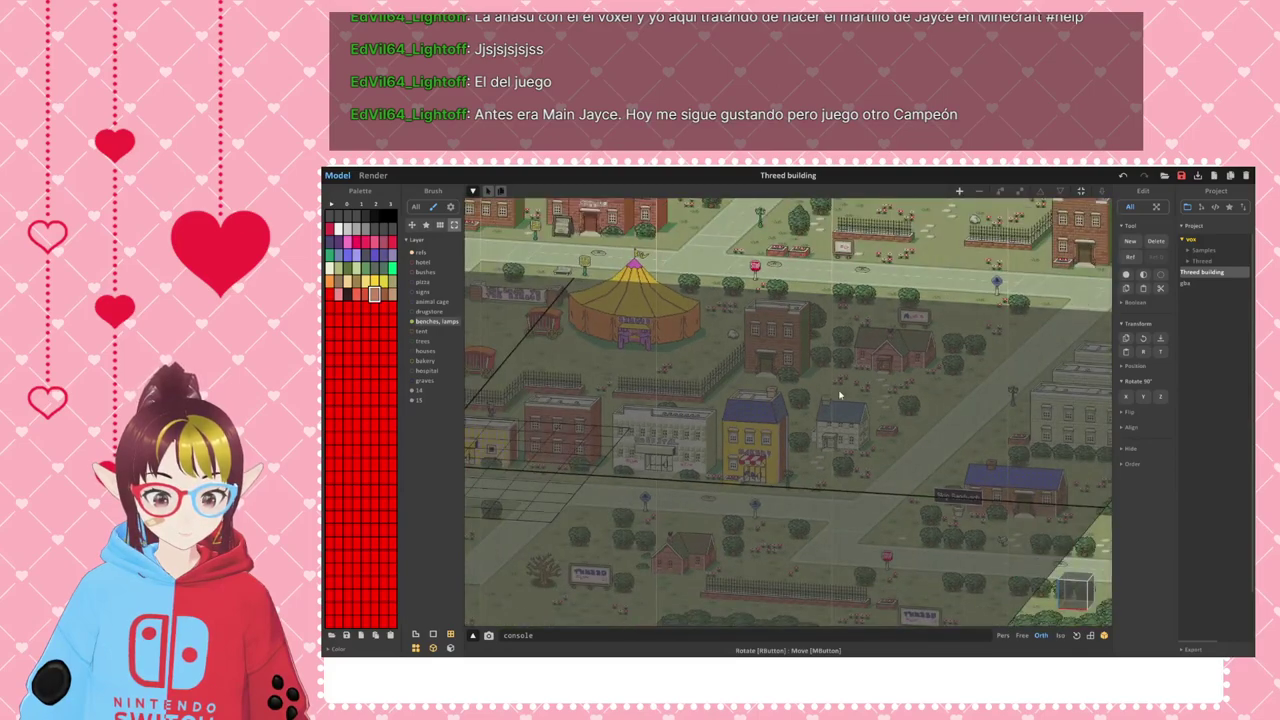
{"action": "middle_click_drag", "start_coordinate": [895, 335], "coordinate": [1015, 420]}
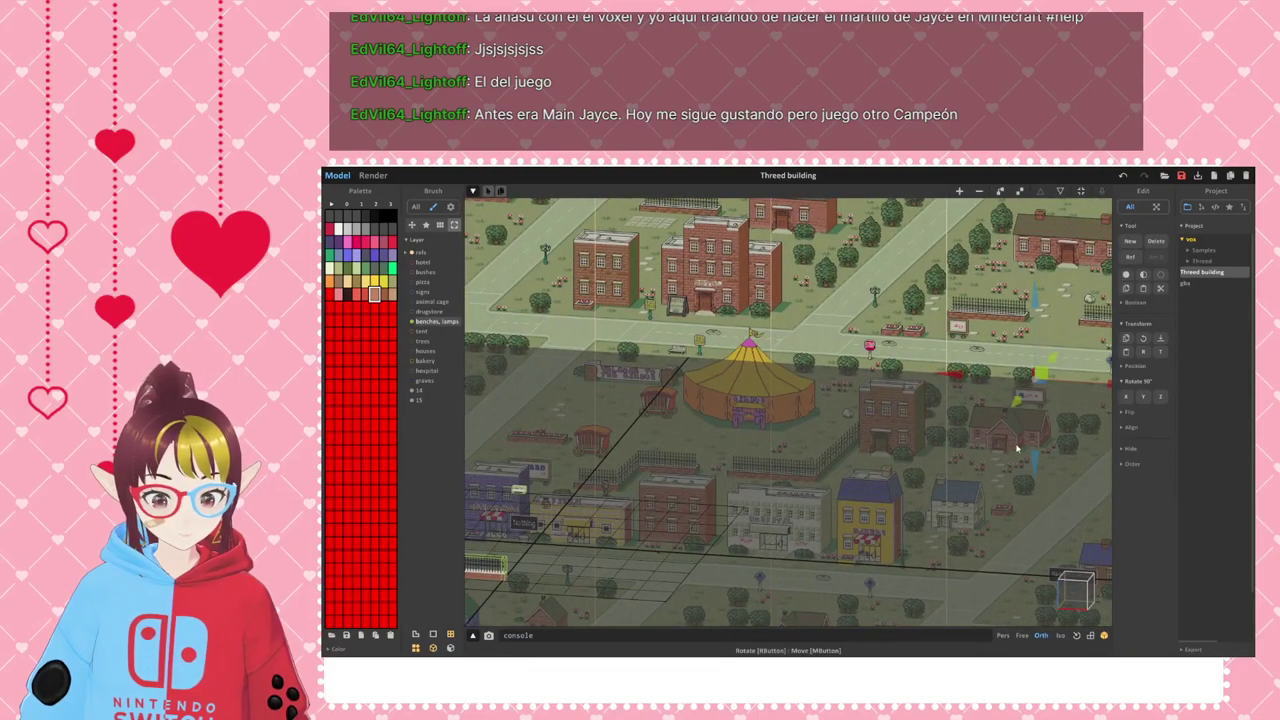
{"action": "scroll", "coordinate": [1037, 449], "scroll_direction": "down", "scroll_amount": 2}
- Show the hotel, bushes, pizza, signs, animal cage, tent, trees and houses layers
{"action": "left_click", "coordinate": [421, 272]}
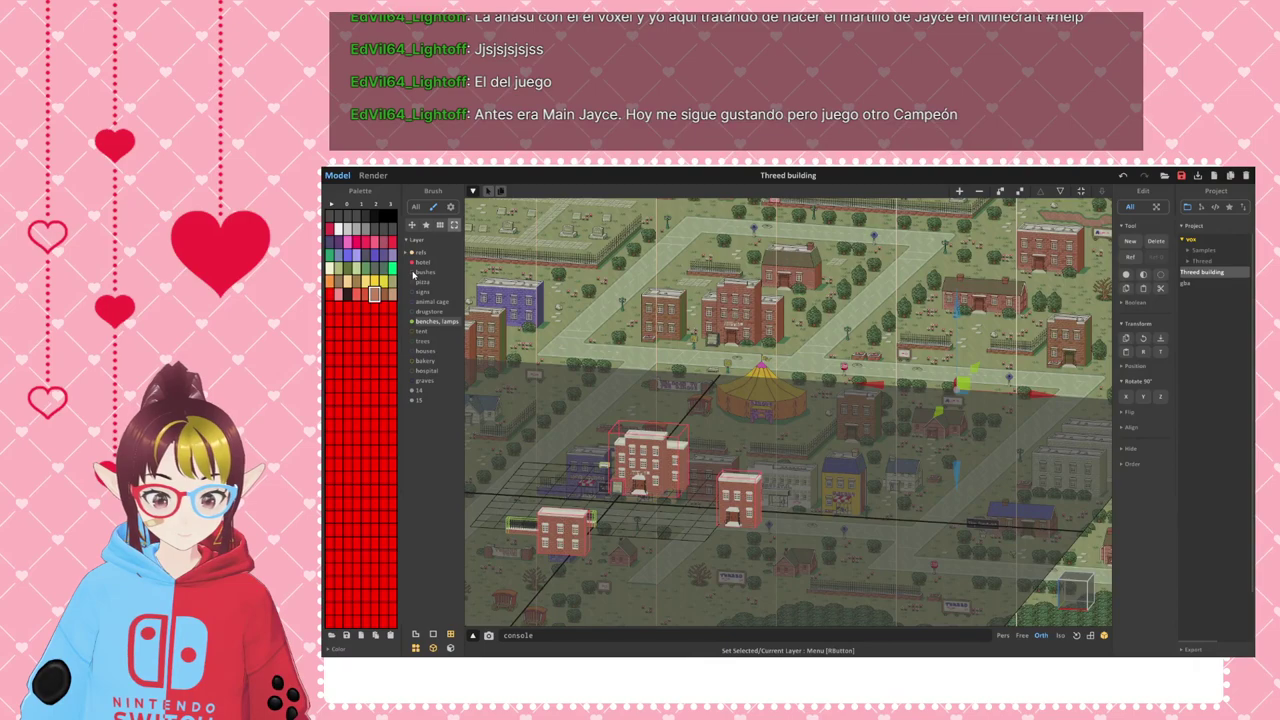
{"action": "left_click", "coordinate": [411, 282]}
{"action": "left_click", "coordinate": [411, 291]}
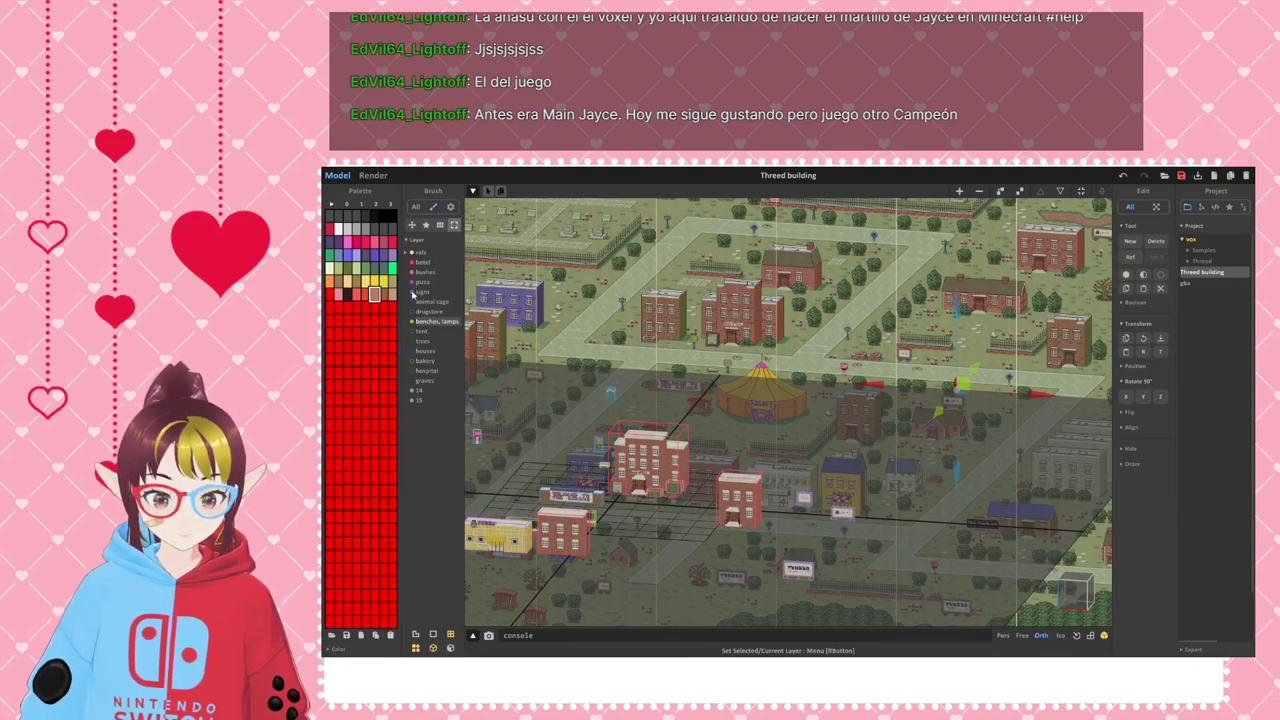
{"action": "left_click", "coordinate": [411, 301]}
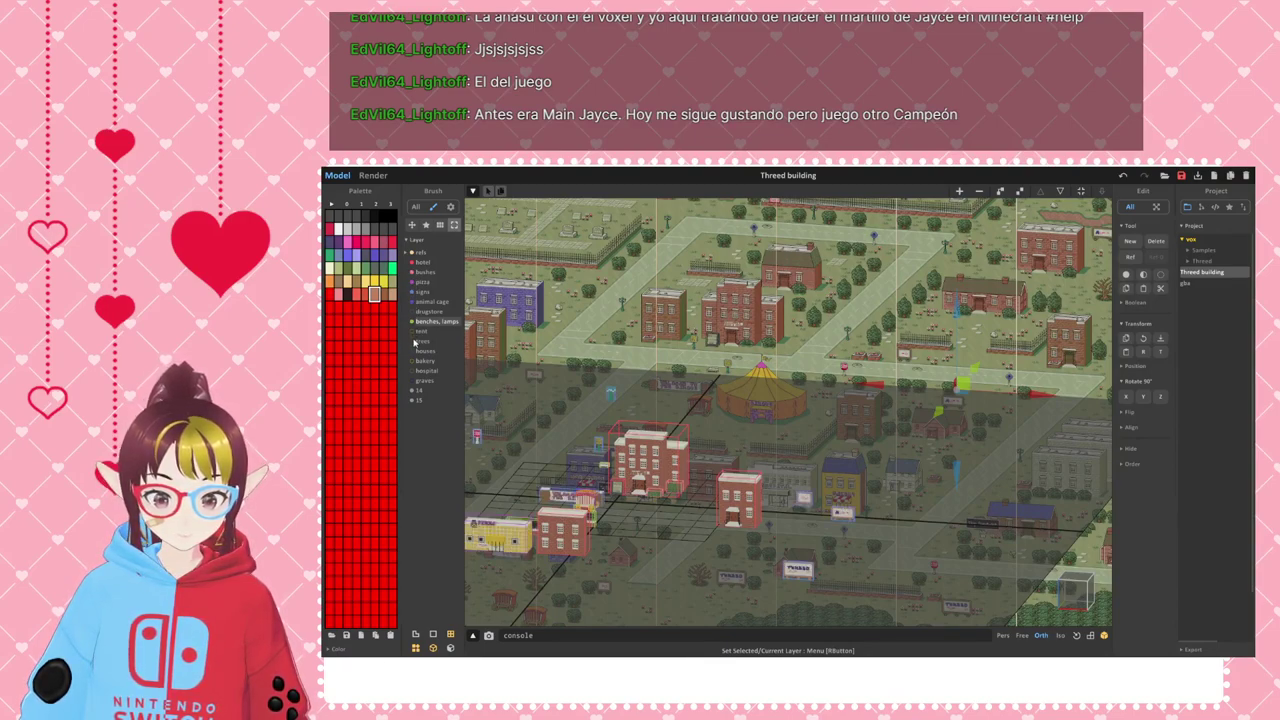
{"action": "left_click", "coordinate": [412, 331]}
{"action": "left_click", "coordinate": [411, 341]}
{"action": "left_click", "coordinate": [411, 350]}
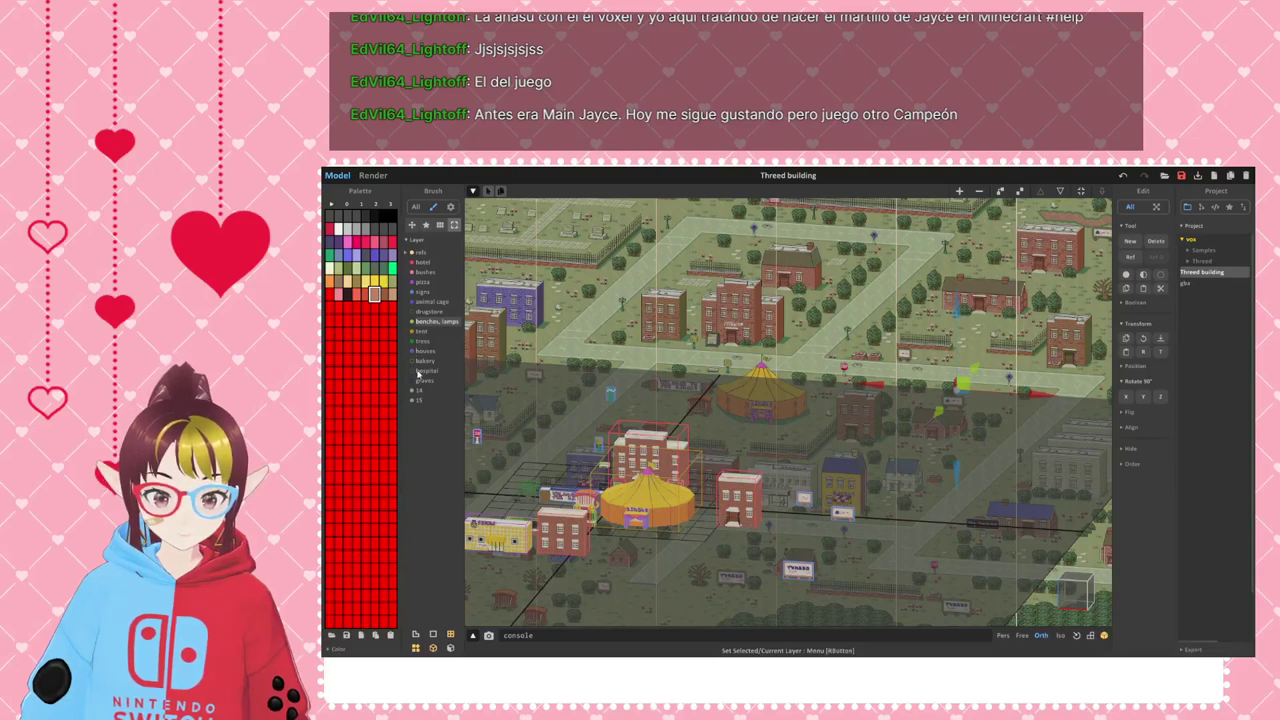
- Compare the modelled houses with the houses drawn on the reference map
{"action": "right_click_drag", "start_coordinate": [707, 436], "coordinate": [757, 395]}
{"action": "scroll", "coordinate": [713, 413], "scroll_direction": "up", "scroll_amount": 10}
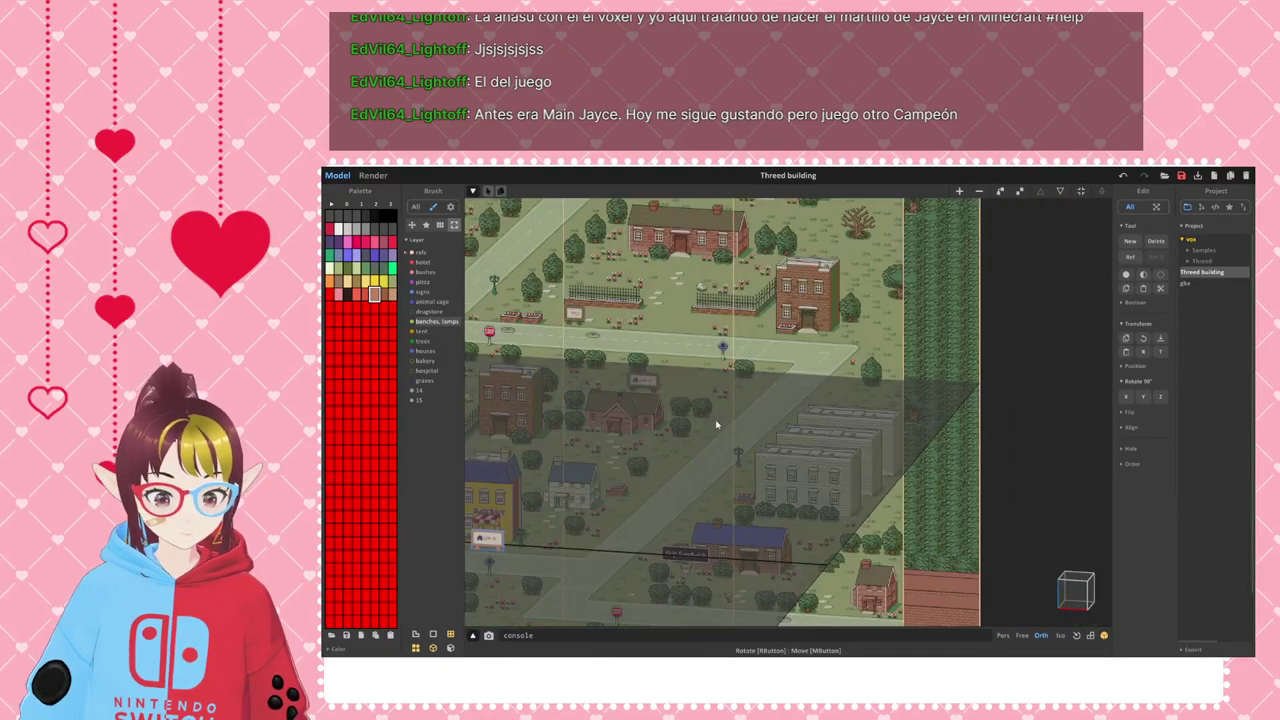
{"action": "scroll", "coordinate": [855, 385], "scroll_direction": "up", "scroll_amount": 3}
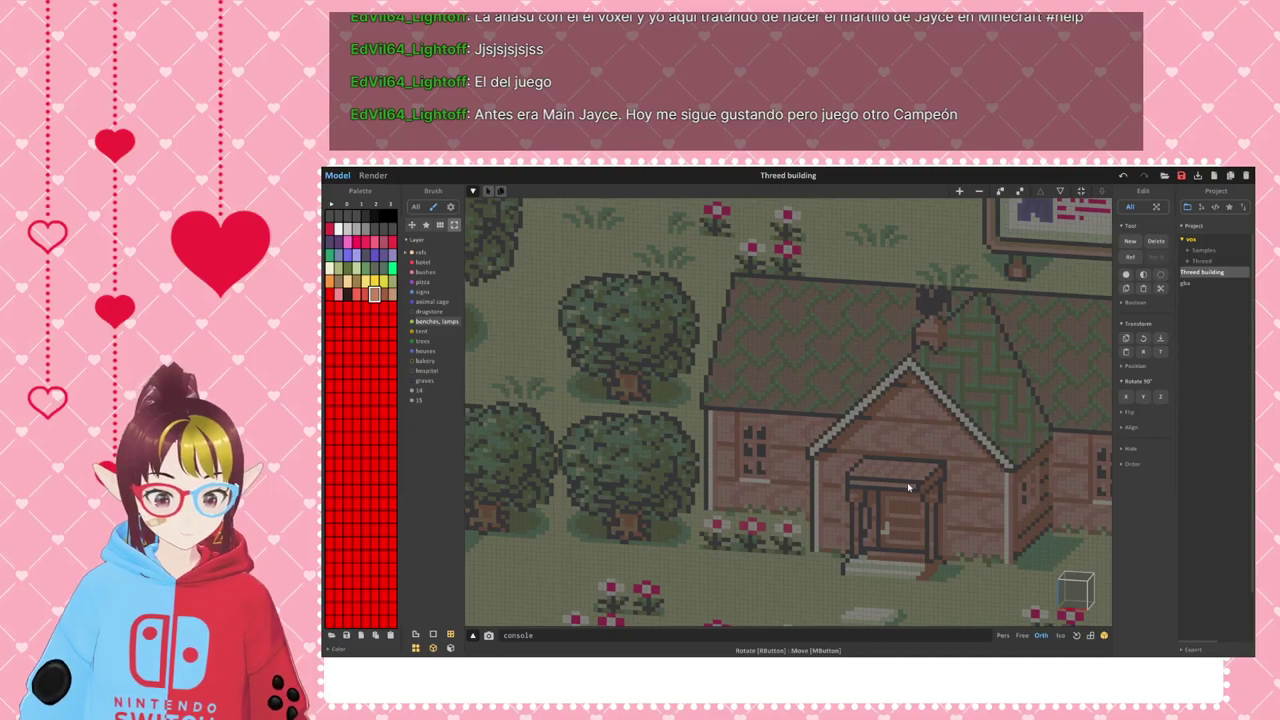
{"action": "scroll", "coordinate": [908, 487], "scroll_direction": "down", "scroll_amount": 12}
{"action": "middle_click_drag", "start_coordinate": [760, 460], "coordinate": [614, 426]}
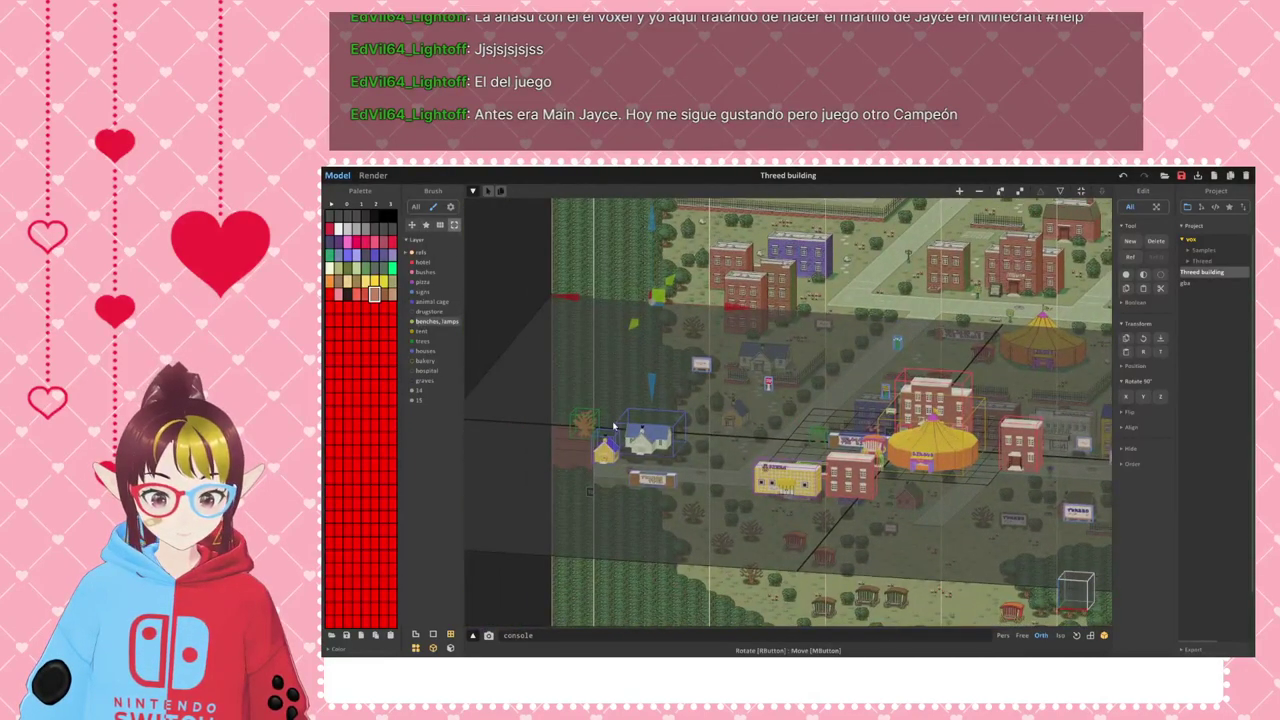
{"action": "left_click", "coordinate": [670, 436]}
{"action": "middle_click_drag", "start_coordinate": [1048, 410], "coordinate": [821, 413]}
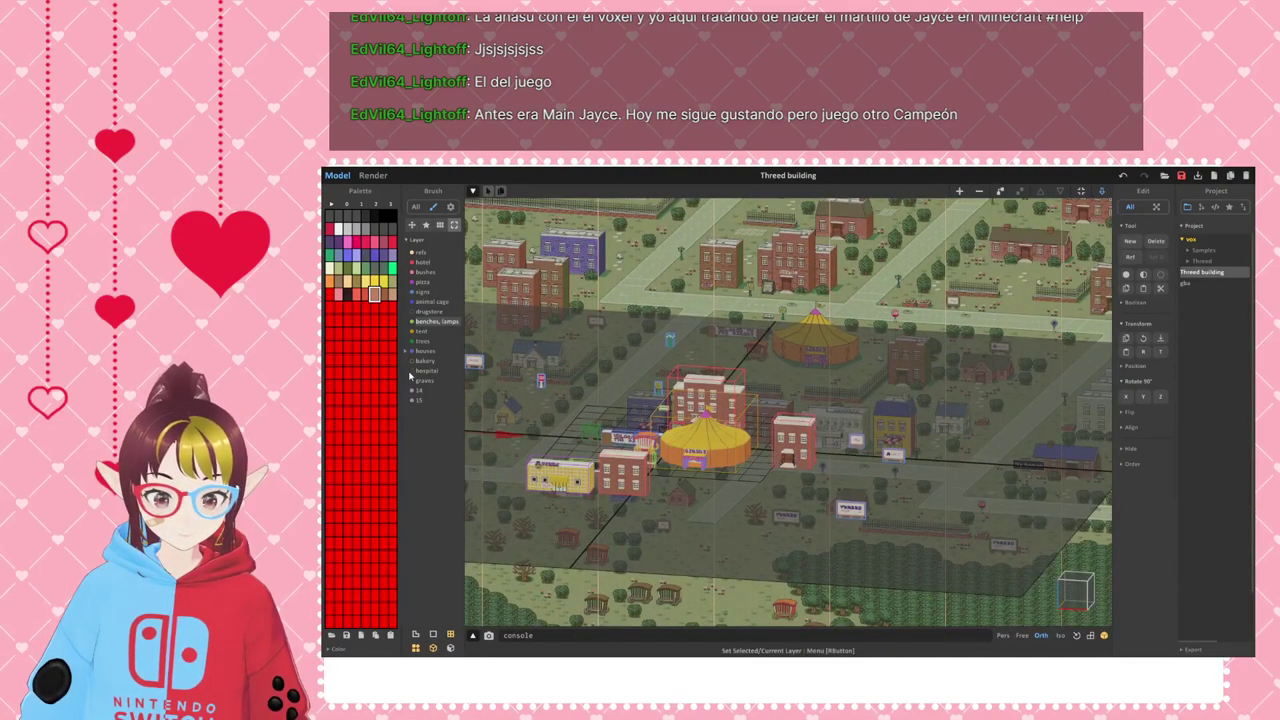
- Show the bakery, hospital and graves layers as well
{"action": "left_click", "coordinate": [412, 361]}
{"action": "left_click", "coordinate": [412, 371]}
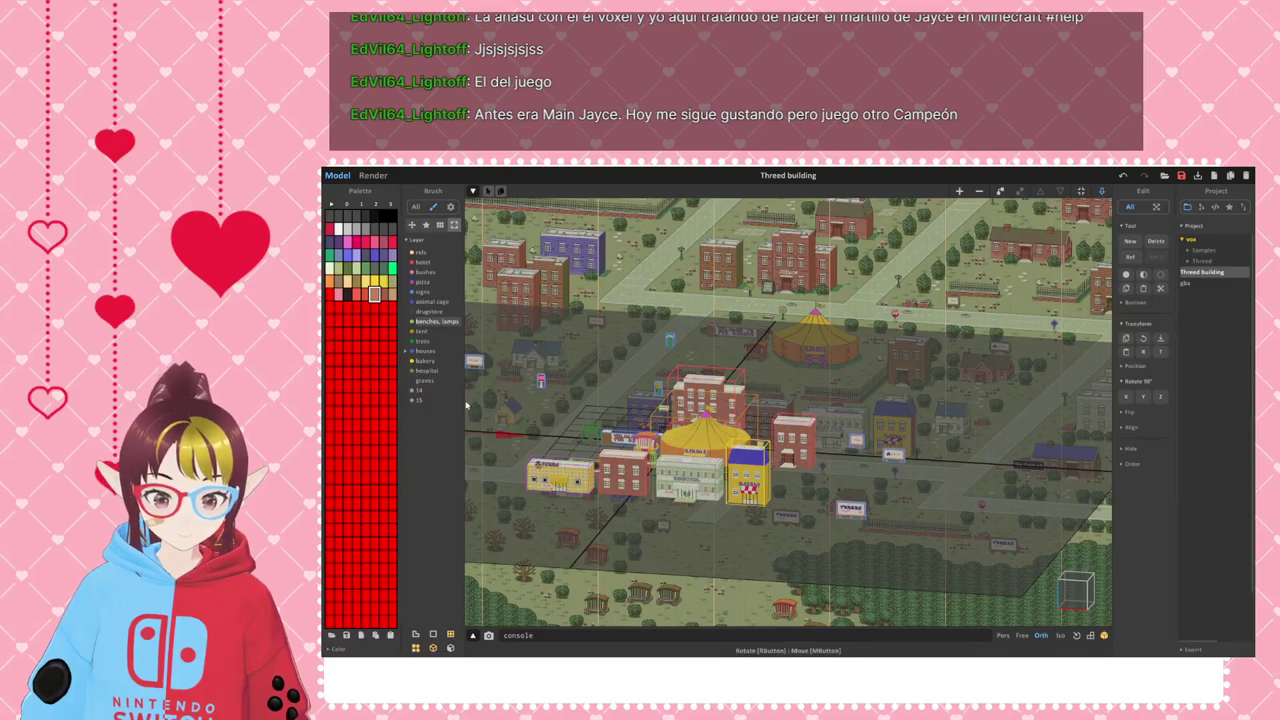
{"action": "left_click", "coordinate": [412, 382]}
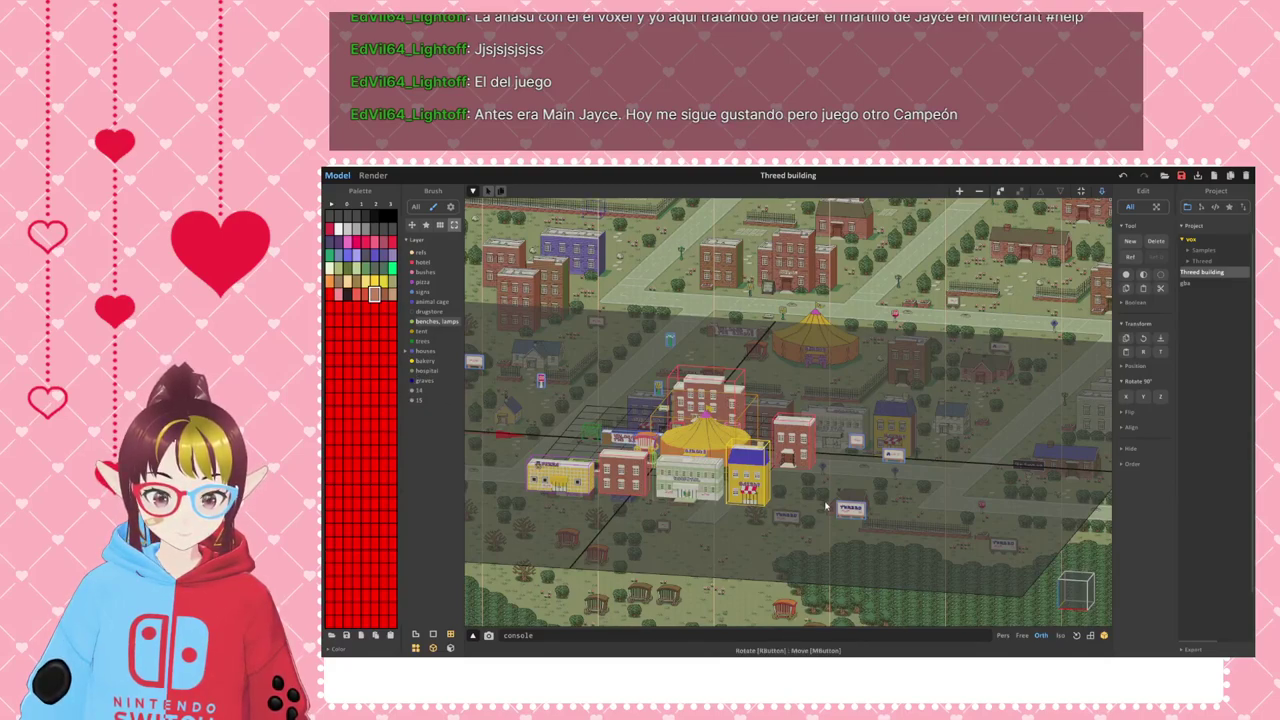
{"action": "scroll", "coordinate": [826, 503], "scroll_direction": "down", "scroll_amount": 4}
{"action": "middle_click_drag", "start_coordinate": [766, 474], "coordinate": [832, 514]}
{"action": "middle_click_drag", "start_coordinate": [712, 376], "coordinate": [720, 432]}
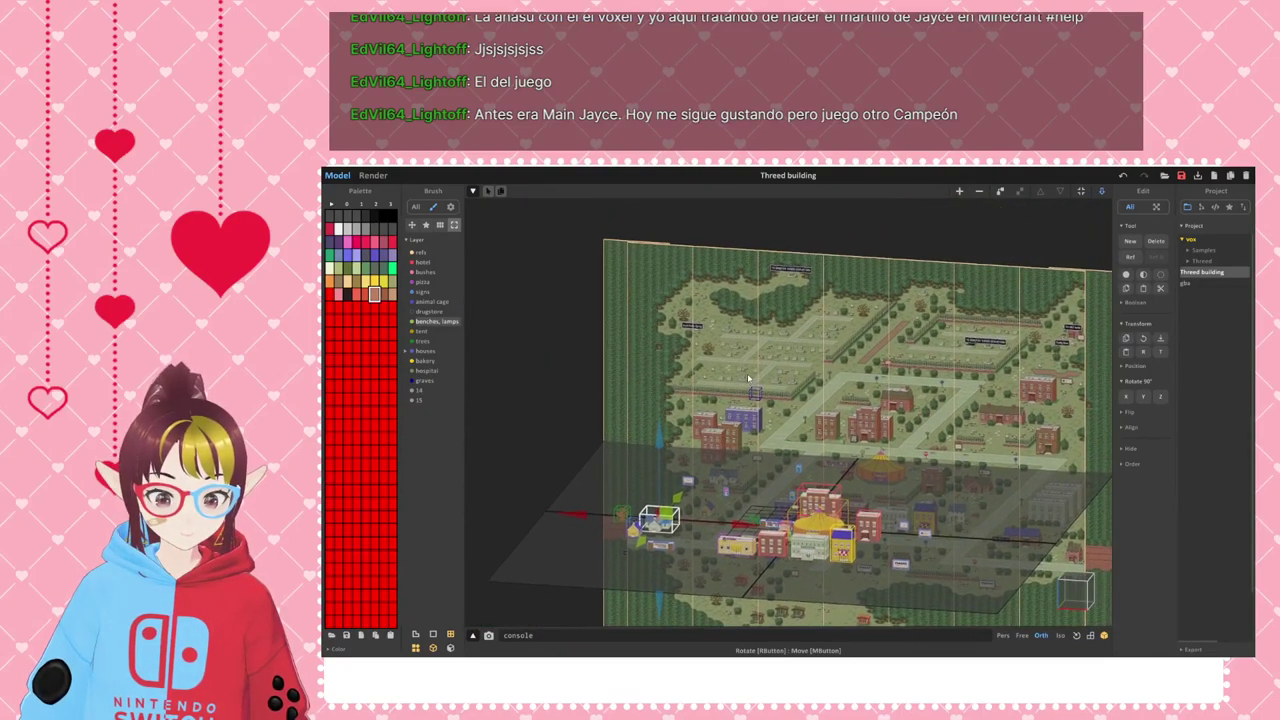
- Centre the view on the empty graves object and move it over the tombstone beside the small slab on the map
{"action": "left_click", "coordinate": [755, 393]}
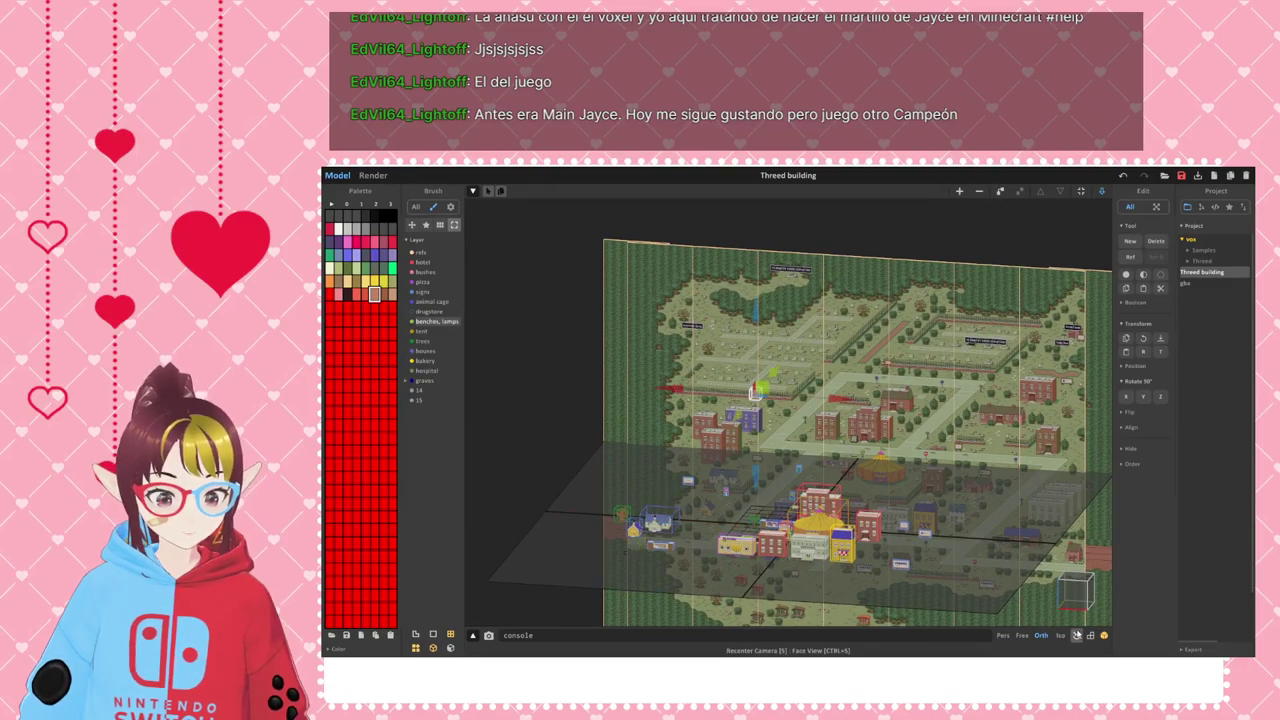
{"action": "left_click", "coordinate": [1076, 635]}
{"action": "scroll", "coordinate": [848, 480], "scroll_direction": "down", "scroll_amount": 3}
{"action": "scroll", "coordinate": [799, 399], "scroll_direction": "up", "scroll_amount": 3}
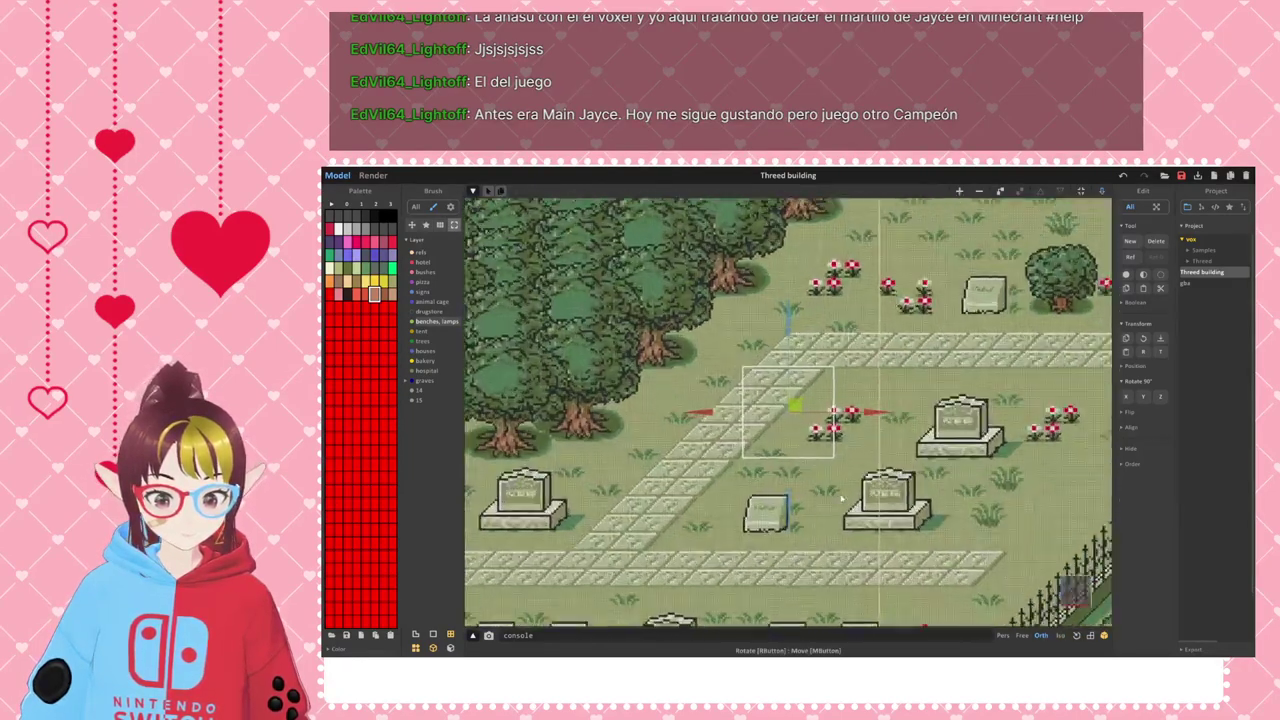
{"action": "middle_click_drag", "start_coordinate": [799, 399], "coordinate": [725, 388]}
{"action": "left_click", "coordinate": [768, 414]}
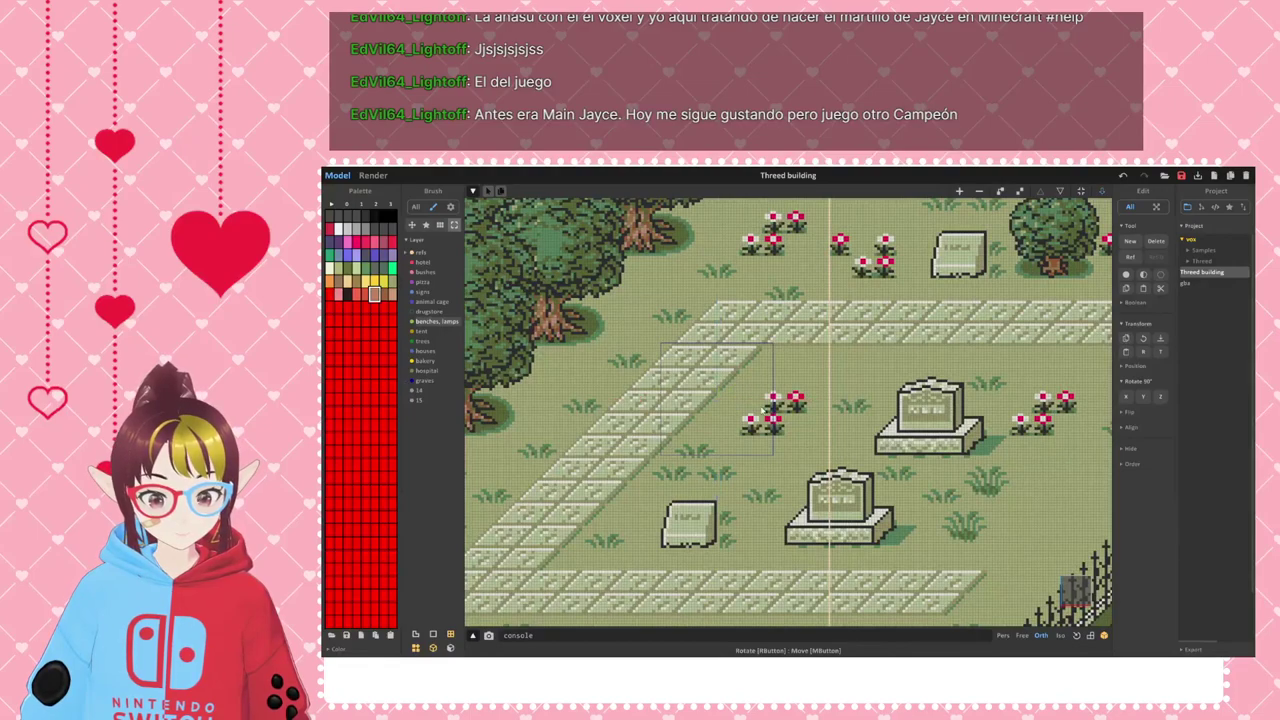
{"action": "left_click_drag", "start_coordinate": [723, 391], "coordinate": [848, 500]}
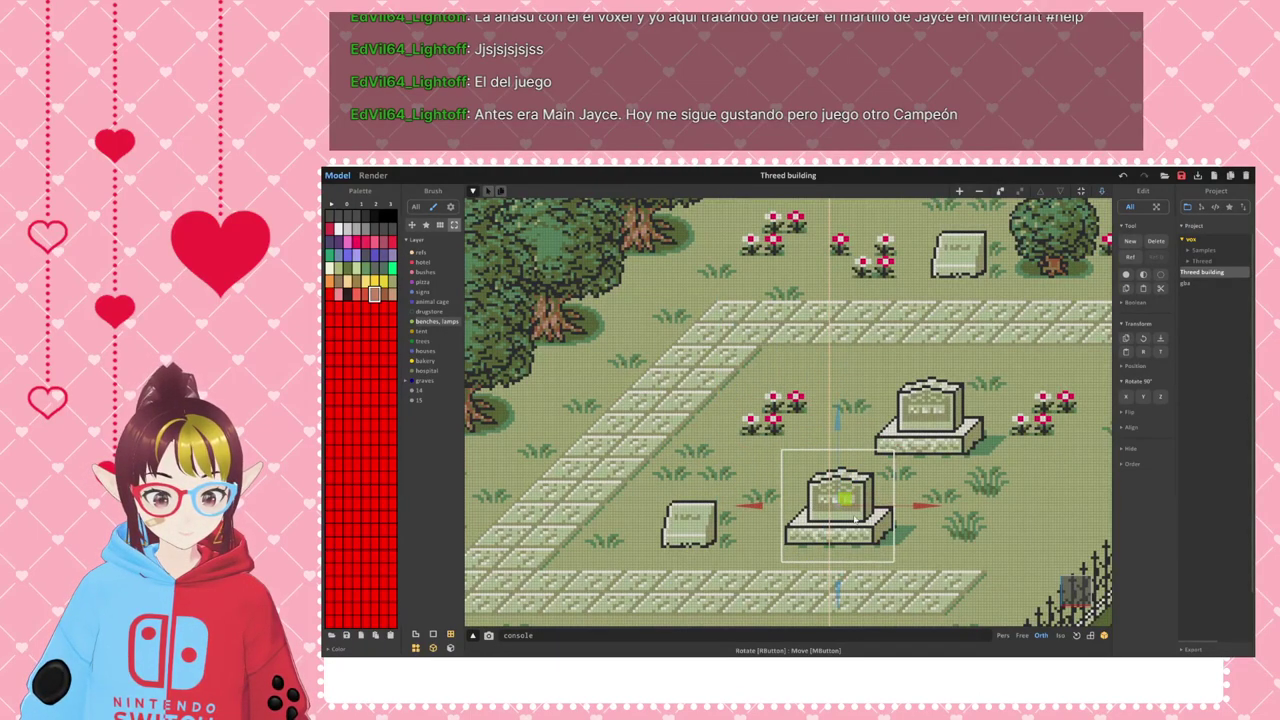
- Realign the graves object with the tombstone drawing in a straight front view and open it for voxel editing
{"action": "scroll", "coordinate": [930, 546], "scroll_direction": "up", "scroll_amount": 3}
{"action": "middle_click_drag", "start_coordinate": [930, 546], "coordinate": [797, 400]}
{"action": "mouse_move", "coordinate": [797, 400]}
{"action": "right_mouse_down"}
{"action": "mouse_move", "coordinate": [771, 474]}
{"action": "mouse_move", "coordinate": [800, 410]}
{"action": "right_mouse_up"}
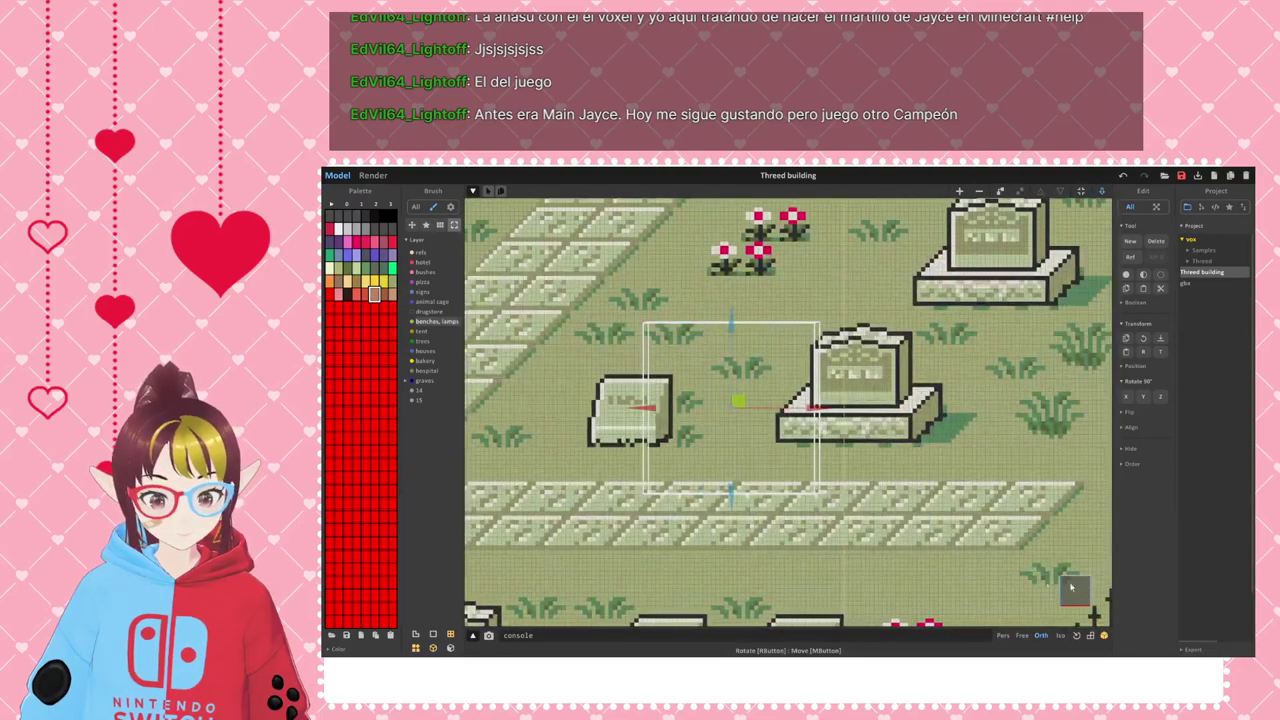
{"action": "middle_click_drag", "start_coordinate": [1078, 590], "coordinate": [955, 575]}
{"action": "scroll", "coordinate": [853, 477], "scroll_direction": "up", "scroll_amount": 5}
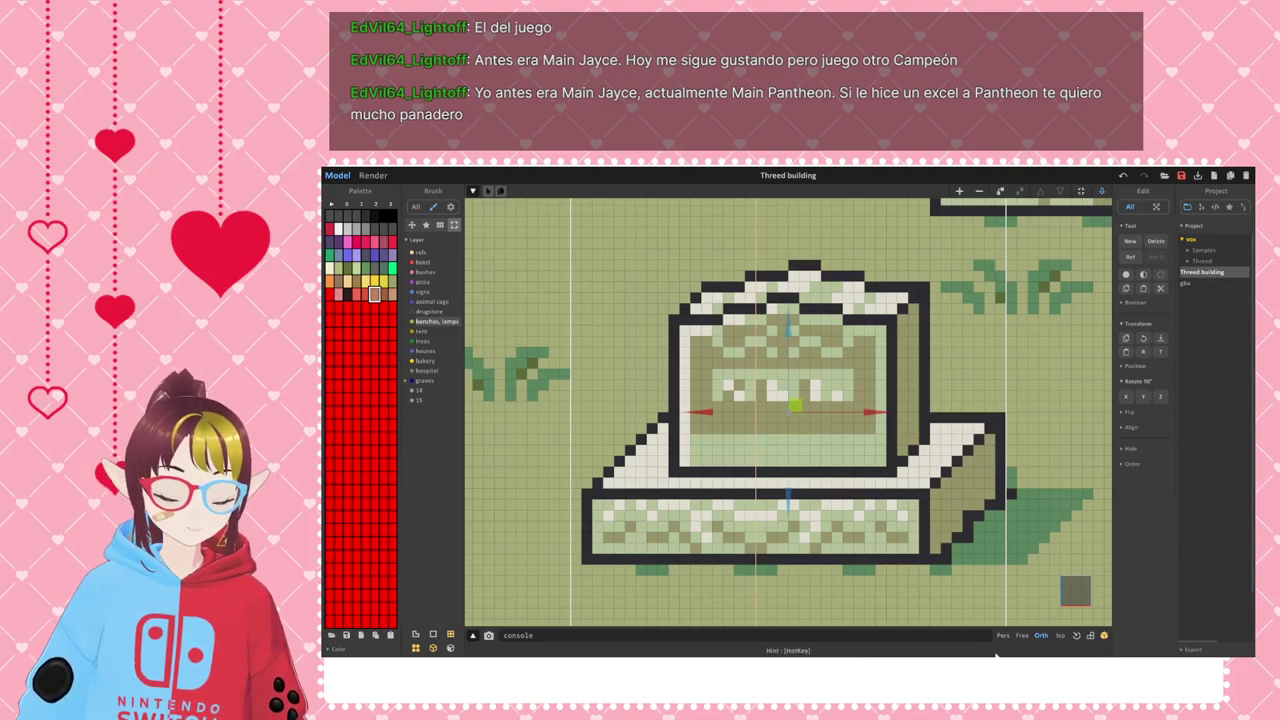
{"action": "scroll", "coordinate": [805, 420], "scroll_direction": "down", "scroll_amount": 2}
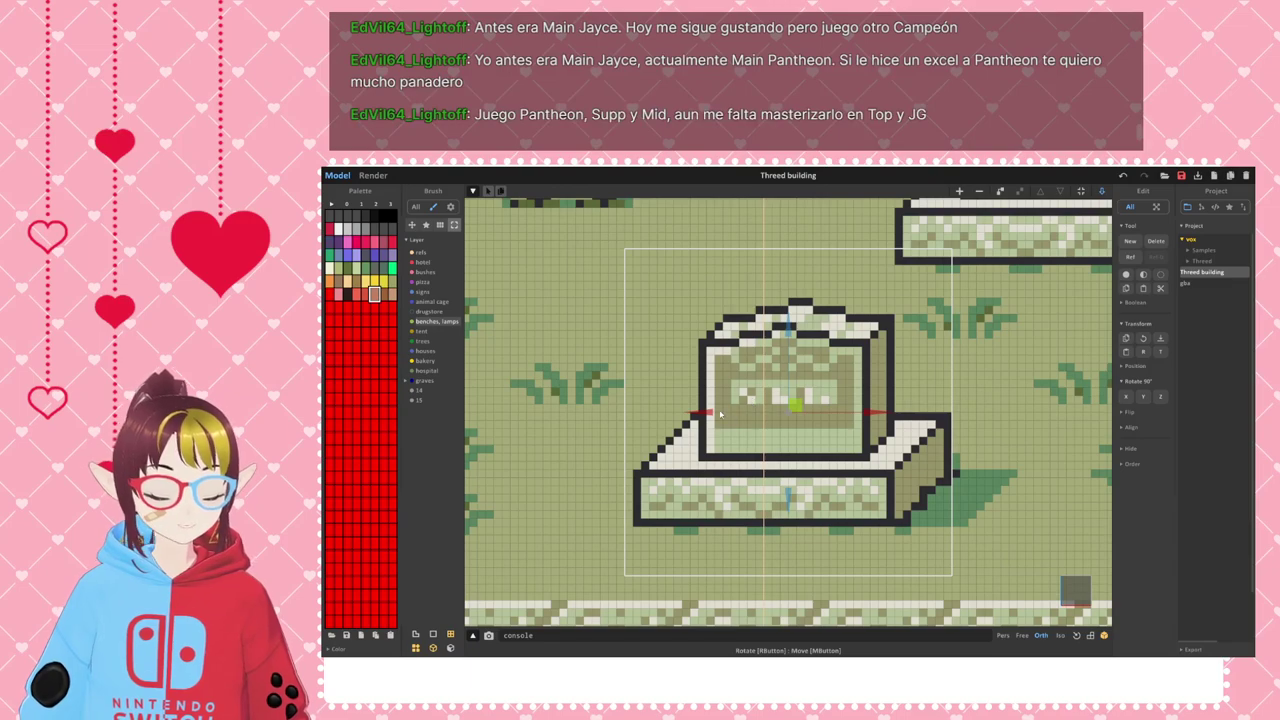
{"action": "scroll", "coordinate": [544, 436], "scroll_direction": "up", "scroll_amount": 1}
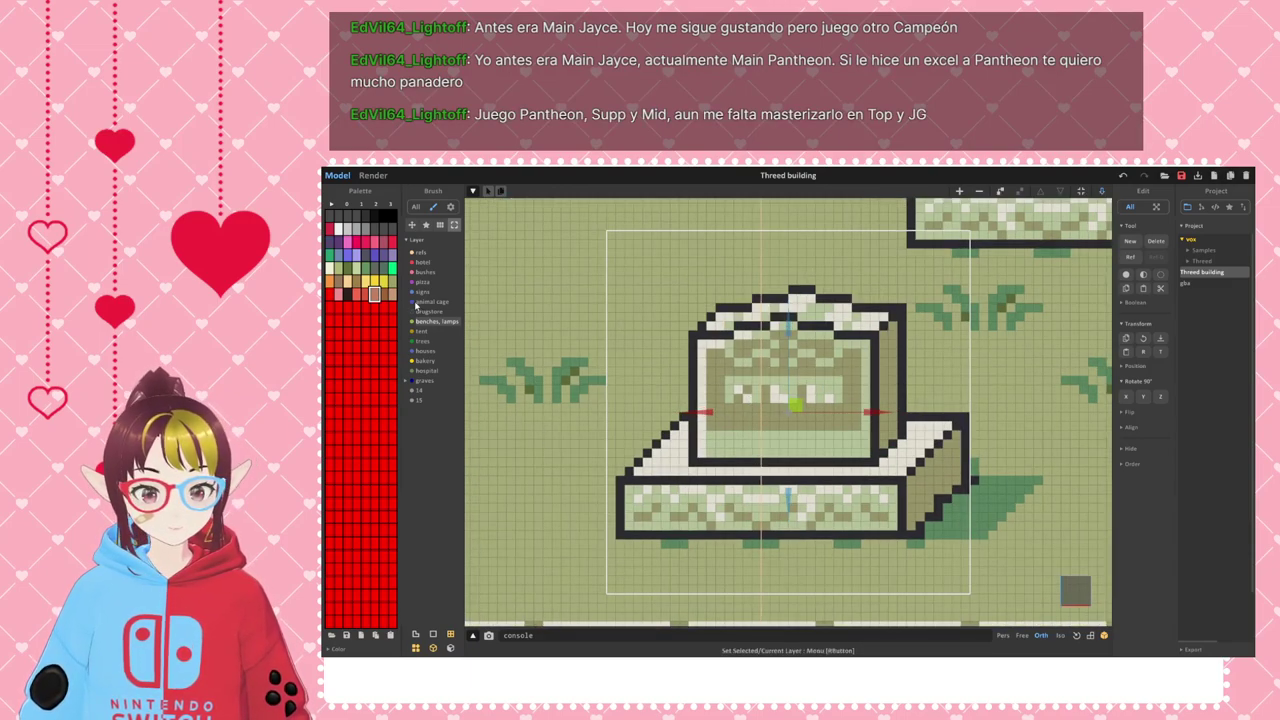
{"action": "double_click", "coordinate": [796, 390]}
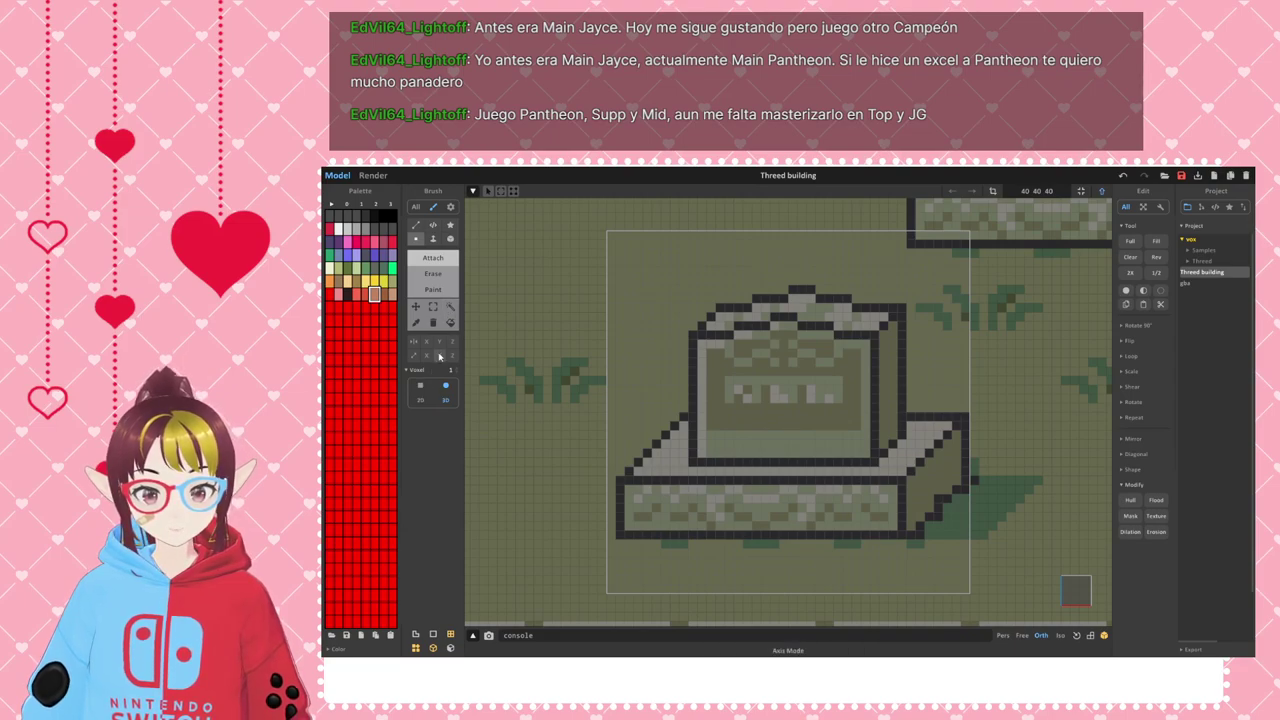
- Open the gravestone reference image for editing and pick the light green of the gravestone base as the brush colour
{"action": "left_click", "coordinate": [416, 322]}
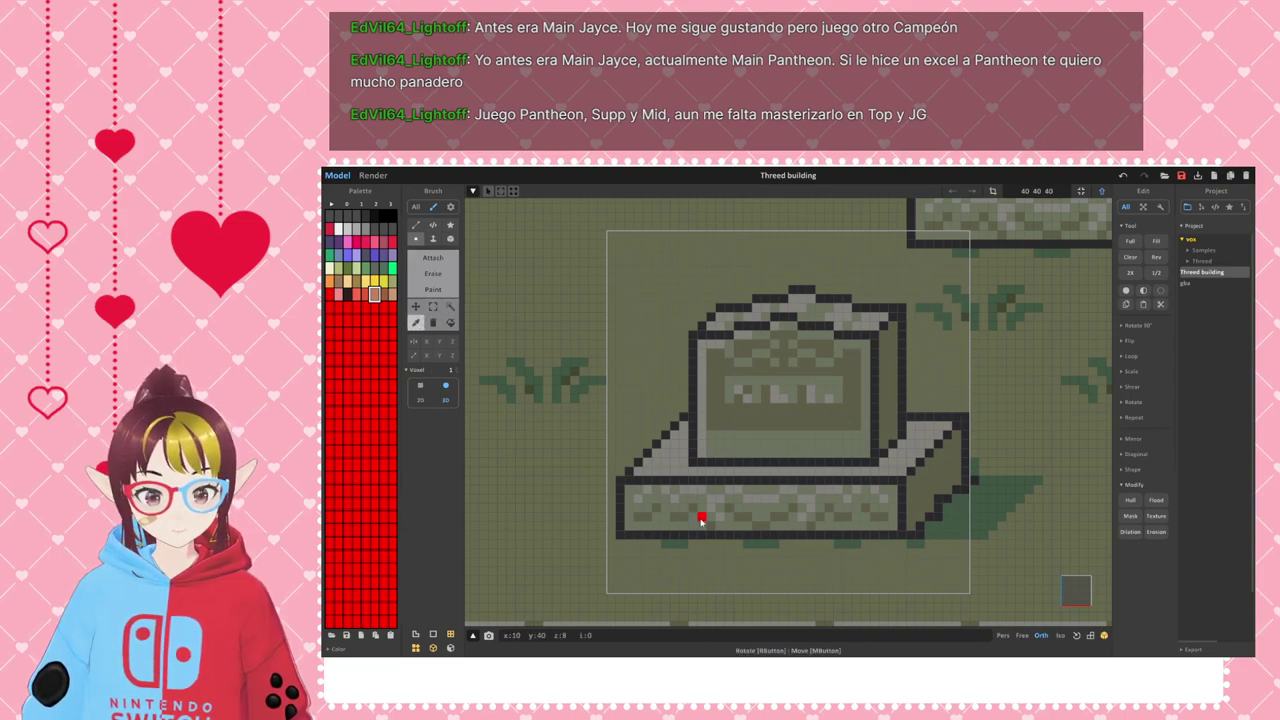
{"action": "key", "text": "Tab"}
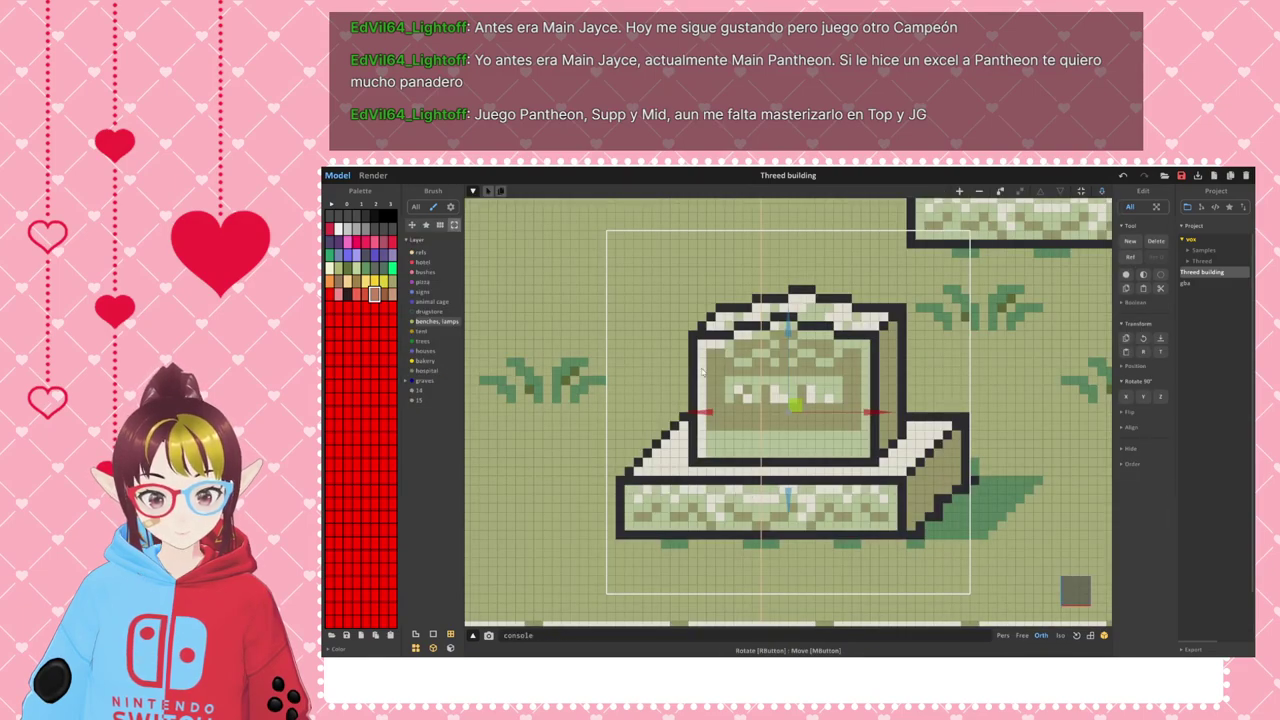
{"action": "double_click", "coordinate": [702, 371]}
{"action": "key", "text": "Tab"}
{"action": "key", "text": "Tab"}
{"action": "key", "text": "Tab"}
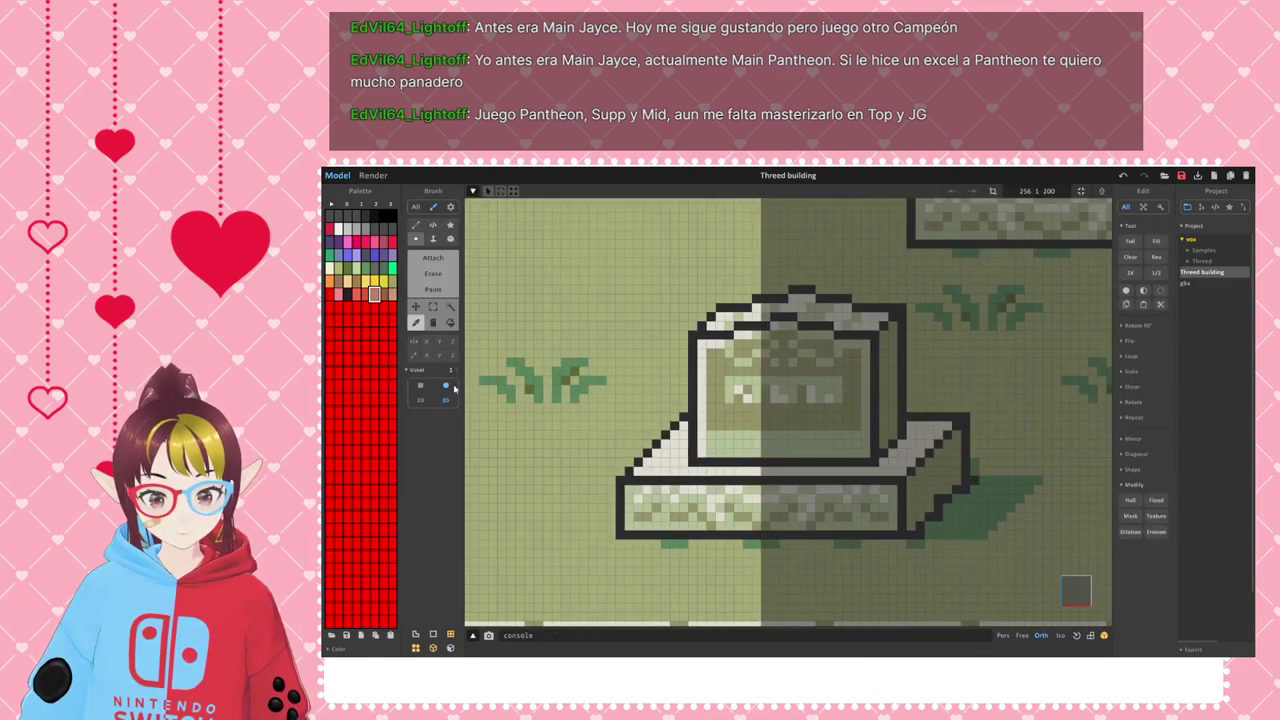
{"action": "left_click", "coordinate": [633, 501]}
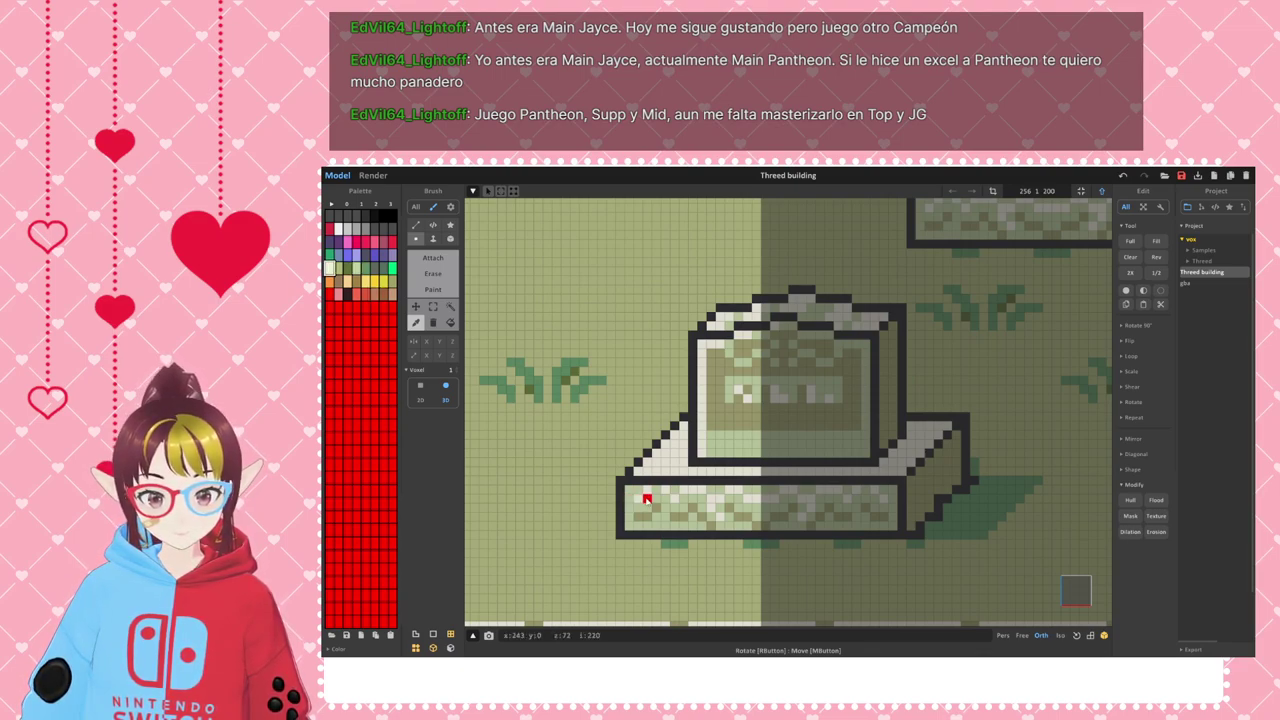
{"action": "left_click", "coordinate": [648, 517], "text": "alt"}
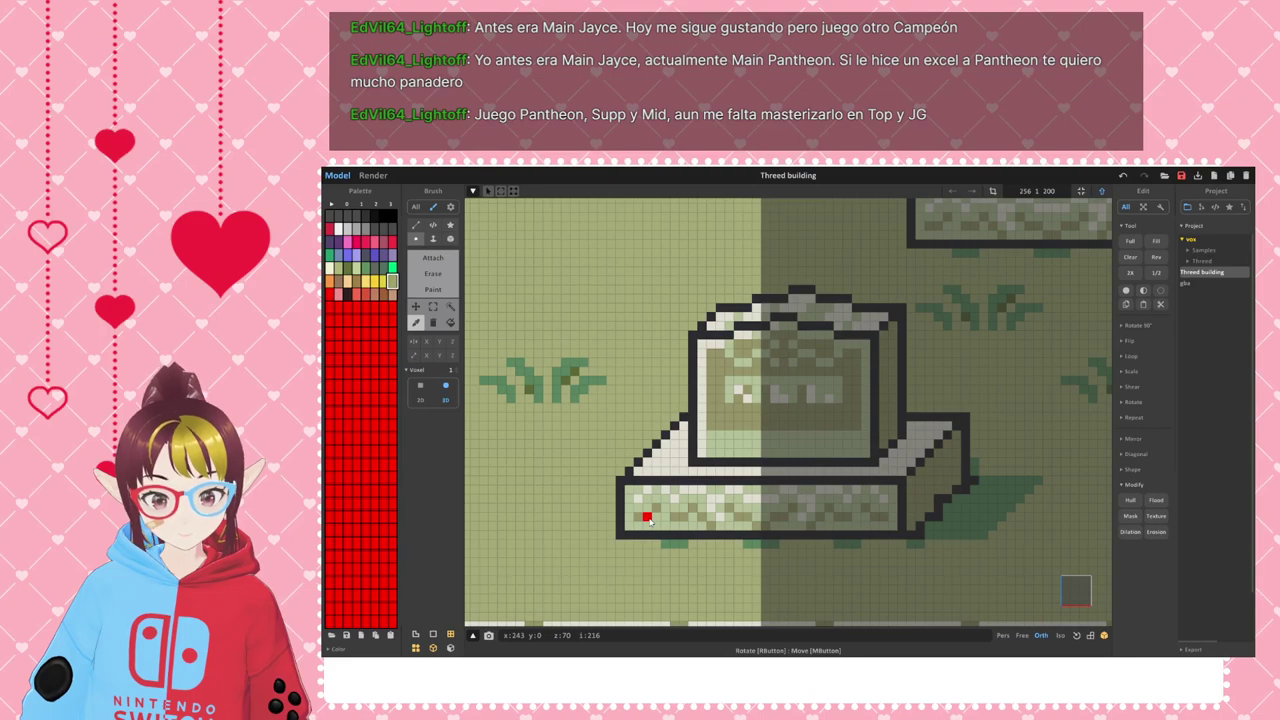
{"action": "left_click", "coordinate": [356, 268]}
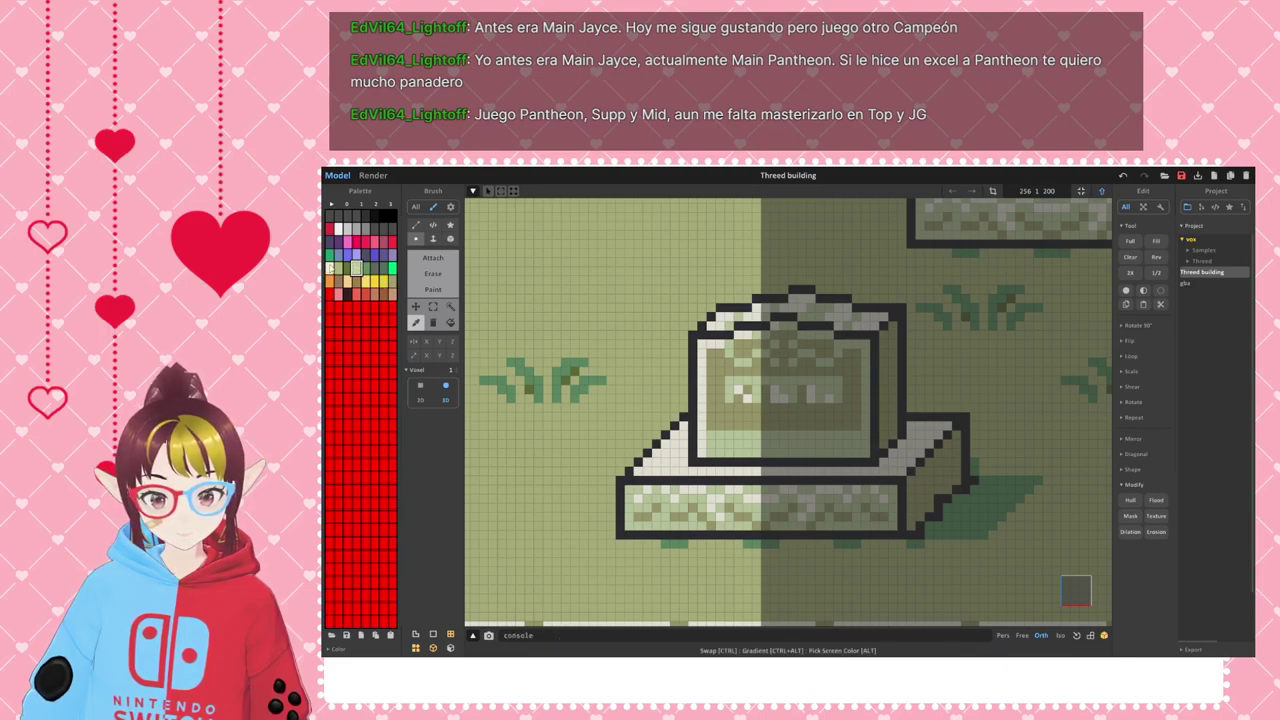
{"action": "left_click", "coordinate": [392, 281]}
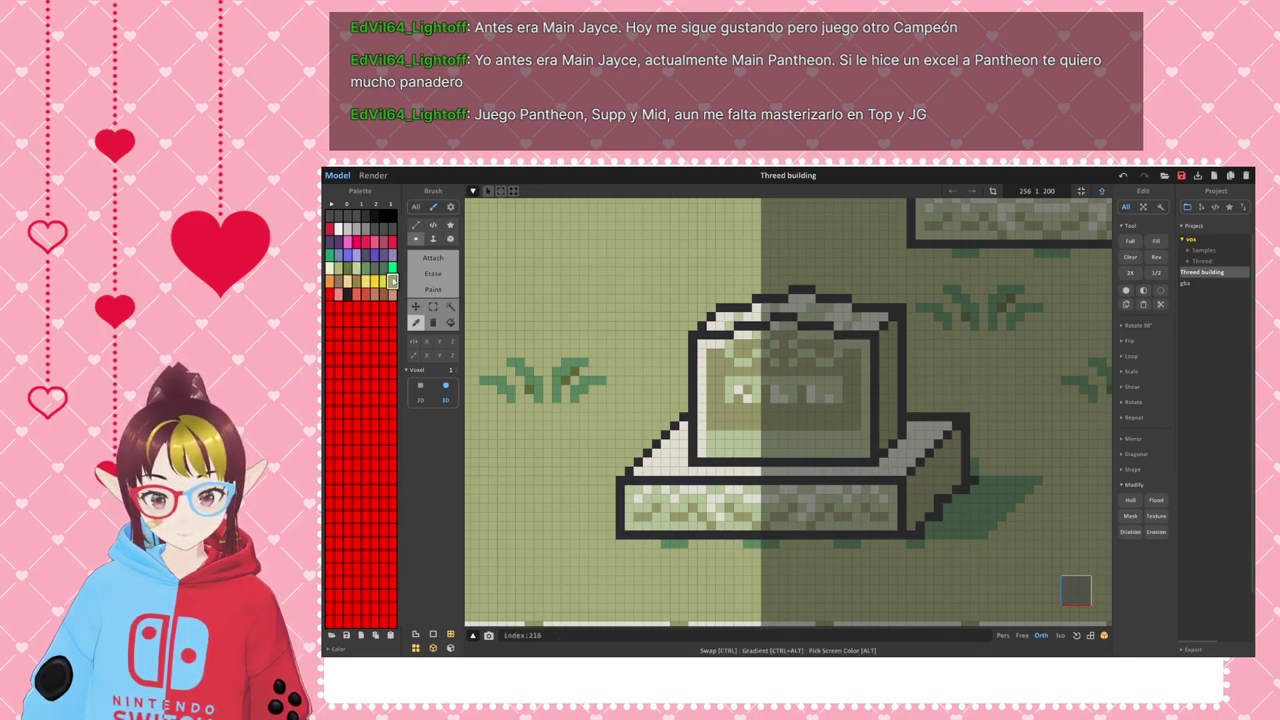
{"action": "left_click", "coordinate": [740, 392]}
{"action": "left_click", "coordinate": [739, 382]}
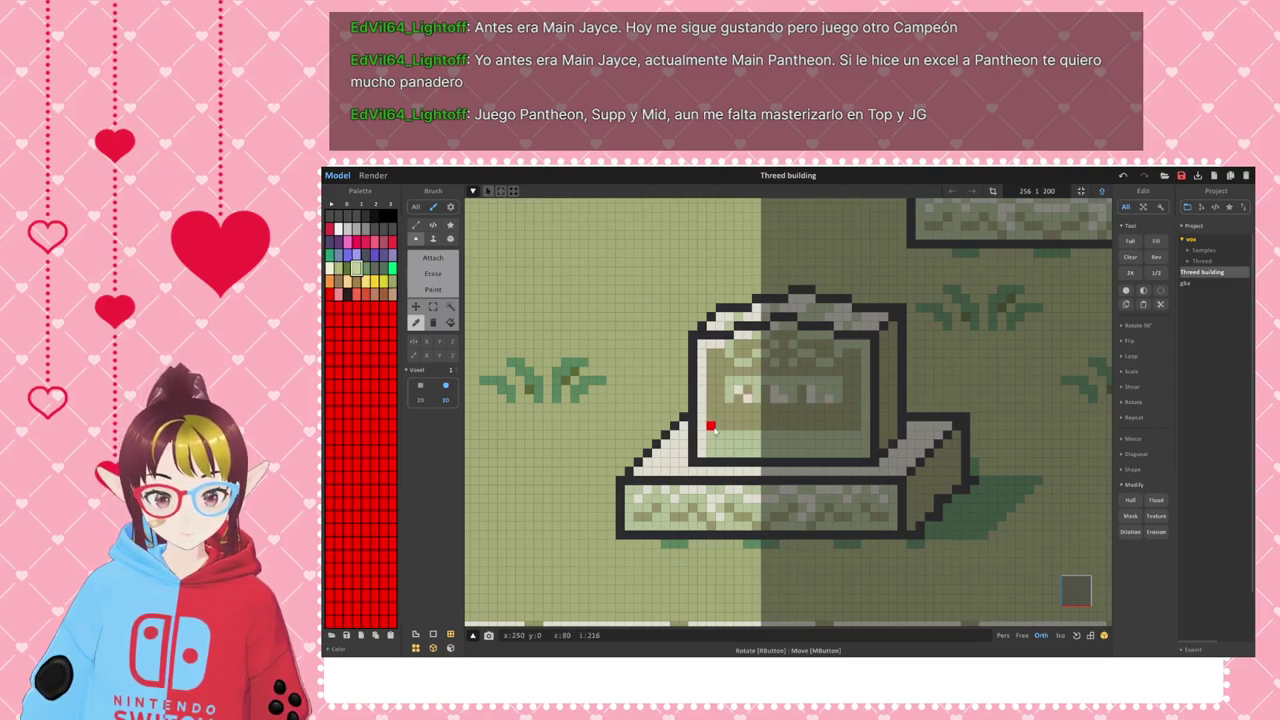
- Return to the 40×40×40 volume and fill a 32×7-voxel light green box over the front face of the gravestone base
{"action": "key", "text": "Tab"}
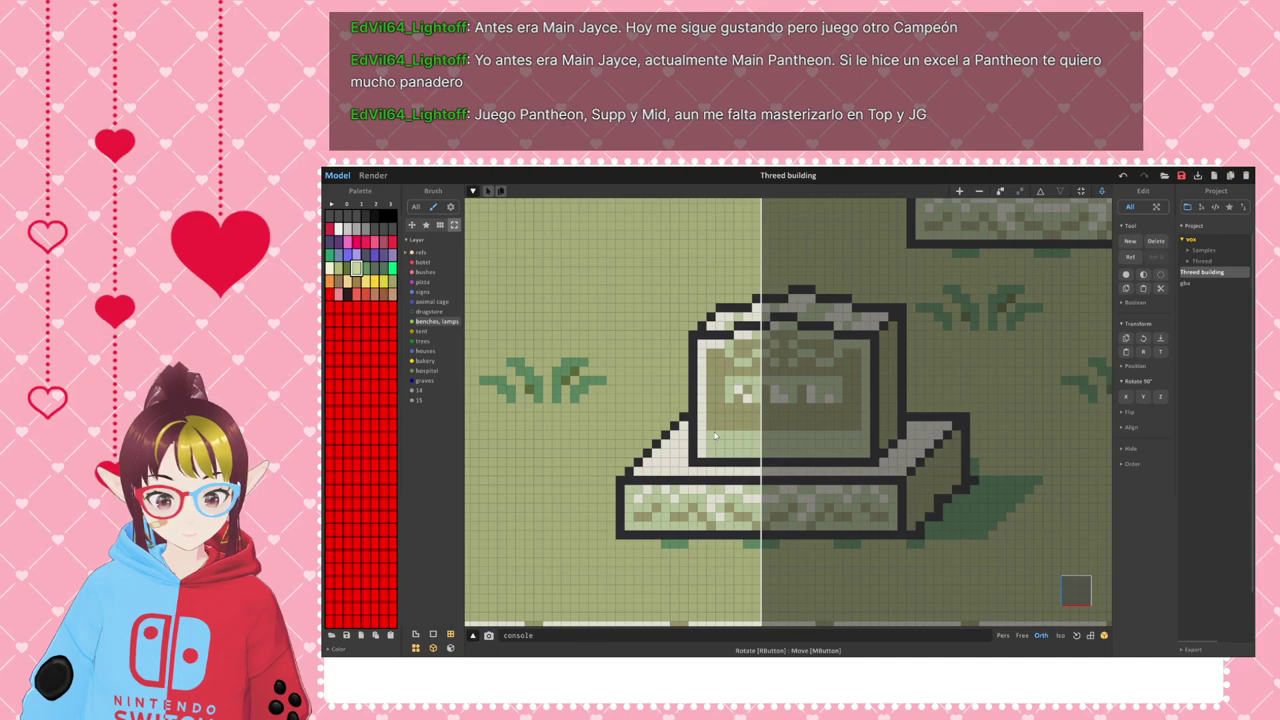
{"action": "left_click", "coordinate": [764, 370]}
{"action": "key", "text": "Tab"}
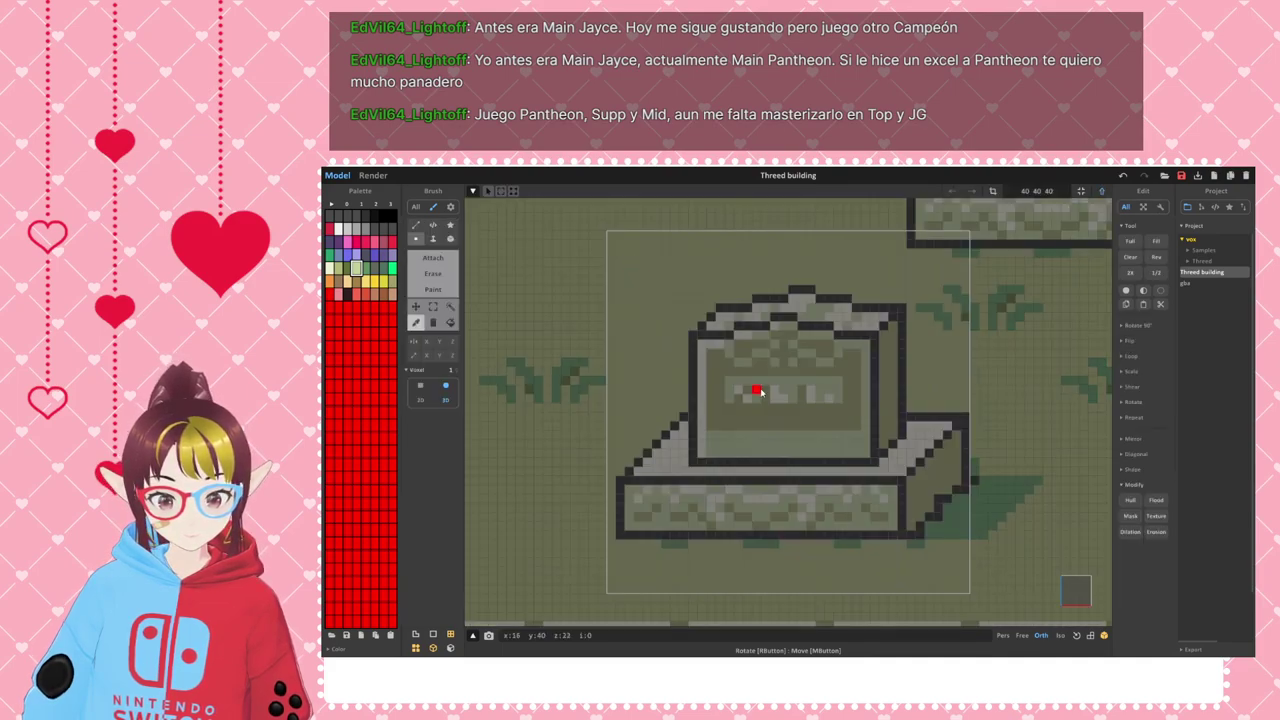
{"action": "scroll", "coordinate": [752, 428], "scroll_direction": "up", "scroll_amount": 1}
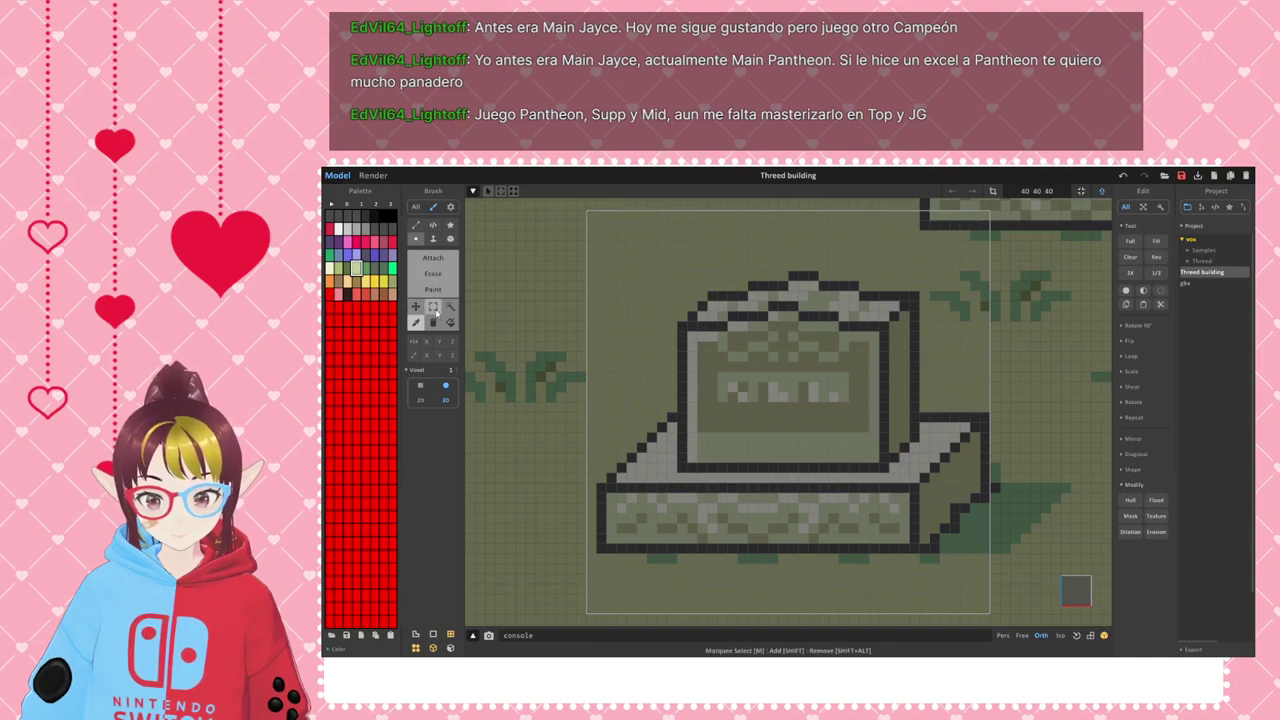
{"action": "left_click", "coordinate": [450, 238]}
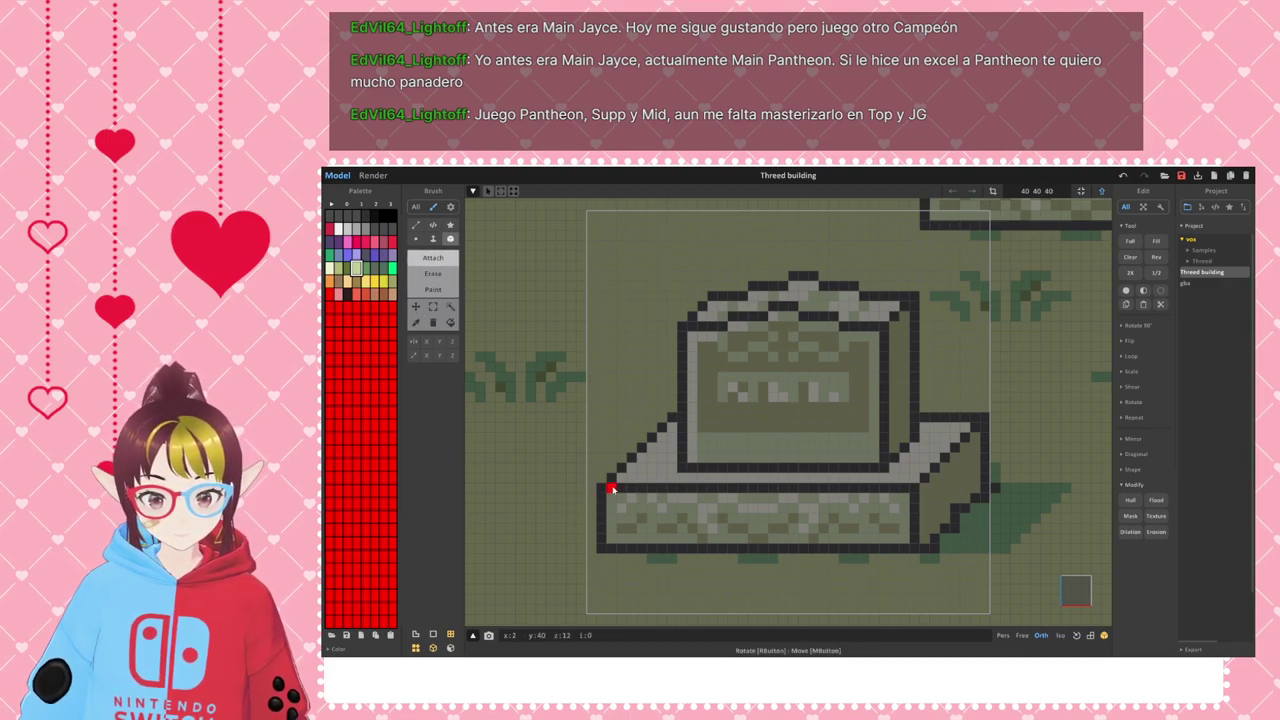
{"action": "left_click_drag", "start_coordinate": [609, 490], "coordinate": [913, 548]}
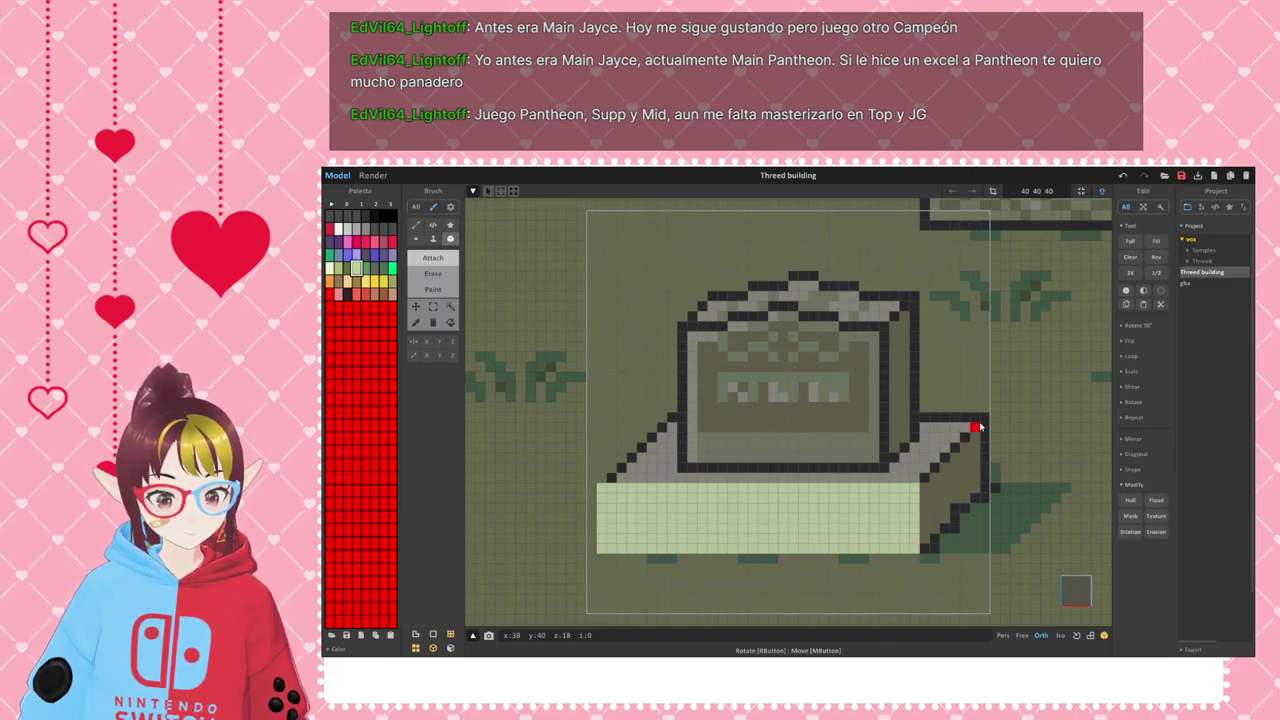
- Extrude the front face of the base slab forward with the Face brush to make a solid block
{"action": "left_click", "coordinate": [433, 238]}
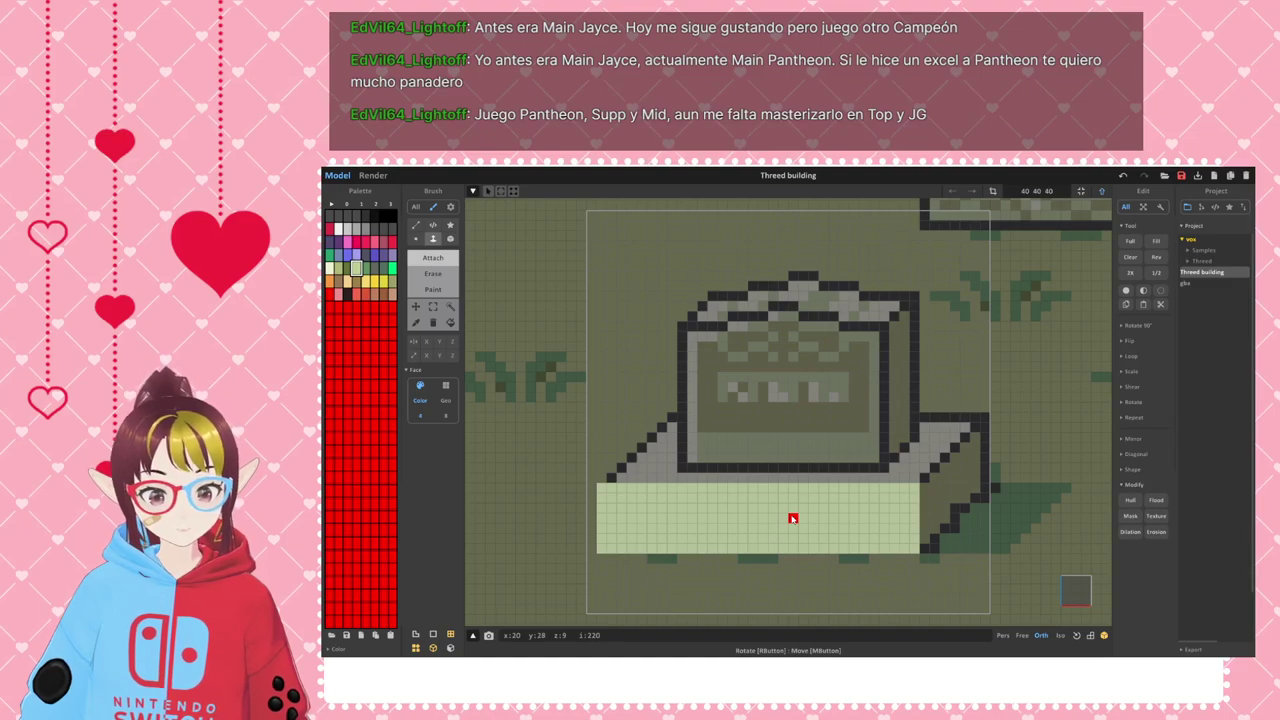
{"action": "right_click_drag", "start_coordinate": [885, 508], "coordinate": [905, 482]}
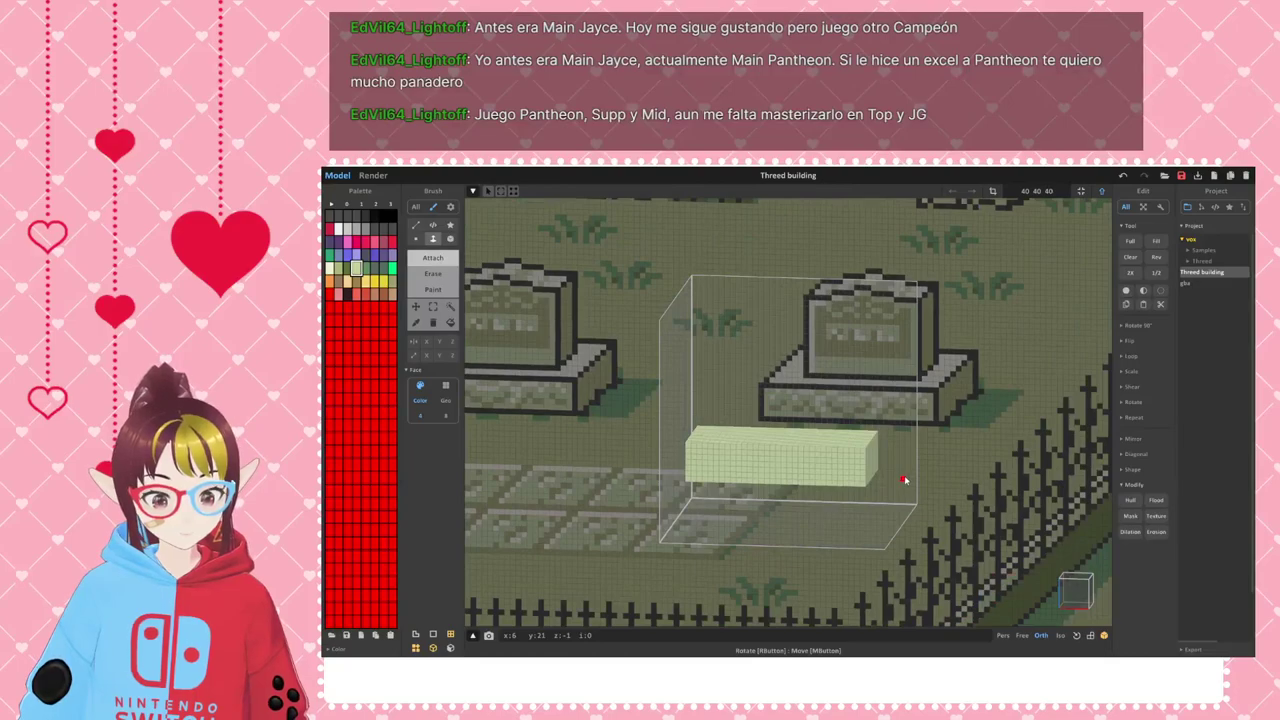
{"action": "right_click_drag", "start_coordinate": [905, 481], "coordinate": [755, 525]}
- Marquee-select the whole base block and stretch it to a depth of 23 voxels
{"action": "left_click", "coordinate": [434, 307]}
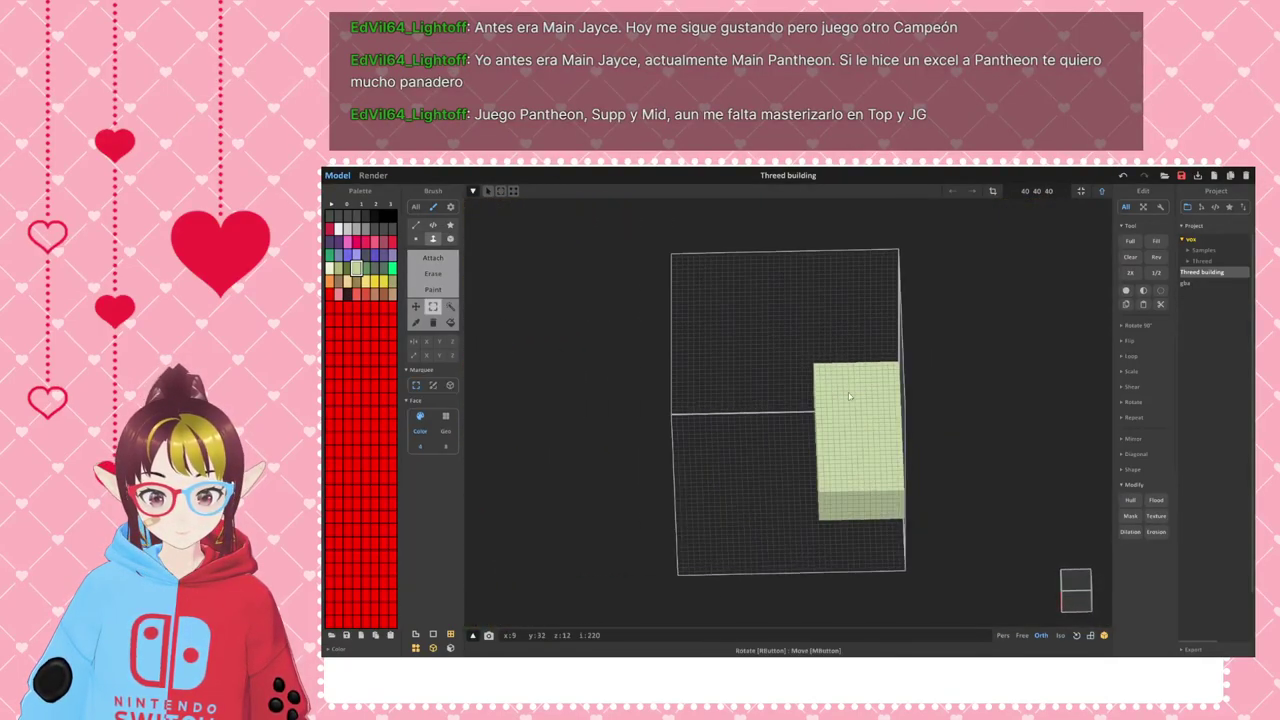
{"action": "left_click_drag", "start_coordinate": [842, 398], "coordinate": [899, 547]}
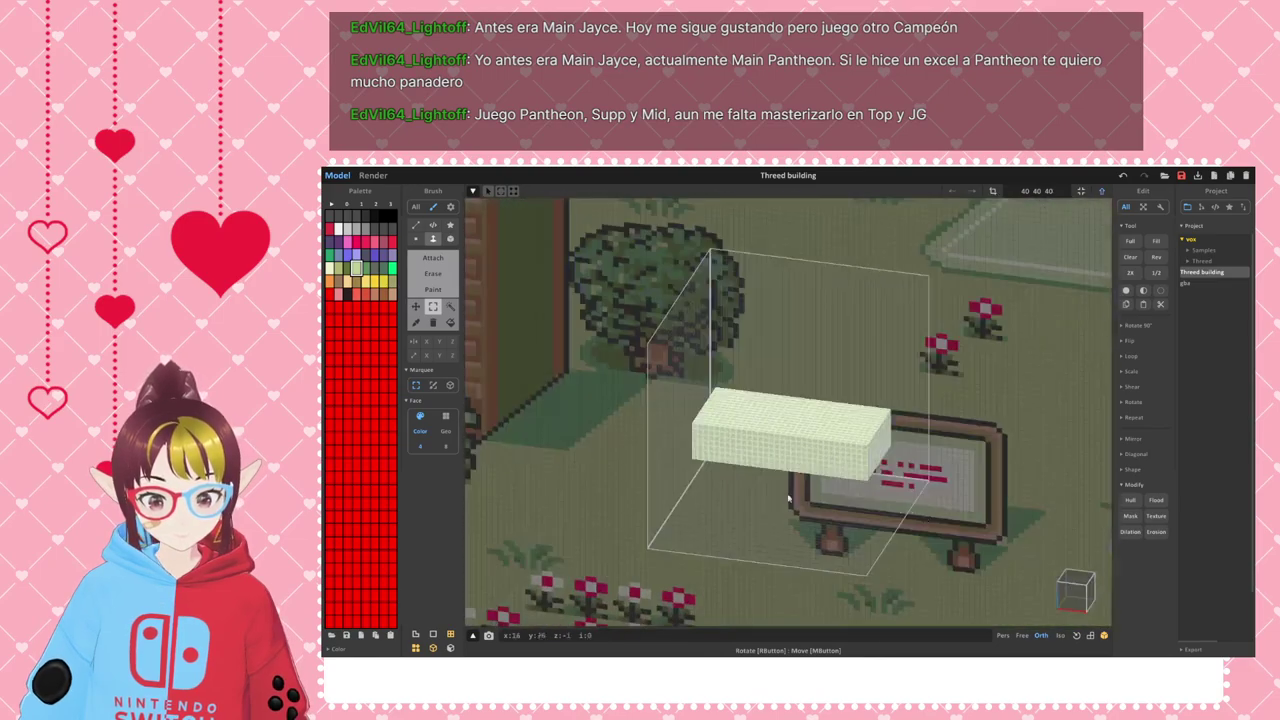
{"action": "left_click", "coordinate": [1059, 596]}
{"action": "scroll", "coordinate": [817, 458], "scroll_direction": "up", "scroll_amount": 3}
{"action": "scroll", "coordinate": [923, 498], "scroll_direction": "up", "scroll_amount": 1}
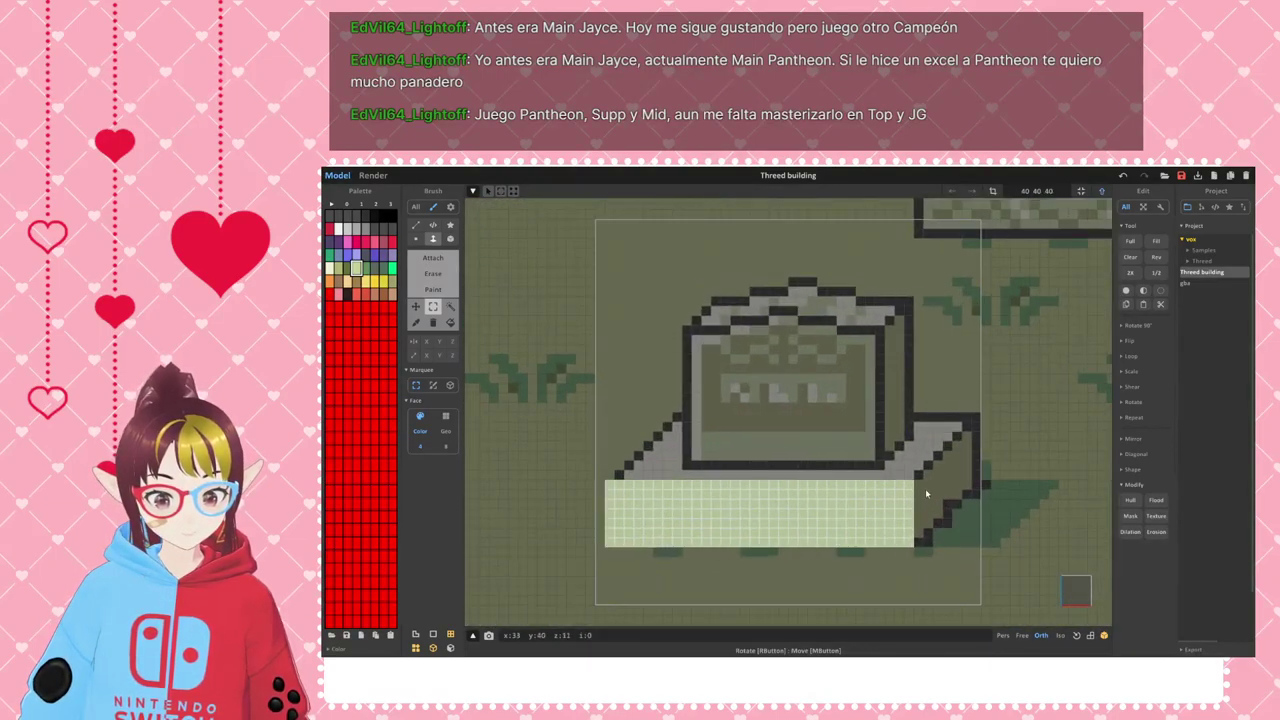
{"action": "right_click_drag", "start_coordinate": [960, 497], "coordinate": [956, 498]}
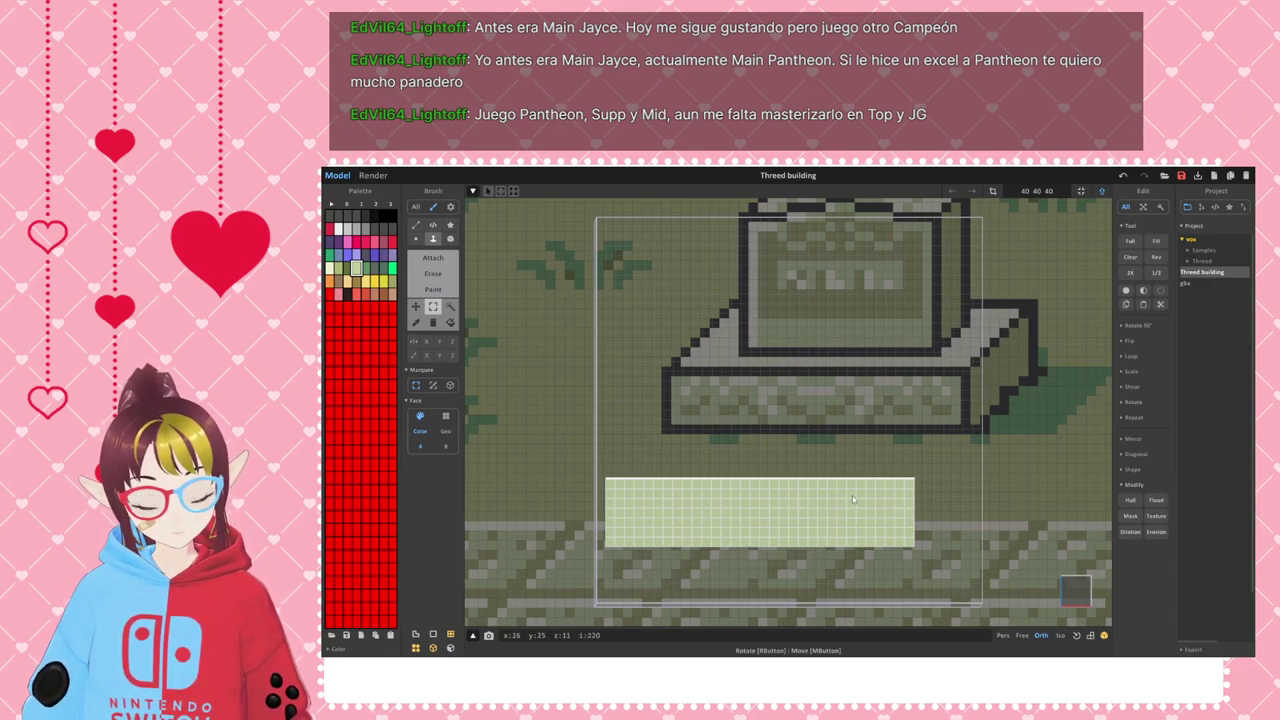
{"action": "left_click", "coordinate": [417, 307]}
{"action": "right_click_drag", "start_coordinate": [843, 478], "coordinate": [770, 492]}
{"action": "left_click_drag", "start_coordinate": [737, 507], "coordinate": [697, 512]}
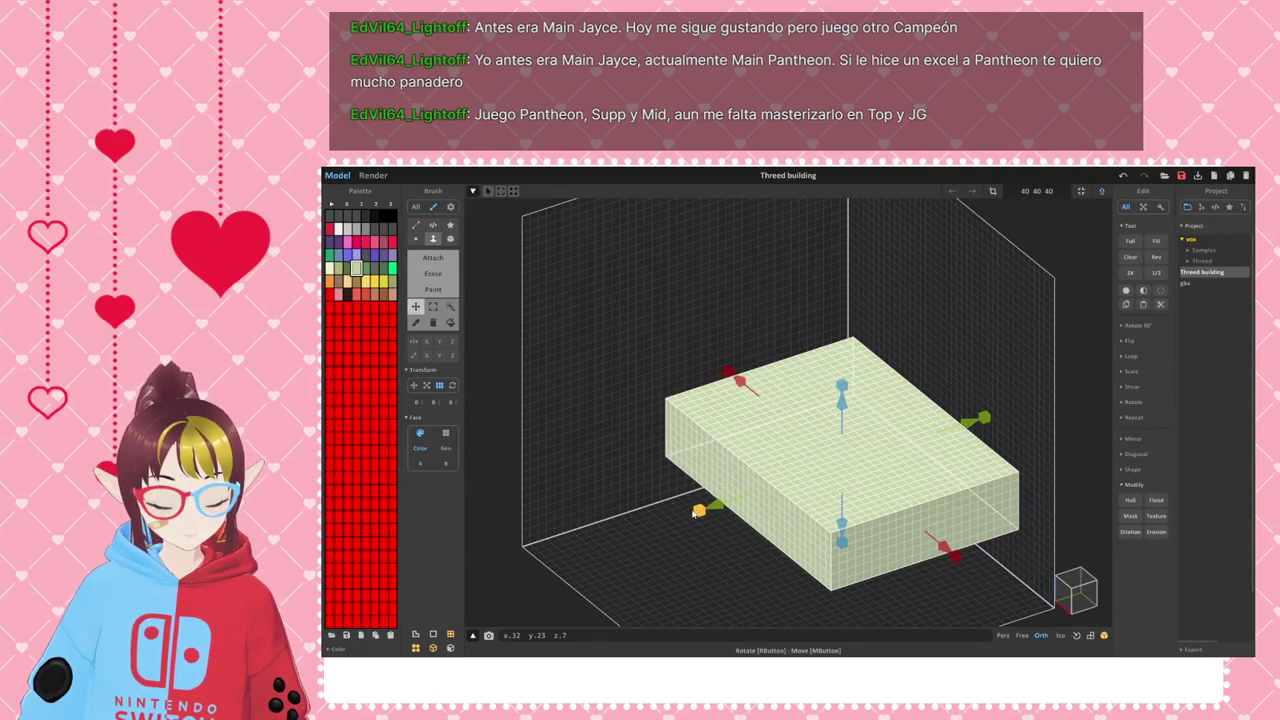
- Attach a 21×15-voxel light green box over the headstone's front face in the reference, above the base block
{"action": "right_click_drag", "start_coordinate": [814, 467], "coordinate": [1045, 549]}
{"action": "left_click", "coordinate": [1062, 598]}
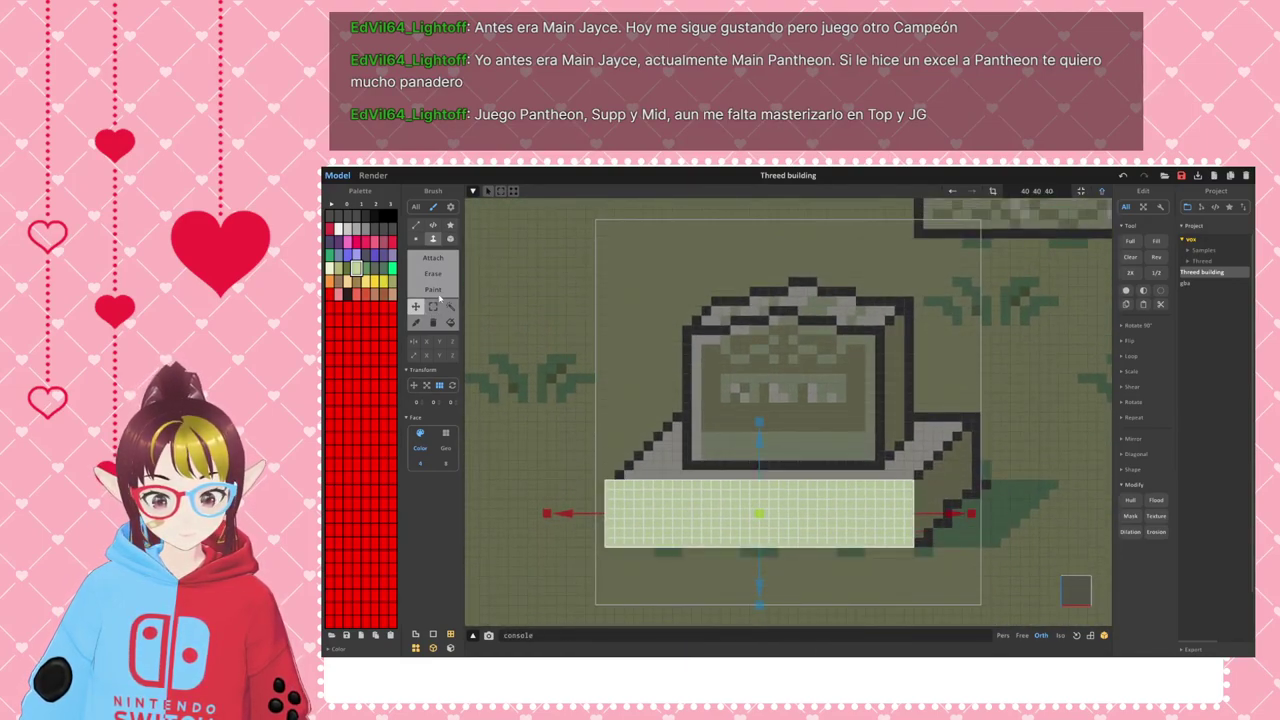
{"action": "left_click", "coordinate": [450, 238]}
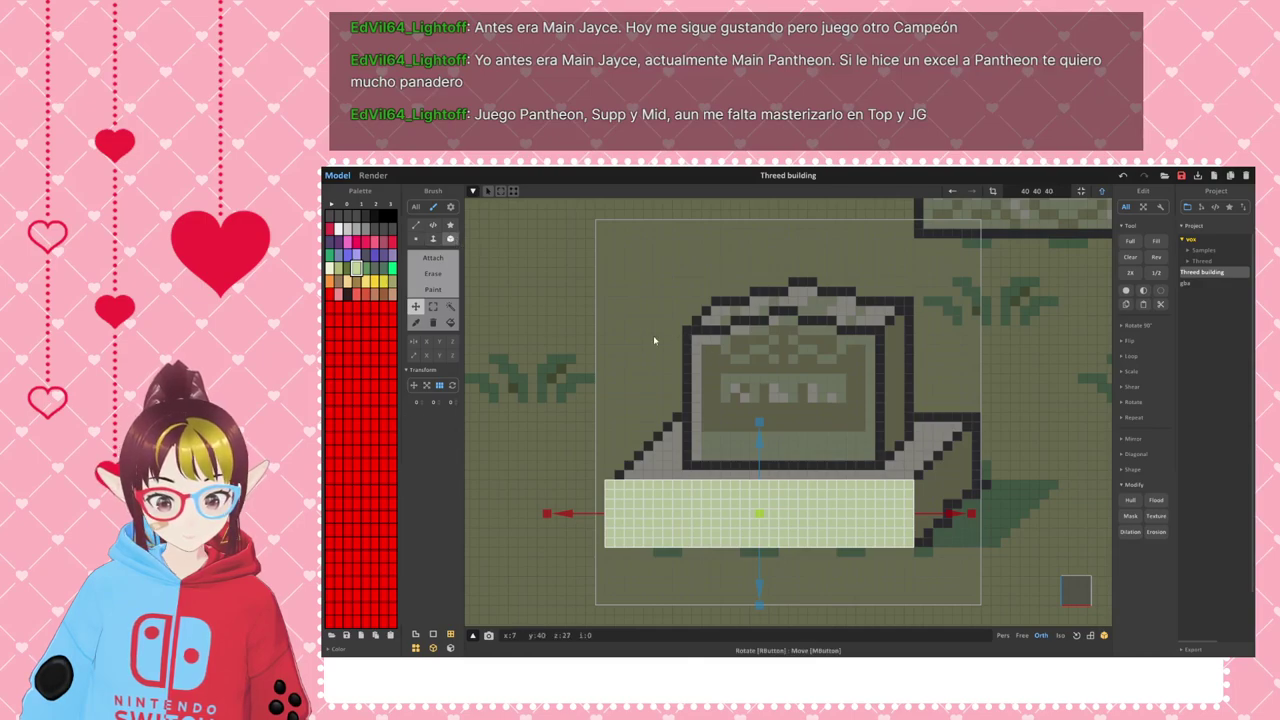
{"action": "left_click", "coordinate": [433, 259]}
{"action": "left_click_drag", "start_coordinate": [685, 329], "coordinate": [878, 467]}
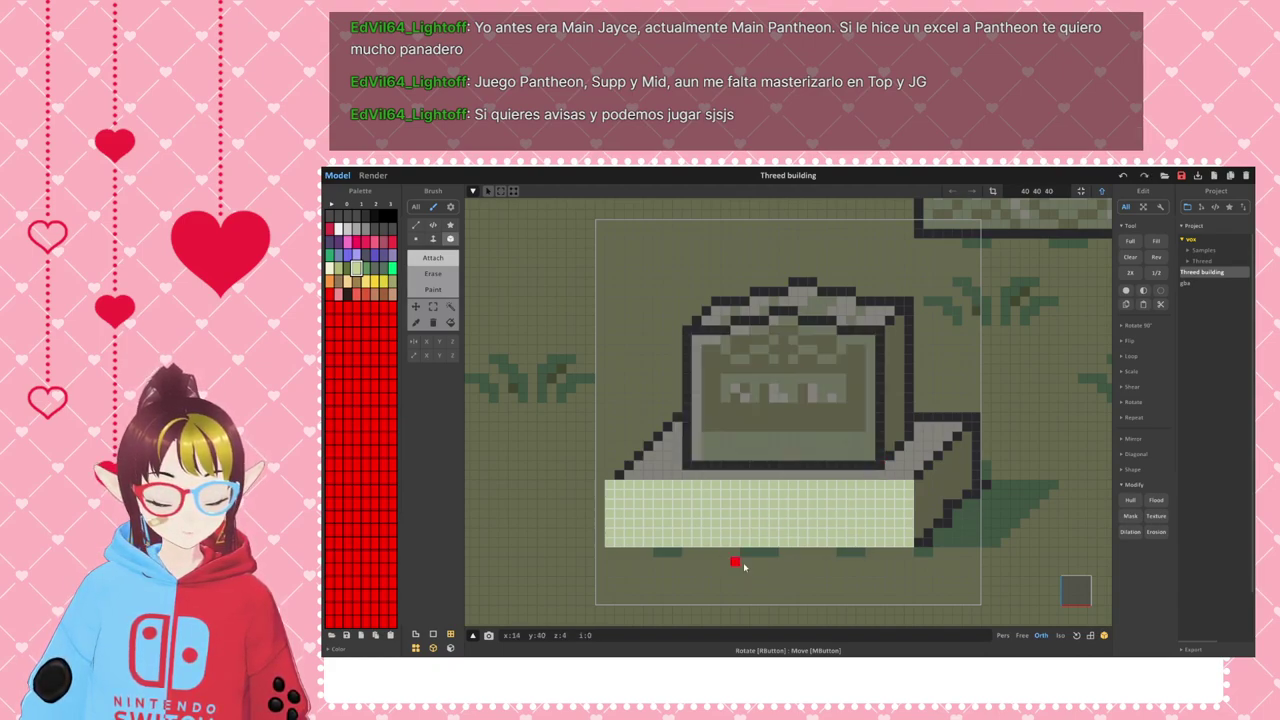
{"action": "mouse_move", "coordinate": [686, 329]}
{"action": "left_mouse_down"}
{"action": "mouse_move", "coordinate": [889, 466]}
{"action": "mouse_move", "coordinate": [878, 462]}
{"action": "left_mouse_up"}
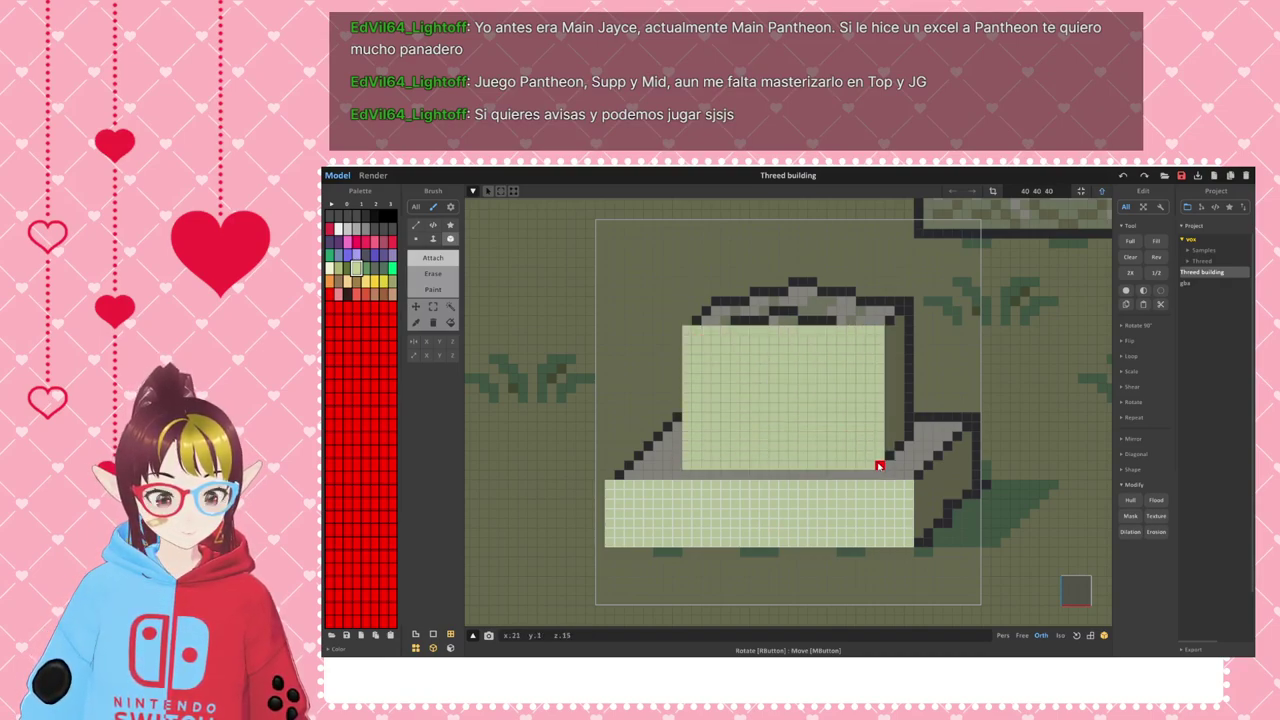
- Marquee-select the thin headstone slab and stretch it along the depth axis into a thick block
{"action": "scroll", "coordinate": [835, 490], "scroll_direction": "down", "scroll_amount": 2}
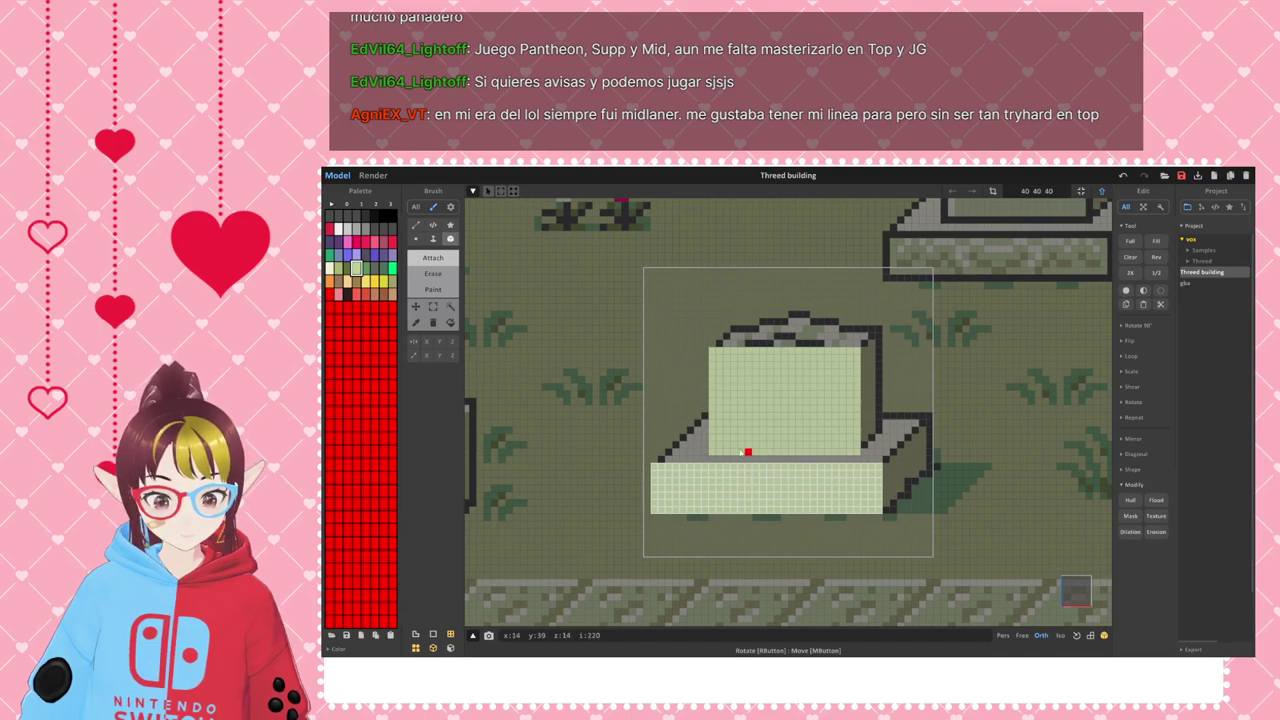
{"action": "mouse_move", "coordinate": [736, 427]}
{"action": "right_mouse_down"}
{"action": "mouse_move", "coordinate": [735, 453]}
{"action": "mouse_move", "coordinate": [634, 468]}
{"action": "right_mouse_up"}
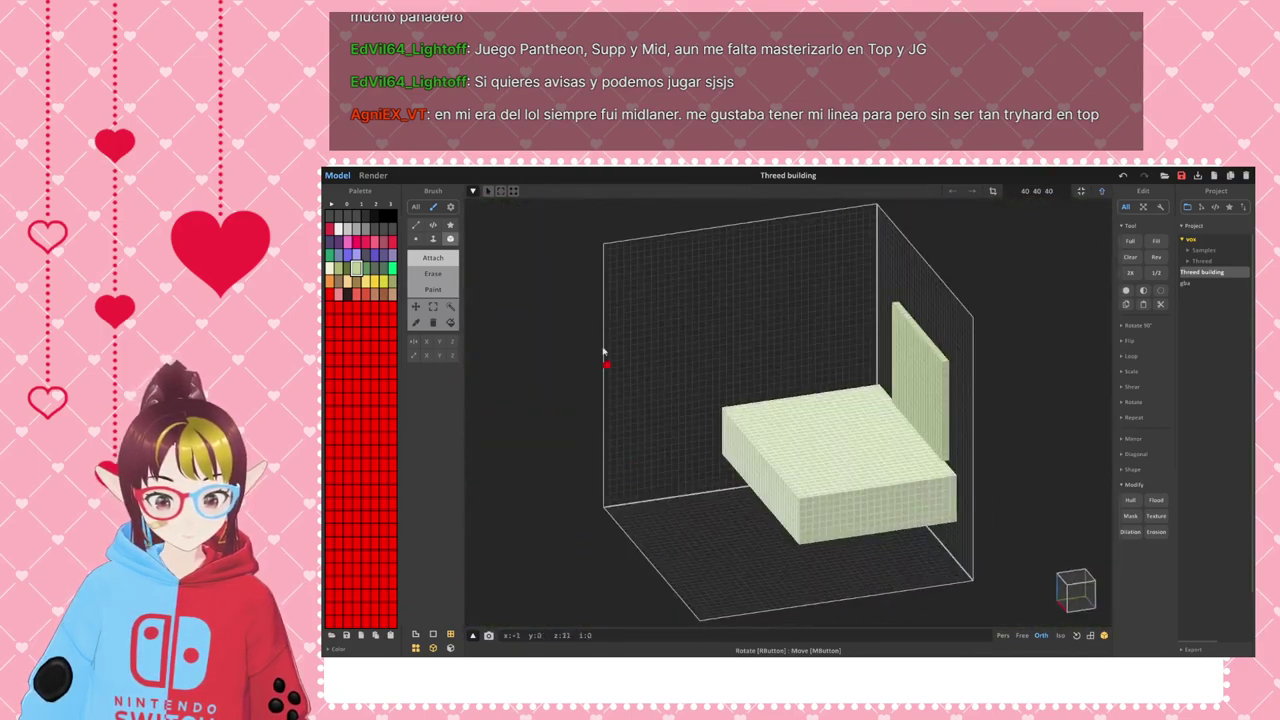
{"action": "left_click", "coordinate": [433, 238]}
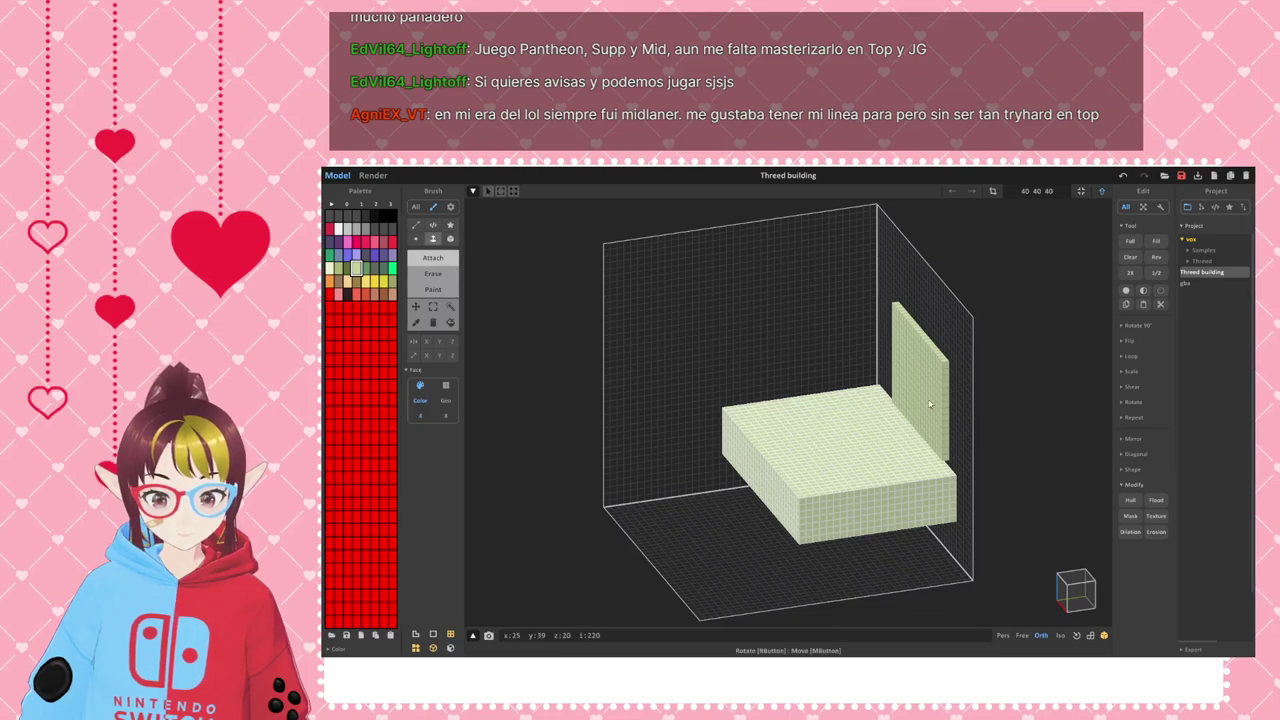
{"action": "left_click", "coordinate": [433, 306]}
{"action": "right_click_drag", "start_coordinate": [821, 415], "coordinate": [917, 391]}
{"action": "left_click_drag", "start_coordinate": [716, 305], "coordinate": [878, 438]}
{"action": "right_click_drag", "start_coordinate": [878, 438], "coordinate": [711, 386]}
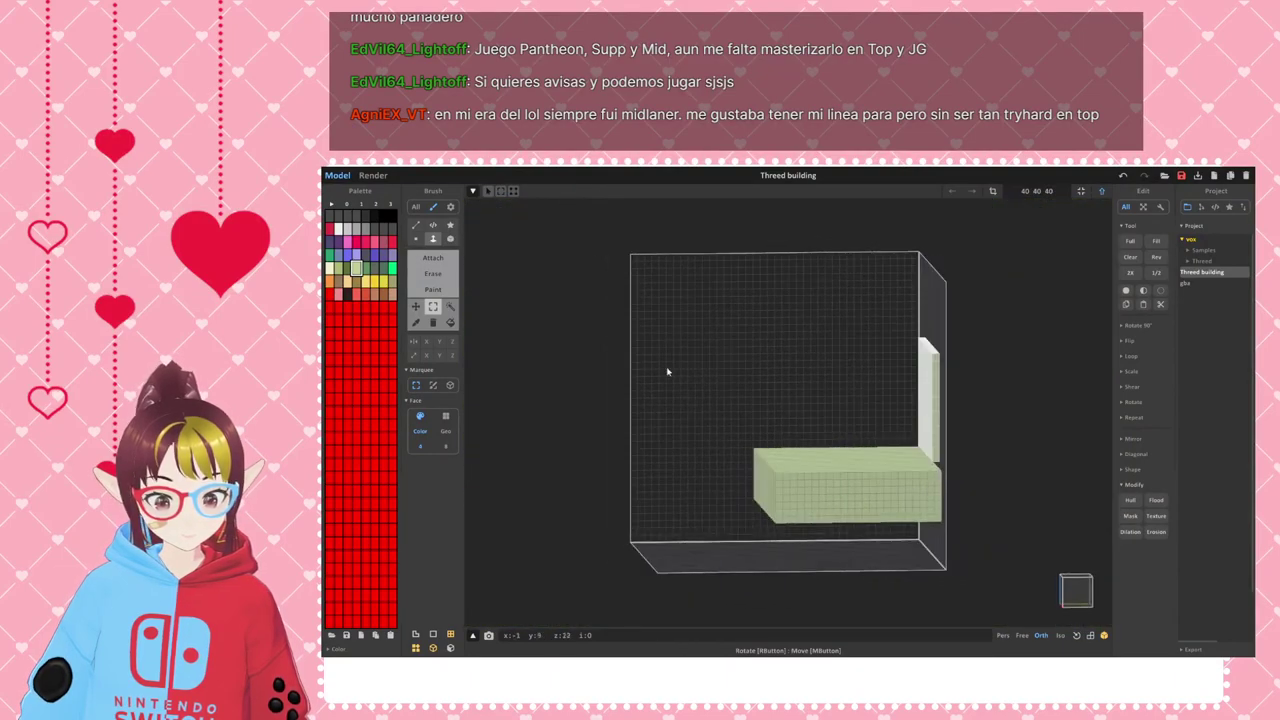
{"action": "left_click", "coordinate": [416, 306]}
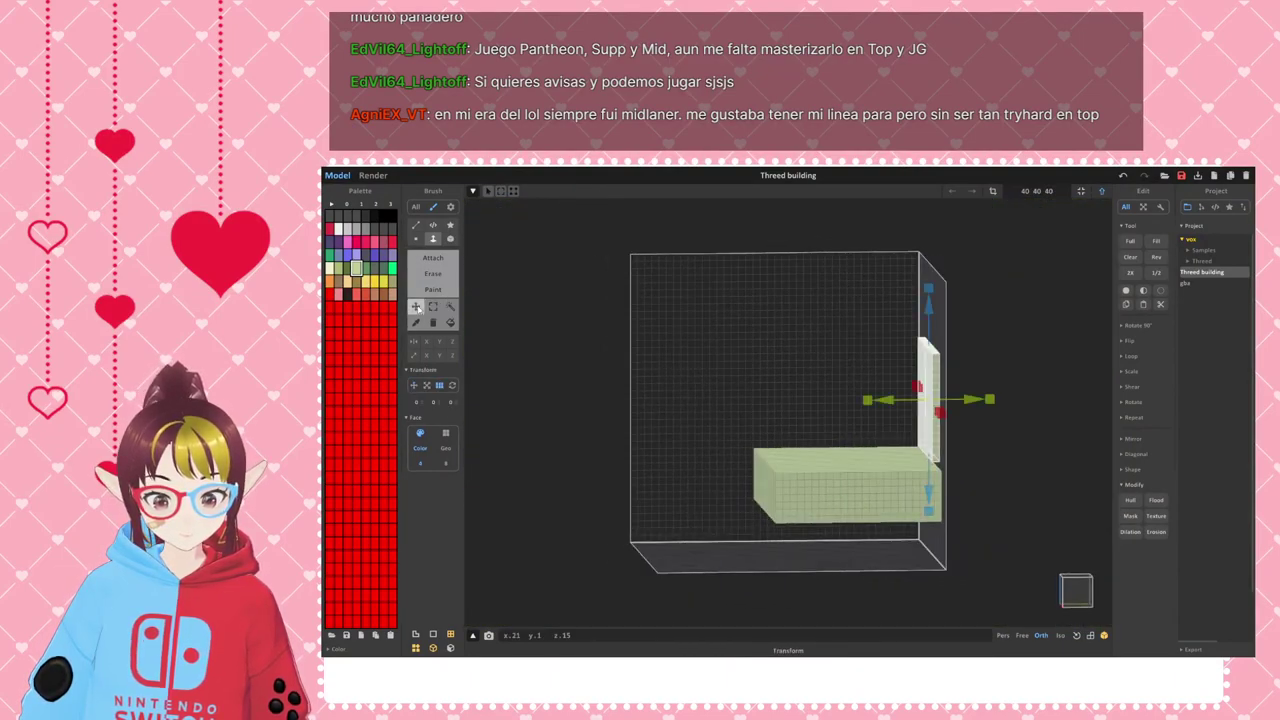
{"action": "left_click_drag", "start_coordinate": [864, 404], "coordinate": [781, 404]}
- Align the headstone block over the middle of the base, nudging it slightly toward the back edge
{"action": "right_click_drag", "start_coordinate": [903, 443], "coordinate": [985, 543]}
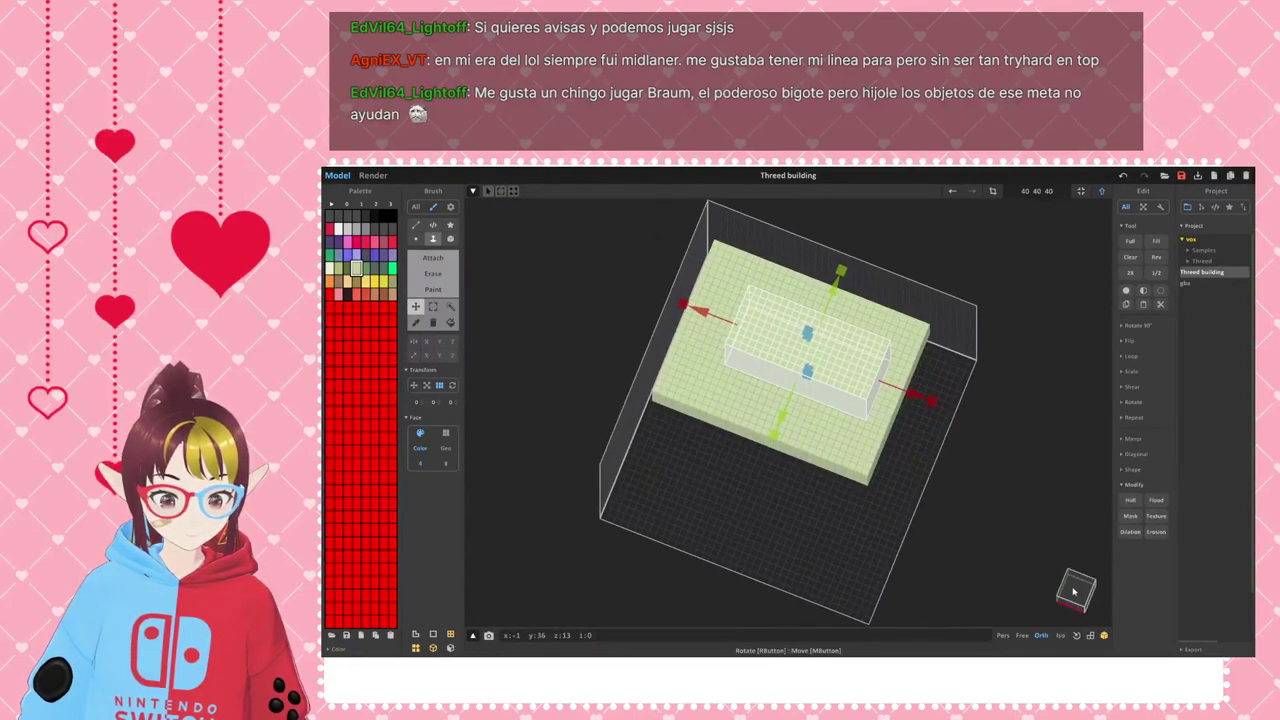
{"action": "left_click", "coordinate": [1082, 595]}
{"action": "left_click_drag", "start_coordinate": [898, 354], "coordinate": [878, 354]}
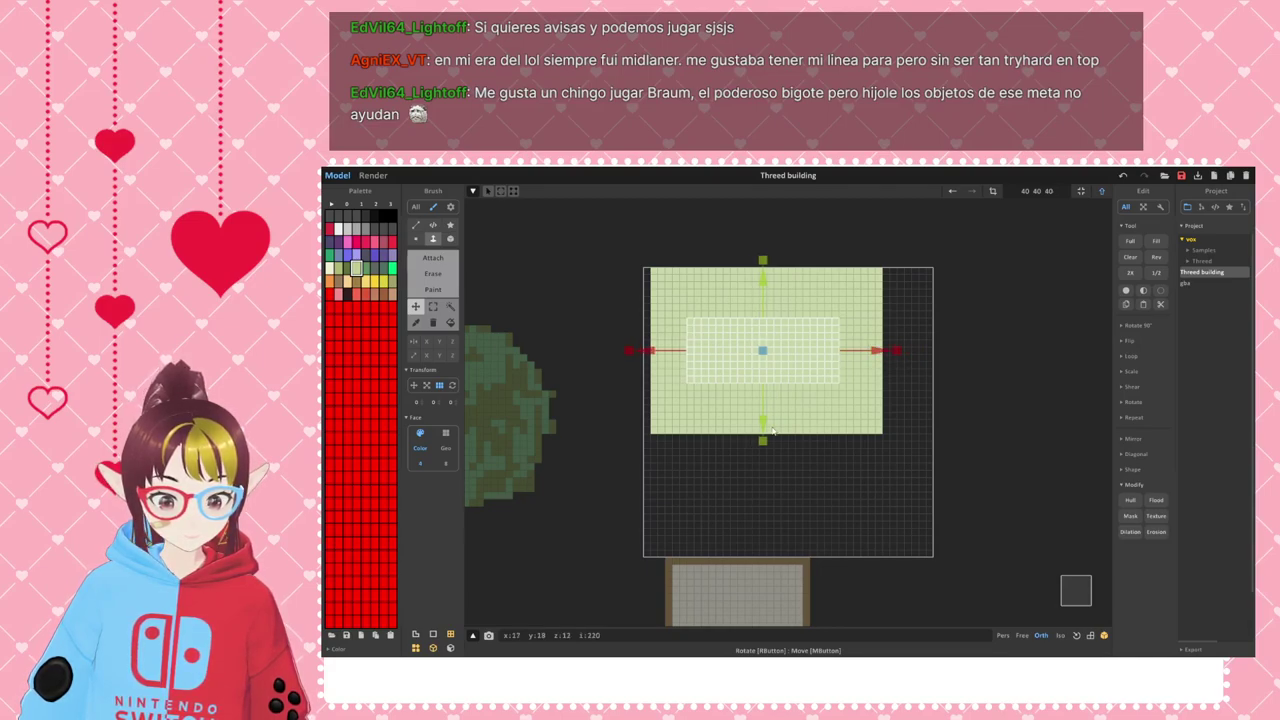
{"action": "left_click_drag", "start_coordinate": [770, 428], "coordinate": [767, 421]}
{"action": "scroll", "coordinate": [767, 421], "scroll_direction": "up", "scroll_amount": 4}
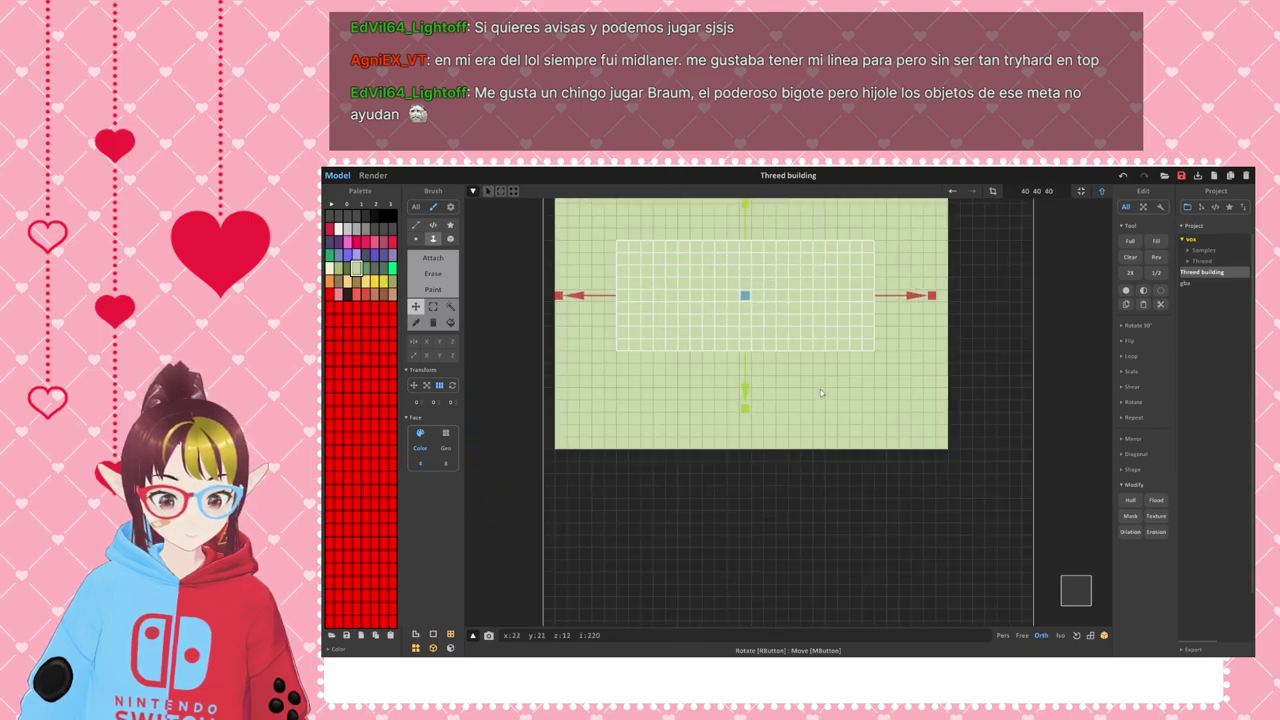
{"action": "scroll", "coordinate": [850, 362], "scroll_direction": "up", "scroll_amount": 2}
{"action": "middle_click_drag", "start_coordinate": [897, 349], "coordinate": [850, 445]}
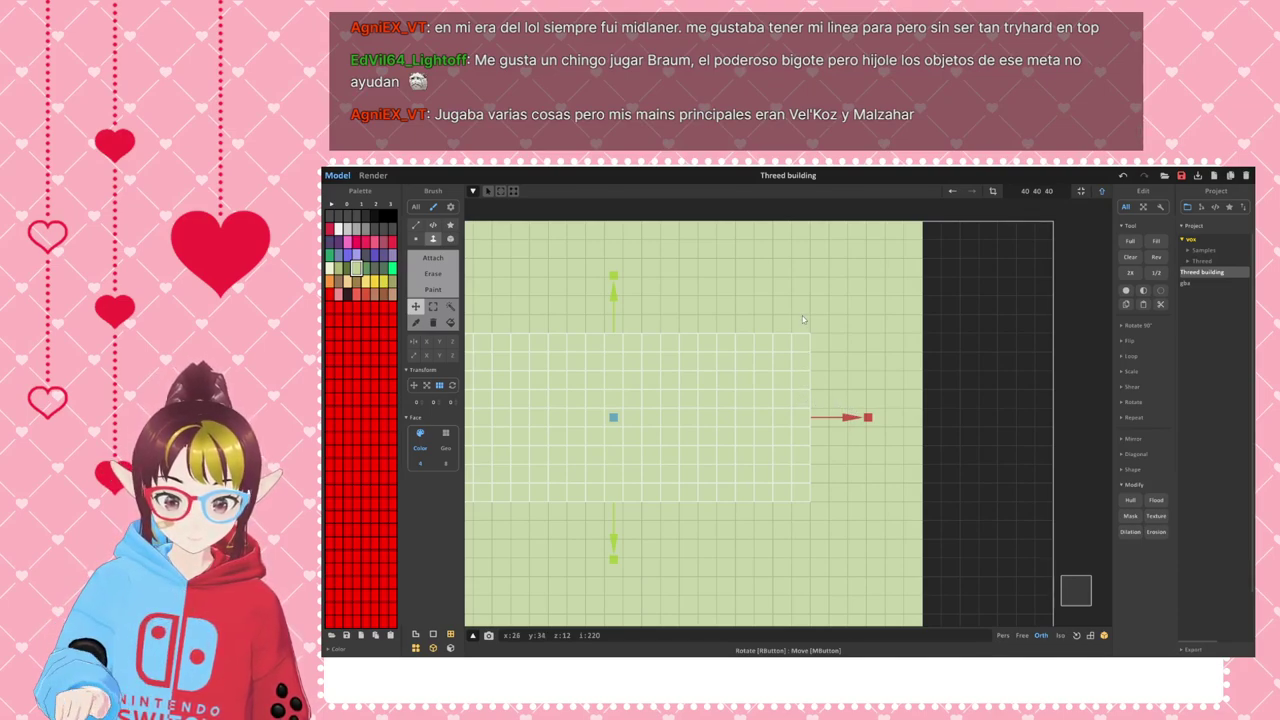
{"action": "middle_click_drag", "start_coordinate": [803, 381], "coordinate": [830, 393]}
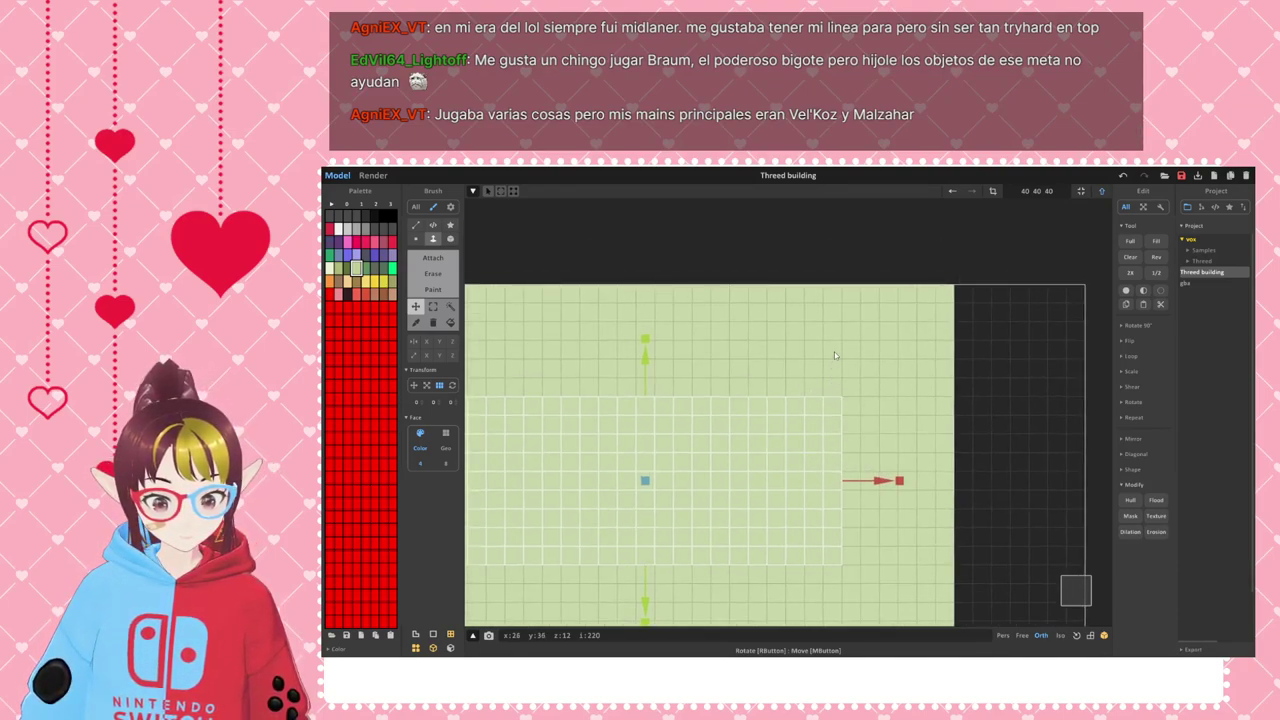
{"action": "middle_click_drag", "start_coordinate": [884, 481], "coordinate": [848, 289]}
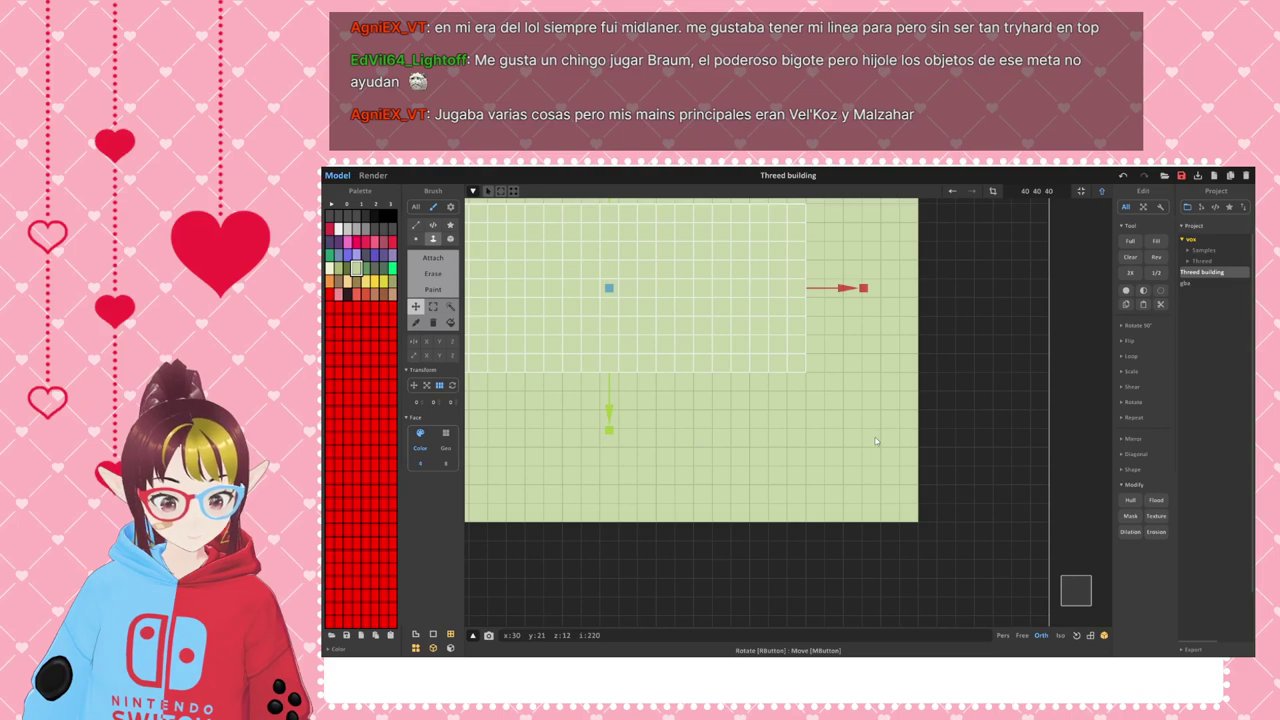
- Nudge the headstone block one voxel toward the front so it is centred along the base's depth
{"action": "left_click_drag", "start_coordinate": [608, 412], "coordinate": [607, 437]}
{"action": "middle_click_drag", "start_coordinate": [795, 357], "coordinate": [801, 477]}
{"action": "scroll", "coordinate": [824, 349], "scroll_direction": "up", "scroll_amount": 1}
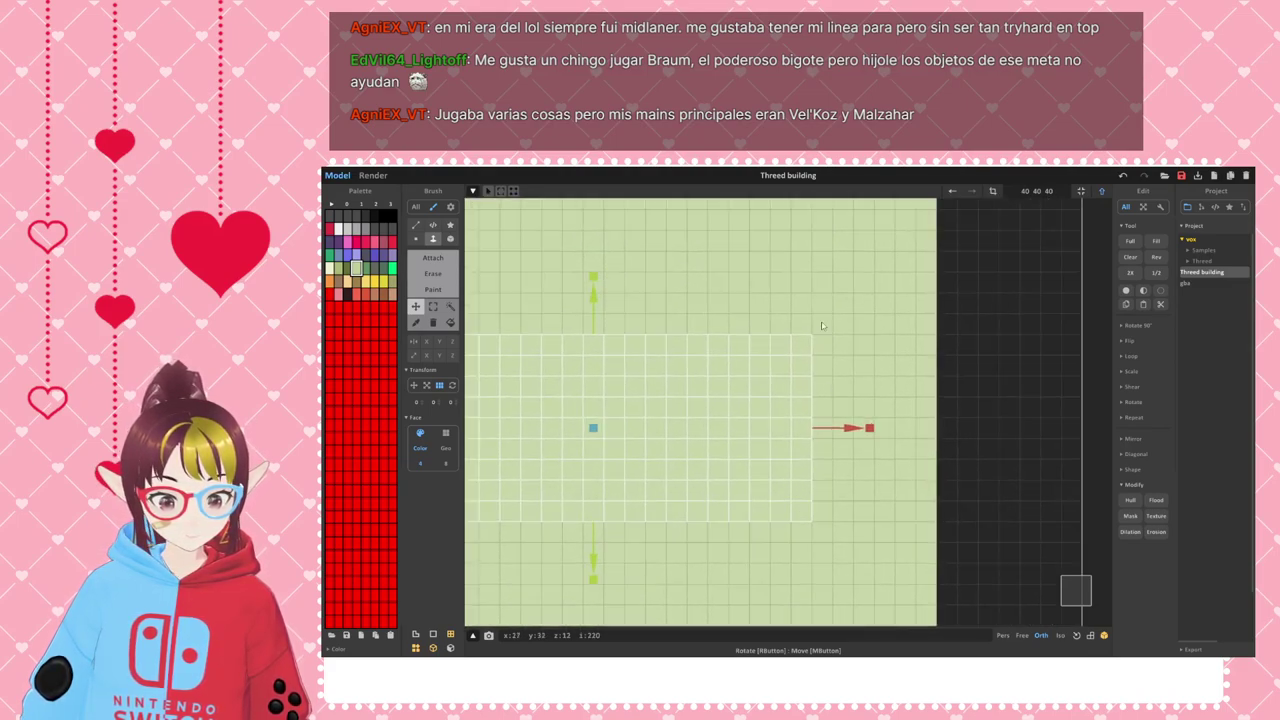
{"action": "right_click_drag", "start_coordinate": [808, 322], "coordinate": [805, 368]}
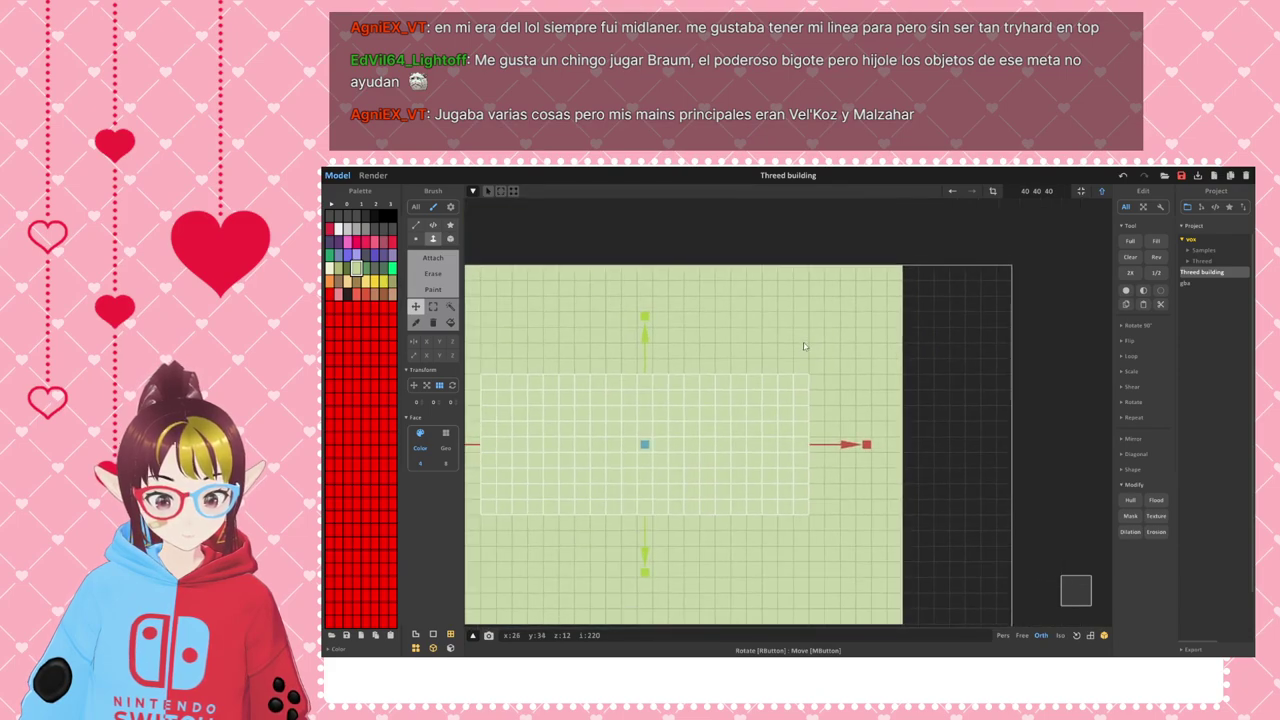
{"action": "middle_click_drag", "start_coordinate": [800, 528], "coordinate": [785, 440]}
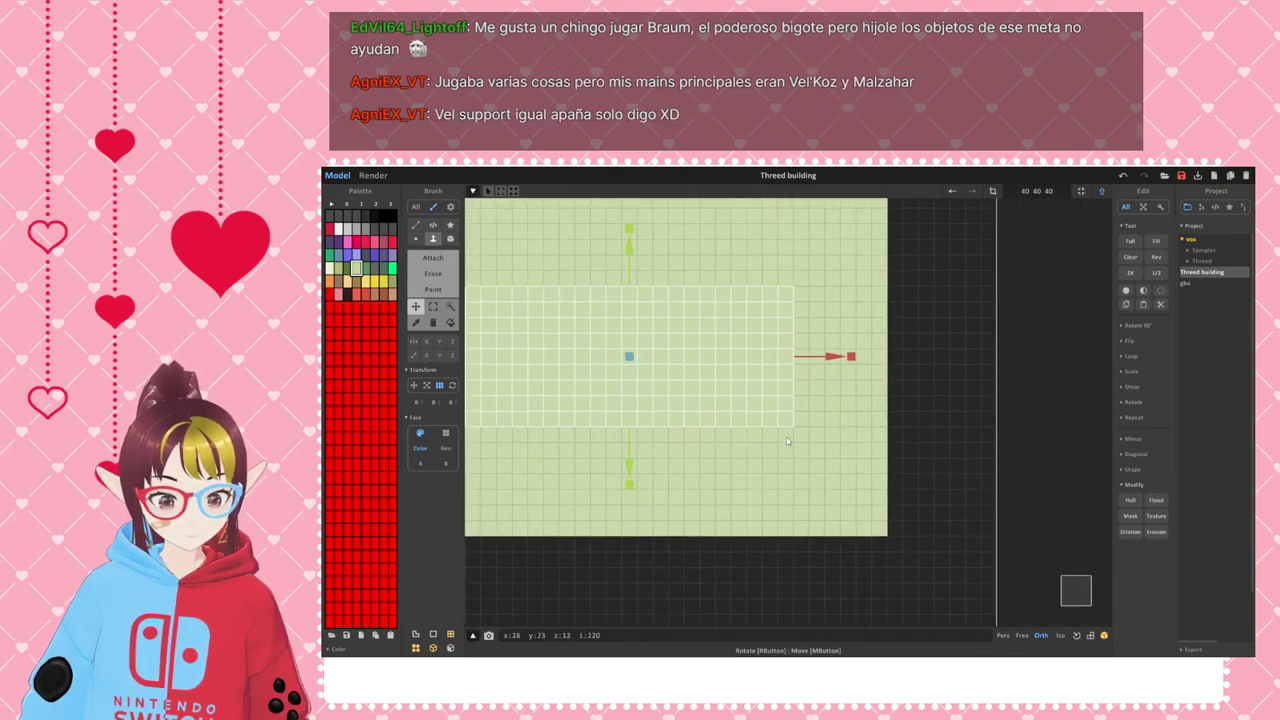
{"action": "scroll", "coordinate": [730, 440], "scroll_direction": "down", "scroll_amount": 2}
{"action": "middle_click_drag", "start_coordinate": [708, 425], "coordinate": [813, 431]}
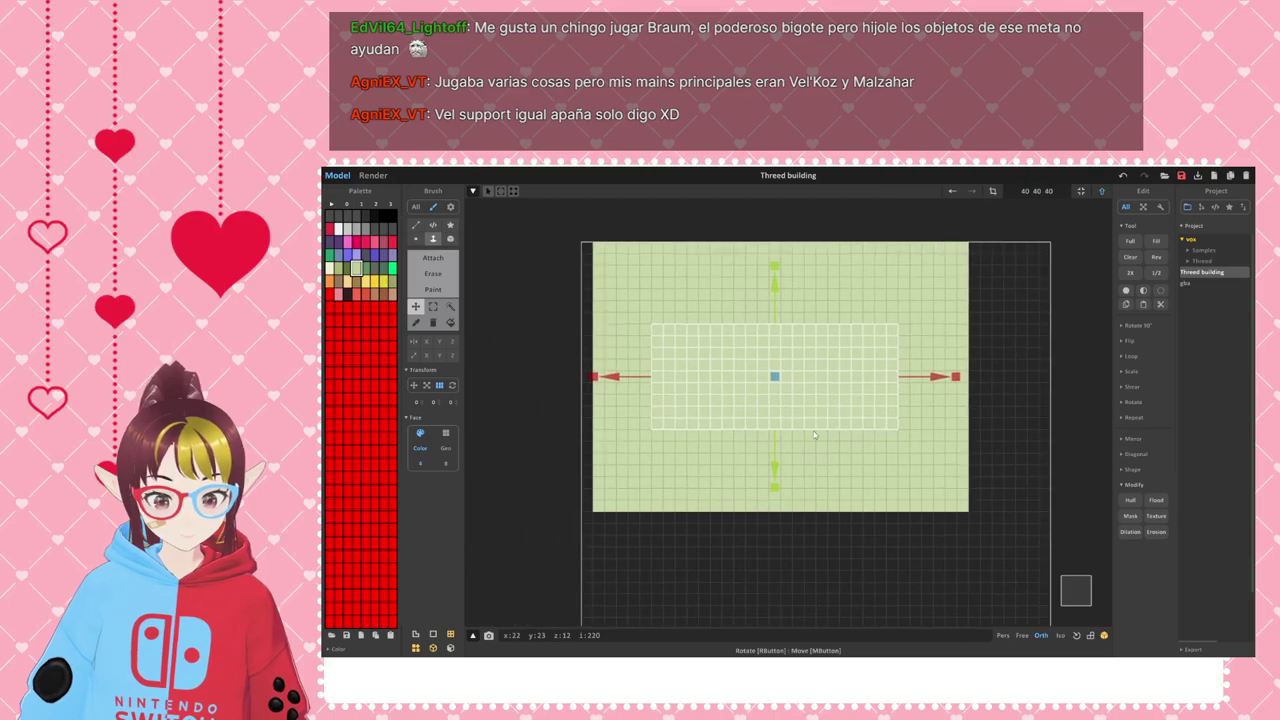
{"action": "right_click_drag", "start_coordinate": [866, 554], "coordinate": [1071, 586]}
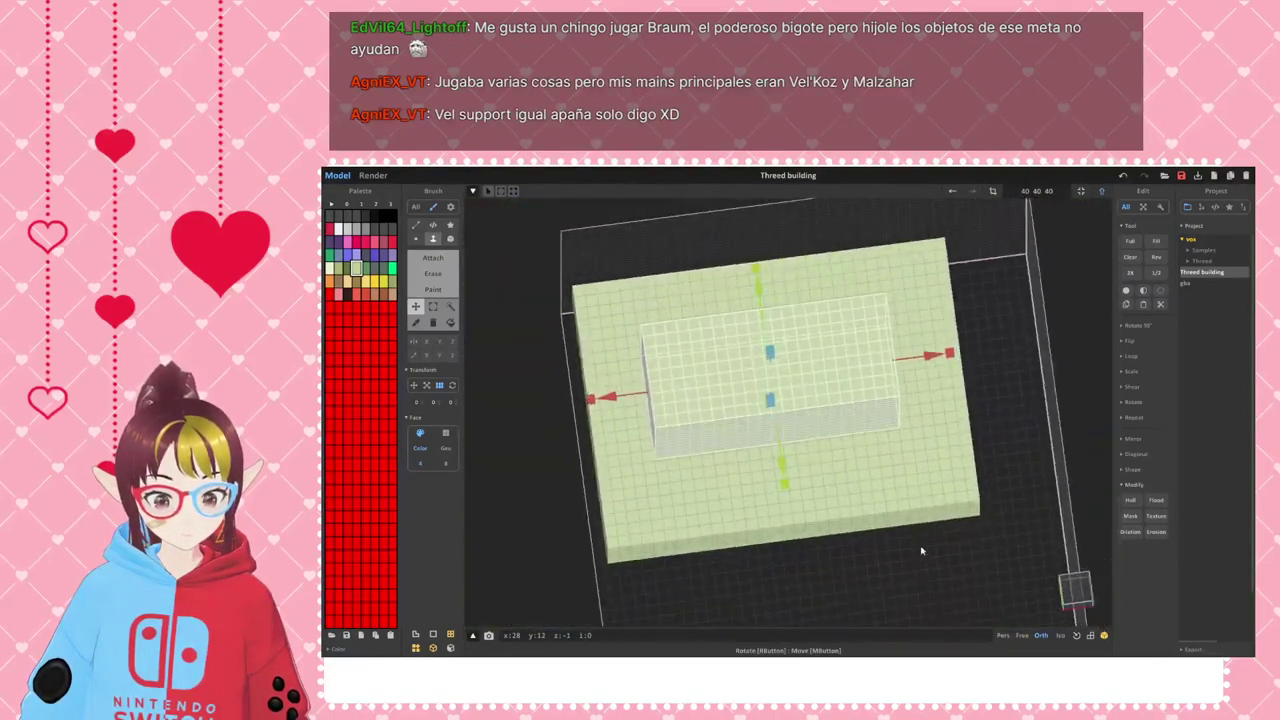
{"action": "left_click", "coordinate": [1079, 590]}
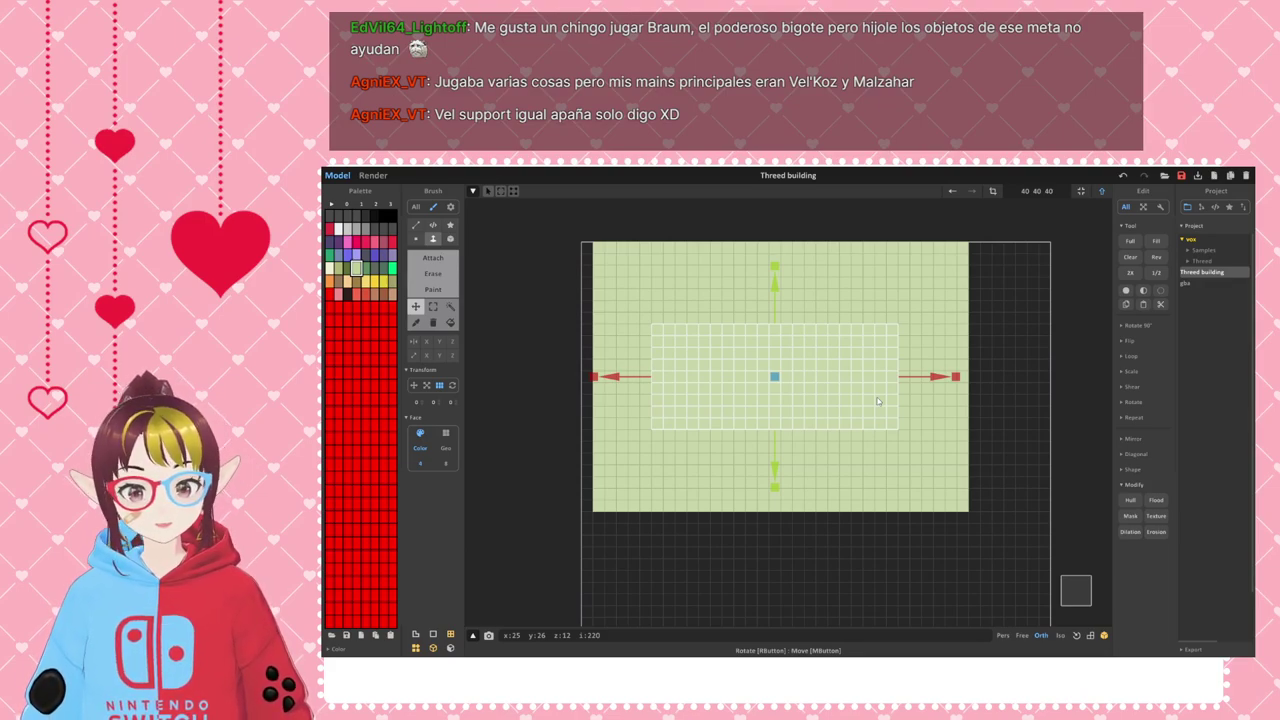
- Widen the headstone block to 22 voxels so the base extends equally on both sides of it
{"action": "scroll", "coordinate": [916, 385], "scroll_direction": "up", "scroll_amount": 1}
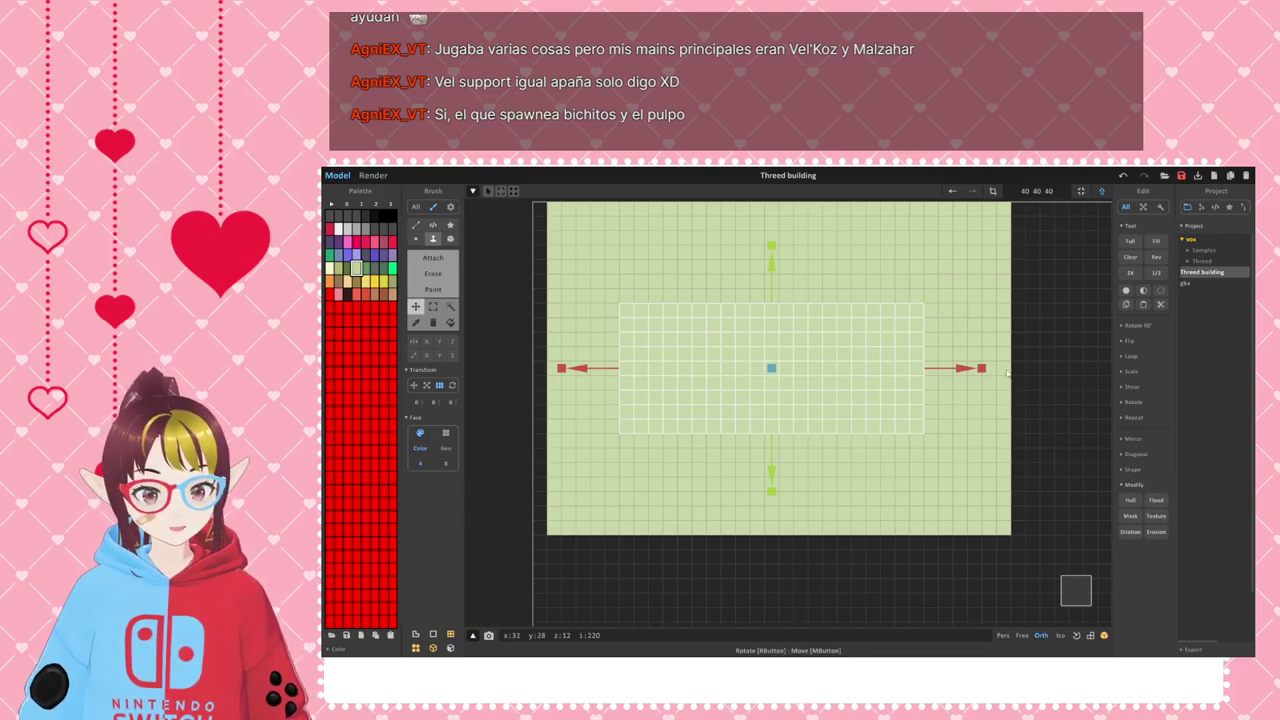
{"action": "left_click_drag", "start_coordinate": [987, 370], "coordinate": [1001, 370]}
{"action": "scroll", "coordinate": [902, 471], "scroll_direction": "down", "scroll_amount": 2}
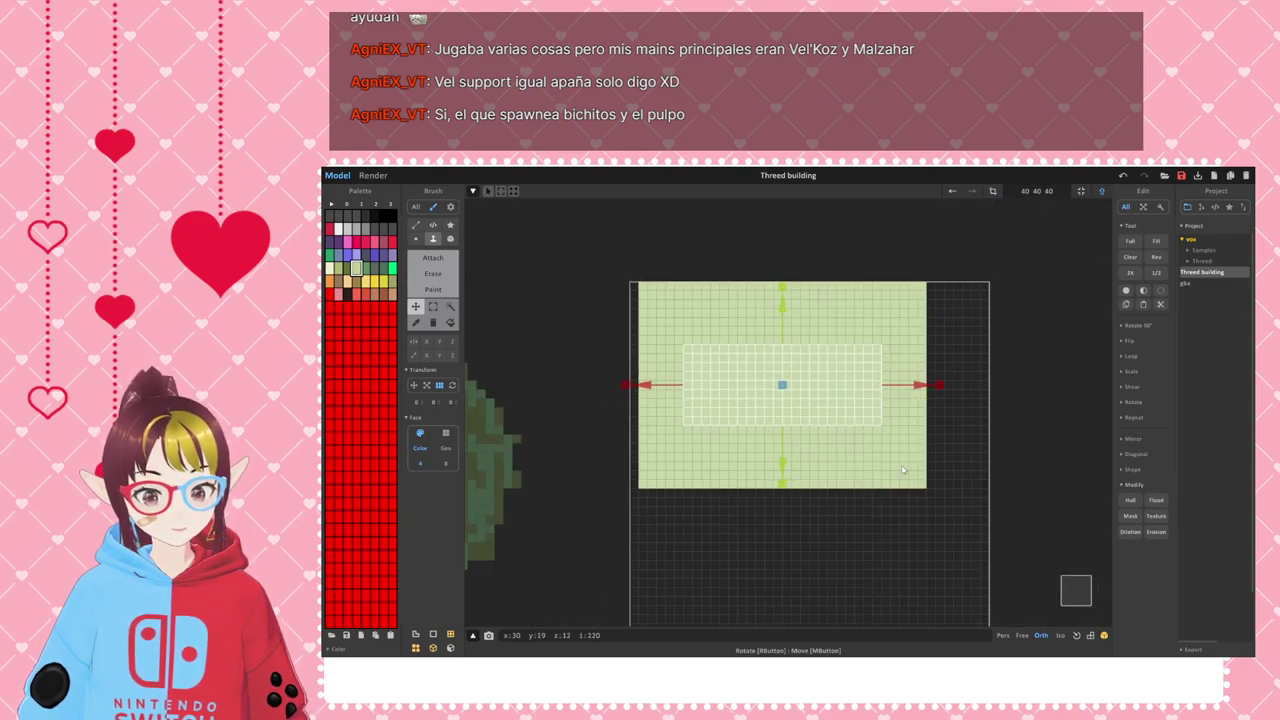
{"action": "right_click_drag", "start_coordinate": [924, 516], "coordinate": [931, 445]}
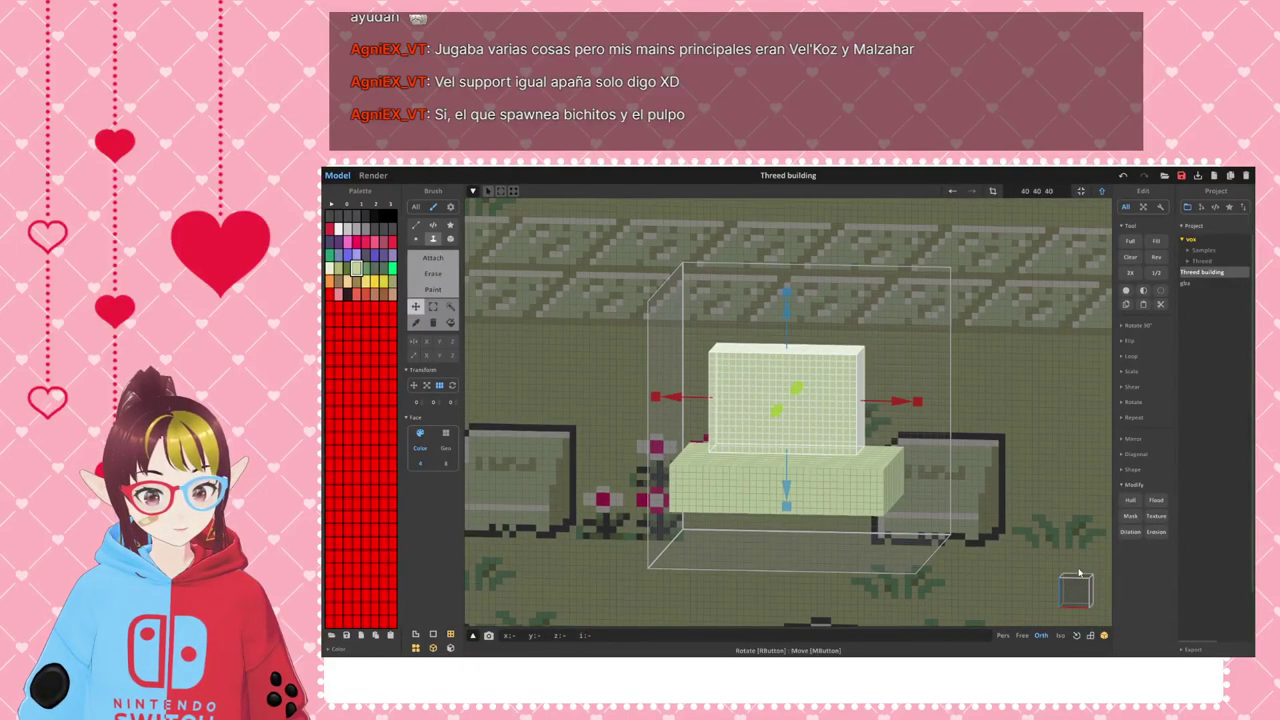
{"action": "left_click", "coordinate": [1079, 593]}
{"action": "scroll", "coordinate": [816, 346], "scroll_direction": "up", "scroll_amount": 3}
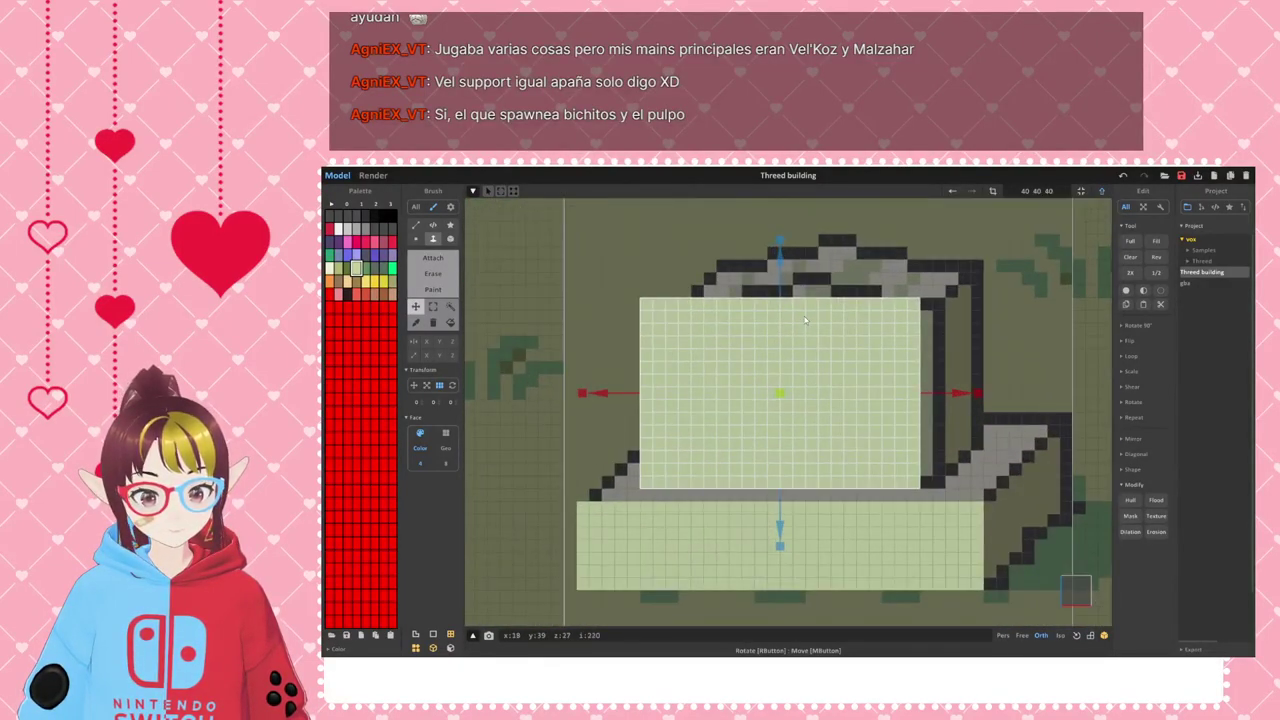
{"action": "middle_click_drag", "start_coordinate": [804, 316], "coordinate": [806, 398]}
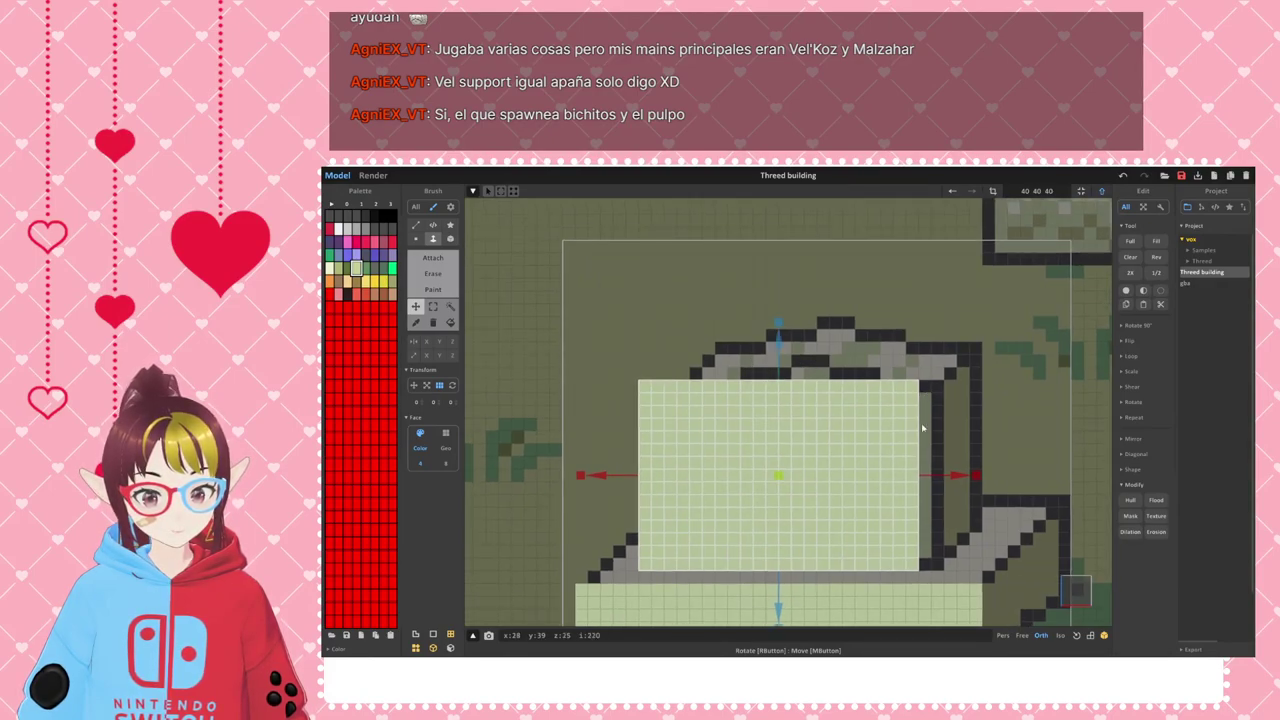
{"action": "mouse_move", "coordinate": [750, 386]}
{"action": "right_mouse_down"}
{"action": "mouse_move", "coordinate": [746, 411]}
{"action": "mouse_move", "coordinate": [750, 400]}
{"action": "right_mouse_up"}
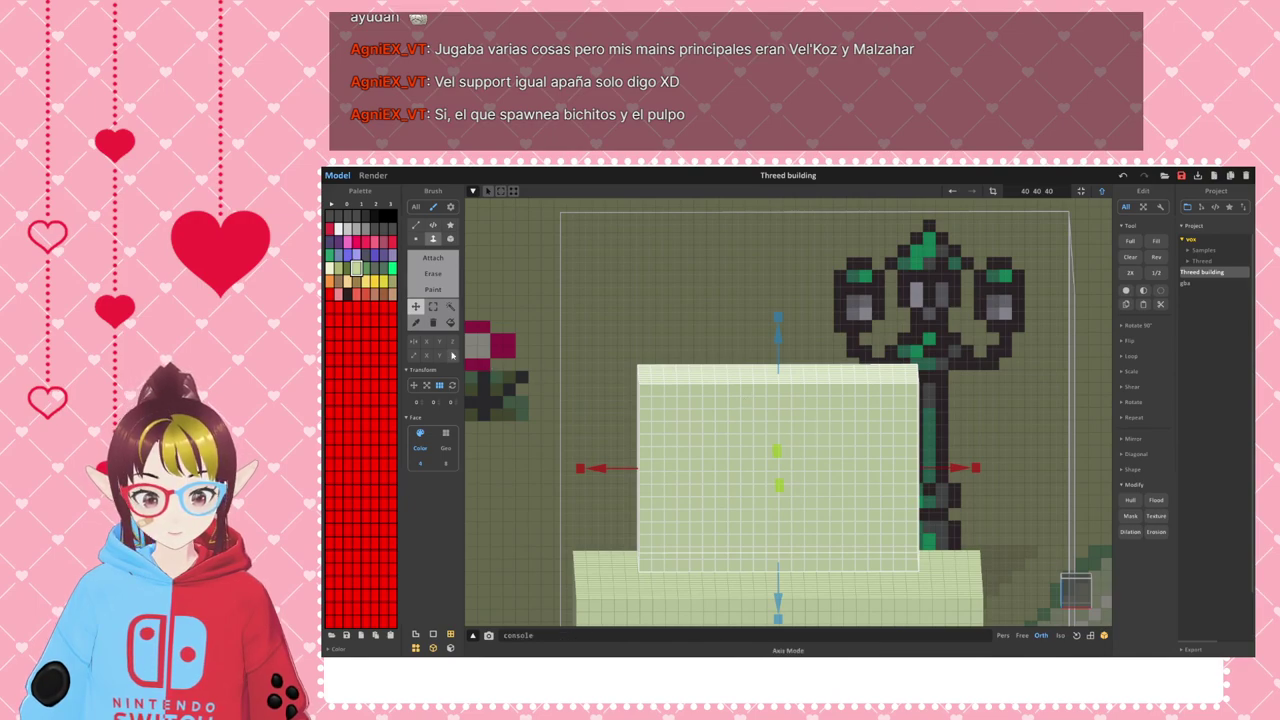
{"action": "scroll", "coordinate": [800, 420], "scroll_direction": "down", "scroll_amount": 2}
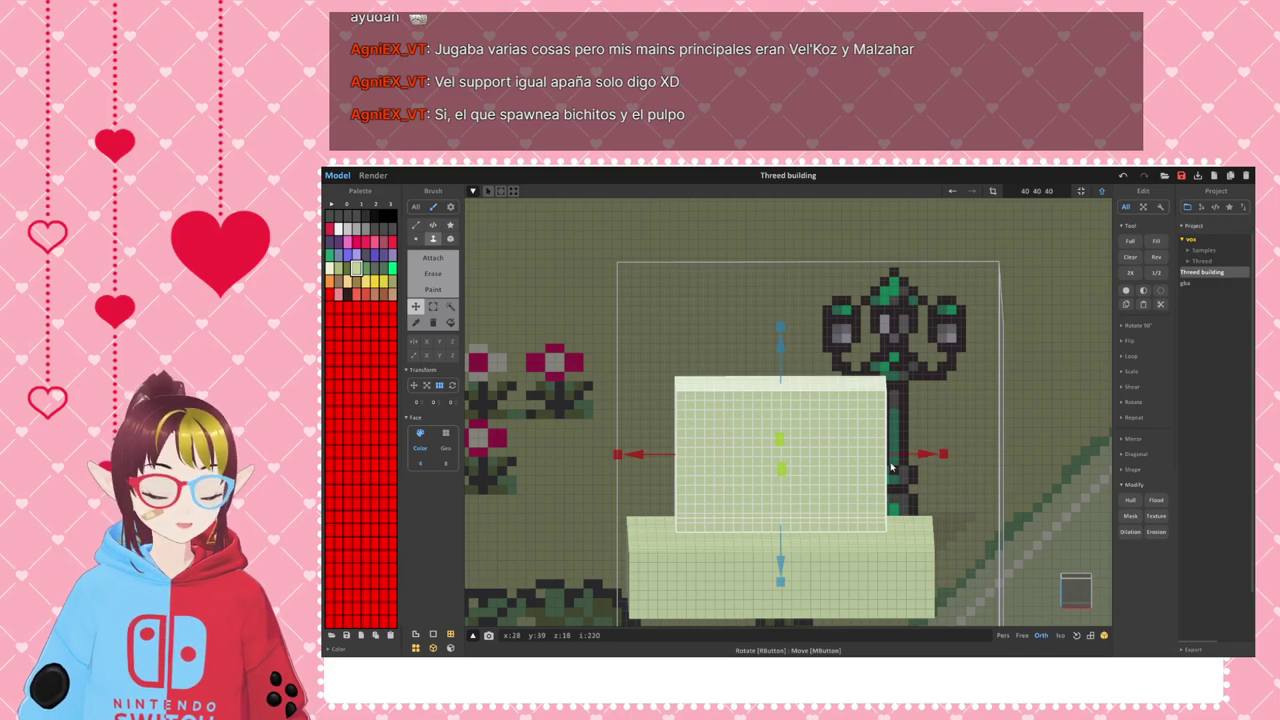
- Clear the headstone selection and set the model volume's height to 256 voxels
{"action": "left_click", "coordinate": [433, 306]}
{"action": "left_click", "coordinate": [664, 323]}
{"action": "right_click_drag", "start_coordinate": [700, 400], "coordinate": [863, 421]}
{"action": "scroll", "coordinate": [863, 421], "scroll_direction": "down", "scroll_amount": 3}
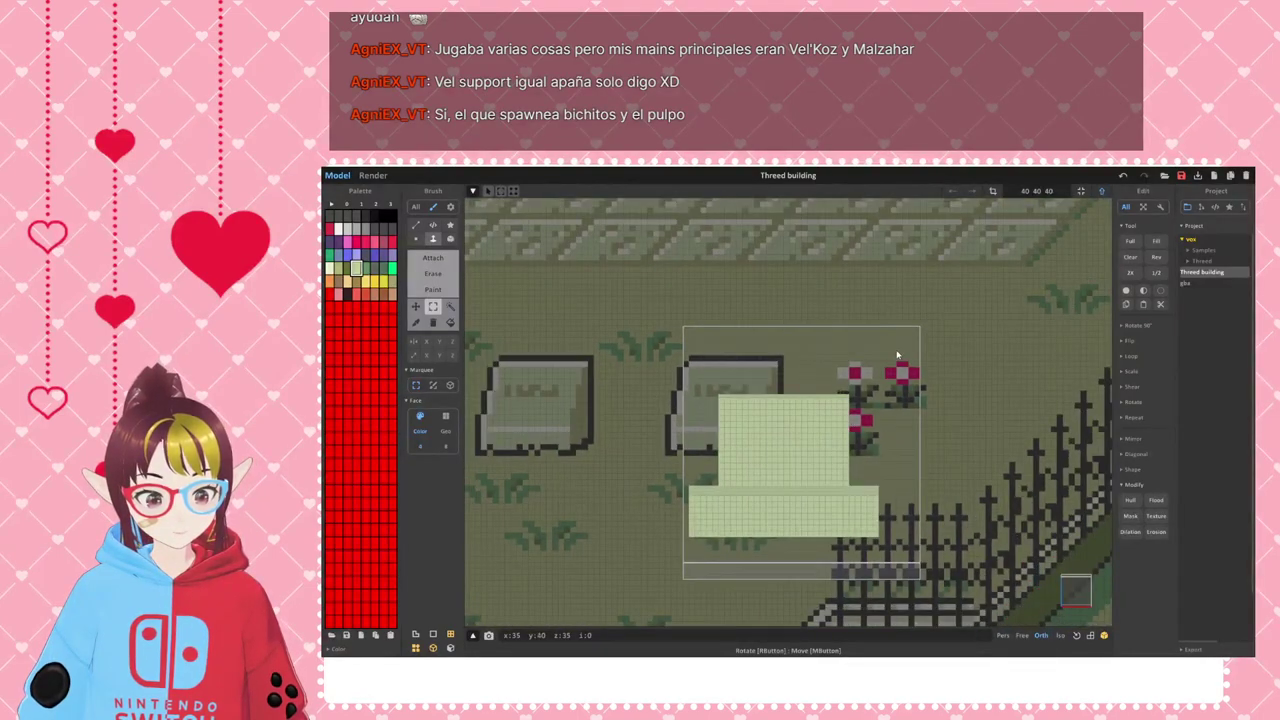
{"action": "left_click", "coordinate": [1049, 191]}
{"action": "type", "text": "0"}
{"action": "key", "text": "Return"}
{"action": "scroll", "coordinate": [843, 312], "scroll_direction": "down", "scroll_amount": 1}
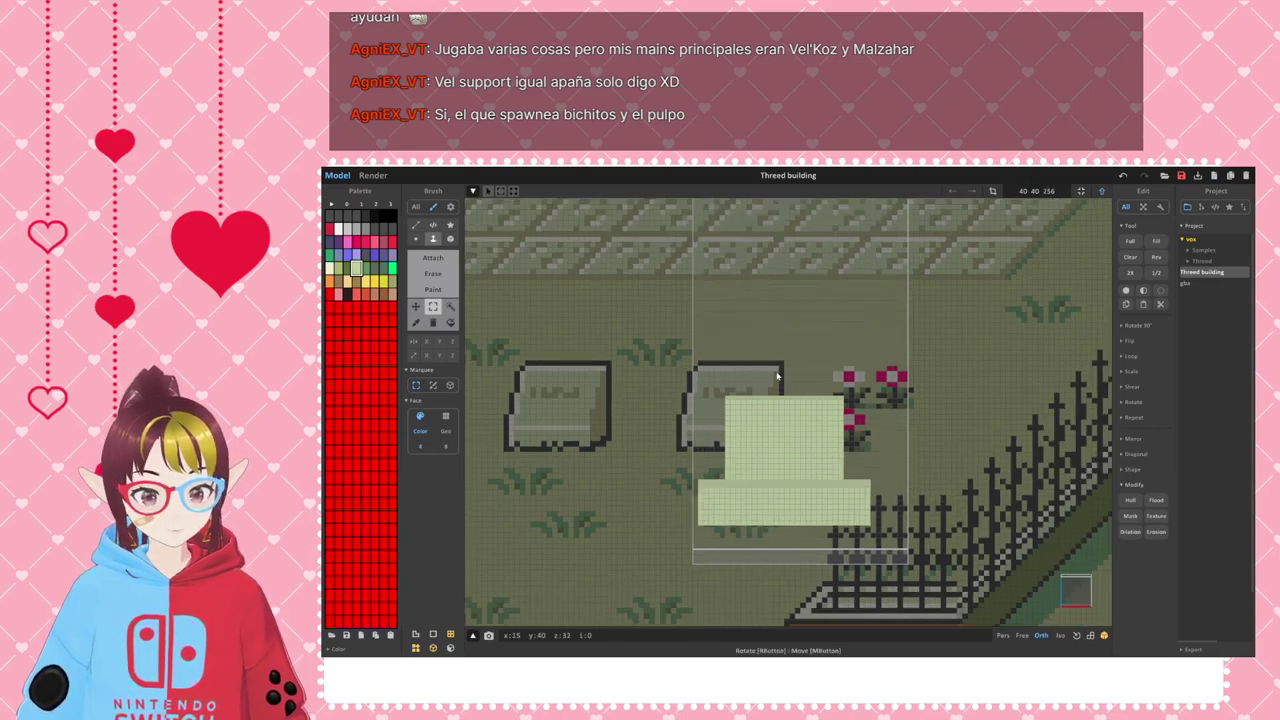
- Marquee-select both the base and the headstone and get them ready to move
{"action": "left_click_drag", "start_coordinate": [620, 347], "coordinate": [965, 578]}
{"action": "left_click", "coordinate": [415, 307]}
{"action": "left_click_drag", "start_coordinate": [785, 362], "coordinate": [797, 173]}
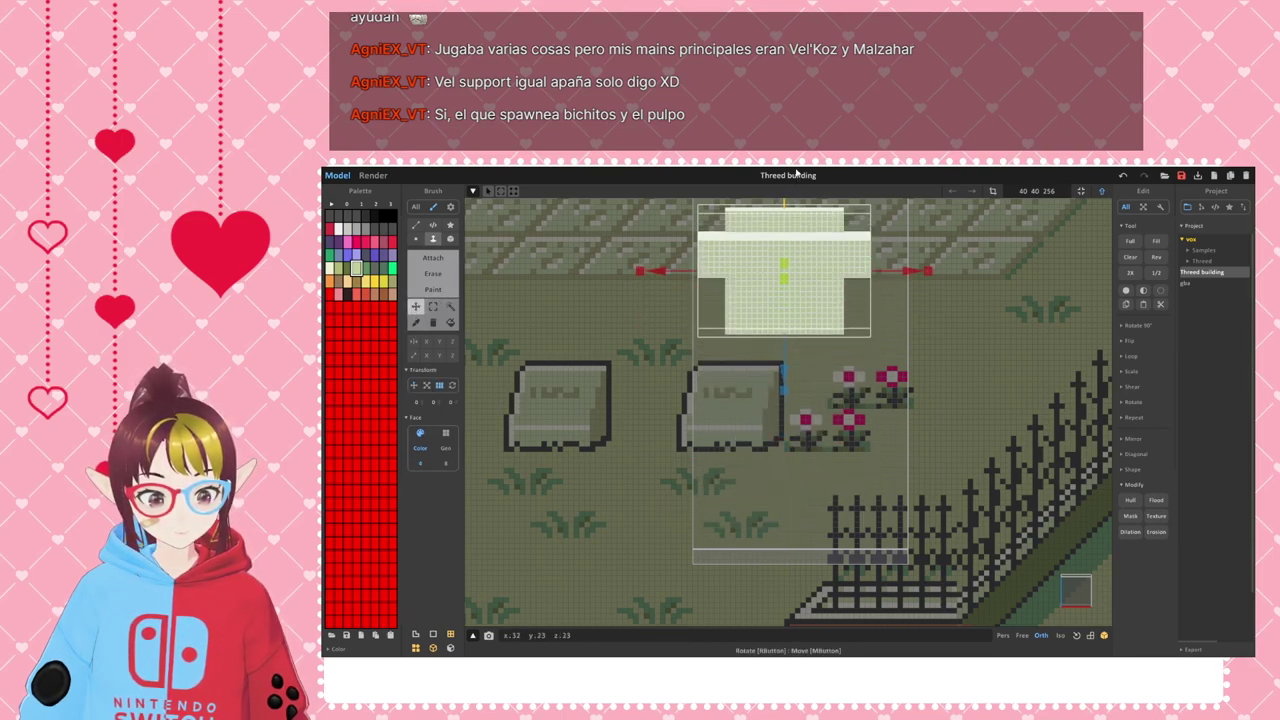
{"action": "key", "text": "ctrl+z"}
{"action": "mouse_move", "coordinate": [783, 362]}
{"action": "left_mouse_down"}
{"action": "mouse_move", "coordinate": [785, 225]}
{"action": "mouse_move", "coordinate": [785, 358]}
{"action": "left_mouse_up"}
{"action": "right_click_drag", "start_coordinate": [817, 513], "coordinate": [730, 535]}
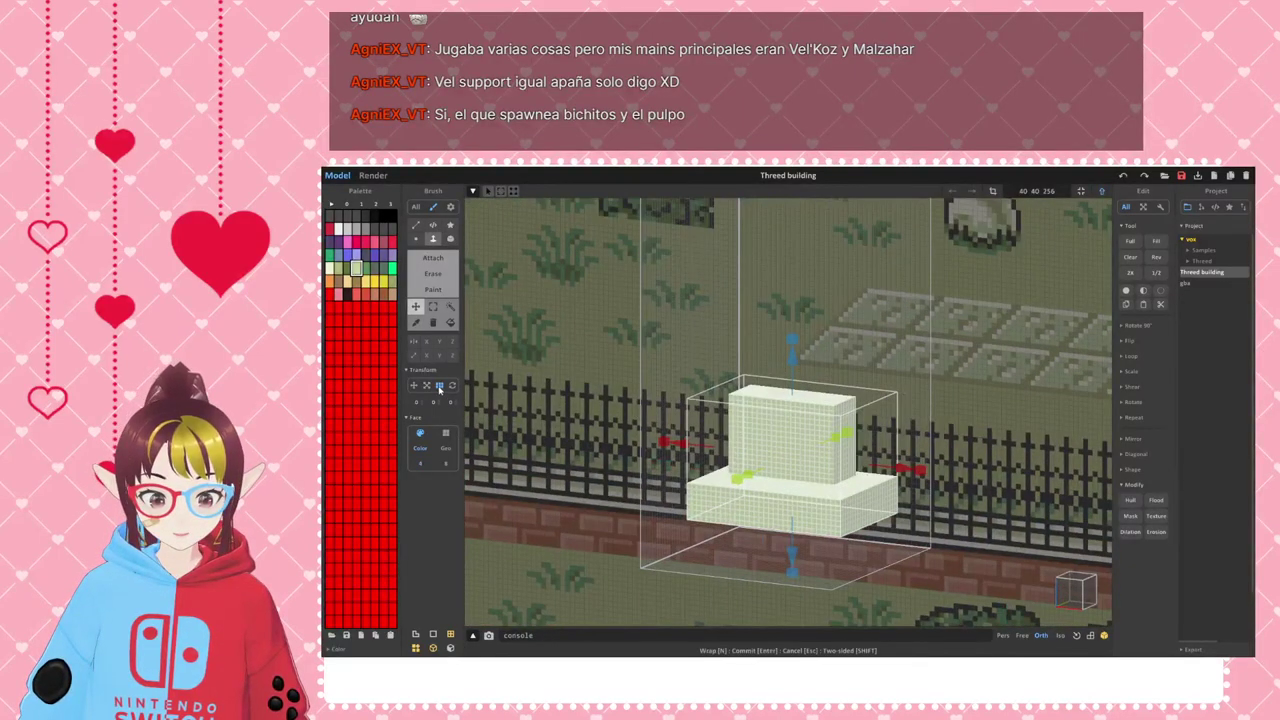
- Move the selected base and headstone straight up within the volume, clear of the gravestone in the reference
{"action": "left_click", "coordinate": [426, 386]}
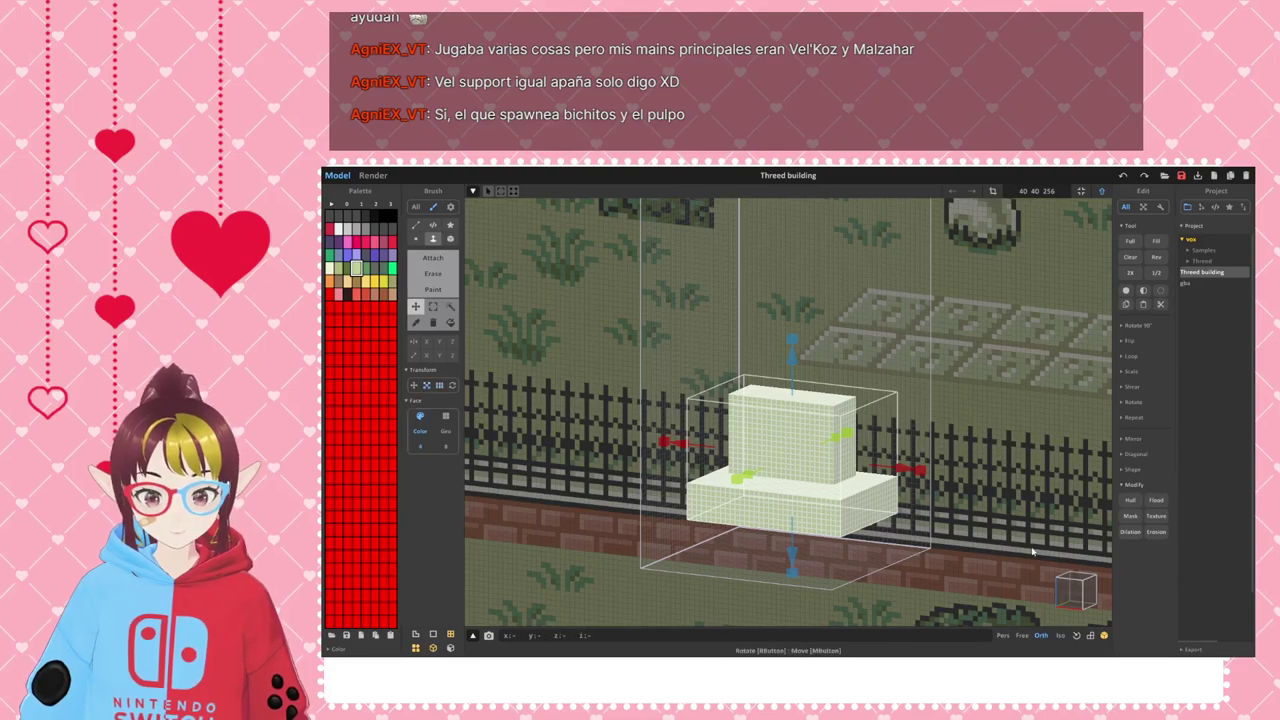
{"action": "left_click", "coordinate": [1074, 602]}
{"action": "left_click_drag", "start_coordinate": [783, 362], "coordinate": [783, 180]}
{"action": "scroll", "coordinate": [816, 447], "scroll_direction": "up", "scroll_amount": 3}
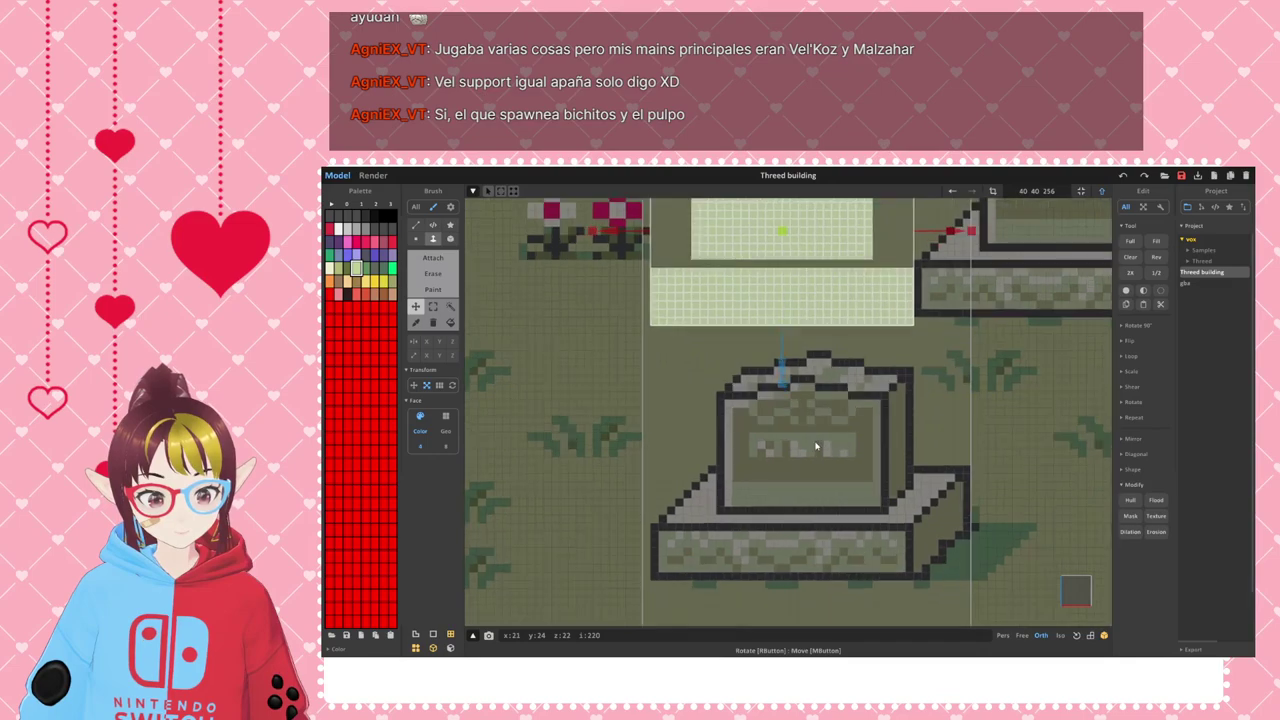
{"action": "scroll", "coordinate": [816, 447], "scroll_direction": "up", "scroll_amount": 1}
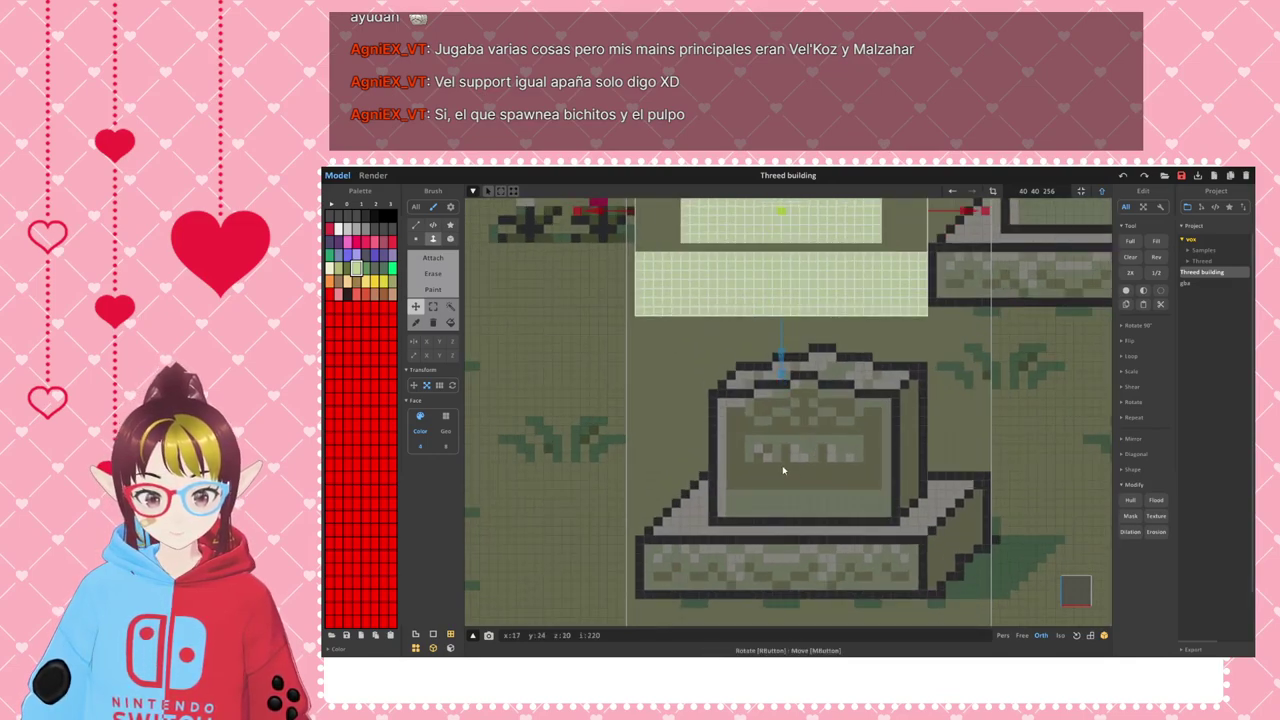
- Examine the gravestone reference's base pattern in full colour in world mode and reopen the model for editing
{"action": "key", "text": "Tab"}
{"action": "scroll", "coordinate": [831, 477], "scroll_direction": "up", "scroll_amount": 3}
{"action": "middle_click_drag", "start_coordinate": [907, 456], "coordinate": [887, 301]}
{"action": "scroll", "coordinate": [829, 454], "scroll_direction": "up", "scroll_amount": 1}
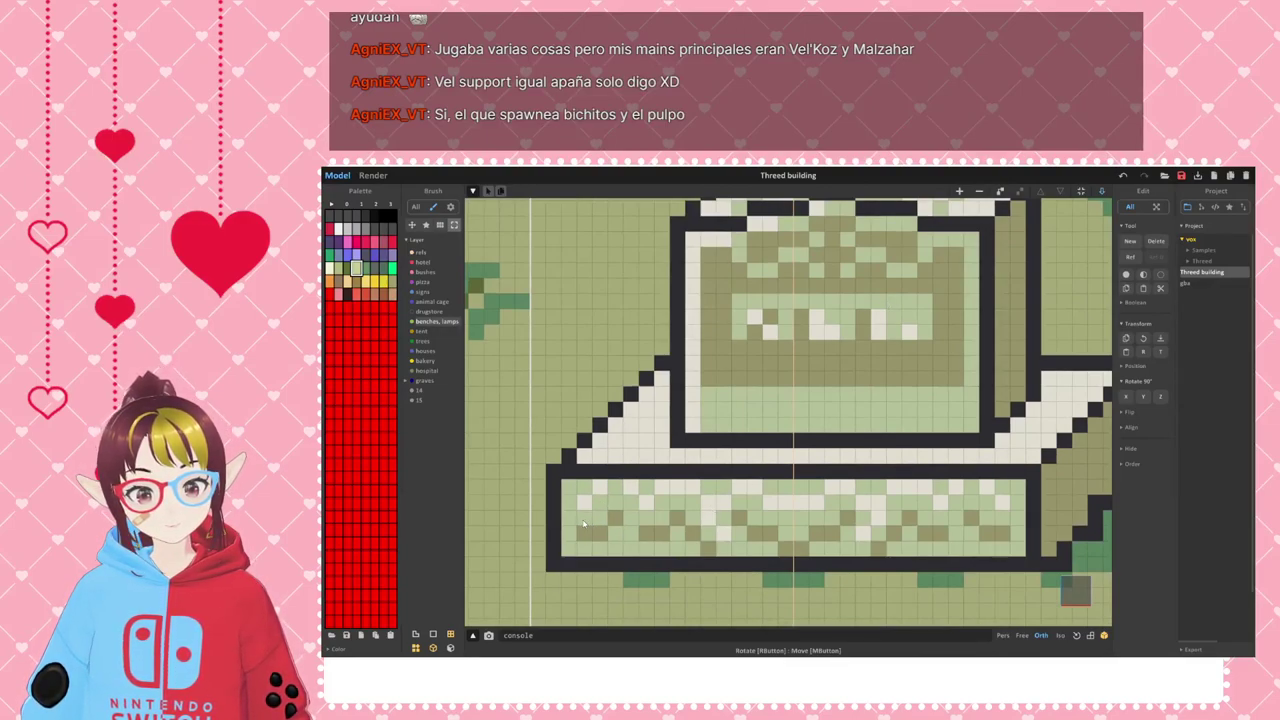
{"action": "scroll", "coordinate": [697, 493], "scroll_direction": "down", "scroll_amount": 2}
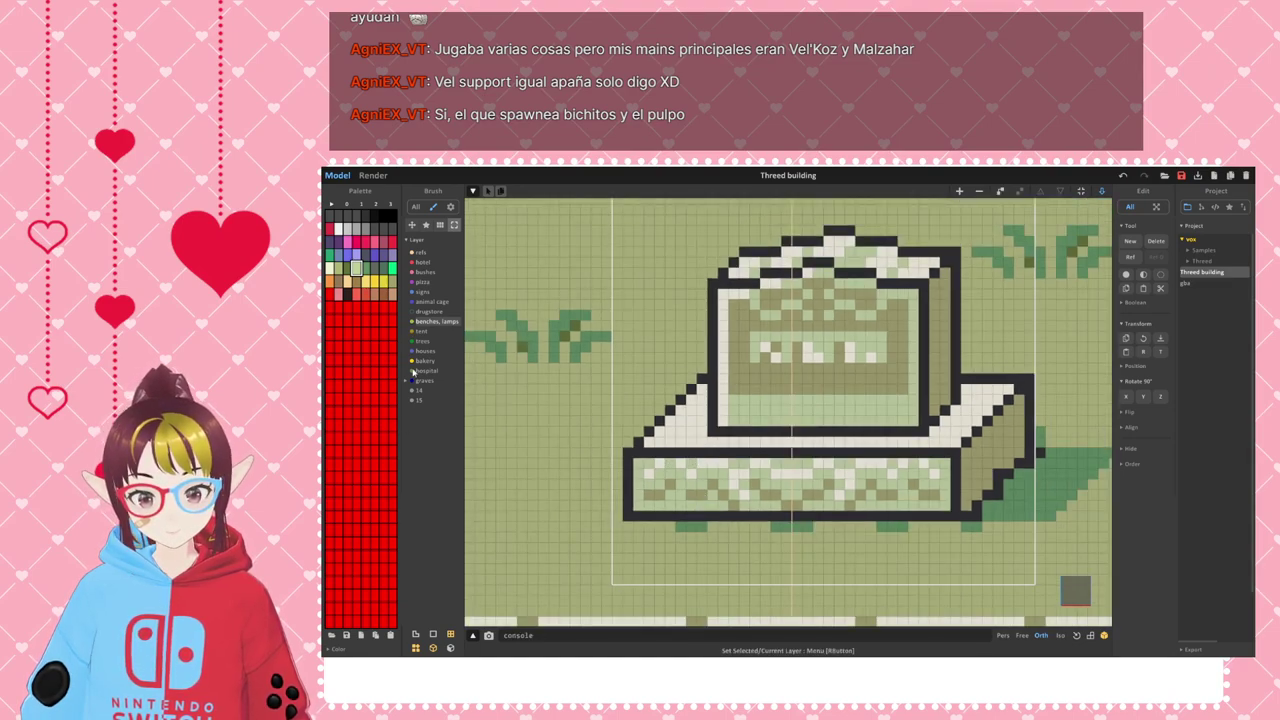
{"action": "double_click", "coordinate": [614, 369]}
{"action": "scroll", "coordinate": [720, 460], "scroll_direction": "up", "scroll_amount": 3}
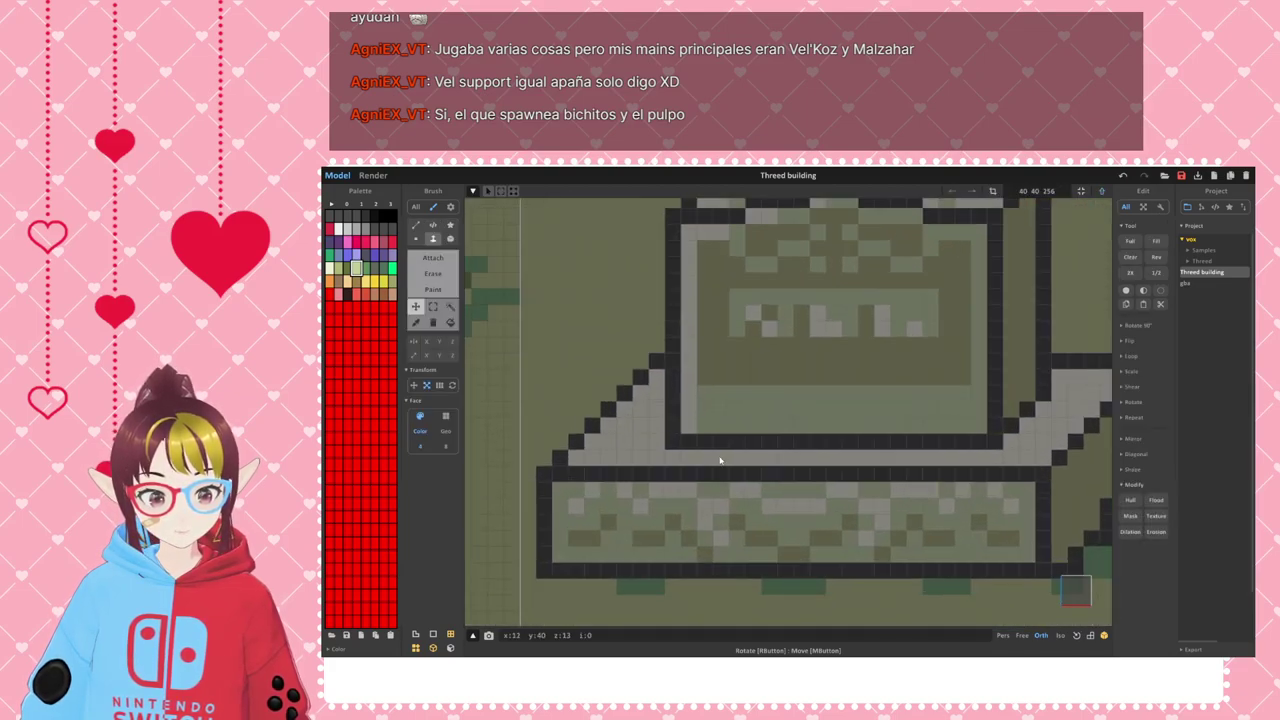
{"action": "middle_click_drag", "start_coordinate": [788, 442], "coordinate": [822, 374]}
- Attach single light green voxels tracing the zigzag pattern at the left end of the reference base's front
{"action": "left_click", "coordinate": [416, 239]}
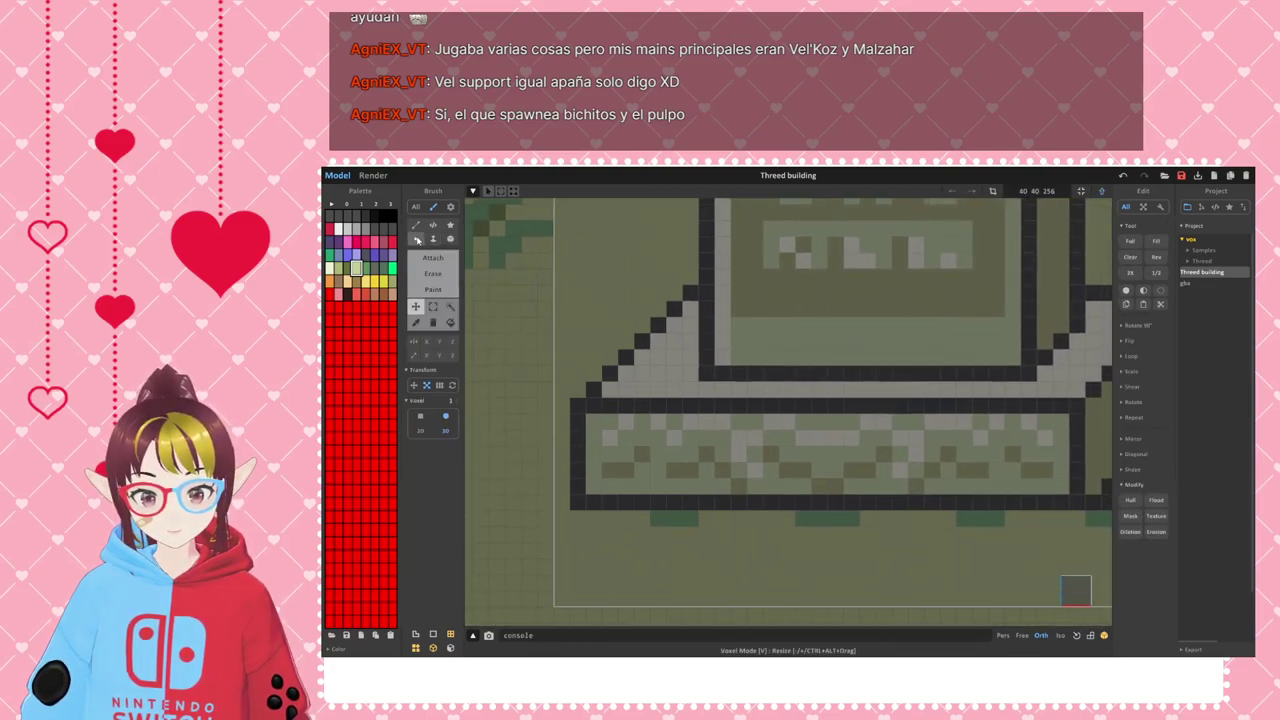
{"action": "scroll", "coordinate": [603, 464], "scroll_direction": "up", "scroll_amount": 1}
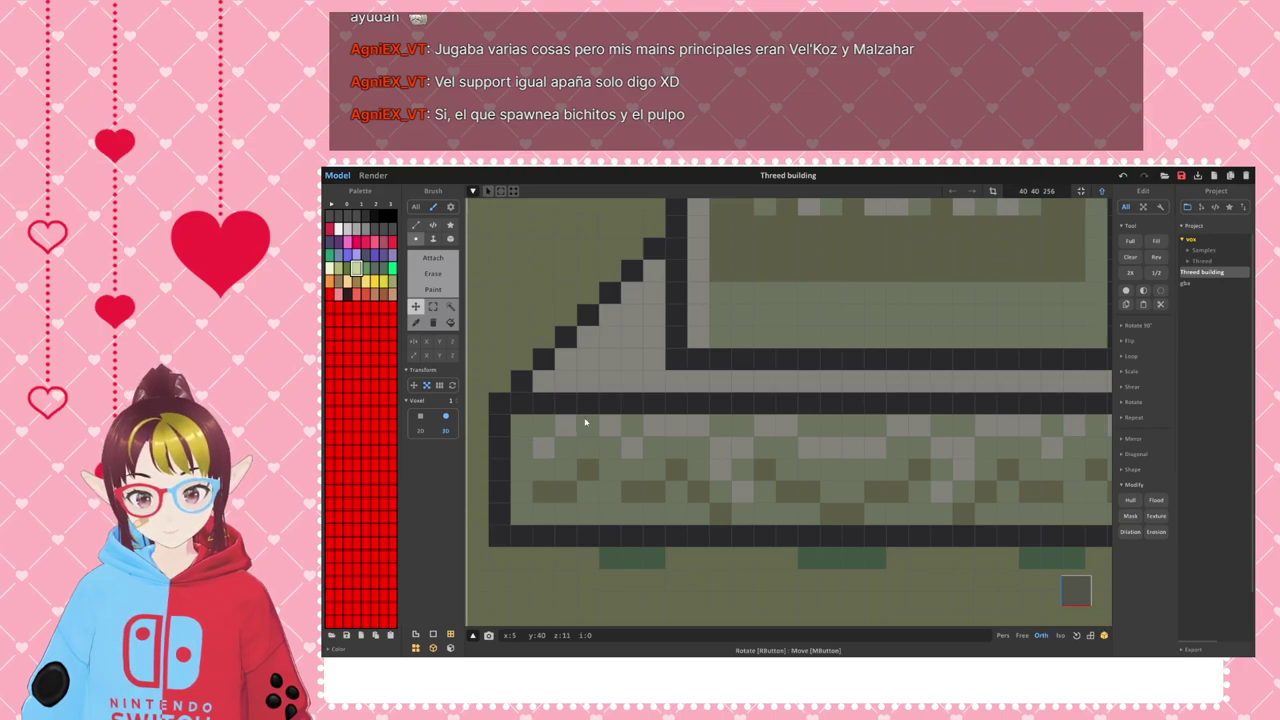
{"action": "left_click", "coordinate": [432, 257]}
{"action": "left_click", "coordinate": [543, 491]}
{"action": "left_click", "coordinate": [549, 470]}
{"action": "left_click", "coordinate": [569, 470]}
{"action": "left_click", "coordinate": [569, 448]}
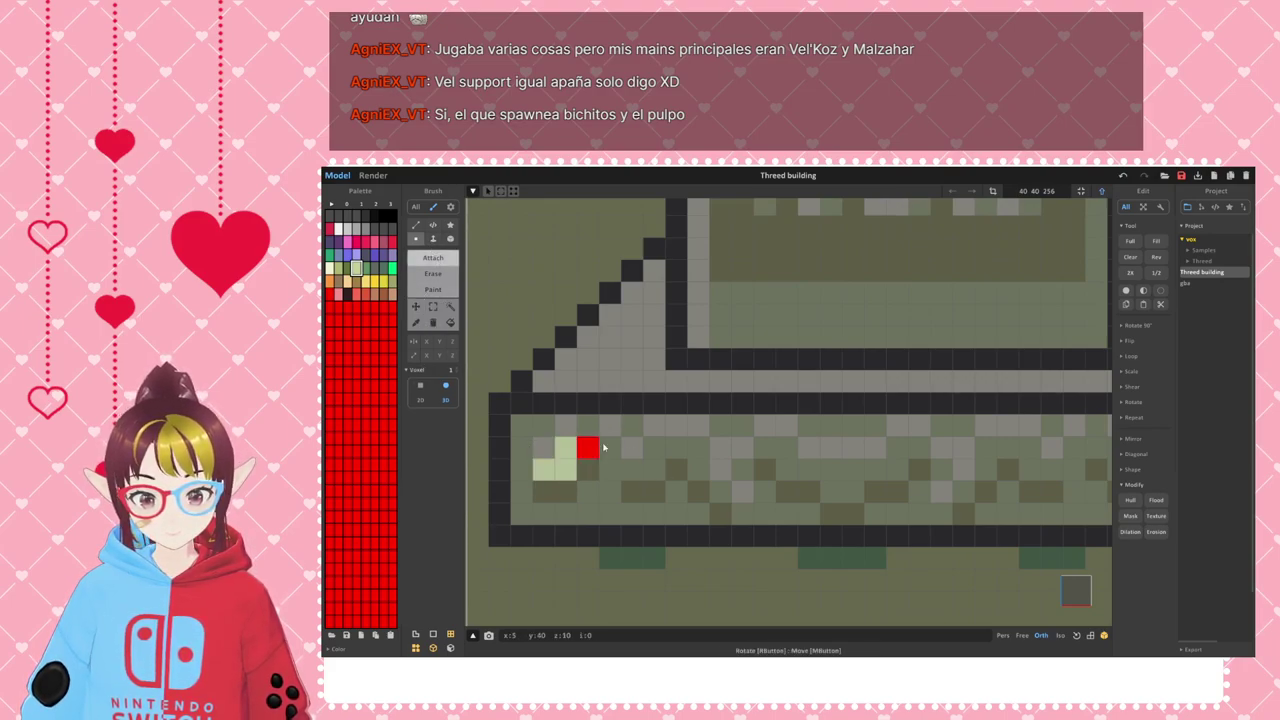
{"action": "mouse_move", "coordinate": [592, 448]}
{"action": "left_mouse_down"}
{"action": "mouse_move", "coordinate": [590, 426]}
{"action": "mouse_move", "coordinate": [612, 468]}
{"action": "mouse_move", "coordinate": [645, 490]}
{"action": "mouse_move", "coordinate": [656, 446]}
{"action": "mouse_move", "coordinate": [700, 471]}
{"action": "left_mouse_up"}
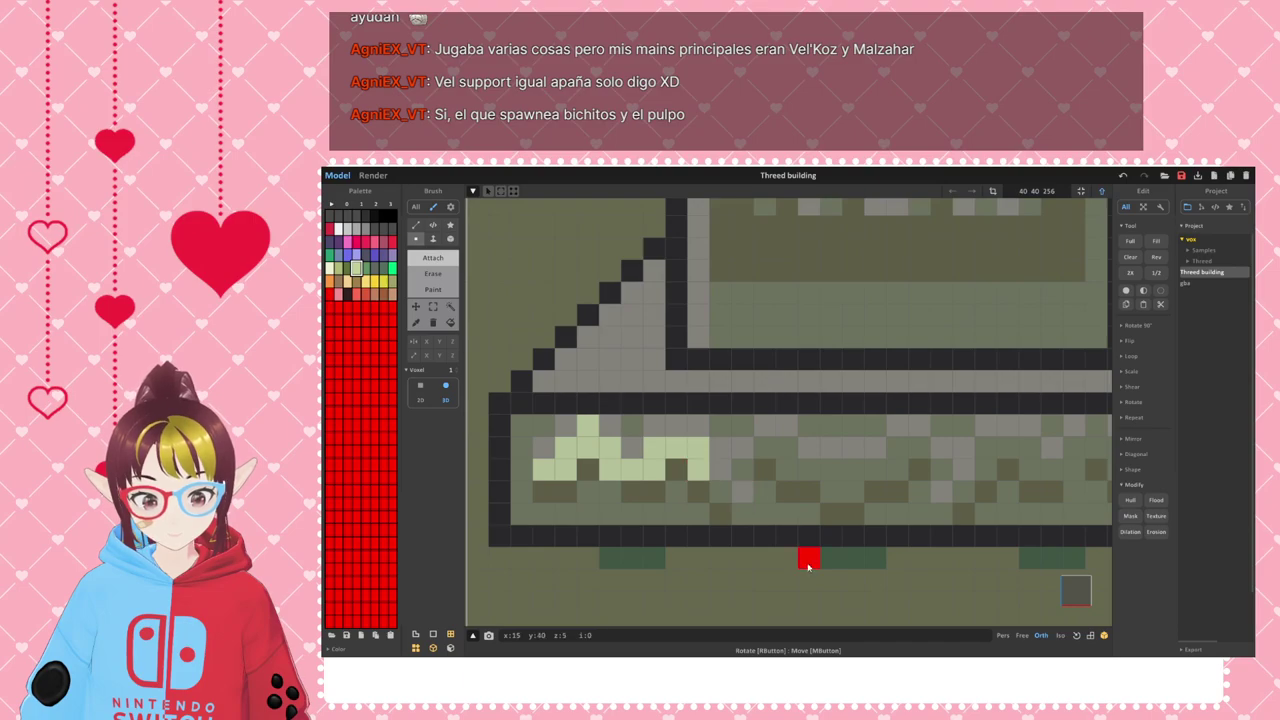
- Continue the light green voxel zigzag across the middle of the reference base's front
{"action": "middle_click_drag", "start_coordinate": [874, 491], "coordinate": [774, 480]}
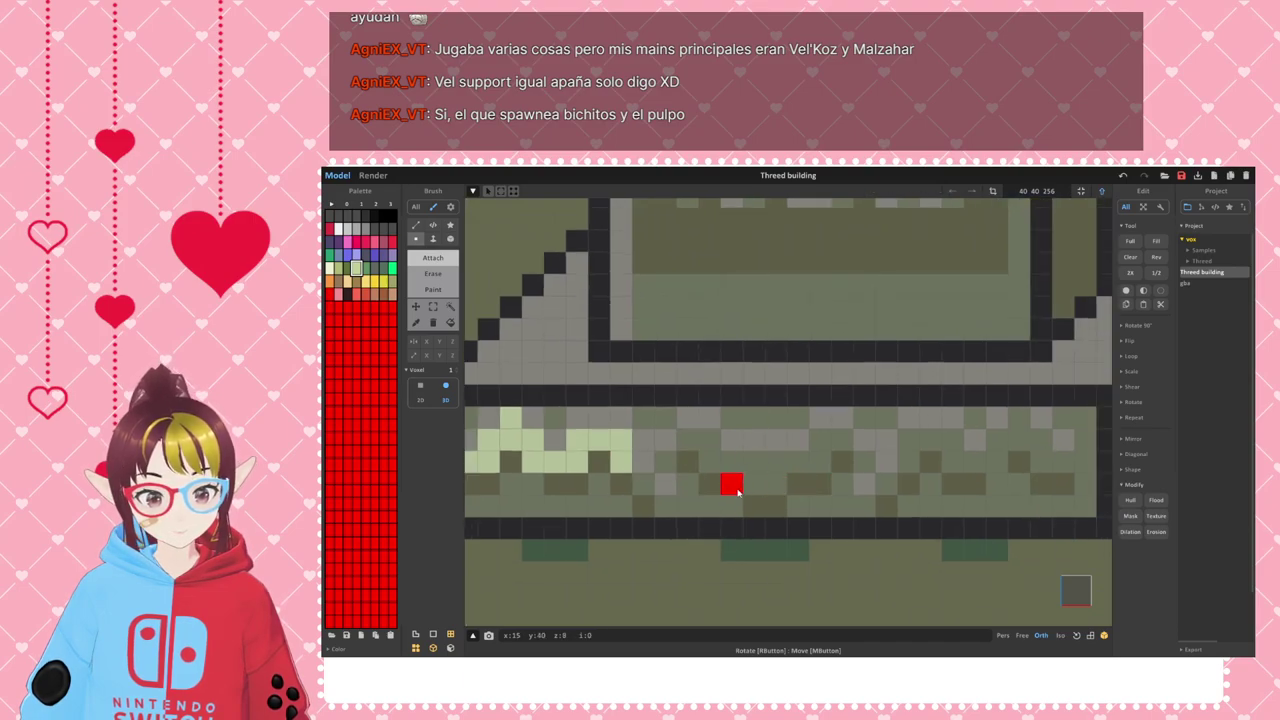
{"action": "mouse_move", "coordinate": [716, 448]}
{"action": "left_mouse_down"}
{"action": "mouse_move", "coordinate": [690, 442]}
{"action": "mouse_move", "coordinate": [667, 463]}
{"action": "left_mouse_up"}
{"action": "left_click", "coordinate": [643, 484]}
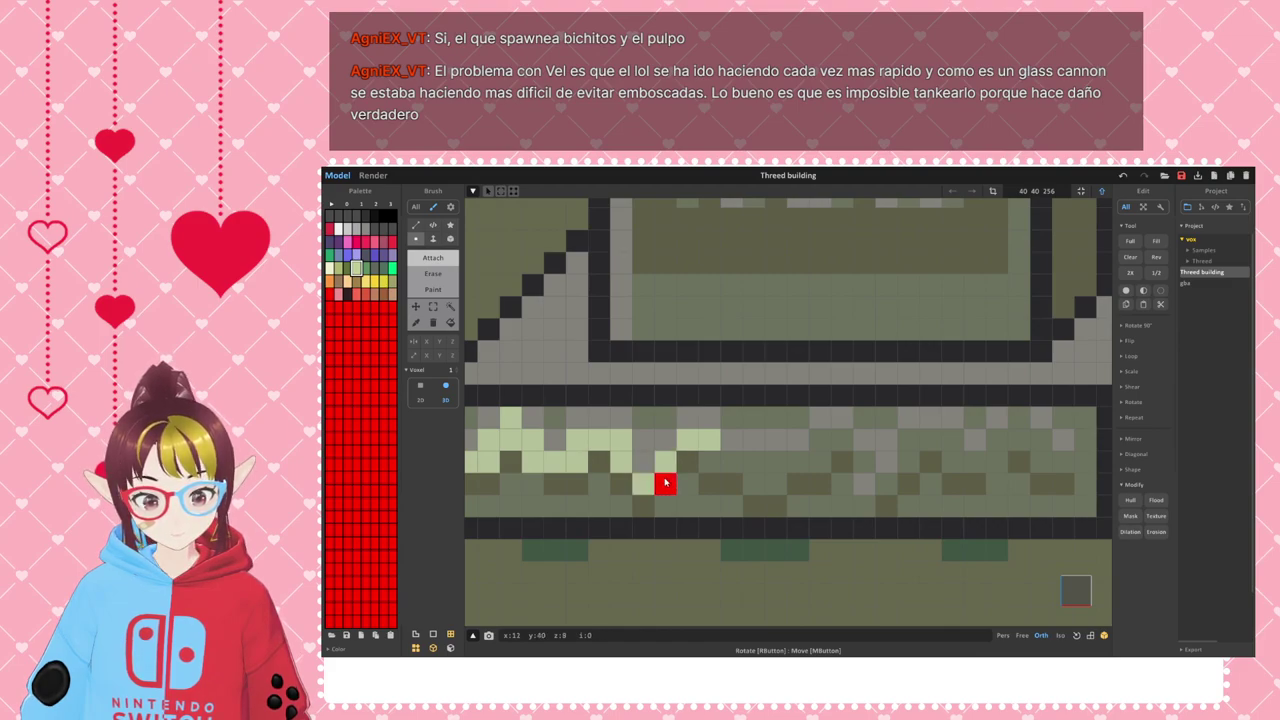
{"action": "left_click_drag", "start_coordinate": [709, 462], "coordinate": [820, 462]}
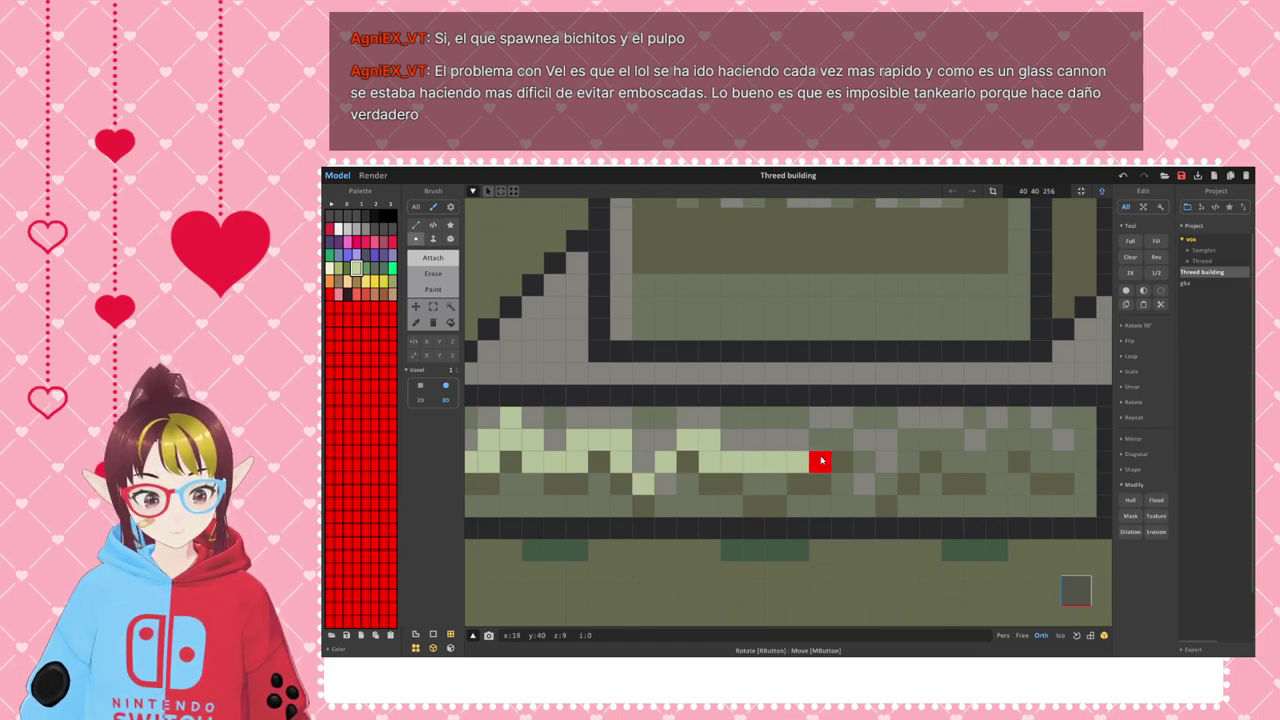
{"action": "left_click_drag", "start_coordinate": [753, 485], "coordinate": [776, 485]}
{"action": "middle_click_drag", "start_coordinate": [868, 484], "coordinate": [775, 508]}
{"action": "left_click_drag", "start_coordinate": [723, 463], "coordinate": [749, 463]}
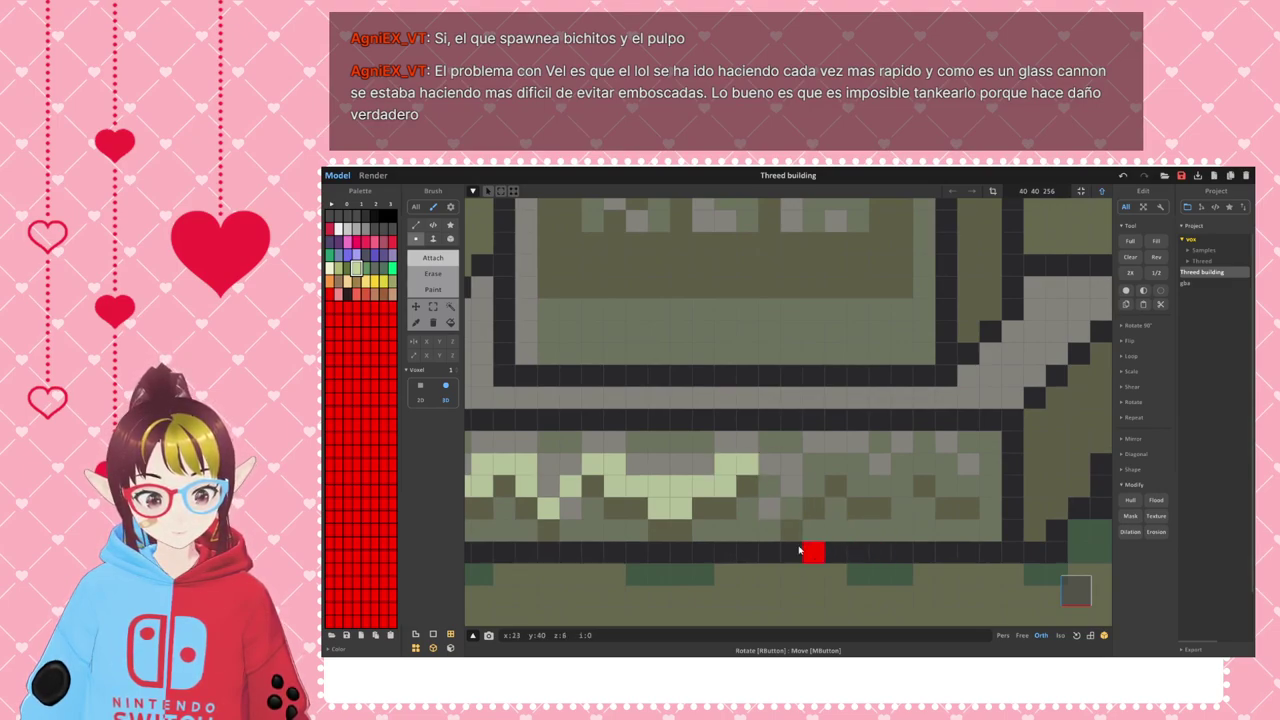
- Complete the light green zigzag strip with voxels along the right part of the reference base's front
{"action": "left_click", "coordinate": [769, 486]}
{"action": "left_click", "coordinate": [794, 514]}
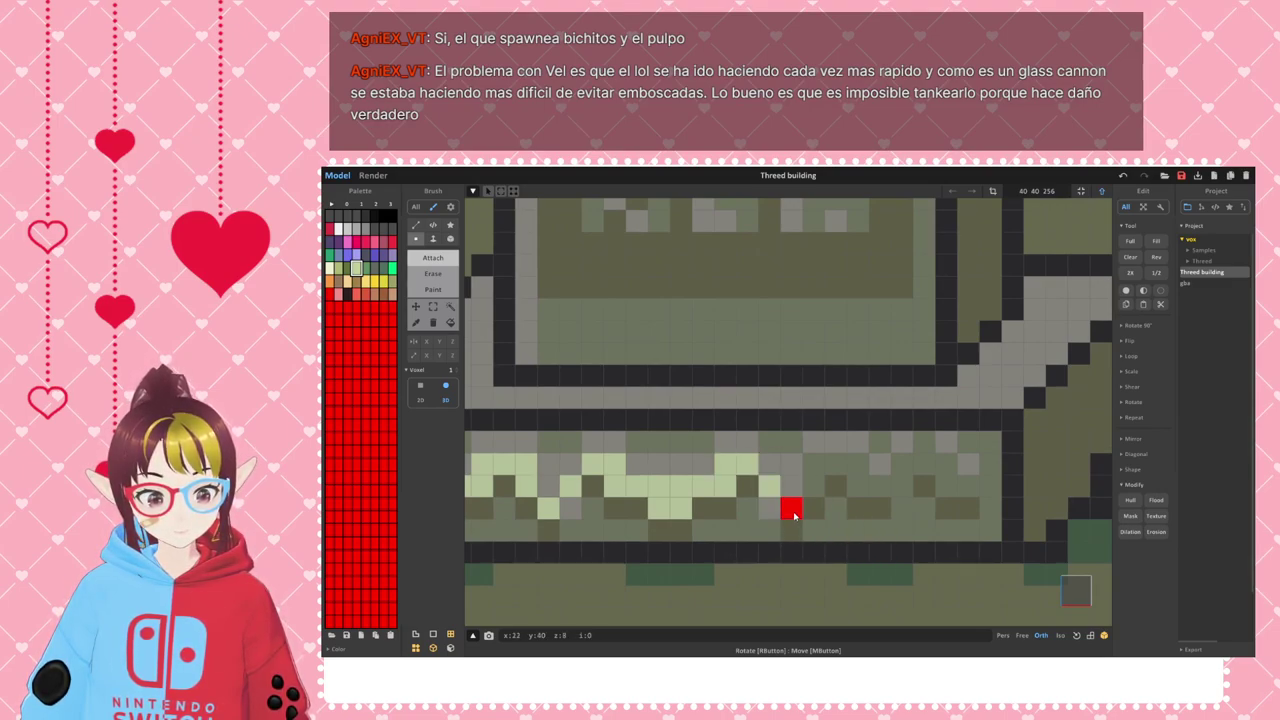
{"action": "middle_click_drag", "start_coordinate": [832, 509], "coordinate": [886, 505]}
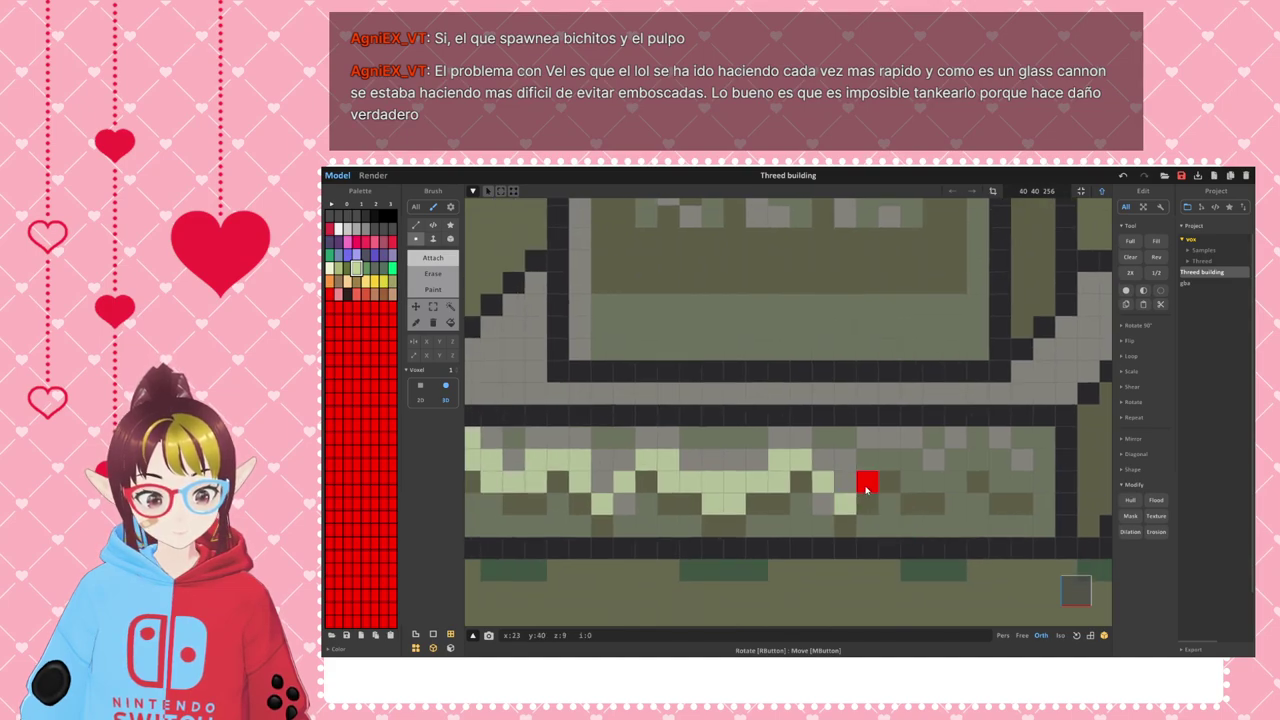
{"action": "mouse_move", "coordinate": [869, 461]}
{"action": "left_mouse_down"}
{"action": "mouse_move", "coordinate": [912, 461]}
{"action": "mouse_move", "coordinate": [962, 486]}
{"action": "mouse_move", "coordinate": [962, 464]}
{"action": "mouse_move", "coordinate": [985, 443]}
{"action": "mouse_move", "coordinate": [985, 465]}
{"action": "mouse_move", "coordinate": [1022, 484]}
{"action": "left_mouse_up"}
{"action": "scroll", "coordinate": [846, 471], "scroll_direction": "down", "scroll_amount": 5}
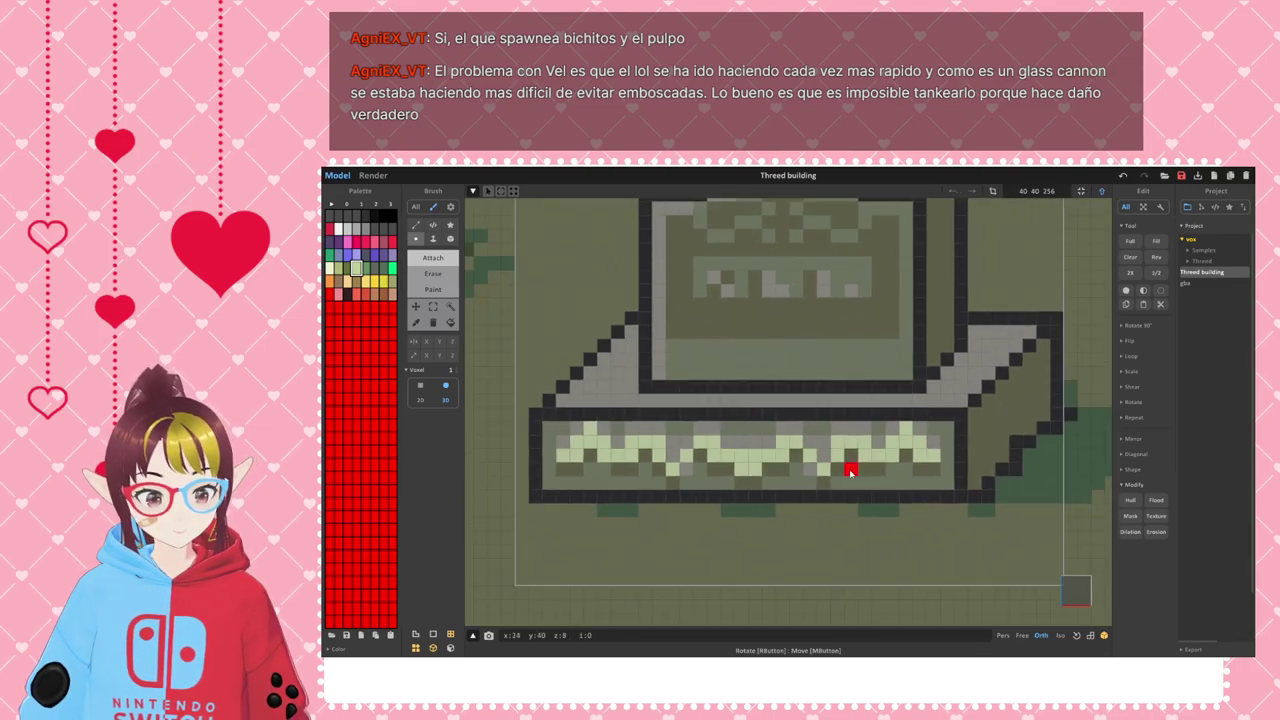
{"action": "scroll", "coordinate": [939, 466], "scroll_direction": "up", "scroll_amount": 3}
{"action": "right_click_drag", "start_coordinate": [939, 466], "coordinate": [894, 470]}
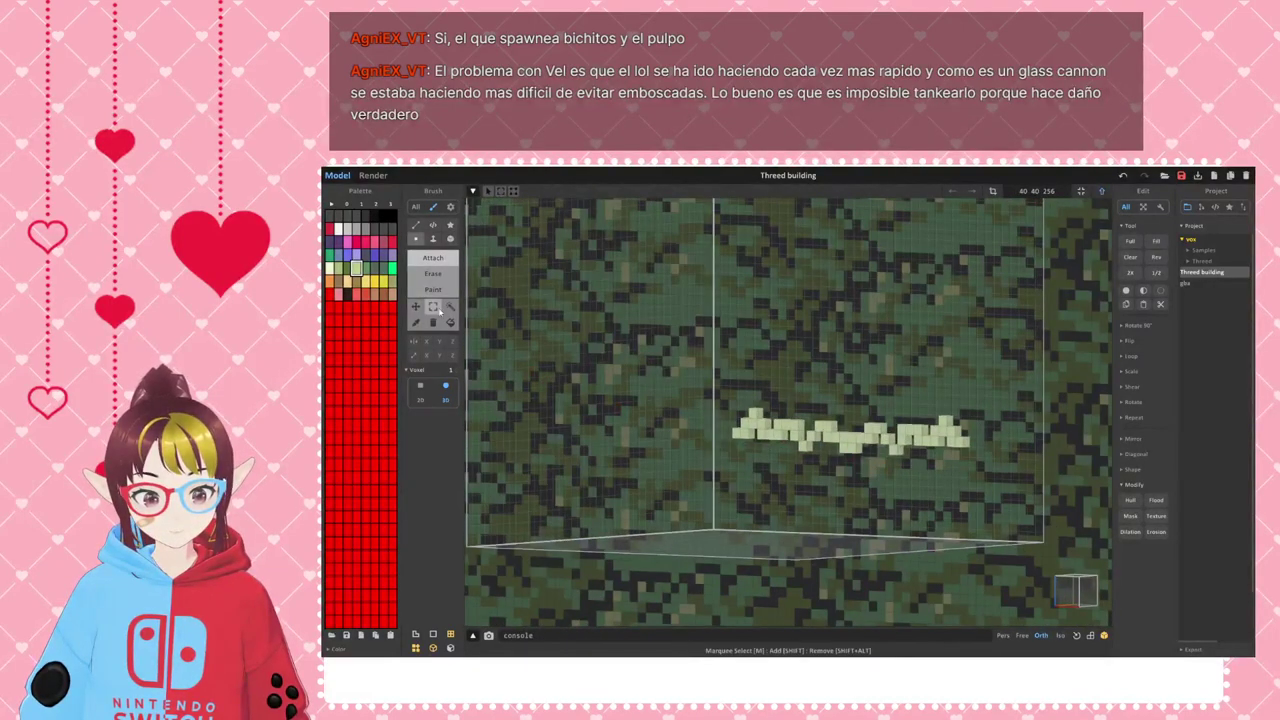
- Select the light green zigzag strip and move it forward, away from the reference plane
{"action": "left_click", "coordinate": [433, 306]}
{"action": "left_click_drag", "start_coordinate": [714, 366], "coordinate": [1000, 511]}
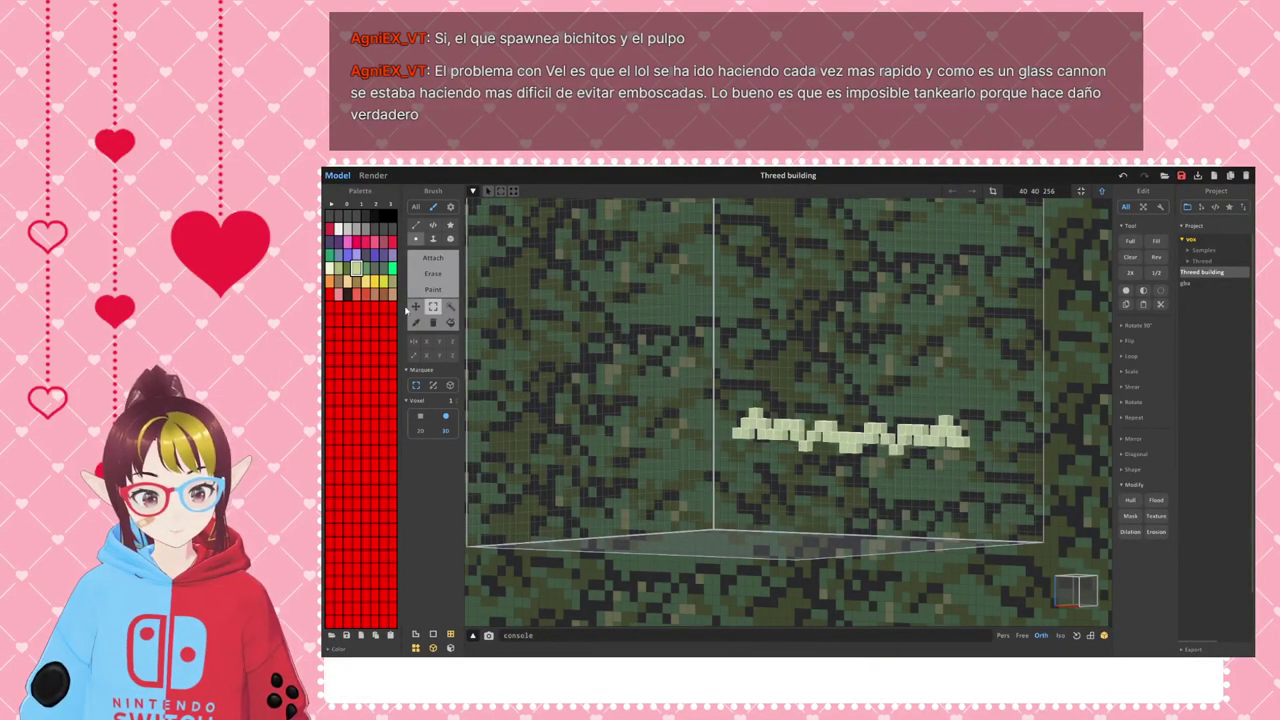
{"action": "left_click", "coordinate": [415, 307]}
{"action": "left_click_drag", "start_coordinate": [820, 440], "coordinate": [640, 467]}
{"action": "right_click_drag", "start_coordinate": [640, 467], "coordinate": [706, 509]}
{"action": "left_click", "coordinate": [1075, 592]}
- Fill the background of the reference headstone's inner panel with olive voxels, leaving the ornament gaps and inscription plate open
{"action": "scroll", "coordinate": [826, 362], "scroll_direction": "up", "scroll_amount": 3}
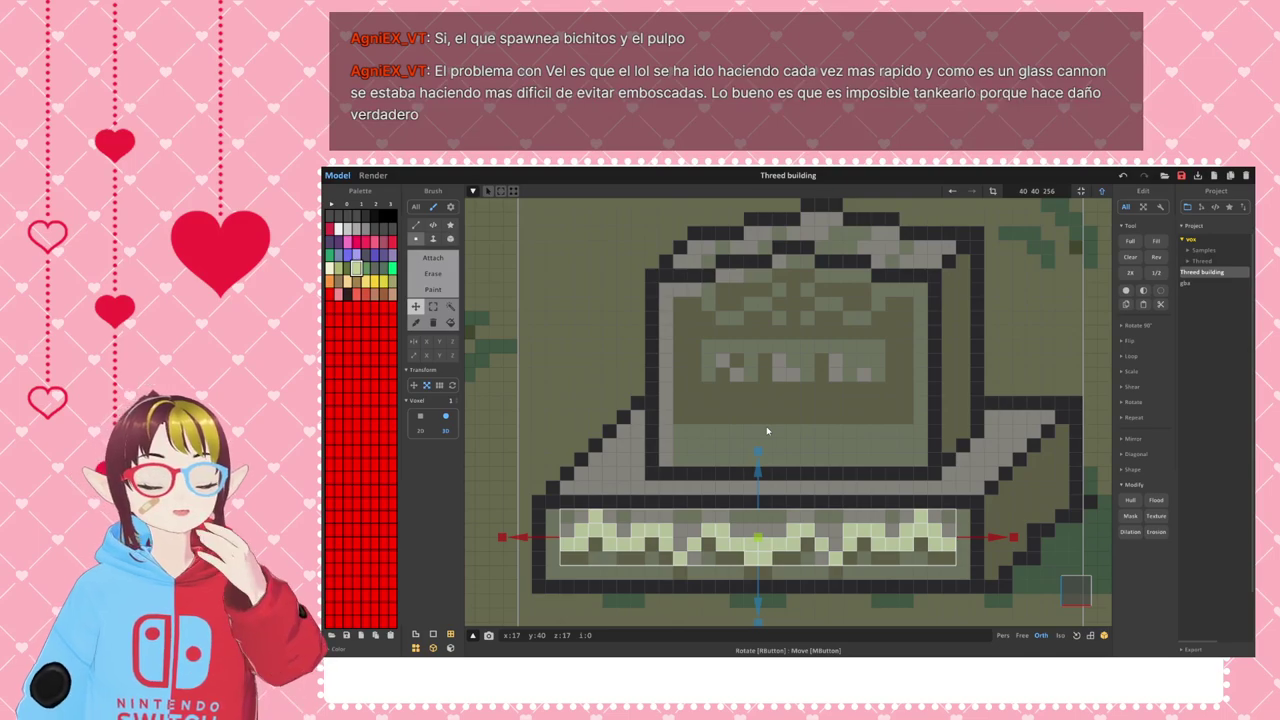
{"action": "scroll", "coordinate": [782, 451], "scroll_direction": "up", "scroll_amount": 3}
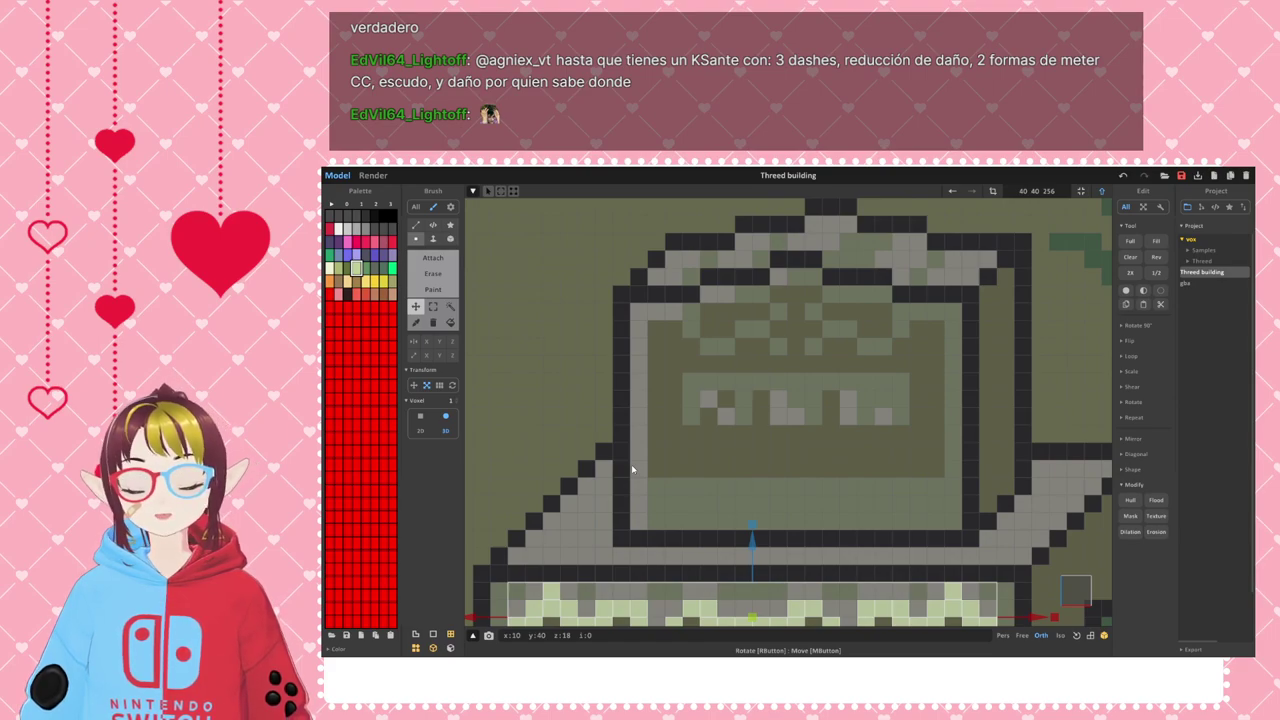
{"action": "right_click_drag", "start_coordinate": [679, 466], "coordinate": [689, 418]}
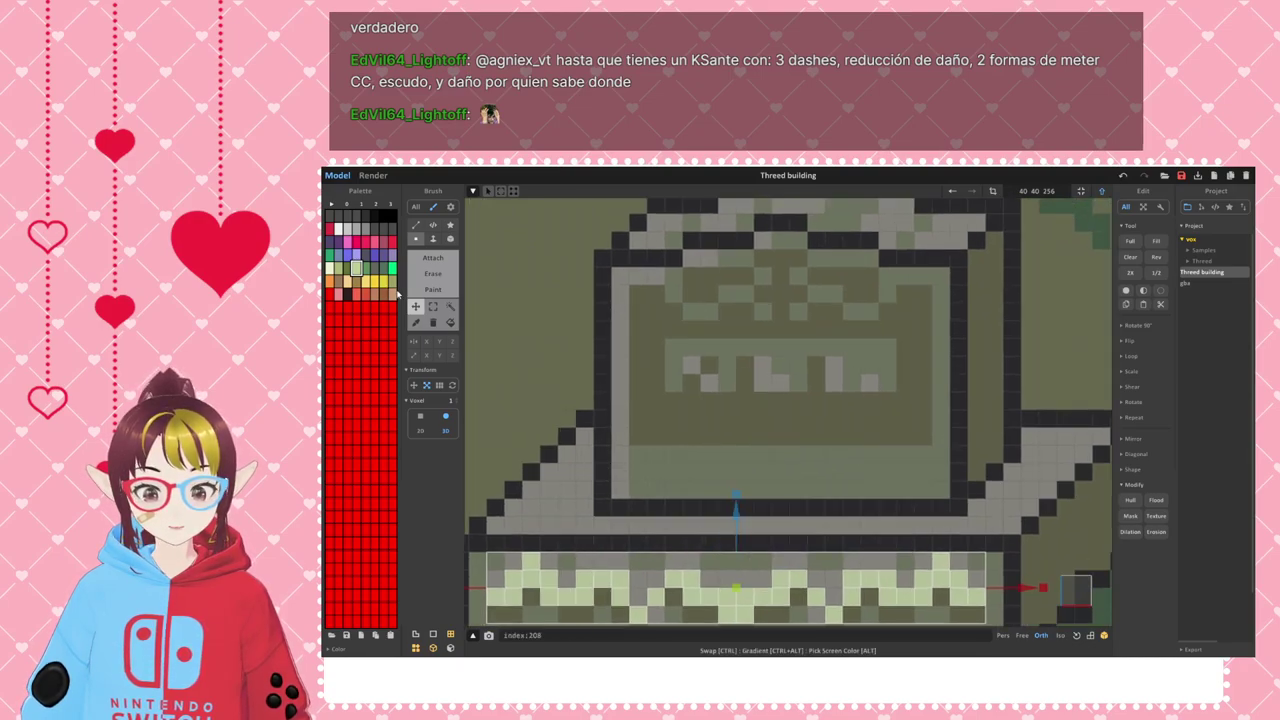
{"action": "left_click", "coordinate": [392, 282]}
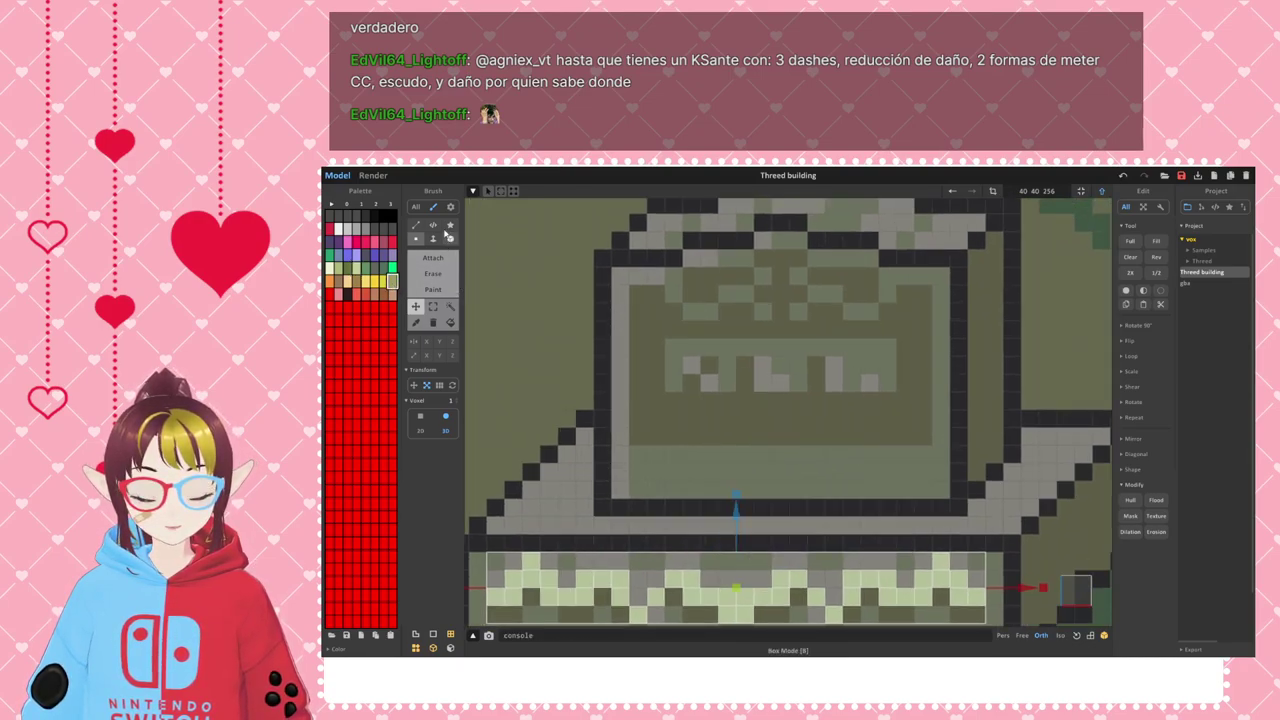
{"action": "left_click", "coordinate": [432, 257]}
{"action": "left_click", "coordinate": [643, 296]}
{"action": "left_click", "coordinate": [657, 296]}
{"action": "mouse_move", "coordinate": [638, 316]}
{"action": "left_mouse_down"}
{"action": "mouse_move", "coordinate": [671, 309]}
{"action": "mouse_move", "coordinate": [640, 329]}
{"action": "mouse_move", "coordinate": [923, 329]}
{"action": "mouse_move", "coordinate": [886, 311]}
{"action": "mouse_move", "coordinate": [922, 316]}
{"action": "mouse_move", "coordinate": [903, 289]}
{"action": "mouse_move", "coordinate": [920, 291]}
{"action": "mouse_move", "coordinate": [903, 289]}
{"action": "left_mouse_up"}
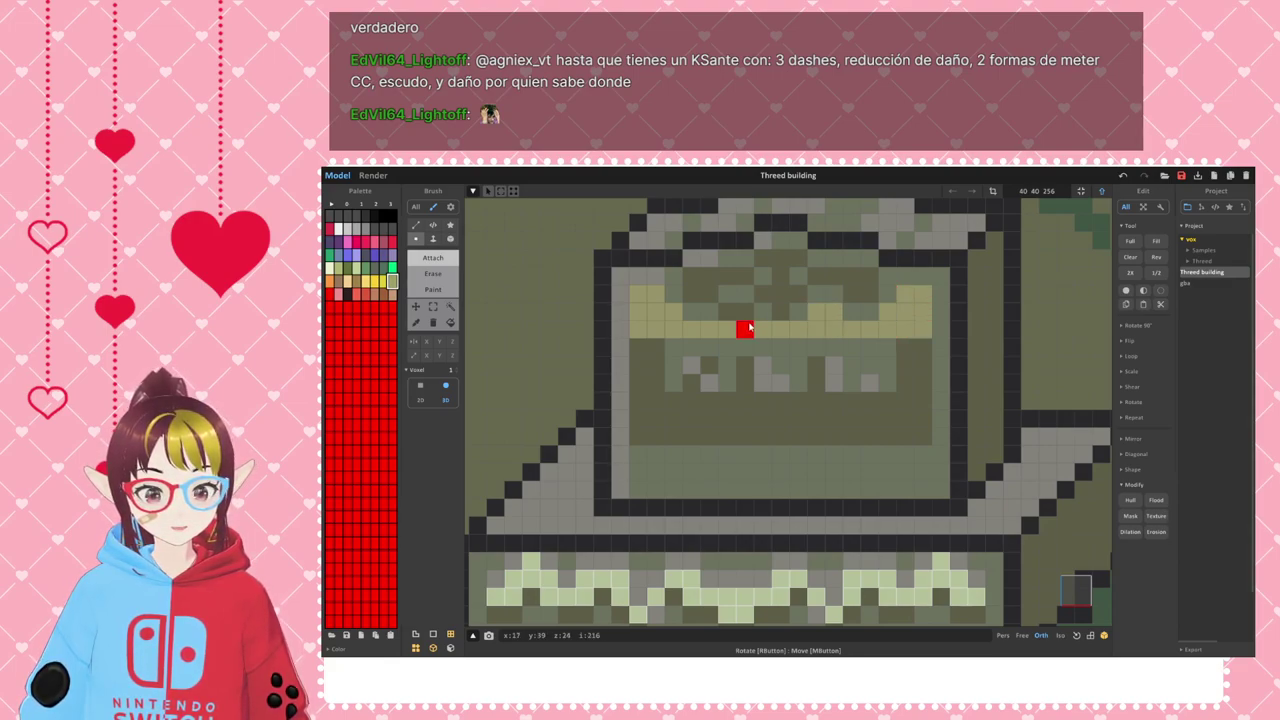
{"action": "mouse_move", "coordinate": [731, 313]}
{"action": "left_mouse_down"}
{"action": "mouse_move", "coordinate": [686, 274]}
{"action": "mouse_move", "coordinate": [782, 294]}
{"action": "mouse_move", "coordinate": [782, 312]}
{"action": "mouse_move", "coordinate": [777, 254]}
{"action": "mouse_move", "coordinate": [760, 254]}
{"action": "mouse_move", "coordinate": [797, 257]}
{"action": "mouse_move", "coordinate": [824, 280]}
{"action": "mouse_move", "coordinate": [868, 278]}
{"action": "mouse_move", "coordinate": [856, 296]}
{"action": "mouse_move", "coordinate": [911, 350]}
{"action": "mouse_move", "coordinate": [908, 382]}
{"action": "mouse_move", "coordinate": [924, 350]}
{"action": "mouse_move", "coordinate": [920, 434]}
{"action": "left_mouse_up"}
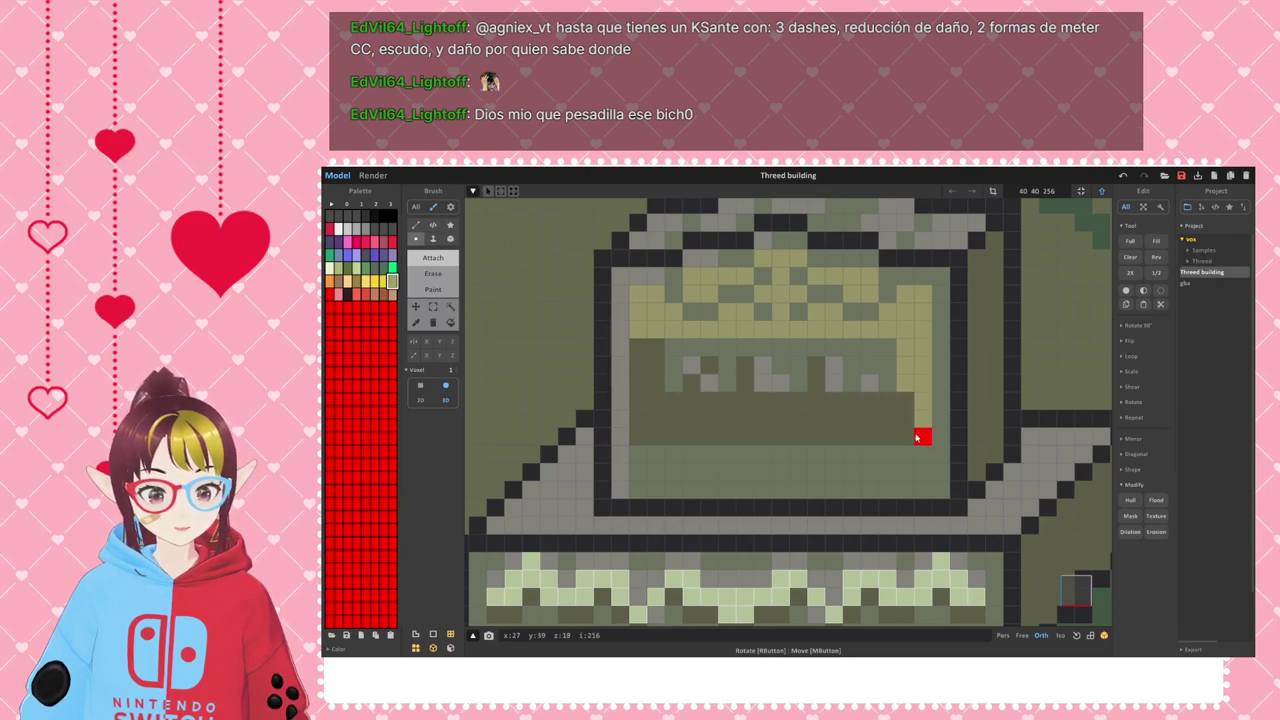
{"action": "mouse_move", "coordinate": [634, 434]}
{"action": "left_mouse_down"}
{"action": "mouse_move", "coordinate": [719, 436]}
{"action": "mouse_move", "coordinate": [797, 417]}
{"action": "mouse_move", "coordinate": [831, 420]}
{"action": "mouse_move", "coordinate": [803, 434]}
{"action": "mouse_move", "coordinate": [900, 434]}
{"action": "mouse_move", "coordinate": [906, 417]}
{"action": "mouse_move", "coordinate": [849, 417]}
{"action": "mouse_move", "coordinate": [918, 402]}
{"action": "mouse_move", "coordinate": [641, 402]}
{"action": "mouse_move", "coordinate": [636, 421]}
{"action": "mouse_move", "coordinate": [761, 421]}
{"action": "left_mouse_up"}
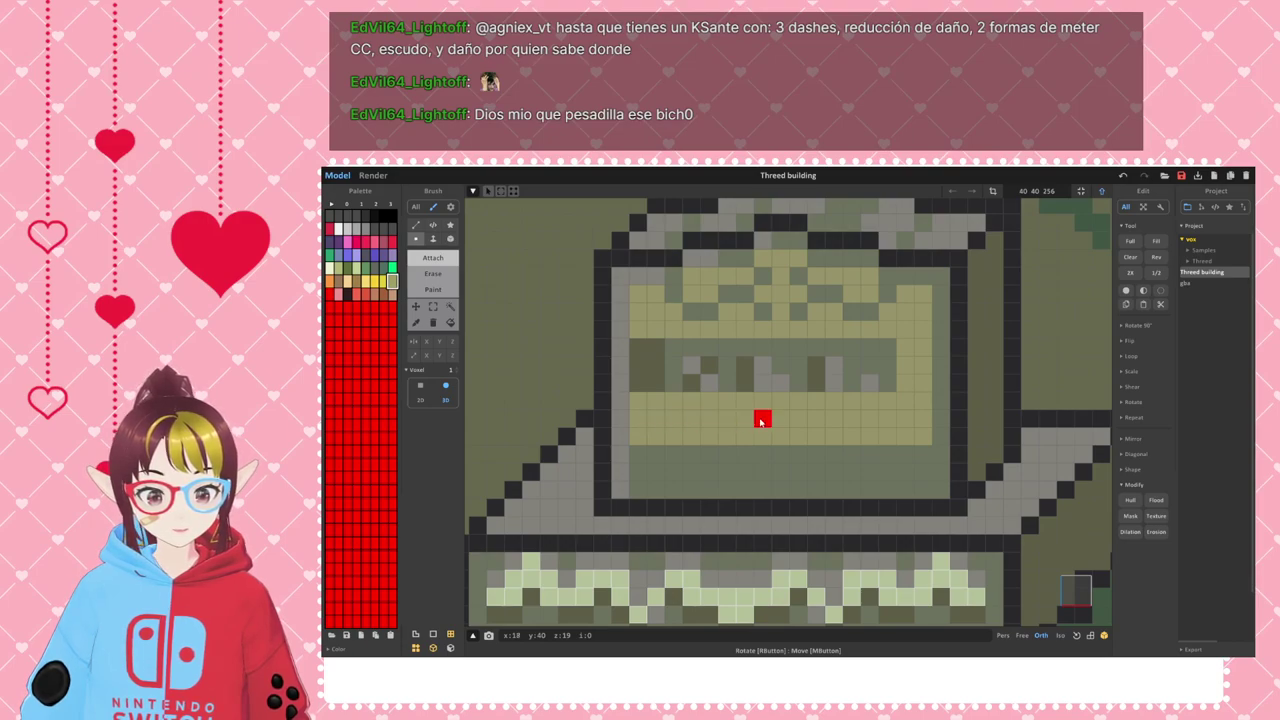
{"action": "mouse_move", "coordinate": [638, 384]}
{"action": "left_mouse_down"}
{"action": "mouse_move", "coordinate": [642, 364]}
{"action": "mouse_move", "coordinate": [660, 372]}
{"action": "mouse_move", "coordinate": [660, 348]}
{"action": "mouse_move", "coordinate": [697, 385]}
{"action": "mouse_move", "coordinate": [706, 363]}
{"action": "mouse_move", "coordinate": [743, 363]}
{"action": "mouse_move", "coordinate": [743, 377]}
{"action": "mouse_move", "coordinate": [834, 368]}
{"action": "mouse_move", "coordinate": [814, 363]}
{"action": "mouse_move", "coordinate": [866, 380]}
{"action": "mouse_move", "coordinate": [777, 417]}
{"action": "mouse_move", "coordinate": [674, 400]}
{"action": "left_mouse_up"}
- Trace the inscription plate in the headstone's inner panel with light green voxels around its letters
{"action": "scroll", "coordinate": [741, 401], "scroll_direction": "down", "scroll_amount": 2}
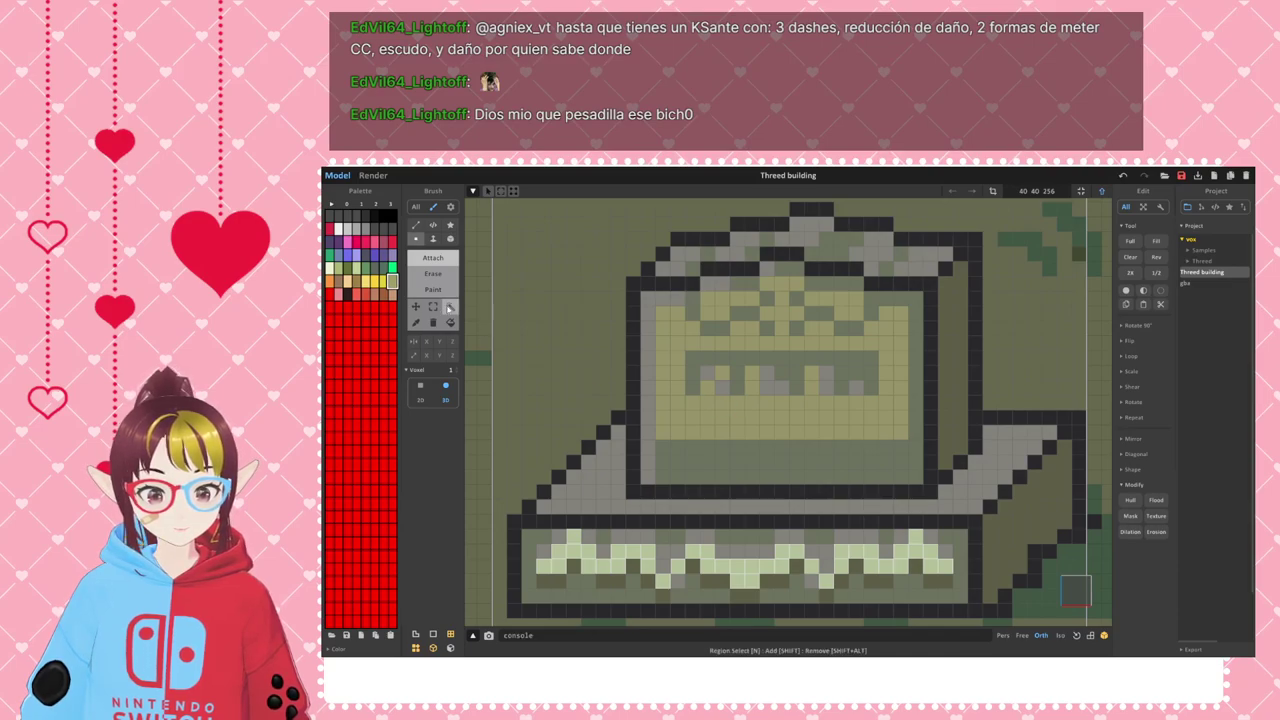
{"action": "left_click", "coordinate": [357, 268]}
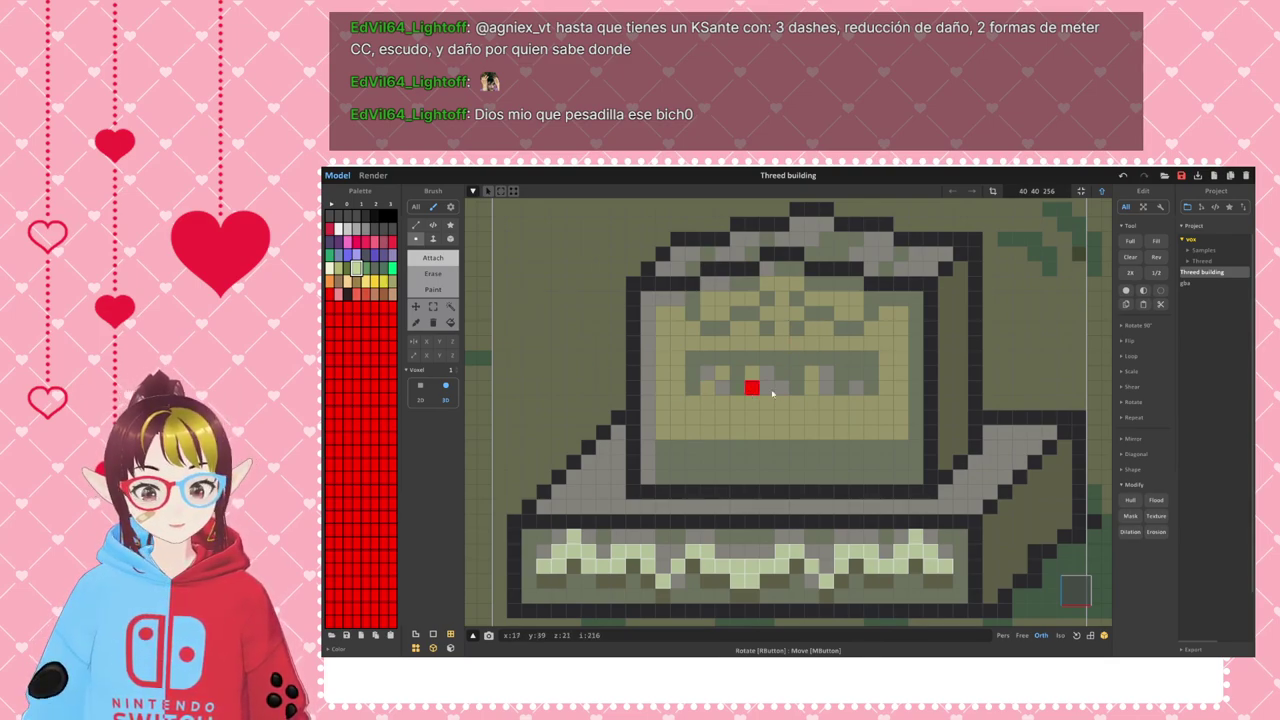
{"action": "mouse_move", "coordinate": [692, 388]}
{"action": "left_mouse_down"}
{"action": "mouse_move", "coordinate": [689, 357]}
{"action": "mouse_move", "coordinate": [734, 357]}
{"action": "mouse_move", "coordinate": [740, 390]}
{"action": "mouse_move", "coordinate": [755, 358]}
{"action": "mouse_move", "coordinate": [780, 358]}
{"action": "mouse_move", "coordinate": [808, 384]}
{"action": "mouse_move", "coordinate": [797, 357]}
{"action": "mouse_move", "coordinate": [856, 358]}
{"action": "mouse_move", "coordinate": [843, 382]}
{"action": "mouse_move", "coordinate": [870, 370]}
{"action": "mouse_move", "coordinate": [870, 390]}
{"action": "mouse_move", "coordinate": [871, 358]}
{"action": "mouse_move", "coordinate": [861, 393]}
{"action": "left_mouse_up"}
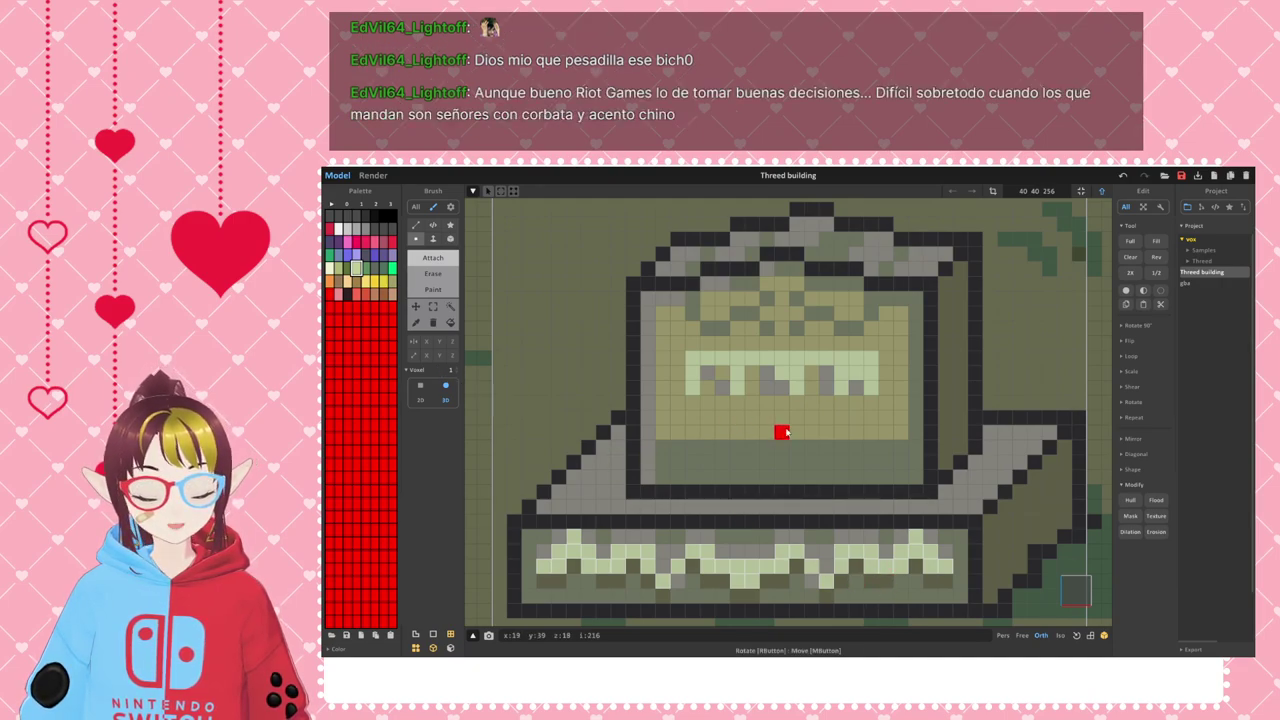
{"action": "scroll", "coordinate": [778, 410], "scroll_direction": "up", "scroll_amount": 1}
{"action": "scroll", "coordinate": [775, 409], "scroll_direction": "down", "scroll_amount": 1}
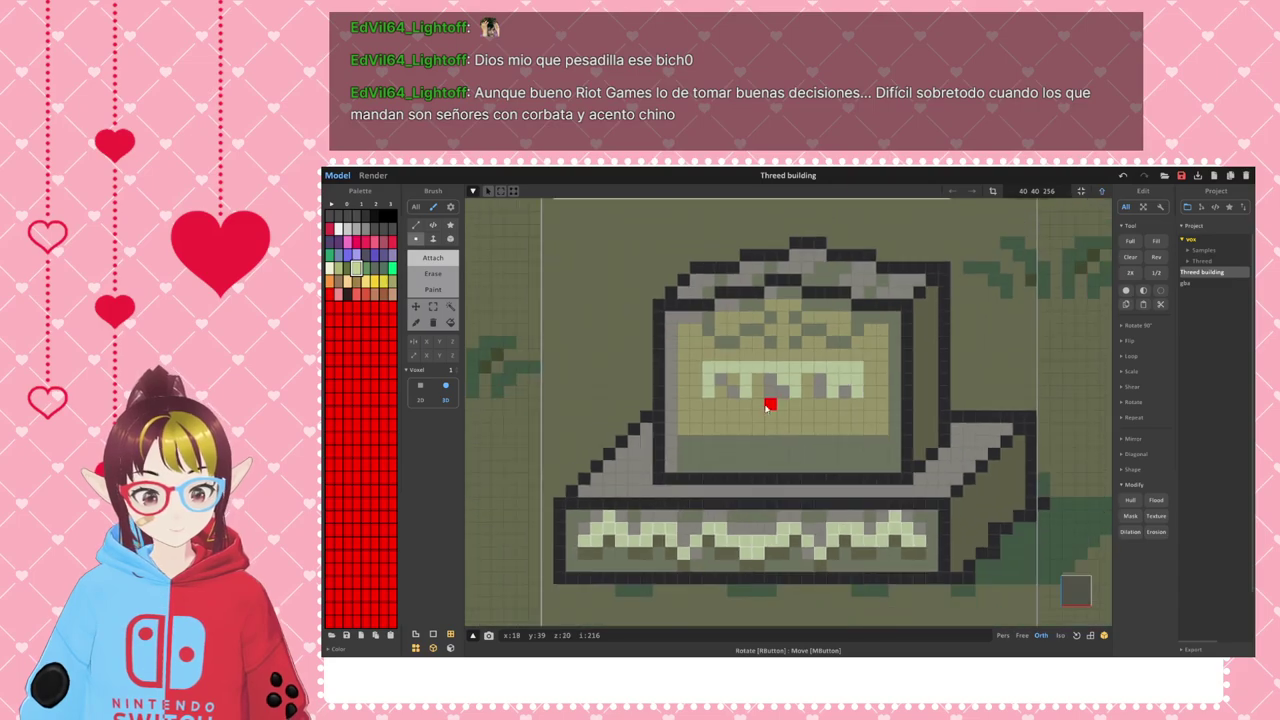
{"action": "scroll", "coordinate": [768, 406], "scroll_direction": "up", "scroll_amount": 1}
{"action": "scroll", "coordinate": [767, 406], "scroll_direction": "down", "scroll_amount": 3}
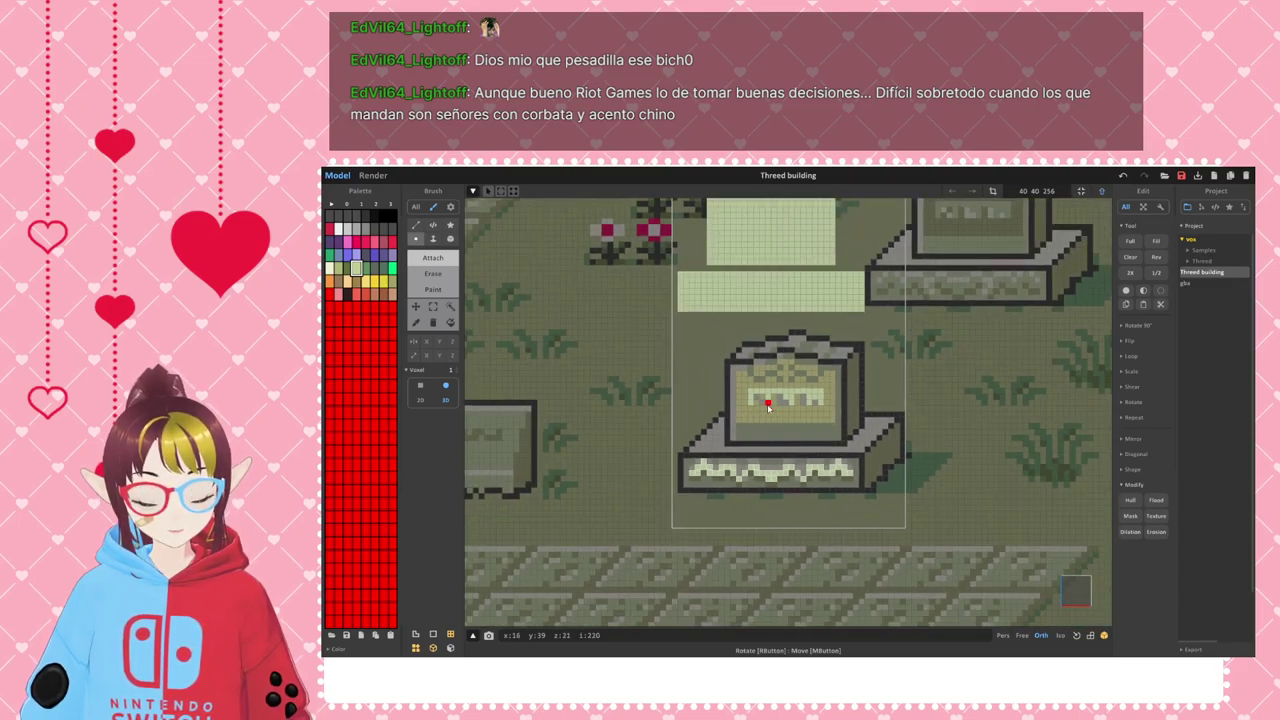
{"action": "scroll", "coordinate": [772, 405], "scroll_direction": "up", "scroll_amount": 2}
{"action": "scroll", "coordinate": [786, 390], "scroll_direction": "down", "scroll_amount": 2}
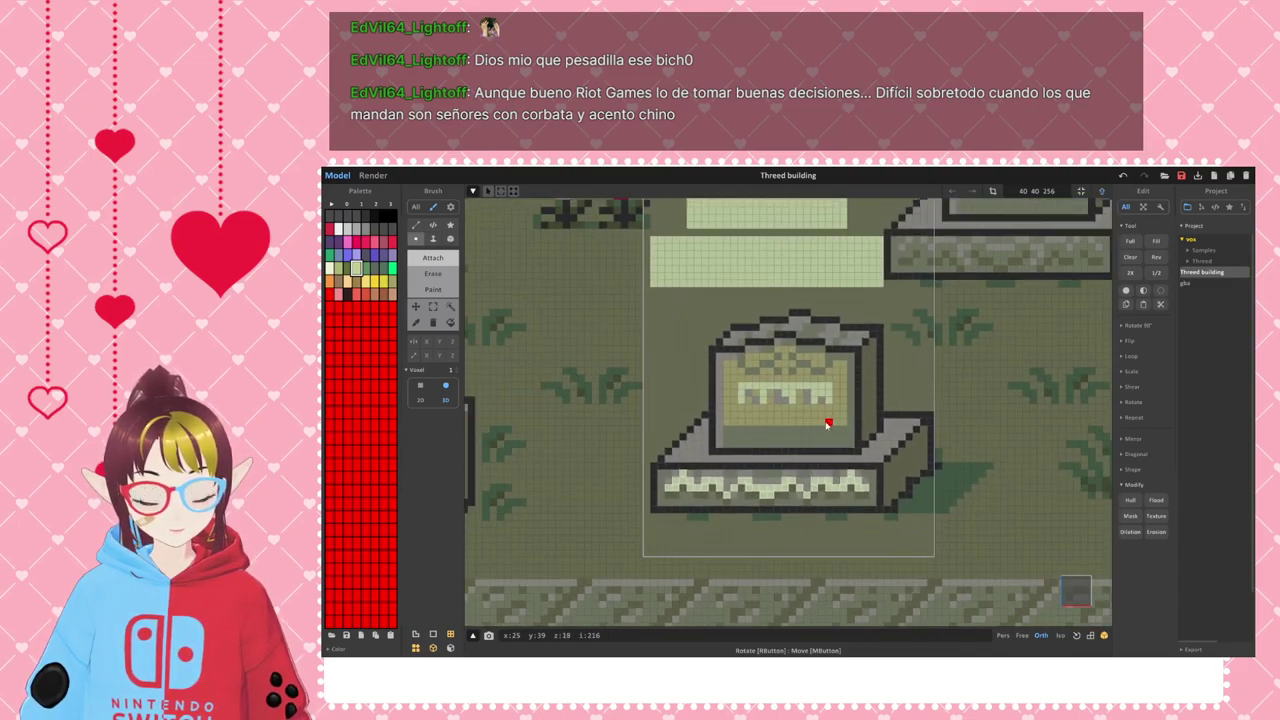
{"action": "scroll", "coordinate": [790, 405], "scroll_direction": "up", "scroll_amount": 2}
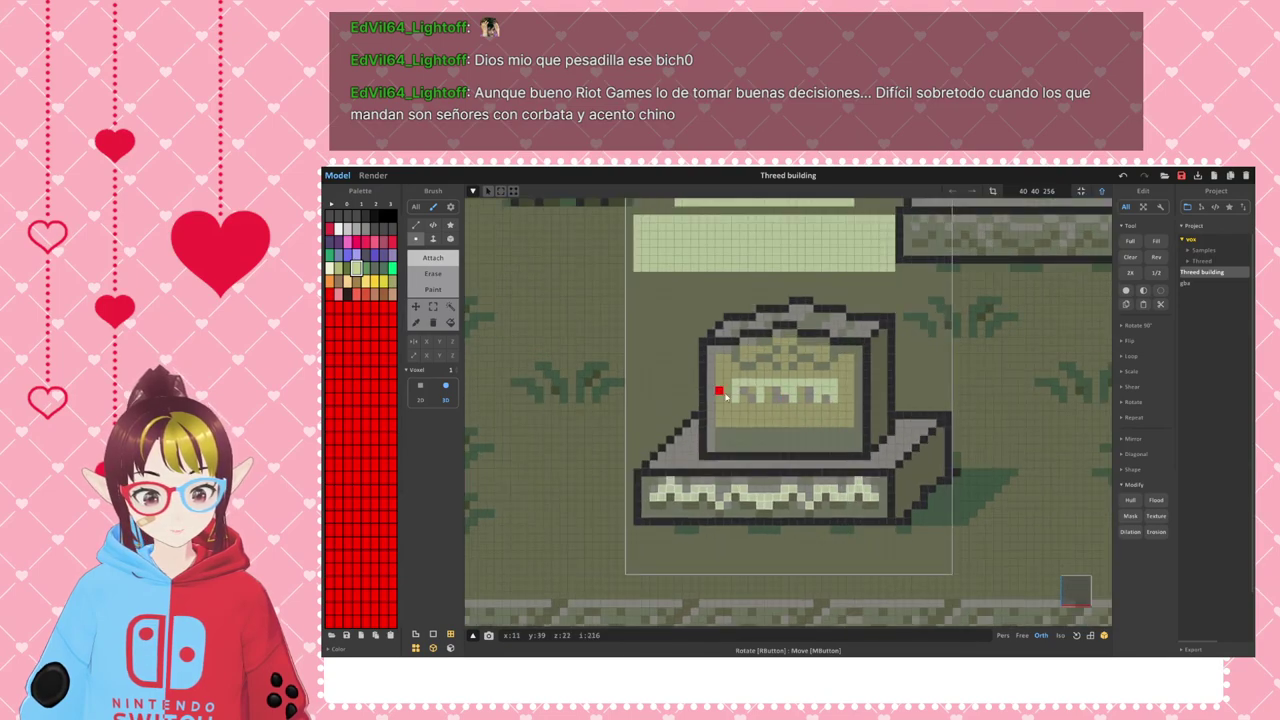
{"action": "scroll", "coordinate": [764, 402], "scroll_direction": "down", "scroll_amount": 1}
{"action": "scroll", "coordinate": [765, 404], "scroll_direction": "down", "scroll_amount": 1}
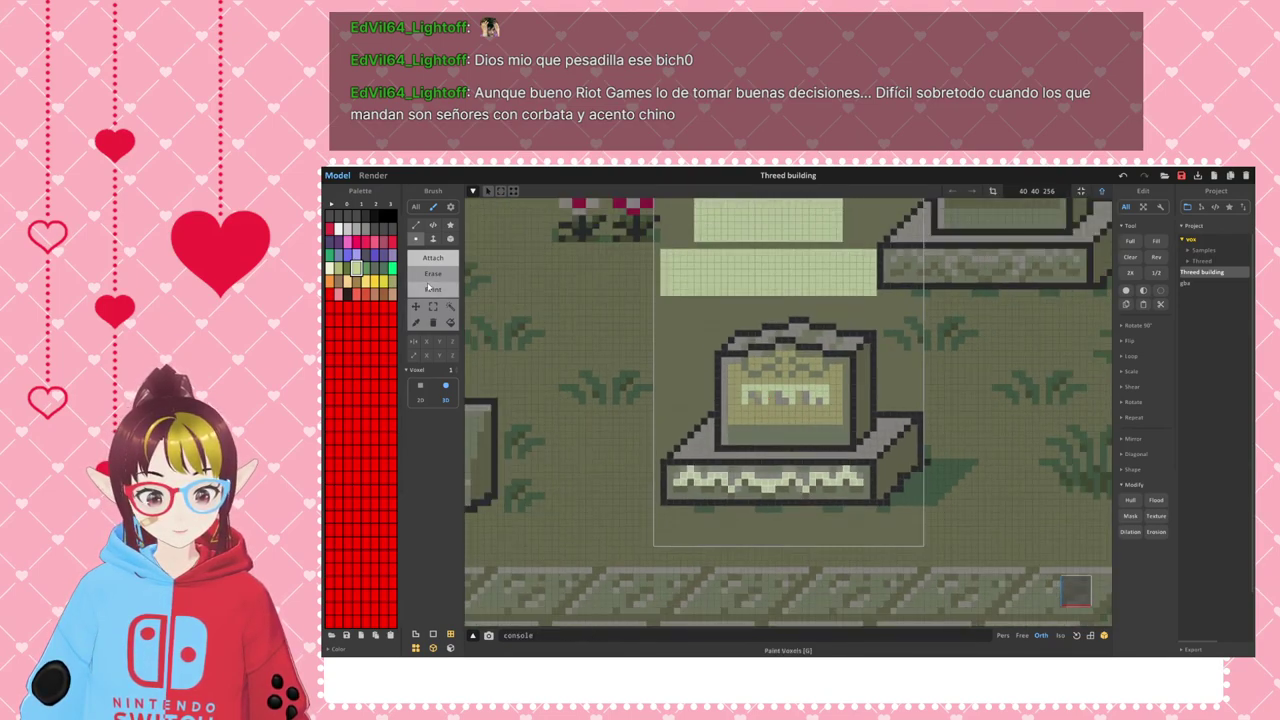
- Select the traced headstone panel and move it forward, well away from the reference plane
{"action": "left_click", "coordinate": [433, 306]}
{"action": "left_click_drag", "start_coordinate": [695, 340], "coordinate": [863, 433]}
{"action": "right_click_drag", "start_coordinate": [1003, 506], "coordinate": [800, 440]}
{"action": "left_click", "coordinate": [416, 306]}
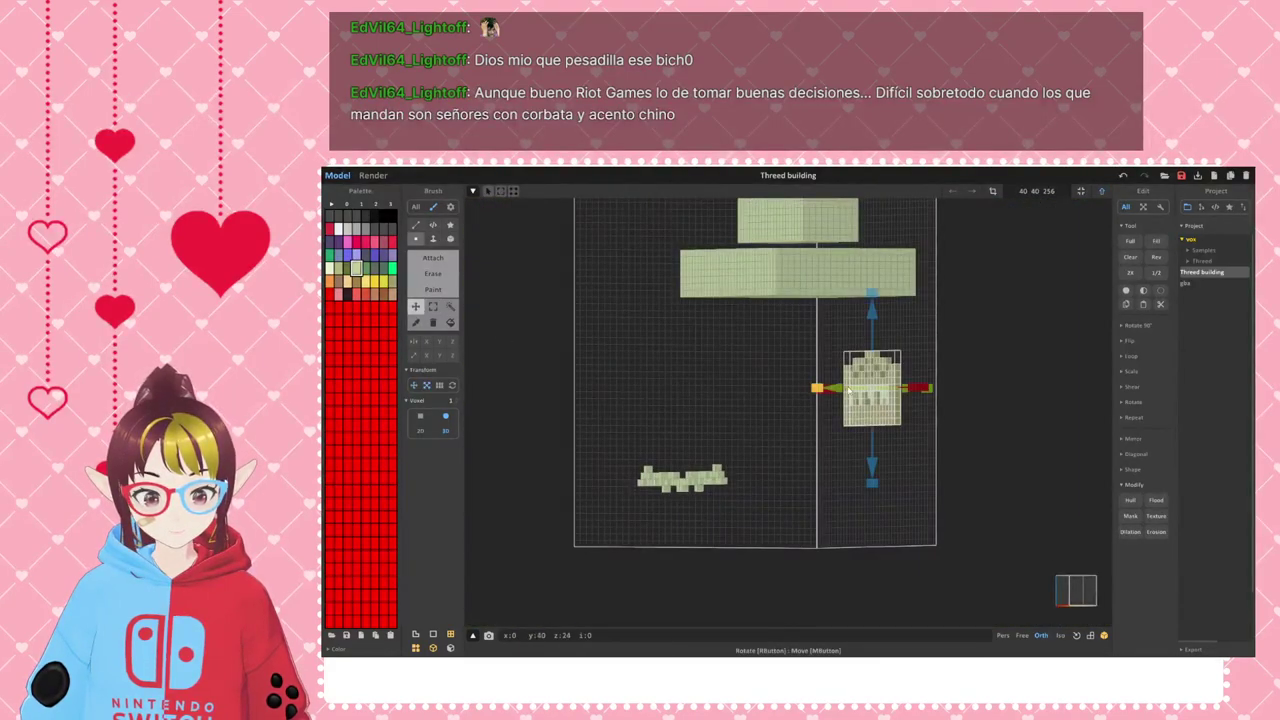
{"action": "left_click_drag", "start_coordinate": [843, 392], "coordinate": [605, 393]}
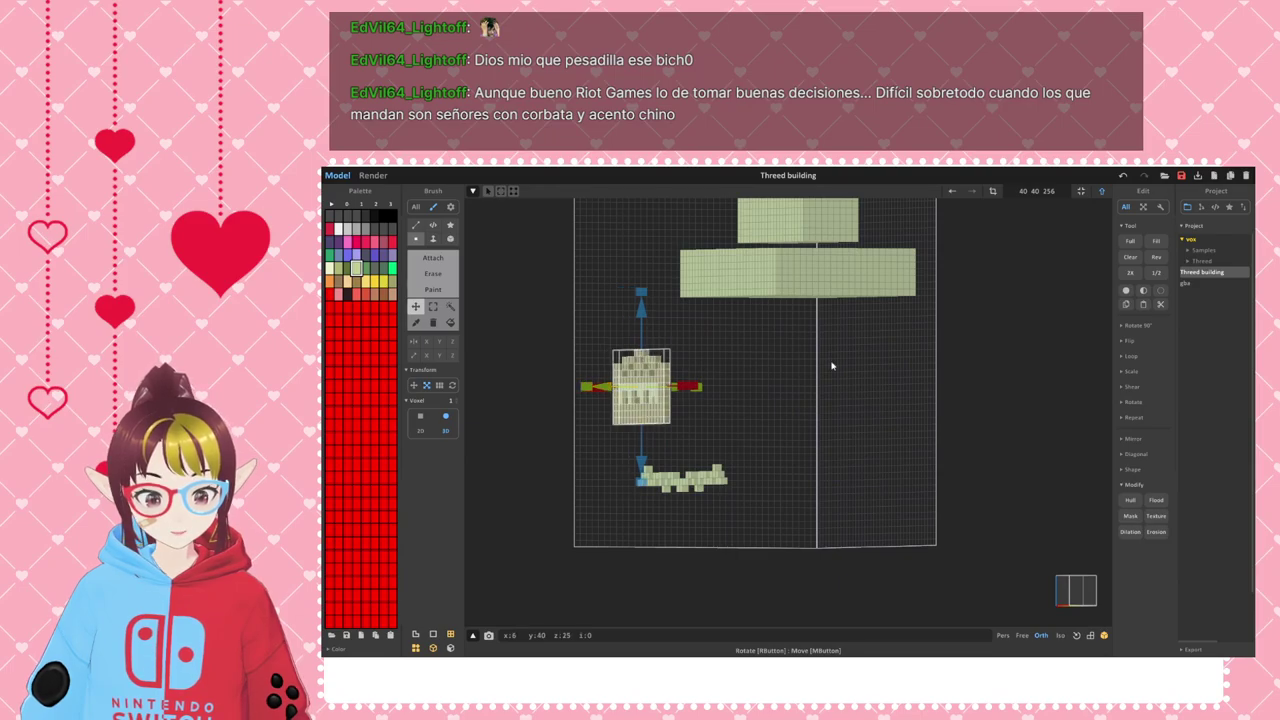
- Select the headstone and base blocks together and lower them until the base covers the reference gravestone's base
{"action": "right_click_drag", "start_coordinate": [724, 347], "coordinate": [838, 399]}
{"action": "scroll", "coordinate": [644, 233], "scroll_direction": "down", "scroll_amount": 1}
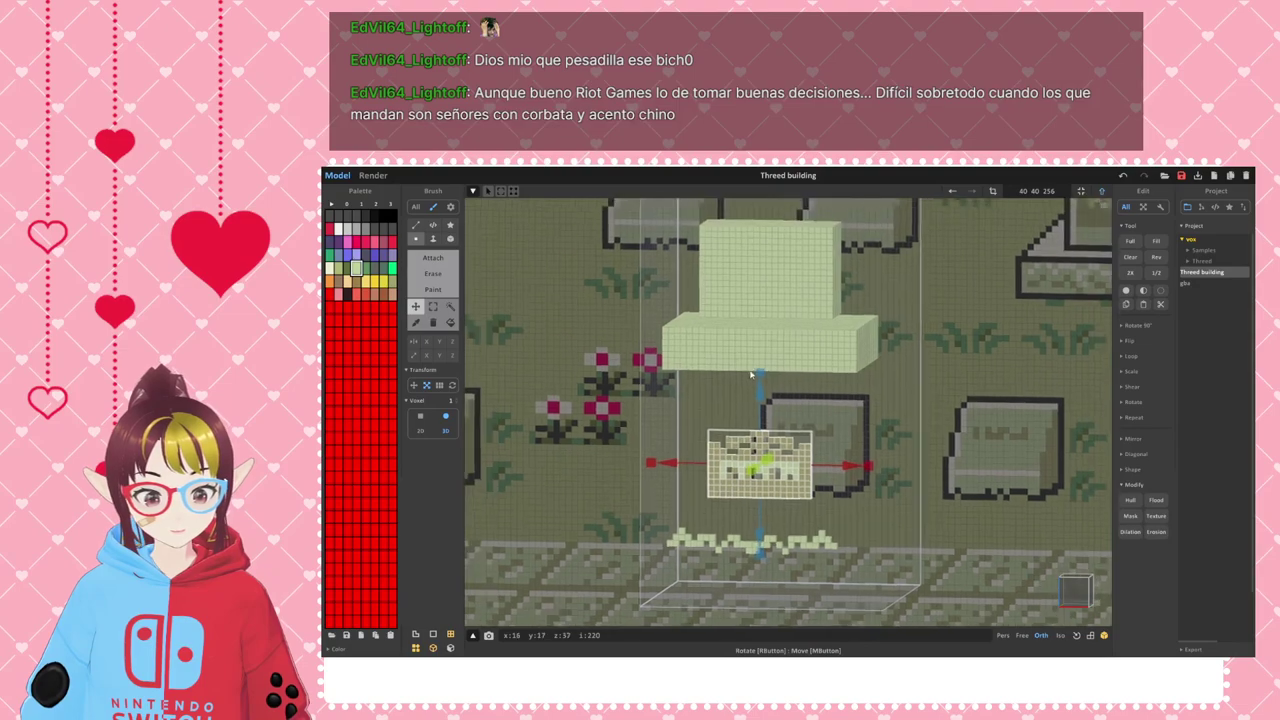
{"action": "middle_click_drag", "start_coordinate": [644, 233], "coordinate": [674, 281]}
{"action": "left_click", "coordinate": [433, 306]}
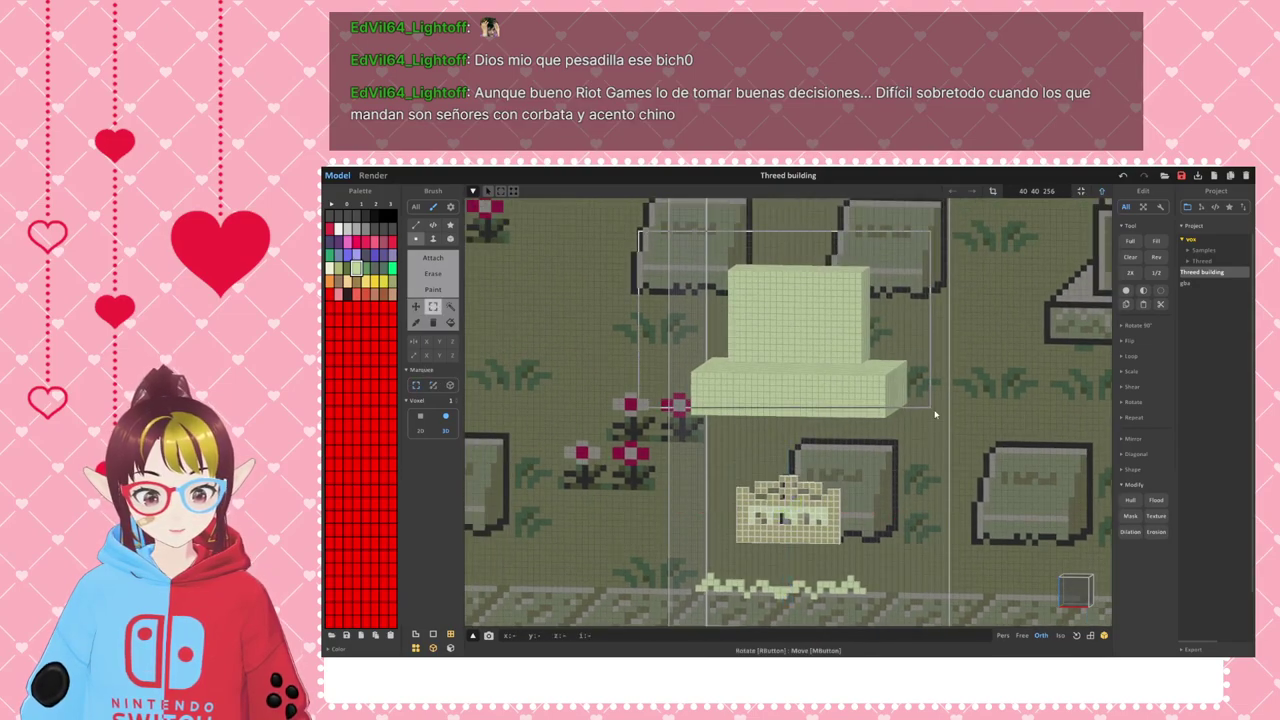
{"action": "left_click", "coordinate": [1076, 592]}
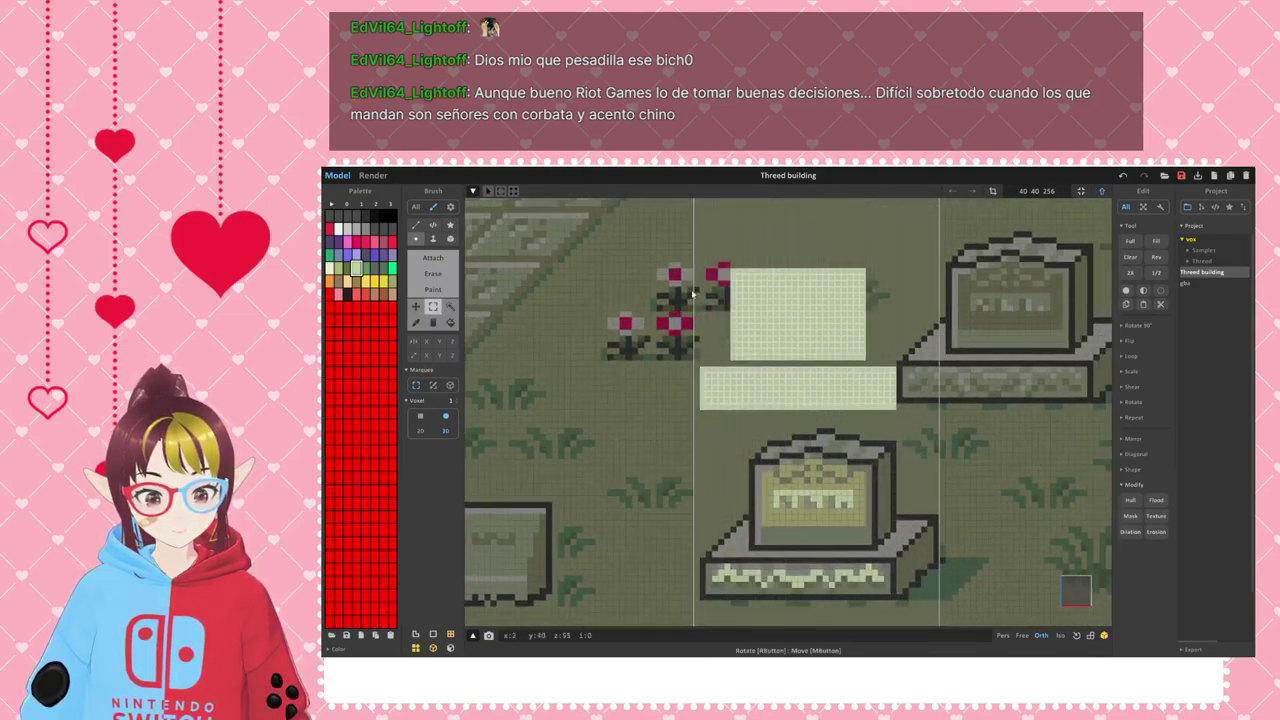
{"action": "left_click", "coordinate": [416, 306]}
{"action": "left_click_drag", "start_coordinate": [798, 240], "coordinate": [846, 415]}
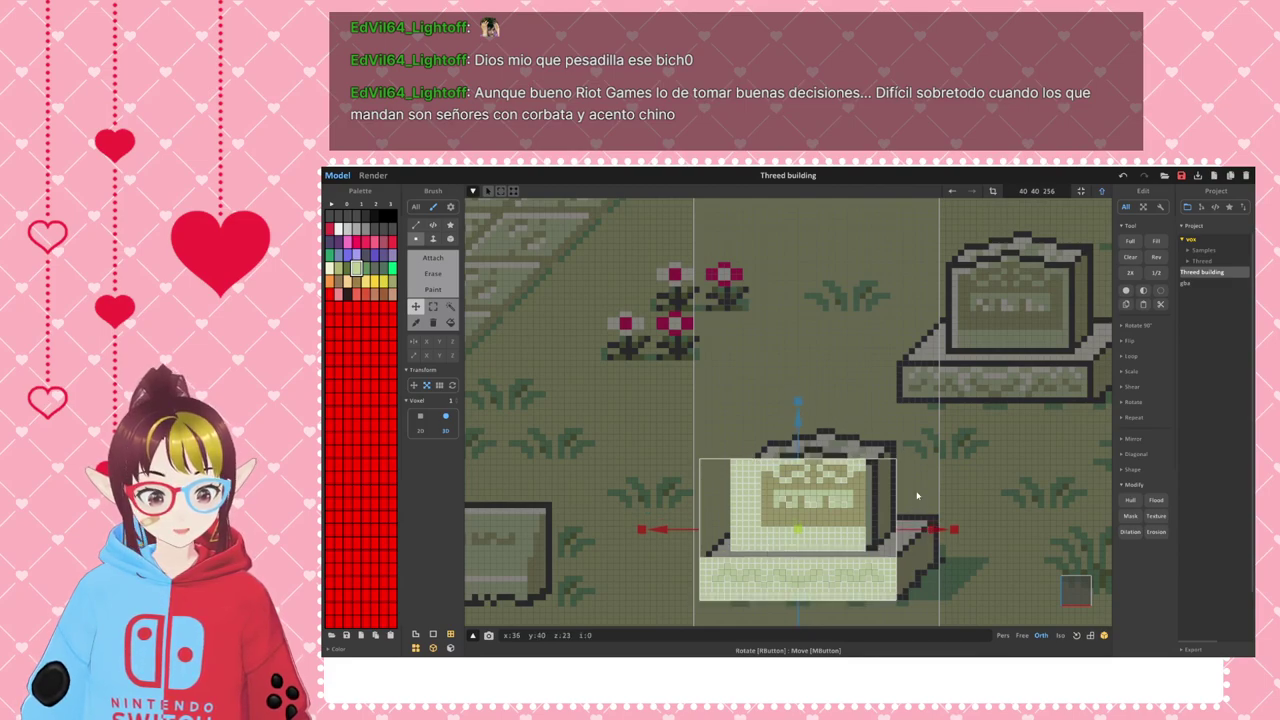
- Select only the headstone block and lower it to rest on the base block
{"action": "middle_click_drag", "start_coordinate": [997, 457], "coordinate": [994, 354]}
{"action": "scroll", "coordinate": [844, 402], "scroll_direction": "up", "scroll_amount": 2}
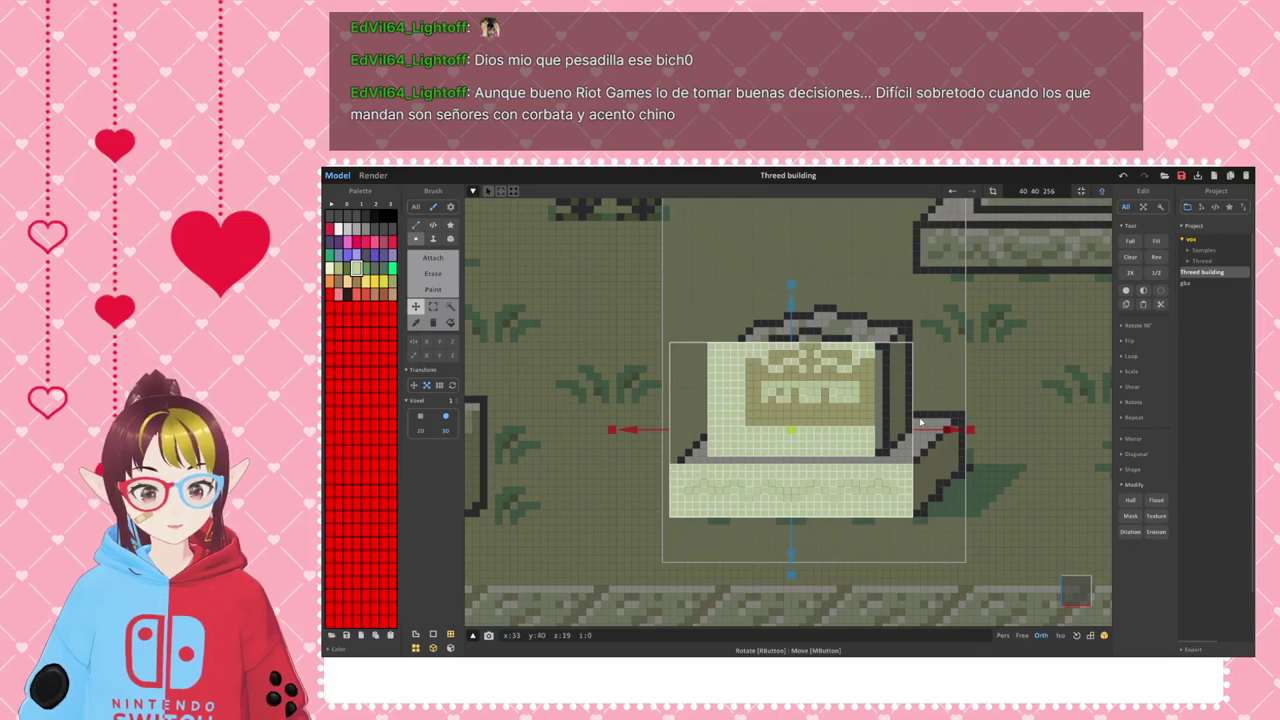
{"action": "right_click_drag", "start_coordinate": [1040, 455], "coordinate": [901, 439]}
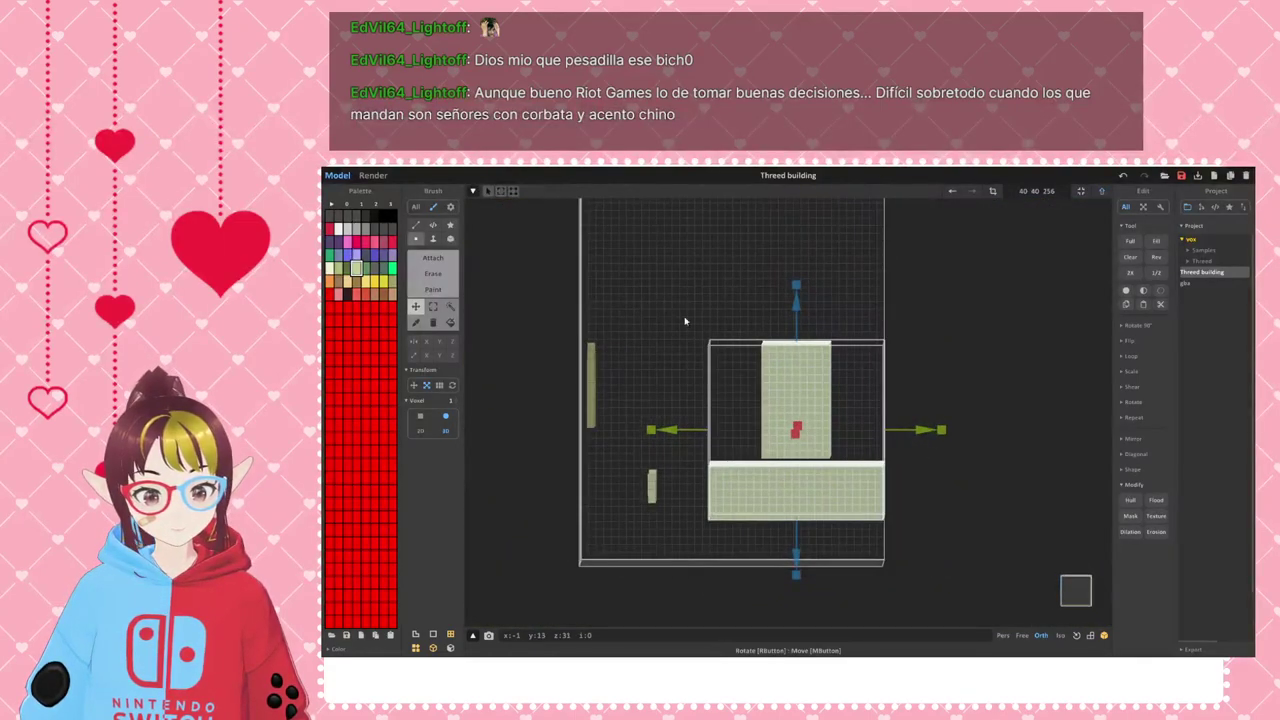
{"action": "left_click", "coordinate": [433, 306]}
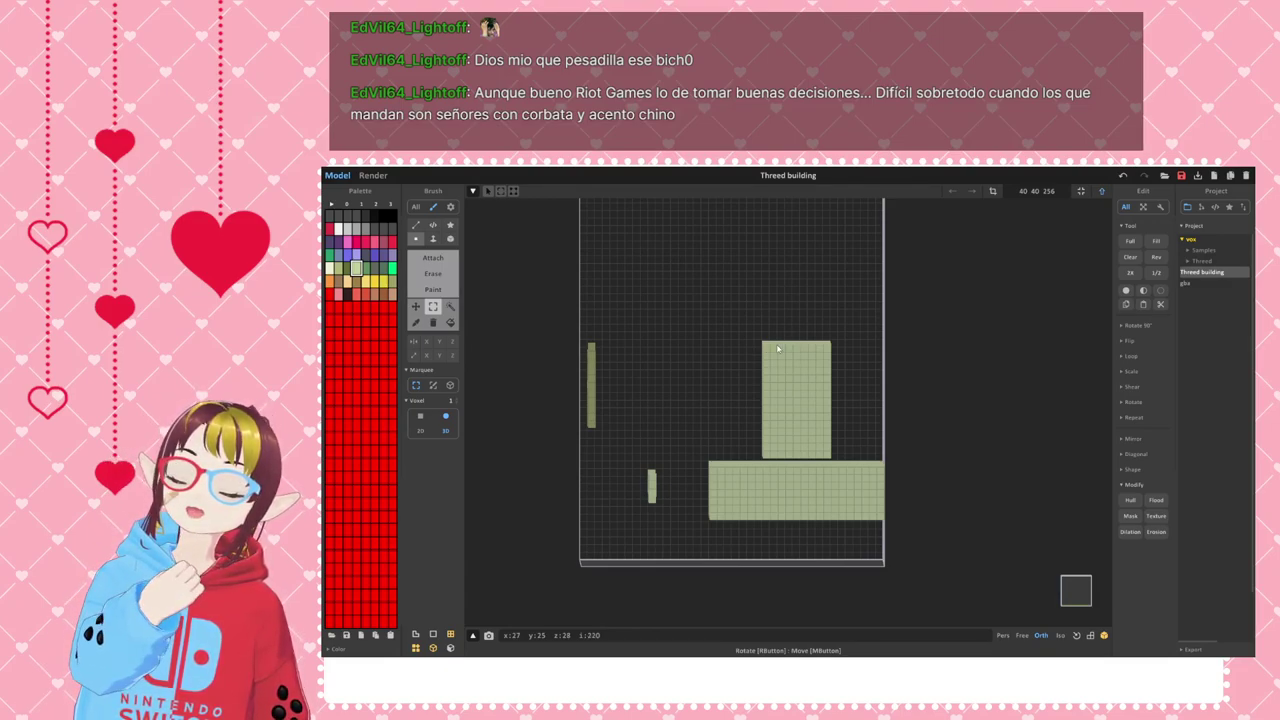
{"action": "left_click_drag", "start_coordinate": [738, 318], "coordinate": [841, 461]}
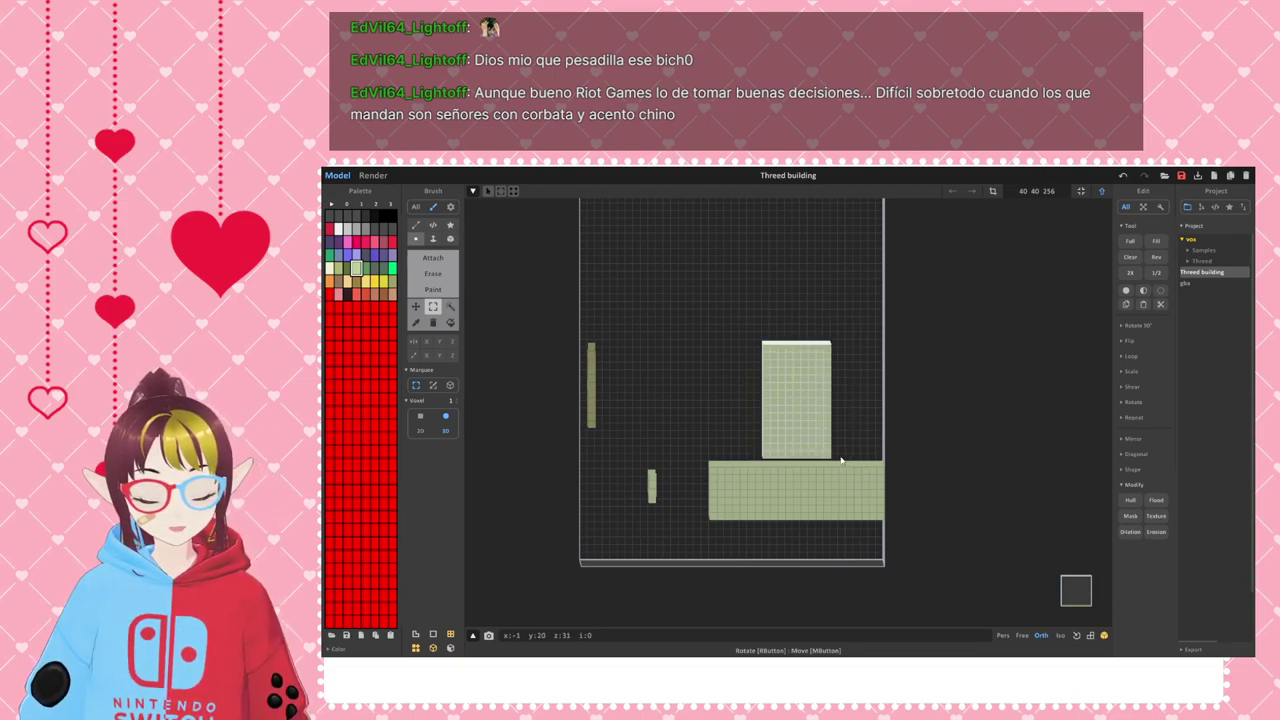
{"action": "left_click", "coordinate": [416, 306]}
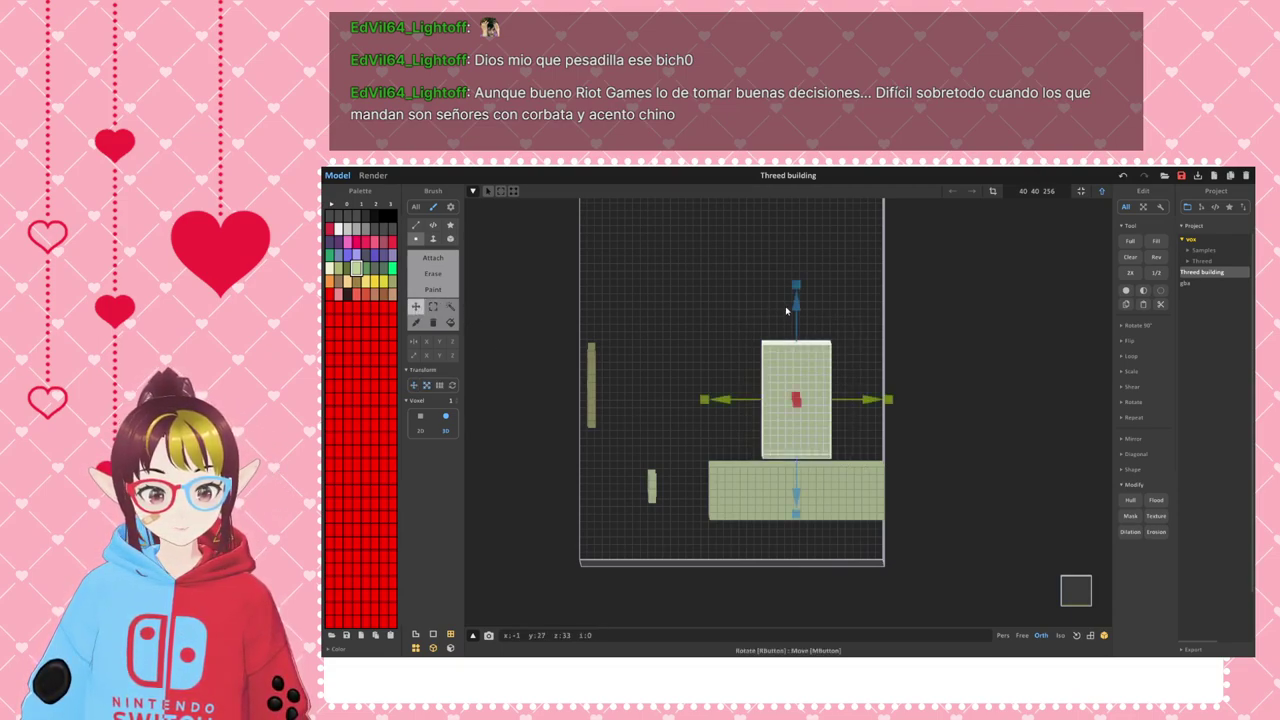
{"action": "left_click_drag", "start_coordinate": [796, 312], "coordinate": [796, 320]}
{"action": "right_click_drag", "start_coordinate": [761, 482], "coordinate": [880, 510]}
{"action": "left_click", "coordinate": [1075, 593]}
{"action": "right_click_drag", "start_coordinate": [1008, 581], "coordinate": [597, 325]}
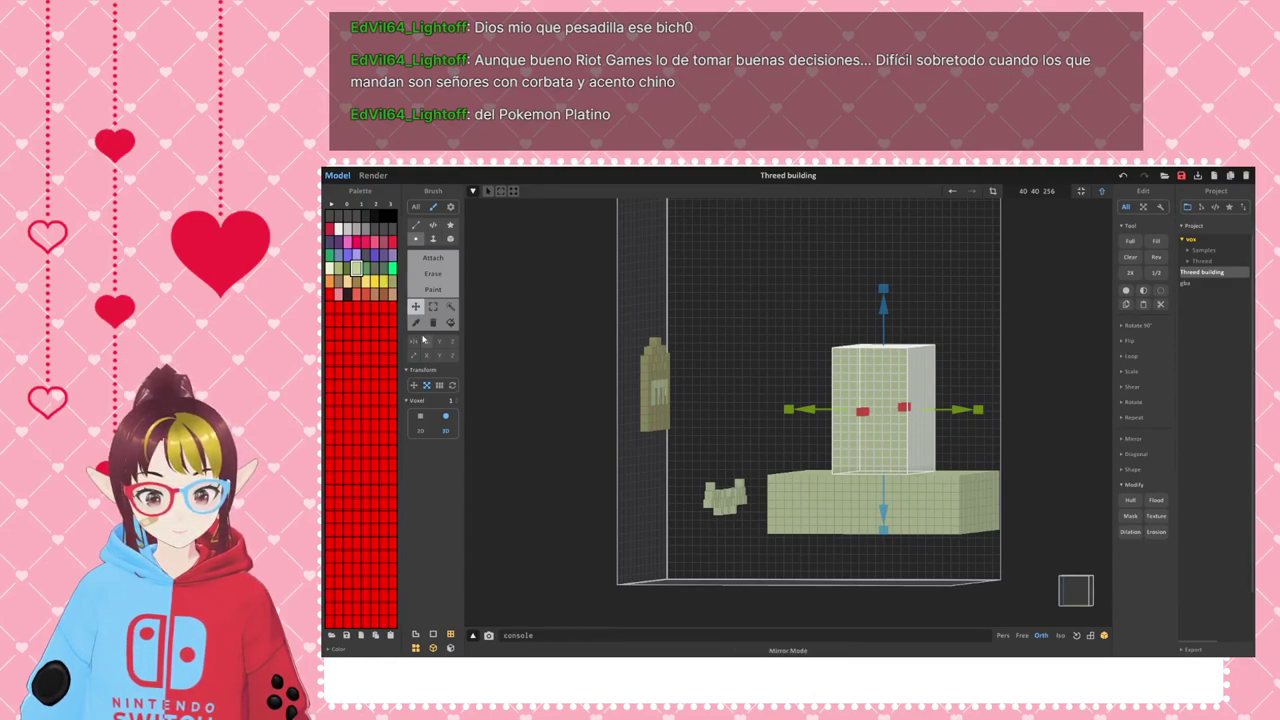
{"action": "key", "text": "s"}
{"action": "left_click_drag", "start_coordinate": [607, 295], "coordinate": [687, 445]}
{"action": "left_click", "coordinate": [1074, 604]}
{"action": "right_click_drag", "start_coordinate": [822, 555], "coordinate": [868, 563]}
{"action": "scroll", "coordinate": [800, 480], "scroll_direction": "up", "scroll_amount": 6}
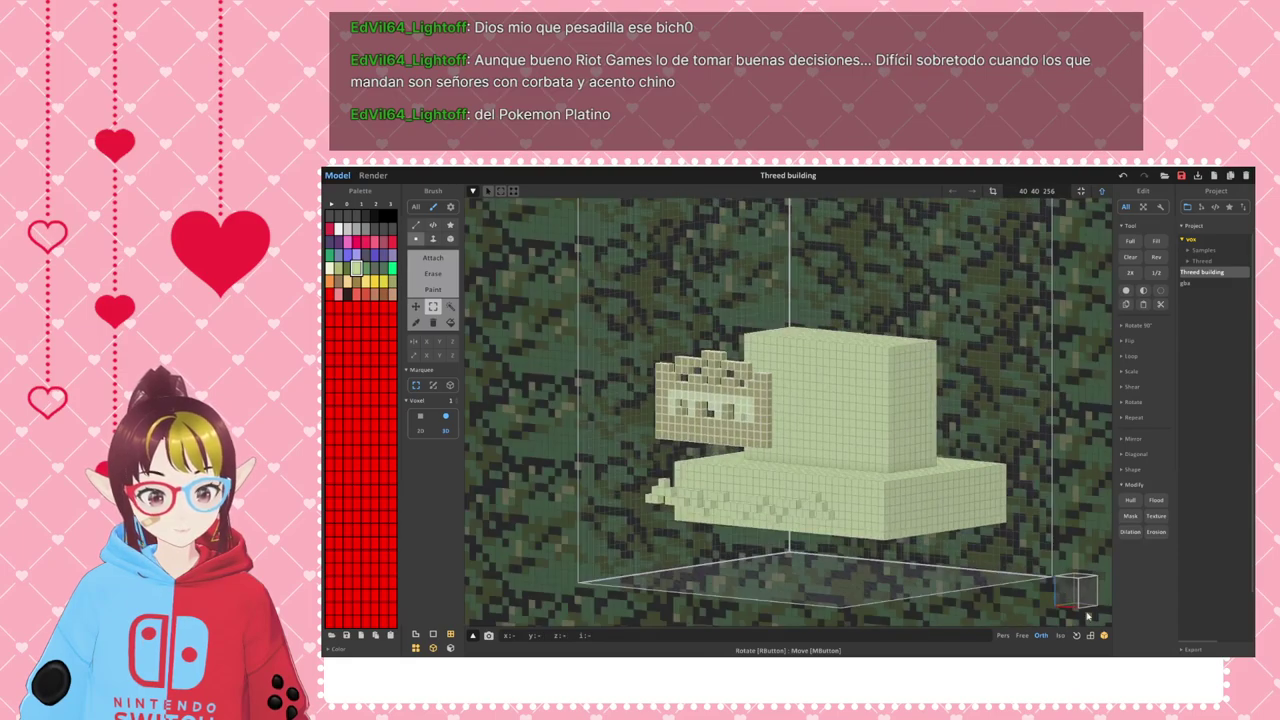
{"action": "key", "text": "m"}
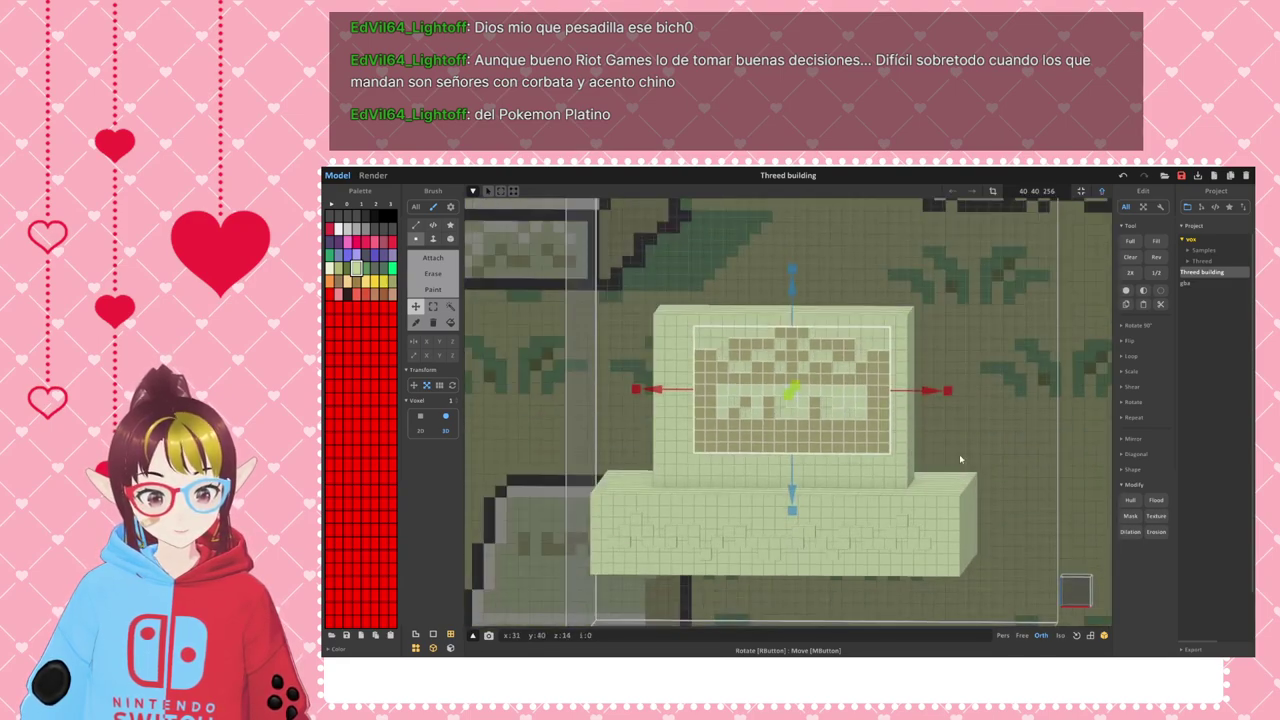
{"action": "key", "text": "ctrl+z"}
- Select the traced headstone panel and lower it about three voxels in front of the headstone block
{"action": "right_click_drag", "start_coordinate": [959, 394], "coordinate": [760, 391]}
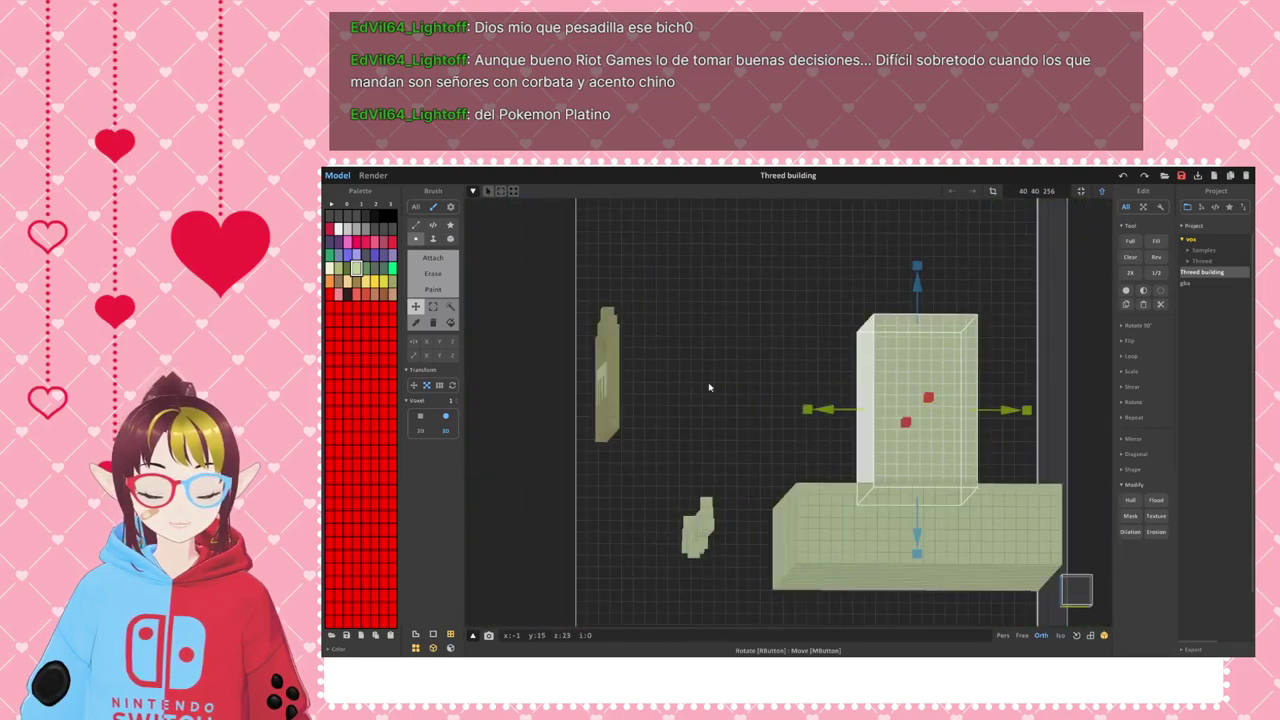
{"action": "left_click", "coordinate": [433, 306]}
{"action": "left_click_drag", "start_coordinate": [567, 287], "coordinate": [641, 449]}
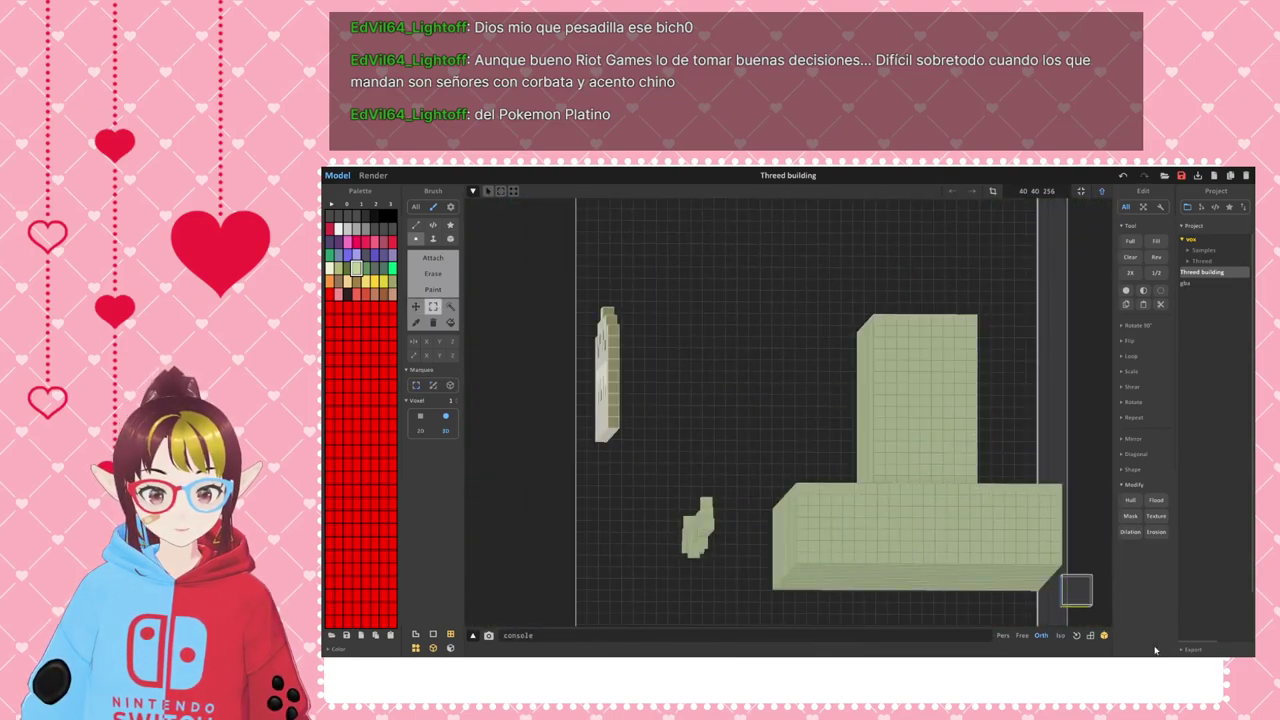
{"action": "right_click_drag", "start_coordinate": [980, 560], "coordinate": [1108, 613]}
{"action": "left_click", "coordinate": [1063, 598]}
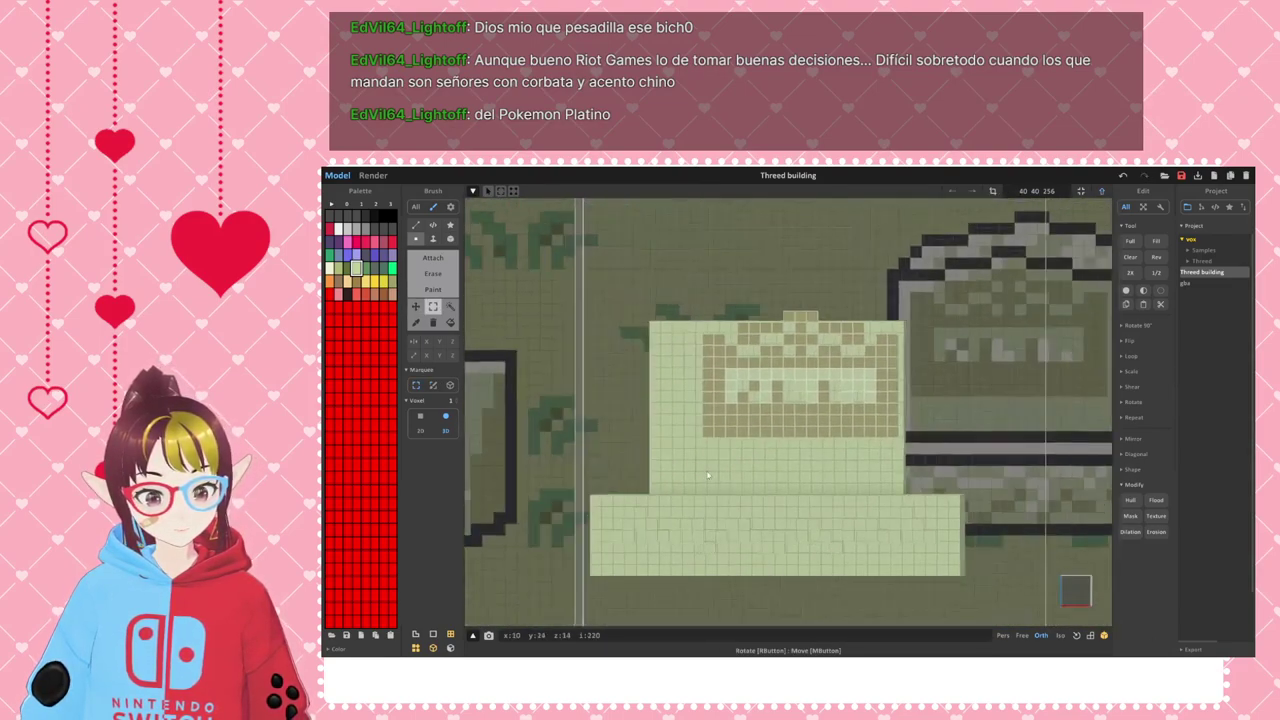
{"action": "left_click", "coordinate": [416, 306]}
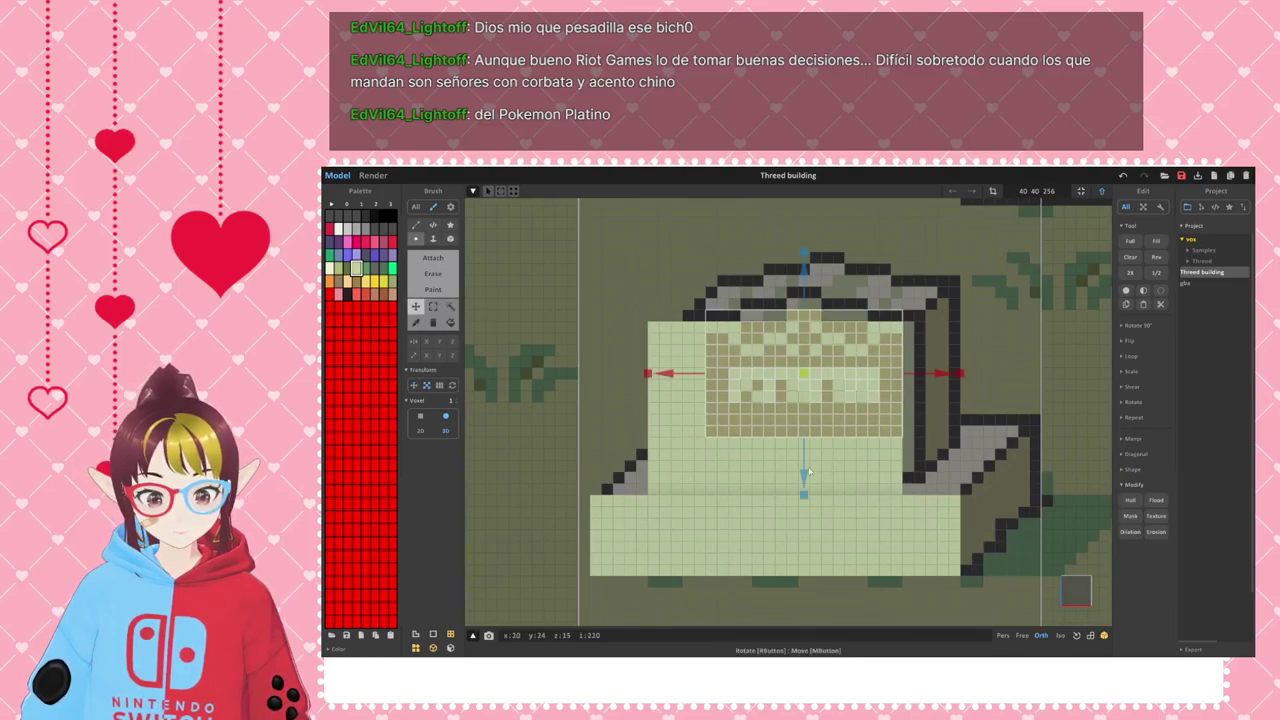
{"action": "left_click_drag", "start_coordinate": [805, 480], "coordinate": [805, 513]}
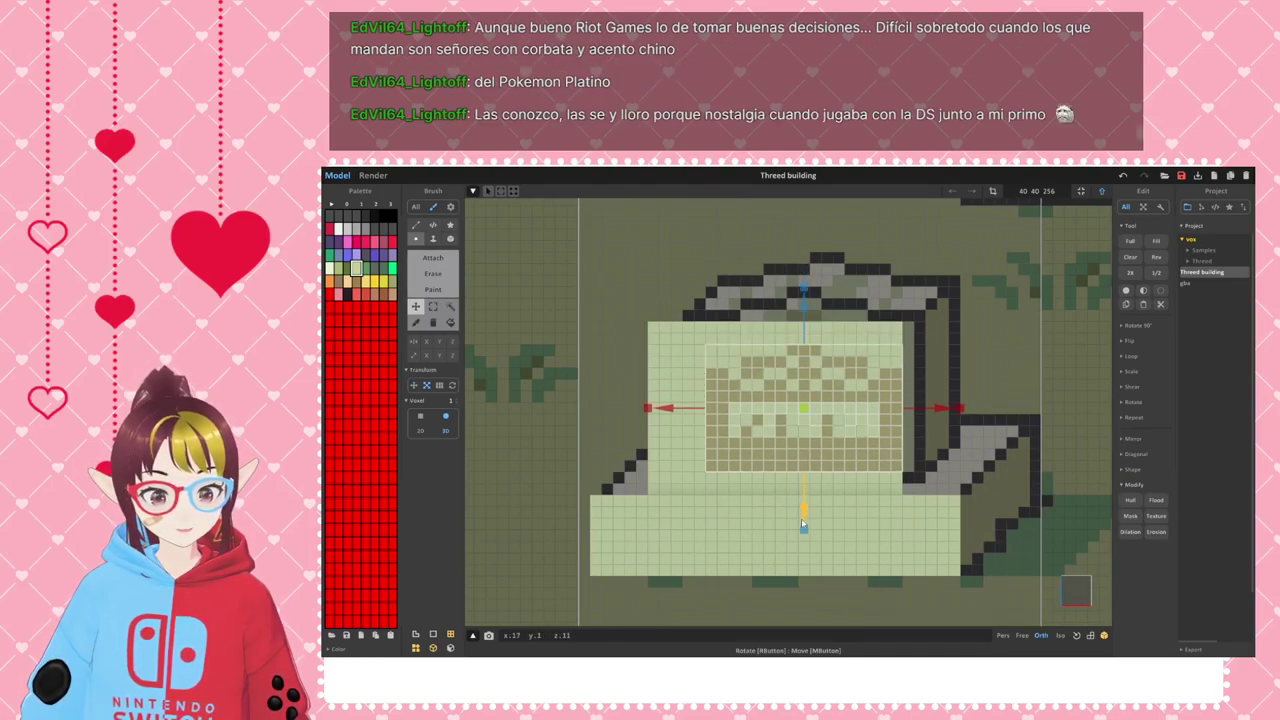
- Move the traced panel about three voxels left on the headstone front and widen it by one voxel to centre it
{"action": "left_click_drag", "start_coordinate": [941, 412], "coordinate": [909, 420]}
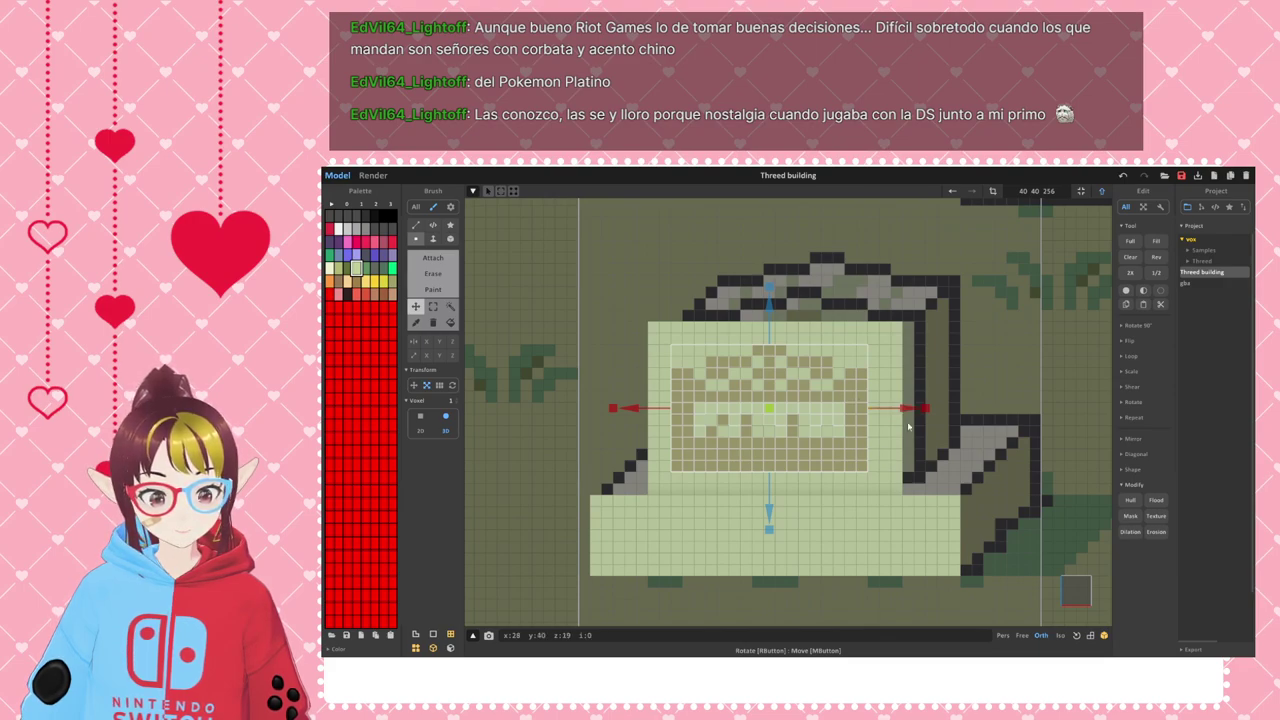
{"action": "mouse_move", "coordinate": [926, 409]}
{"action": "left_mouse_down"}
{"action": "mouse_move", "coordinate": [943, 410]}
{"action": "mouse_move", "coordinate": [921, 411]}
{"action": "left_mouse_up"}
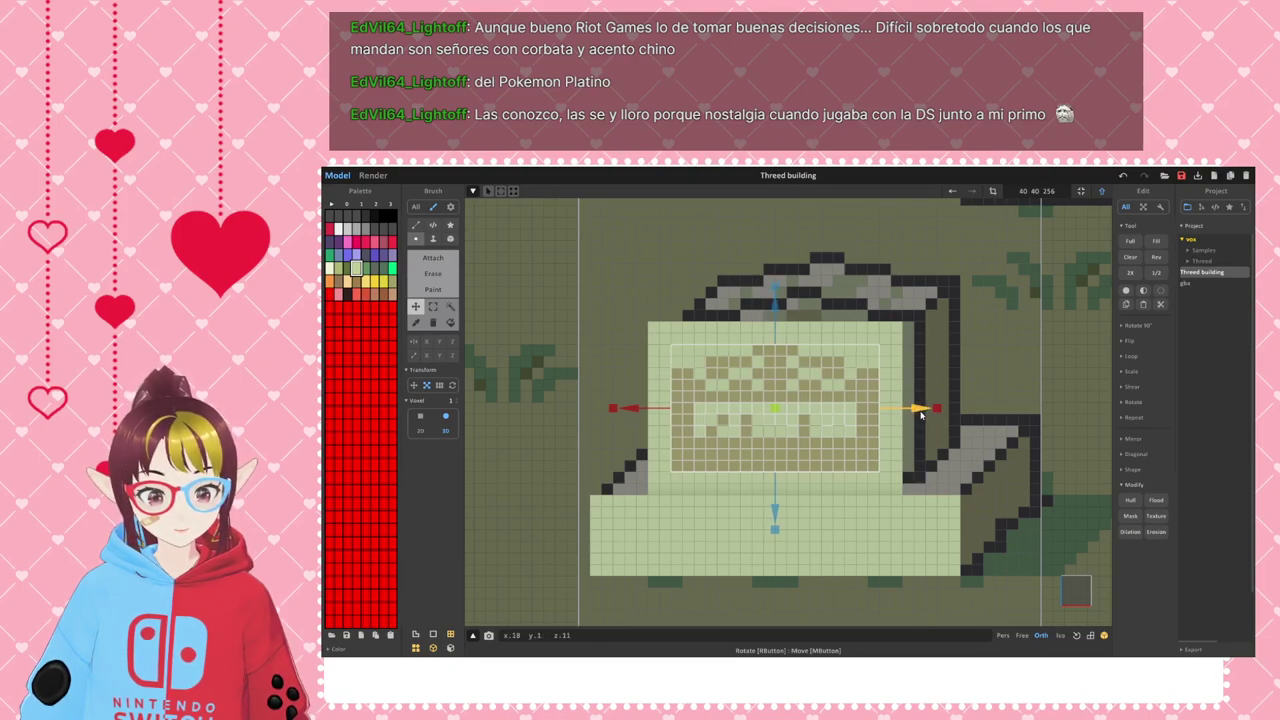
{"action": "left_click_drag", "start_coordinate": [776, 516], "coordinate": [776, 528]}
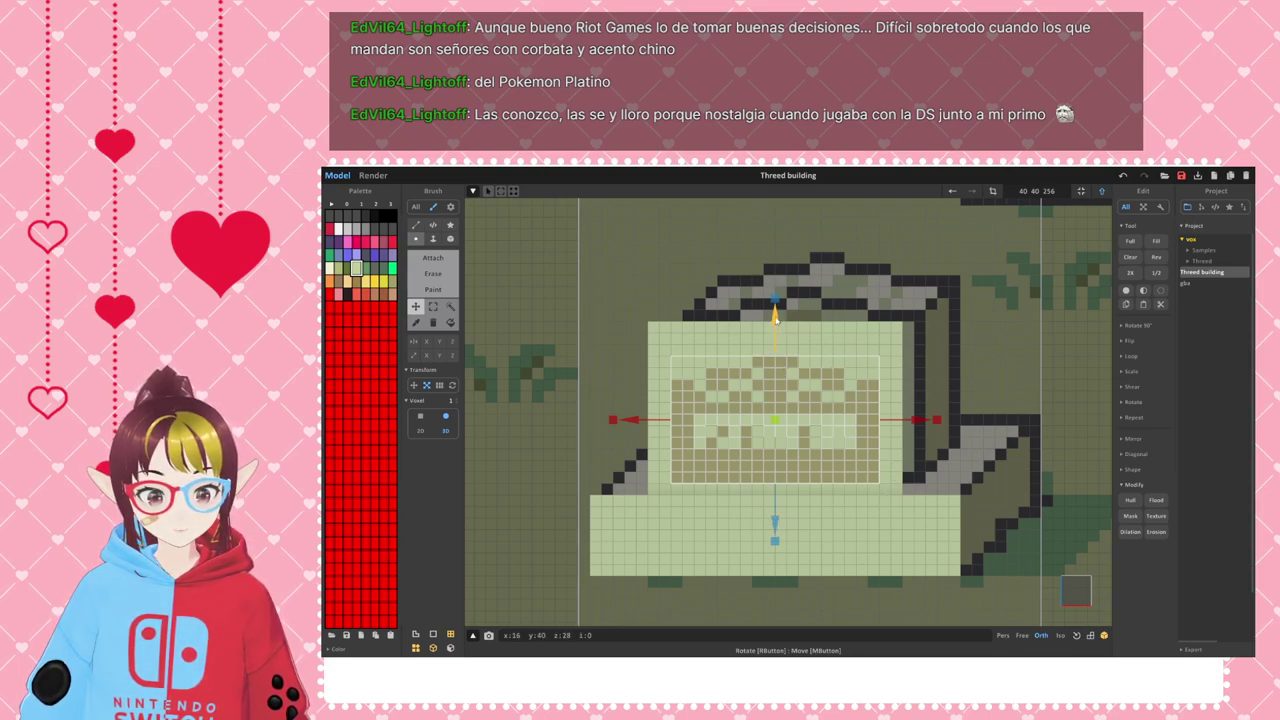
{"action": "left_click_drag", "start_coordinate": [775, 318], "coordinate": [775, 302]}
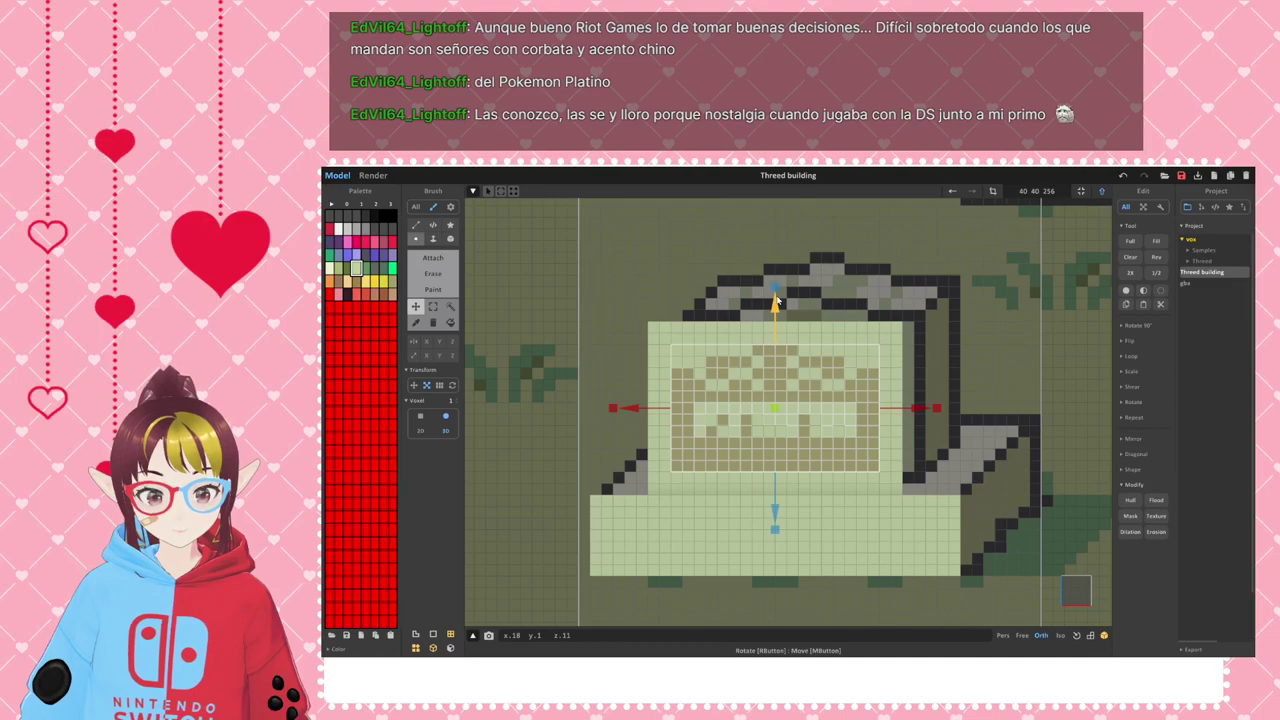
- Move the traced panel back from the reference side until it sits embedded in the headstone block's front face
{"action": "right_click_drag", "start_coordinate": [830, 458], "coordinate": [737, 466]}
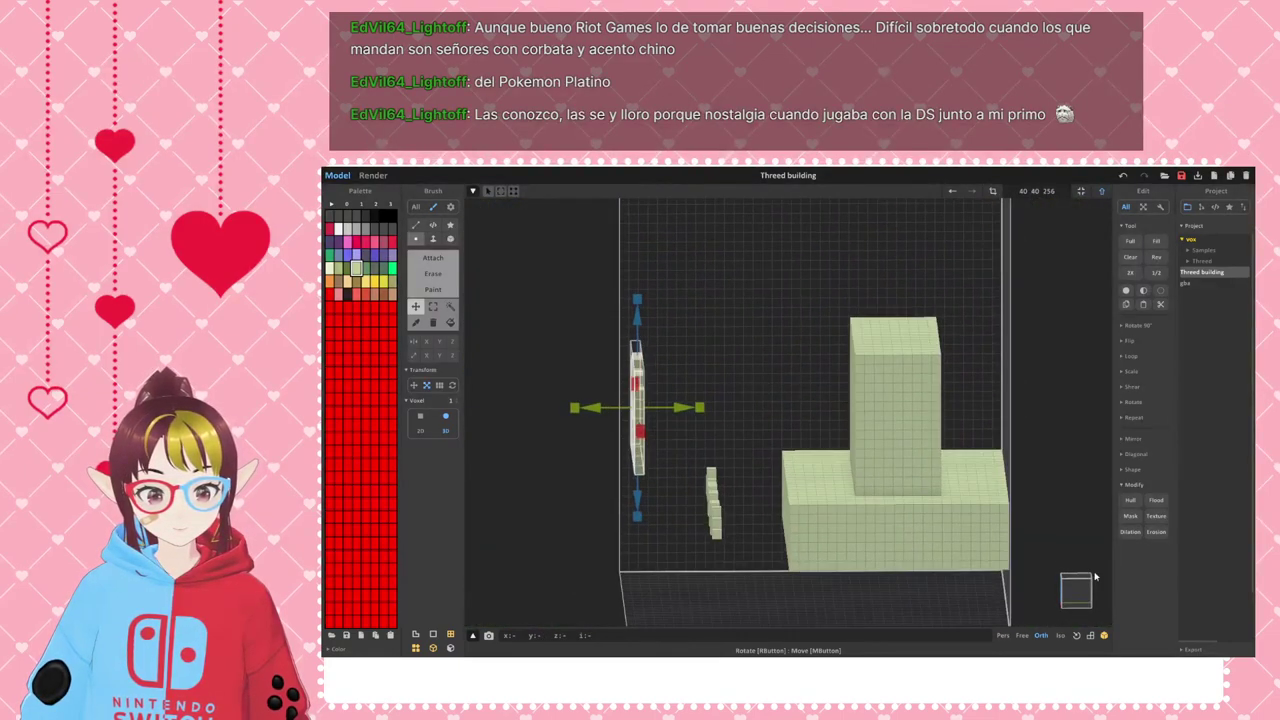
{"action": "left_click", "coordinate": [1074, 594]}
{"action": "left_click_drag", "start_coordinate": [695, 423], "coordinate": [909, 423]}
{"action": "right_click_drag", "start_coordinate": [691, 428], "coordinate": [802, 443]}
{"action": "scroll", "coordinate": [663, 426], "scroll_direction": "up", "scroll_amount": 3}
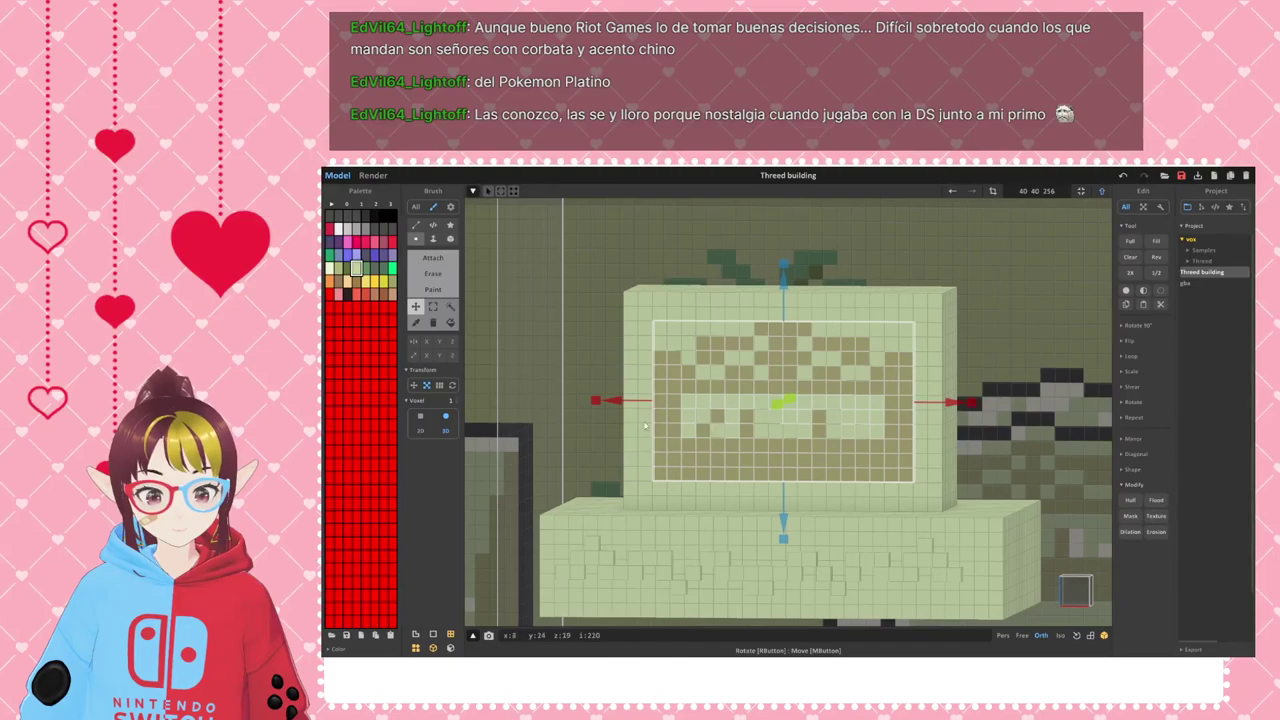
{"action": "right_click_drag", "start_coordinate": [872, 425], "coordinate": [834, 405]}
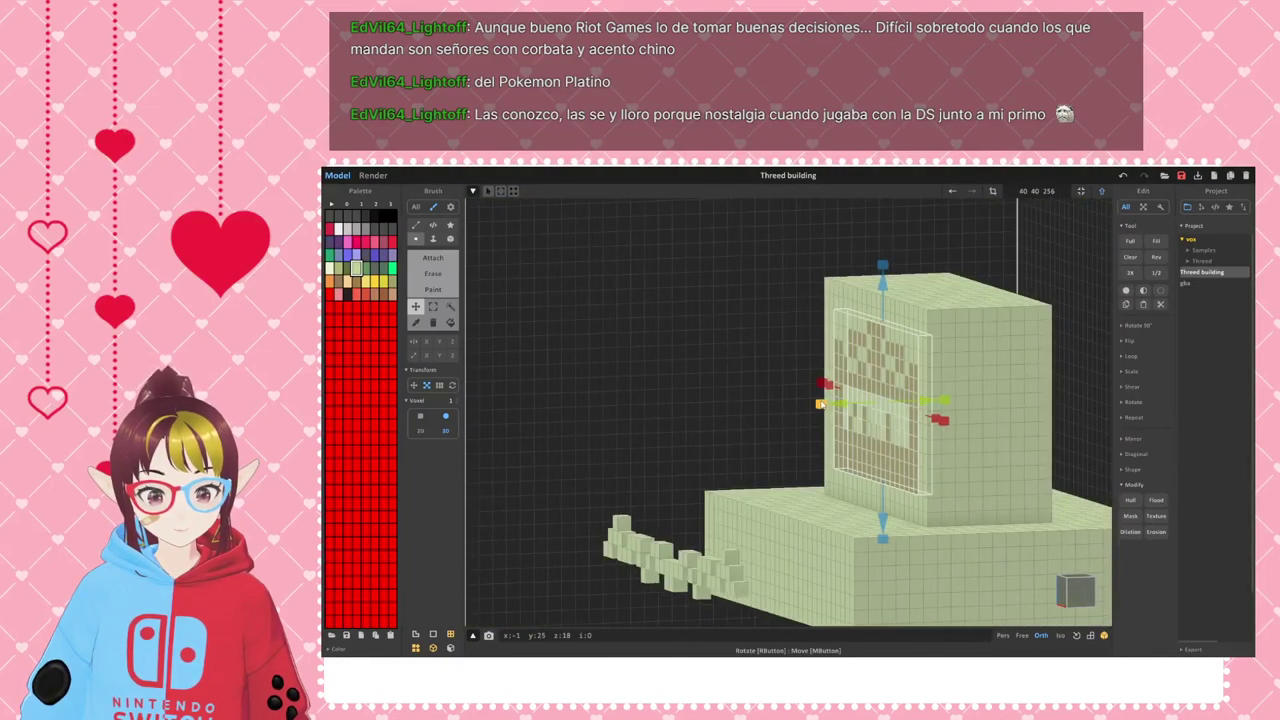
- Bring the panel one voxel forward, then push only its brown voxels back into the headstone, leaving the lettering band raised
{"action": "mouse_move", "coordinate": [834, 405]}
{"action": "left_mouse_down"}
{"action": "mouse_move", "coordinate": [794, 414]}
{"action": "mouse_move", "coordinate": [834, 410]}
{"action": "mouse_move", "coordinate": [820, 414]}
{"action": "left_mouse_up"}
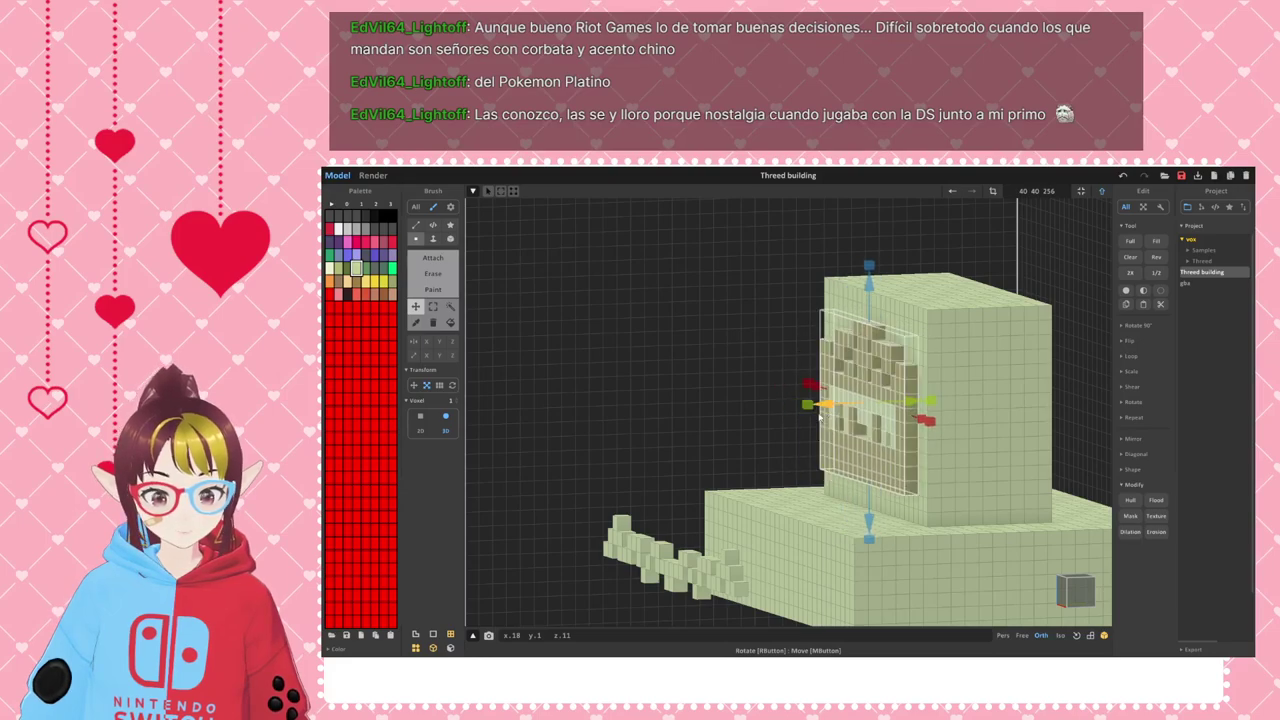
{"action": "right_click_drag", "start_coordinate": [714, 455], "coordinate": [752, 458]}
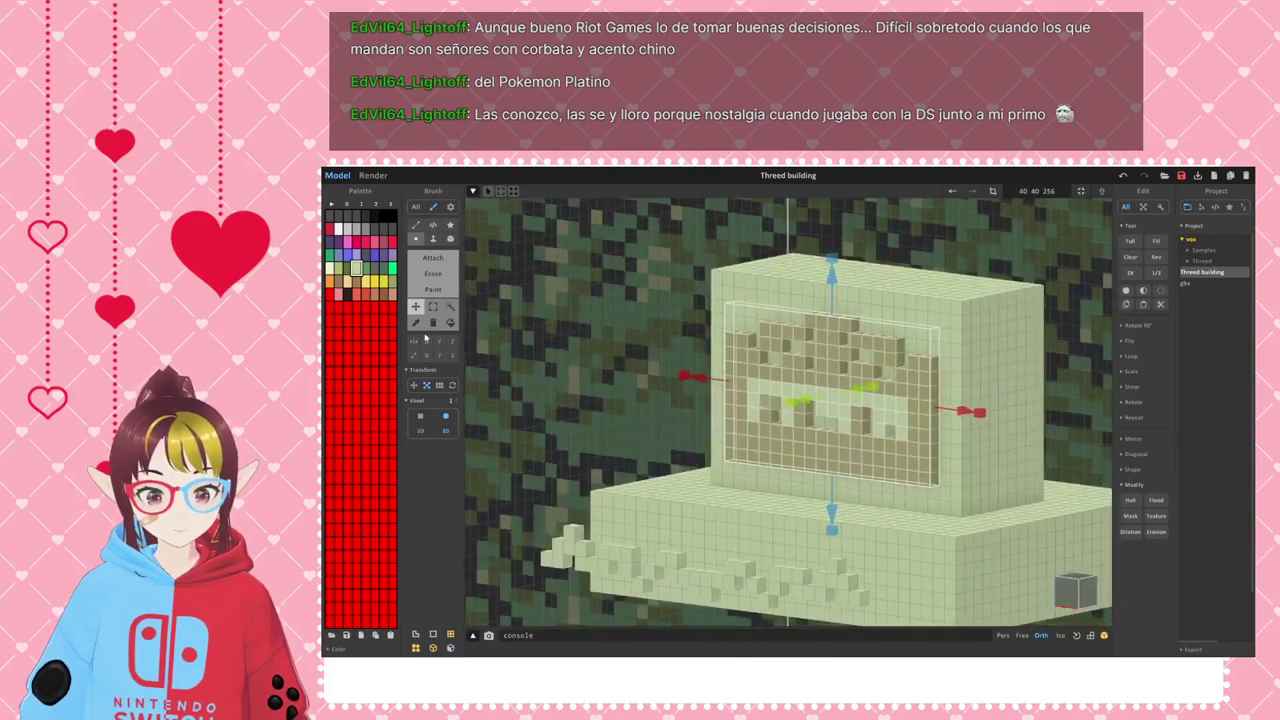
{"action": "left_click", "coordinate": [451, 307]}
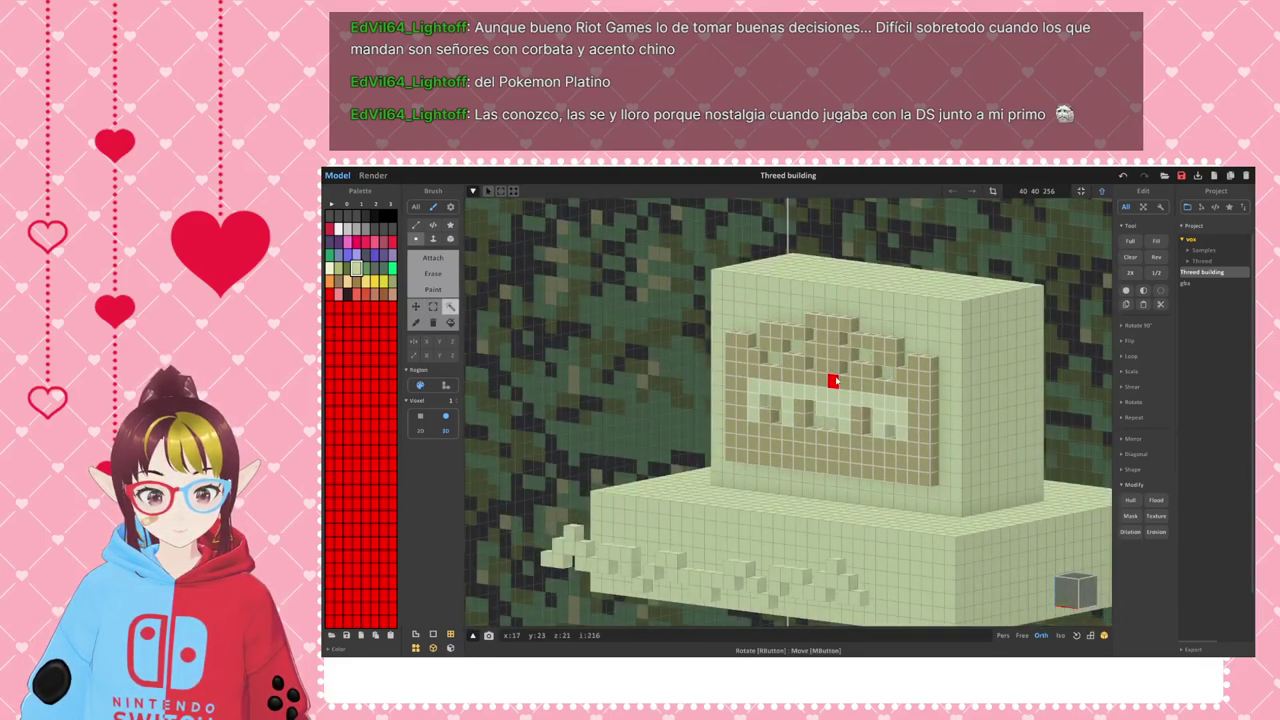
{"action": "right_click_drag", "start_coordinate": [851, 378], "coordinate": [760, 392]}
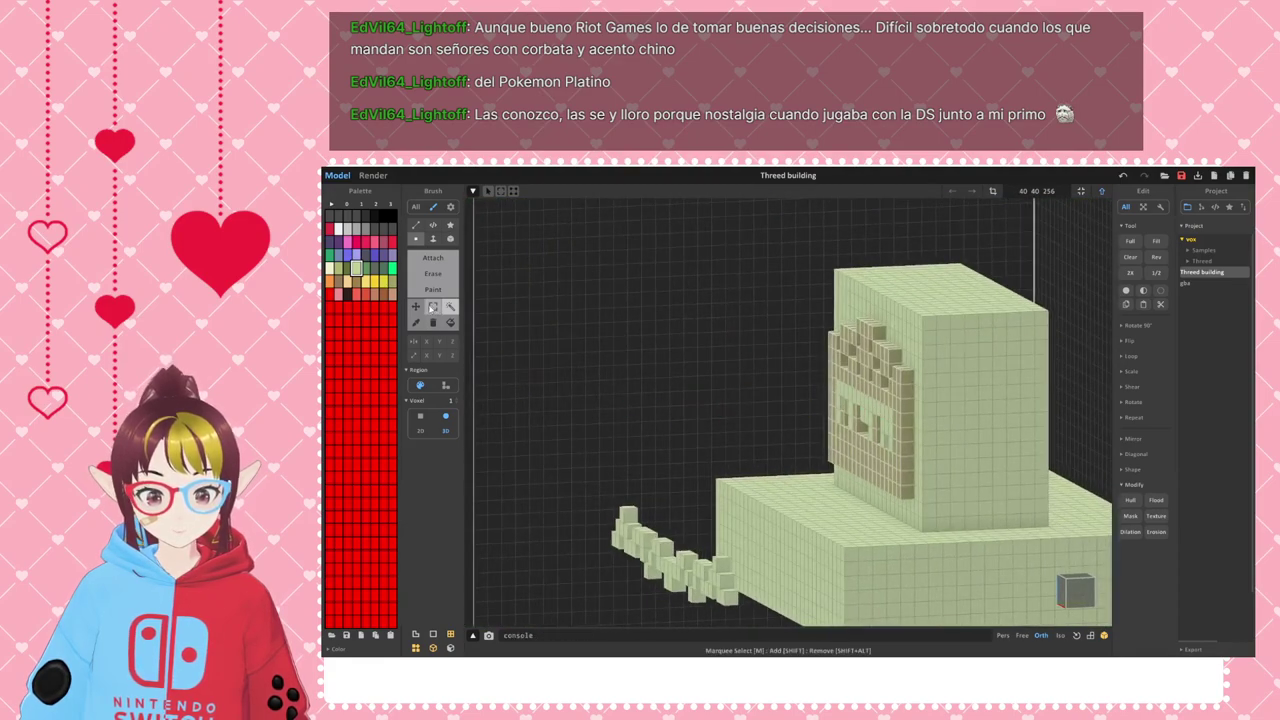
{"action": "left_click", "coordinate": [416, 307]}
{"action": "left_click_drag", "start_coordinate": [826, 403], "coordinate": [839, 407]}
{"action": "right_click_drag", "start_coordinate": [697, 435], "coordinate": [840, 436]}
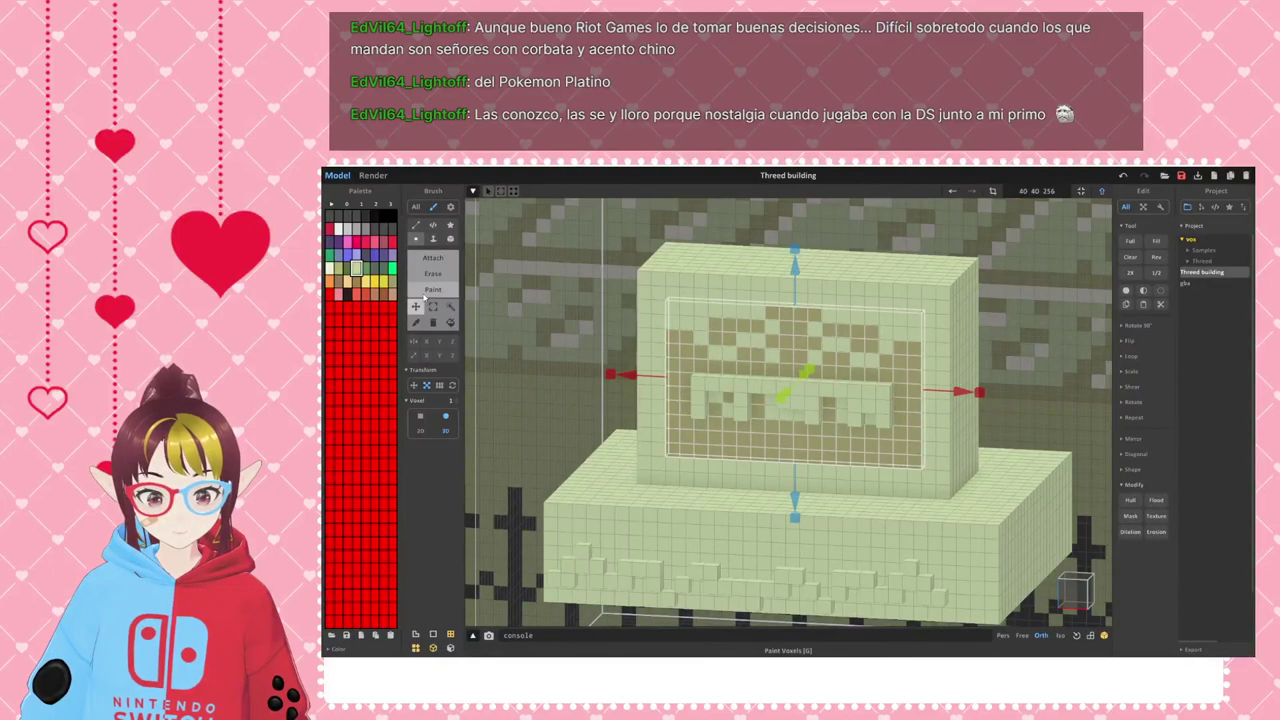
{"action": "left_click", "coordinate": [433, 238]}
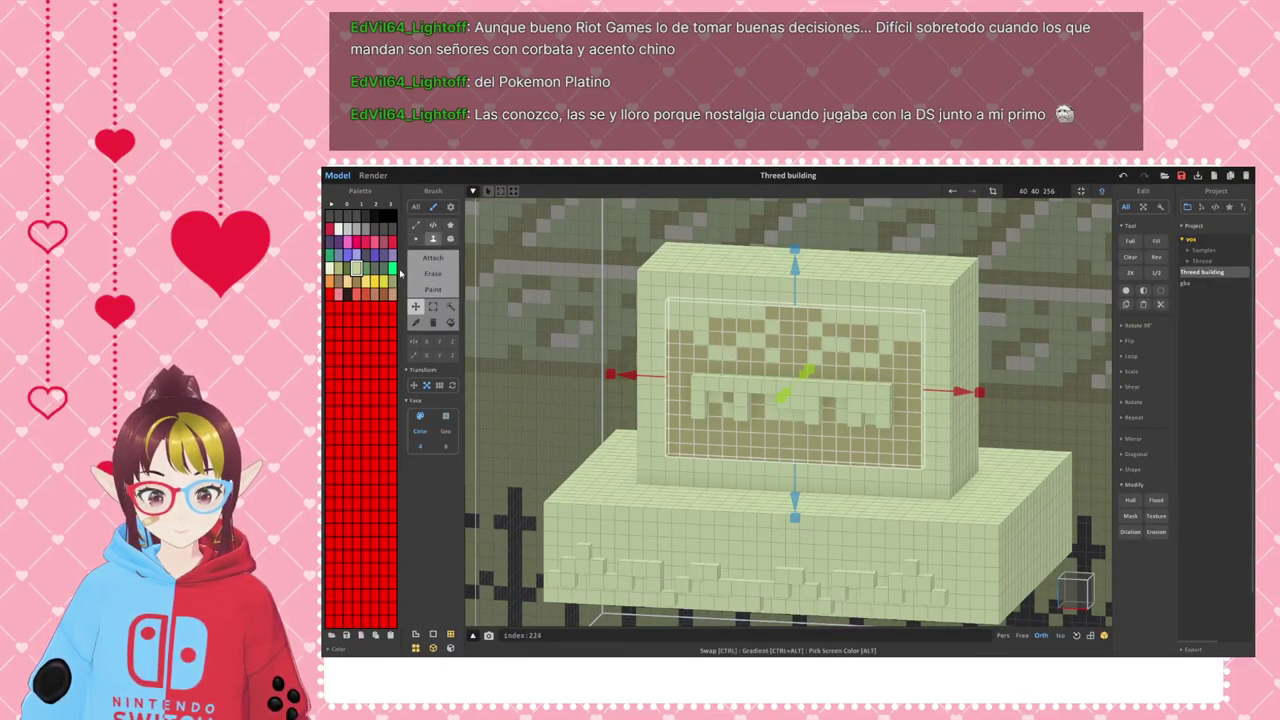
{"action": "left_click", "coordinate": [416, 238]}
{"action": "key", "text": "ctrl+z"}
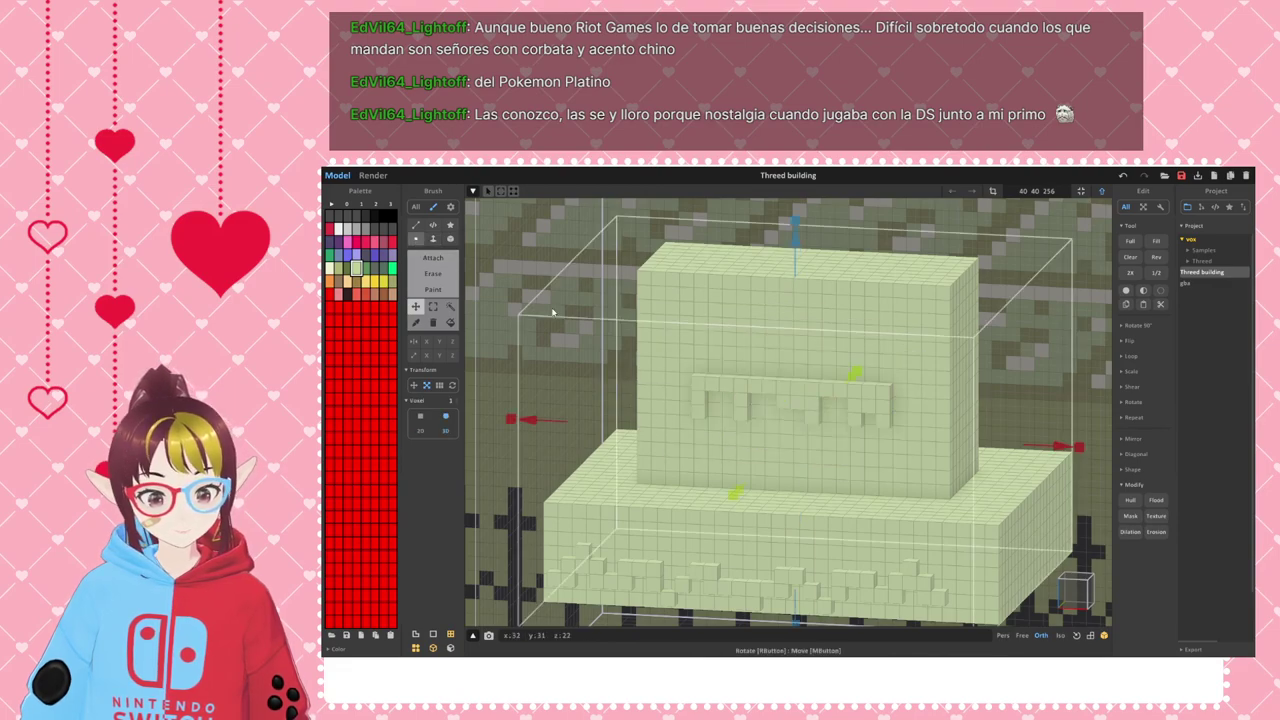
{"action": "key", "text": "ctrl+y"}
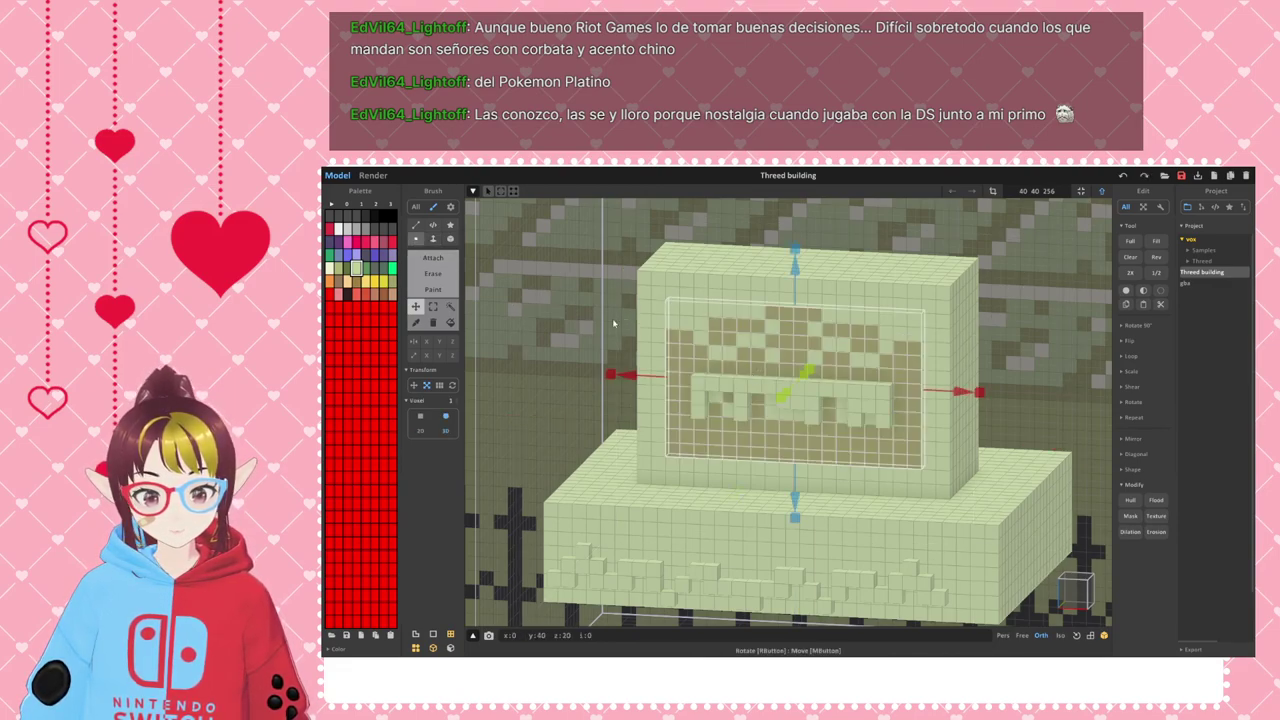
- Select the brown pattern voxels by colour region and delete them to engrave the pattern into the headstone front
{"action": "left_click", "coordinate": [450, 306]}
{"action": "left_click", "coordinate": [597, 315]}
{"action": "left_click", "coordinate": [683, 364]}
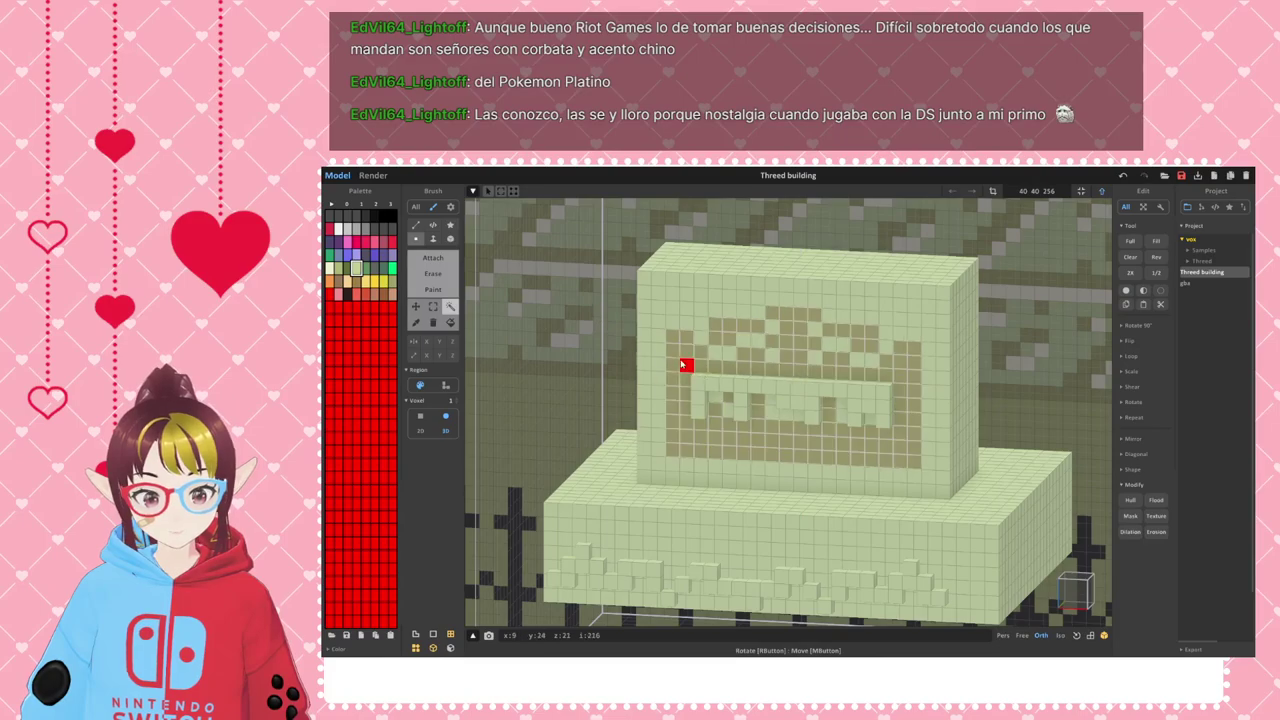
{"action": "key", "text": "Delete"}
{"action": "right_click_drag", "start_coordinate": [643, 420], "coordinate": [723, 431]}
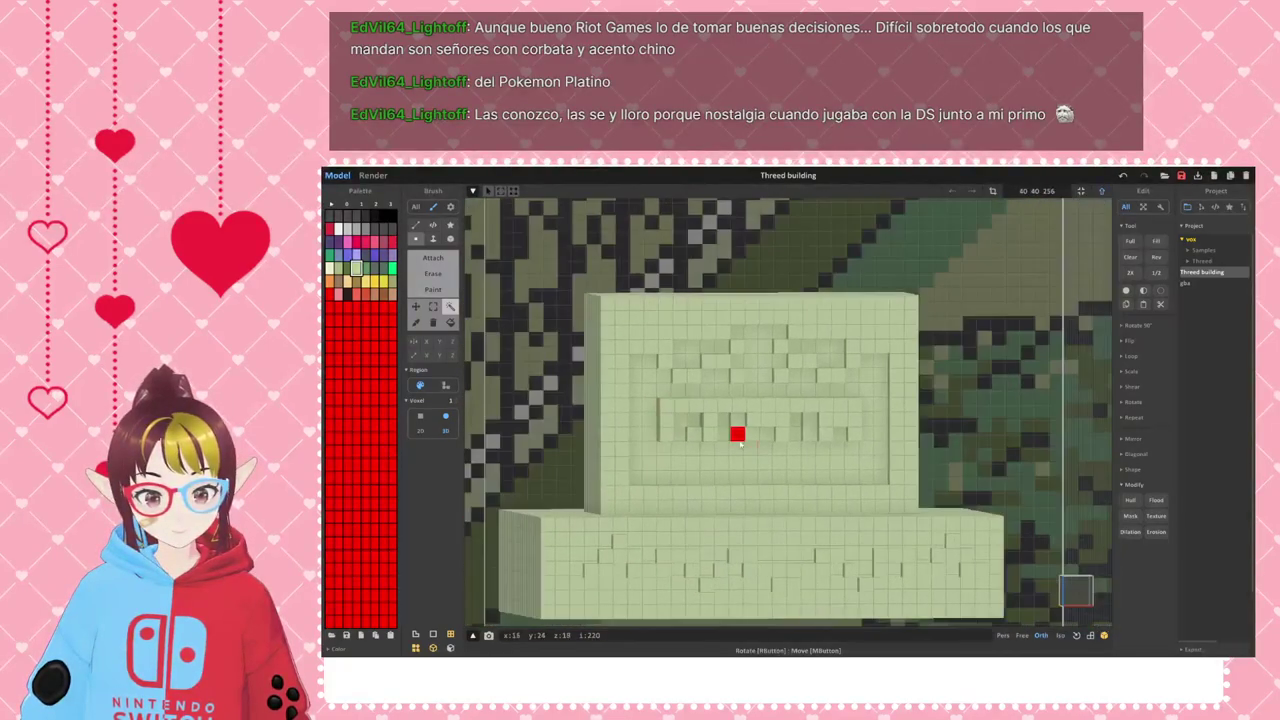
- Select the floating base pattern strip and move it back against the front face of the base block
{"action": "scroll", "coordinate": [828, 455], "scroll_direction": "down", "scroll_amount": 1}
{"action": "right_click_drag", "start_coordinate": [830, 458], "coordinate": [518, 460]}
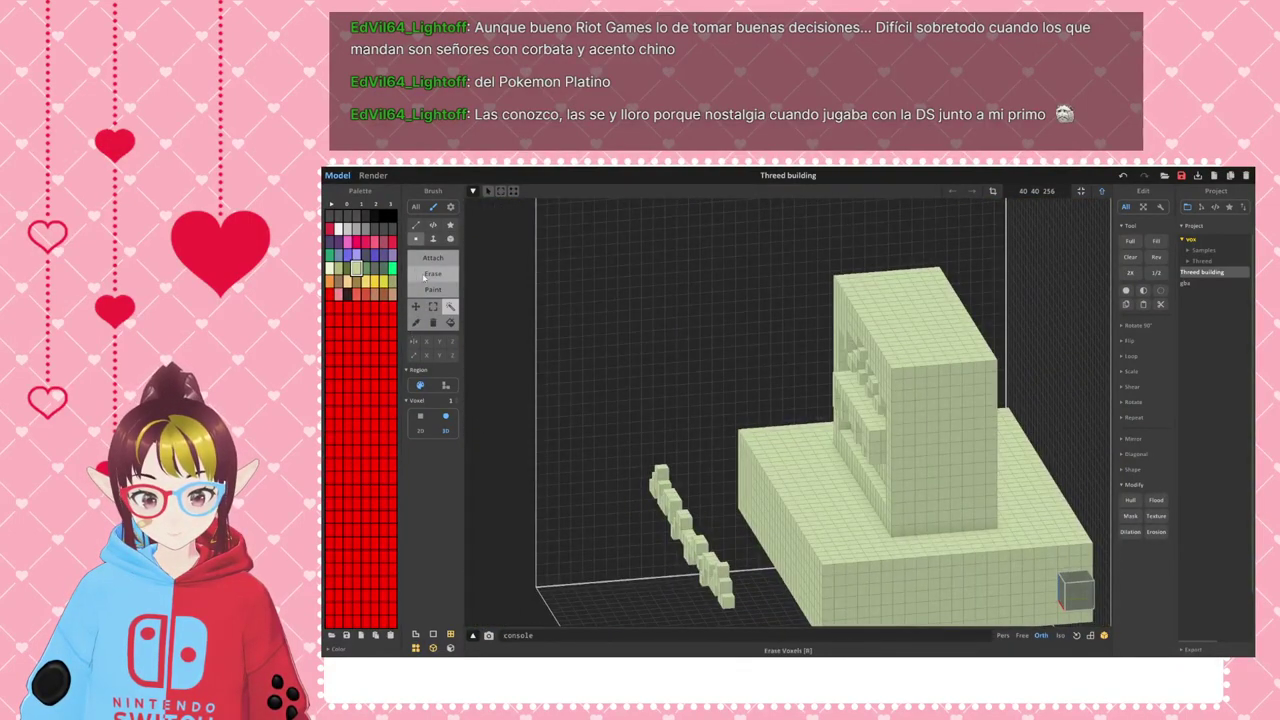
{"action": "left_click", "coordinate": [433, 306]}
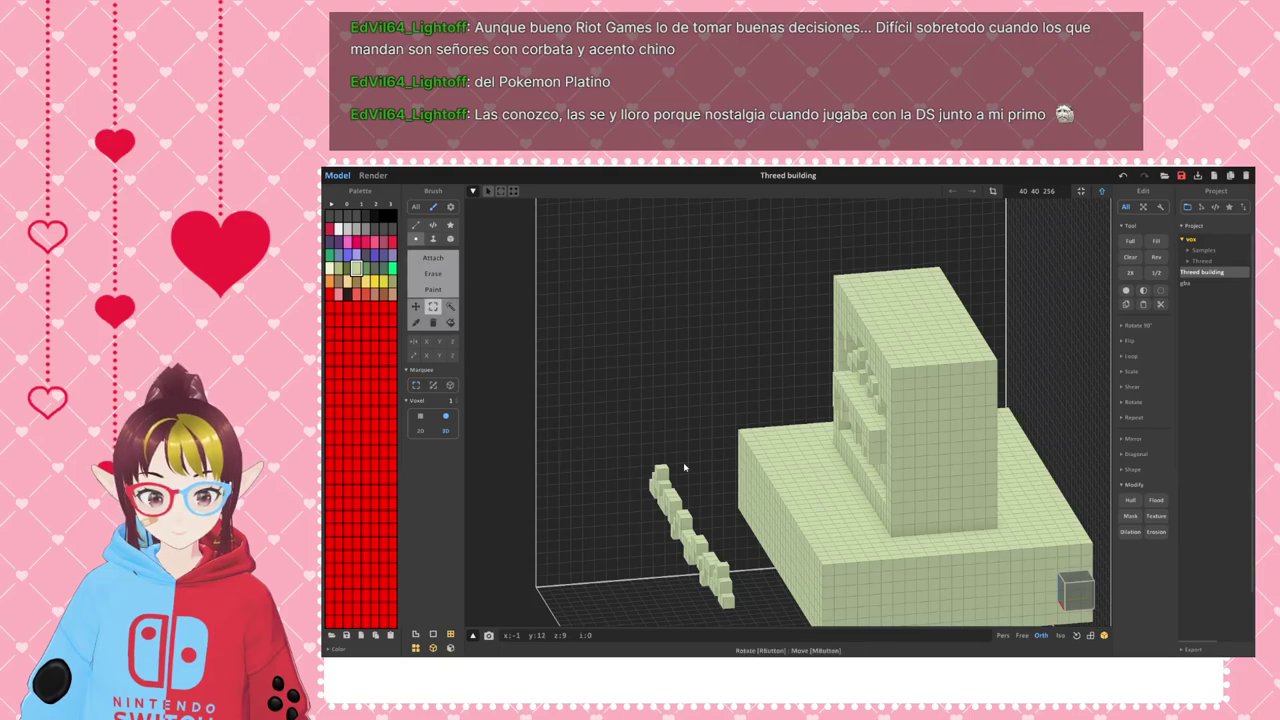
{"action": "middle_click_drag", "start_coordinate": [686, 467], "coordinate": [657, 400]}
{"action": "left_click_drag", "start_coordinate": [557, 362], "coordinate": [691, 578]}
{"action": "left_click", "coordinate": [416, 306]}
{"action": "right_click_drag", "start_coordinate": [836, 542], "coordinate": [708, 474]}
{"action": "left_click_drag", "start_coordinate": [710, 480], "coordinate": [792, 484]}
{"action": "right_click_drag", "start_coordinate": [770, 506], "coordinate": [1008, 614]}
{"action": "left_click", "coordinate": [1077, 596]}
{"action": "right_click_drag", "start_coordinate": [780, 540], "coordinate": [931, 563]}
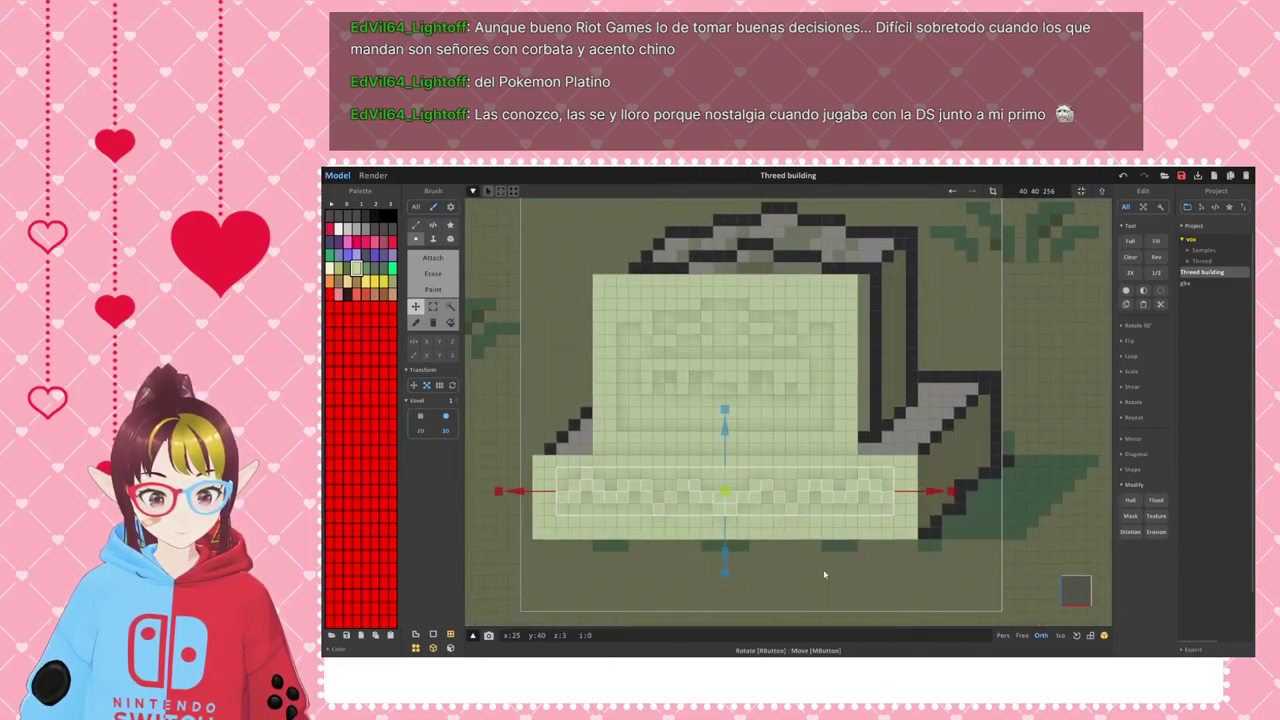
- Try the pattern strip one voxel lower on the base front, and return it to its previous height
{"action": "scroll", "coordinate": [705, 497], "scroll_direction": "up", "scroll_amount": 2}
{"action": "scroll", "coordinate": [716, 498], "scroll_direction": "down", "scroll_amount": 2}
{"action": "scroll", "coordinate": [726, 498], "scroll_direction": "up", "scroll_amount": 1}
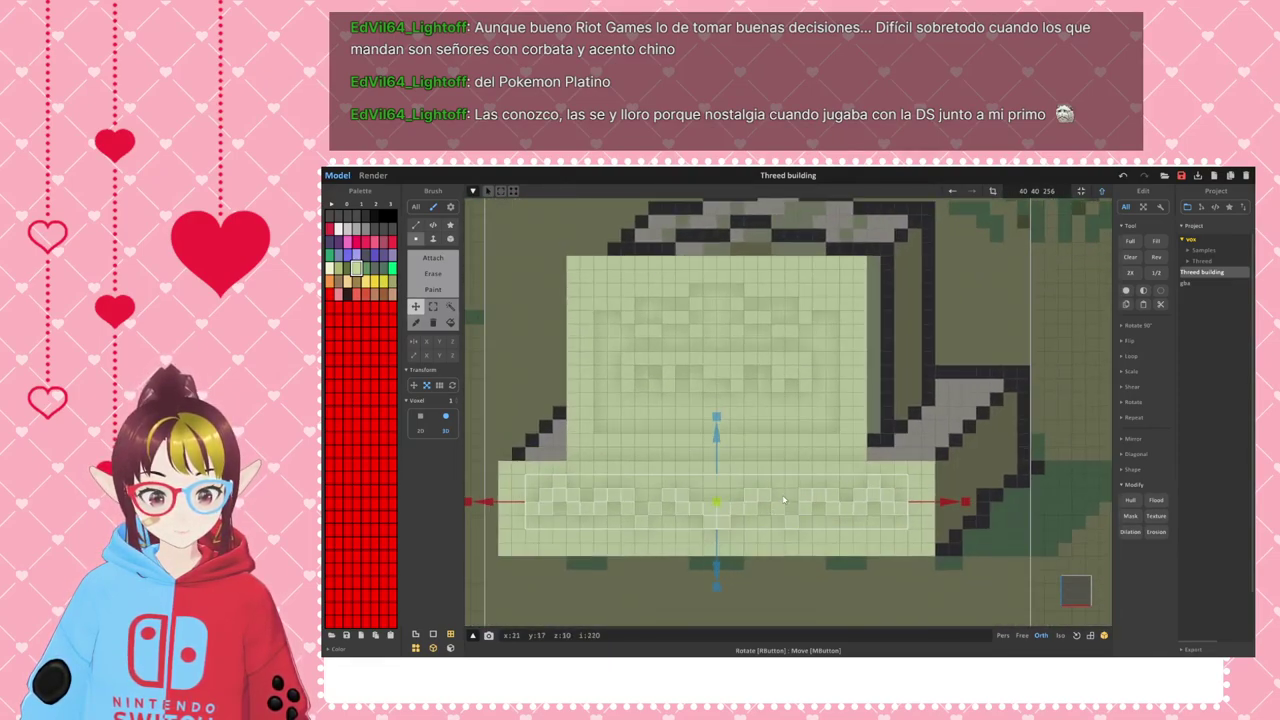
{"action": "middle_click_drag", "start_coordinate": [721, 449], "coordinate": [780, 404]}
{"action": "left_click_drag", "start_coordinate": [778, 390], "coordinate": [779, 397]}
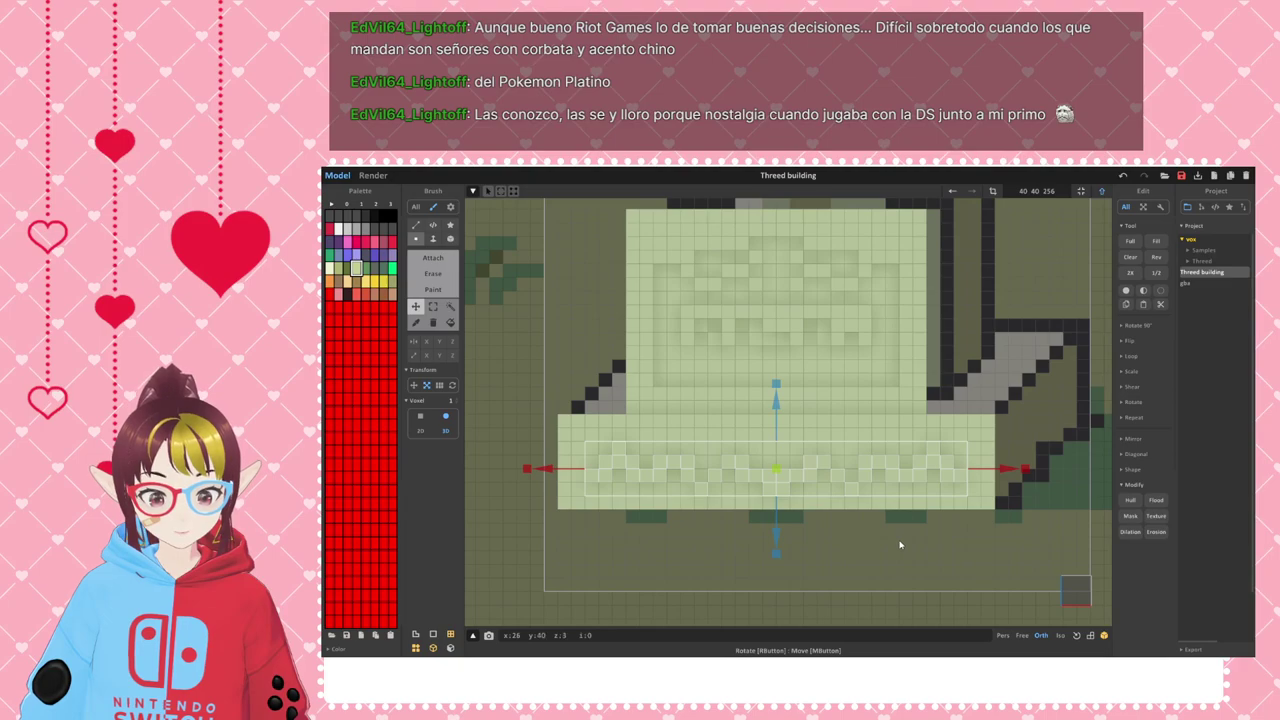
{"action": "left_click_drag", "start_coordinate": [777, 407], "coordinate": [776, 391]}
{"action": "scroll", "coordinate": [860, 525], "scroll_direction": "down", "scroll_amount": 2}
{"action": "scroll", "coordinate": [868, 519], "scroll_direction": "up", "scroll_amount": 2}
- Examine the gravestone model from an angle and from the front against the reference image
{"action": "right_click_drag", "start_coordinate": [876, 526], "coordinate": [855, 457]}
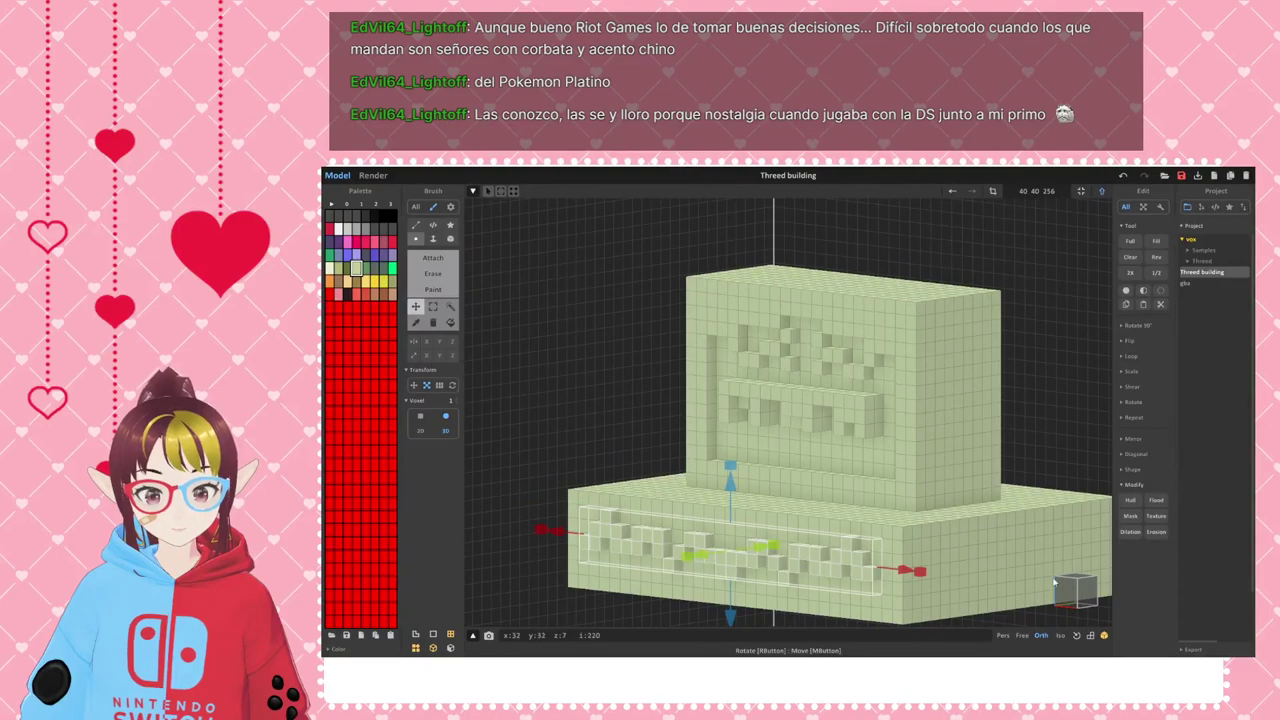
{"action": "right_click_drag", "start_coordinate": [1048, 584], "coordinate": [1071, 597]}
{"action": "left_click", "coordinate": [1064, 589]}
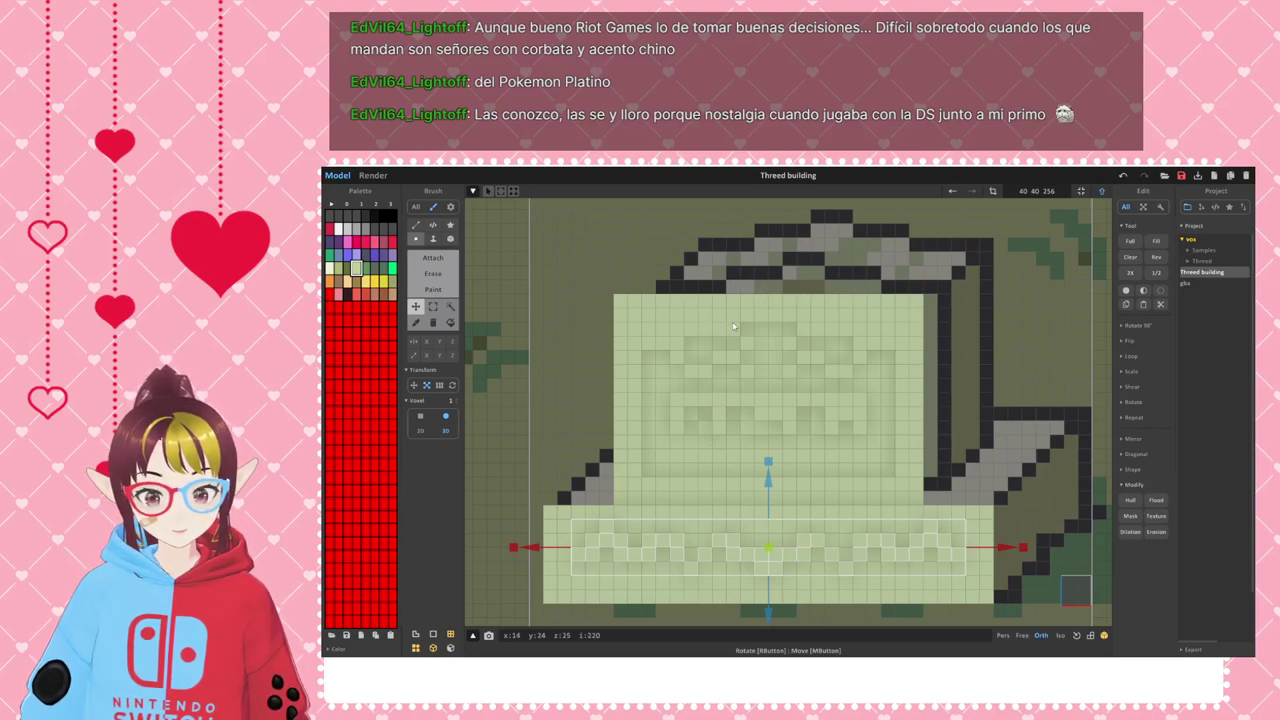
{"action": "middle_click_drag", "start_coordinate": [712, 298], "coordinate": [782, 286]}
{"action": "right_click_drag", "start_coordinate": [854, 298], "coordinate": [832, 330]}
{"action": "middle_click_drag", "start_coordinate": [879, 263], "coordinate": [786, 393]}
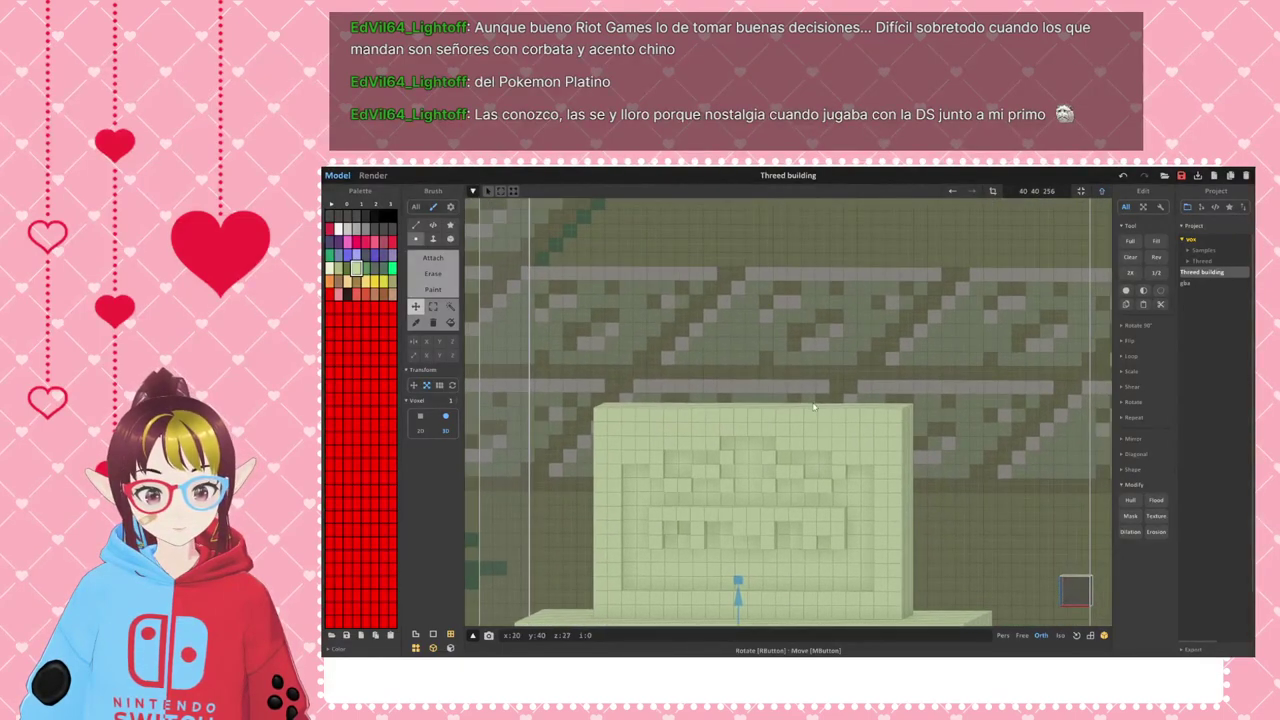
{"action": "scroll", "coordinate": [814, 407], "scroll_direction": "down", "scroll_amount": 5}
{"action": "right_click_drag", "start_coordinate": [814, 420], "coordinate": [816, 434]}
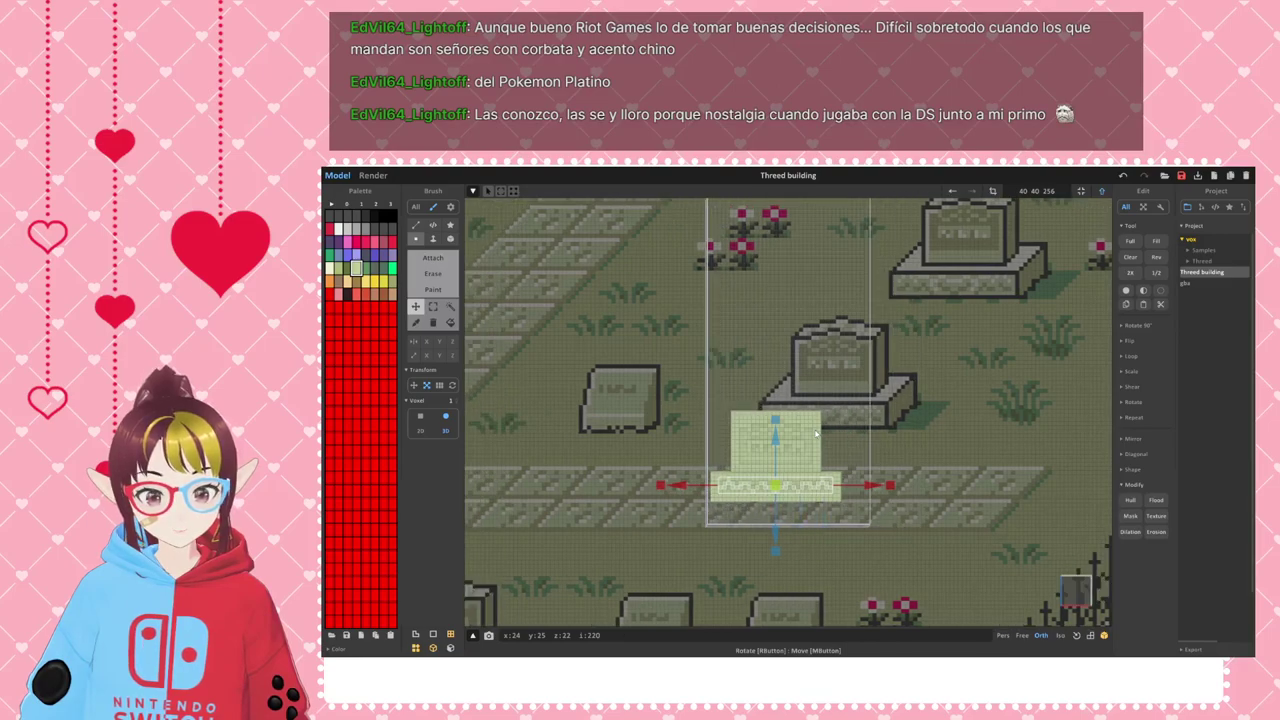
{"action": "scroll", "coordinate": [816, 434], "scroll_direction": "up", "scroll_amount": 5}
{"action": "scroll", "coordinate": [718, 421], "scroll_direction": "up", "scroll_amount": 1}
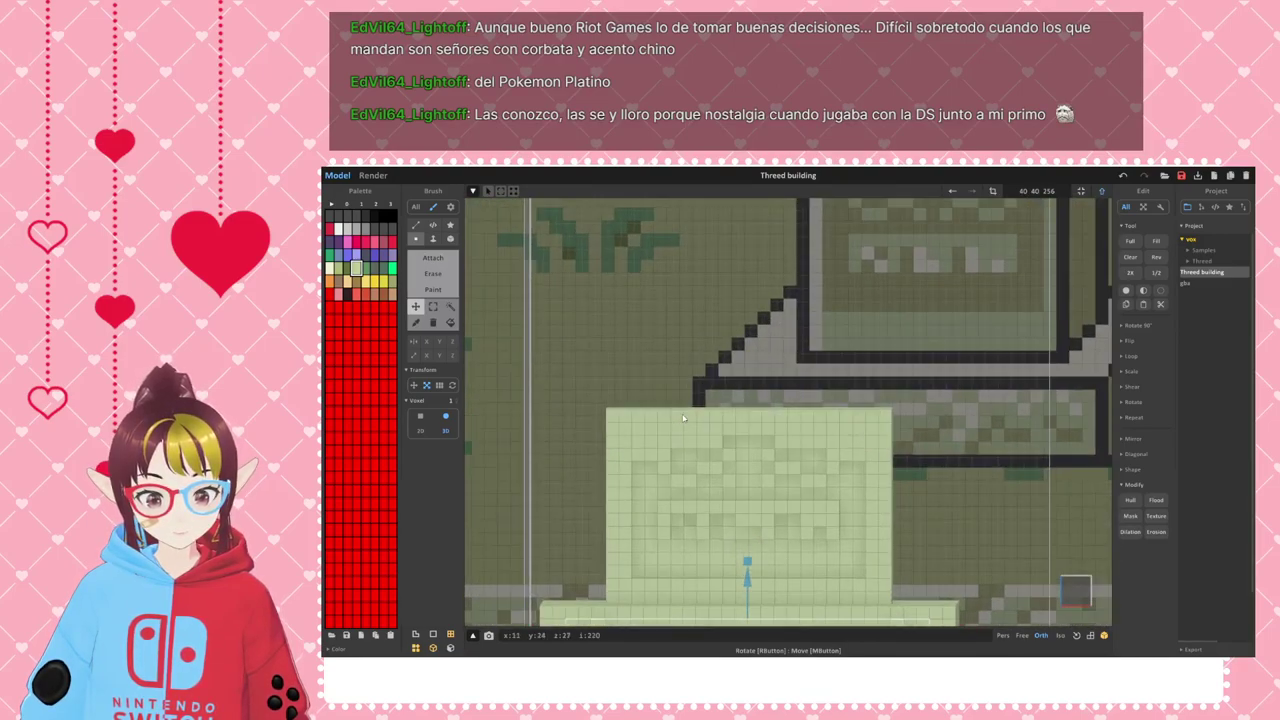
{"action": "middle_click_drag", "start_coordinate": [718, 421], "coordinate": [752, 401]}
{"action": "left_click", "coordinate": [1075, 591]}
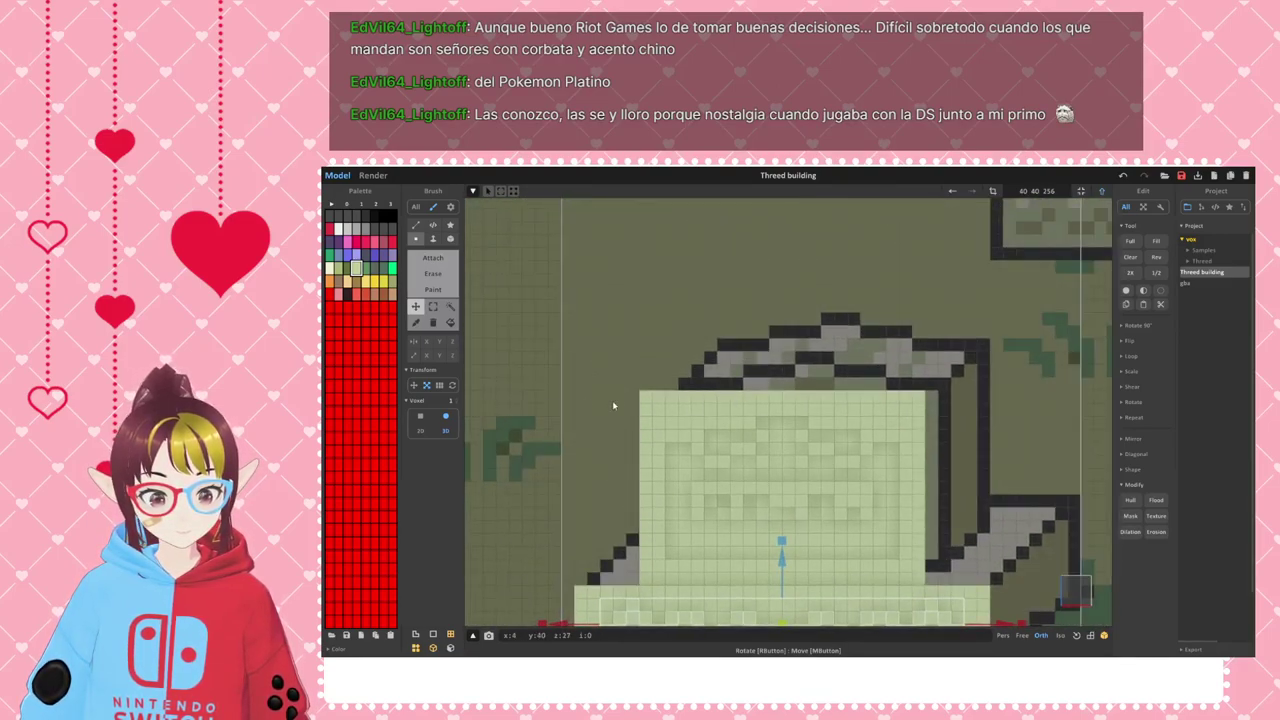
- Clear the strip selection and fit the model volume to the gravestone's voxels
{"action": "left_click", "coordinate": [433, 307]}
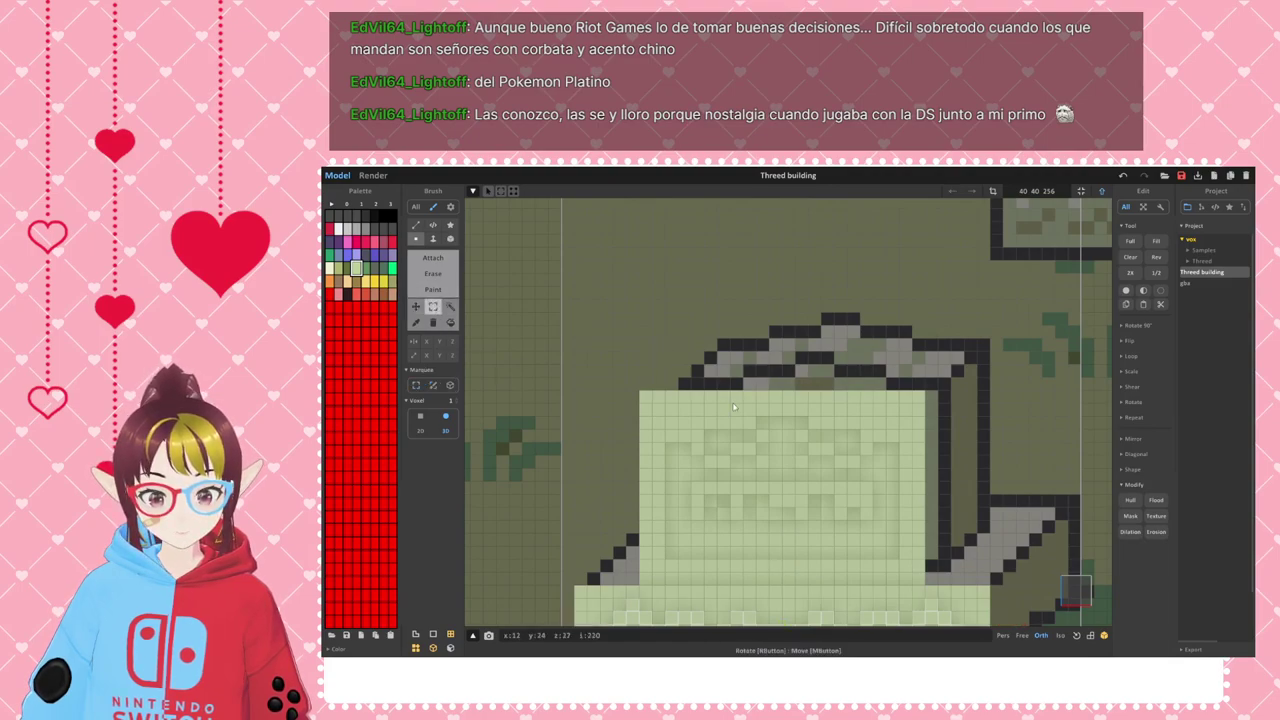
{"action": "scroll", "coordinate": [667, 348], "scroll_direction": "down", "scroll_amount": 2}
{"action": "left_click", "coordinate": [1086, 193]}
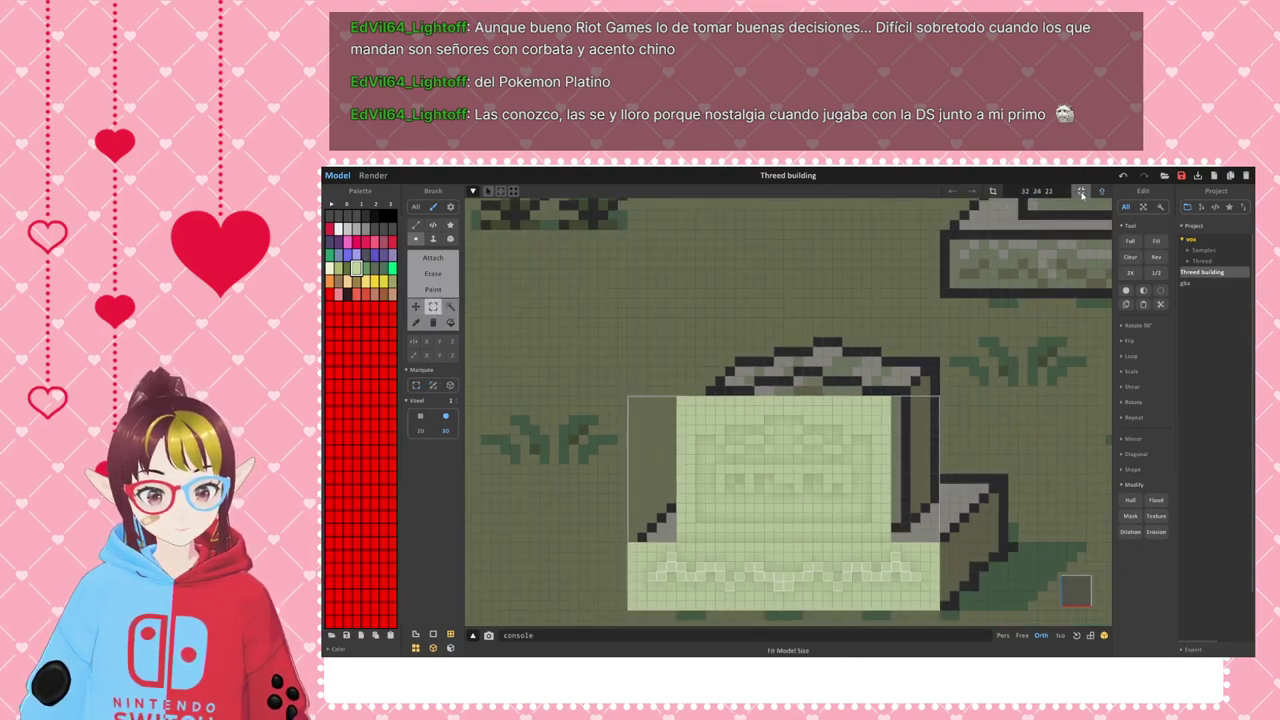
- Enable mirror mode along the X axis only and face the headstone's upper front straight on
{"action": "left_click", "coordinate": [440, 342]}
{"action": "scroll", "coordinate": [683, 414], "scroll_direction": "up", "scroll_amount": 3}
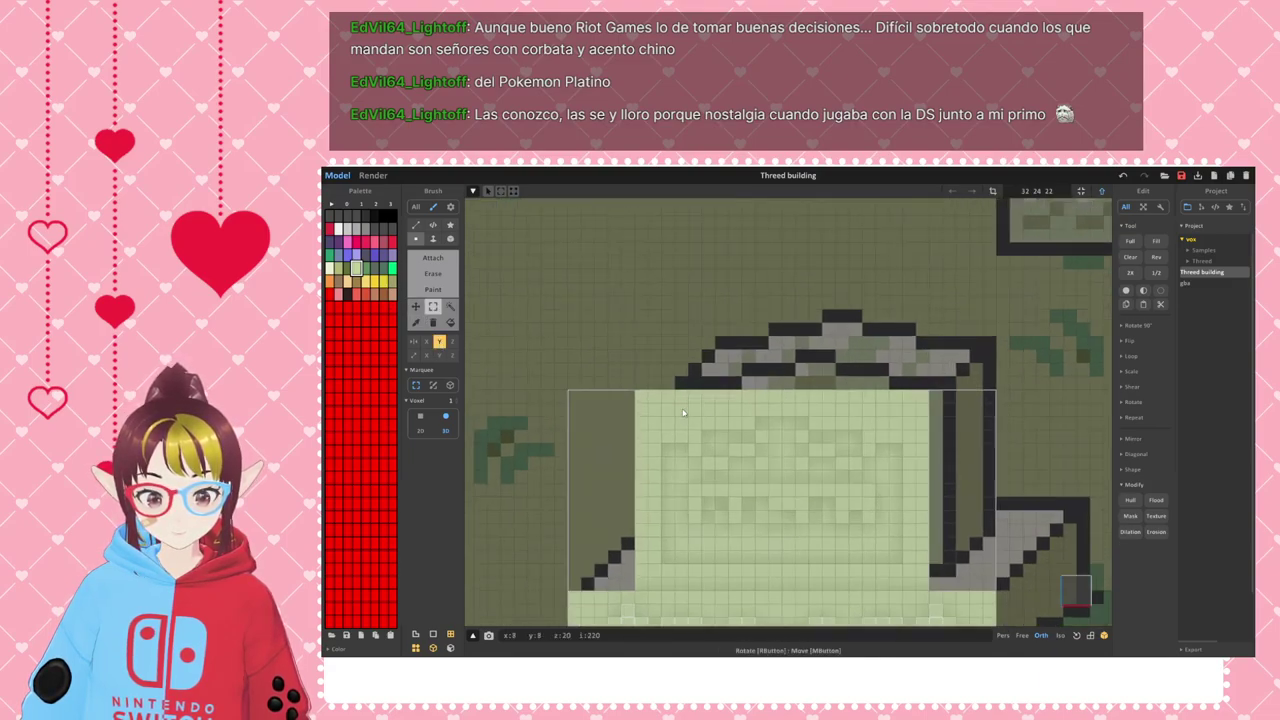
{"action": "left_click", "coordinate": [427, 342]}
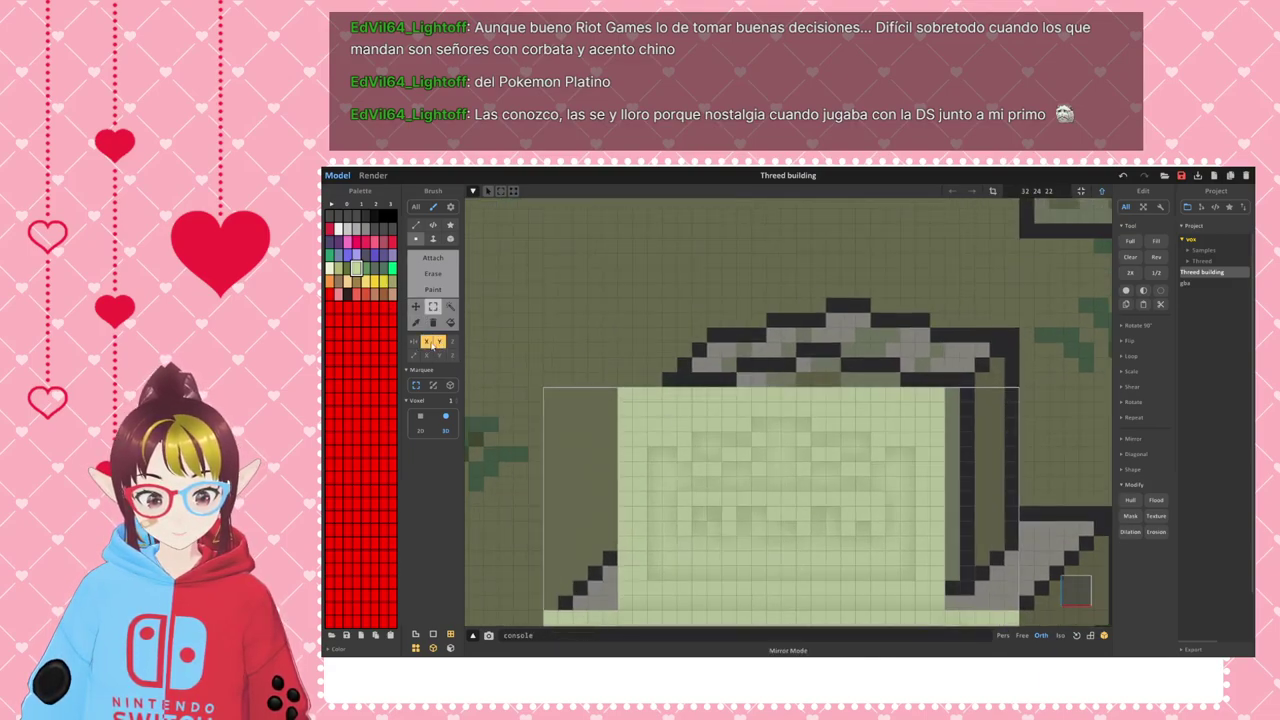
{"action": "scroll", "coordinate": [850, 461], "scroll_direction": "down", "scroll_amount": 5}
{"action": "right_click_drag", "start_coordinate": [848, 474], "coordinate": [862, 458]}
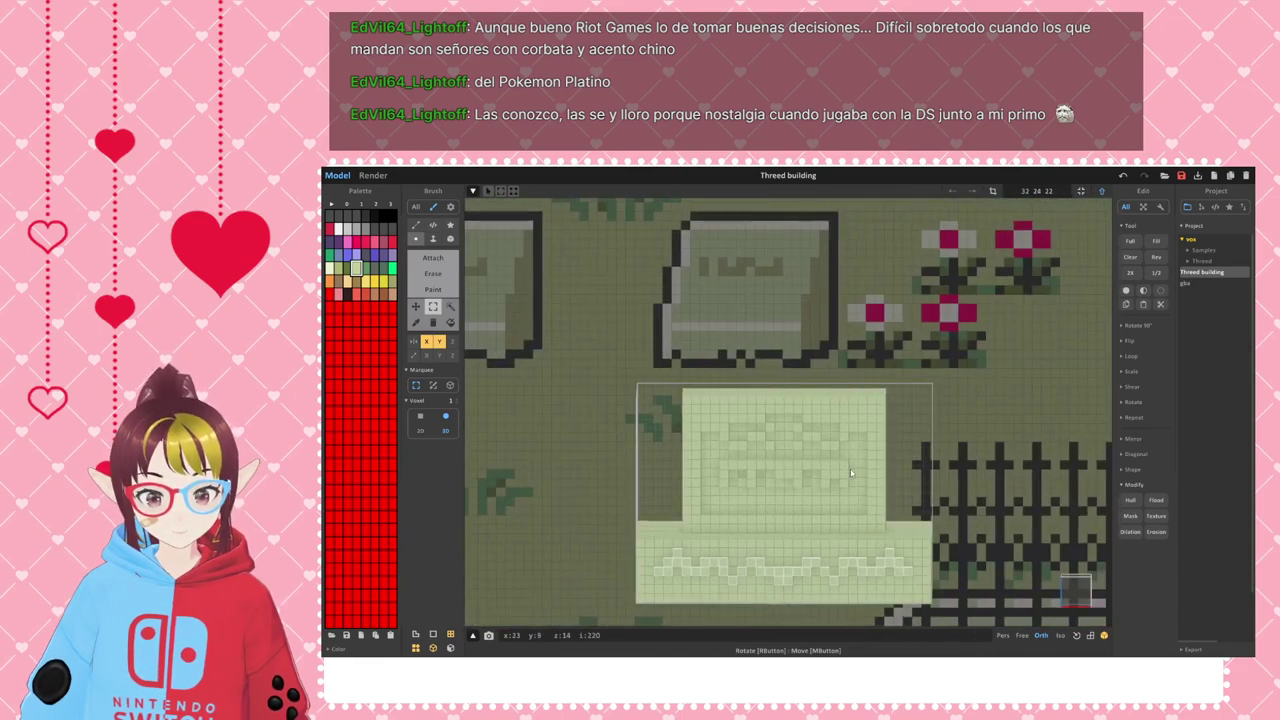
{"action": "left_click", "coordinate": [439, 342]}
{"action": "left_click", "coordinate": [1078, 596]}
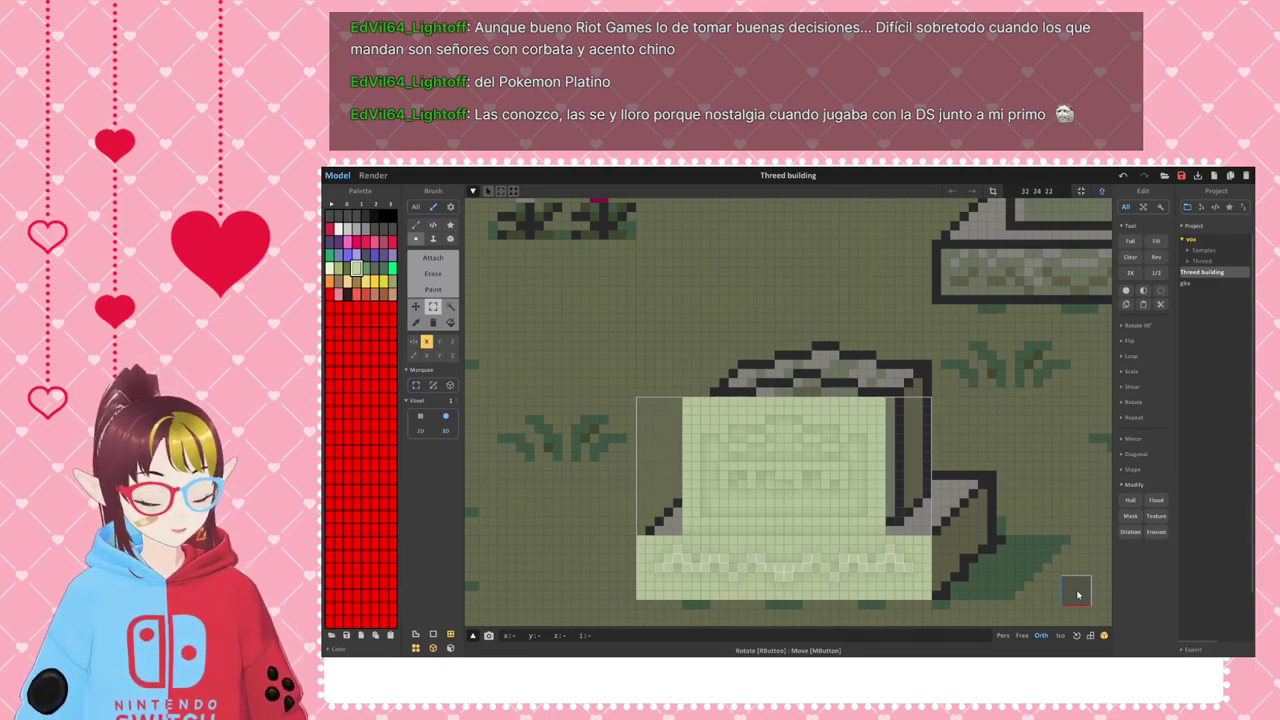
{"action": "scroll", "coordinate": [750, 430], "scroll_direction": "up", "scroll_amount": 3}
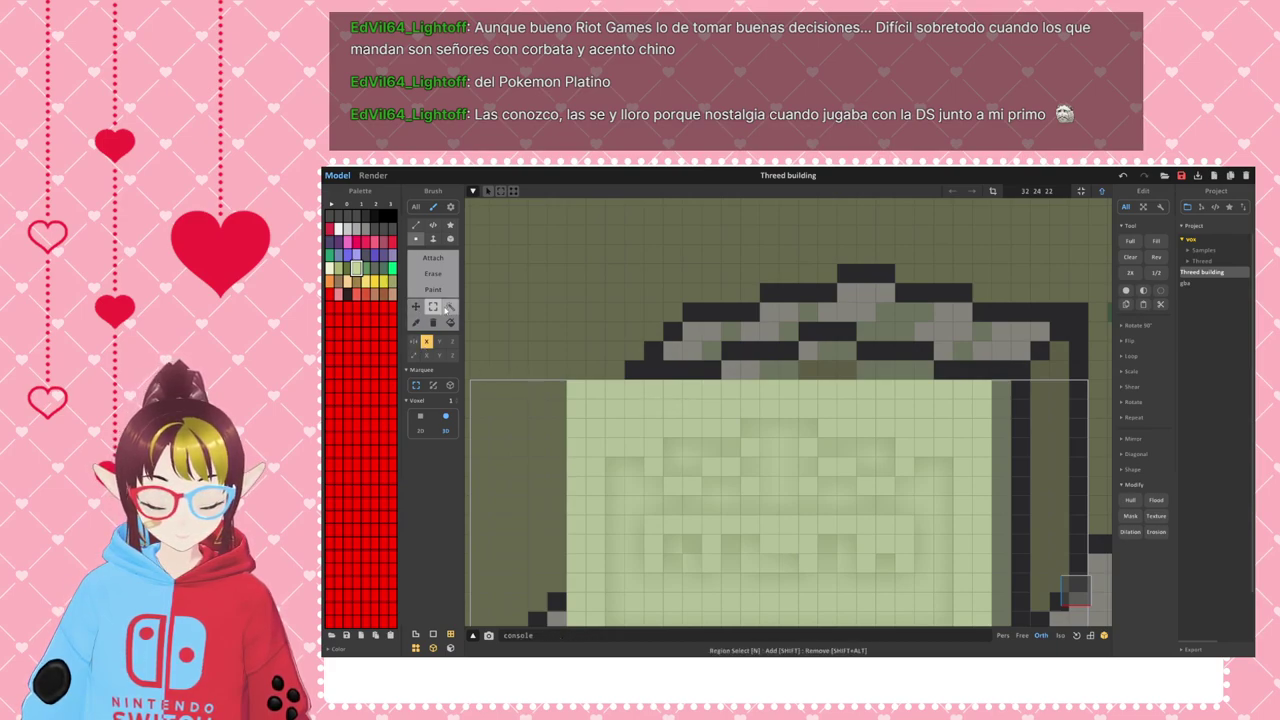
{"action": "left_click_drag", "start_coordinate": [536, 354], "coordinate": [717, 396]}
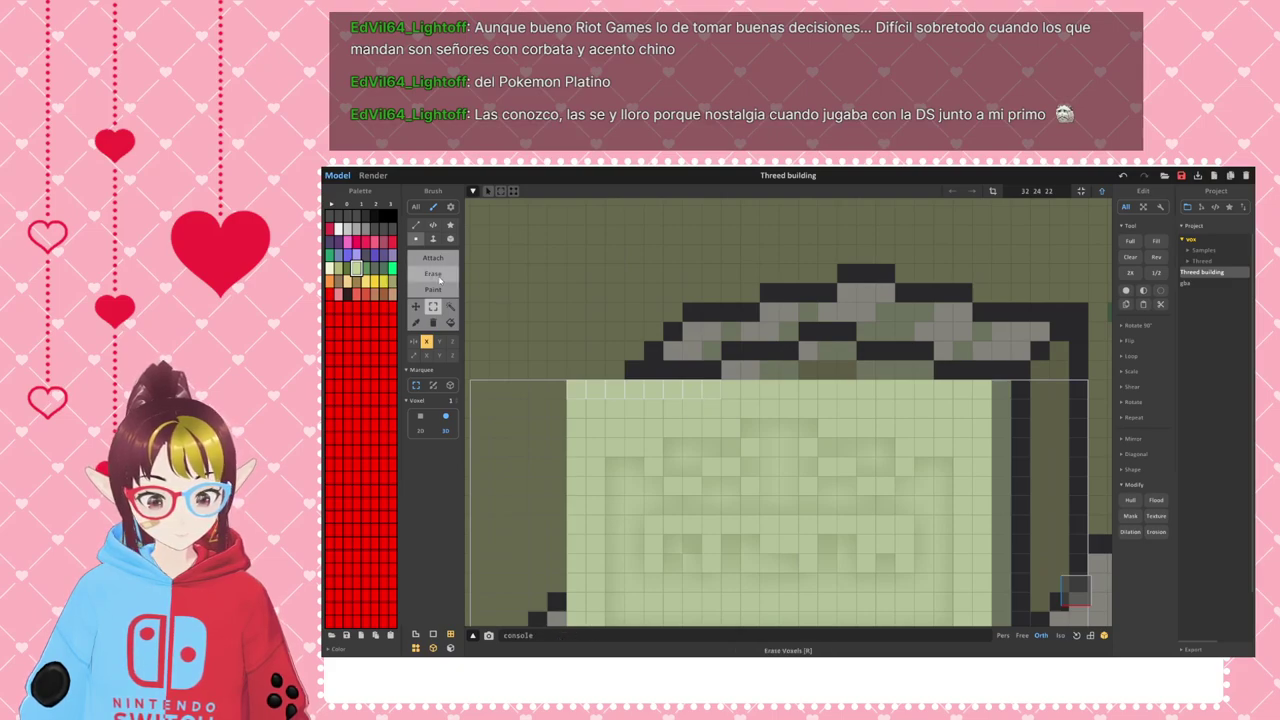
{"action": "left_click", "coordinate": [433, 240]}
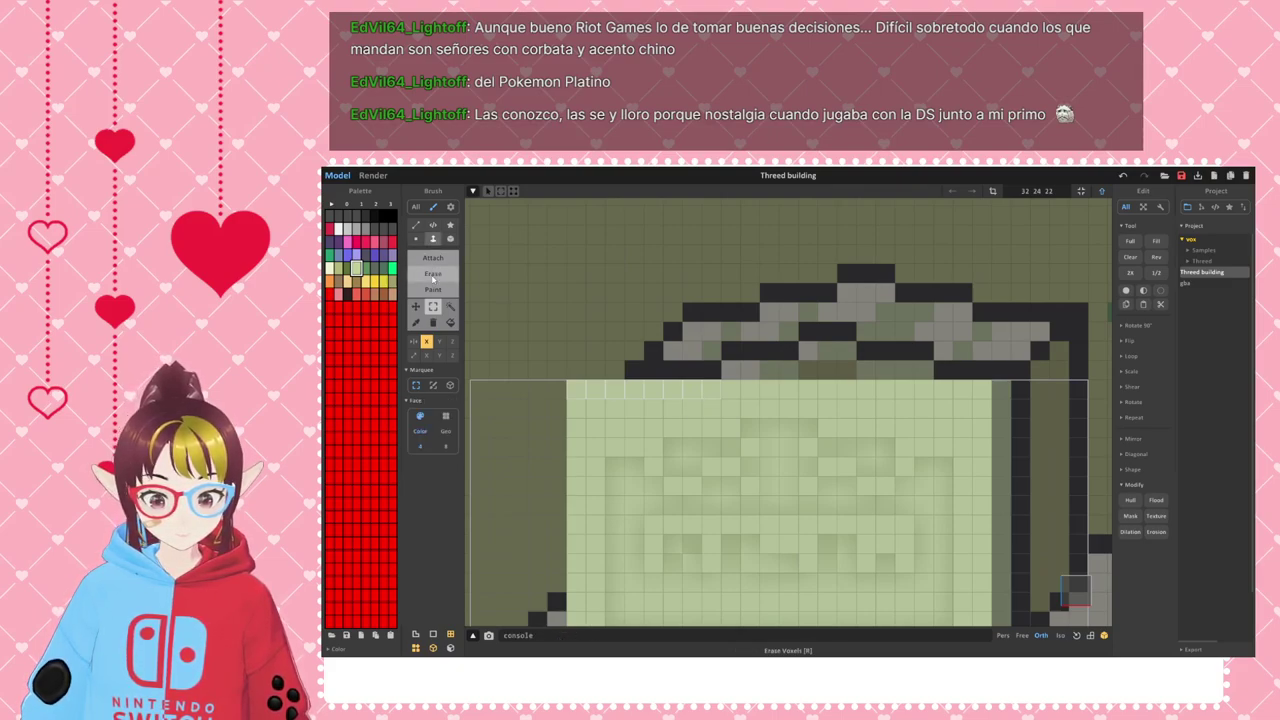
{"action": "left_click", "coordinate": [428, 273]}
{"action": "left_click", "coordinate": [434, 321]}
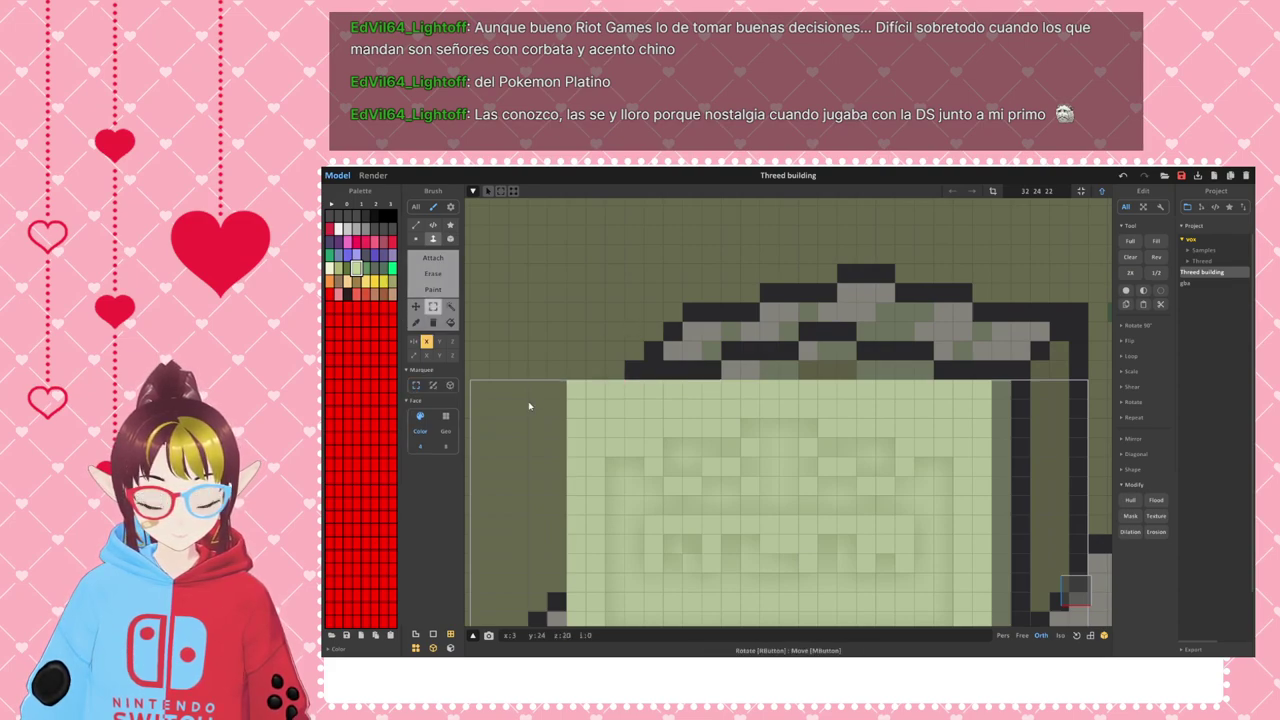
{"action": "left_click", "coordinate": [425, 262]}
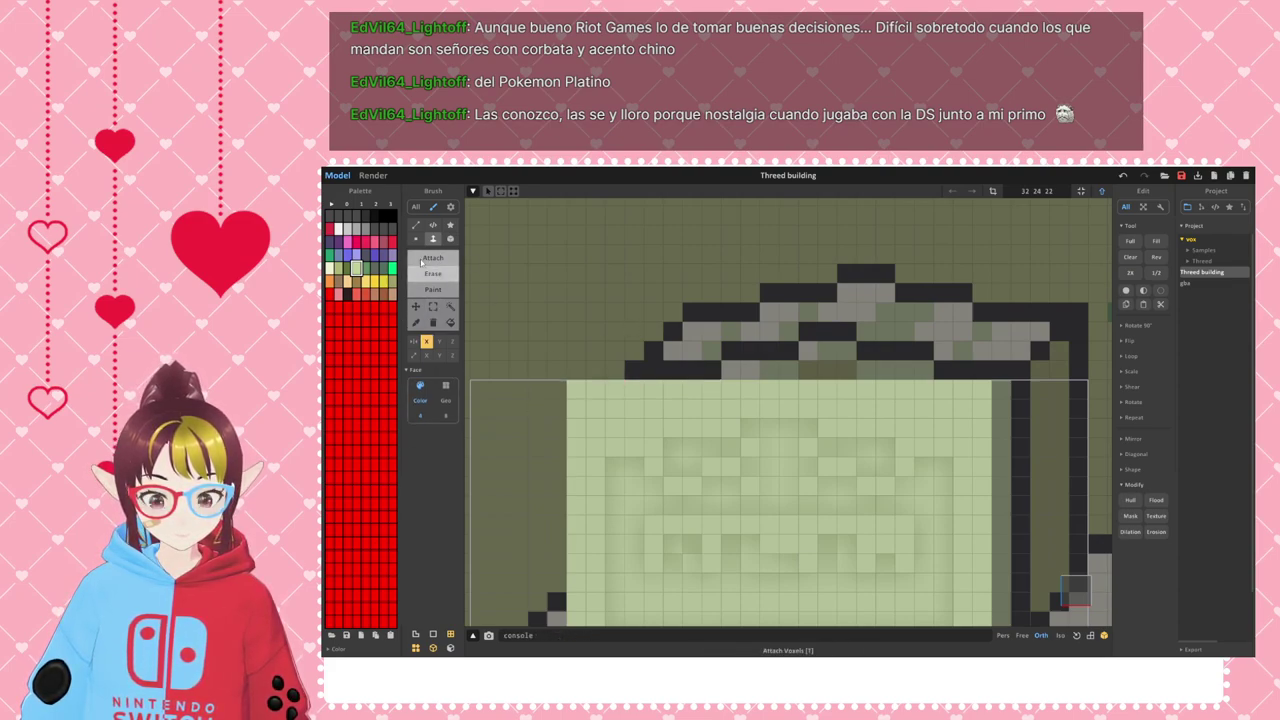
{"action": "left_click", "coordinate": [417, 239]}
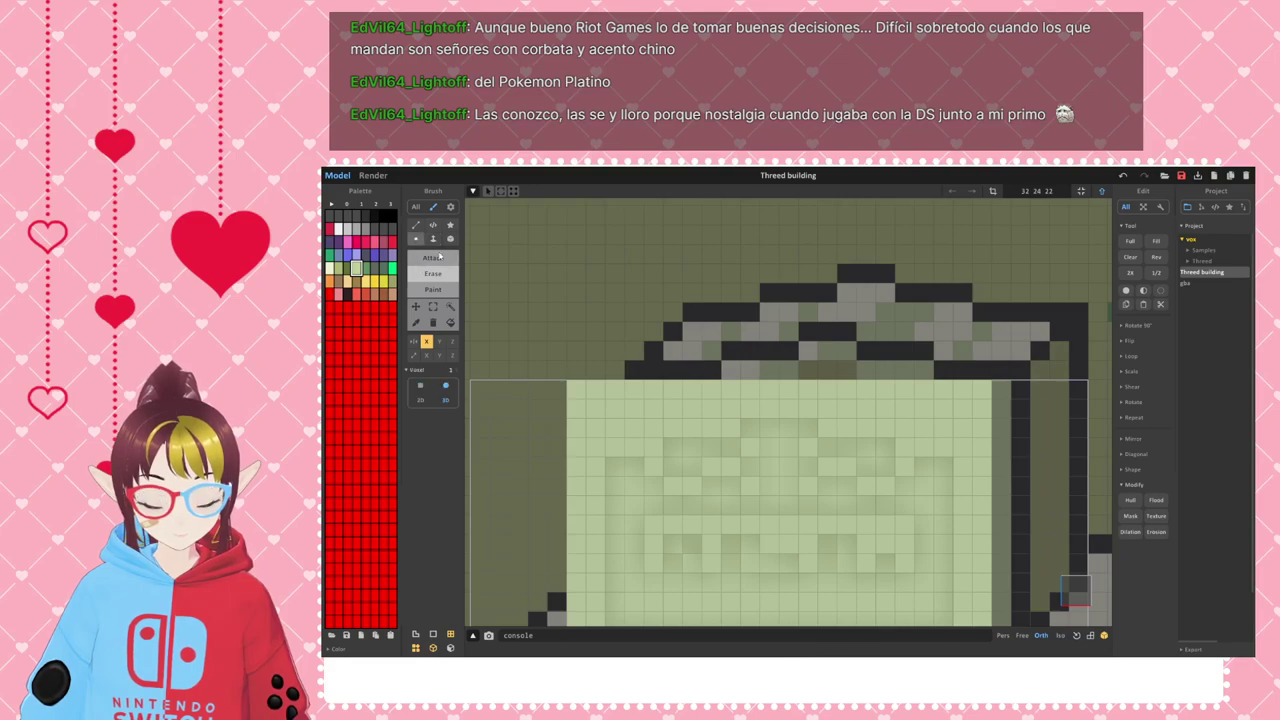
- Erase the headstone's upper corners in mirrored steps with the box brush, shaping its top after the reference outline
{"action": "left_click", "coordinate": [449, 239]}
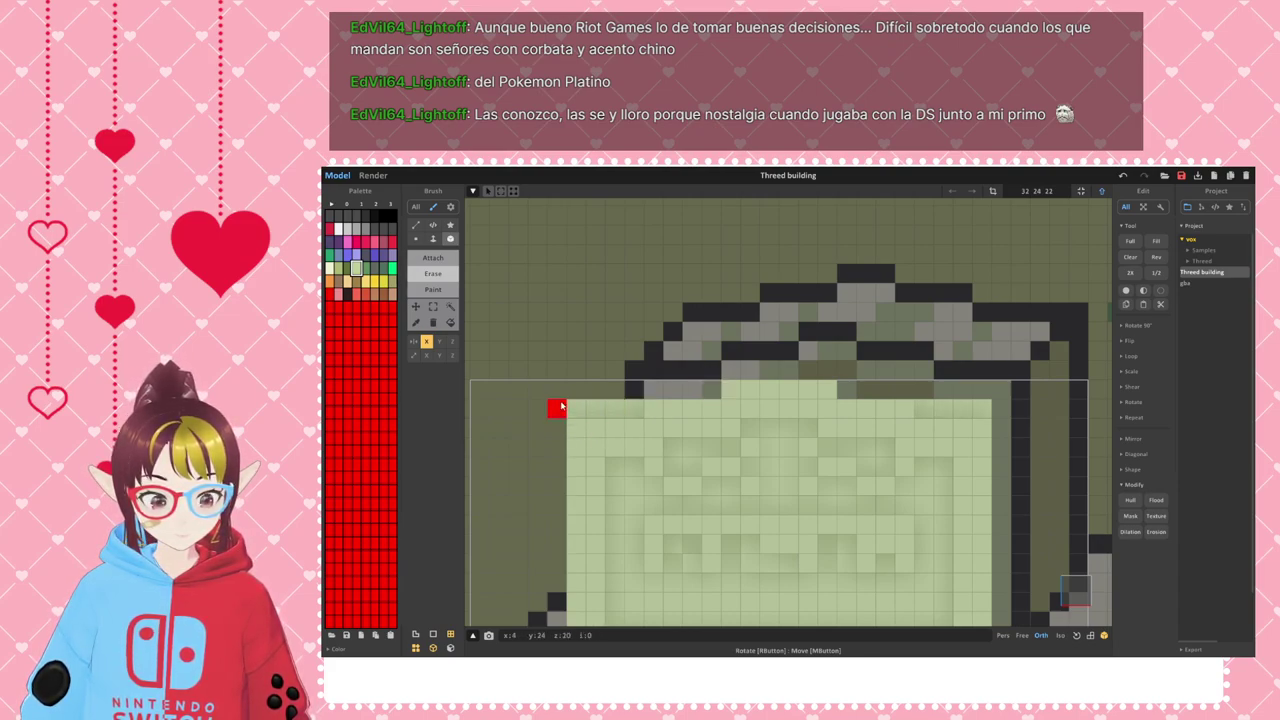
{"action": "left_click_drag", "start_coordinate": [564, 405], "coordinate": [634, 410]}
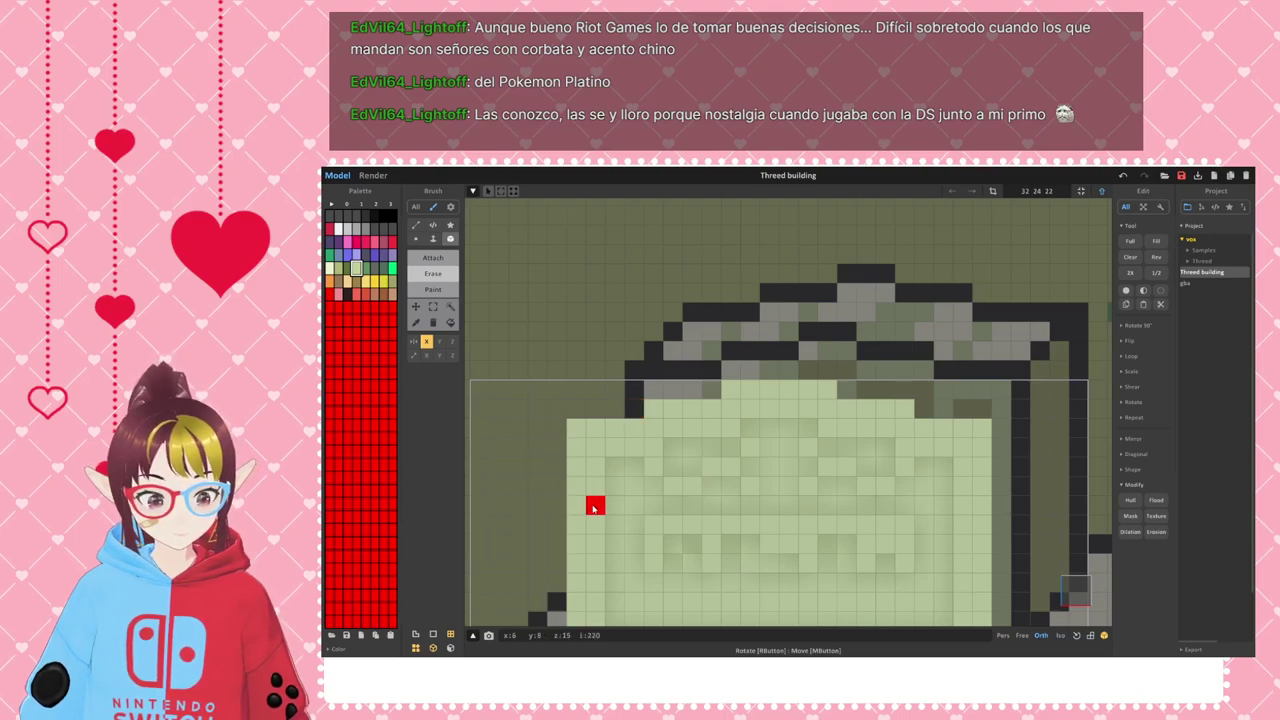
{"action": "left_click", "coordinate": [576, 428]}
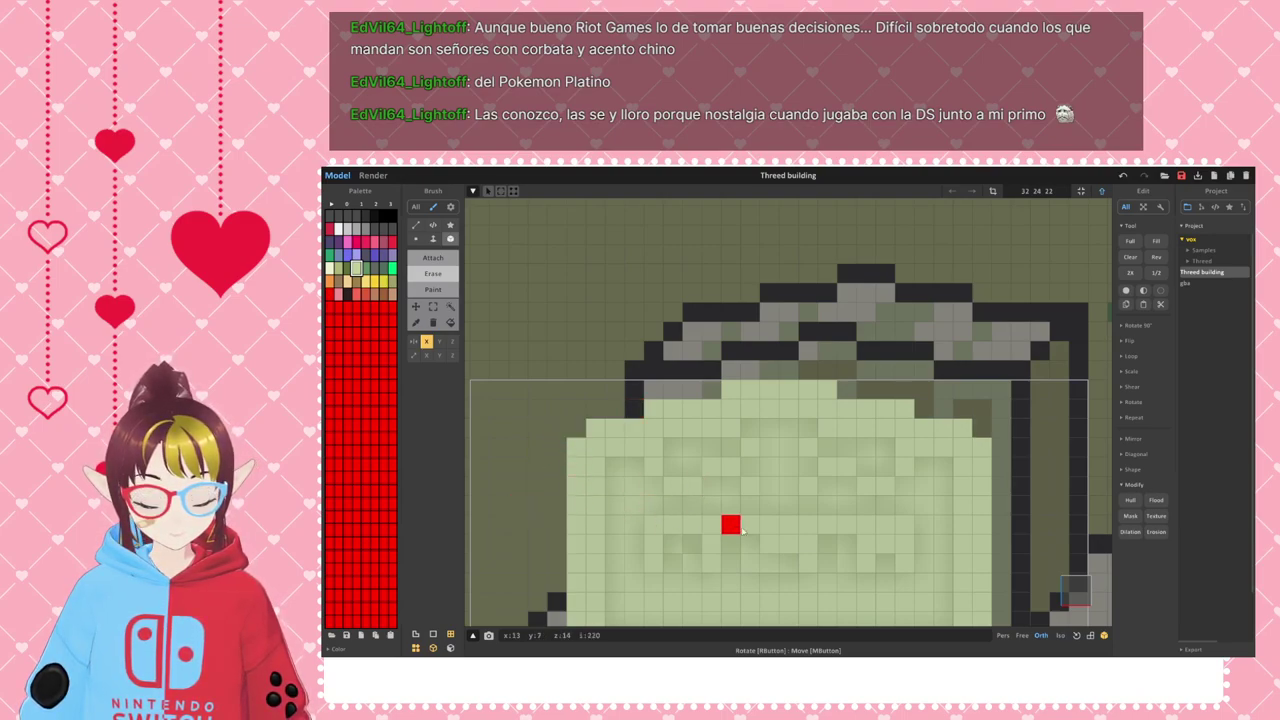
{"action": "scroll", "coordinate": [752, 507], "scroll_direction": "down", "scroll_amount": 3}
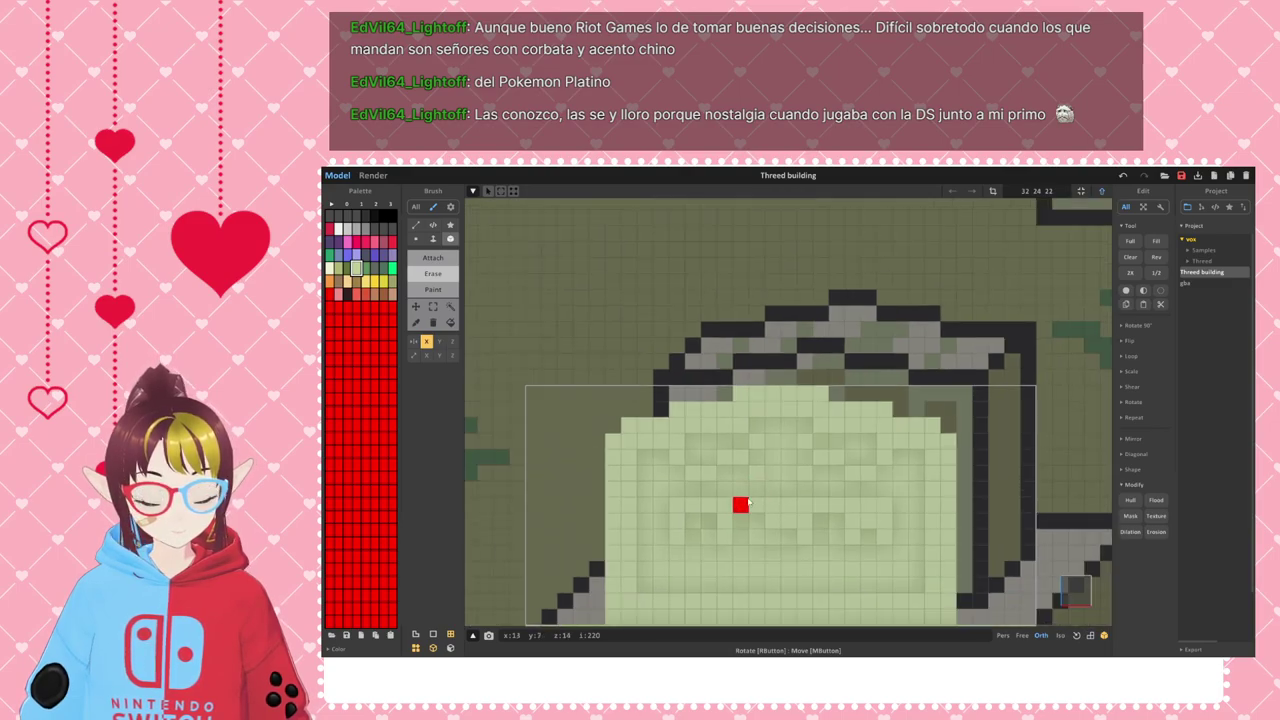
{"action": "right_click_drag", "start_coordinate": [854, 470], "coordinate": [1000, 434]}
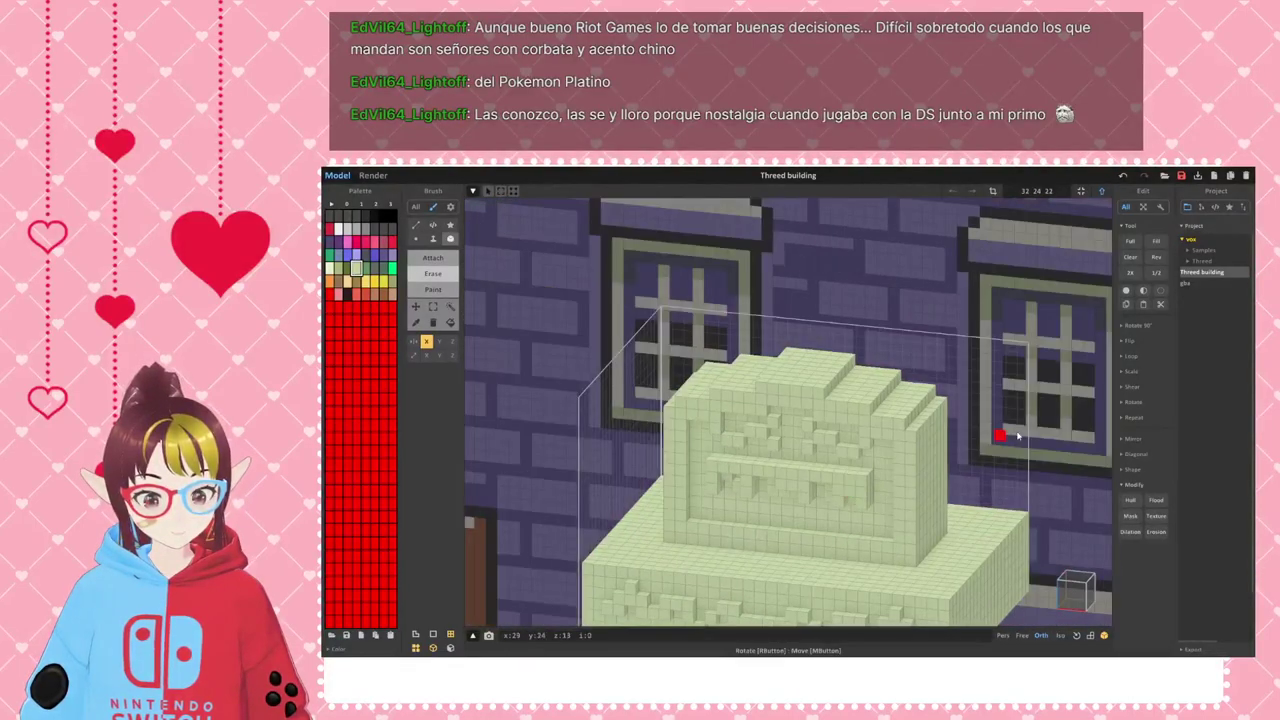
- Rename the gravestone object as big grave
{"action": "left_click", "coordinate": [1201, 207]}
{"action": "right_click", "coordinate": [1207, 312]}
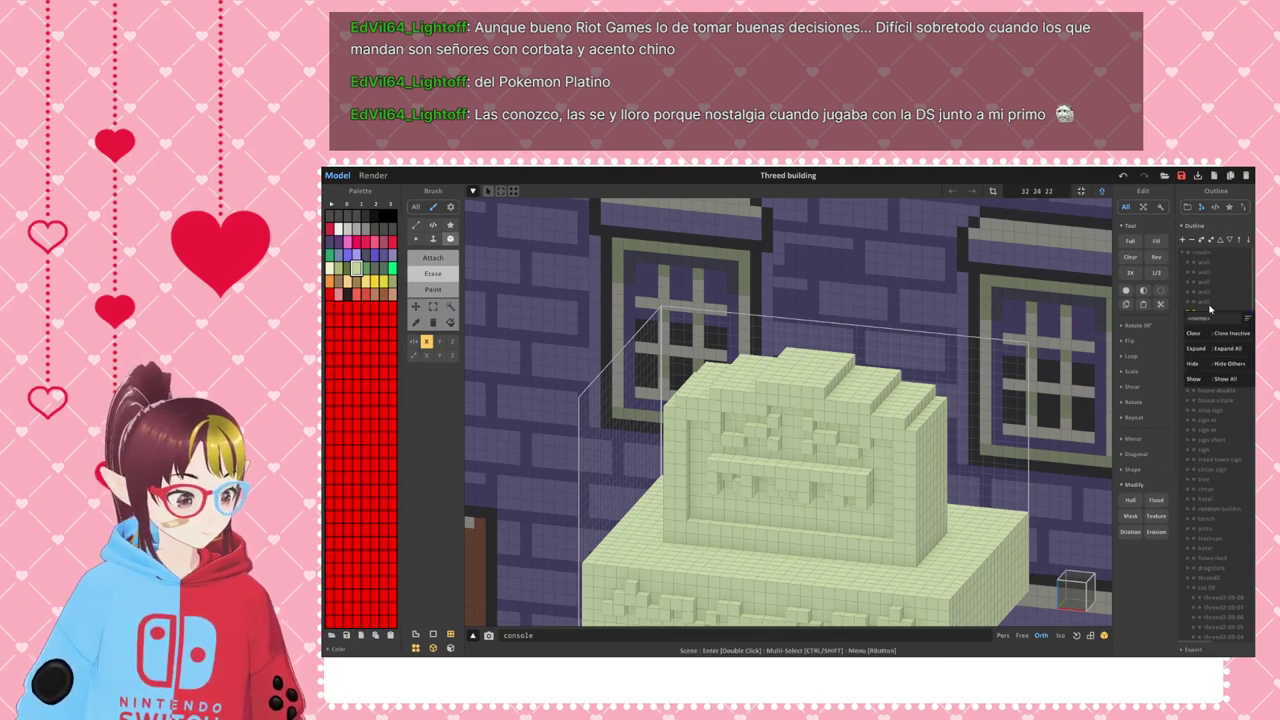
{"action": "left_click", "coordinate": [1213, 319]}
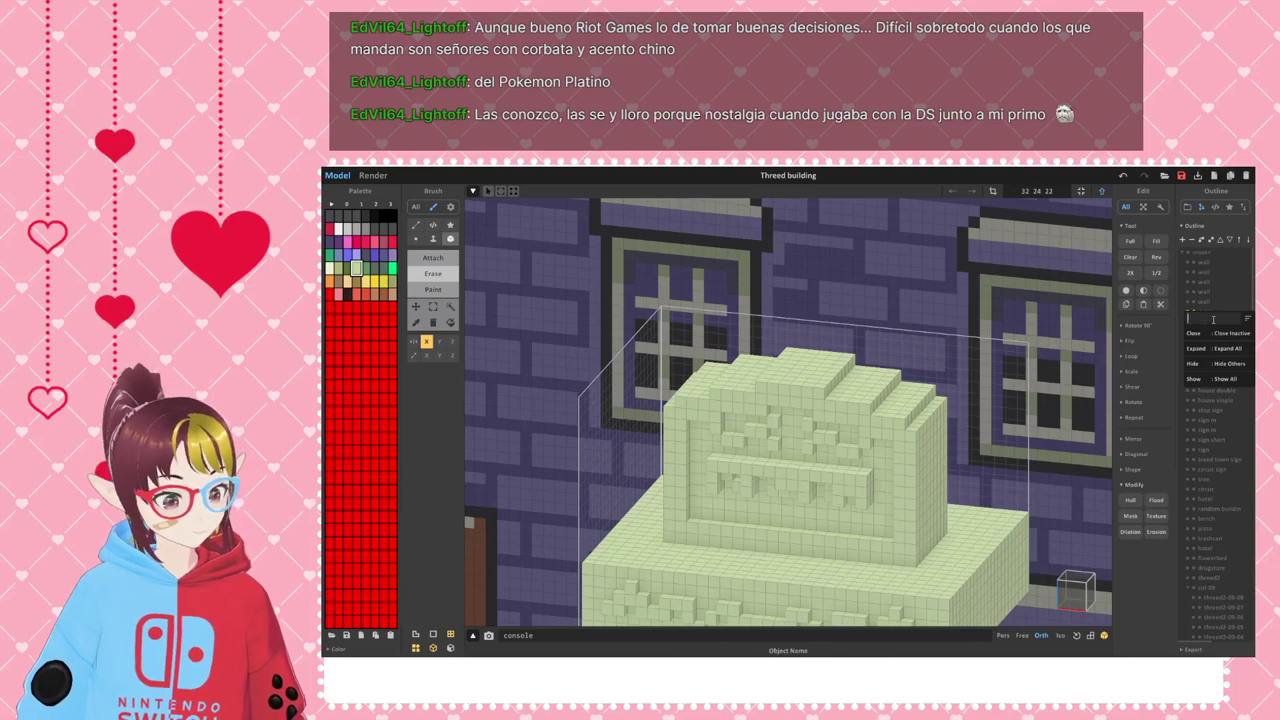
{"action": "type", "text": "grave"}
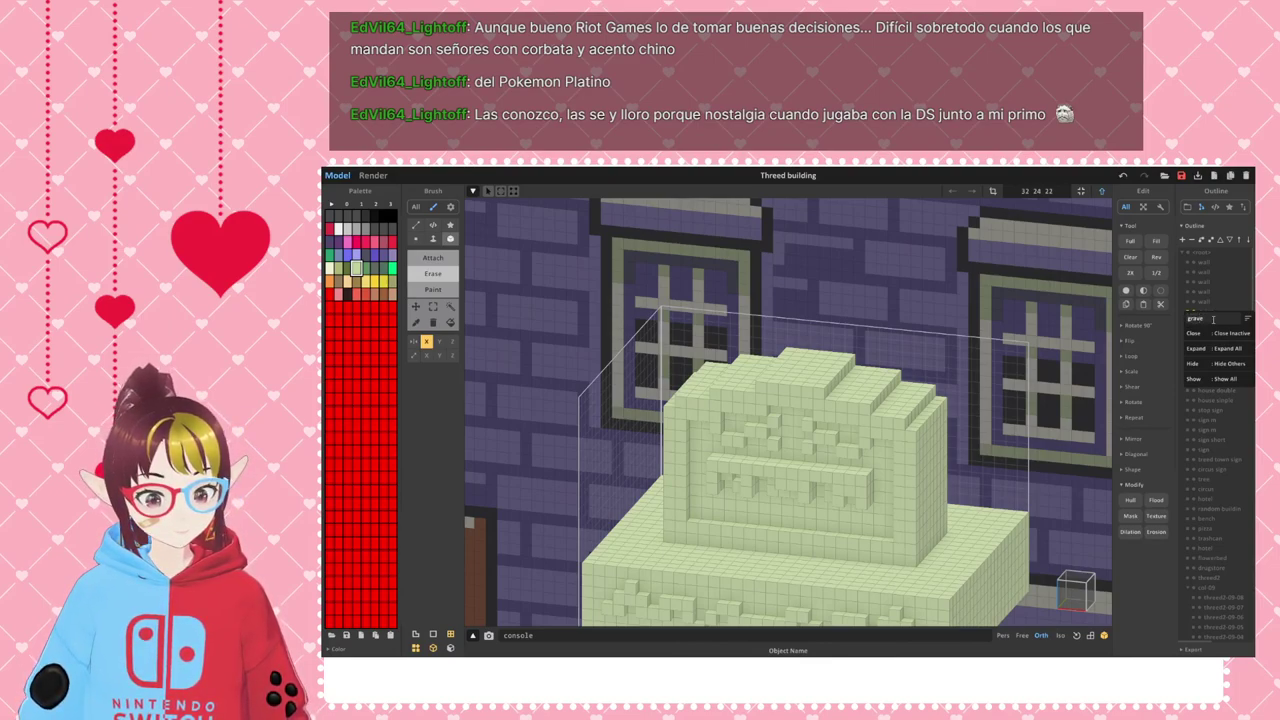
{"action": "key", "text": "BackSpace"}
{"action": "key", "text": "BackSpace"}
{"action": "key", "text": "BackSpace"}
{"action": "key", "text": "BackSpace"}
{"action": "key", "text": "BackSpace"}
{"action": "type", "text": "tig grave"}
{"action": "key", "text": "Return"}
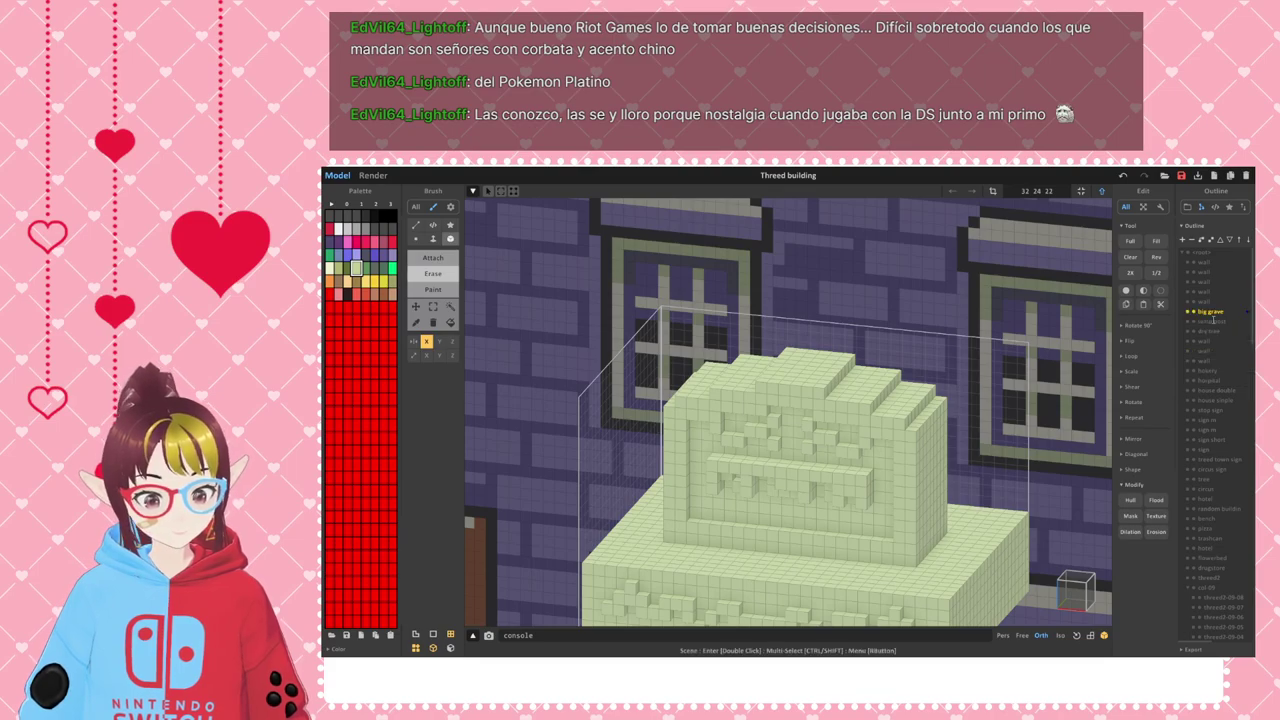
- Leave voxel editing for the whole scene and move the big grave object down to the ground
{"action": "scroll", "coordinate": [766, 452], "scroll_direction": "down", "scroll_amount": 3}
{"action": "right_click_drag", "start_coordinate": [810, 485], "coordinate": [884, 502]}
{"action": "key", "text": "Tab"}
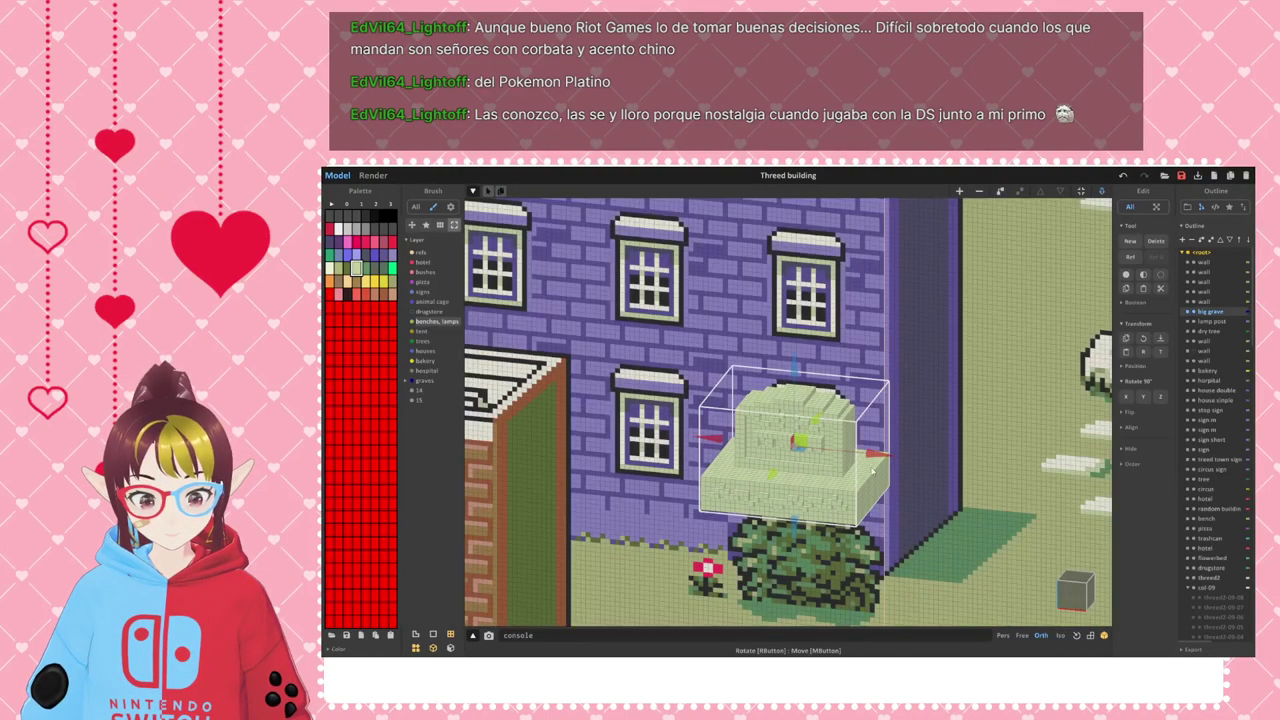
{"action": "left_click", "coordinate": [1160, 338]}
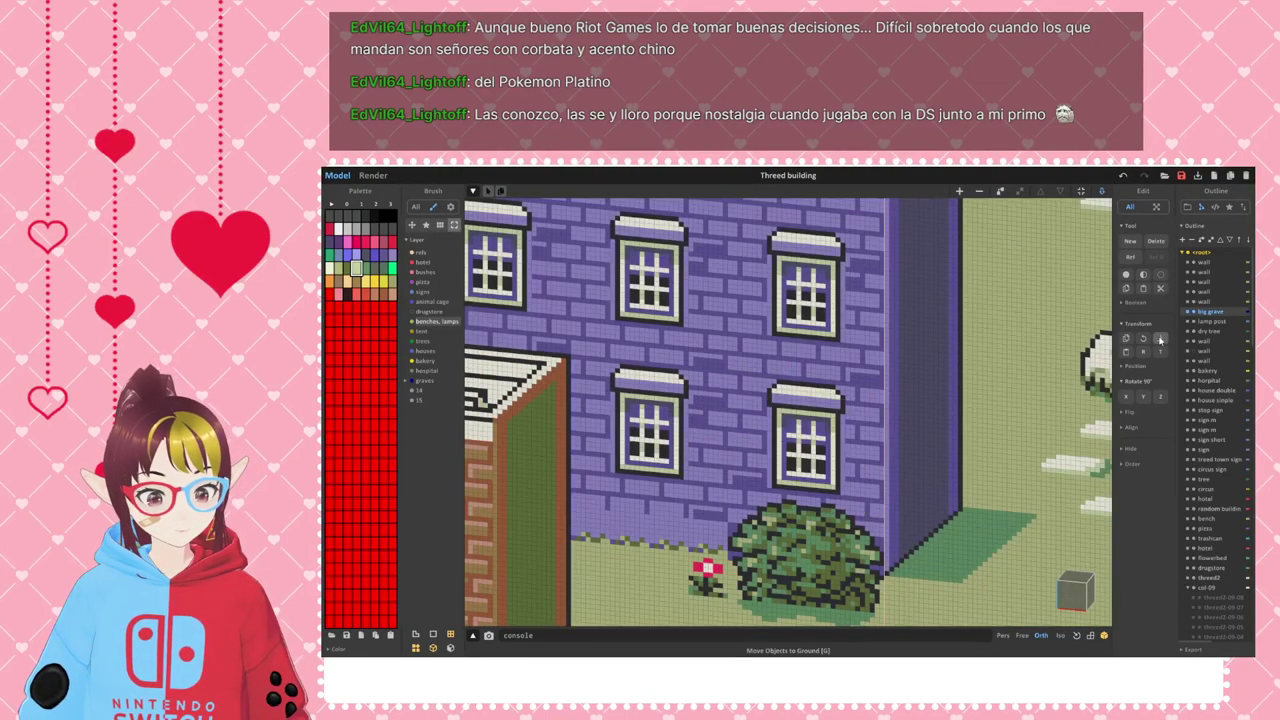
- Move the big grave across the ground to an open spot away from the other town models
{"action": "scroll", "coordinate": [920, 442], "scroll_direction": "down", "scroll_amount": 3}
{"action": "scroll", "coordinate": [920, 448], "scroll_direction": "down", "scroll_amount": 7}
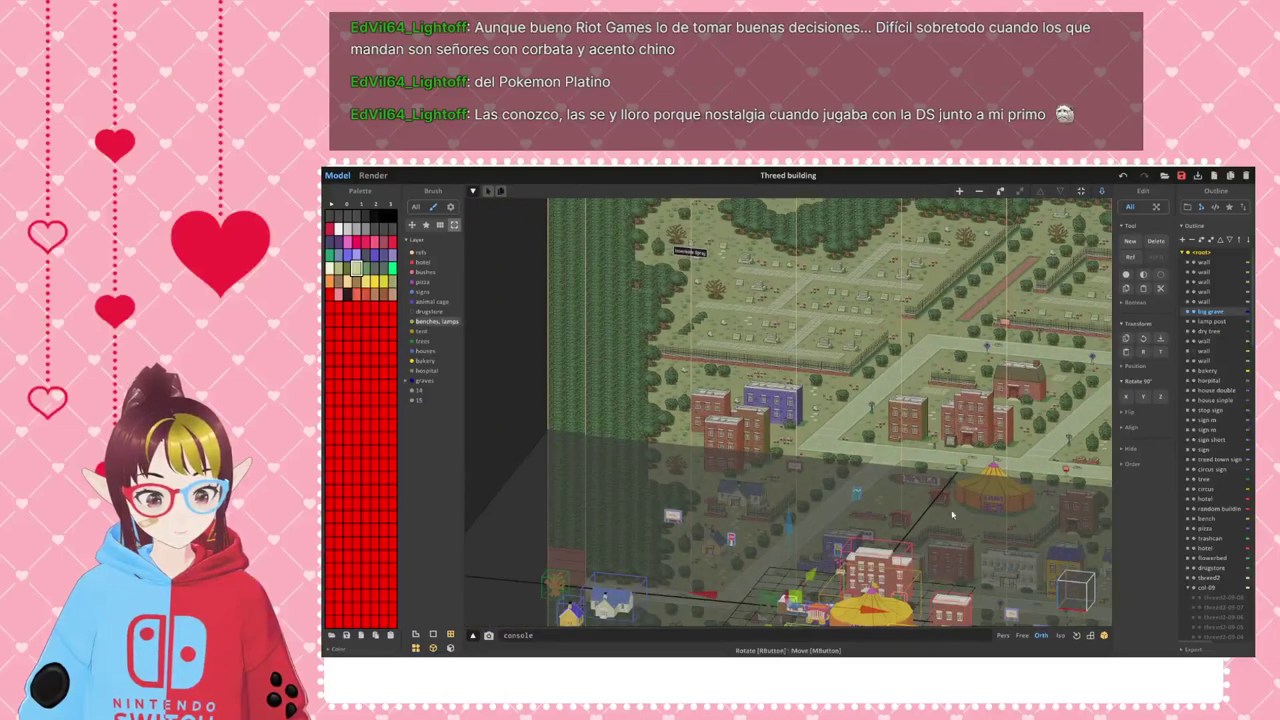
{"action": "right_click_drag", "start_coordinate": [943, 509], "coordinate": [873, 568]}
{"action": "right_click_drag", "start_coordinate": [891, 362], "coordinate": [997, 608]}
{"action": "left_click", "coordinate": [1075, 590]}
{"action": "left_click_drag", "start_coordinate": [798, 421], "coordinate": [1028, 287]}
{"action": "middle_click_drag", "start_coordinate": [1094, 298], "coordinate": [830, 424]}
{"action": "left_click_drag", "start_coordinate": [768, 410], "coordinate": [846, 315]}
{"action": "right_click_drag", "start_coordinate": [706, 489], "coordinate": [846, 474]}
{"action": "left_click", "coordinate": [1081, 590]}
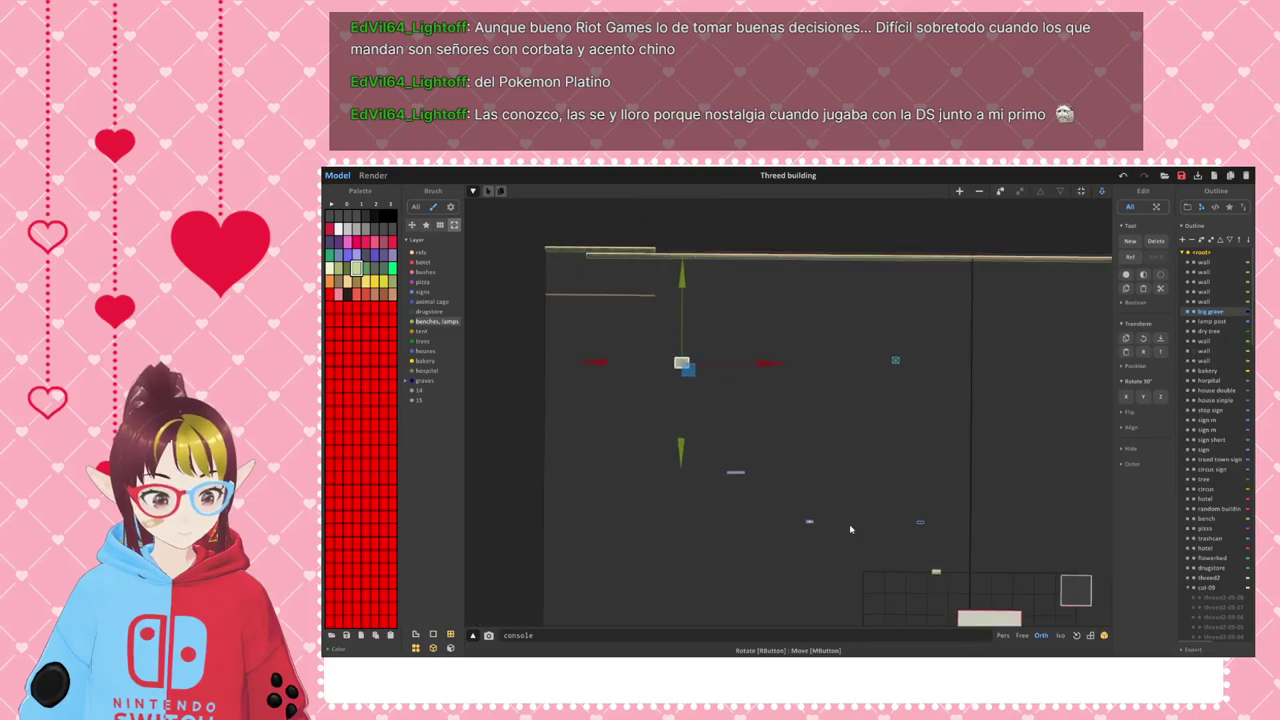
{"action": "scroll", "coordinate": [886, 477], "scroll_direction": "down", "scroll_amount": 3}
{"action": "right_click_drag", "start_coordinate": [851, 517], "coordinate": [841, 432]}
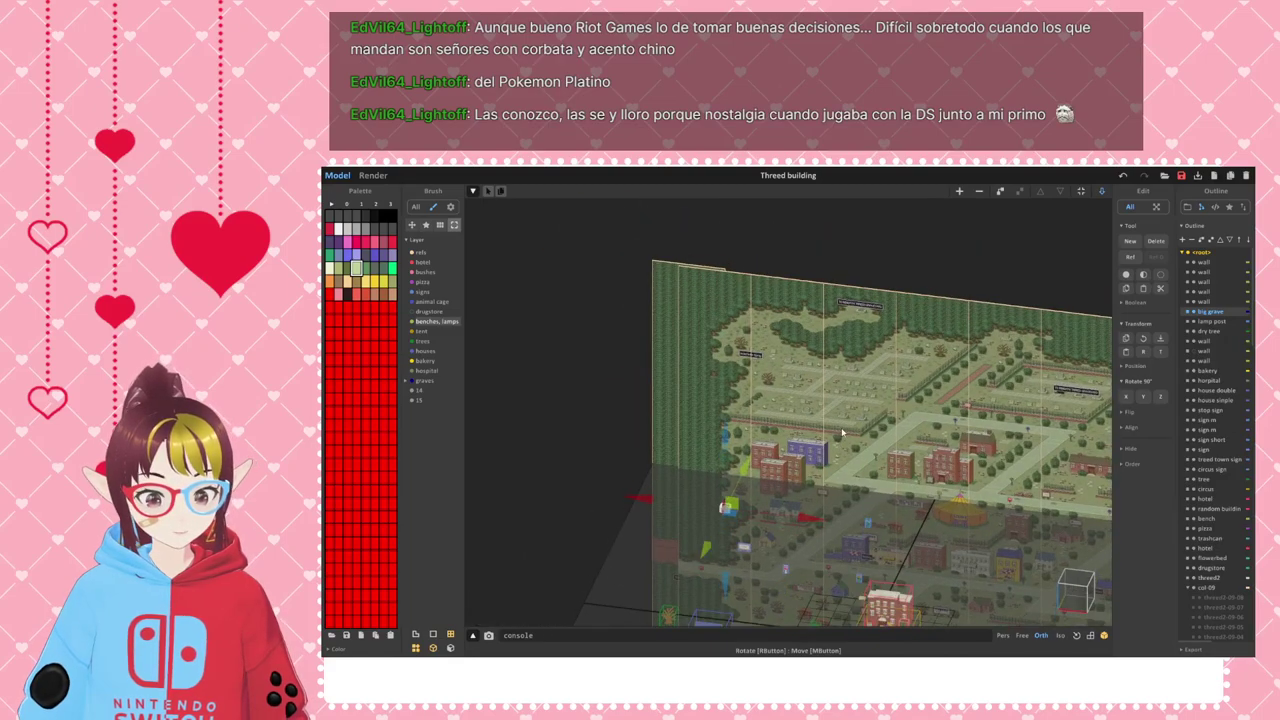
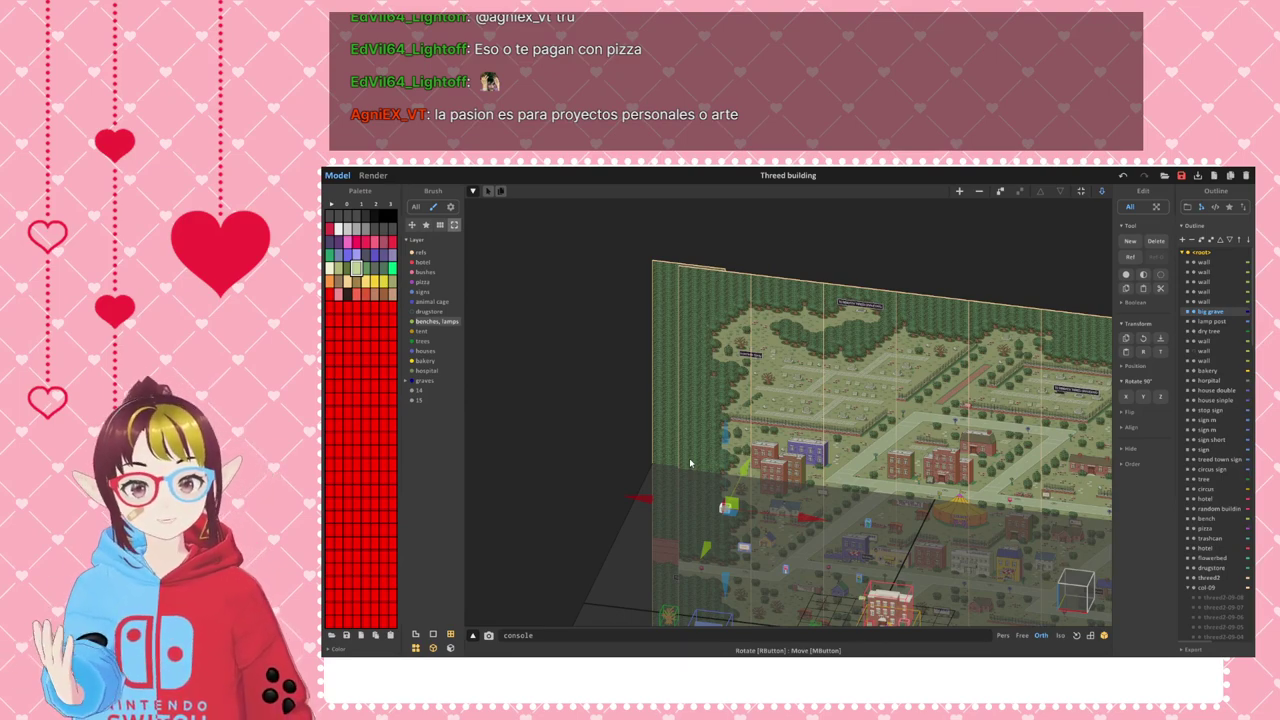
- Examine the modelled town objects from several angles and single out the big grave among them
{"action": "right_click_drag", "start_coordinate": [689, 463], "coordinate": [828, 369]}
{"action": "scroll", "coordinate": [828, 369], "scroll_direction": "up", "scroll_amount": 6}
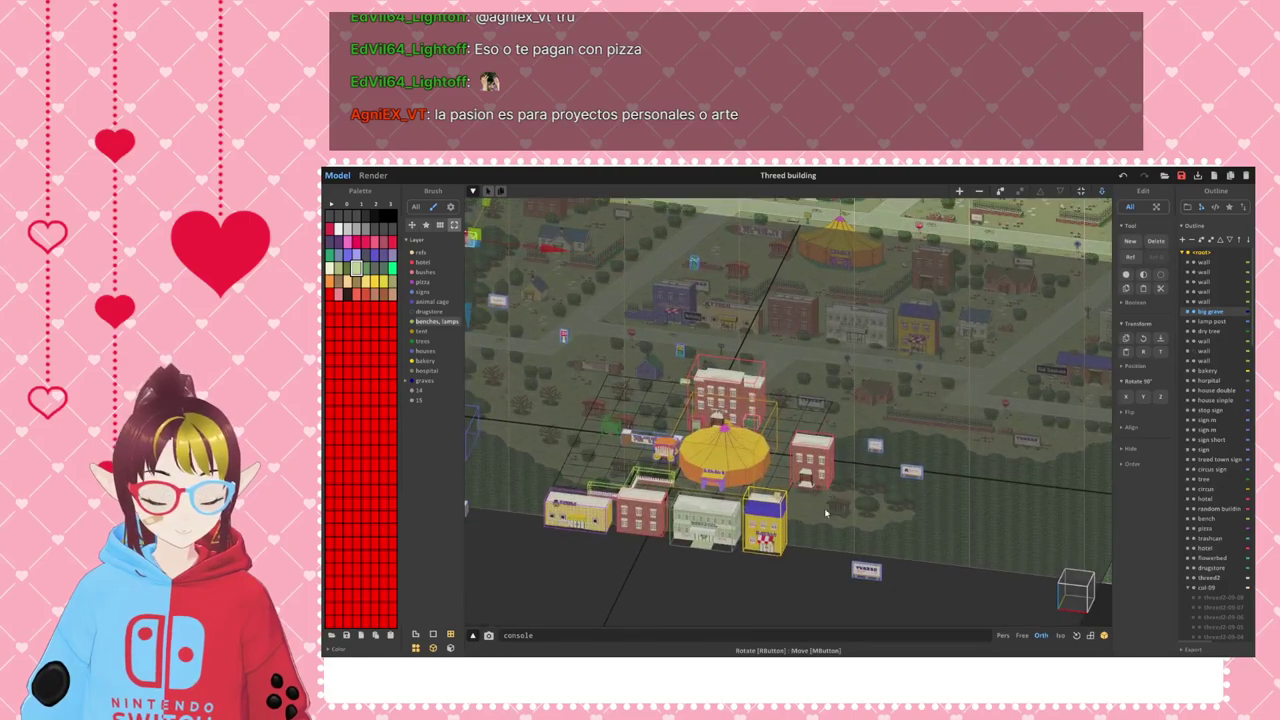
{"action": "middle_click_drag", "start_coordinate": [868, 510], "coordinate": [876, 406]}
{"action": "scroll", "coordinate": [829, 434], "scroll_direction": "up", "scroll_amount": 2}
{"action": "middle_click_drag", "start_coordinate": [566, 368], "coordinate": [738, 451]}
{"action": "scroll", "coordinate": [738, 451], "scroll_direction": "up", "scroll_amount": 3}
{"action": "middle_click_drag", "start_coordinate": [742, 402], "coordinate": [756, 481]}
{"action": "left_click", "coordinate": [756, 481]}
{"action": "scroll", "coordinate": [753, 500], "scroll_direction": "down", "scroll_amount": 3}
{"action": "scroll", "coordinate": [753, 500], "scroll_direction": "down", "scroll_amount": 1}
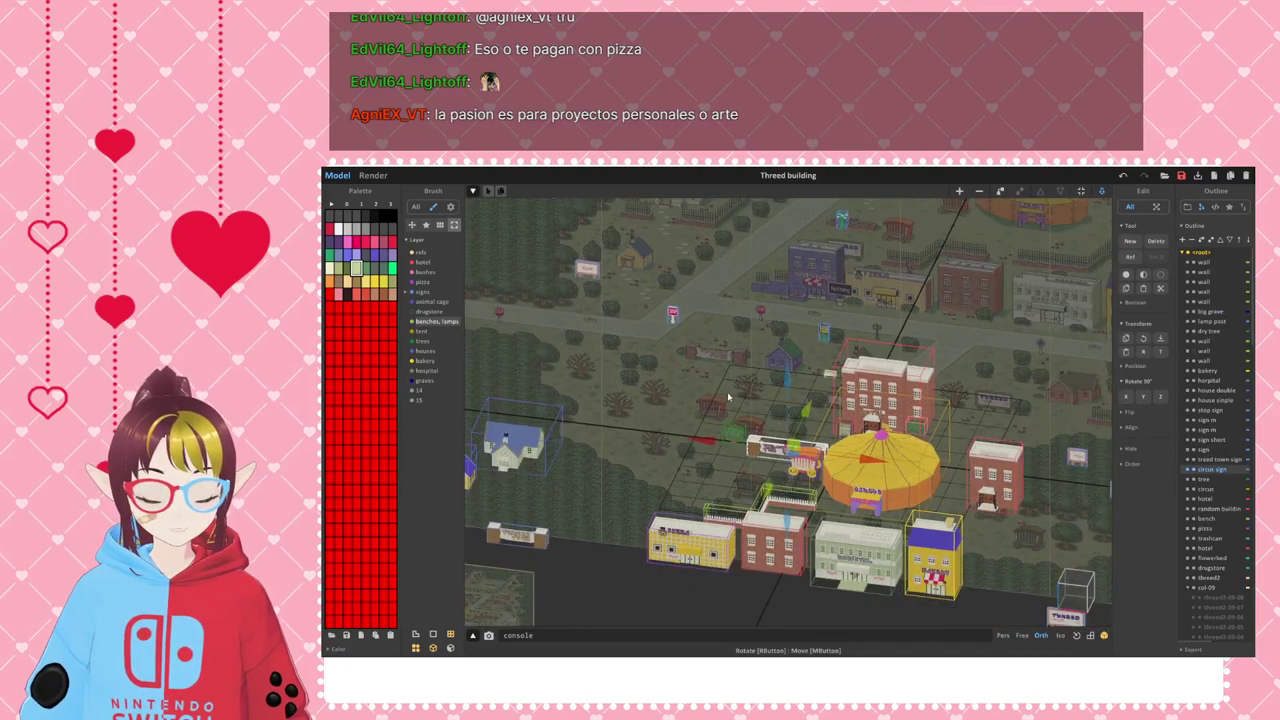
{"action": "right_click_drag", "start_coordinate": [753, 500], "coordinate": [709, 406]}
{"action": "middle_click_drag", "start_coordinate": [676, 338], "coordinate": [733, 549]}
{"action": "right_click_drag", "start_coordinate": [760, 323], "coordinate": [744, 422]}
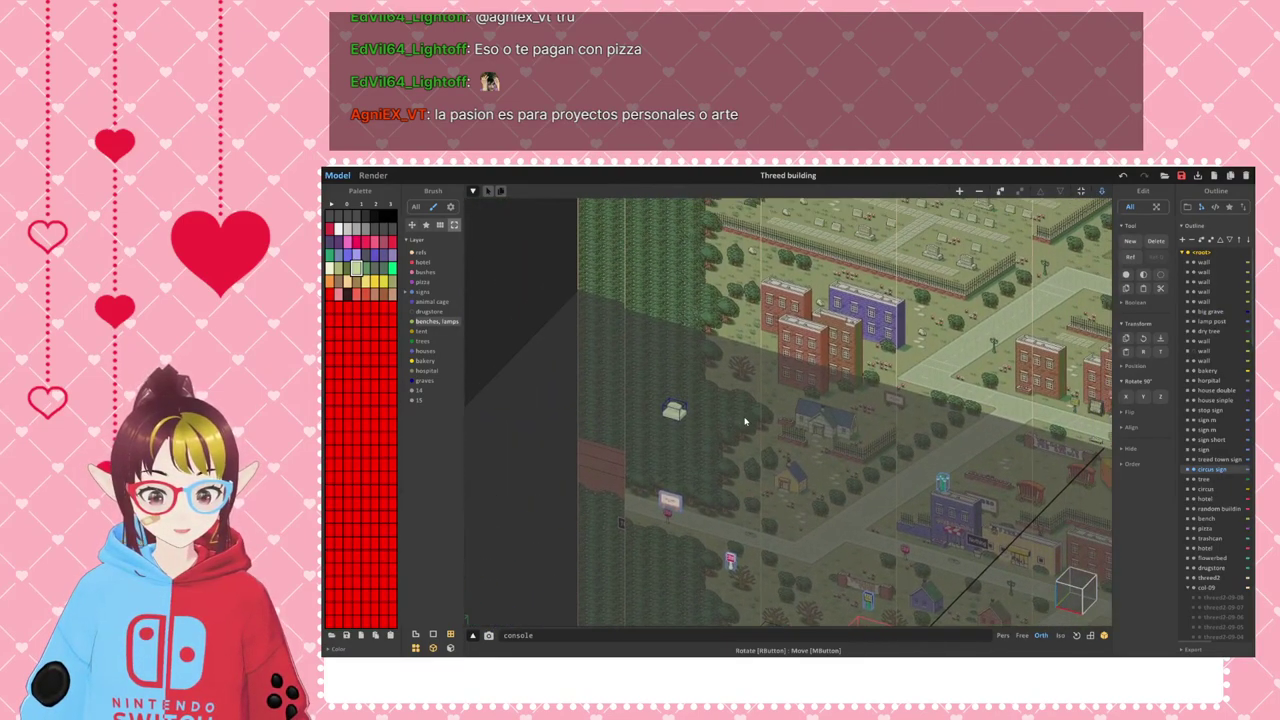
{"action": "left_click", "coordinate": [684, 406]}
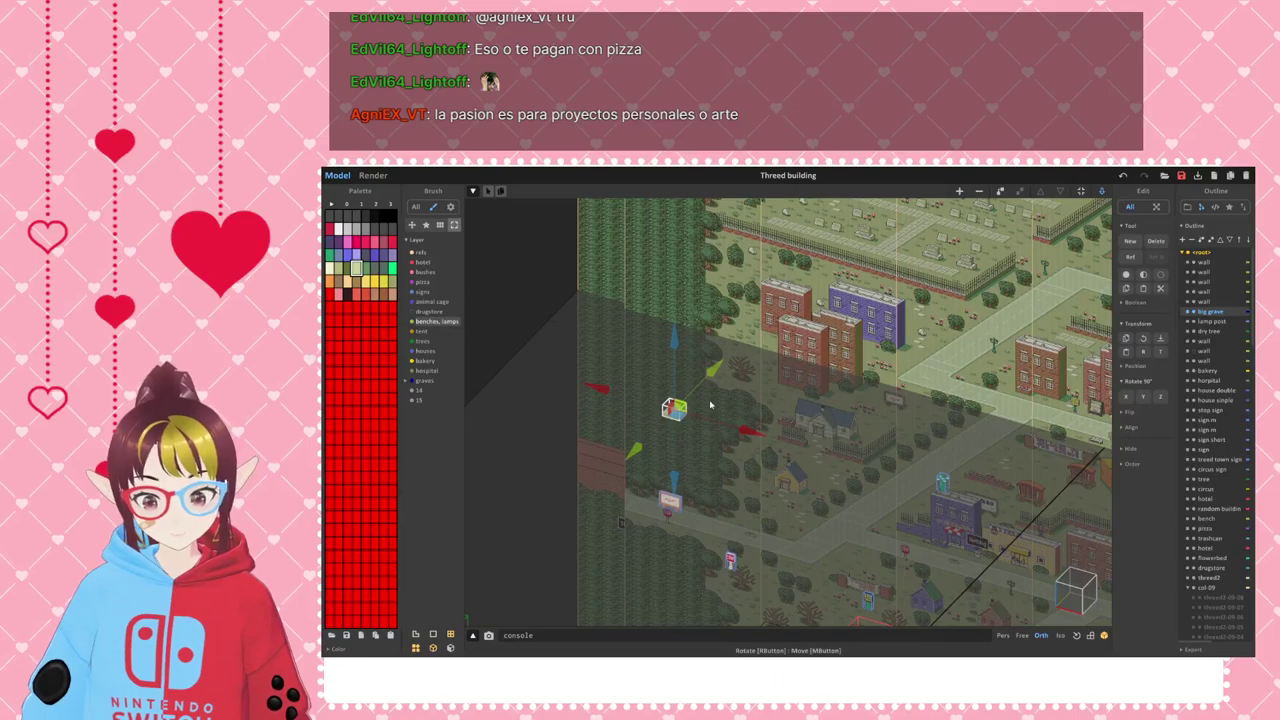
{"action": "scroll", "coordinate": [697, 389], "scroll_direction": "up", "scroll_amount": 2}
{"action": "scroll", "coordinate": [697, 389], "scroll_direction": "up", "scroll_amount": 2}
{"action": "middle_click_drag", "start_coordinate": [687, 392], "coordinate": [858, 473]}
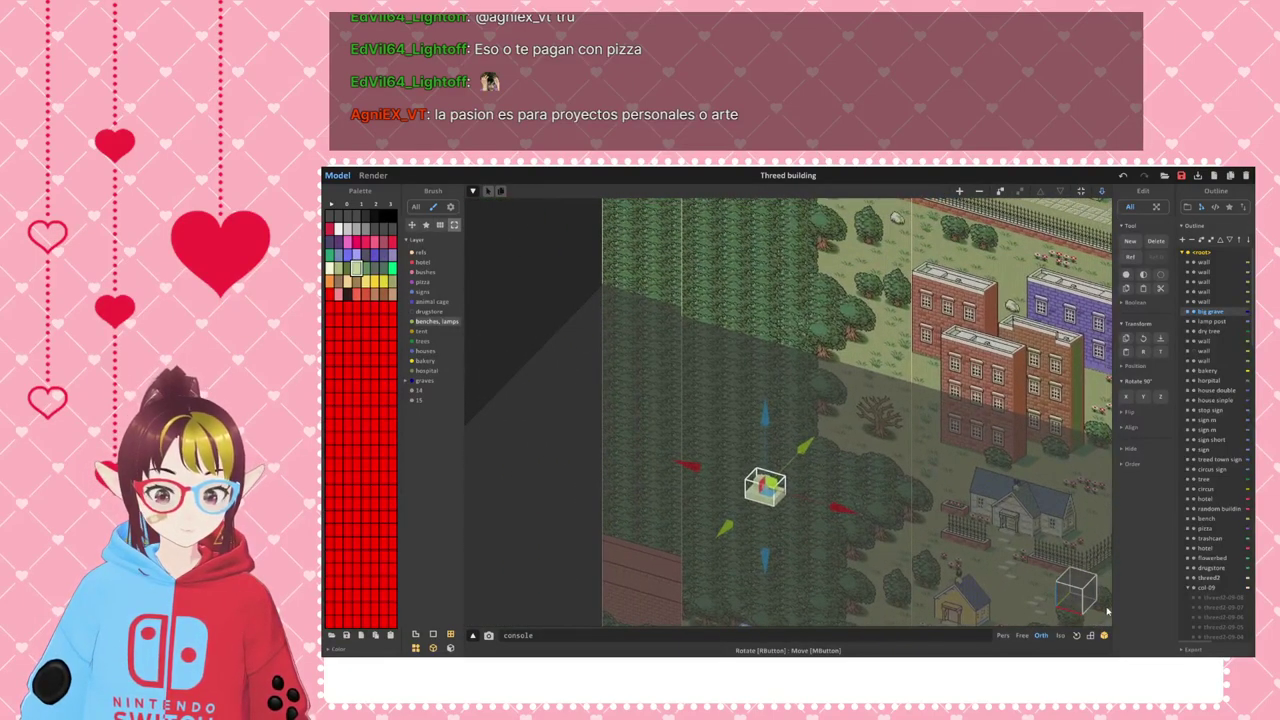
- Make graves the active layer and add a new object while facing the reference map from the front
{"action": "mouse_move", "coordinate": [926, 394]}
{"action": "middle_mouse_down"}
{"action": "mouse_move", "coordinate": [923, 506]}
{"action": "mouse_move", "coordinate": [922, 419]}
{"action": "middle_mouse_up"}
{"action": "left_click", "coordinate": [1069, 604]}
{"action": "left_click", "coordinate": [437, 381]}
{"action": "left_click", "coordinate": [958, 191]}
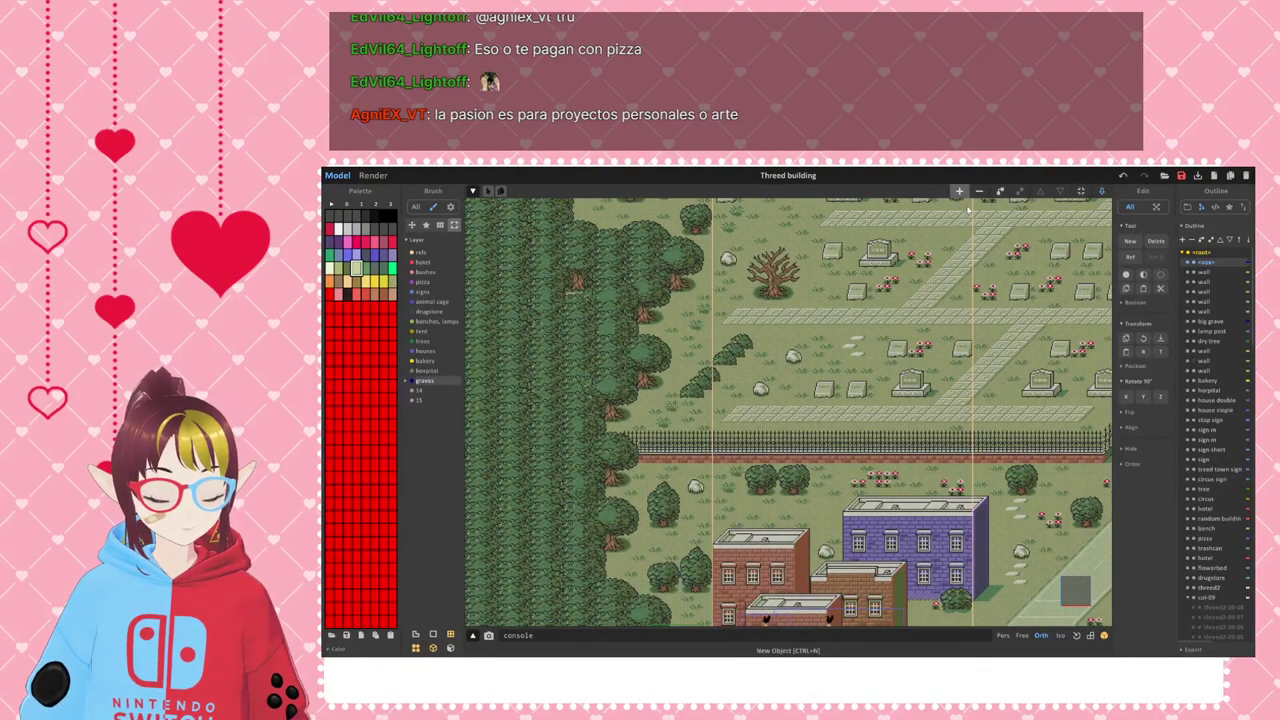
- Place the new object over a small slab gravestone beside the flowers in the reference map's cemetery
{"action": "scroll", "coordinate": [893, 444], "scroll_direction": "down", "scroll_amount": 3}
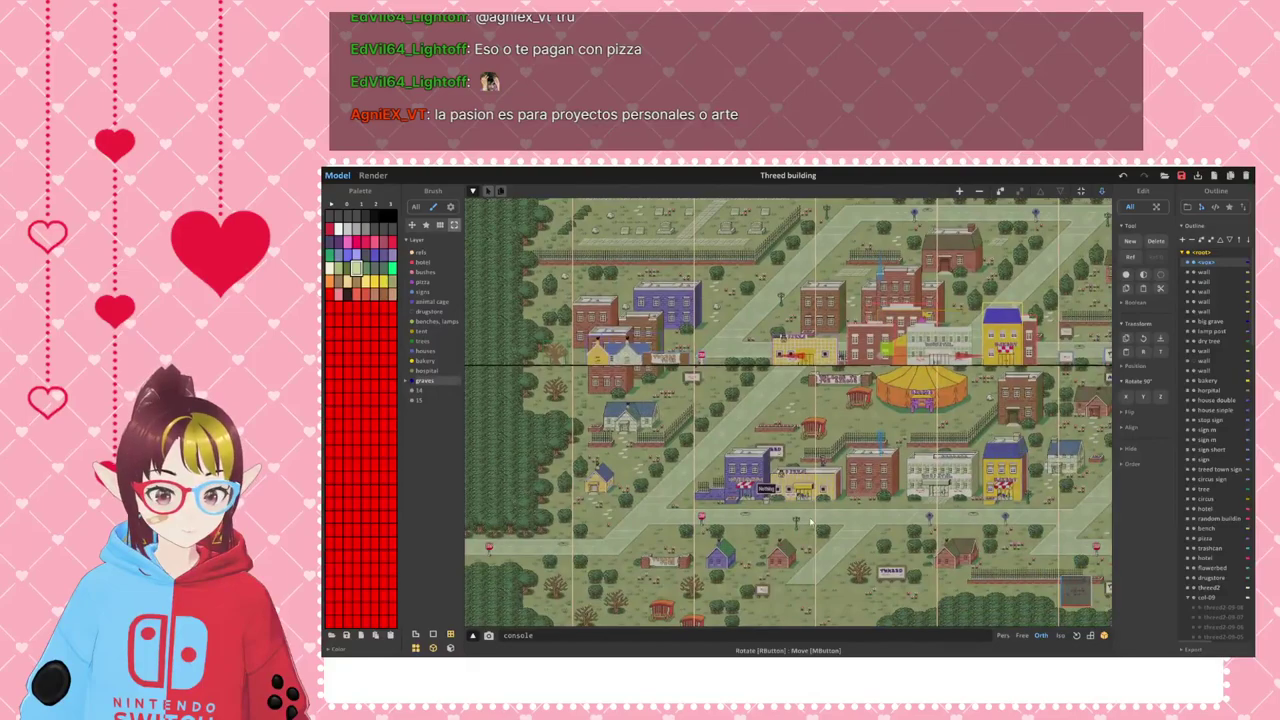
{"action": "scroll", "coordinate": [814, 517], "scroll_direction": "up", "scroll_amount": 2}
{"action": "middle_click_drag", "start_coordinate": [906, 463], "coordinate": [806, 512]}
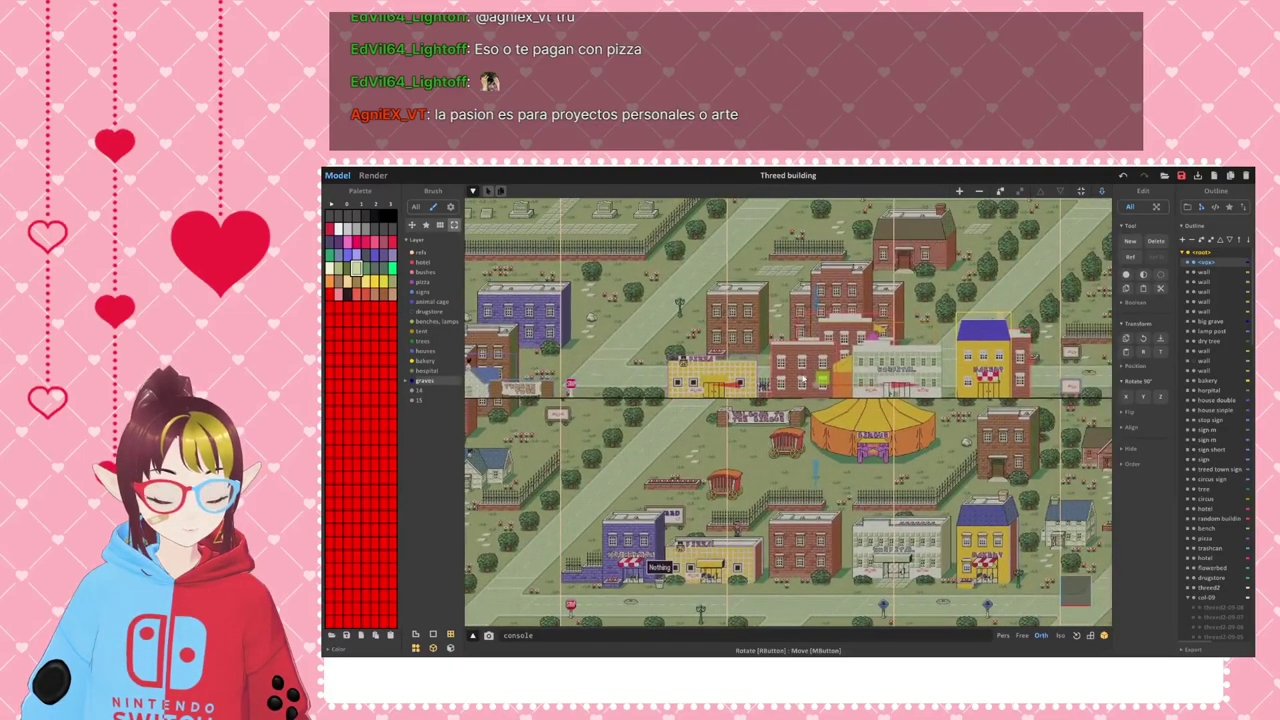
{"action": "scroll", "coordinate": [785, 380], "scroll_direction": "up", "scroll_amount": 3}
{"action": "middle_click_drag", "start_coordinate": [775, 380], "coordinate": [800, 472]}
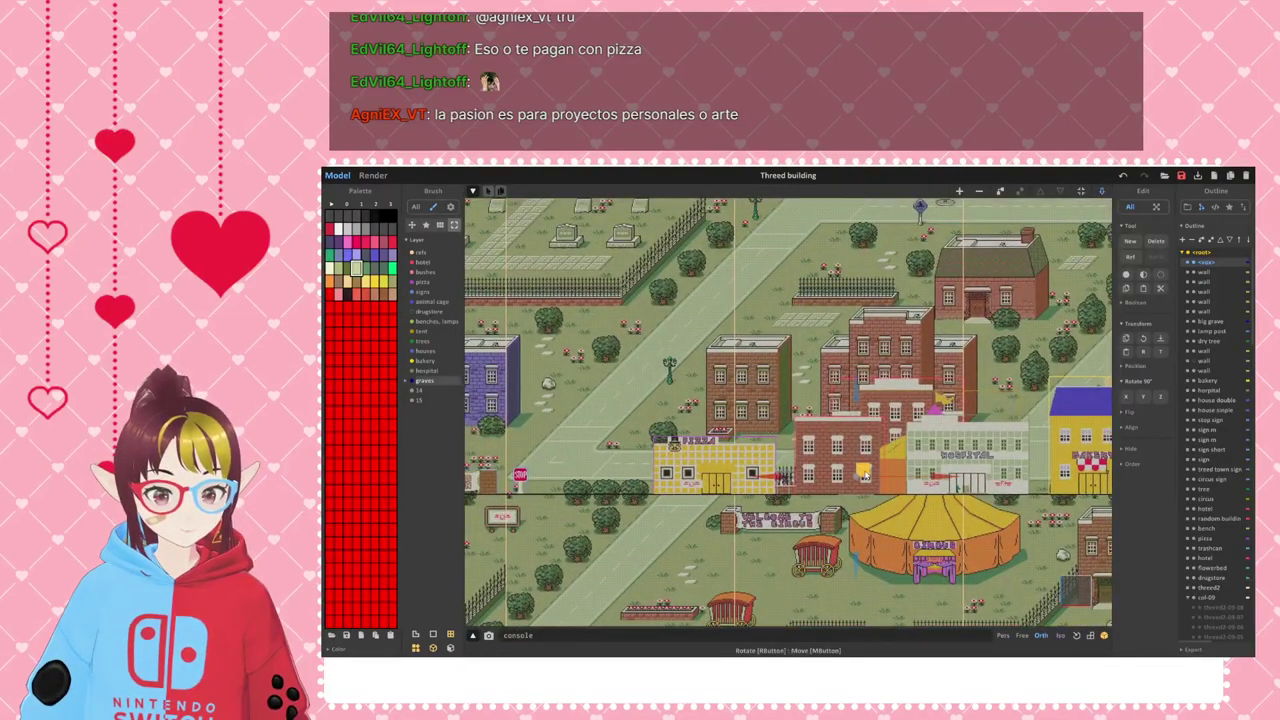
{"action": "middle_click_drag", "start_coordinate": [647, 271], "coordinate": [853, 465]}
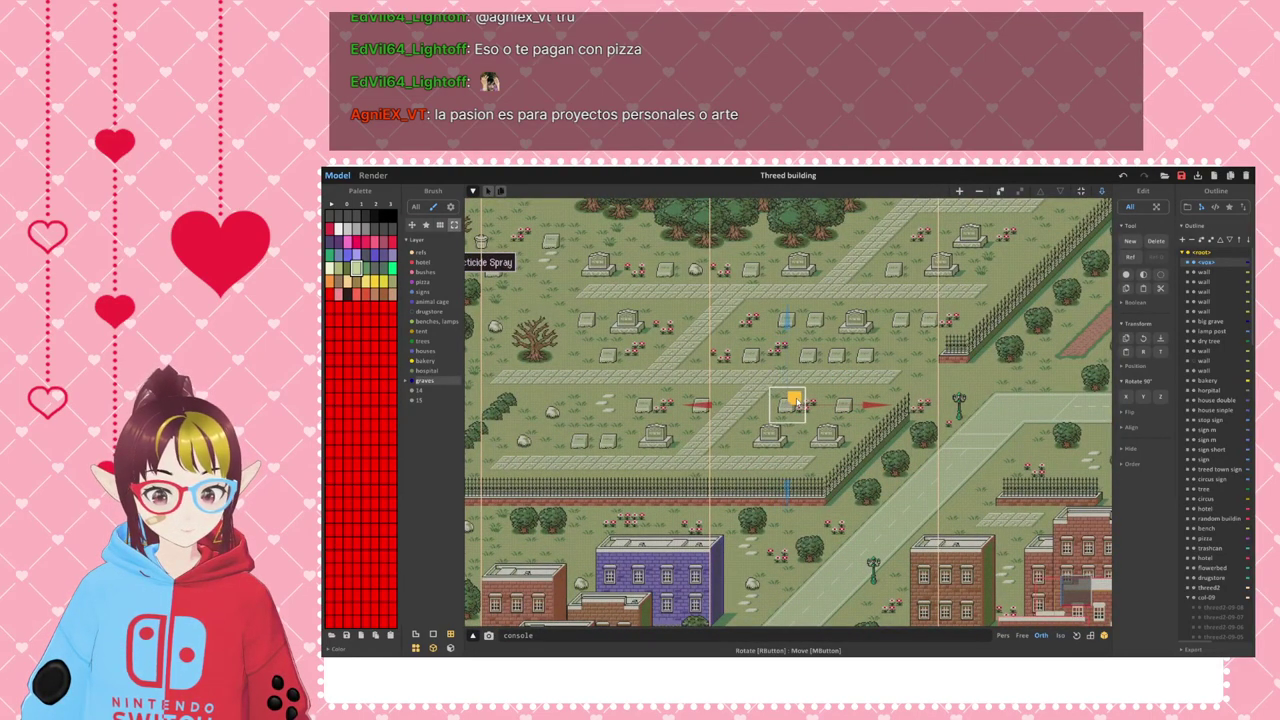
{"action": "scroll", "coordinate": [795, 402], "scroll_direction": "up", "scroll_amount": 4}
{"action": "scroll", "coordinate": [794, 471], "scroll_direction": "up", "scroll_amount": 5}
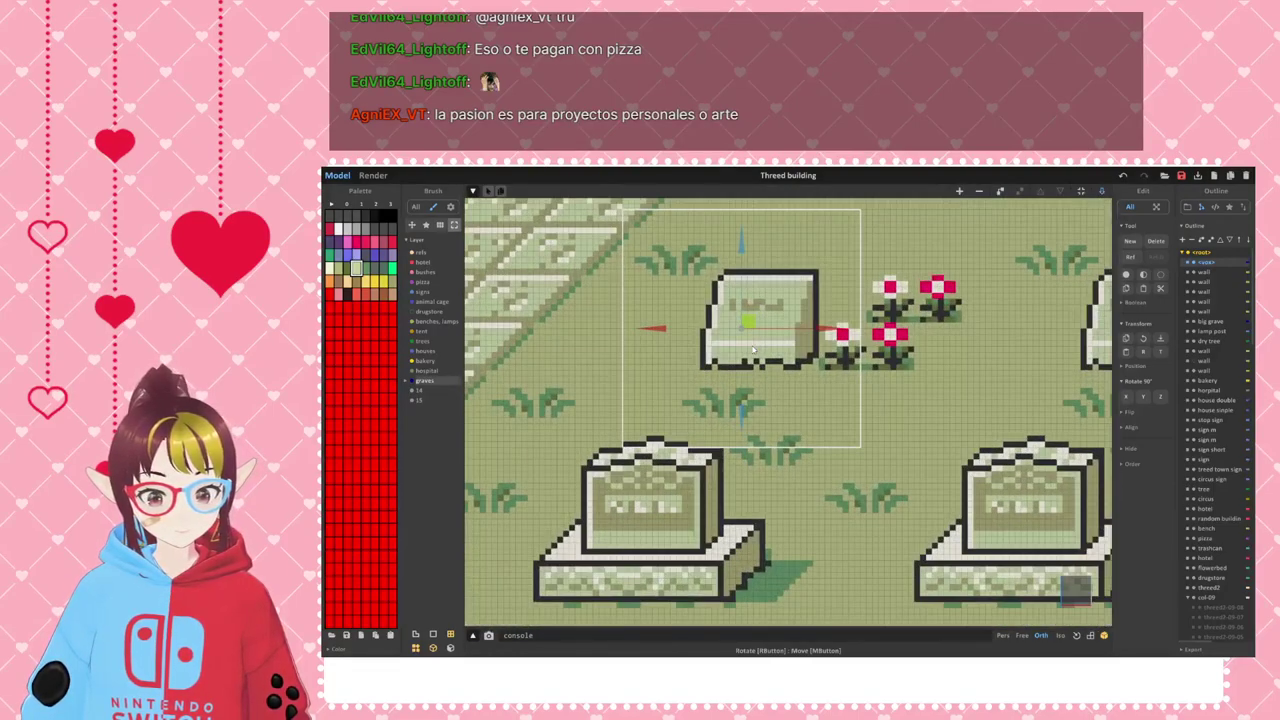
{"action": "scroll", "coordinate": [737, 318], "scroll_direction": "up", "scroll_amount": 2}
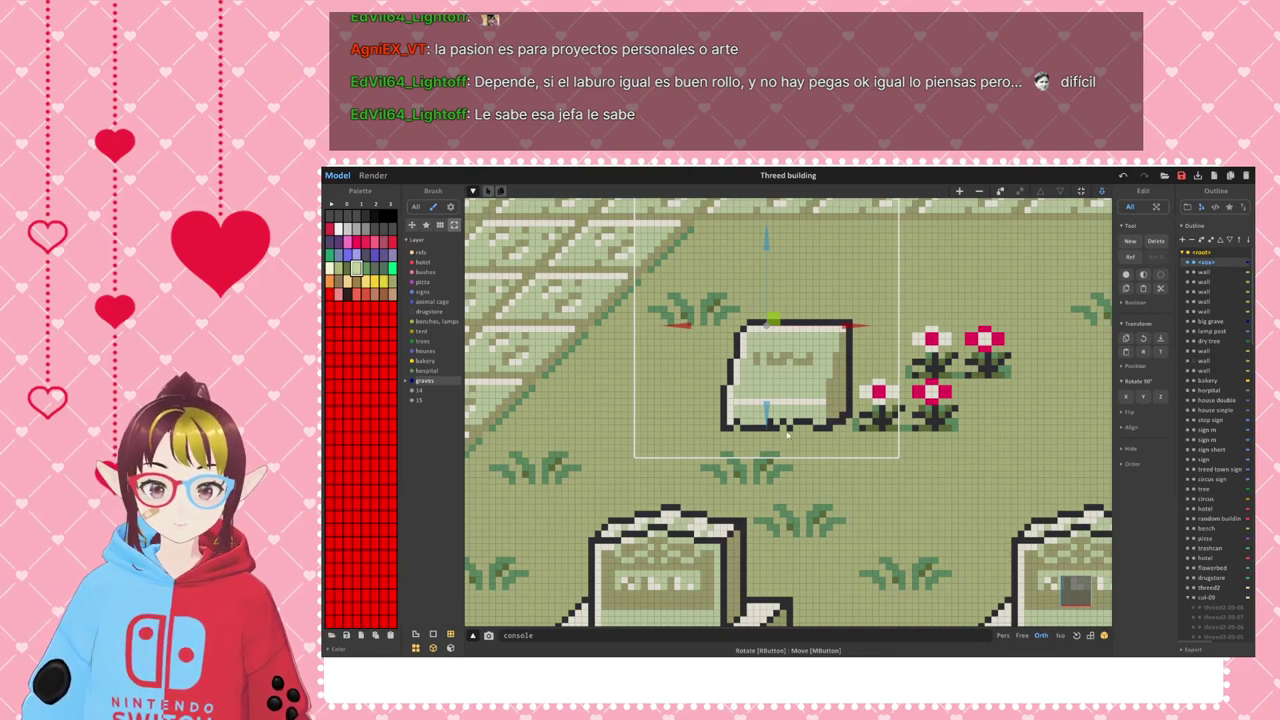
- Shift the new object sideways to centre its frame on the small gravestone
{"action": "scroll", "coordinate": [796, 429], "scroll_direction": "down", "scroll_amount": 2}
{"action": "middle_click_drag", "start_coordinate": [837, 411], "coordinate": [1100, 270]}
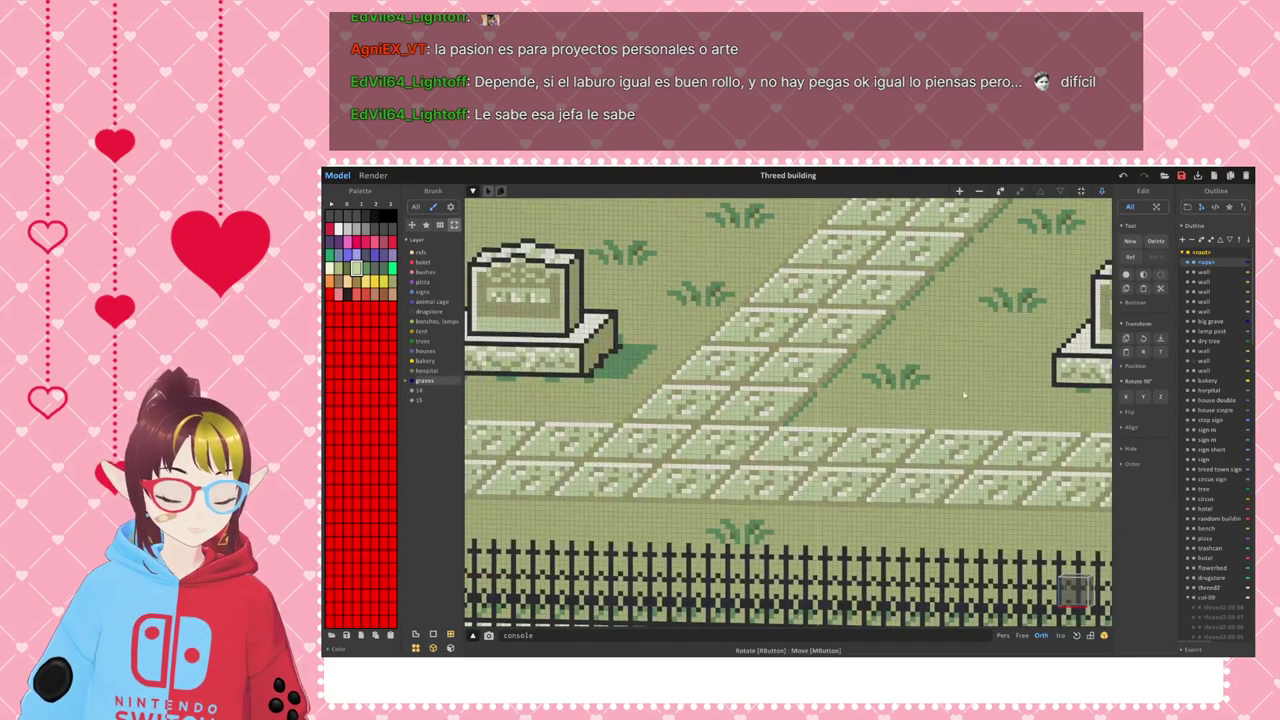
{"action": "left_click", "coordinate": [1077, 636]}
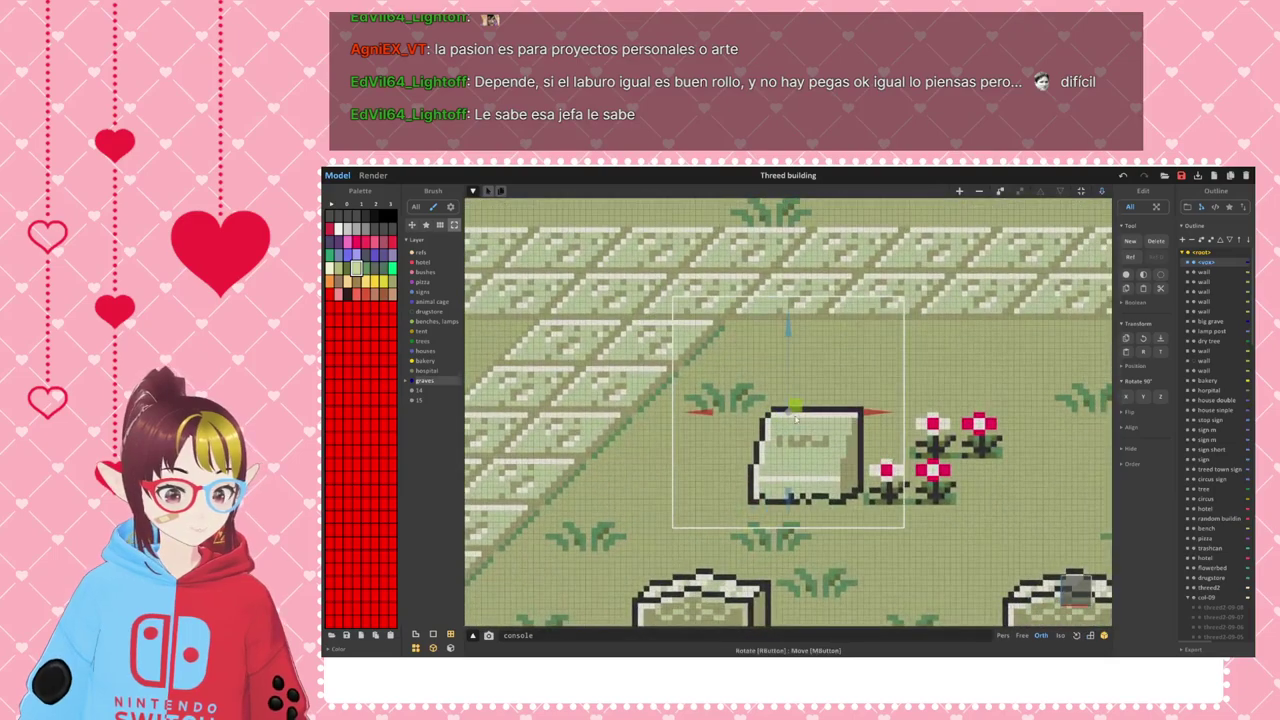
{"action": "scroll", "coordinate": [828, 400], "scroll_direction": "up", "scroll_amount": 5}
{"action": "left_click_drag", "start_coordinate": [769, 366], "coordinate": [799, 371]}
{"action": "scroll", "coordinate": [799, 371], "scroll_direction": "down", "scroll_amount": 2}
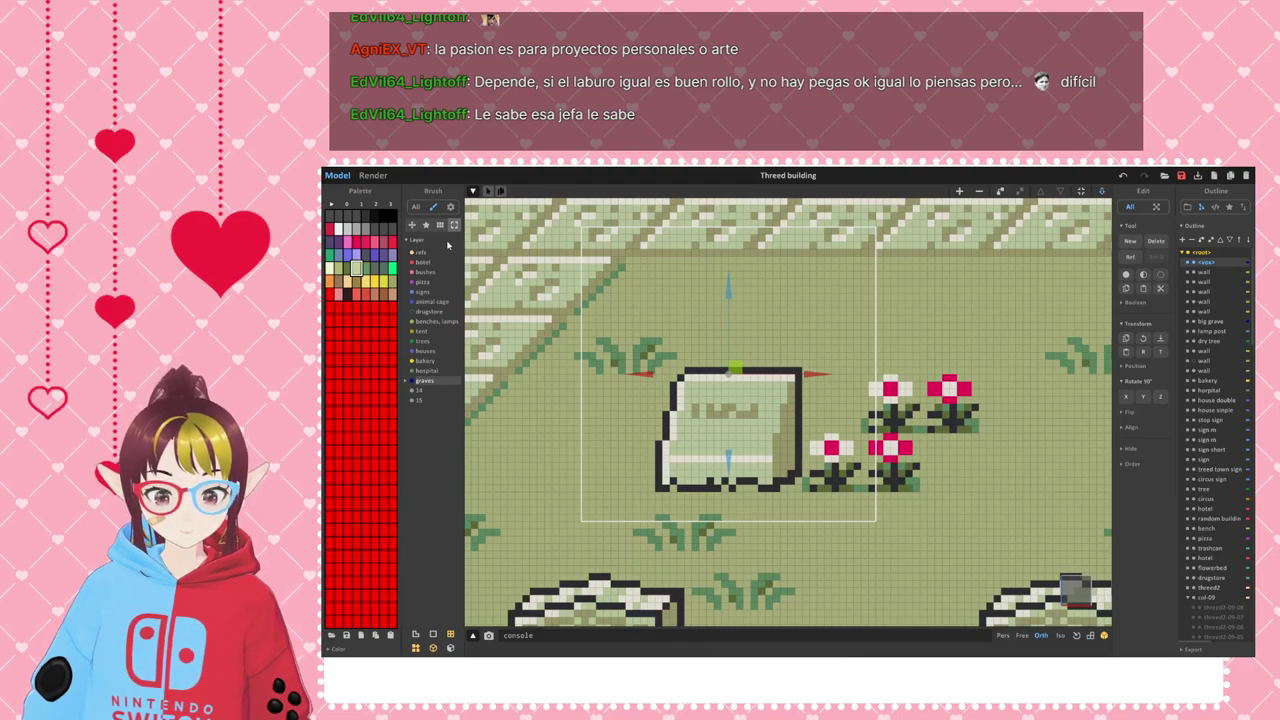
- Enter voxel editing on the new object and fill a flat pale green rectangular slab over the gravestone in the reference
{"action": "key", "text": "v"}
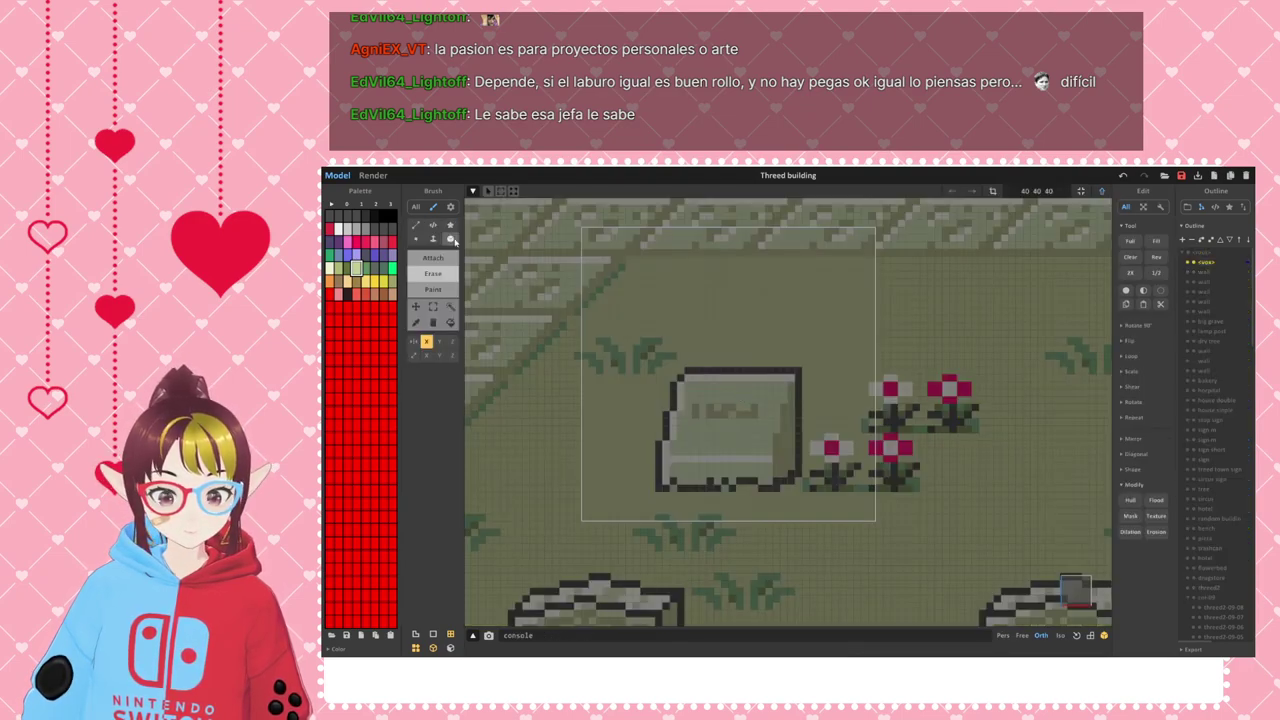
{"action": "scroll", "coordinate": [680, 440], "scroll_direction": "up", "scroll_amount": 2}
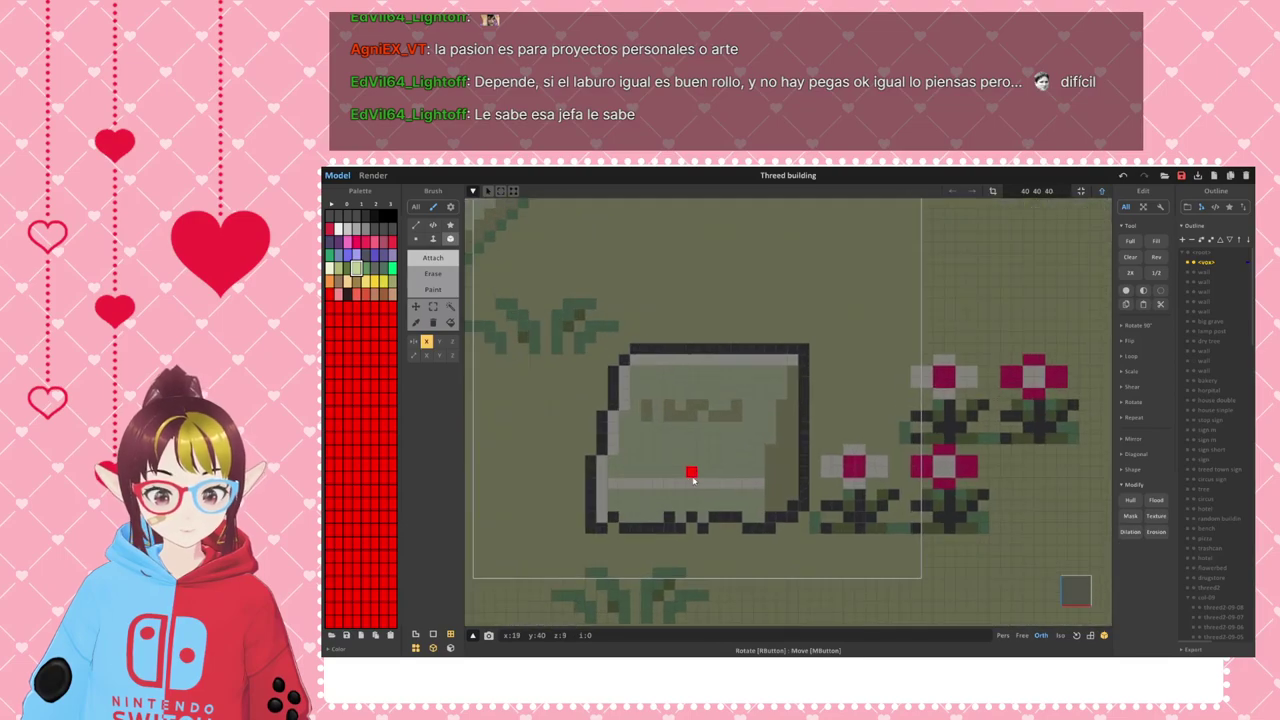
{"action": "left_click_drag", "start_coordinate": [594, 517], "coordinate": [737, 528]}
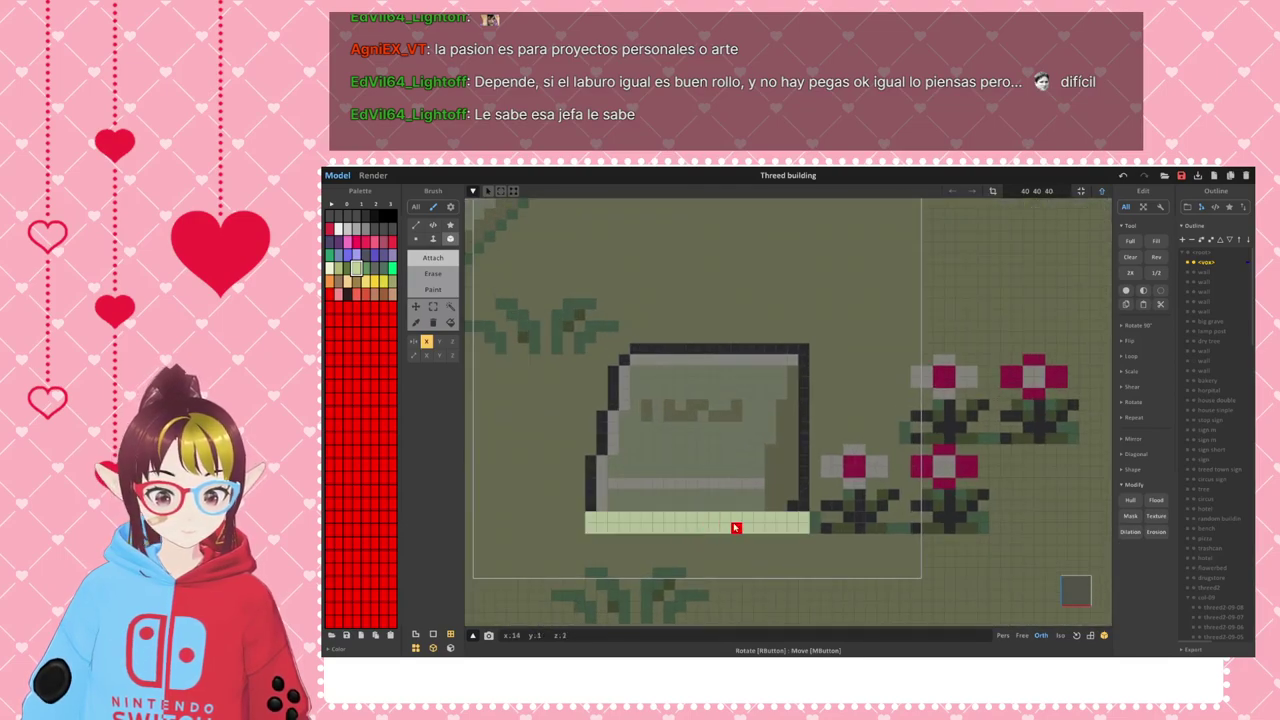
{"action": "key", "text": "ctrl+z"}
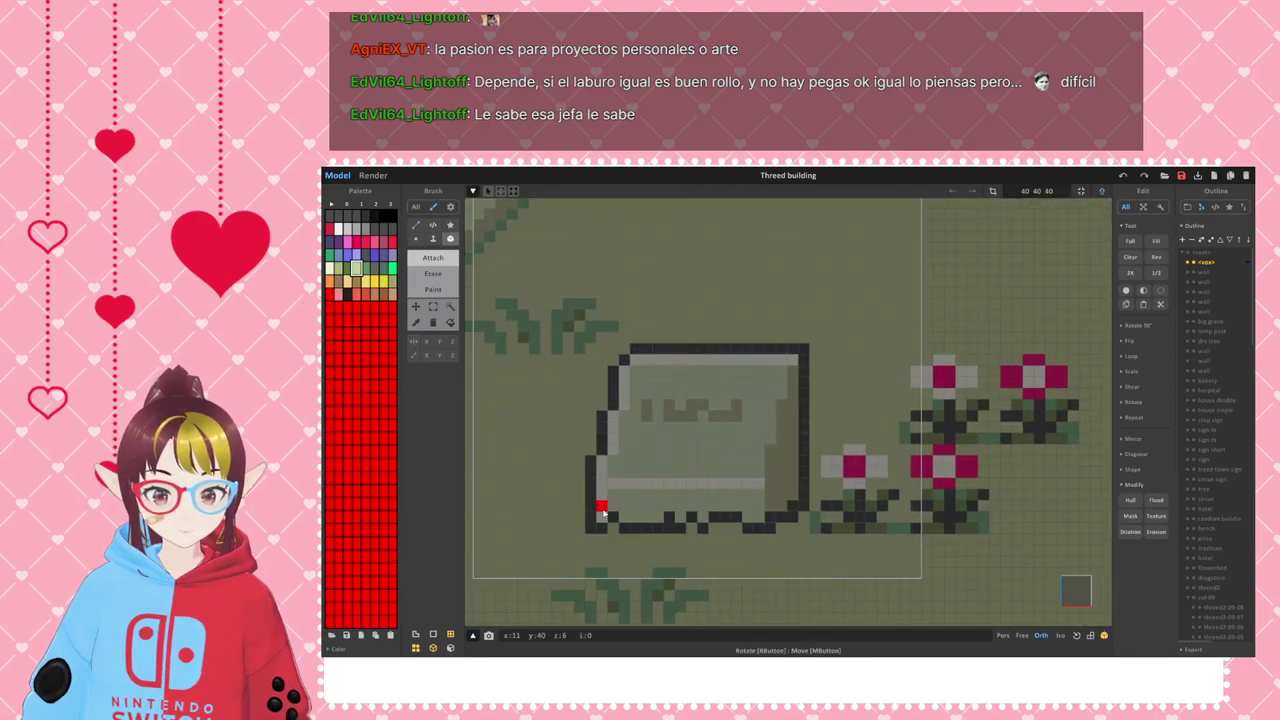
{"action": "left_click_drag", "start_coordinate": [591, 517], "coordinate": [634, 352]}
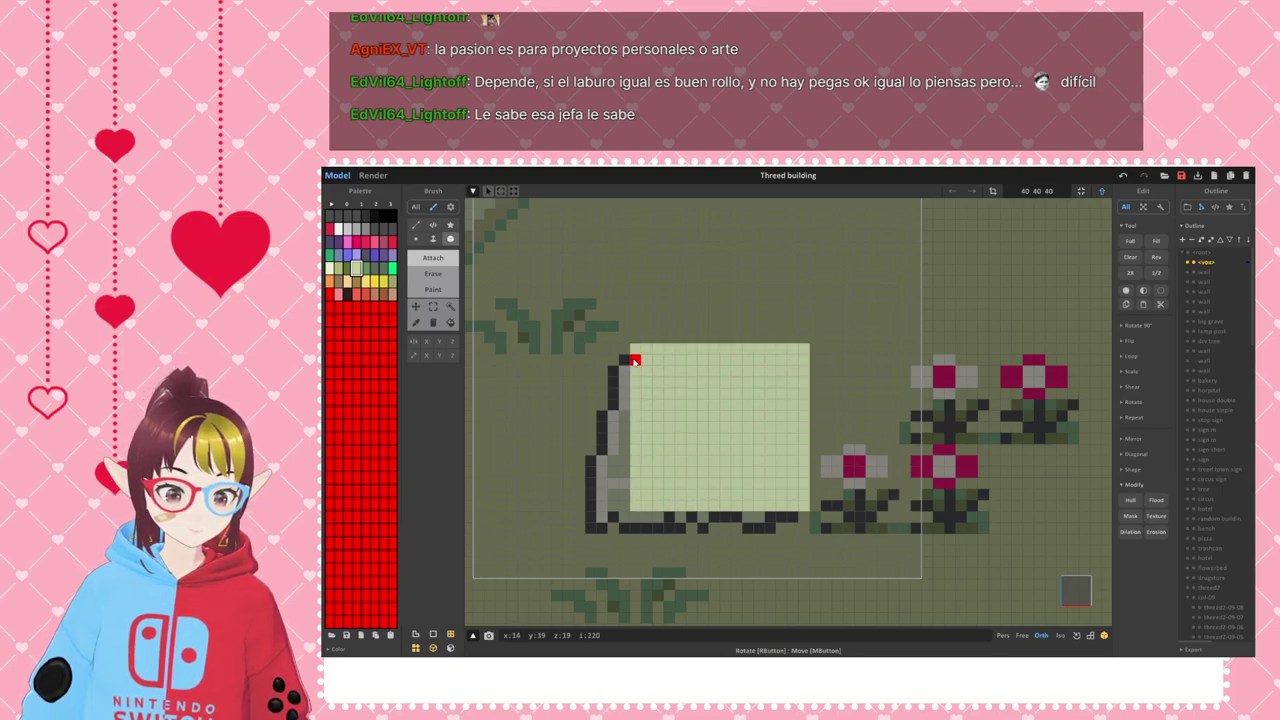
{"action": "scroll", "coordinate": [820, 500], "scroll_direction": "down", "scroll_amount": 2}
{"action": "key", "text": "Tab"}
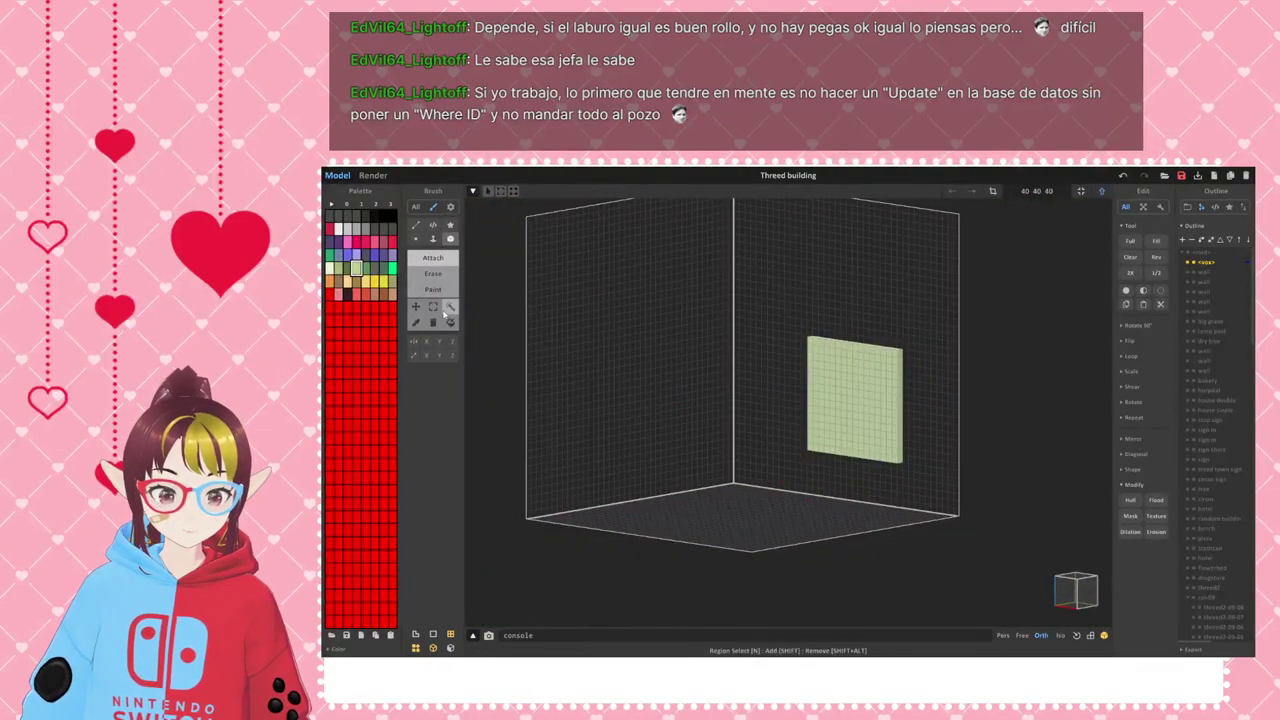
- Select the green slab, duplicate it, and position the copy a few voxels in front of the original
{"action": "left_click", "coordinate": [433, 307]}
{"action": "left_click_drag", "start_coordinate": [761, 308], "coordinate": [920, 500]}
{"action": "left_click", "coordinate": [416, 306]}
{"action": "left_click_drag", "start_coordinate": [826, 405], "coordinate": [774, 414], "text": "ctrl"}
{"action": "right_click_drag", "start_coordinate": [912, 446], "coordinate": [850, 438]}
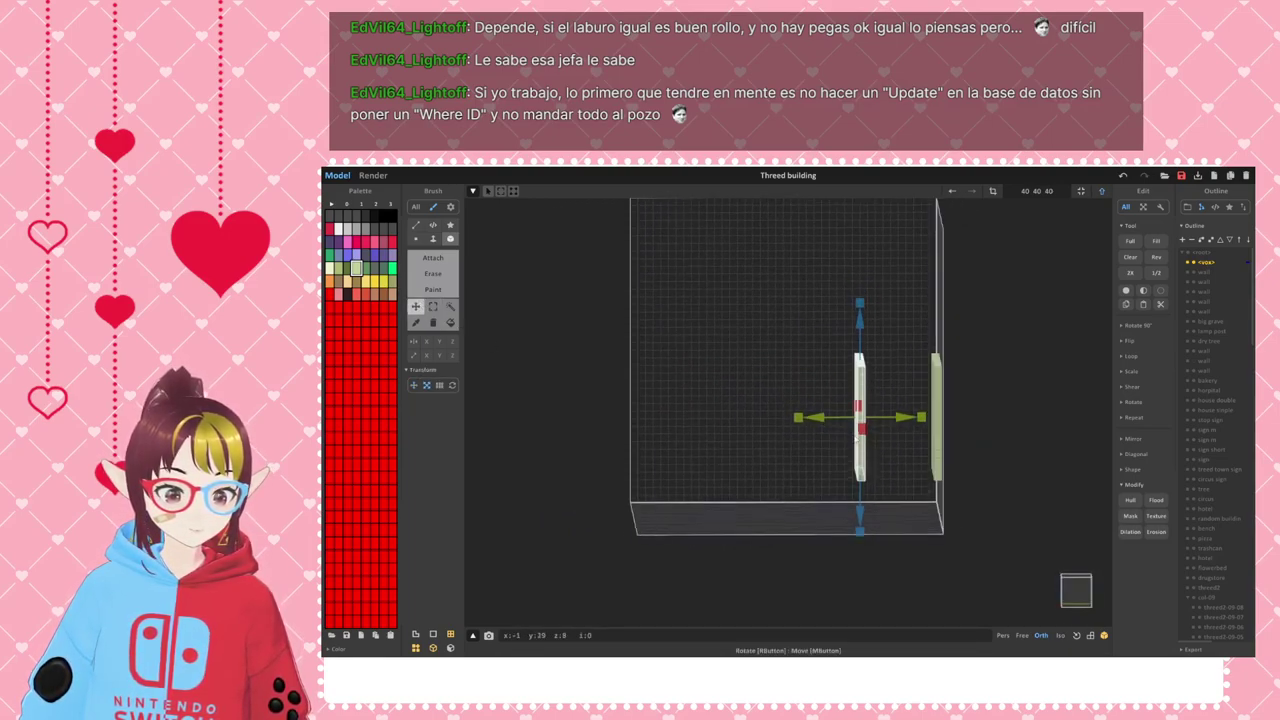
{"action": "left_click_drag", "start_coordinate": [902, 421], "coordinate": [918, 420]}
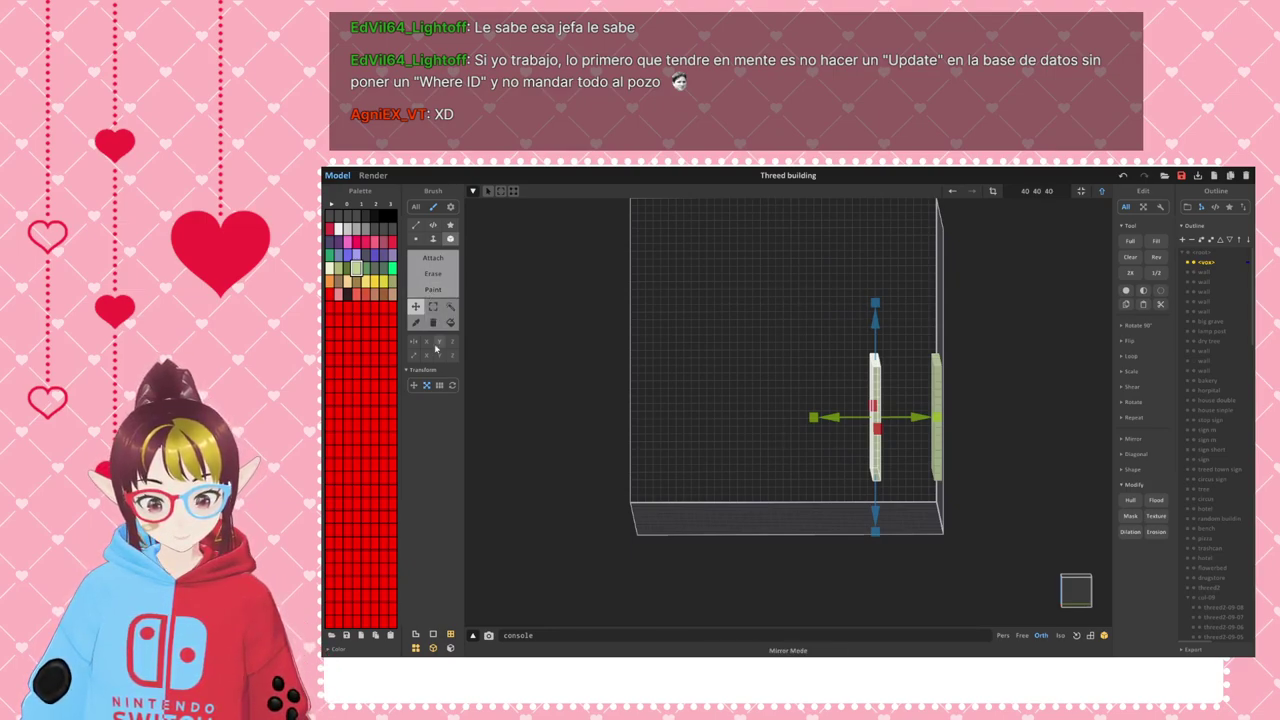
- Tilt the copied slab backward and shift it until its upper edge meets the upright slab
{"action": "left_click", "coordinate": [453, 386]}
{"action": "left_click_drag", "start_coordinate": [971, 302], "coordinate": [1019, 333]}
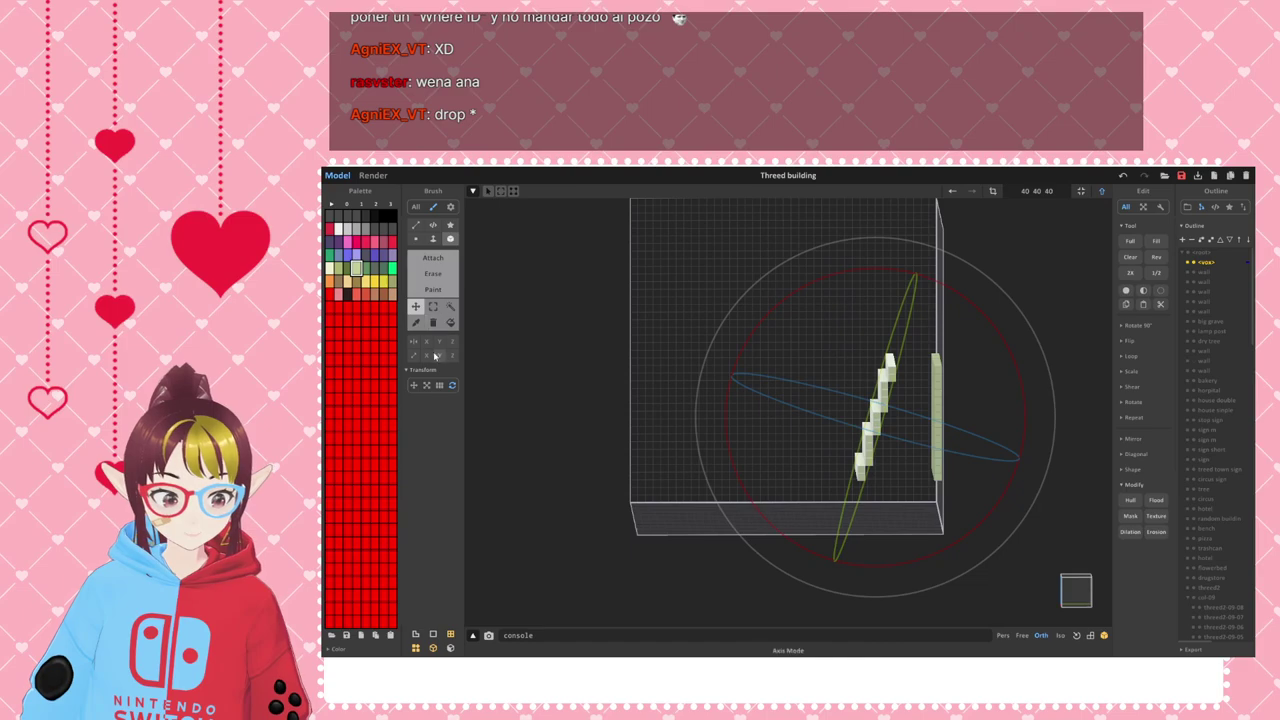
{"action": "left_click", "coordinate": [426, 385]}
{"action": "left_click_drag", "start_coordinate": [932, 421], "coordinate": [972, 420]}
{"action": "scroll", "coordinate": [971, 404], "scroll_direction": "up", "scroll_amount": 3}
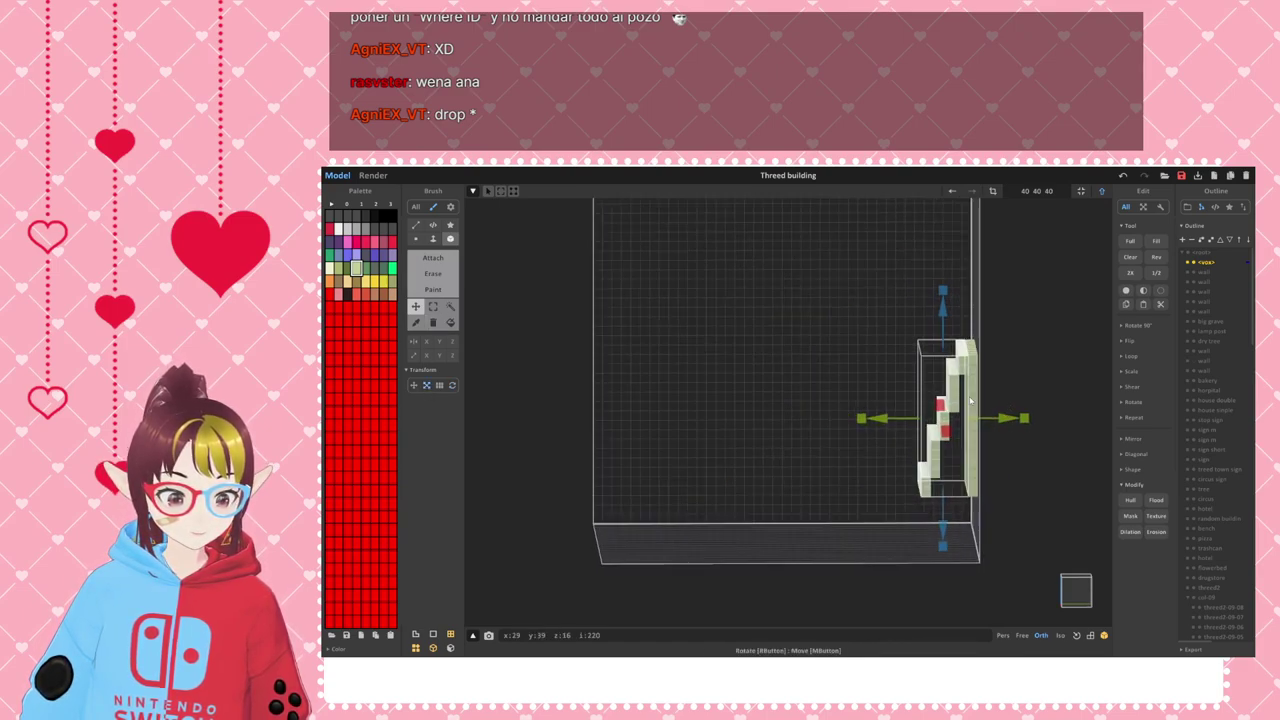
{"action": "middle_click_drag", "start_coordinate": [1030, 365], "coordinate": [887, 354]}
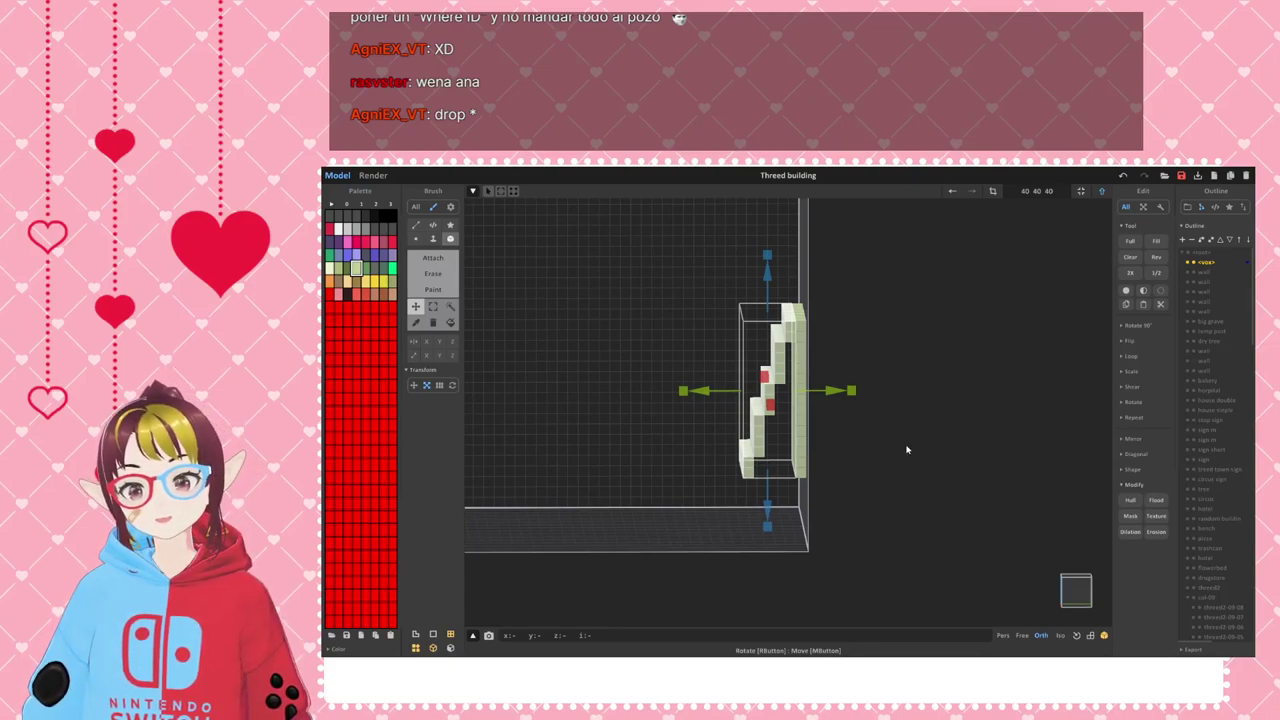
{"action": "scroll", "coordinate": [898, 438], "scroll_direction": "up", "scroll_amount": 2}
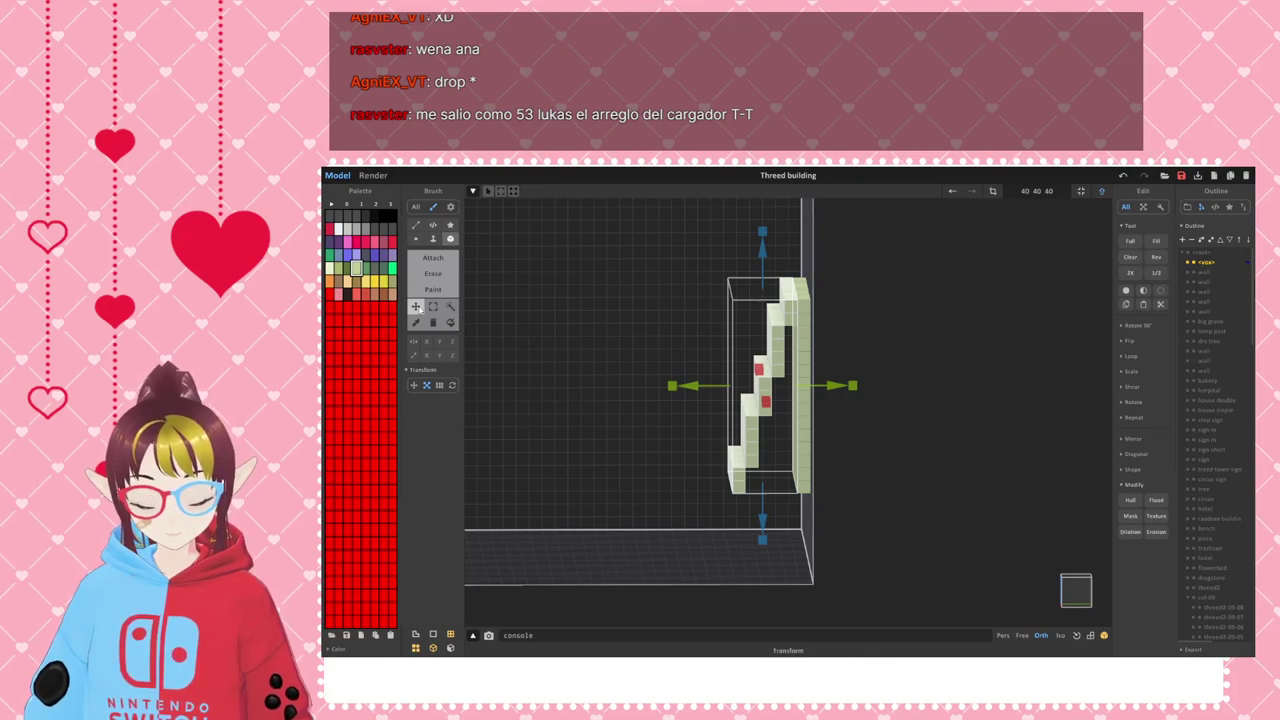
{"action": "right_click_drag", "start_coordinate": [865, 450], "coordinate": [855, 451]}
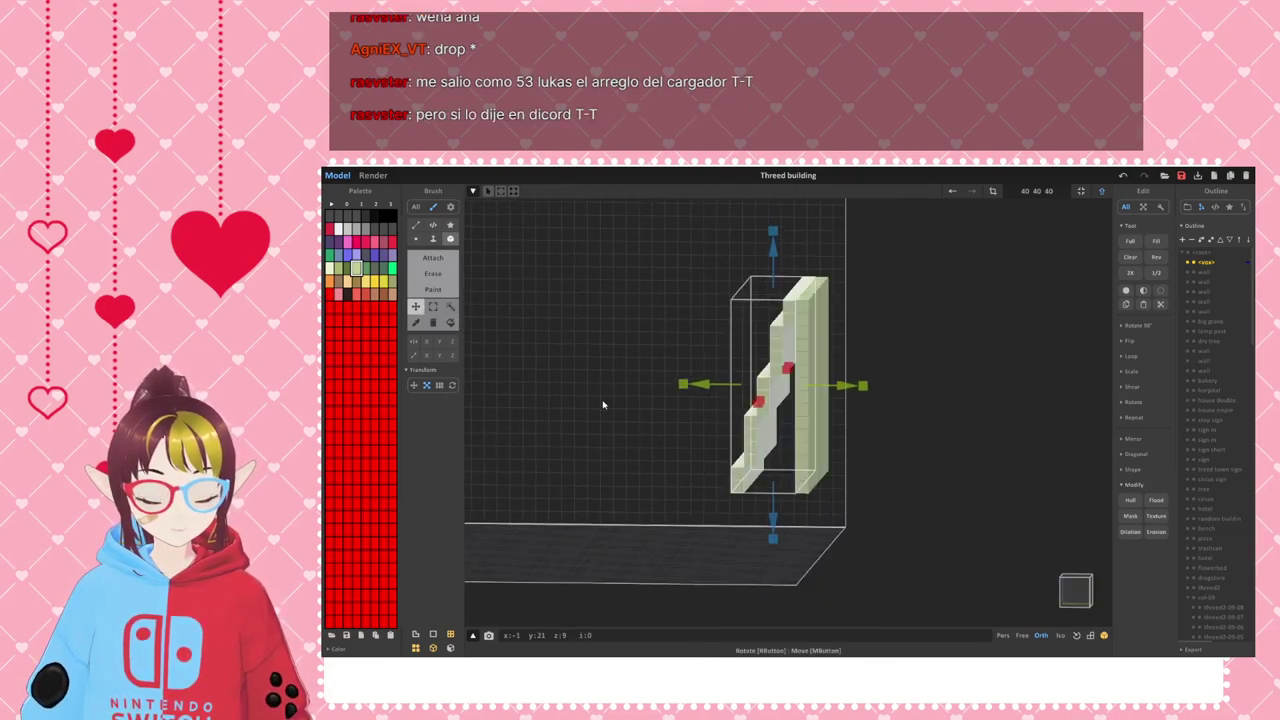
- Deselect the tilted slab and extrude its inner faces to fill the gap up to the upright slab
{"action": "left_click", "coordinate": [433, 306]}
{"action": "left_click", "coordinate": [634, 399]}
{"action": "scroll", "coordinate": [786, 460], "scroll_direction": "up", "scroll_amount": 2}
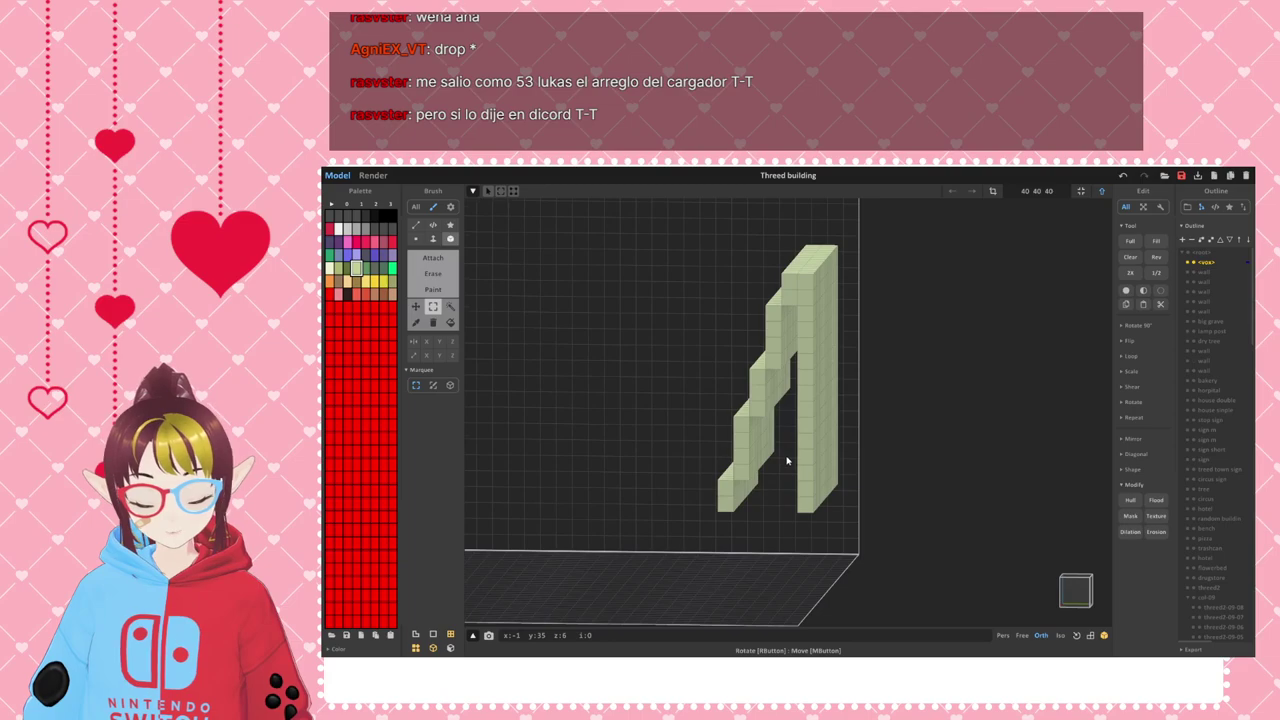
{"action": "scroll", "coordinate": [787, 461], "scroll_direction": "up", "scroll_amount": 2}
{"action": "left_click", "coordinate": [431, 240]}
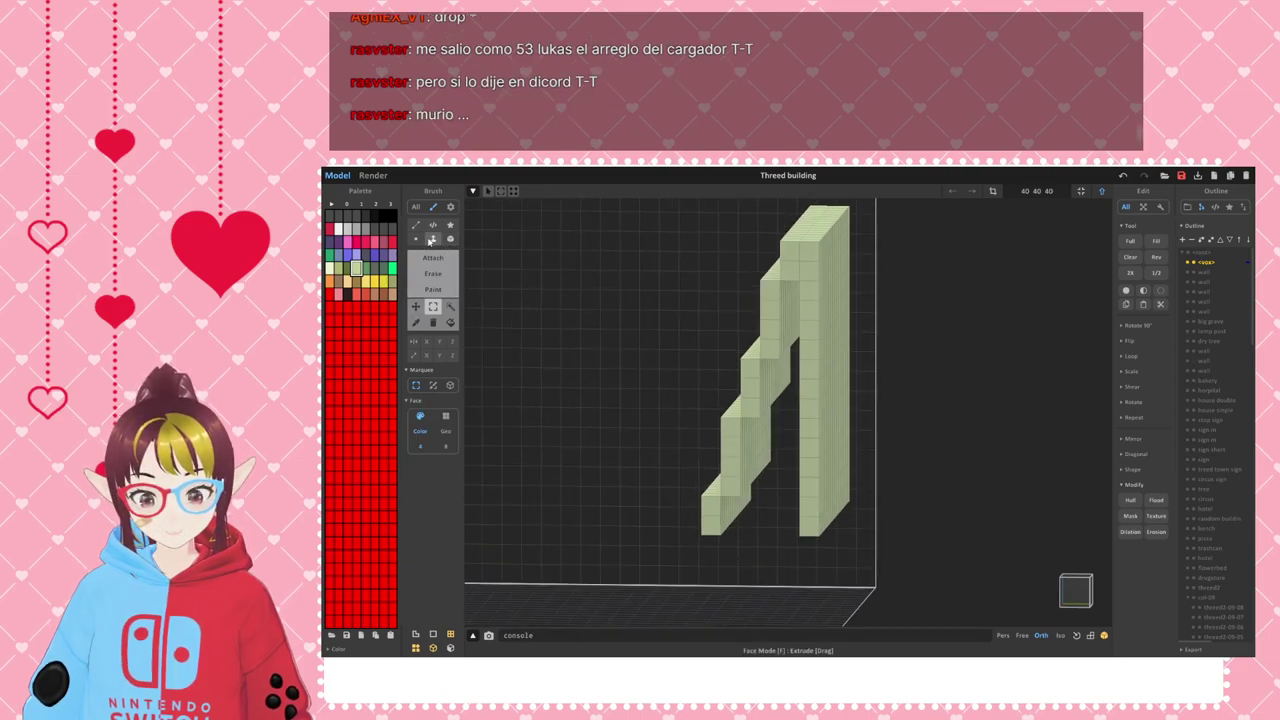
{"action": "left_click", "coordinate": [750, 410]}
{"action": "right_click_drag", "start_coordinate": [753, 418], "coordinate": [790, 390]}
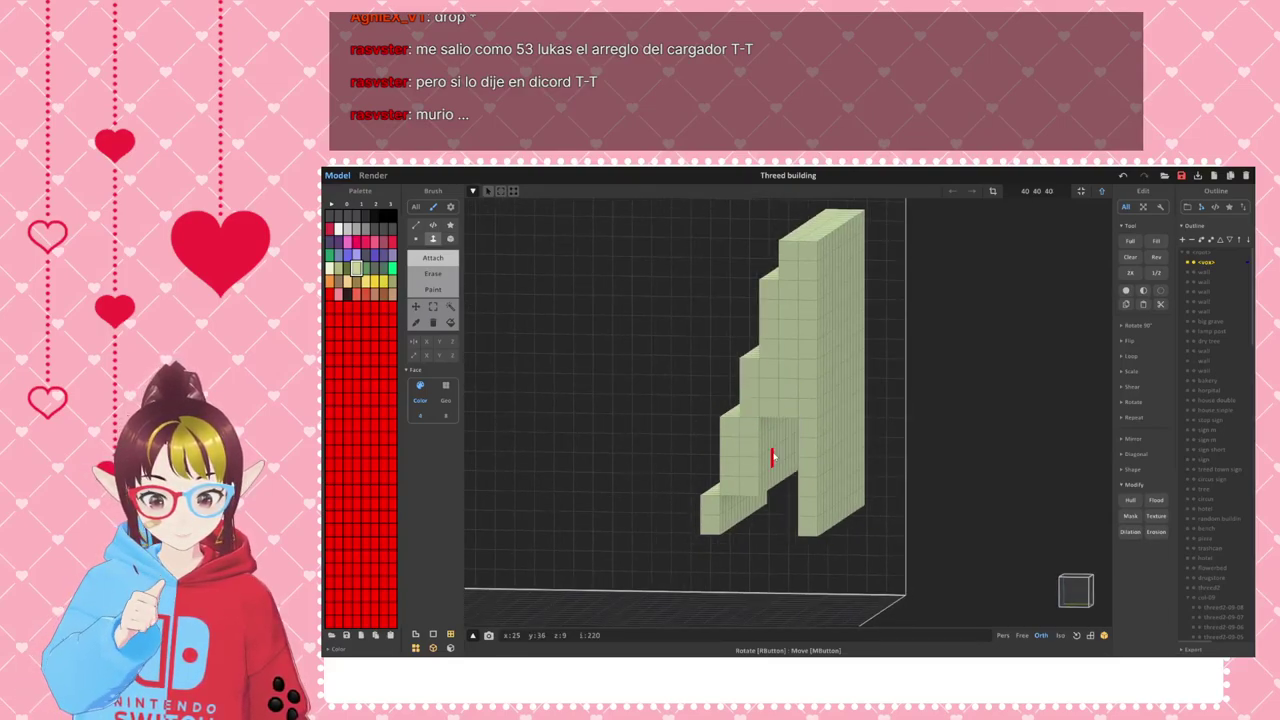
{"action": "left_click", "coordinate": [757, 519]}
{"action": "left_click", "coordinate": [771, 514]}
{"action": "left_click", "coordinate": [788, 522]}
- Compare the filled wedge with the reference gravestones, and undo the fill and the shift of the tilted slab
{"action": "right_click_drag", "start_coordinate": [700, 446], "coordinate": [806, 478]}
{"action": "scroll", "coordinate": [805, 516], "scroll_direction": "down", "scroll_amount": 2}
{"action": "scroll", "coordinate": [863, 500], "scroll_direction": "down", "scroll_amount": 5}
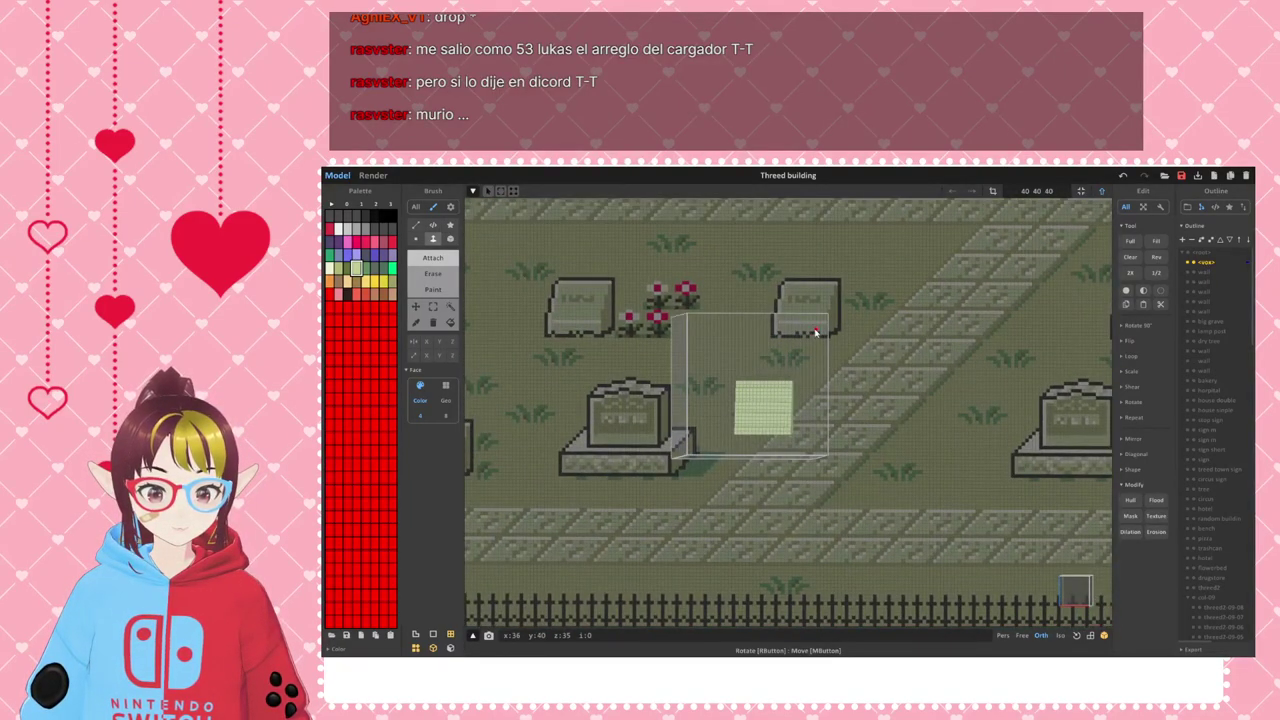
{"action": "right_click_drag", "start_coordinate": [858, 381], "coordinate": [855, 381]}
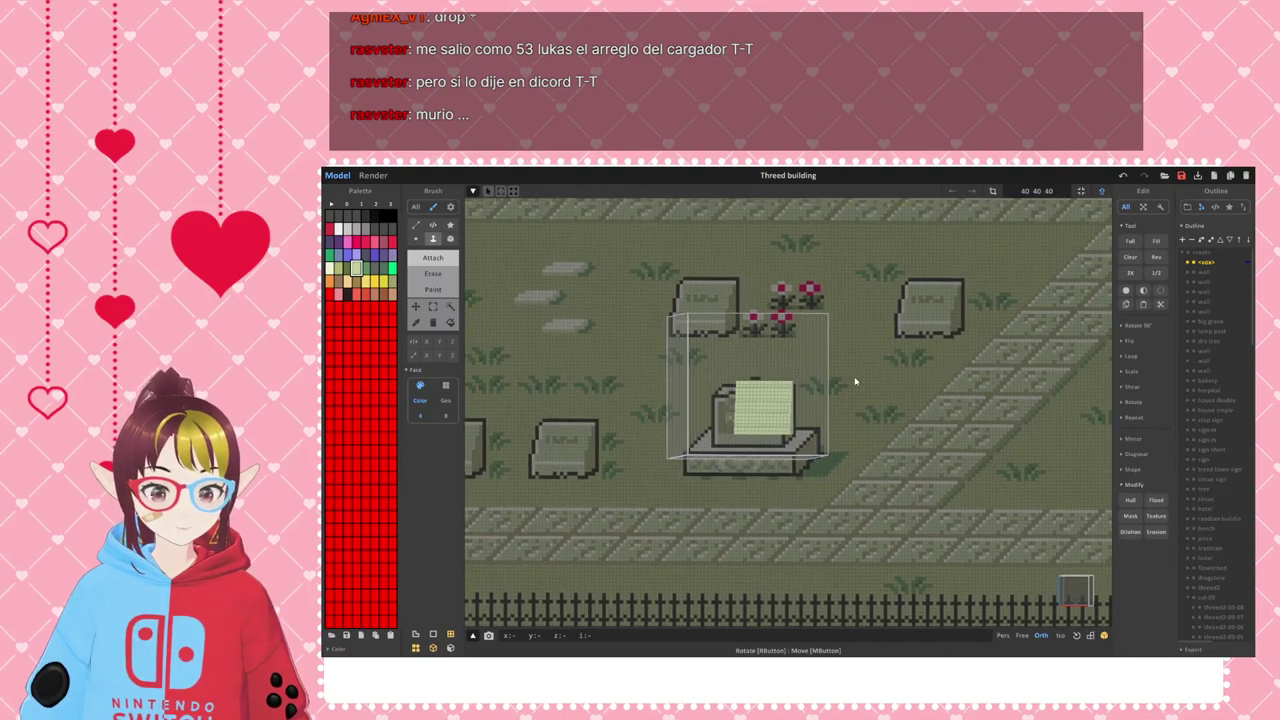
{"action": "right_click_drag", "start_coordinate": [824, 455], "coordinate": [704, 449]}
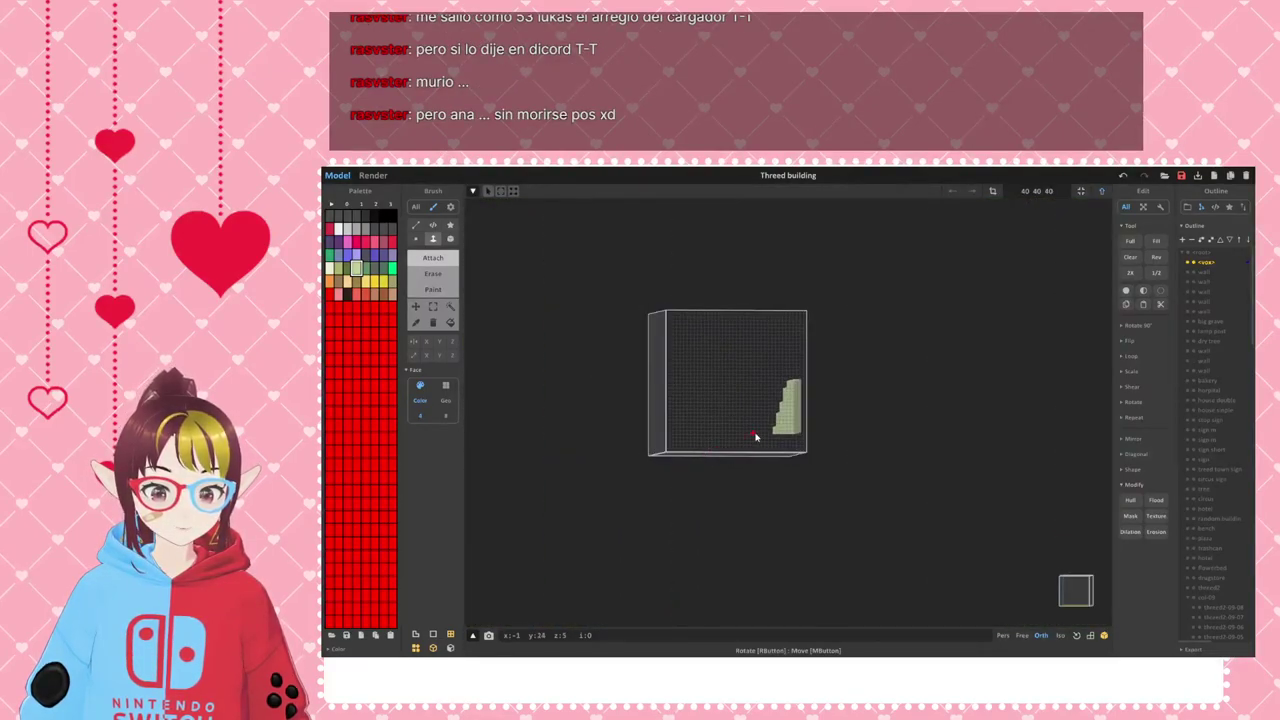
{"action": "key", "text": "ctrl+z"}
{"action": "key", "text": "ctrl+z"}
{"action": "key", "text": "ctrl+z"}
{"action": "key", "text": "ctrl+z"}
{"action": "key", "text": "ctrl+z"}
{"action": "key", "text": "ctrl+z"}
{"action": "key", "text": "ctrl+z"}
{"action": "key", "text": "ctrl+z"}
- Reselect the copied slab and try steeper freehand tilts seen from the side, undoing the last one
{"action": "right_click_drag", "start_coordinate": [757, 463], "coordinate": [743, 455]}
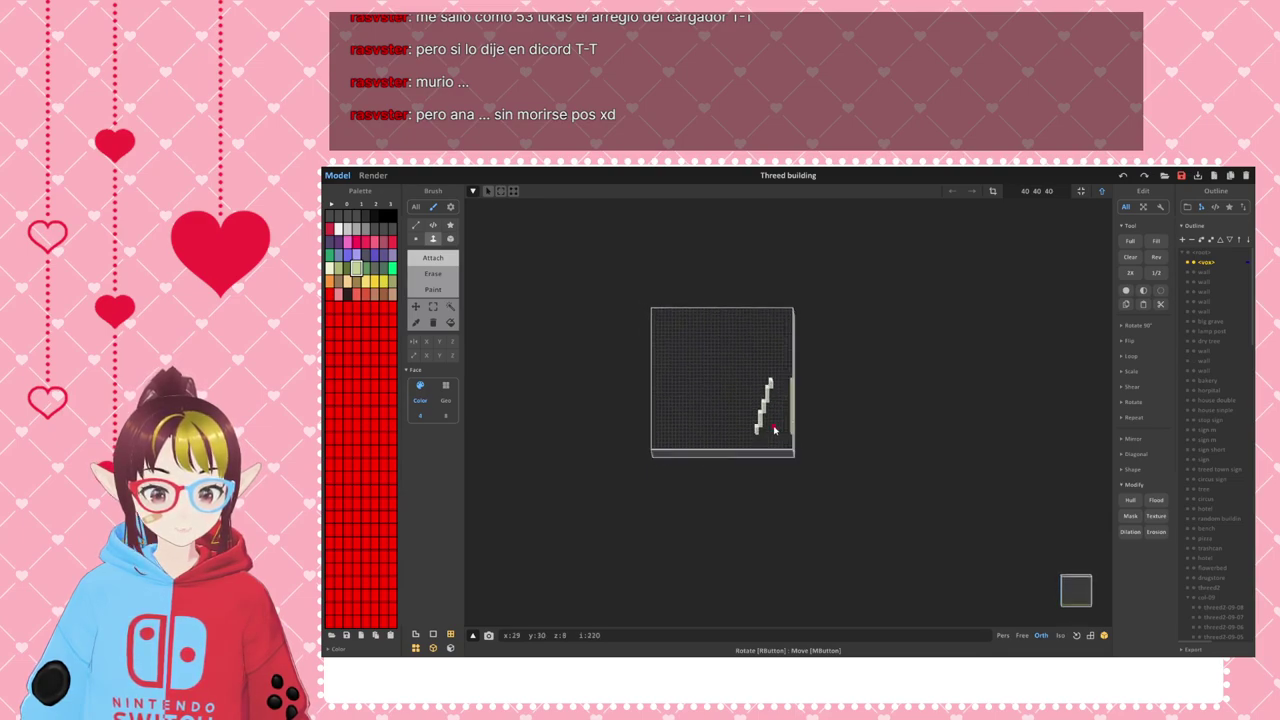
{"action": "scroll", "coordinate": [774, 430], "scroll_direction": "up", "scroll_amount": 2}
{"action": "left_click", "coordinate": [433, 307]}
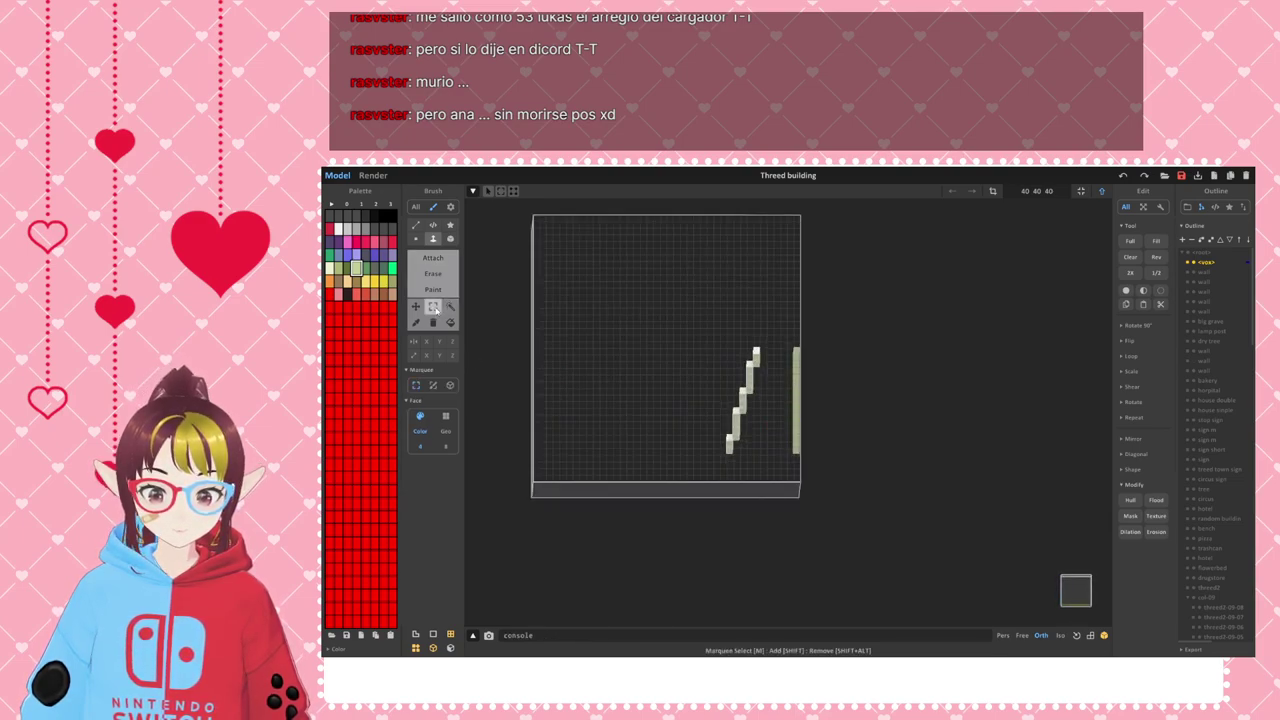
{"action": "left_click", "coordinate": [416, 306]}
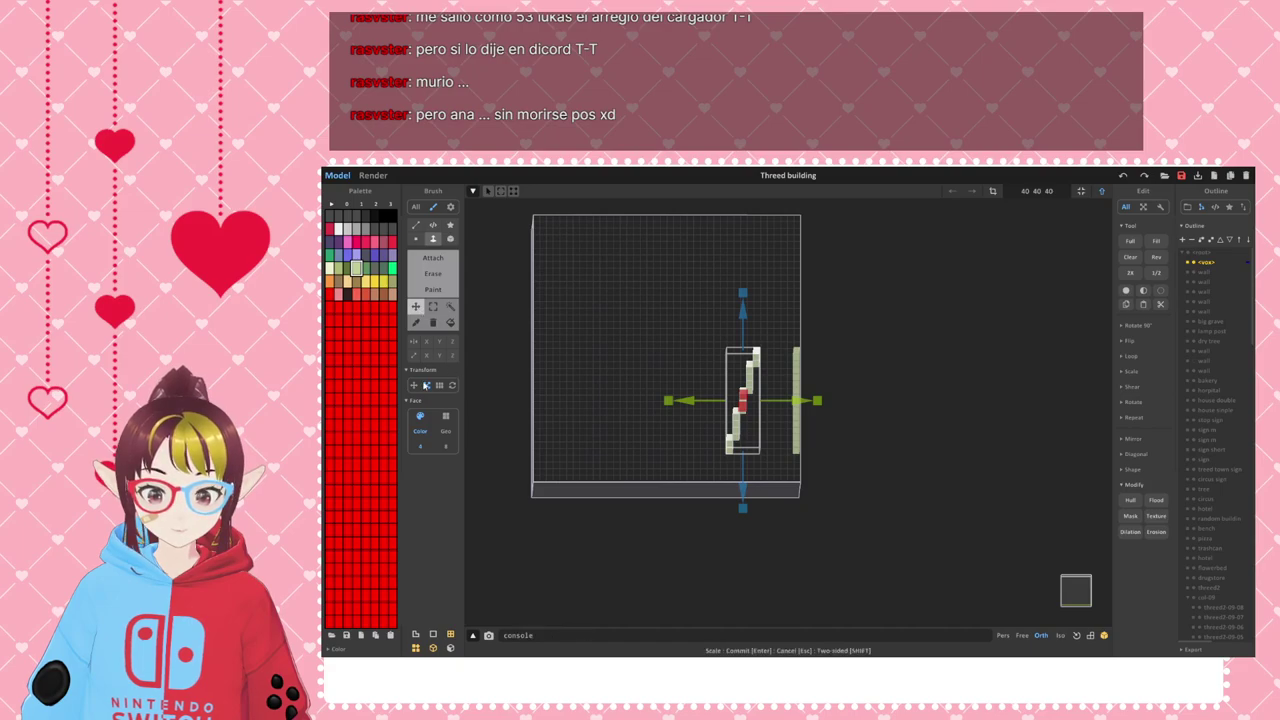
{"action": "left_click", "coordinate": [424, 385]}
{"action": "left_click_drag", "start_coordinate": [840, 288], "coordinate": [891, 306]}
{"action": "right_click_drag", "start_coordinate": [891, 306], "coordinate": [799, 425]}
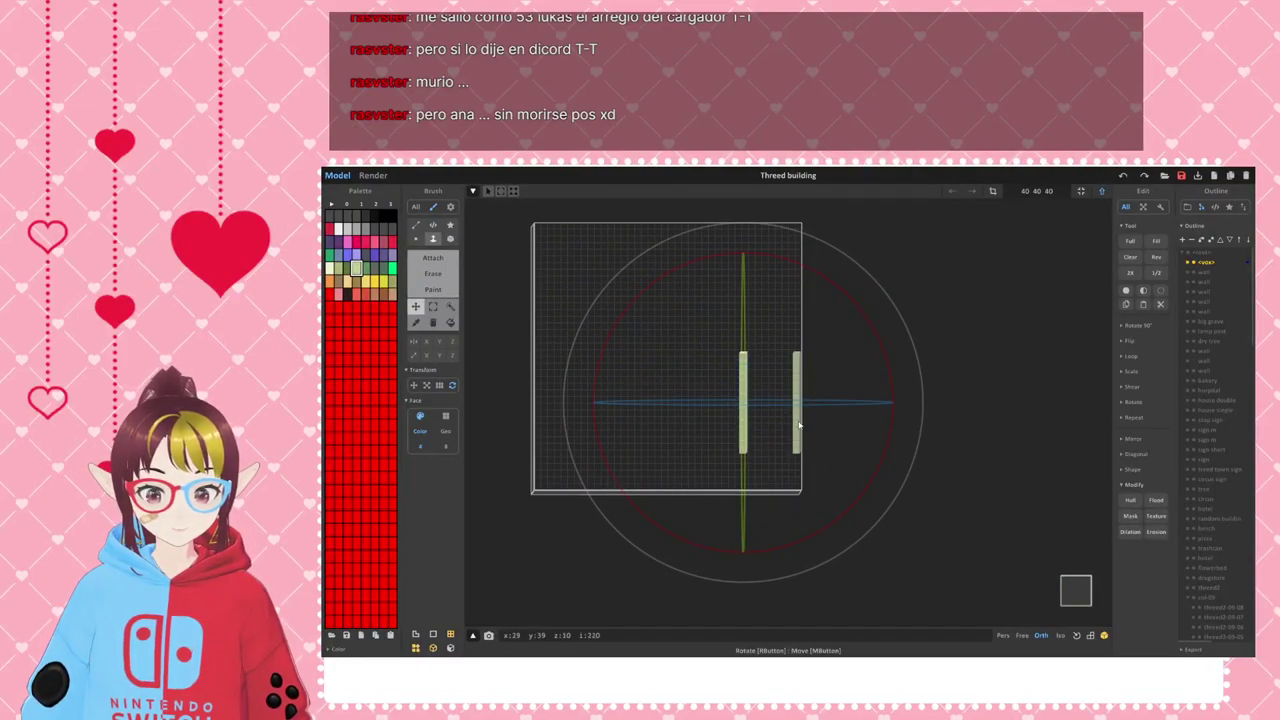
{"action": "left_click_drag", "start_coordinate": [852, 297], "coordinate": [914, 394]}
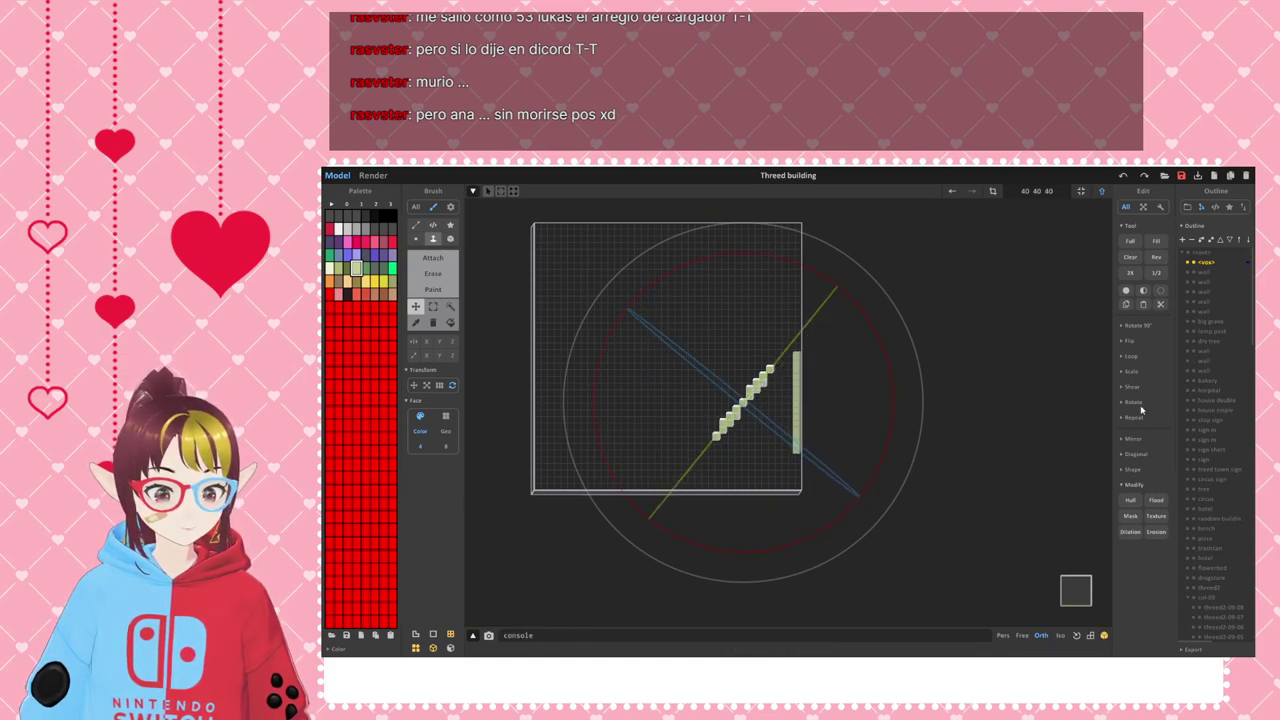
{"action": "key", "text": "ctrl+z"}
- Try rotating the copied slab numerically by 45 degrees about the z and y axes
{"action": "left_click", "coordinate": [1136, 402]}
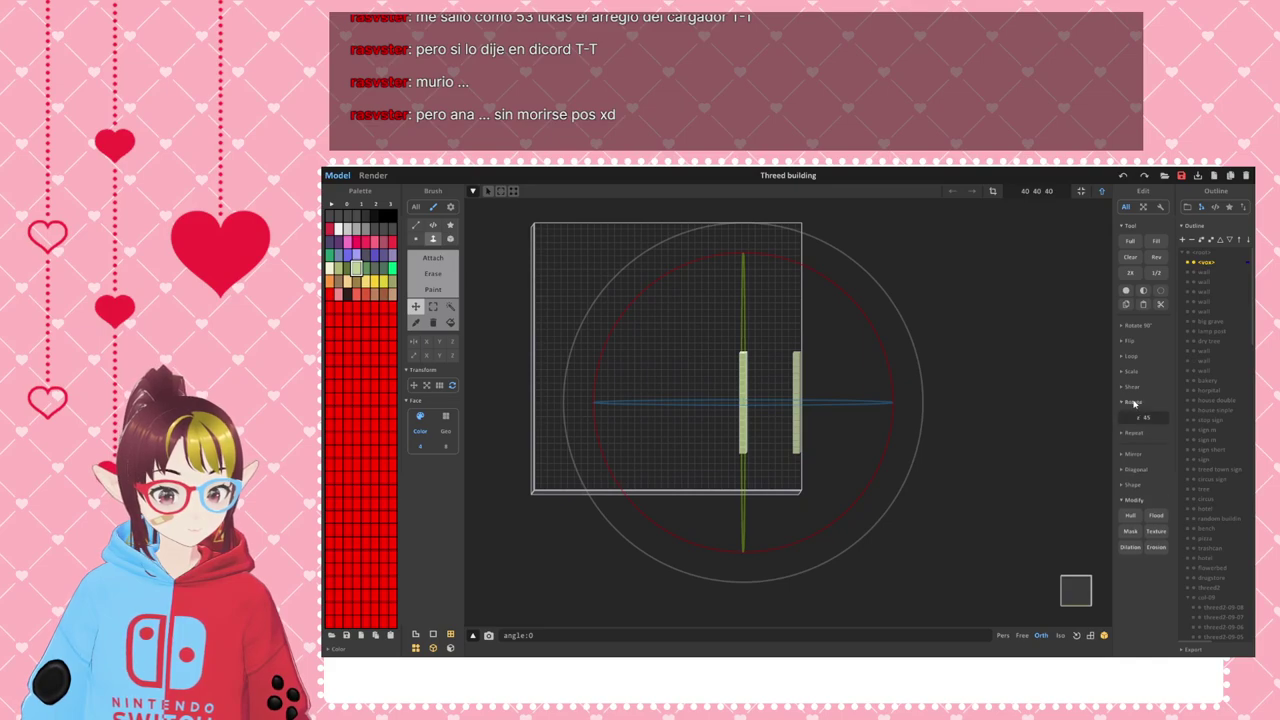
{"action": "left_click", "coordinate": [1152, 419]}
{"action": "key", "text": "Return"}
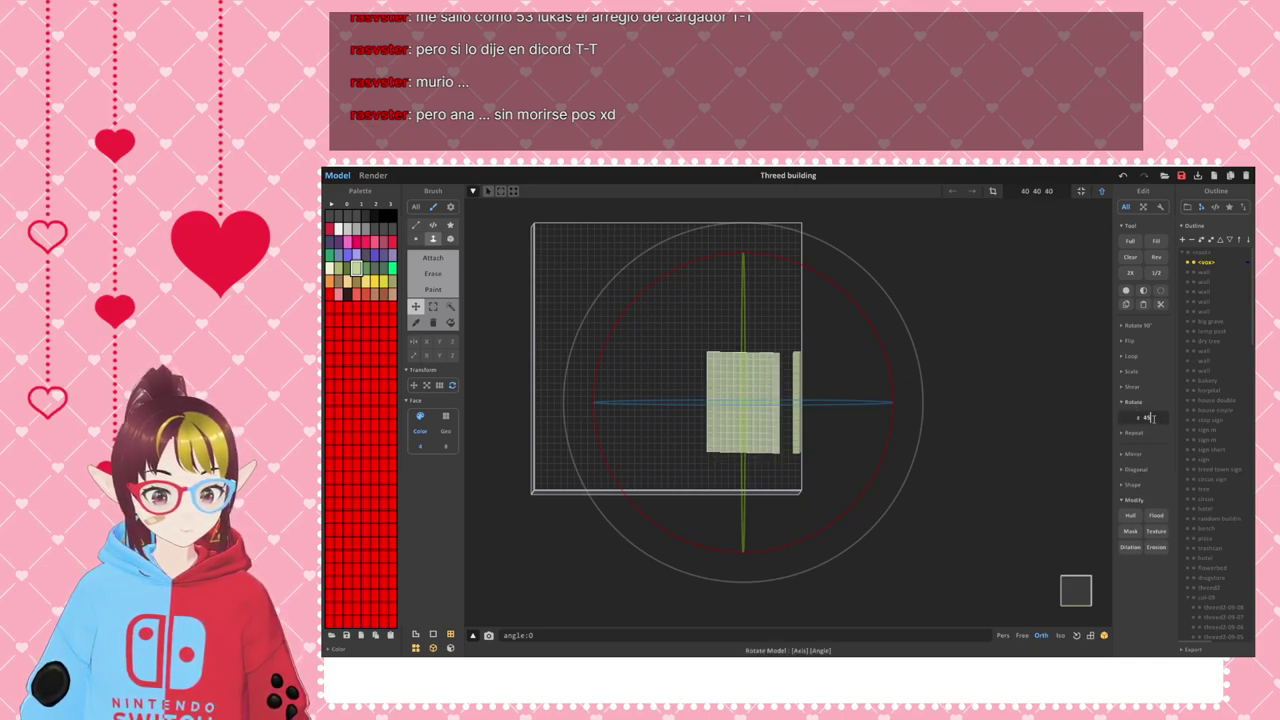
{"action": "key", "text": "Return"}
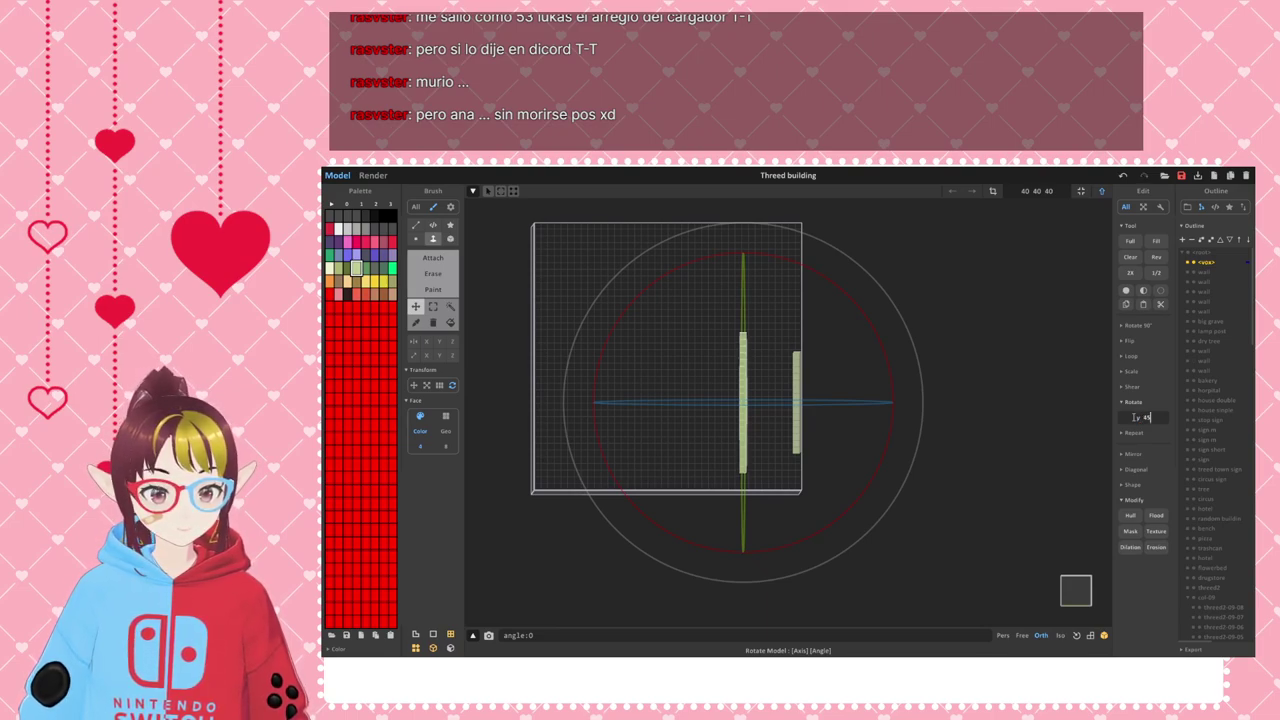
{"action": "right_click_drag", "start_coordinate": [714, 377], "coordinate": [979, 437]}
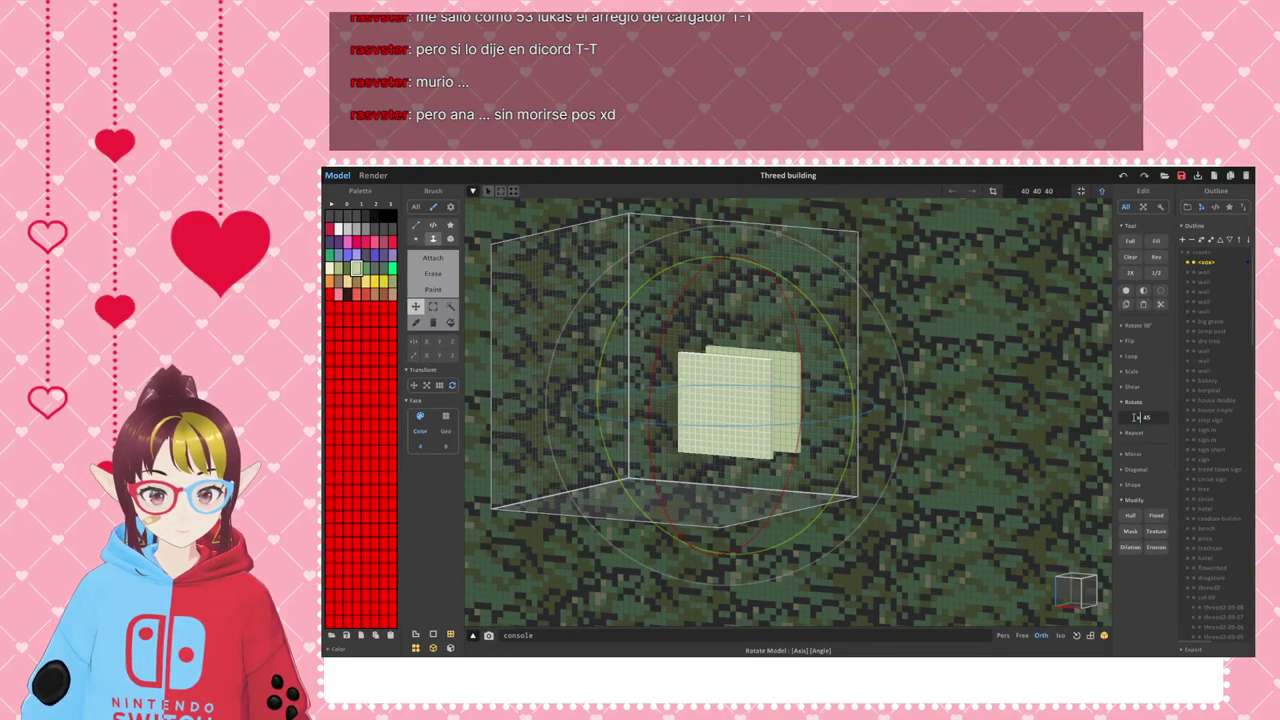
- Try rotating the copied slab about the x axis by 45 and by -45 degrees, undoing each attempt
{"action": "left_click", "coordinate": [1136, 417]}
{"action": "right_click_drag", "start_coordinate": [954, 452], "coordinate": [889, 446]}
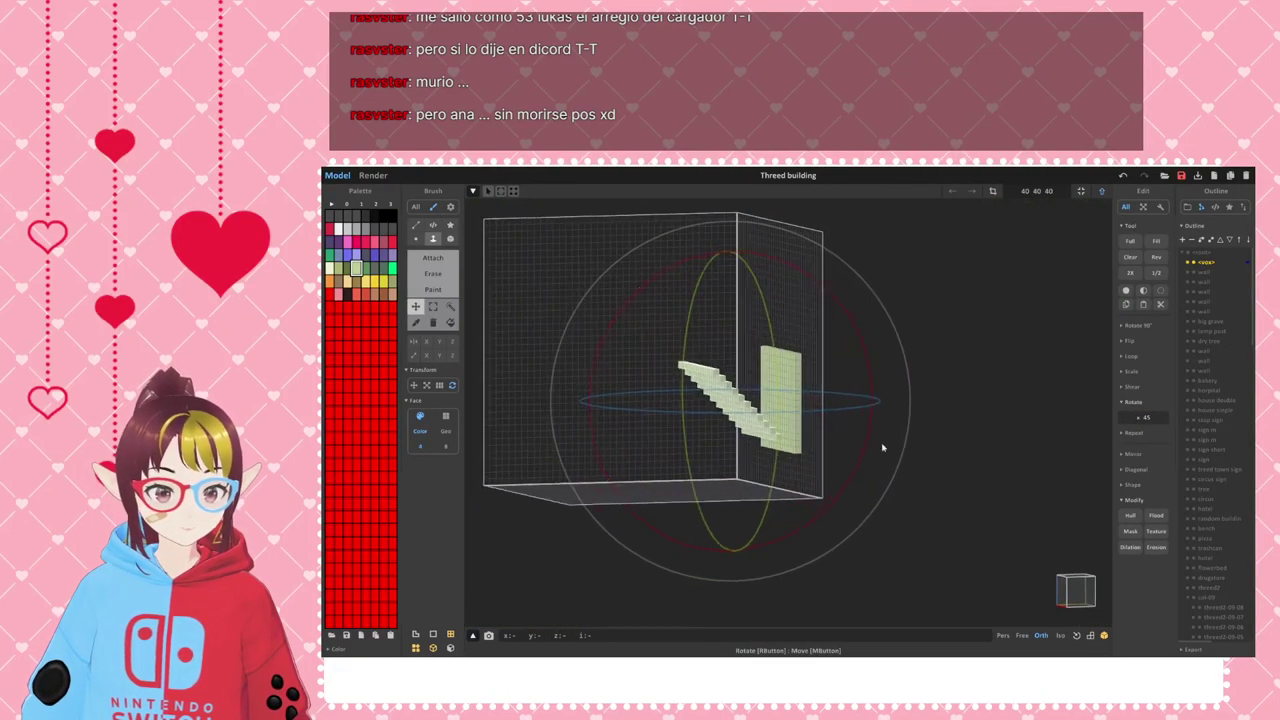
{"action": "key", "text": "ctrl+z"}
{"action": "left_click", "coordinate": [1144, 417]}
{"action": "type", "text": "-"}
{"action": "key", "text": "Return"}
{"action": "right_click_drag", "start_coordinate": [832, 470], "coordinate": [803, 464]}
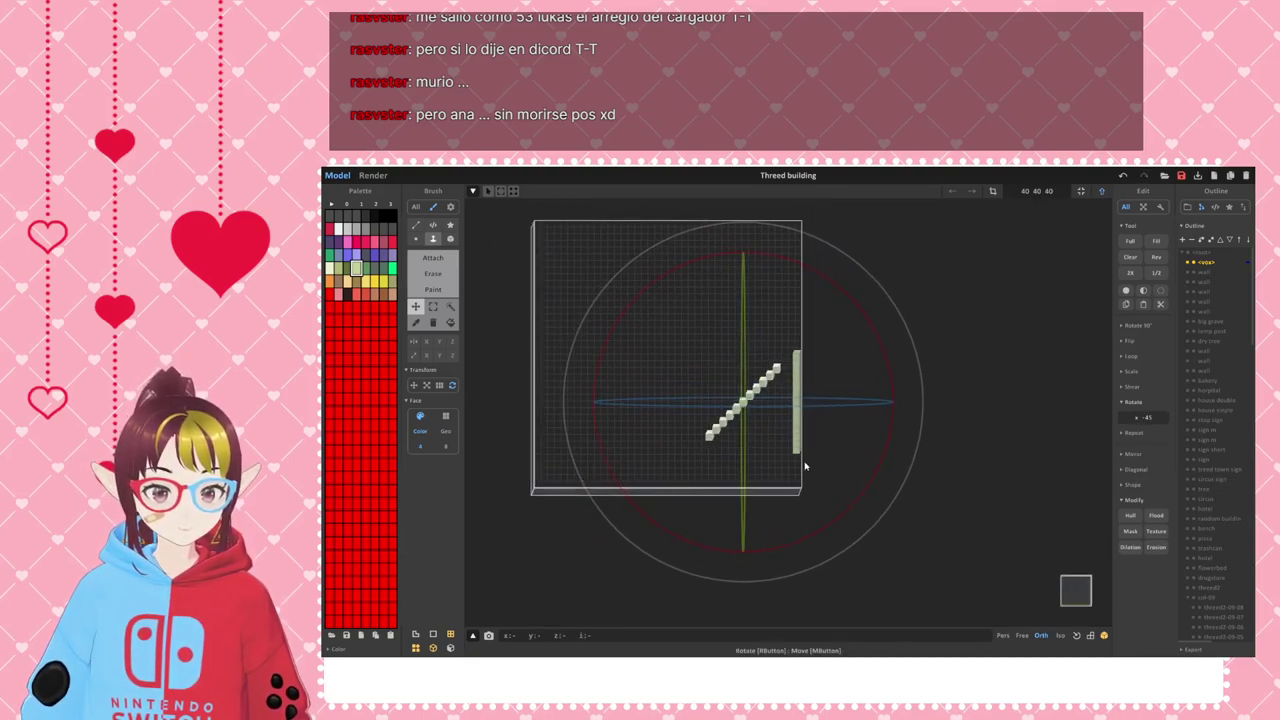
{"action": "key", "text": "ctrl+z"}
- Rotate the copied slab by -30 degrees about the x axis
{"action": "double_click", "coordinate": [1148, 417]}
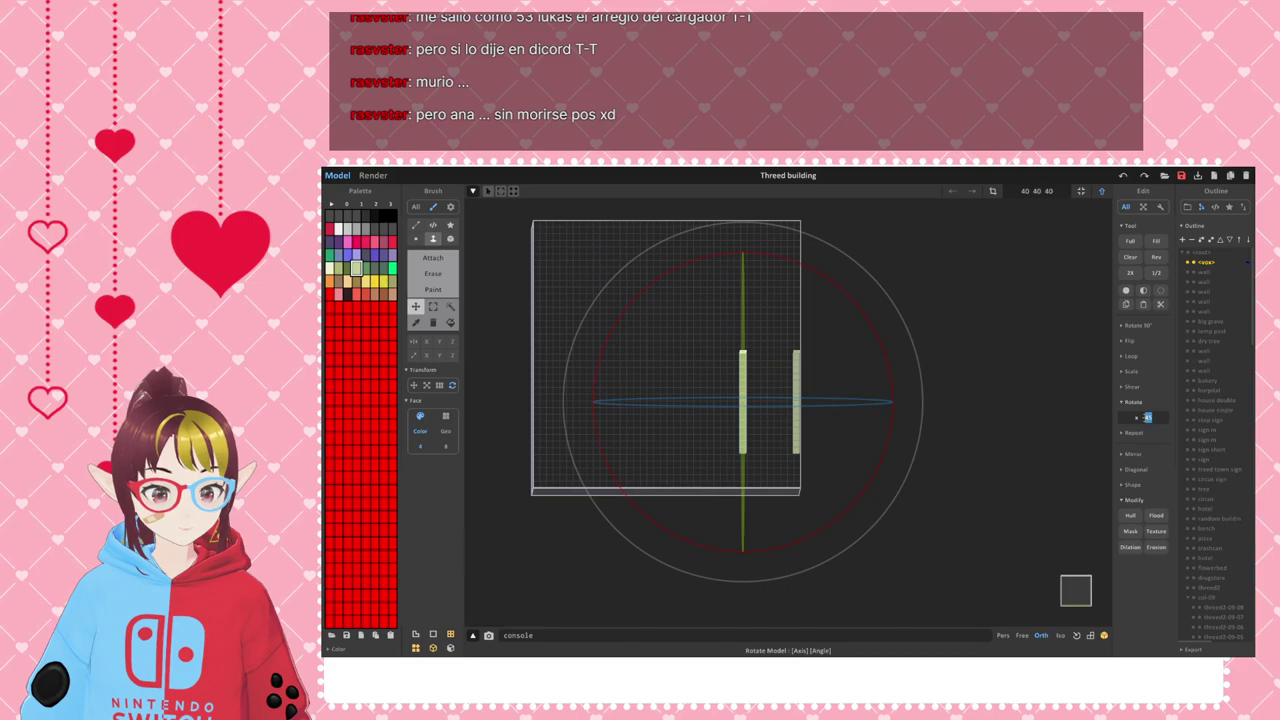
{"action": "type", "text": "30"}
{"action": "key", "text": "Return"}
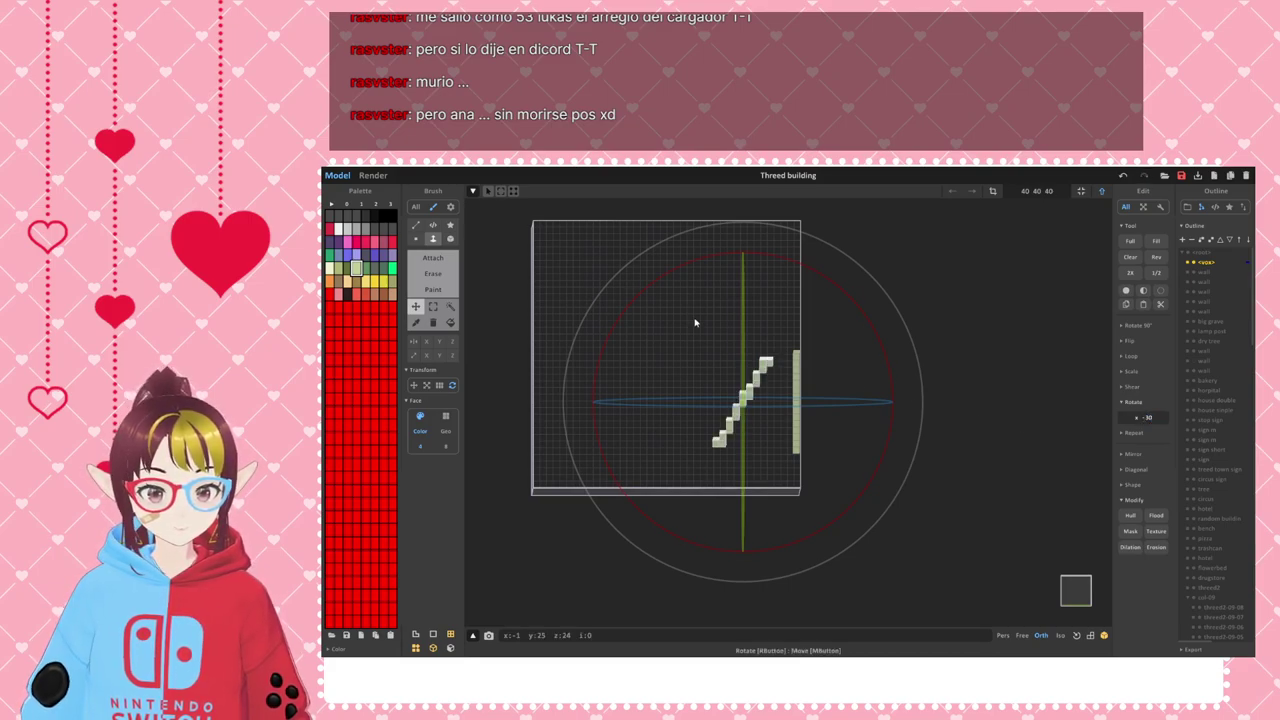
- Move the tilted slab back against the upright slab and raise it one voxel so their top edges align
{"action": "scroll", "coordinate": [711, 334], "scroll_direction": "up", "scroll_amount": 4}
{"action": "scroll", "coordinate": [812, 361], "scroll_direction": "up", "scroll_amount": 2}
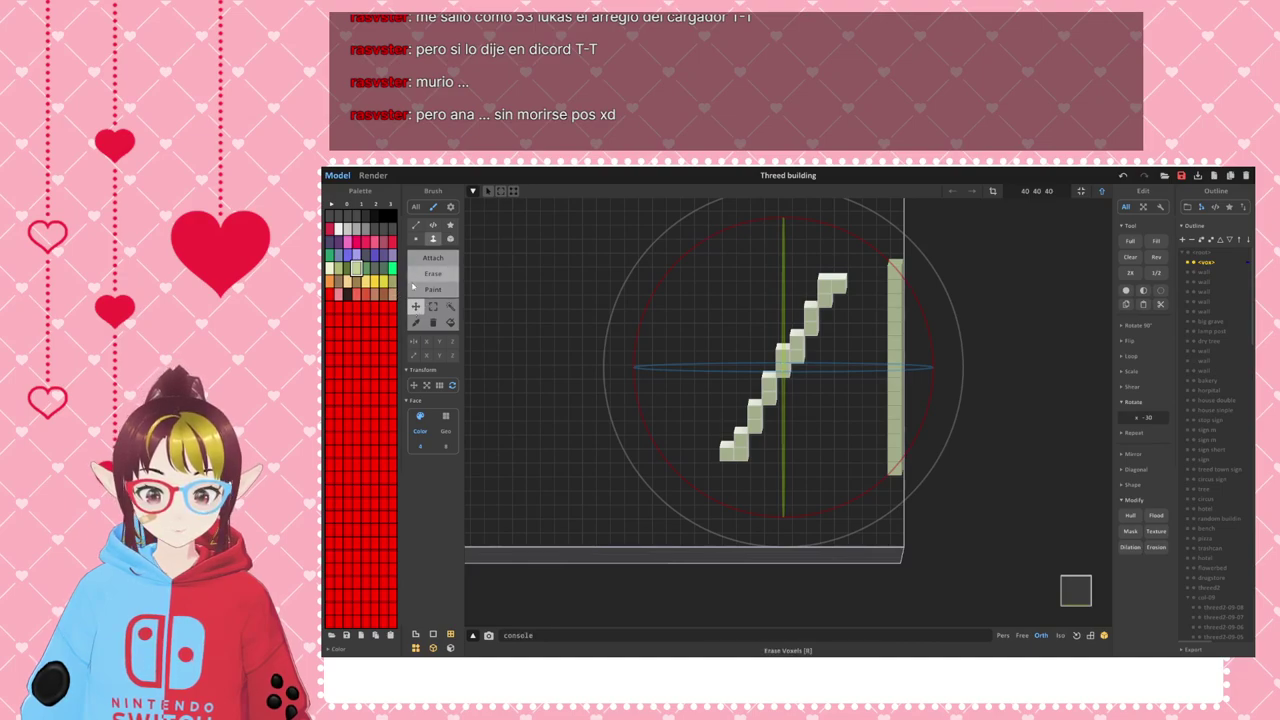
{"action": "middle_click_drag", "start_coordinate": [789, 320], "coordinate": [731, 360]}
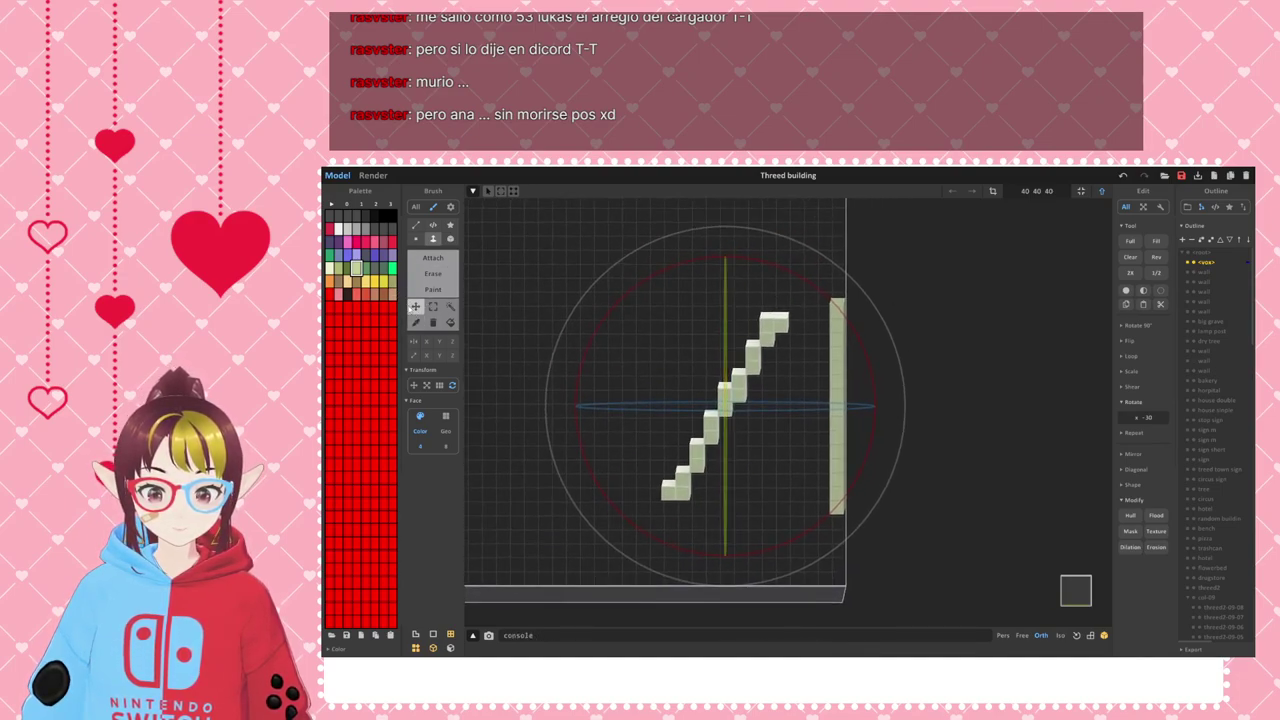
{"action": "left_click", "coordinate": [427, 385]}
{"action": "right_click_drag", "start_coordinate": [755, 414], "coordinate": [810, 427]}
{"action": "left_click", "coordinate": [1079, 593]}
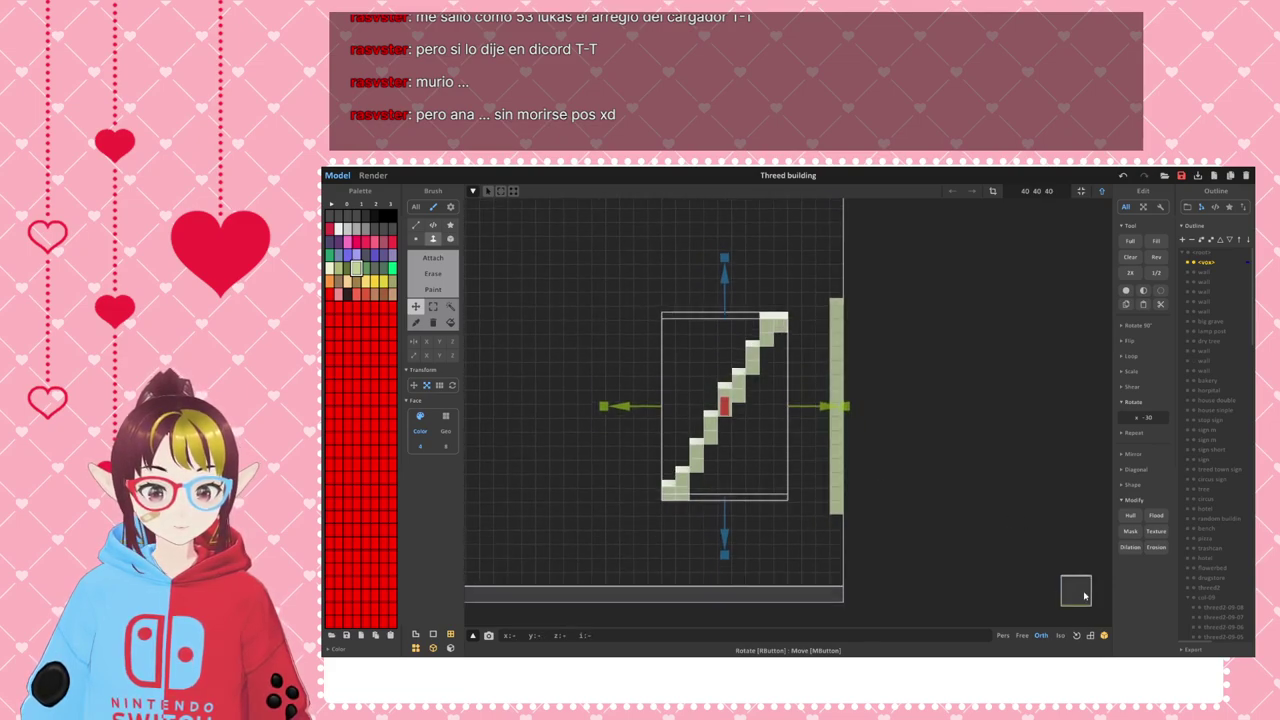
{"action": "left_click_drag", "start_coordinate": [821, 411], "coordinate": [863, 410]}
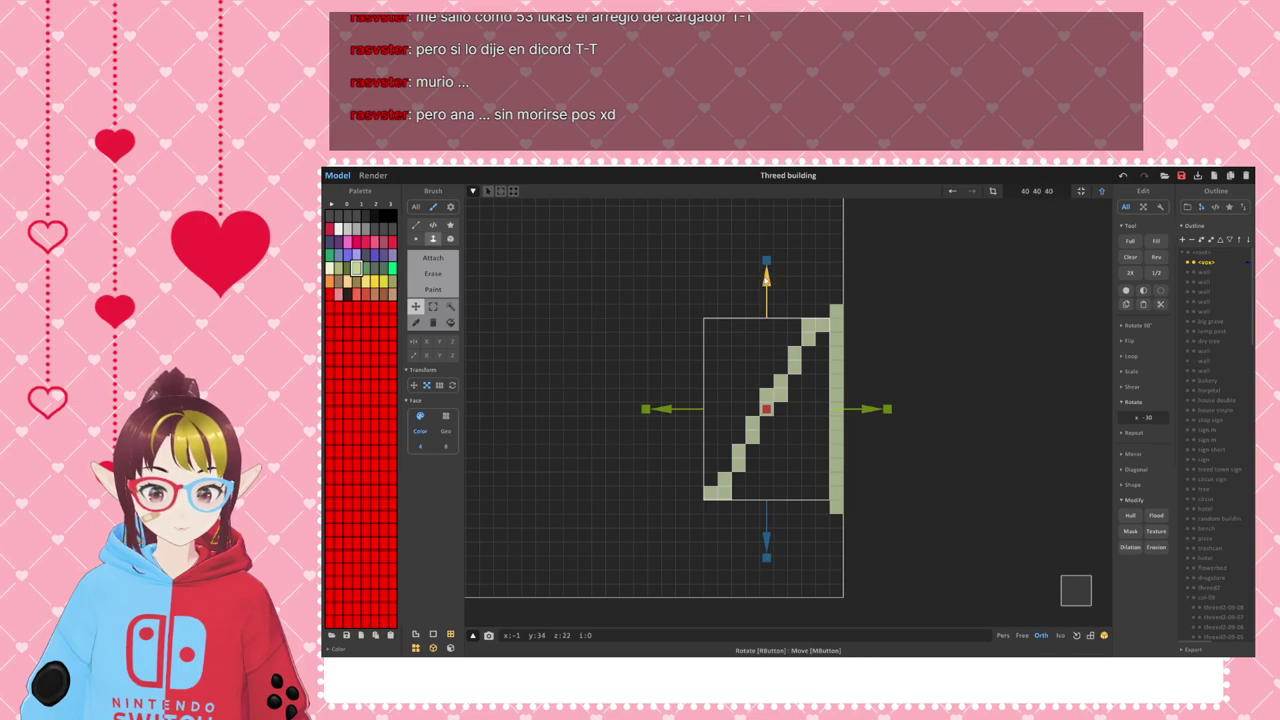
{"action": "left_click_drag", "start_coordinate": [767, 270], "coordinate": [767, 256]}
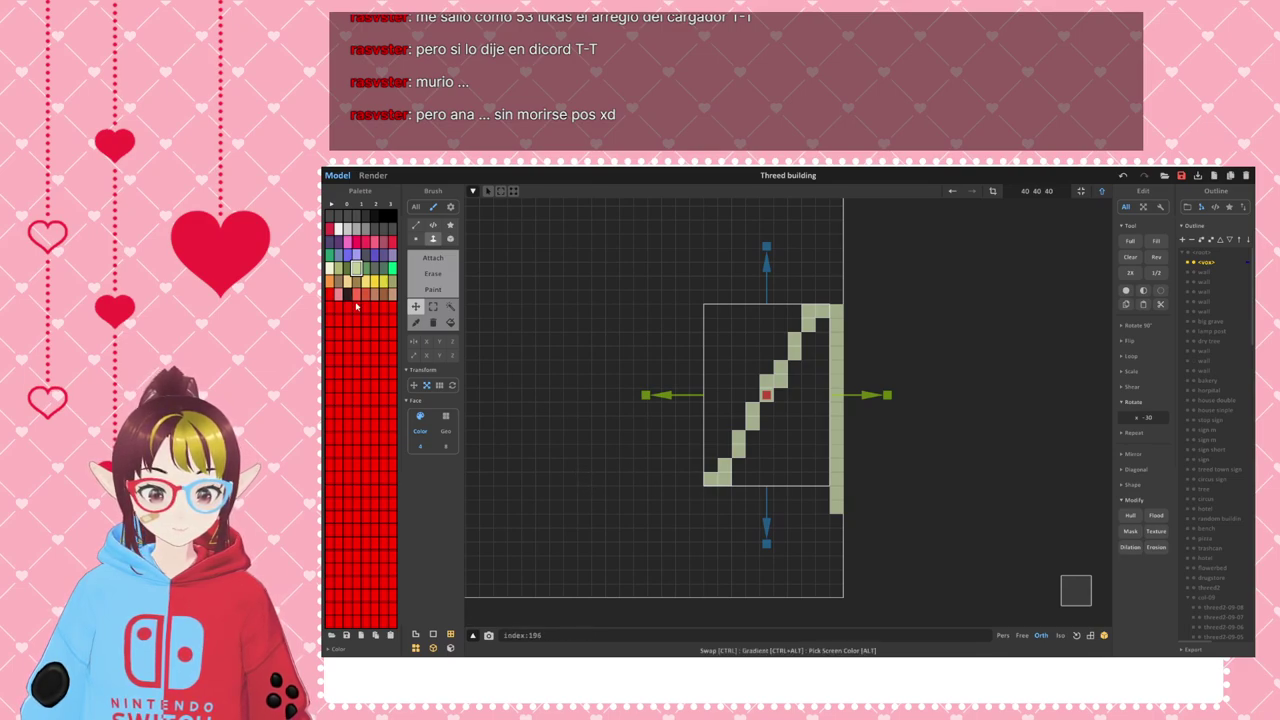
- Delete the voxels at the lowest end of the sloped slab
{"action": "left_click", "coordinate": [433, 306]}
{"action": "left_click_drag", "start_coordinate": [734, 512], "coordinate": [691, 470]}
{"action": "key", "text": "Delete"}
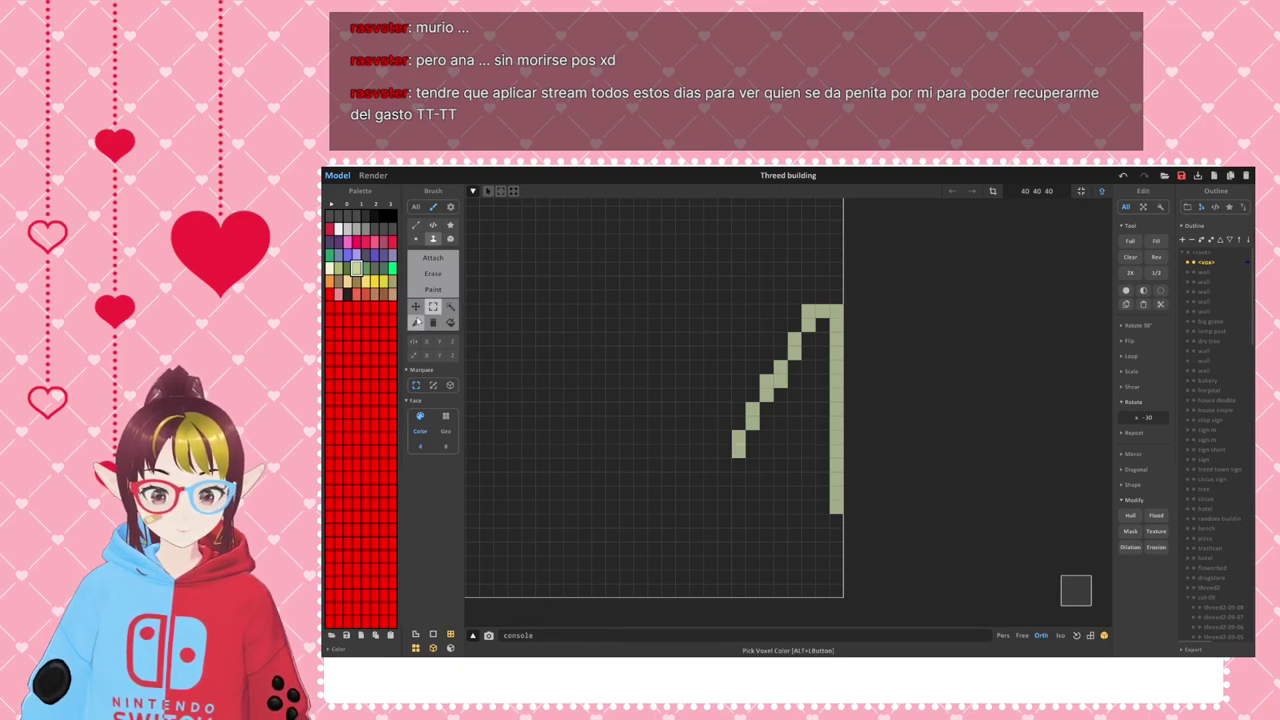
- Duplicate the slope's lowest segment one step down and outward, then extend it down to the upright slab's base
{"action": "left_click", "coordinate": [416, 306]}
{"action": "left_click", "coordinate": [425, 384]}
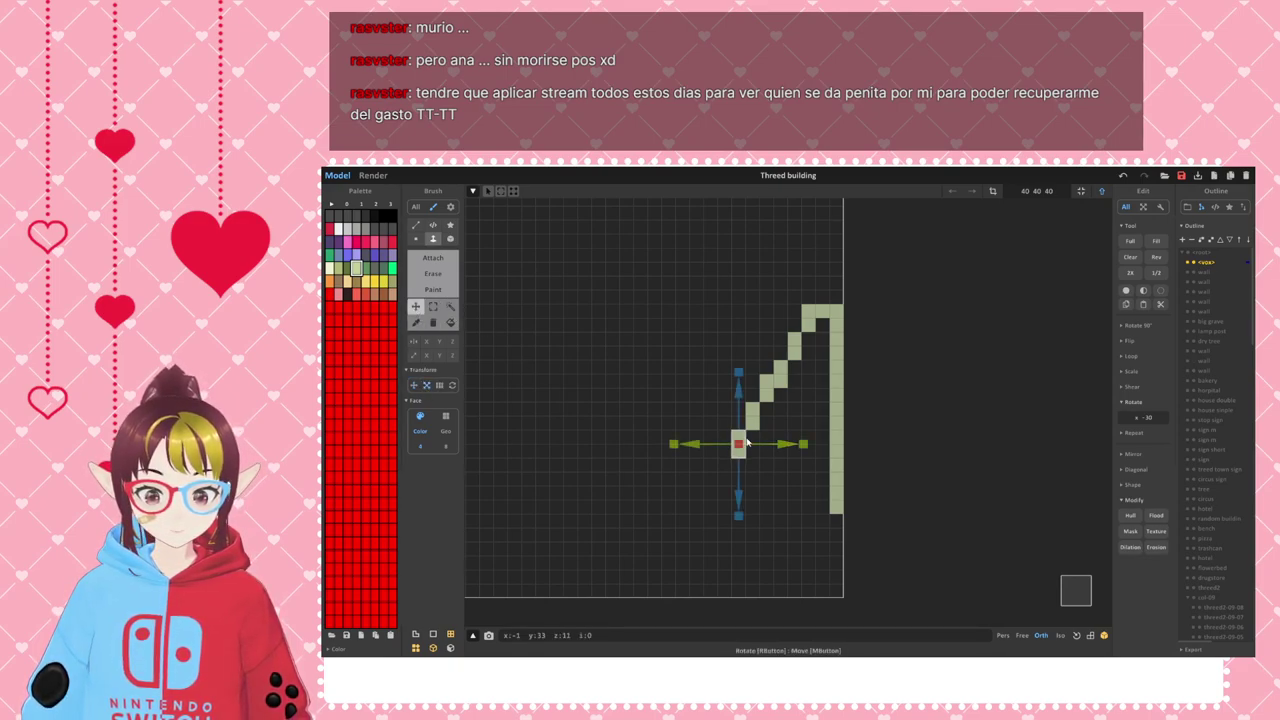
{"action": "left_click_drag", "start_coordinate": [738, 375], "coordinate": [738, 415]}
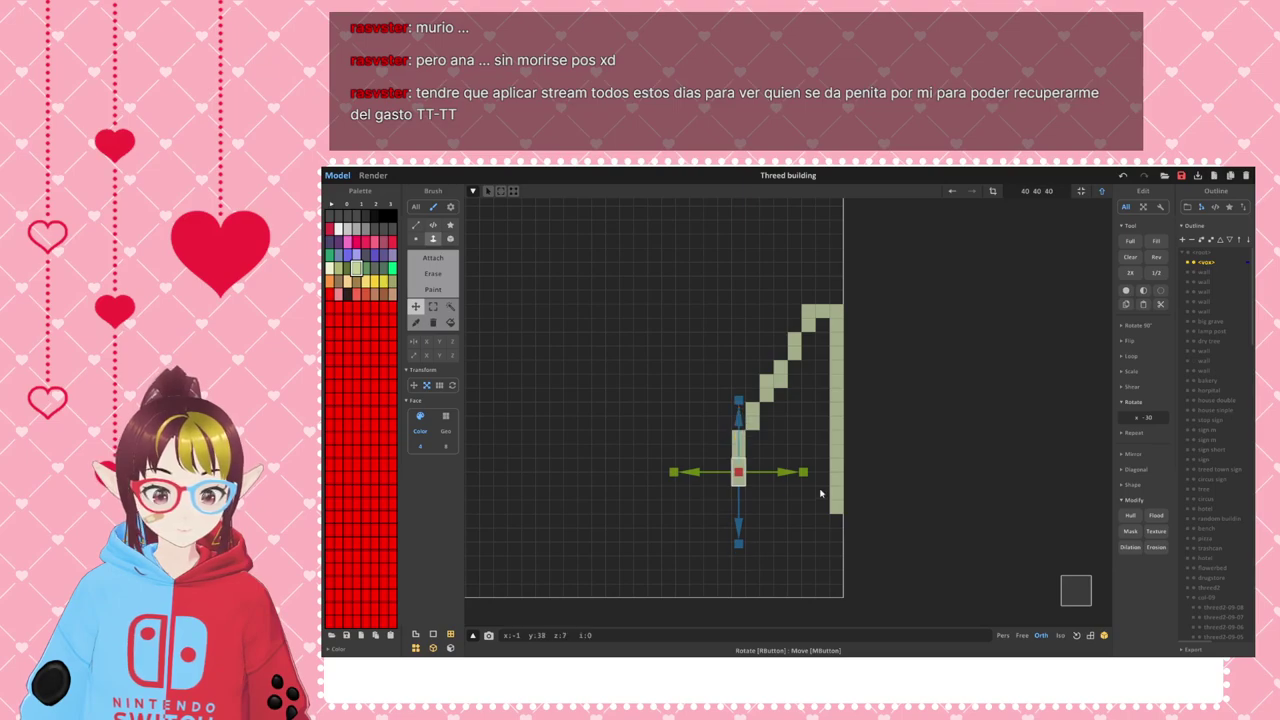
{"action": "mouse_move", "coordinate": [785, 474]}
{"action": "left_mouse_down"}
{"action": "mouse_move", "coordinate": [771, 476]}
{"action": "mouse_move", "coordinate": [785, 476]}
{"action": "left_mouse_up"}
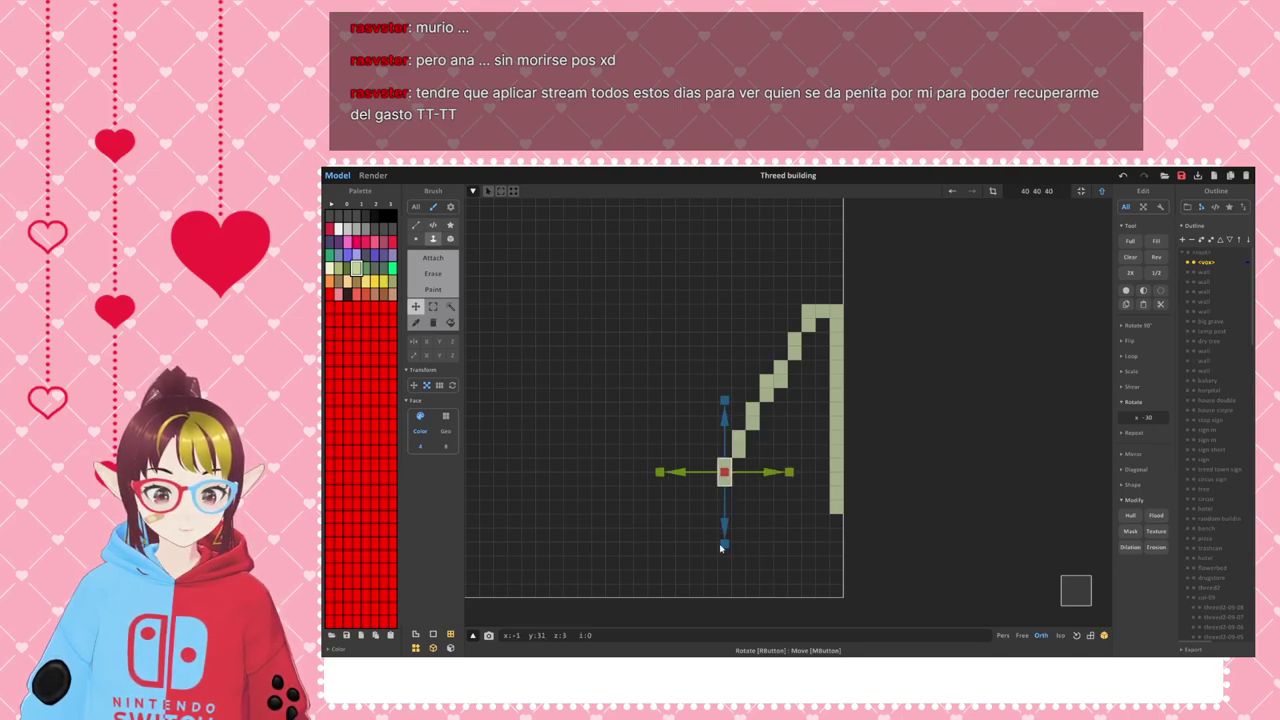
{"action": "left_click_drag", "start_coordinate": [724, 547], "coordinate": [725, 577]}
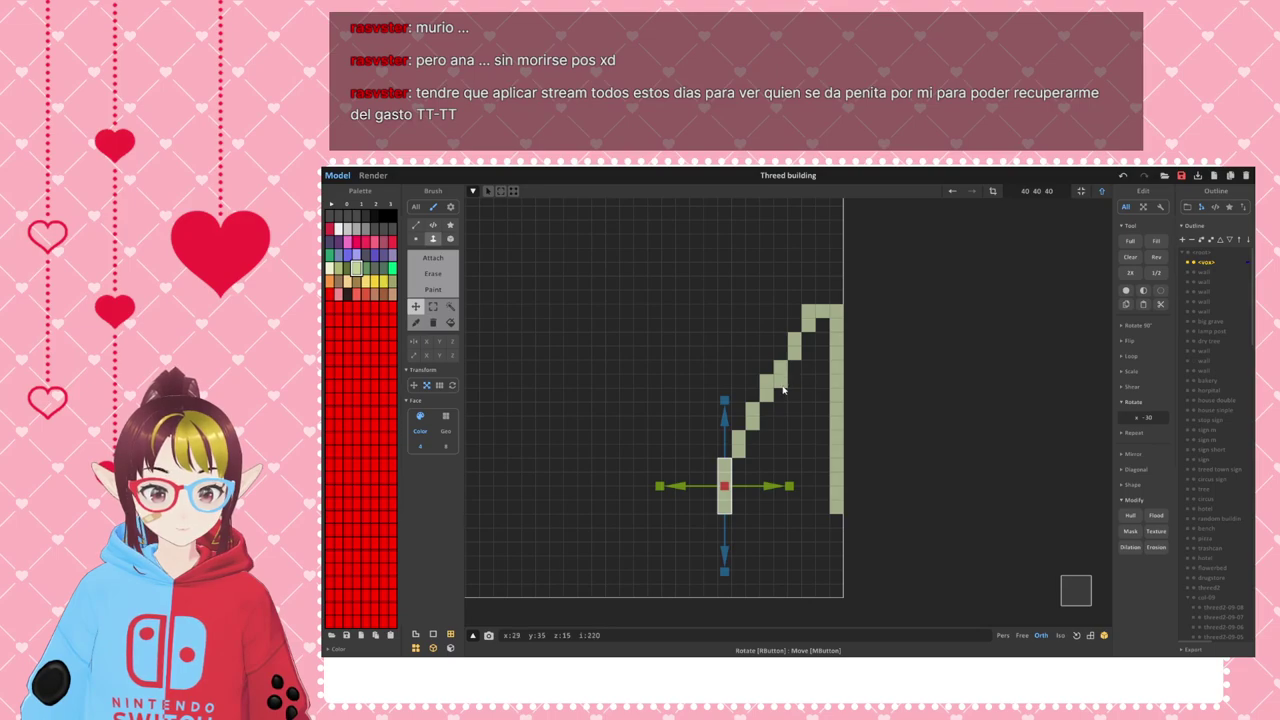
- Select the upper part of the slope and raise it one voxel so the steps are evenly spaced
{"action": "key", "text": "m"}
{"action": "left_click_drag", "start_coordinate": [806, 393], "coordinate": [776, 336]}
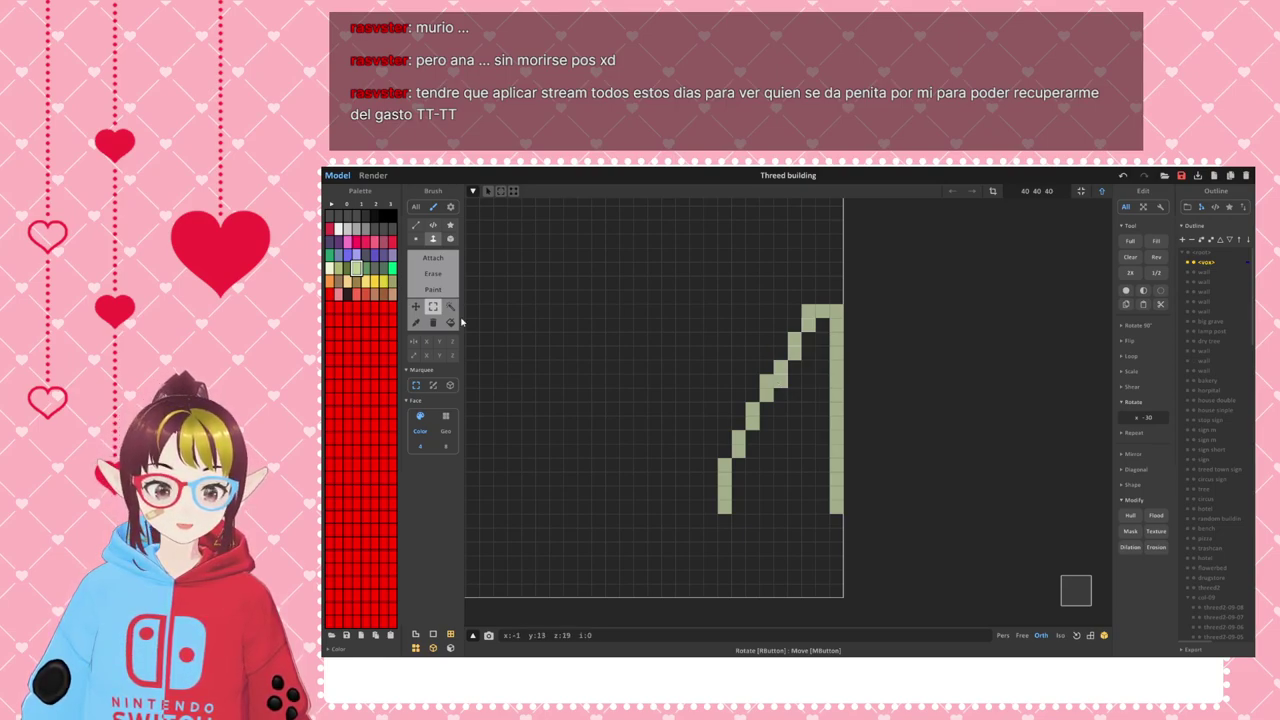
{"action": "left_click", "coordinate": [414, 306]}
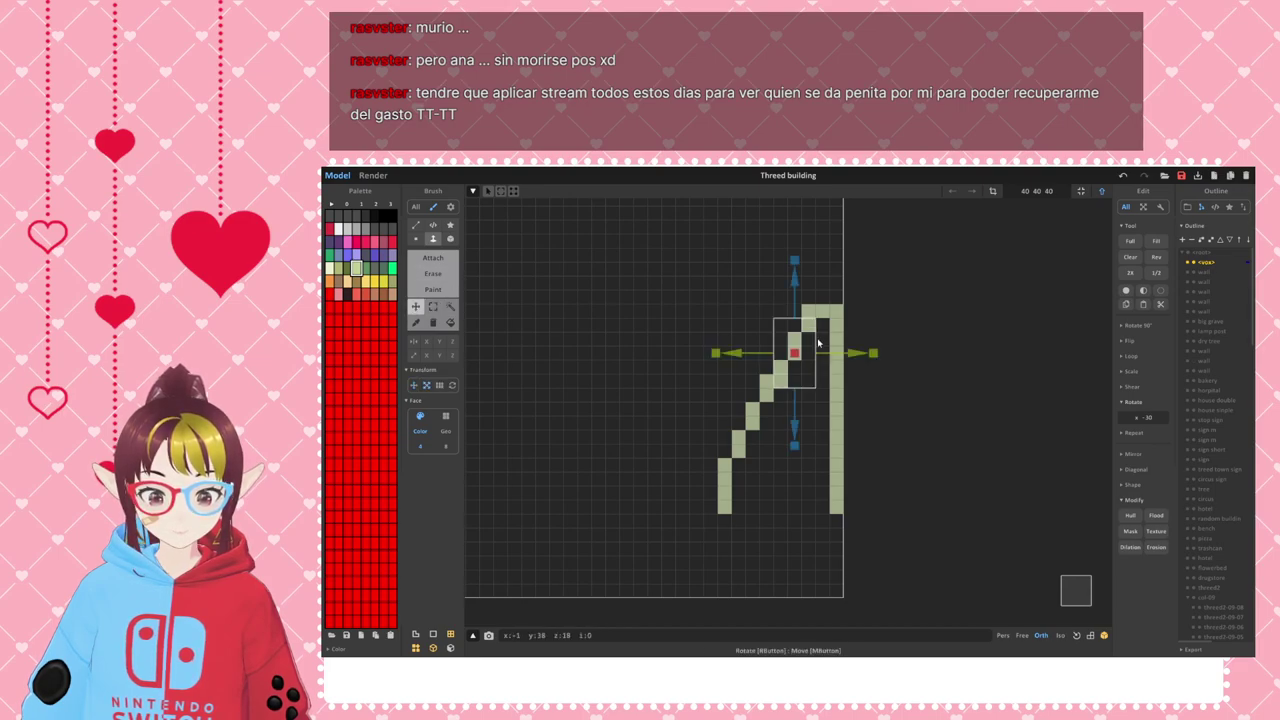
{"action": "left_click_drag", "start_coordinate": [795, 283], "coordinate": [795, 265]}
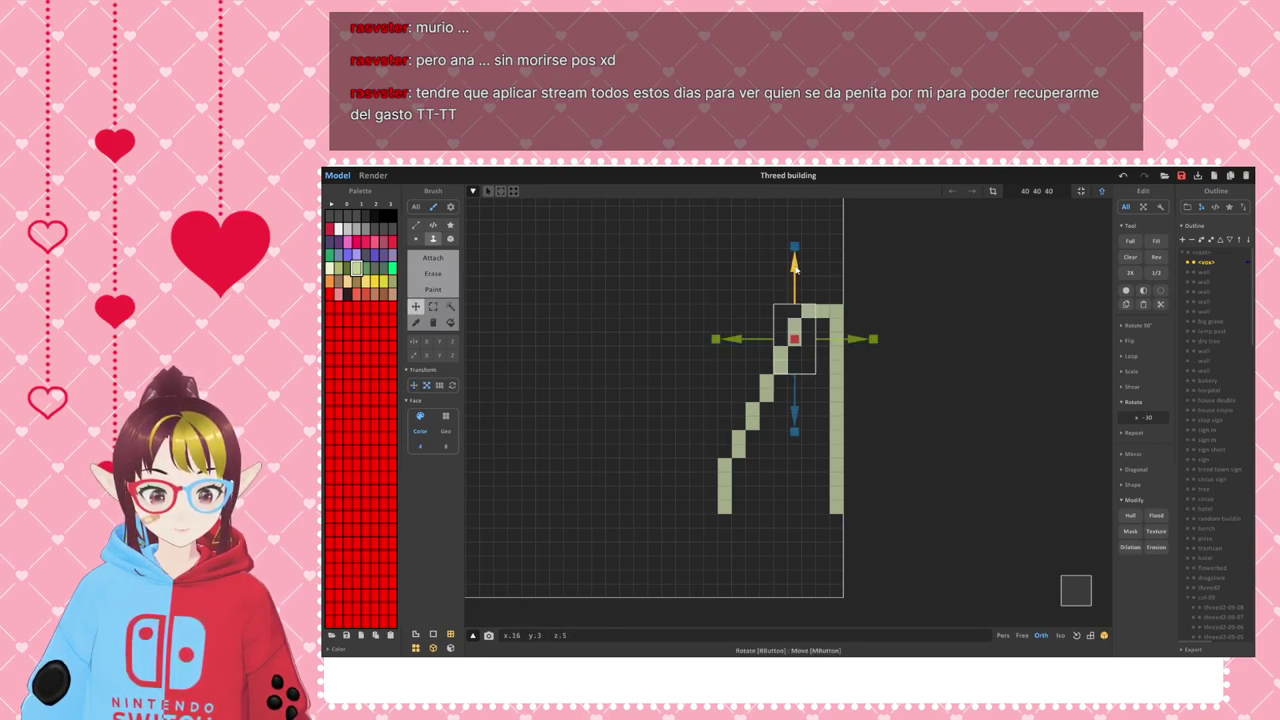
{"action": "left_click", "coordinate": [433, 306]}
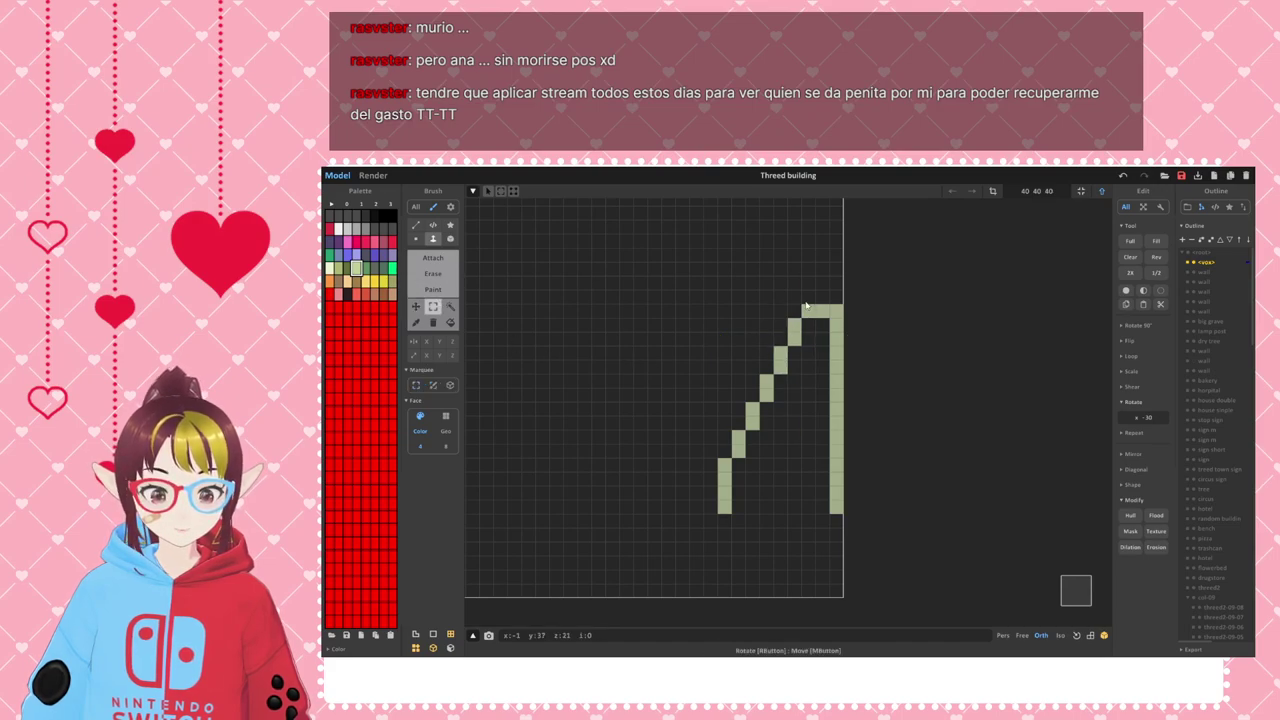
- Fill the hollow between the stepped slope and the upright slab row by row, down to the base, by extending inner faces
{"action": "mouse_move", "coordinate": [579, 470]}
{"action": "right_mouse_down"}
{"action": "mouse_move", "coordinate": [777, 463]}
{"action": "mouse_move", "coordinate": [604, 437]}
{"action": "mouse_move", "coordinate": [768, 459]}
{"action": "right_mouse_up"}
{"action": "left_click", "coordinate": [433, 258]}
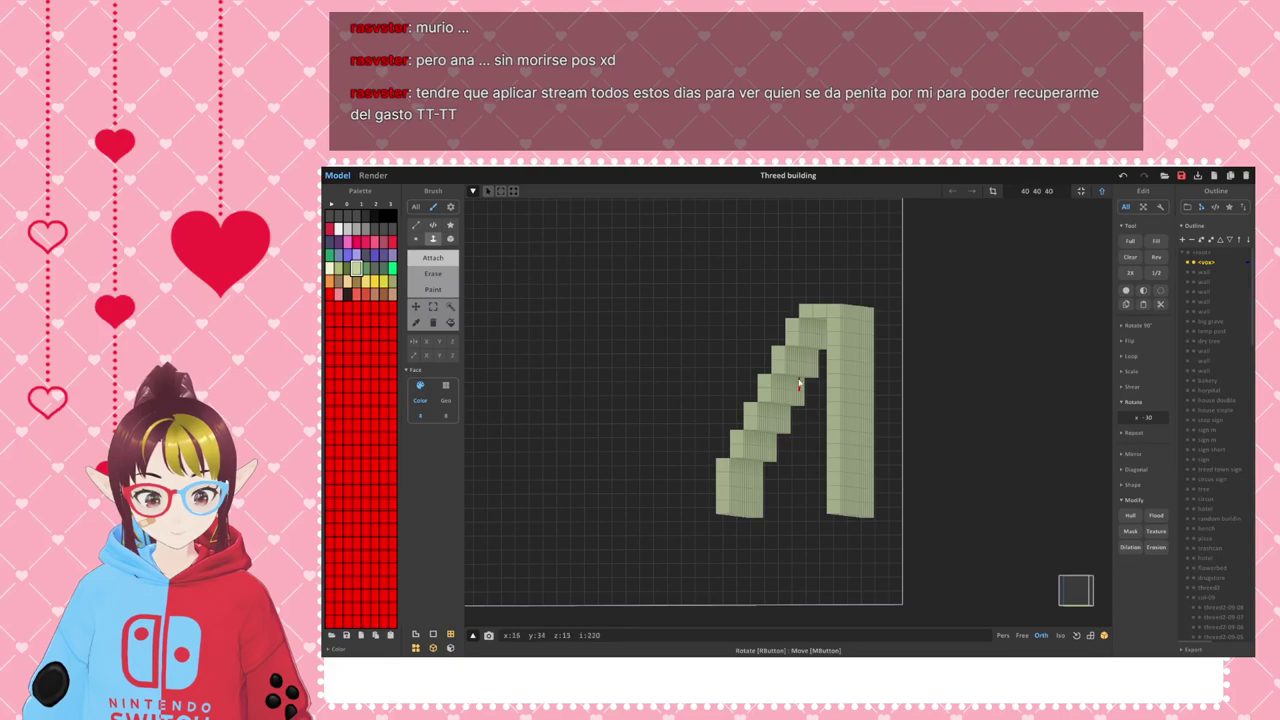
{"action": "left_click", "coordinate": [809, 328]}
{"action": "right_click_drag", "start_coordinate": [800, 391], "coordinate": [819, 398]}
{"action": "right_click_drag", "start_coordinate": [816, 348], "coordinate": [818, 334]}
{"action": "left_click", "coordinate": [818, 336]}
{"action": "left_click", "coordinate": [804, 366]}
{"action": "left_click", "coordinate": [814, 359]}
{"action": "left_click", "coordinate": [819, 366]}
{"action": "left_click", "coordinate": [783, 390]}
{"action": "left_click", "coordinate": [807, 389]}
{"action": "left_click", "coordinate": [814, 388]}
{"action": "left_click", "coordinate": [819, 393]}
{"action": "left_click", "coordinate": [780, 416]}
{"action": "left_click", "coordinate": [796, 416]}
{"action": "left_click", "coordinate": [812, 418]}
{"action": "left_click", "coordinate": [813, 420]}
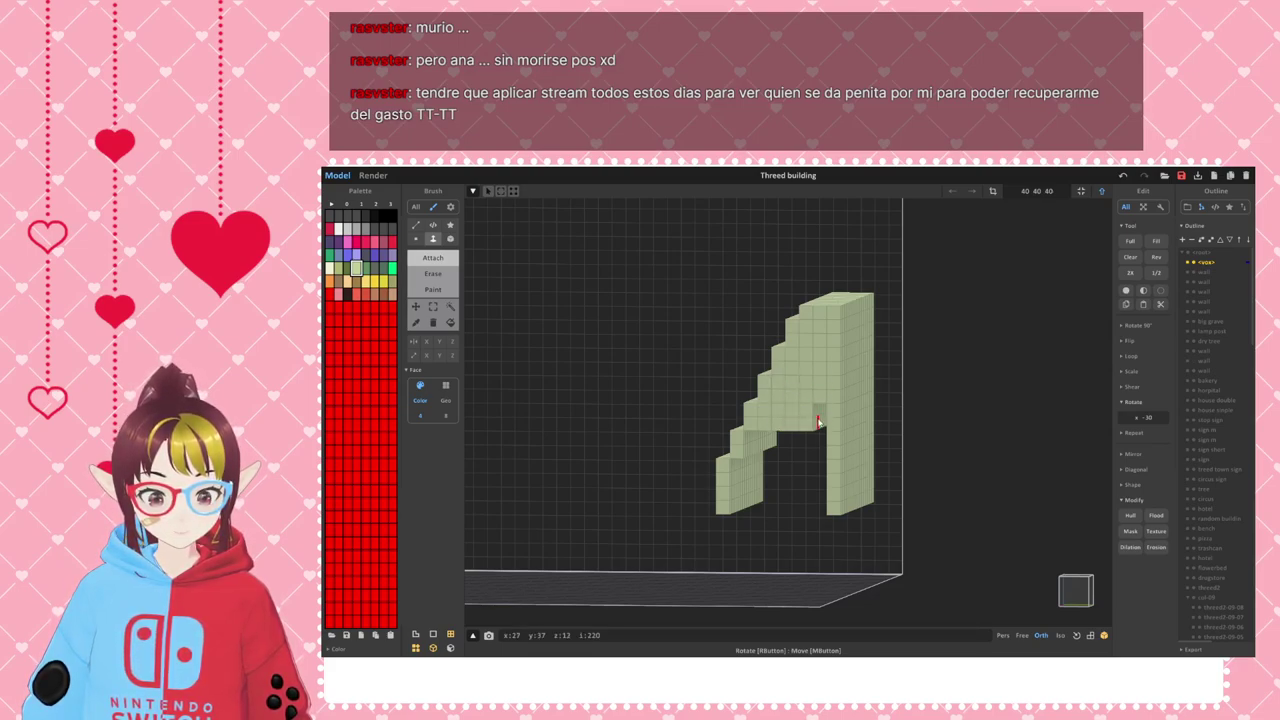
{"action": "left_click", "coordinate": [818, 420]}
{"action": "left_click", "coordinate": [755, 439]}
{"action": "left_click", "coordinate": [786, 443]}
{"action": "left_click", "coordinate": [800, 445]}
{"action": "left_click", "coordinate": [817, 449]}
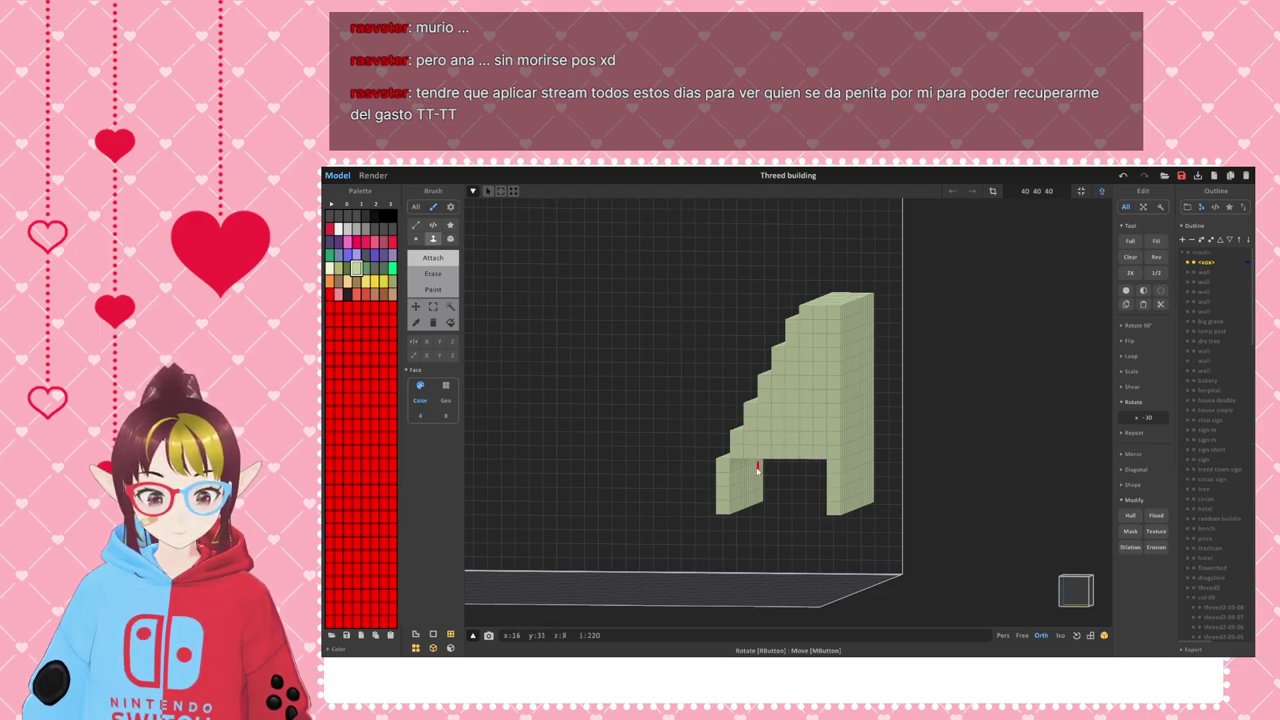
{"action": "mouse_move", "coordinate": [741, 477]}
{"action": "left_mouse_down"}
{"action": "mouse_move", "coordinate": [774, 494]}
{"action": "mouse_move", "coordinate": [820, 491]}
{"action": "left_mouse_up"}
- Select the whole gravestone in front view and move it up clear of the reference gravestone
{"action": "right_click_drag", "start_coordinate": [703, 496], "coordinate": [802, 507]}
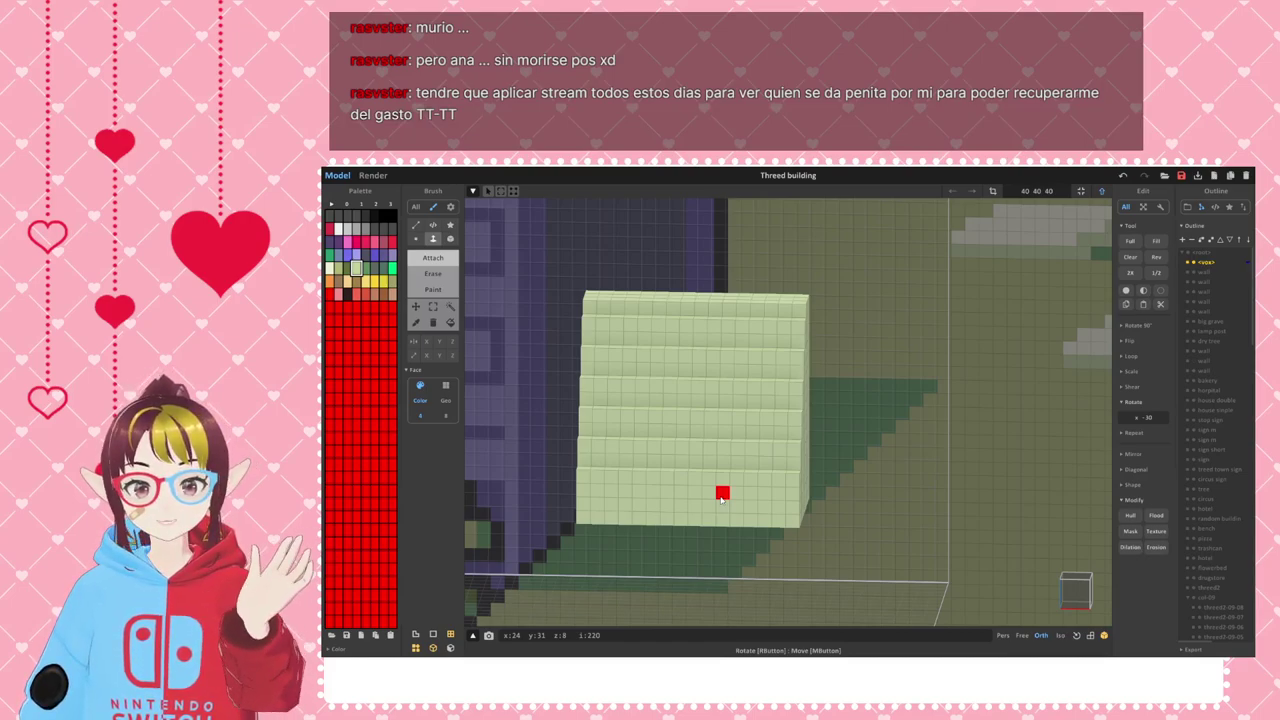
{"action": "mouse_move", "coordinate": [831, 455]}
{"action": "right_mouse_down"}
{"action": "mouse_move", "coordinate": [824, 464]}
{"action": "mouse_move", "coordinate": [849, 462]}
{"action": "right_mouse_up"}
{"action": "left_click", "coordinate": [1077, 606]}
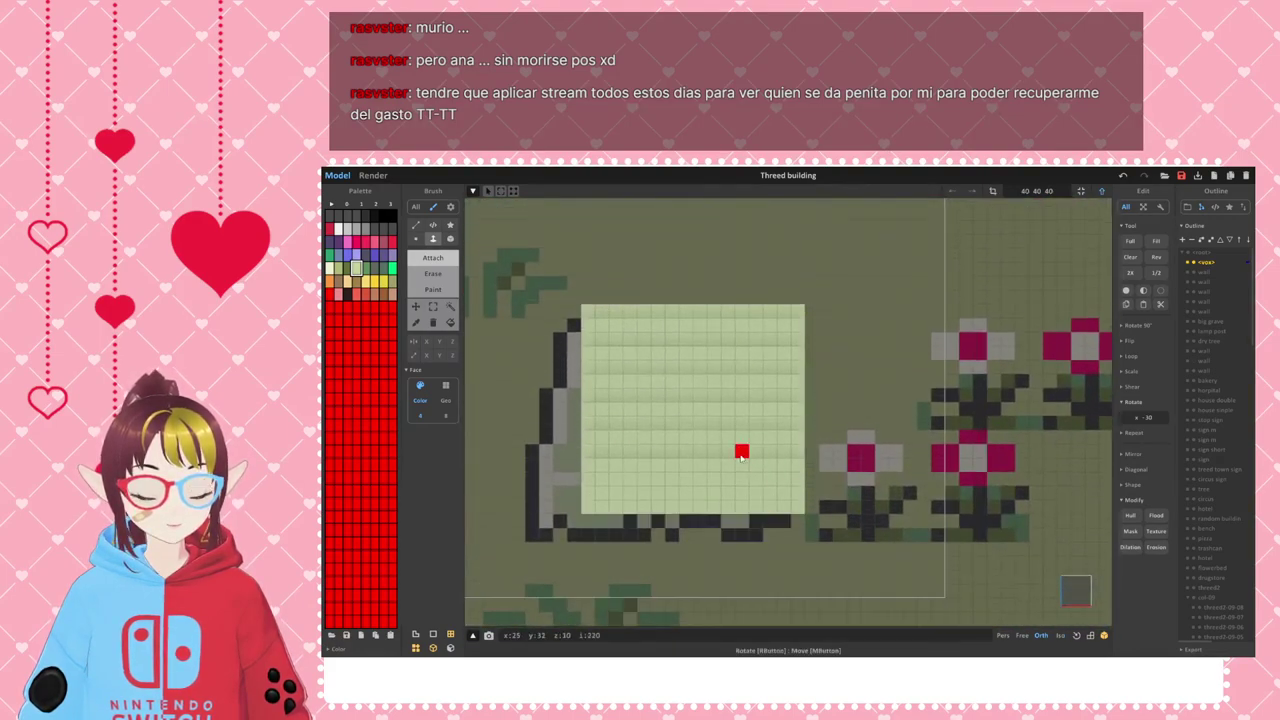
{"action": "scroll", "coordinate": [743, 456], "scroll_direction": "down", "scroll_amount": 3}
{"action": "left_click", "coordinate": [432, 308]}
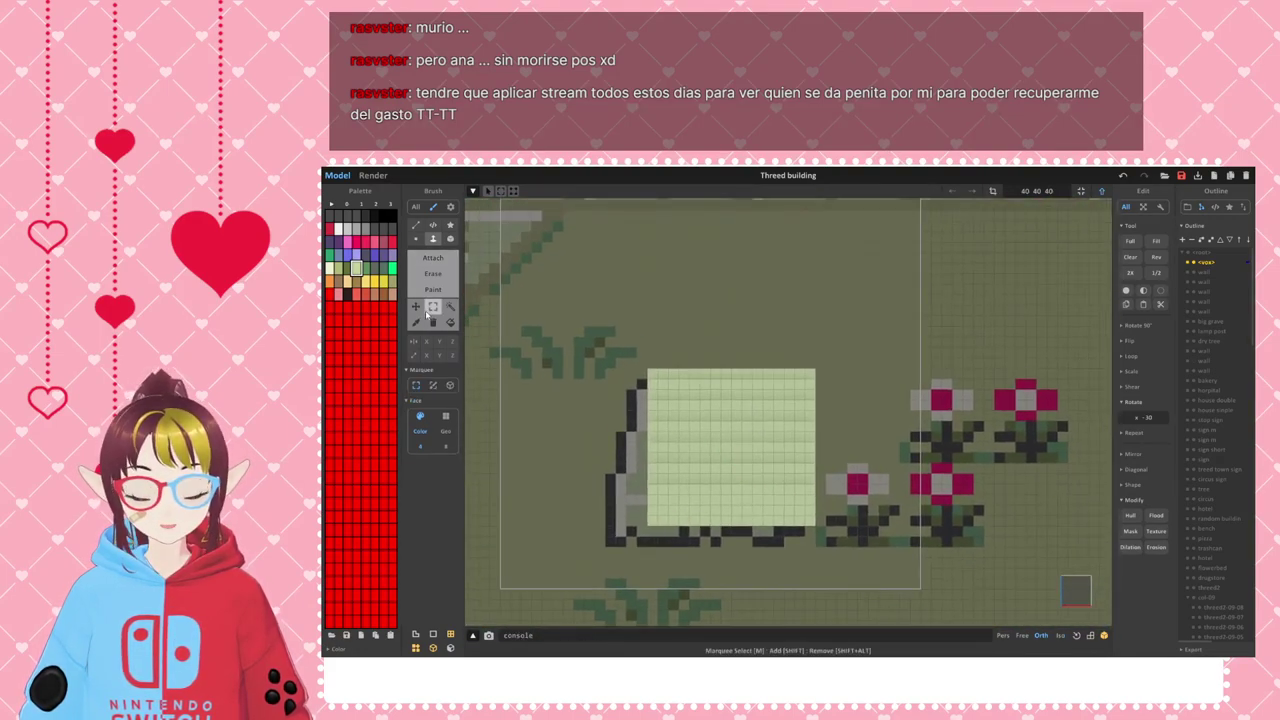
{"action": "left_click_drag", "start_coordinate": [586, 347], "coordinate": [855, 557]}
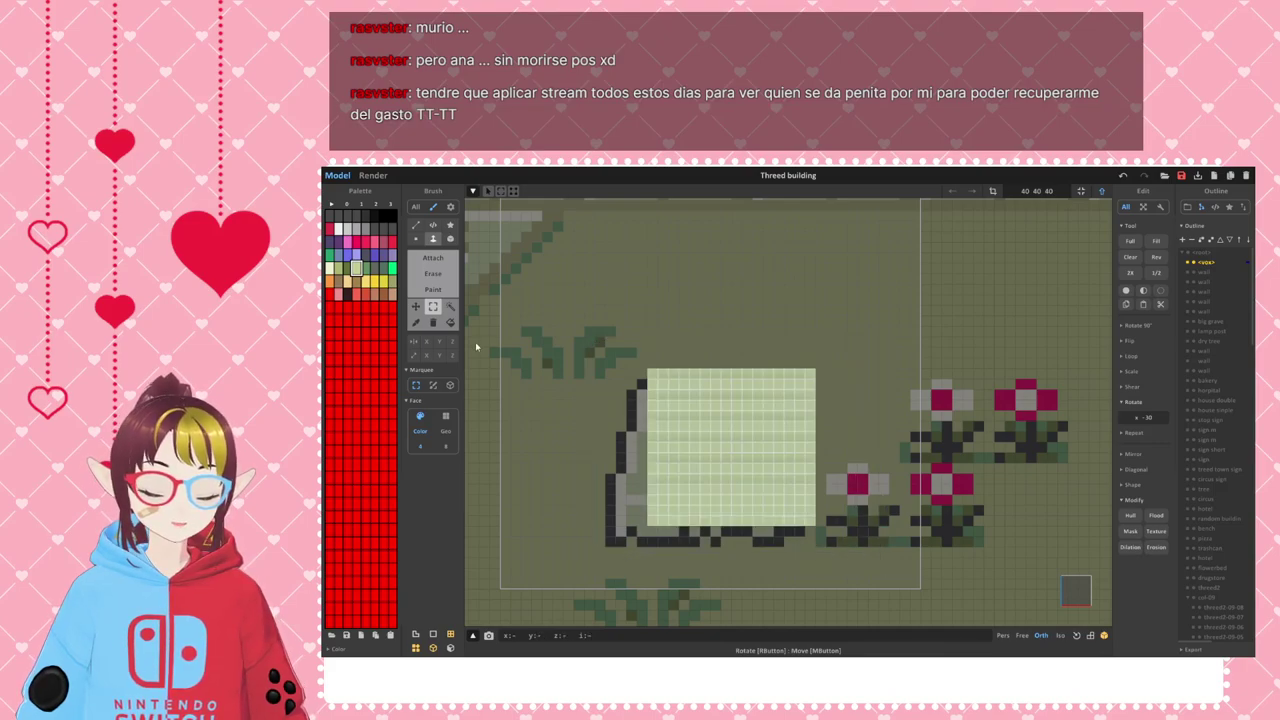
{"action": "left_click", "coordinate": [416, 307]}
{"action": "left_click_drag", "start_coordinate": [731, 330], "coordinate": [731, 185]}
{"action": "middle_click_drag", "start_coordinate": [690, 375], "coordinate": [717, 400]}
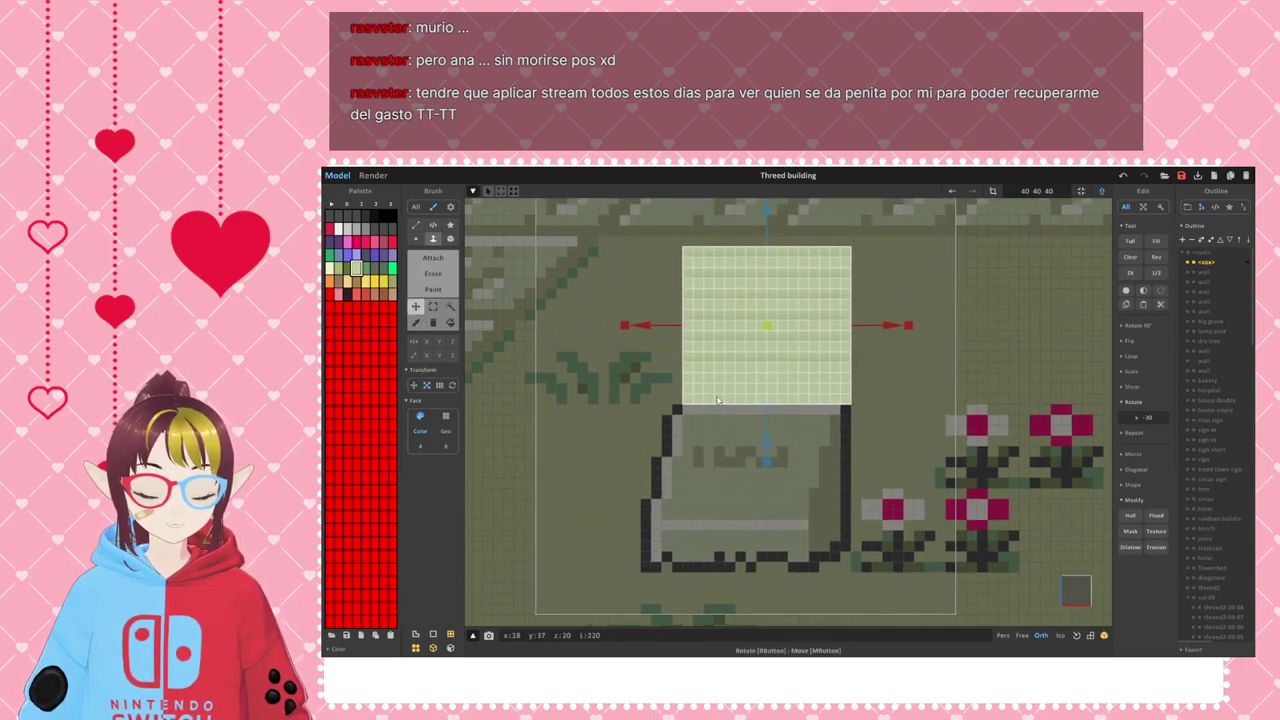
- Trace the reference gravestone's engraved lettering with single voxels in a muted olive-yellow colour
{"action": "left_click", "coordinate": [392, 281]}
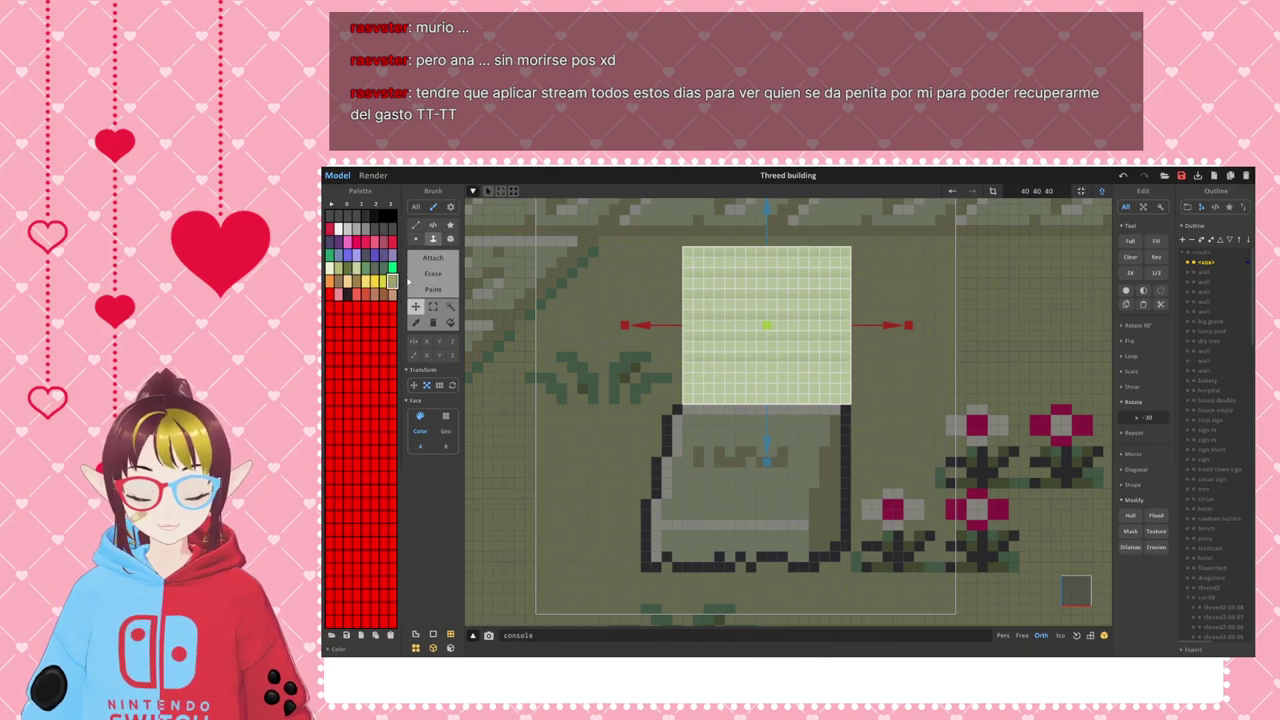
{"action": "left_click", "coordinate": [432, 258]}
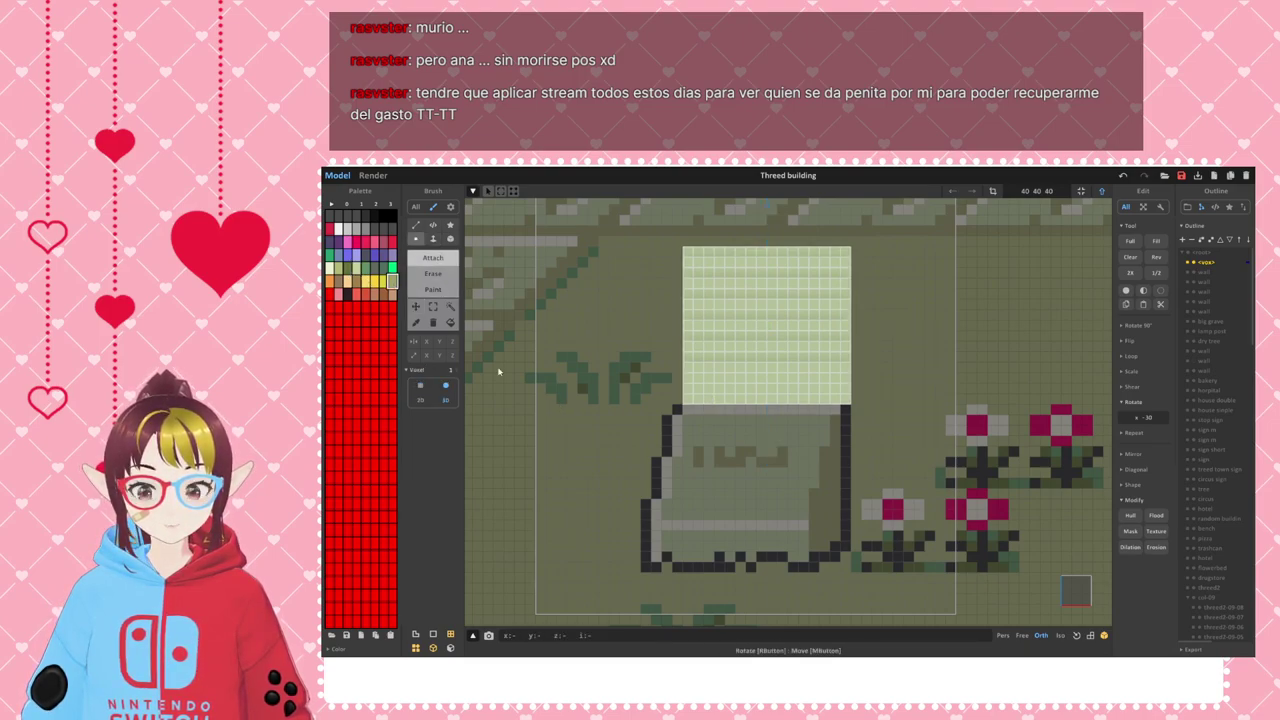
{"action": "scroll", "coordinate": [695, 496], "scroll_direction": "up", "scroll_amount": 2}
{"action": "left_click", "coordinate": [663, 466]}
{"action": "left_click", "coordinate": [663, 480]}
{"action": "left_click", "coordinate": [692, 466]}
{"action": "left_click", "coordinate": [696, 481]}
{"action": "left_click", "coordinate": [708, 480]}
{"action": "left_click", "coordinate": [722, 480]}
{"action": "left_click", "coordinate": [722, 466]}
{"action": "left_click", "coordinate": [737, 466]}
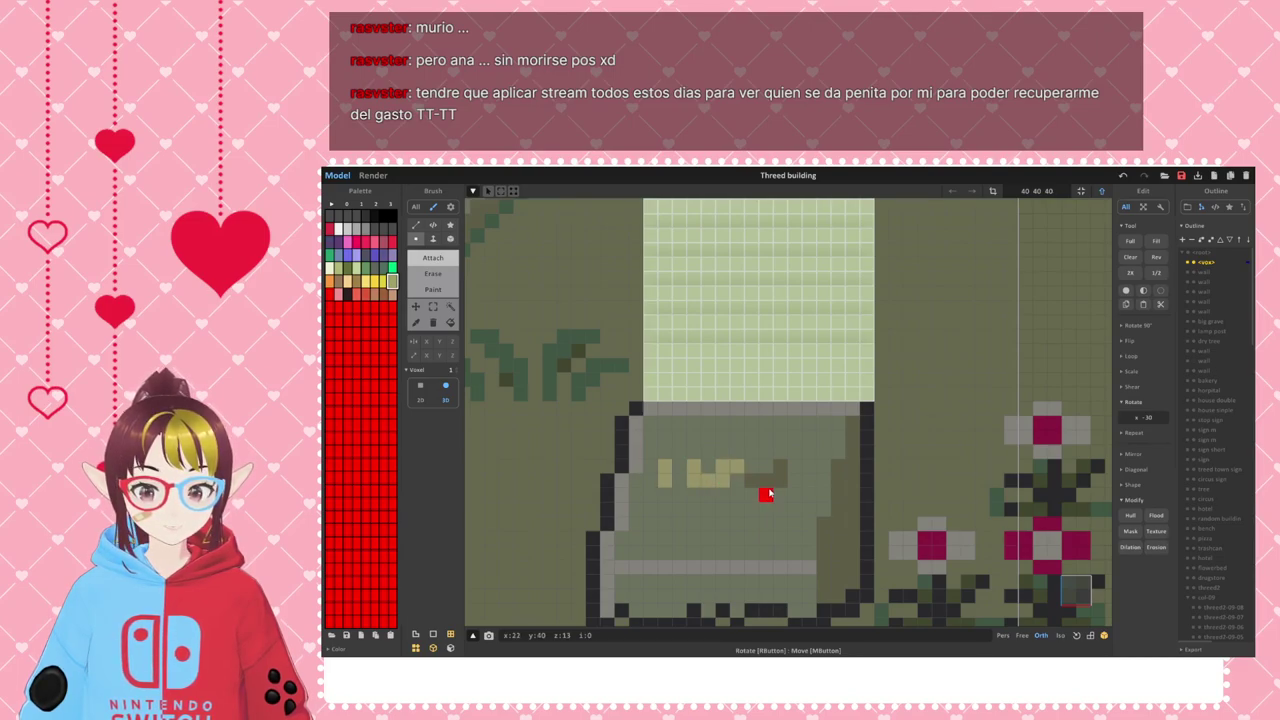
{"action": "left_click_drag", "start_coordinate": [762, 485], "coordinate": [787, 466]}
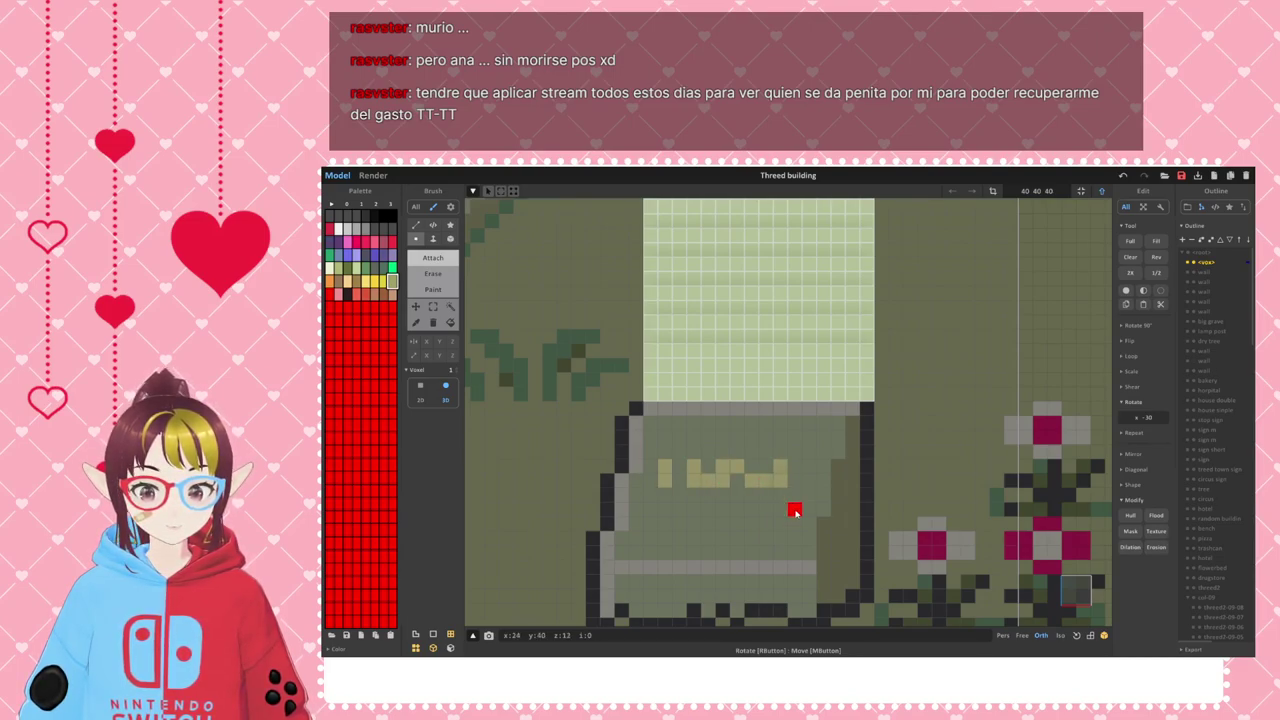
{"action": "scroll", "coordinate": [742, 495], "scroll_direction": "down", "scroll_amount": 4}
{"action": "scroll", "coordinate": [742, 495], "scroll_direction": "up", "scroll_amount": 1}
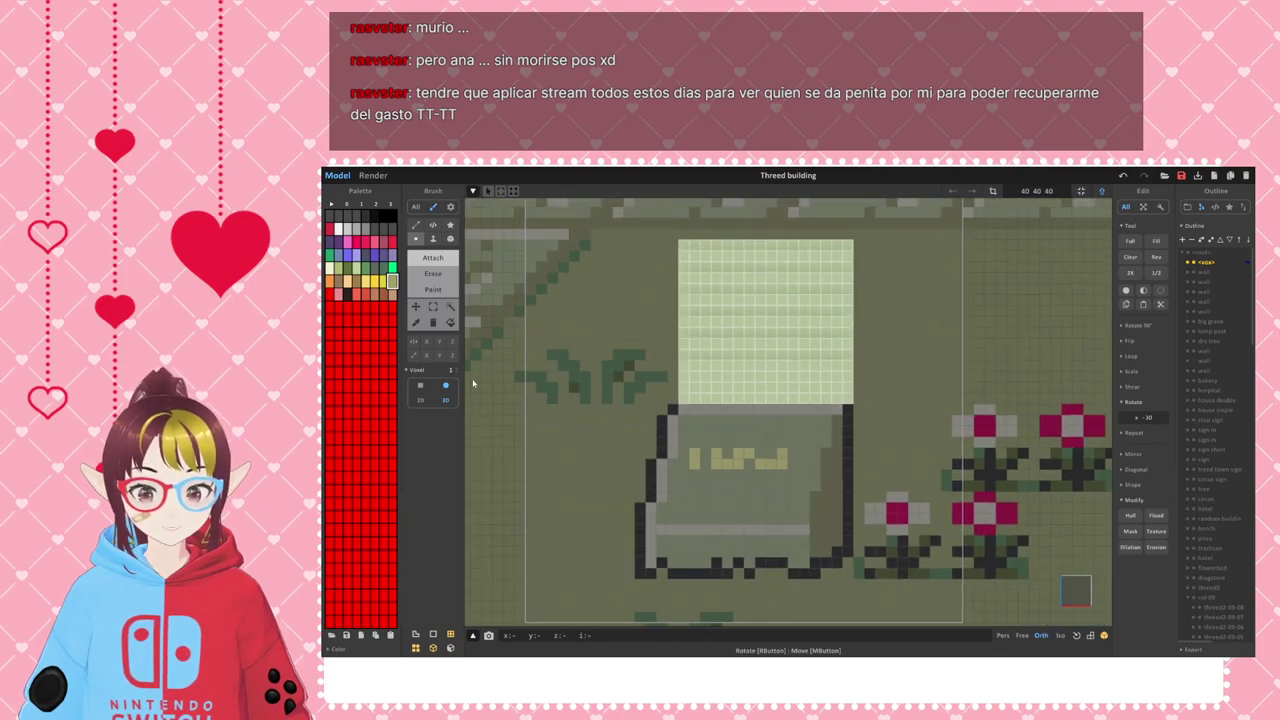
- Select the traced lettering and pull it forward, away from the back wall
{"action": "left_click", "coordinate": [418, 308]}
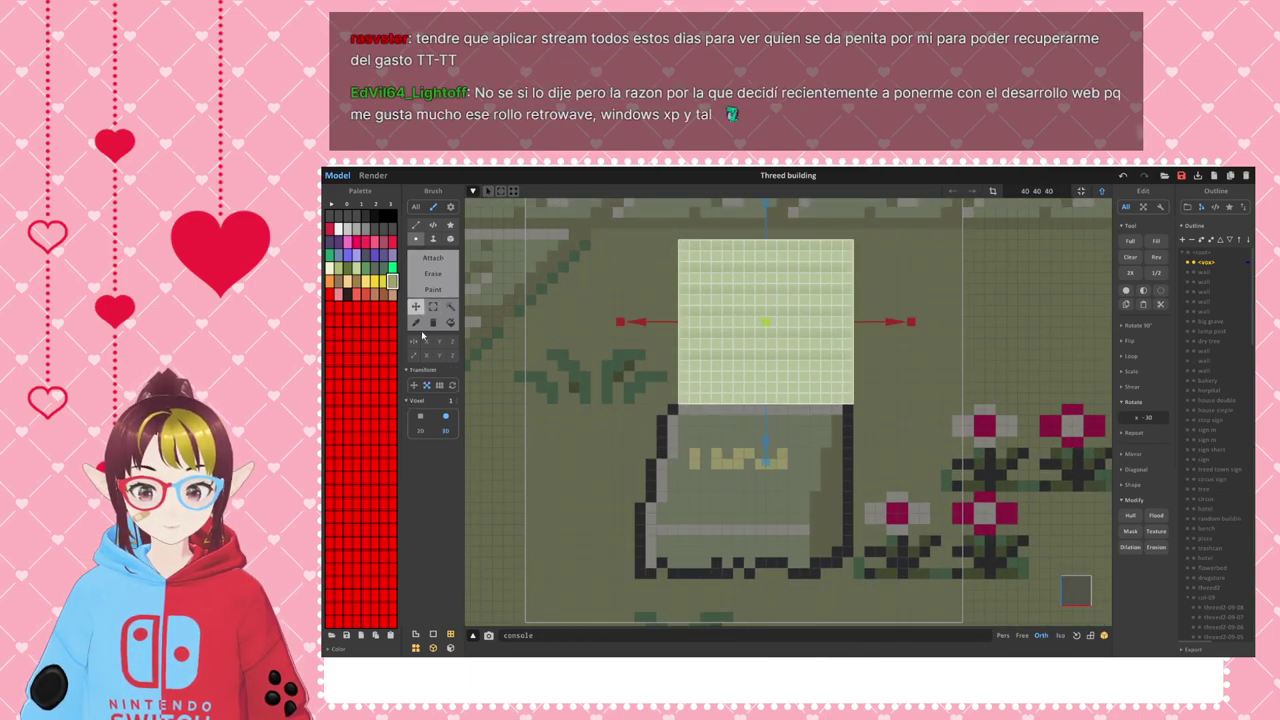
{"action": "left_click", "coordinate": [433, 307]}
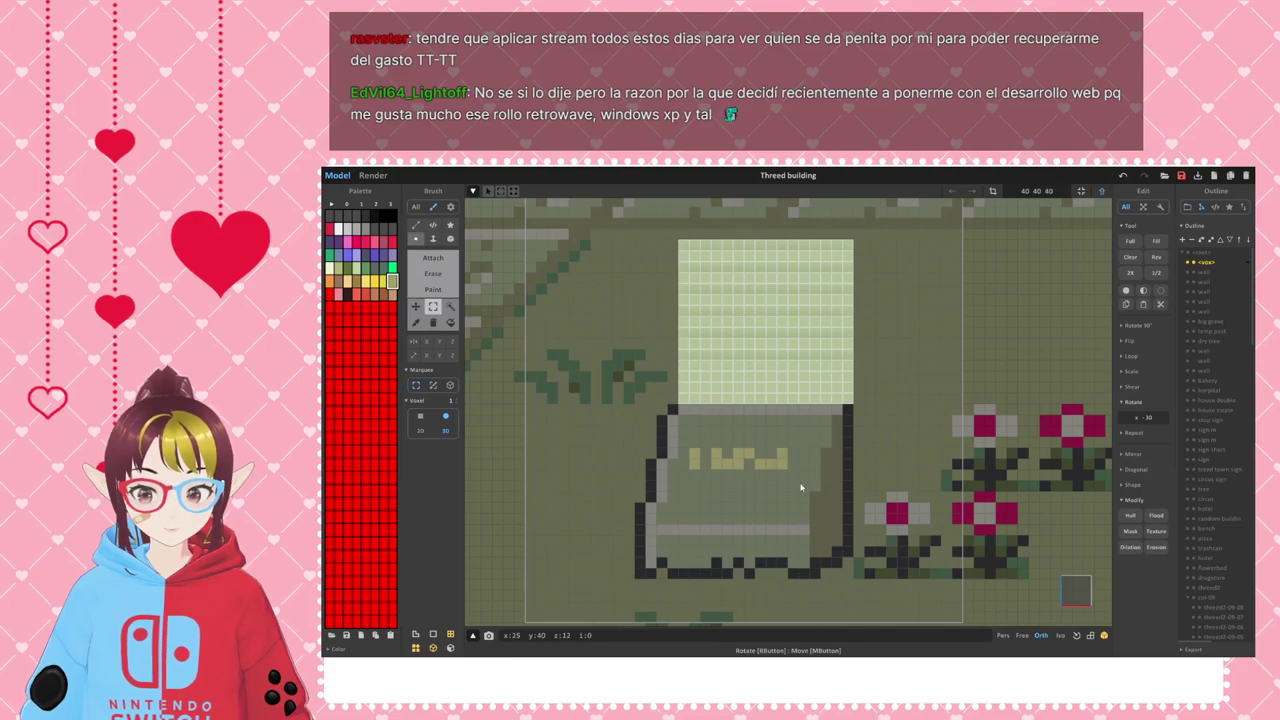
{"action": "left_click", "coordinate": [416, 307]}
{"action": "right_click_drag", "start_coordinate": [829, 457], "coordinate": [746, 457]}
{"action": "left_click_drag", "start_coordinate": [742, 458], "coordinate": [640, 479]}
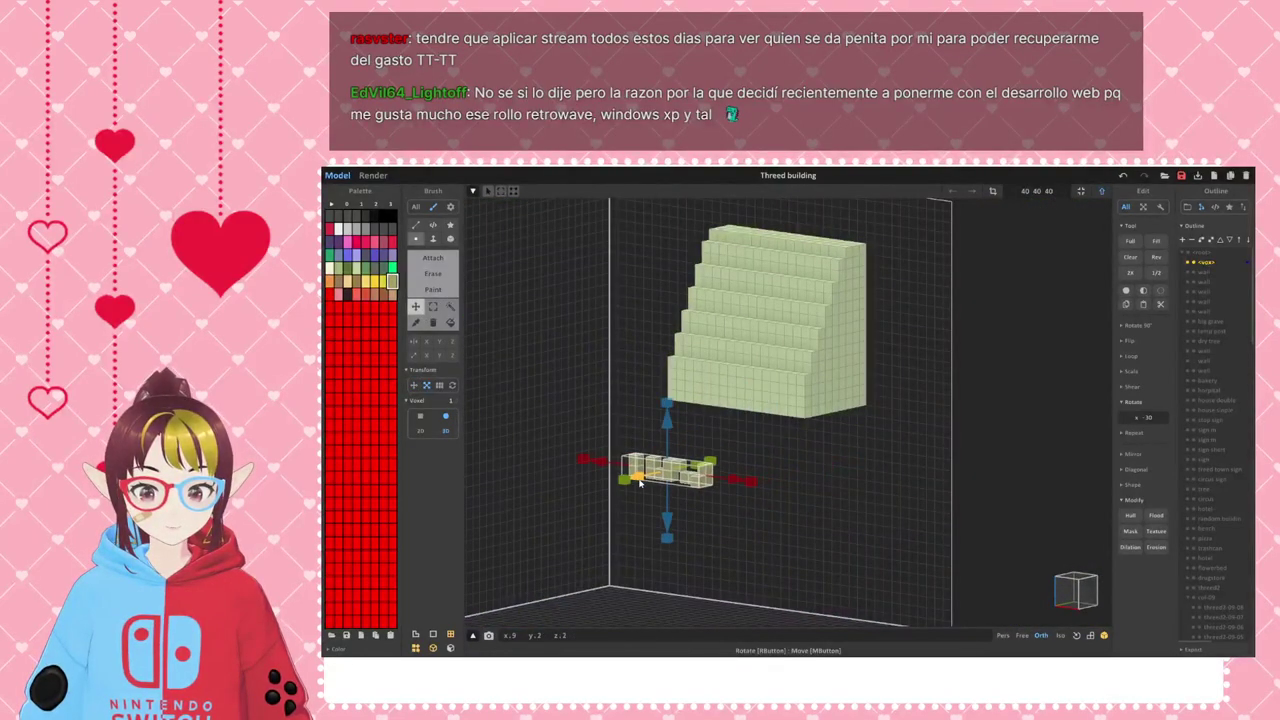
- Select the olive lettering in front of the gravestone and raise it to the height of the slope's upper steps
{"action": "left_click", "coordinate": [1059, 597]}
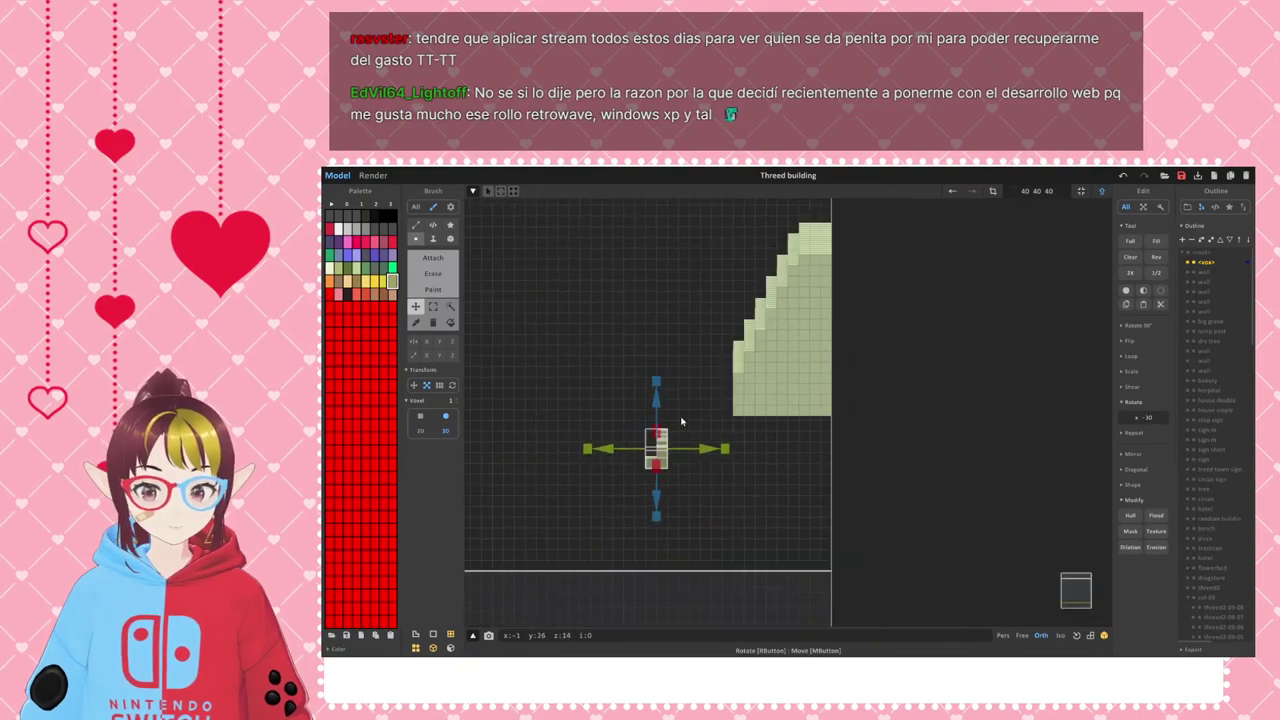
{"action": "right_click_drag", "start_coordinate": [654, 432], "coordinate": [689, 528]}
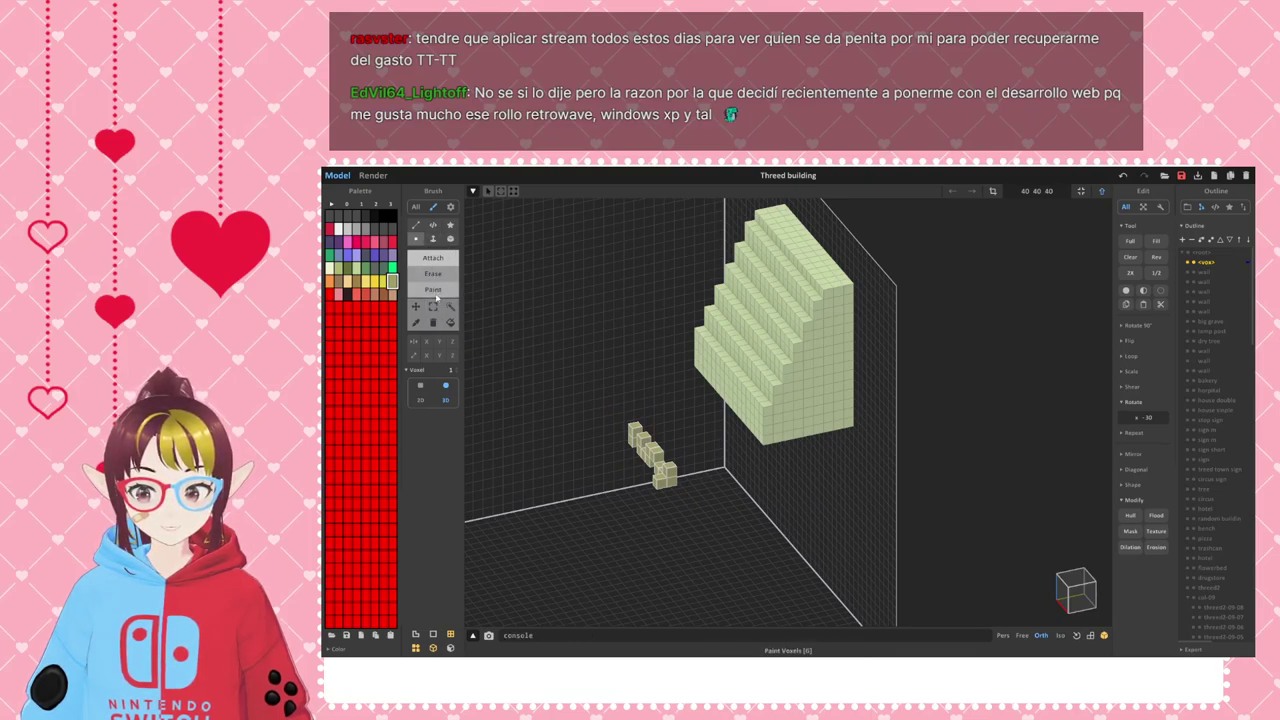
{"action": "left_click", "coordinate": [440, 258]}
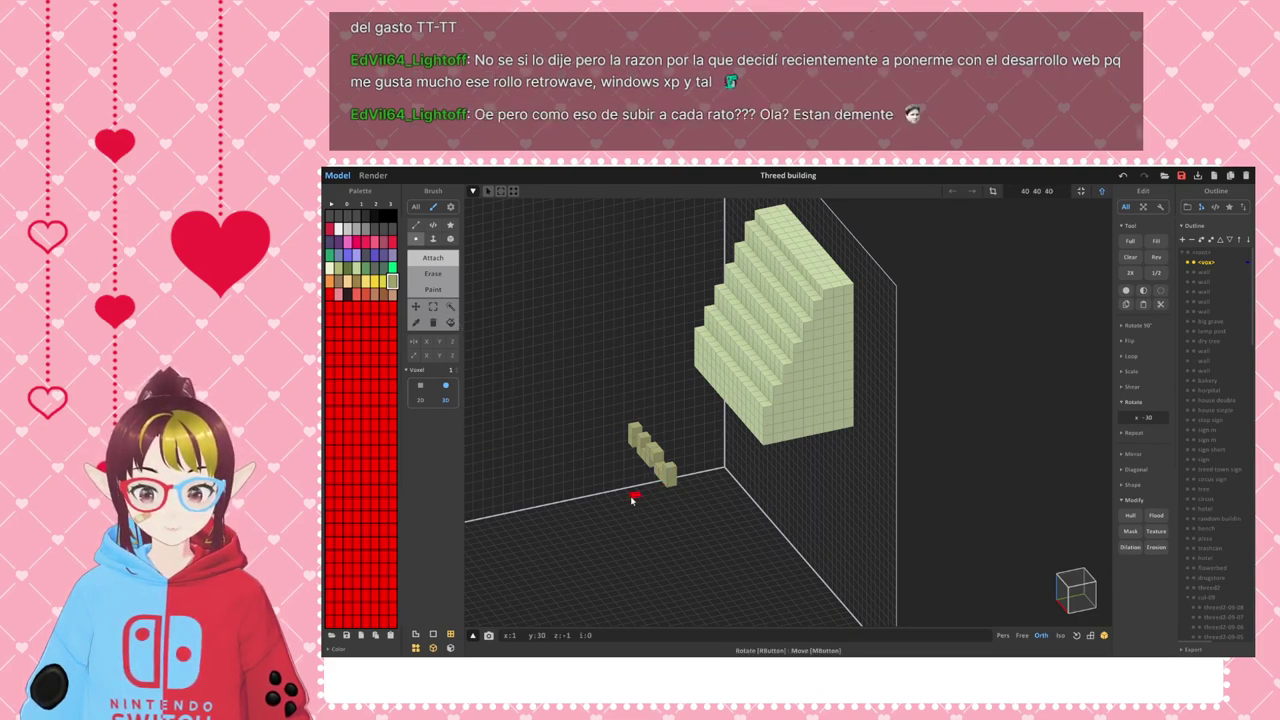
{"action": "left_click", "coordinate": [433, 306]}
{"action": "left_click_drag", "start_coordinate": [594, 393], "coordinate": [692, 538]}
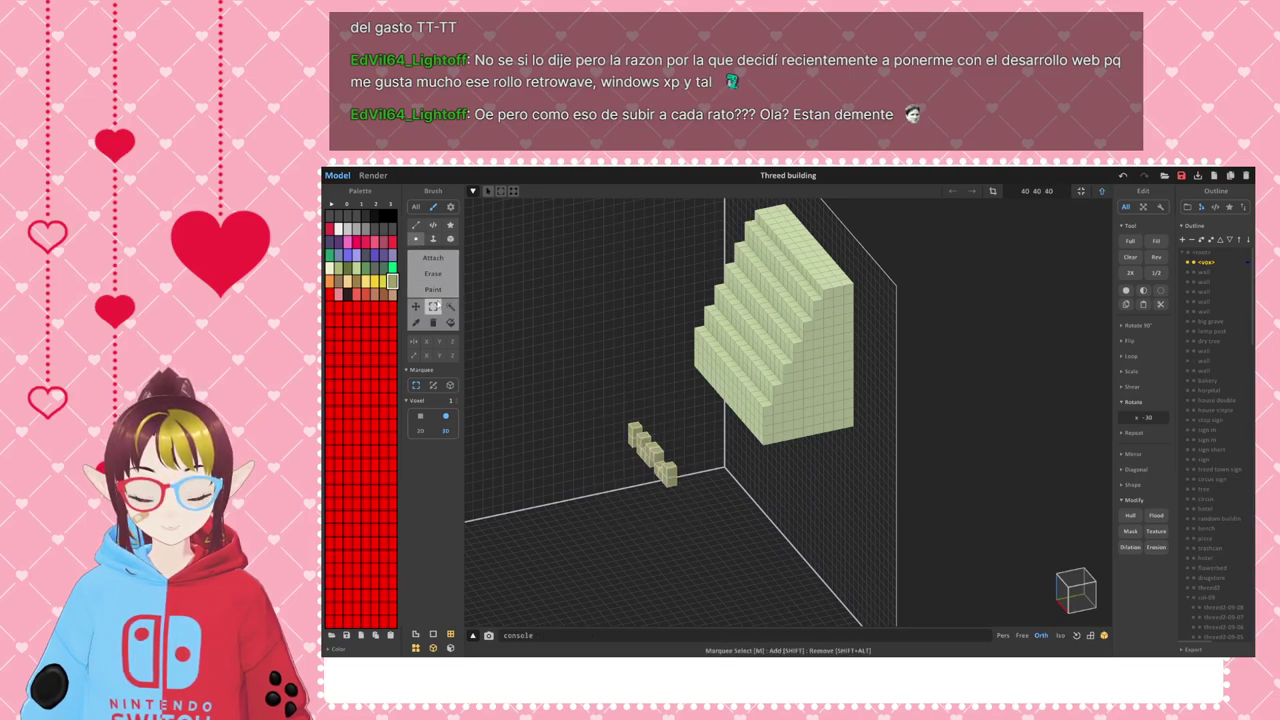
{"action": "left_click", "coordinate": [416, 306]}
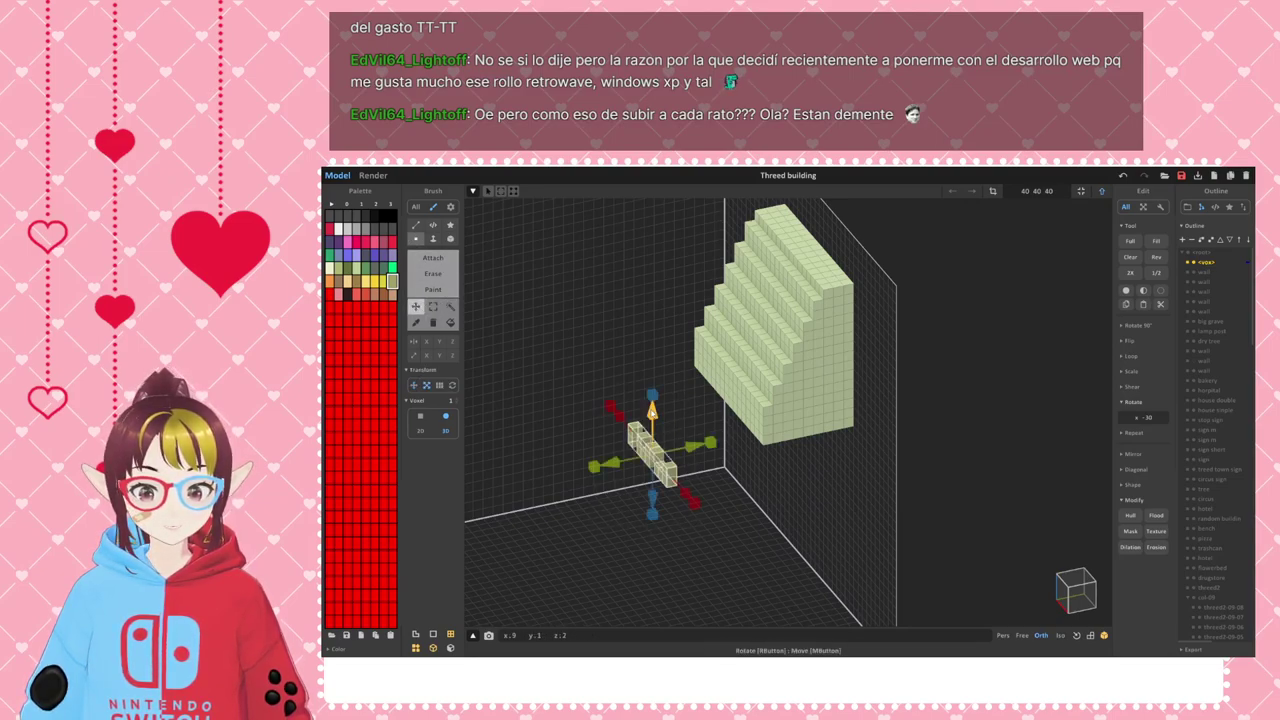
{"action": "left_click_drag", "start_coordinate": [659, 413], "coordinate": [658, 278]}
- Push the lettering back into the stepped slope and raise it to line up with one of the upper steps
{"action": "left_click", "coordinate": [1072, 596]}
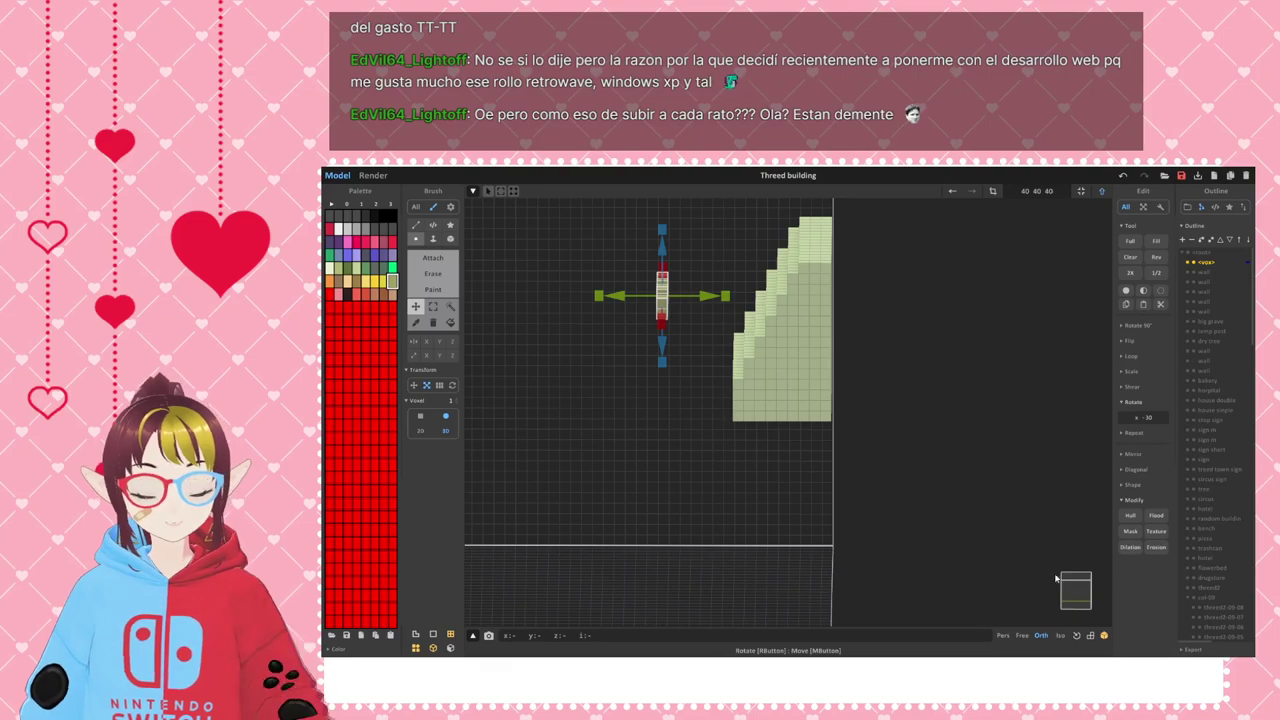
{"action": "left_click_drag", "start_coordinate": [661, 258], "coordinate": [661, 248]}
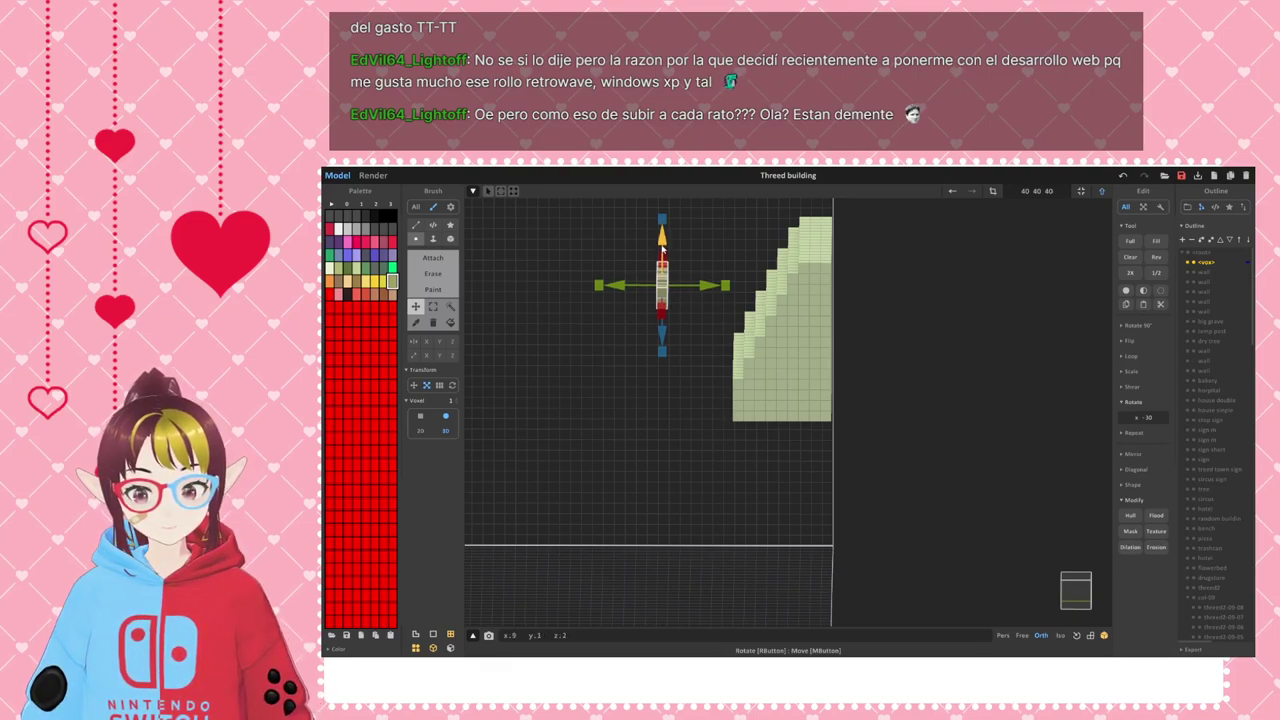
{"action": "left_click_drag", "start_coordinate": [716, 287], "coordinate": [822, 301]}
{"action": "right_click_drag", "start_coordinate": [873, 539], "coordinate": [909, 429]}
{"action": "left_click", "coordinate": [1075, 597]}
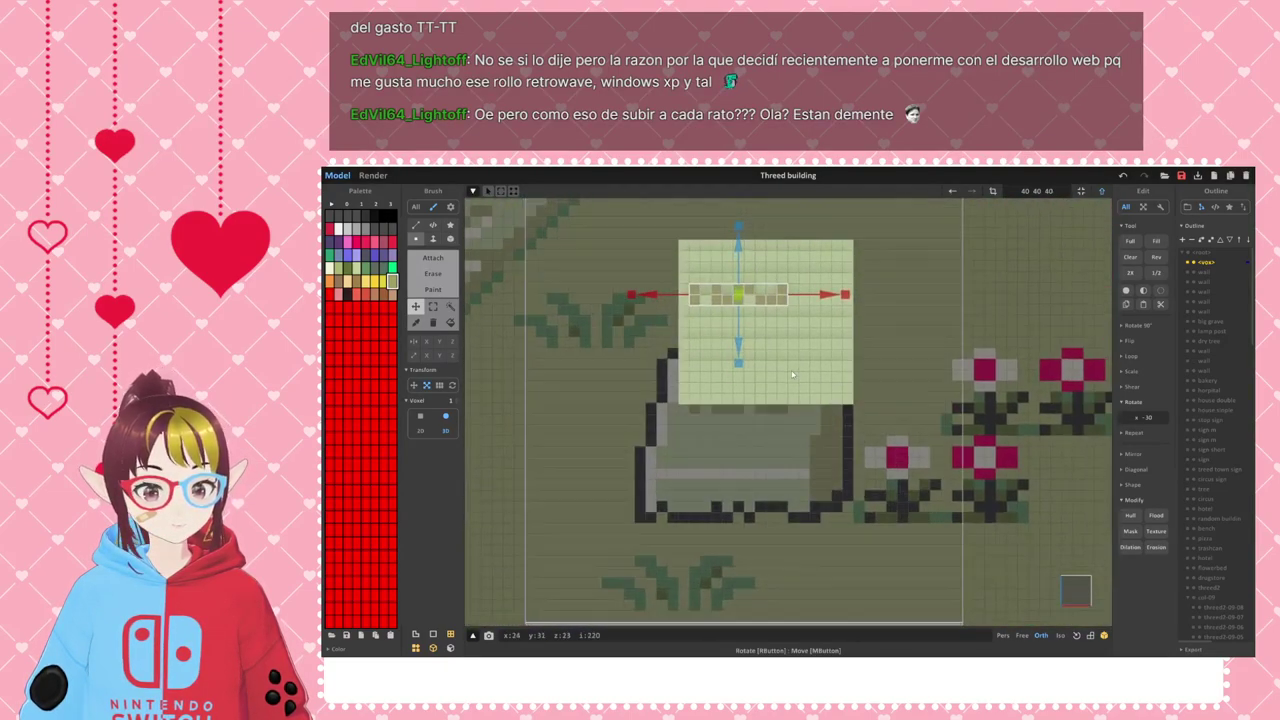
{"action": "left_click_drag", "start_coordinate": [795, 356], "coordinate": [833, 362]}
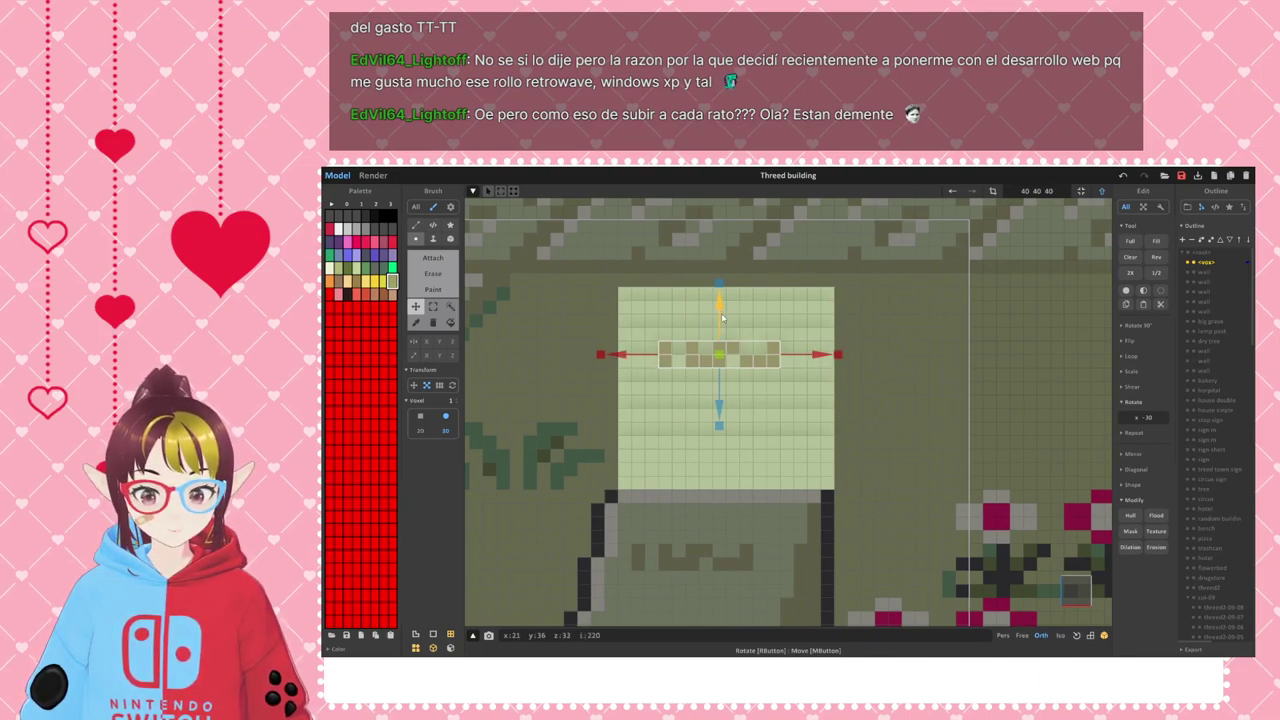
{"action": "left_click_drag", "start_coordinate": [719, 305], "coordinate": [719, 285]}
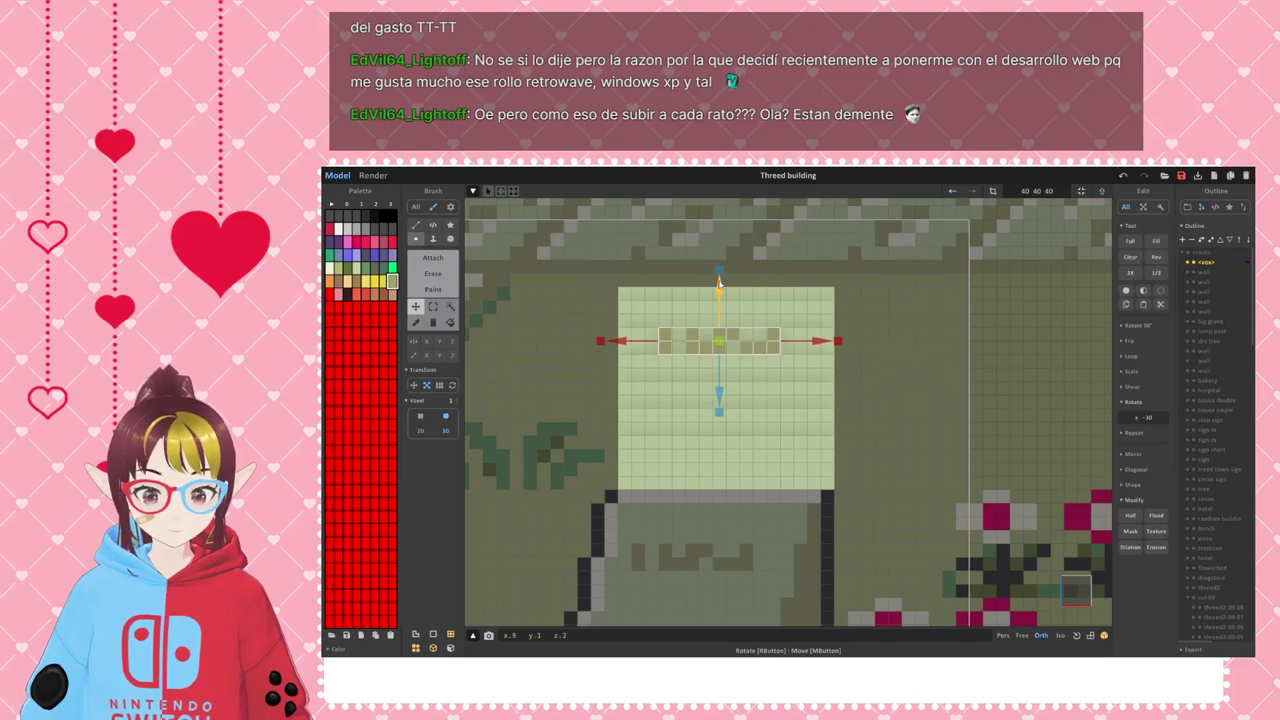
- Nudge the lettering along the depth direction so that it sits inside the slope's upper step
{"action": "scroll", "coordinate": [760, 370], "scroll_direction": "up", "scroll_amount": 3}
{"action": "right_click_drag", "start_coordinate": [830, 350], "coordinate": [804, 304]}
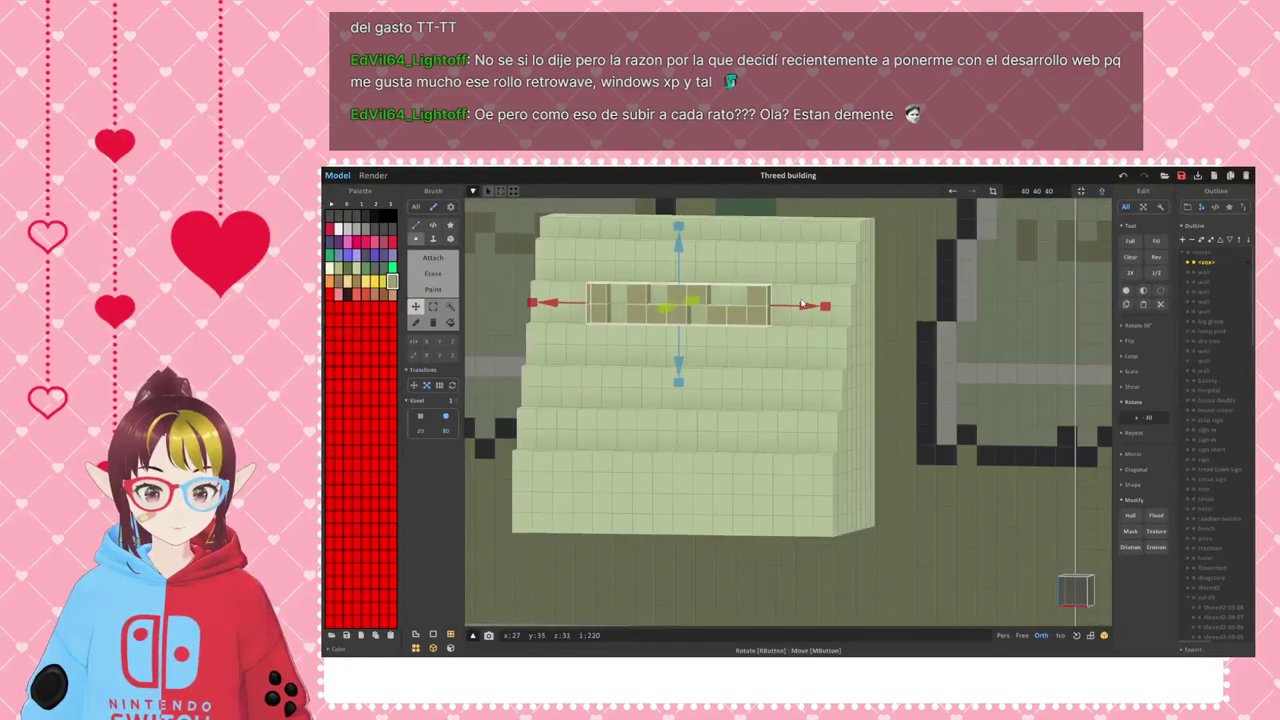
{"action": "mouse_move", "coordinate": [805, 308]}
{"action": "left_mouse_down"}
{"action": "mouse_move", "coordinate": [824, 310]}
{"action": "mouse_move", "coordinate": [808, 308]}
{"action": "left_mouse_up"}
{"action": "right_click_drag", "start_coordinate": [808, 308], "coordinate": [698, 294]}
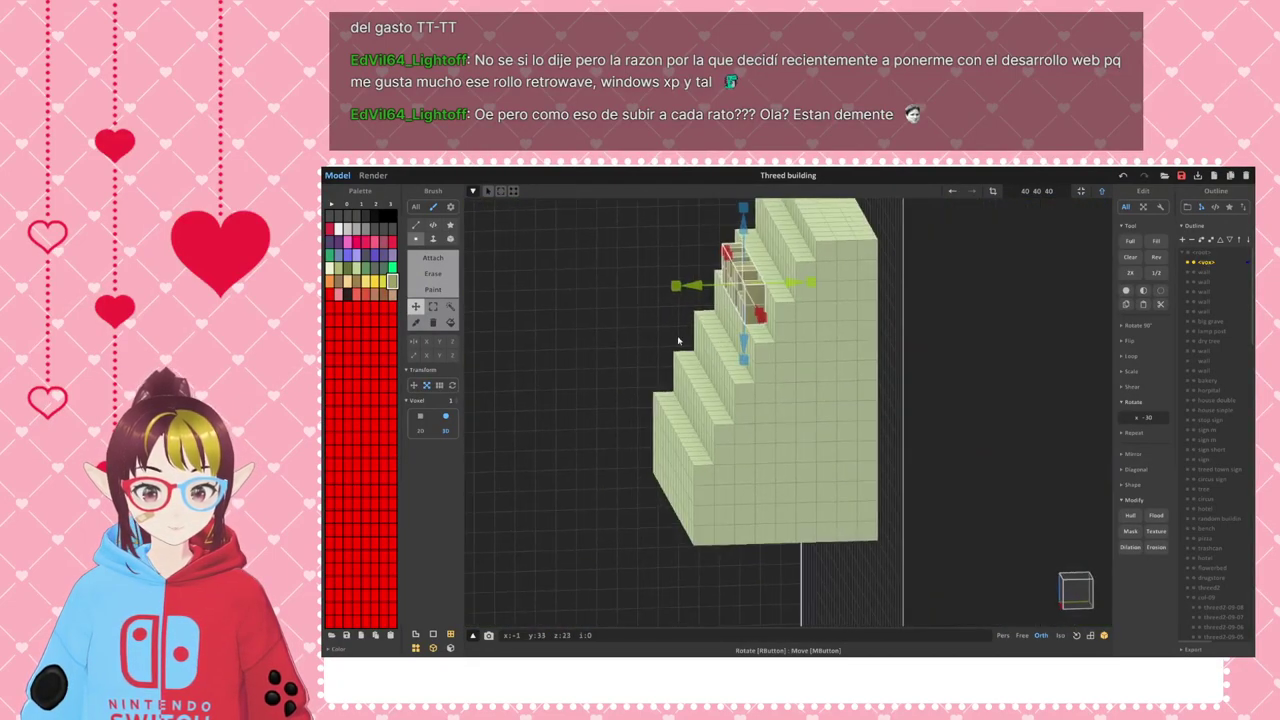
{"action": "left_click_drag", "start_coordinate": [699, 289], "coordinate": [709, 288]}
{"action": "right_click_drag", "start_coordinate": [709, 288], "coordinate": [752, 321]}
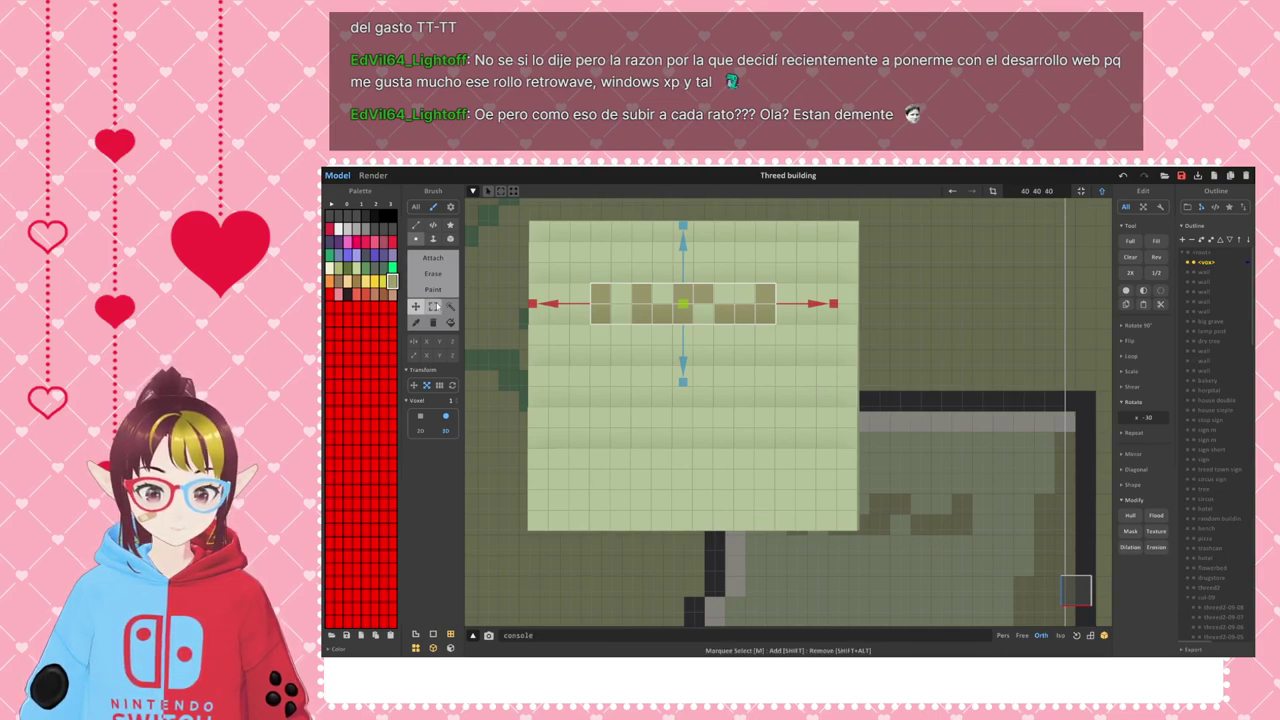
- Try to carve the lettering out of the slope by removing its olive-coloured voxels
{"action": "left_click", "coordinate": [433, 307]}
{"action": "left_click", "coordinate": [923, 323]}
{"action": "left_click", "coordinate": [450, 307]}
{"action": "left_click", "coordinate": [600, 312]}
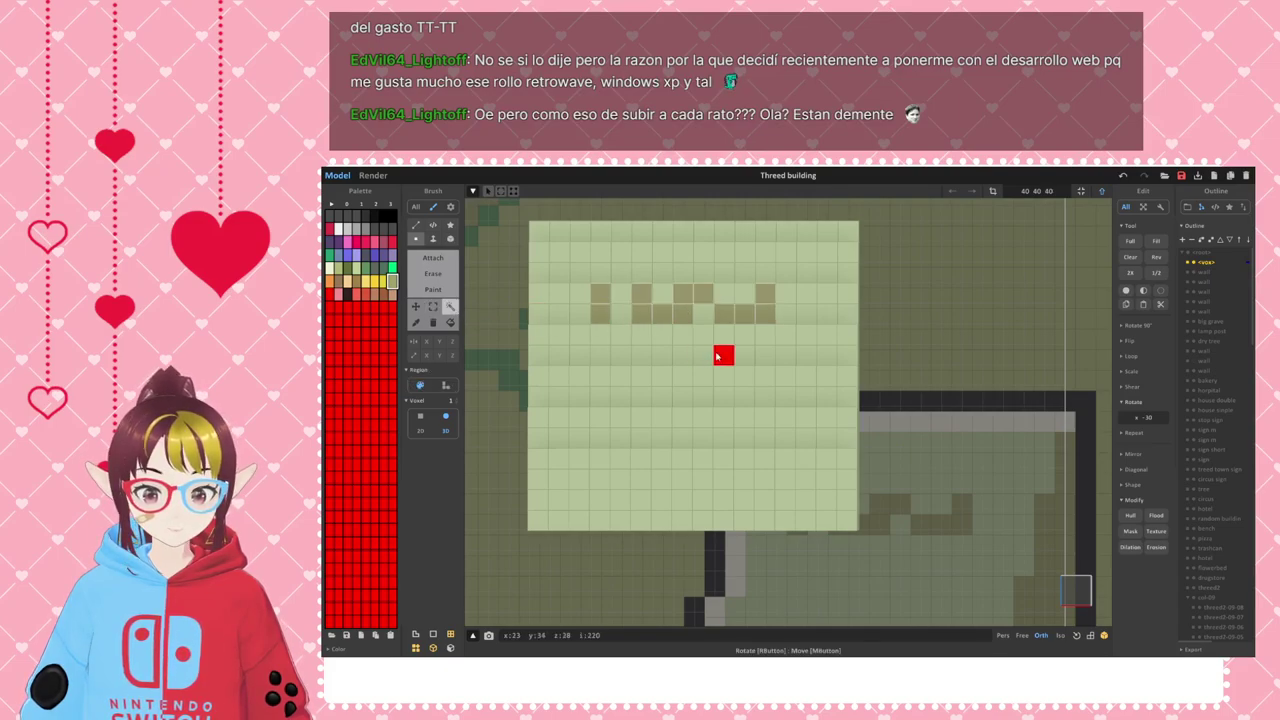
{"action": "mouse_move", "coordinate": [723, 354]}
{"action": "right_mouse_down"}
{"action": "mouse_move", "coordinate": [780, 314]}
{"action": "mouse_move", "coordinate": [754, 346]}
{"action": "right_mouse_up"}
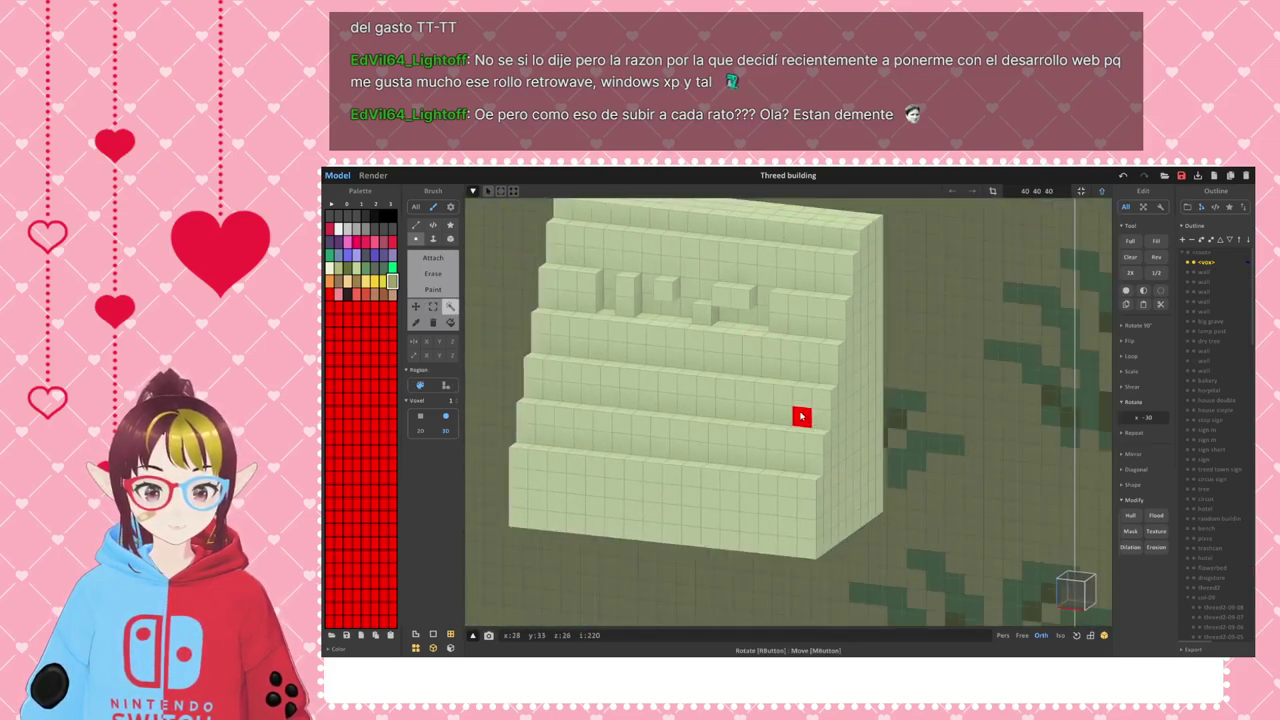
{"action": "key", "text": "ctrl+z"}
- Reselect the olive lettering by region and shift it slightly deeper into the slope
{"action": "left_click", "coordinate": [416, 307]}
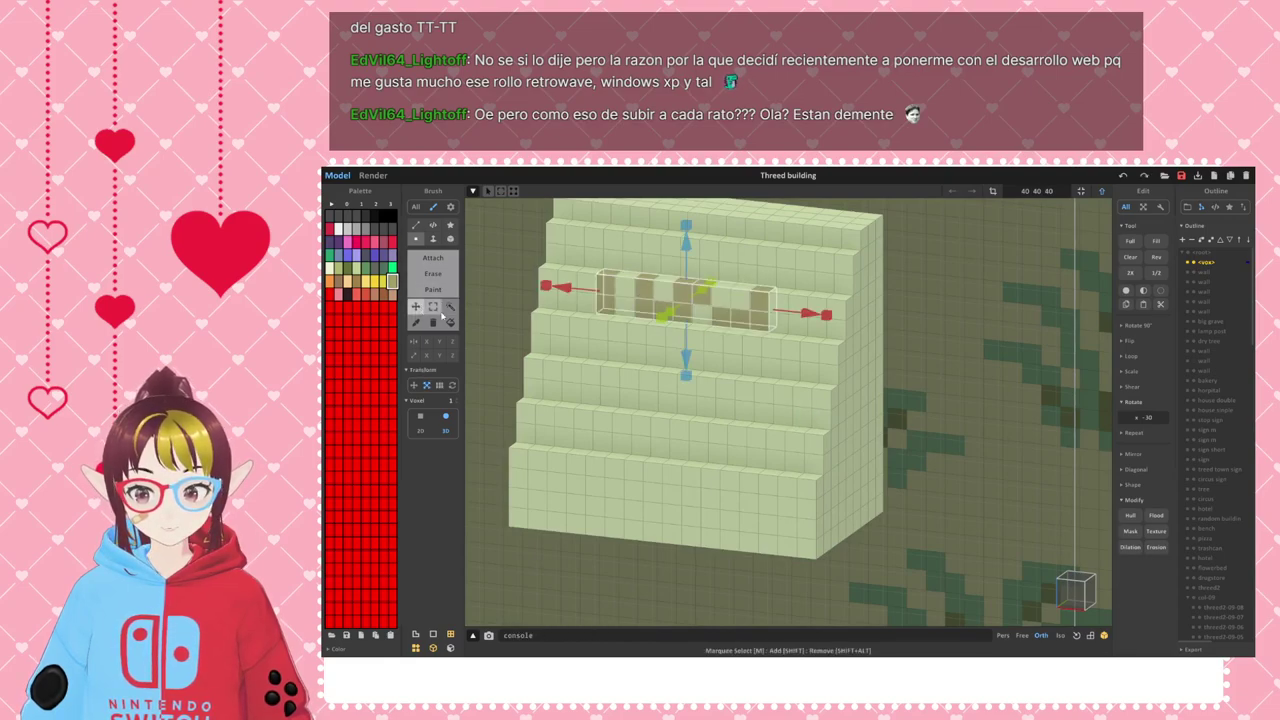
{"action": "left_click", "coordinate": [432, 306]}
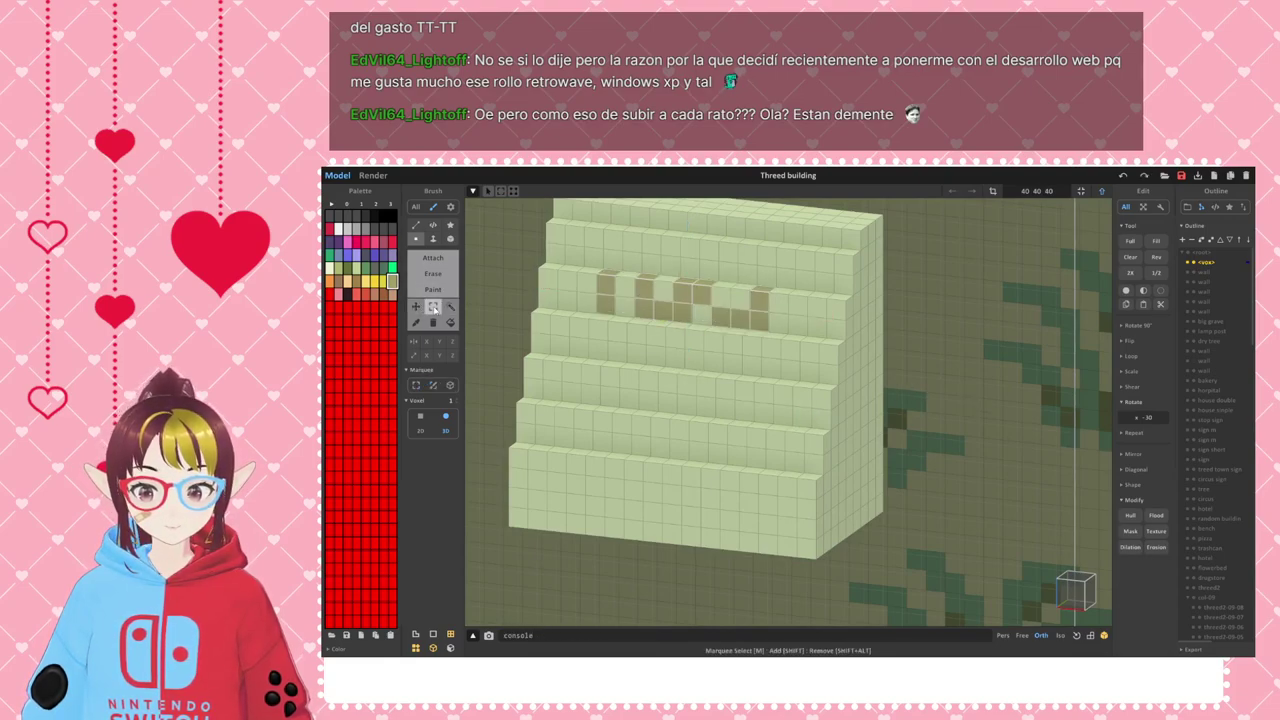
{"action": "left_click", "coordinate": [543, 313]}
{"action": "scroll", "coordinate": [722, 369], "scroll_direction": "down", "scroll_amount": 3}
{"action": "right_click_drag", "start_coordinate": [722, 369], "coordinate": [720, 335]}
{"action": "left_click", "coordinate": [450, 306]}
{"action": "left_click", "coordinate": [697, 343]}
{"action": "left_click", "coordinate": [416, 306]}
{"action": "left_click_drag", "start_coordinate": [697, 342], "coordinate": [706, 341]}
{"action": "right_click_drag", "start_coordinate": [707, 341], "coordinate": [903, 396]}
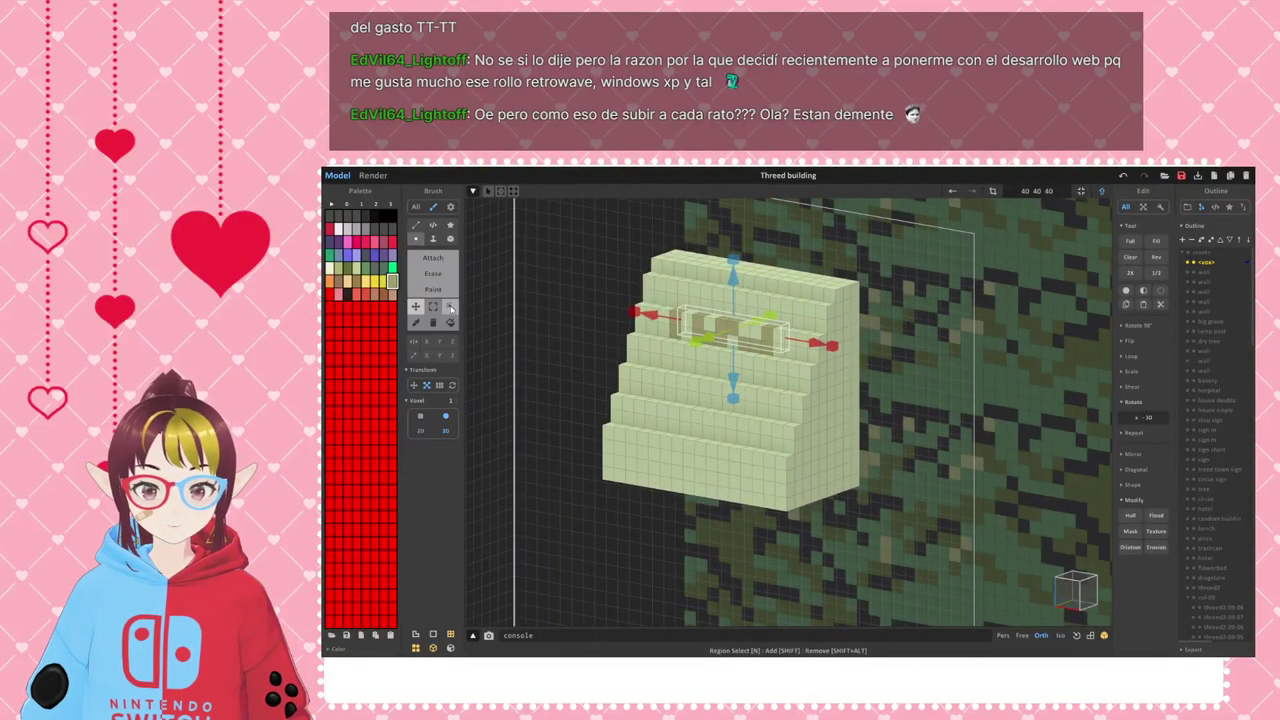
- Deselect the lettering and extend its olive faces with the Face brush in Attach mode
{"action": "left_click", "coordinate": [435, 307]}
{"action": "left_click", "coordinate": [433, 258]}
{"action": "left_click", "coordinate": [433, 238]}
{"action": "left_click_drag", "start_coordinate": [675, 332], "coordinate": [765, 348]}
{"action": "mouse_move", "coordinate": [677, 398]}
{"action": "right_mouse_down"}
{"action": "mouse_move", "coordinate": [727, 376]}
{"action": "mouse_move", "coordinate": [709, 375]}
{"action": "mouse_move", "coordinate": [670, 406]}
{"action": "mouse_move", "coordinate": [706, 380]}
{"action": "mouse_move", "coordinate": [757, 380]}
{"action": "mouse_move", "coordinate": [697, 402]}
{"action": "right_mouse_up"}
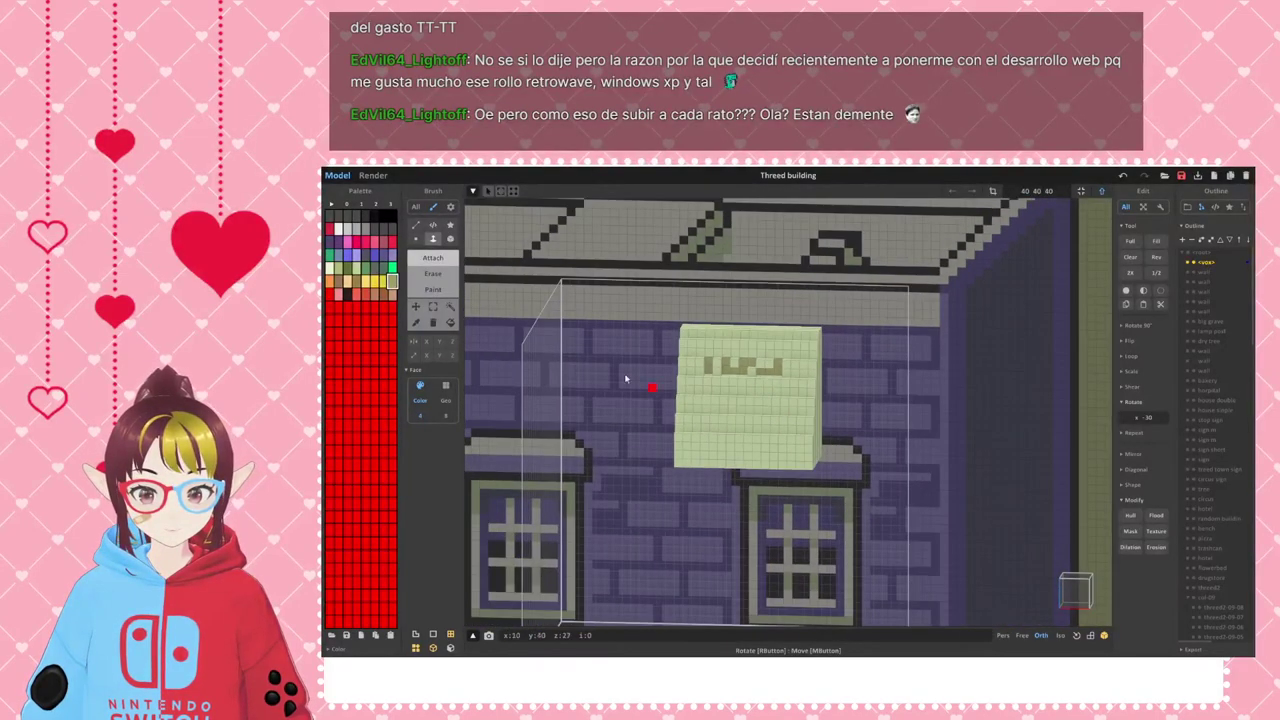
- Select the whole gravestone, fit the model volume to its size and compare it with the reference in front view
{"action": "key", "text": "m"}
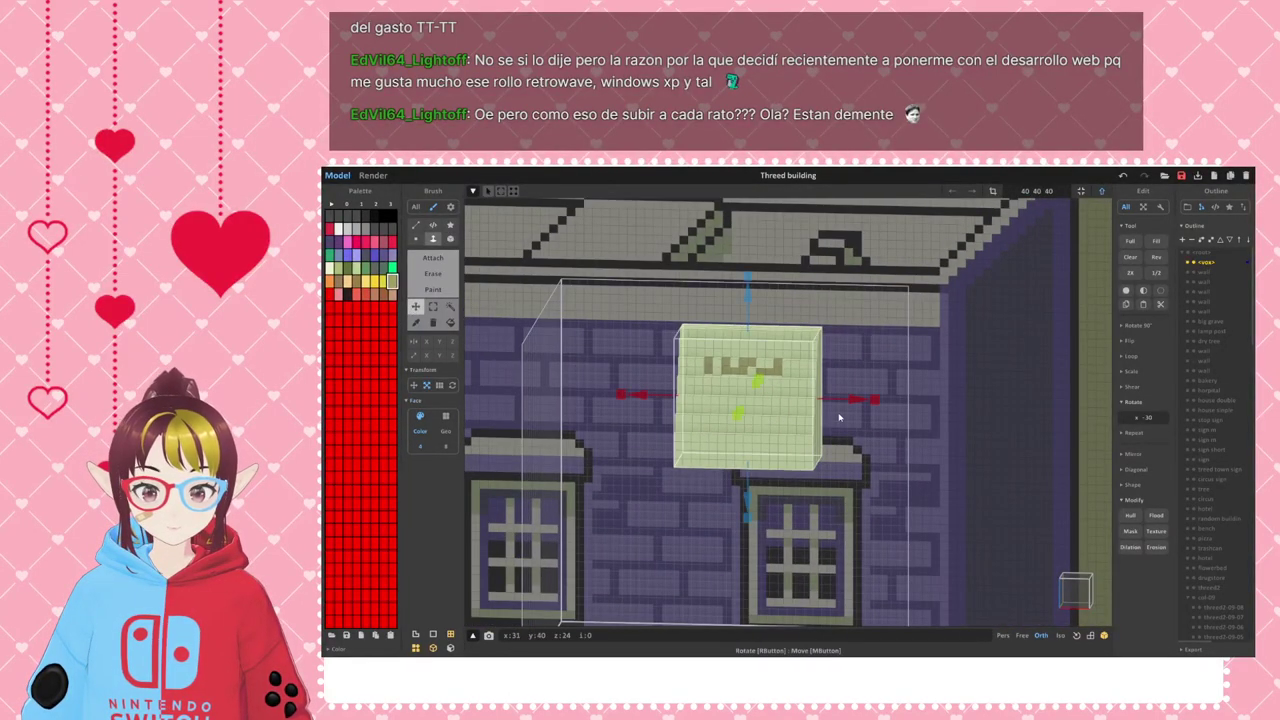
{"action": "left_click", "coordinate": [1079, 191]}
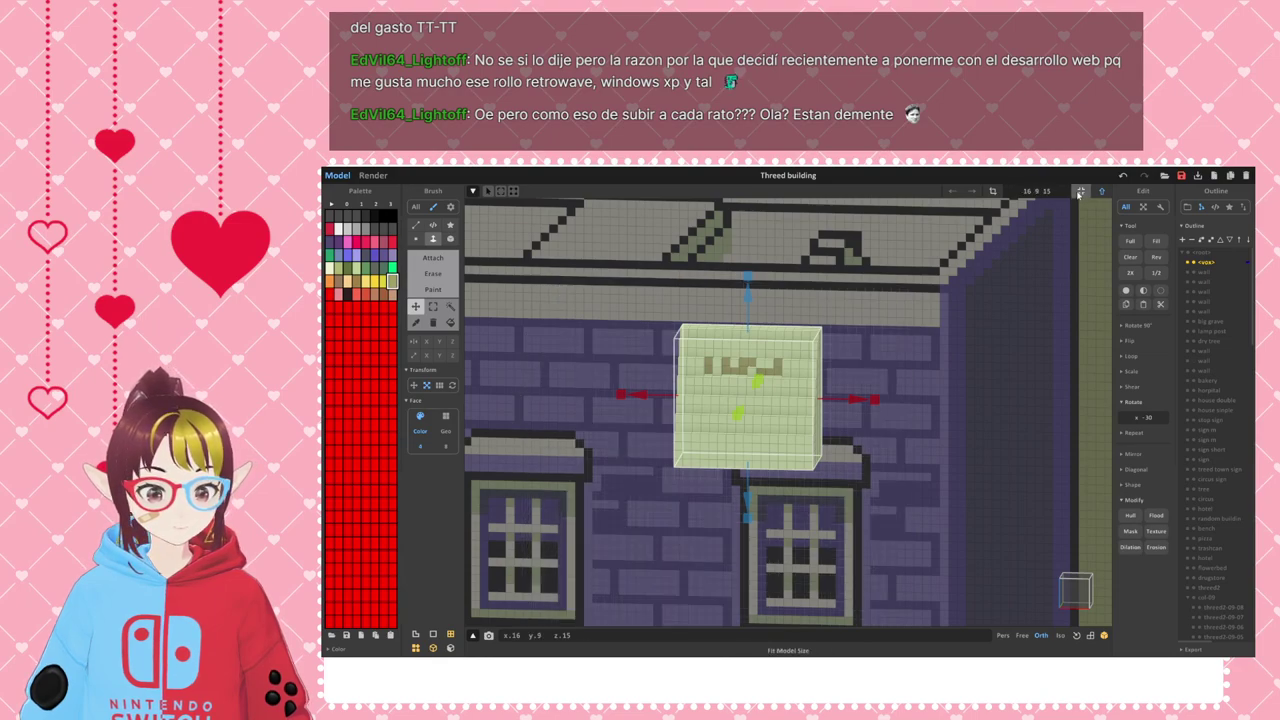
{"action": "left_click", "coordinate": [1079, 593]}
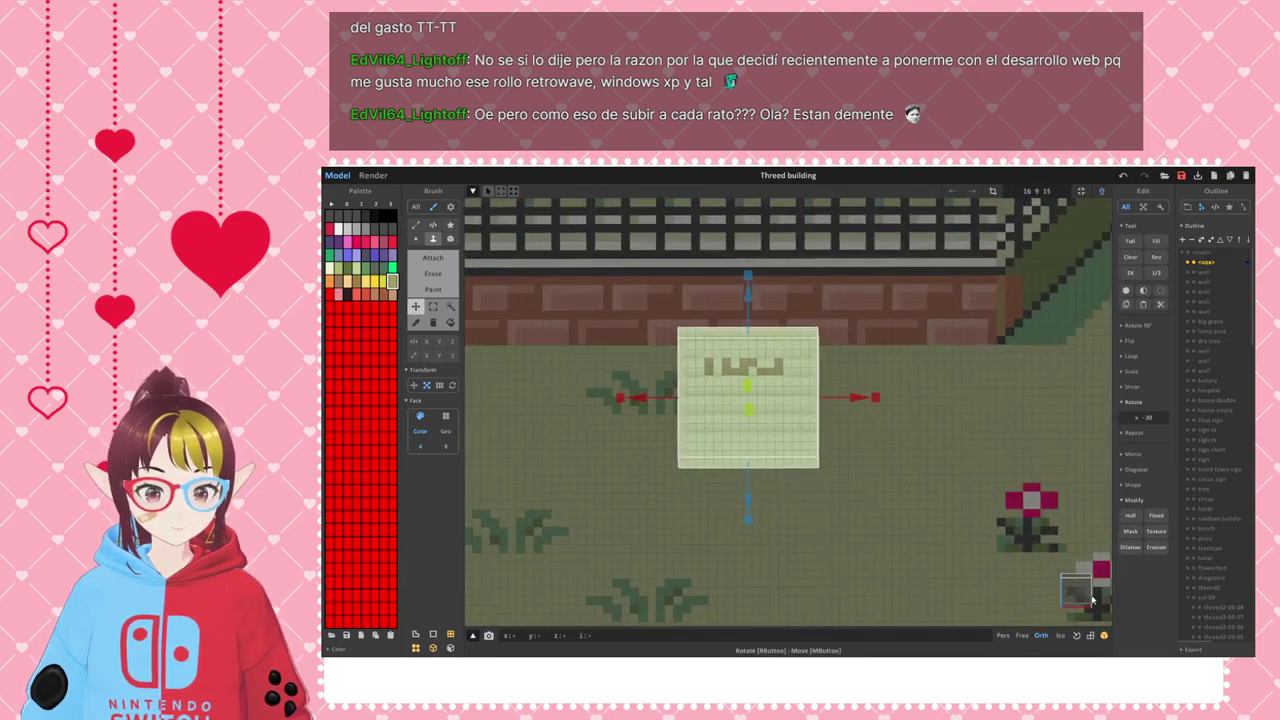
{"action": "left_click", "coordinate": [1072, 597]}
{"action": "scroll", "coordinate": [733, 386], "scroll_direction": "up", "scroll_amount": 1}
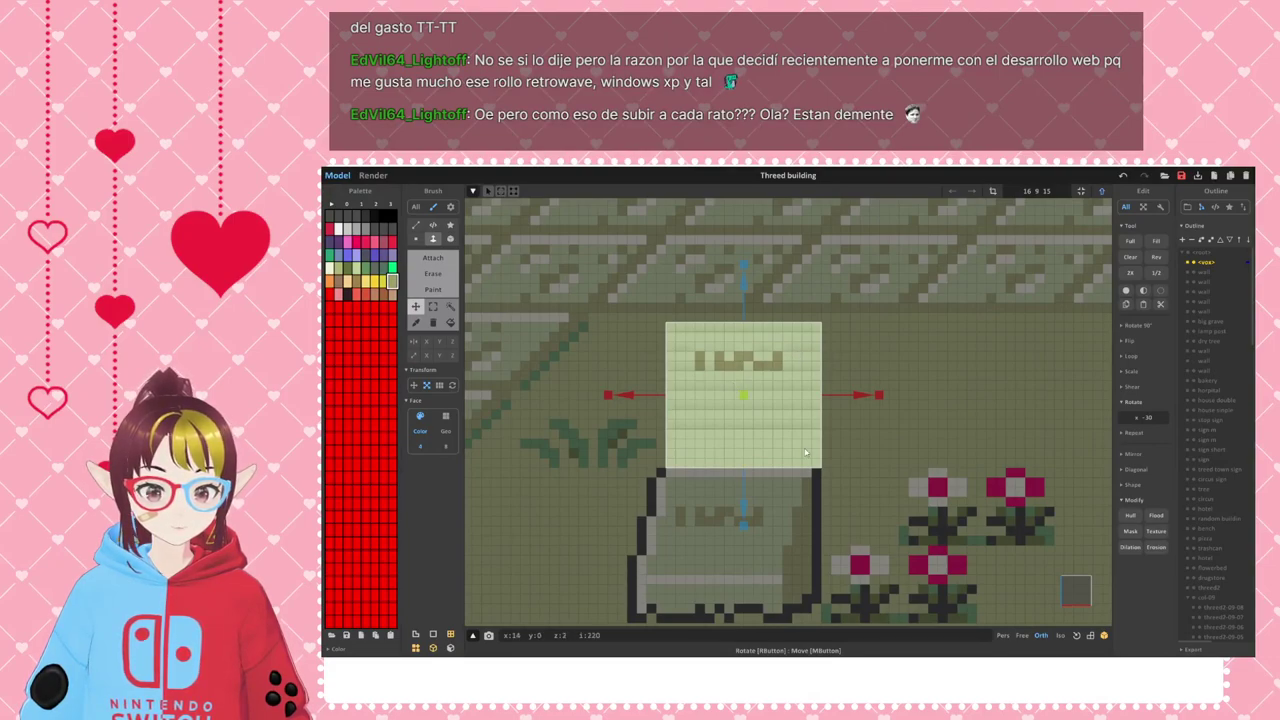
{"action": "scroll", "coordinate": [803, 477], "scroll_direction": "down", "scroll_amount": 2}
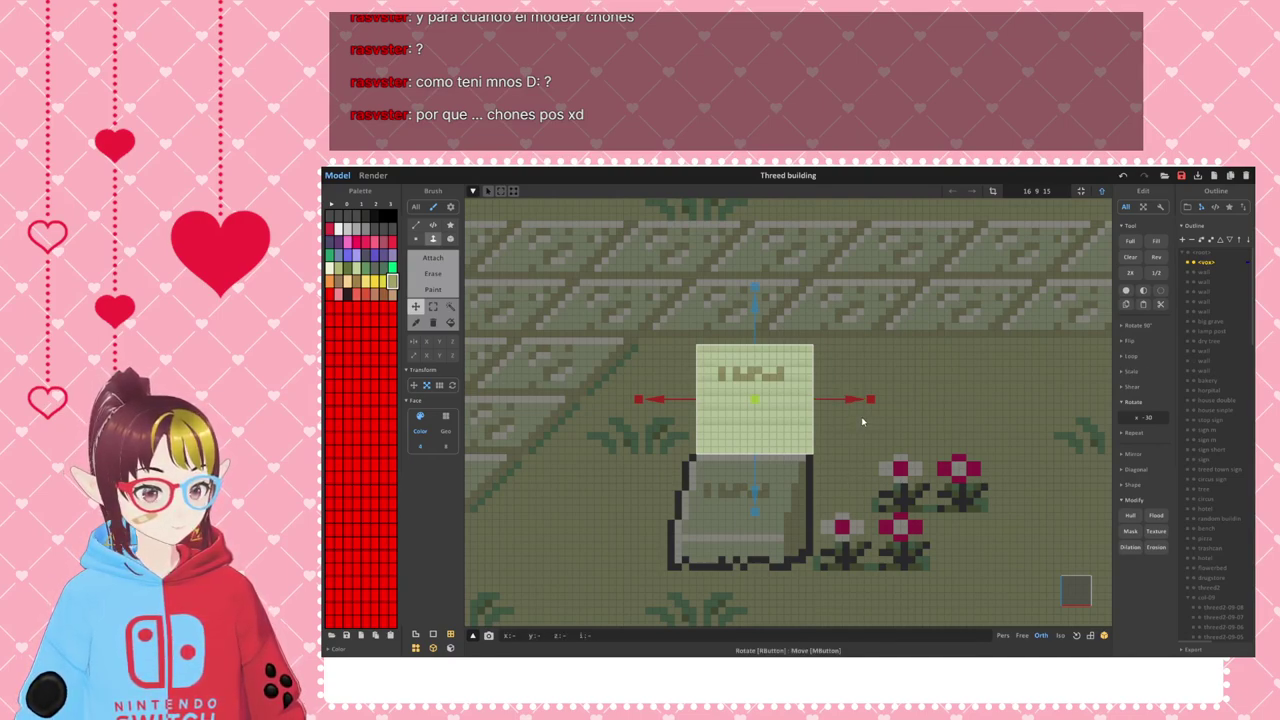
- Return to the whole scene and drop the lettered gravestone to ground level, moving it off its traced position
{"action": "key", "text": "Tab"}
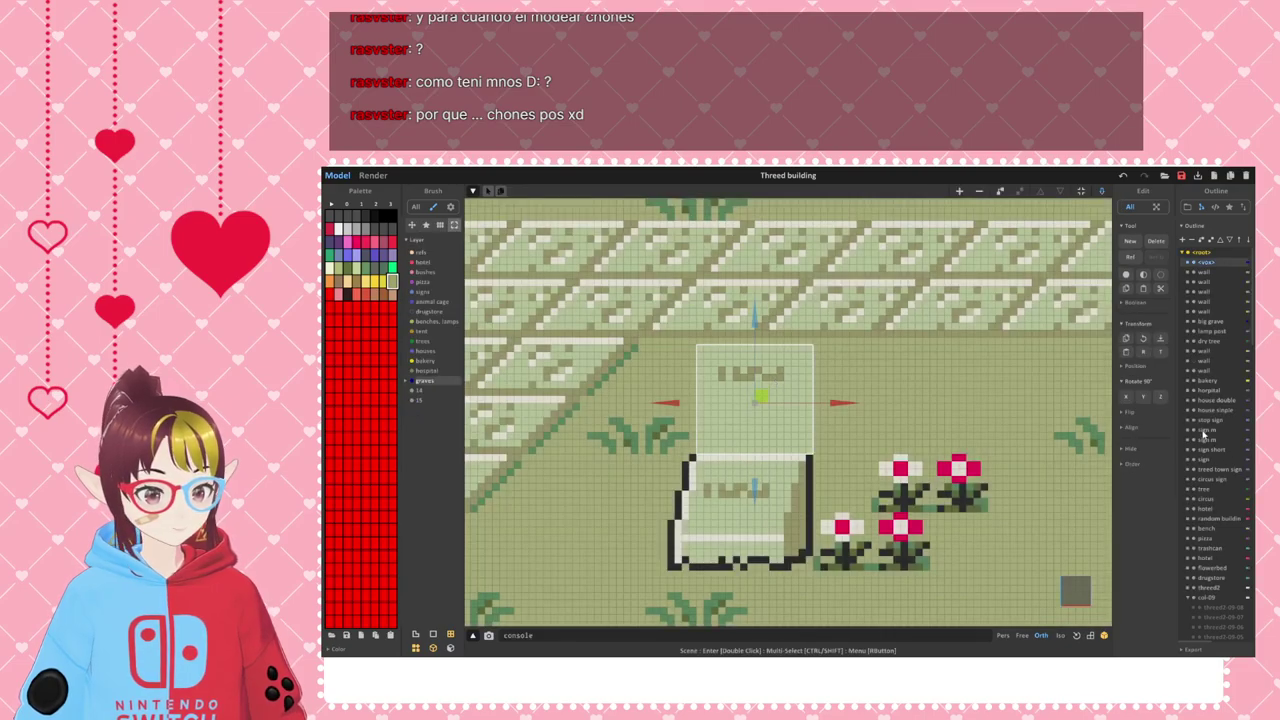
{"action": "left_click", "coordinate": [1160, 339]}
{"action": "scroll", "coordinate": [836, 550], "scroll_direction": "down", "scroll_amount": 6}
{"action": "middle_click_drag", "start_coordinate": [837, 495], "coordinate": [834, 272]}
{"action": "right_click_drag", "start_coordinate": [880, 400], "coordinate": [716, 543]}
{"action": "left_click_drag", "start_coordinate": [876, 436], "coordinate": [1032, 417]}
{"action": "right_click_drag", "start_coordinate": [1013, 372], "coordinate": [707, 551]}
{"action": "left_click_drag", "start_coordinate": [645, 523], "coordinate": [922, 315]}
- Duplicate the blue-roofed double house and place the copy on the far side of the other buildings
{"action": "scroll", "coordinate": [957, 469], "scroll_direction": "down", "scroll_amount": 3}
{"action": "right_click_drag", "start_coordinate": [821, 469], "coordinate": [903, 443]}
{"action": "scroll", "coordinate": [855, 326], "scroll_direction": "down", "scroll_amount": 3}
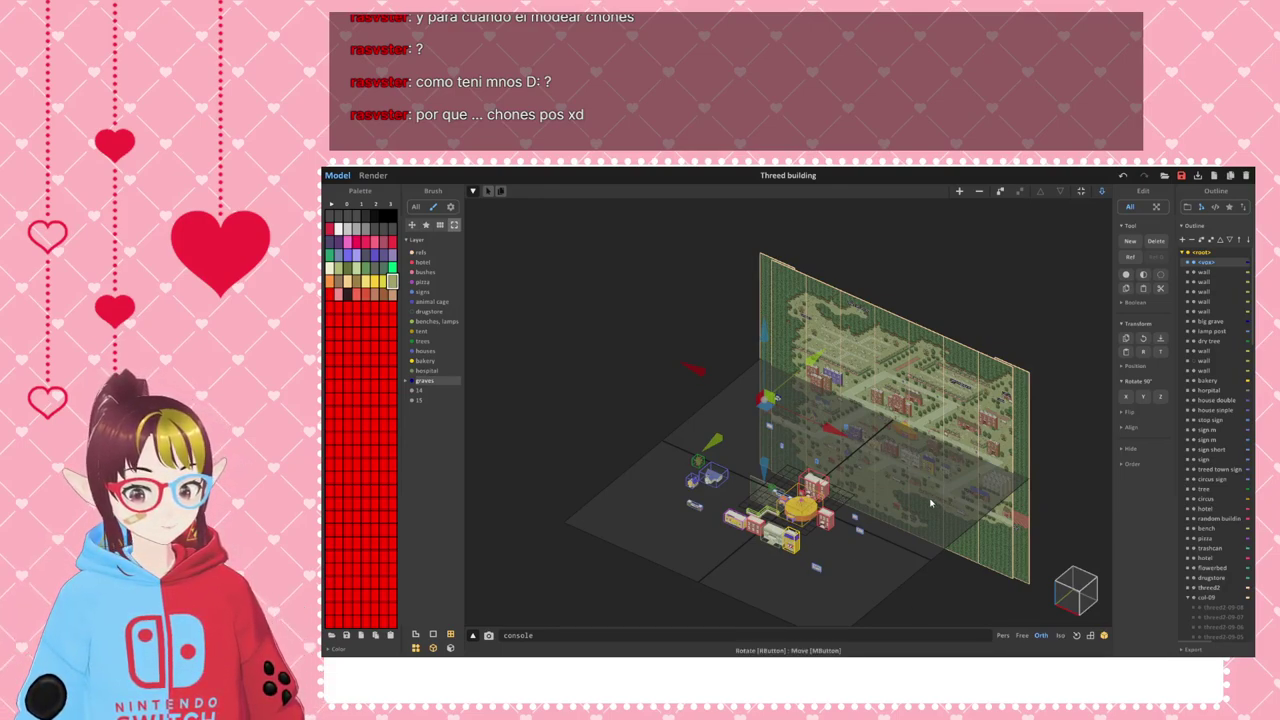
{"action": "middle_click_drag", "start_coordinate": [931, 504], "coordinate": [940, 431]}
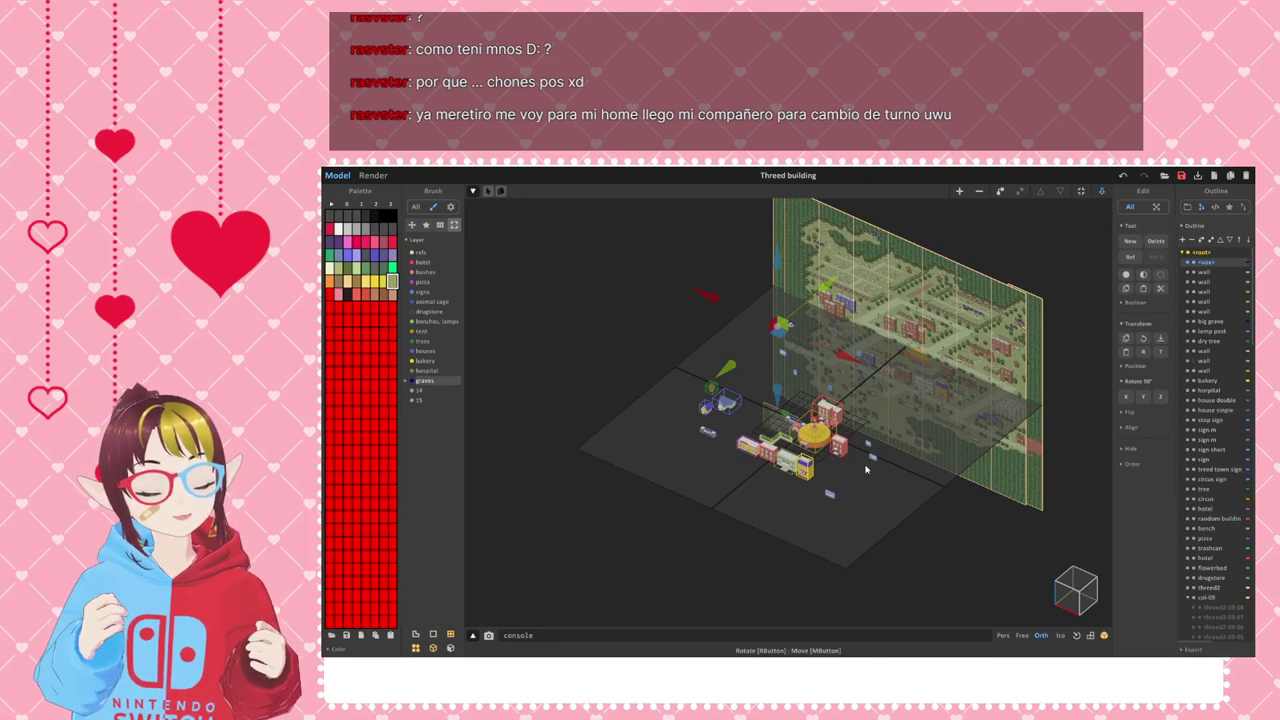
{"action": "scroll", "coordinate": [798, 385], "scroll_direction": "up", "scroll_amount": 5}
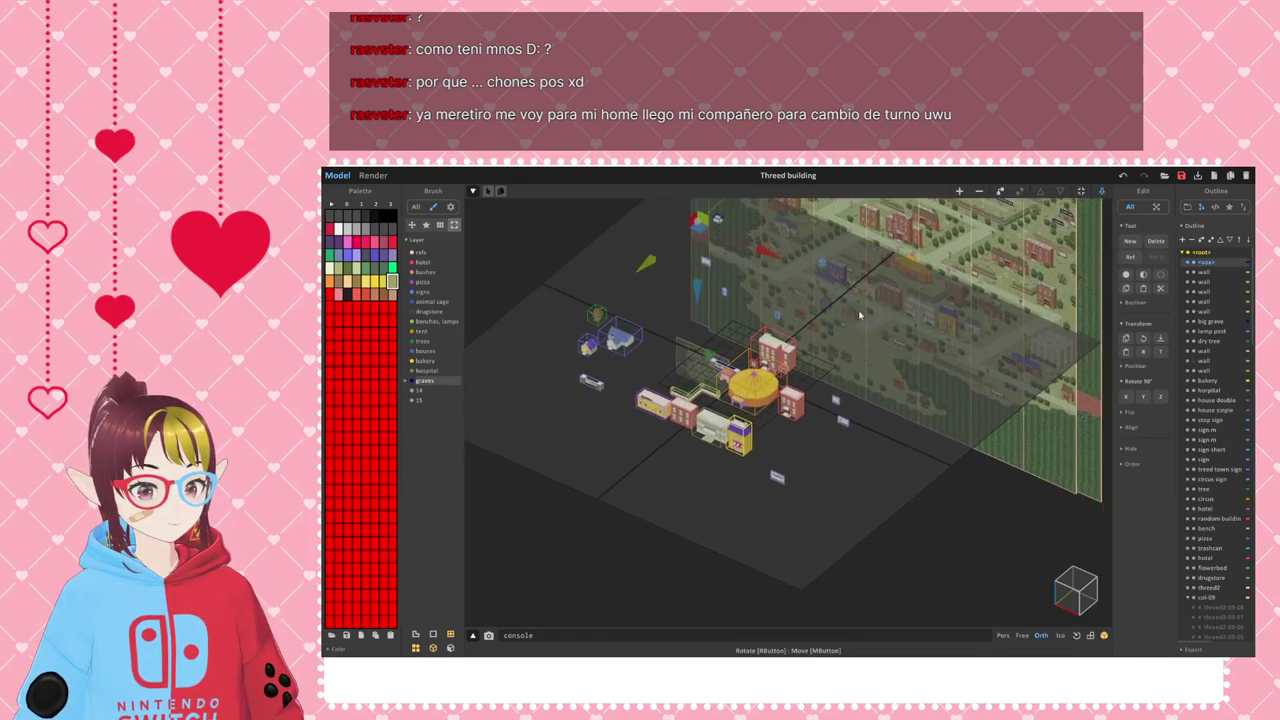
{"action": "middle_click_drag", "start_coordinate": [720, 349], "coordinate": [846, 401]}
{"action": "scroll", "coordinate": [677, 393], "scroll_direction": "up", "scroll_amount": 2}
{"action": "scroll", "coordinate": [680, 394], "scroll_direction": "down", "scroll_amount": 4}
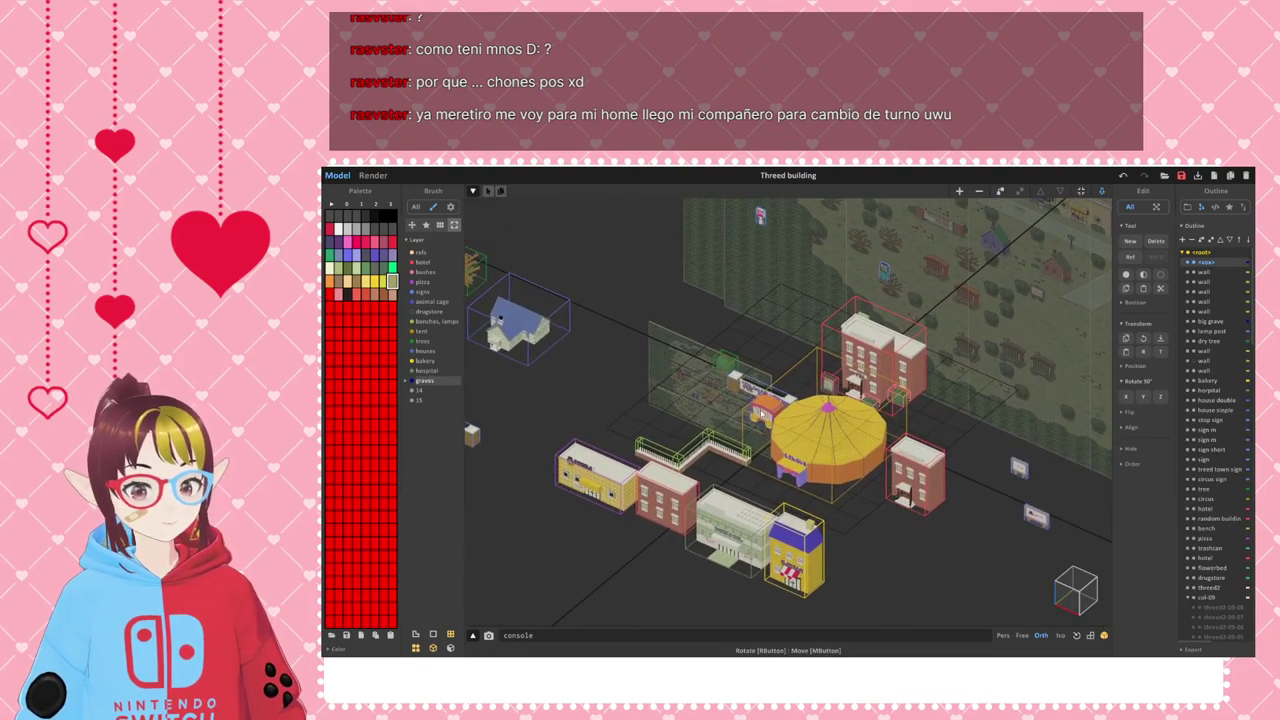
{"action": "left_click", "coordinate": [621, 362]}
{"action": "right_click_drag", "start_coordinate": [621, 362], "coordinate": [808, 497]}
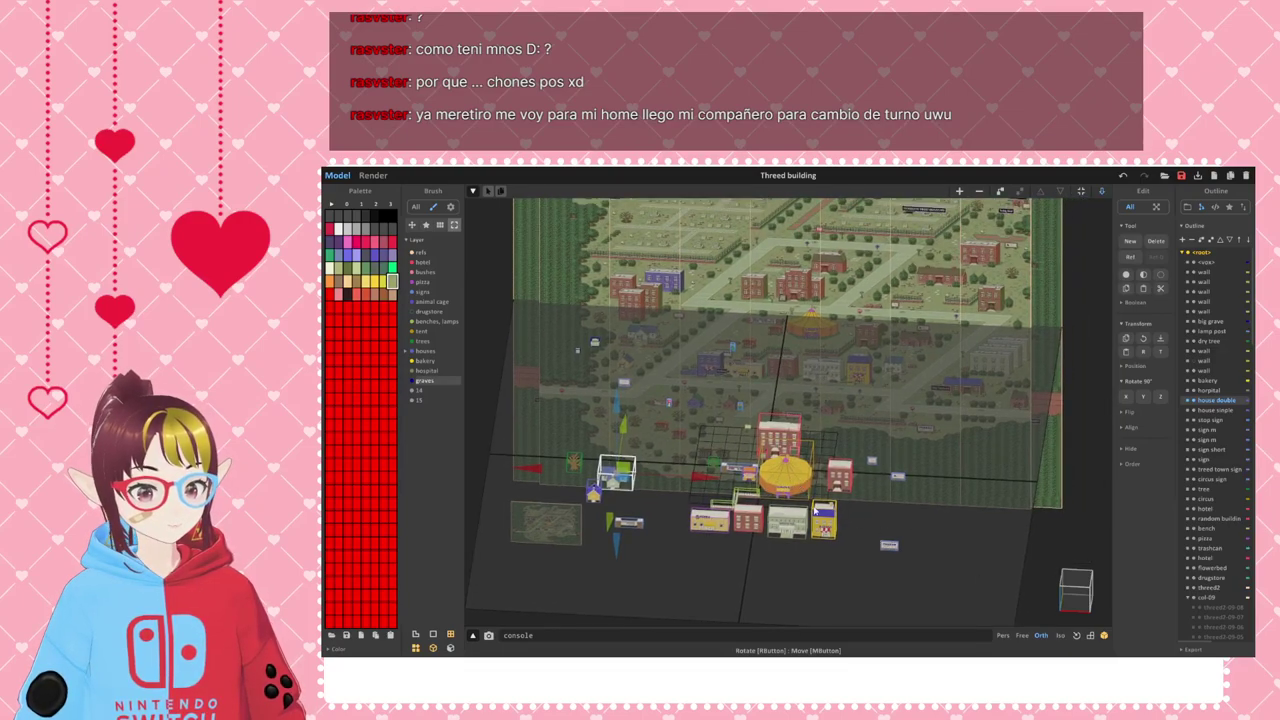
{"action": "left_click_drag", "start_coordinate": [708, 477], "coordinate": [1038, 497], "text": "ctrl"}
- Move the copied double house in front view to just beside the reference's red-brick gabled house
{"action": "right_click_drag", "start_coordinate": [1040, 497], "coordinate": [942, 456]}
{"action": "scroll", "coordinate": [942, 456], "scroll_direction": "up", "scroll_amount": 6}
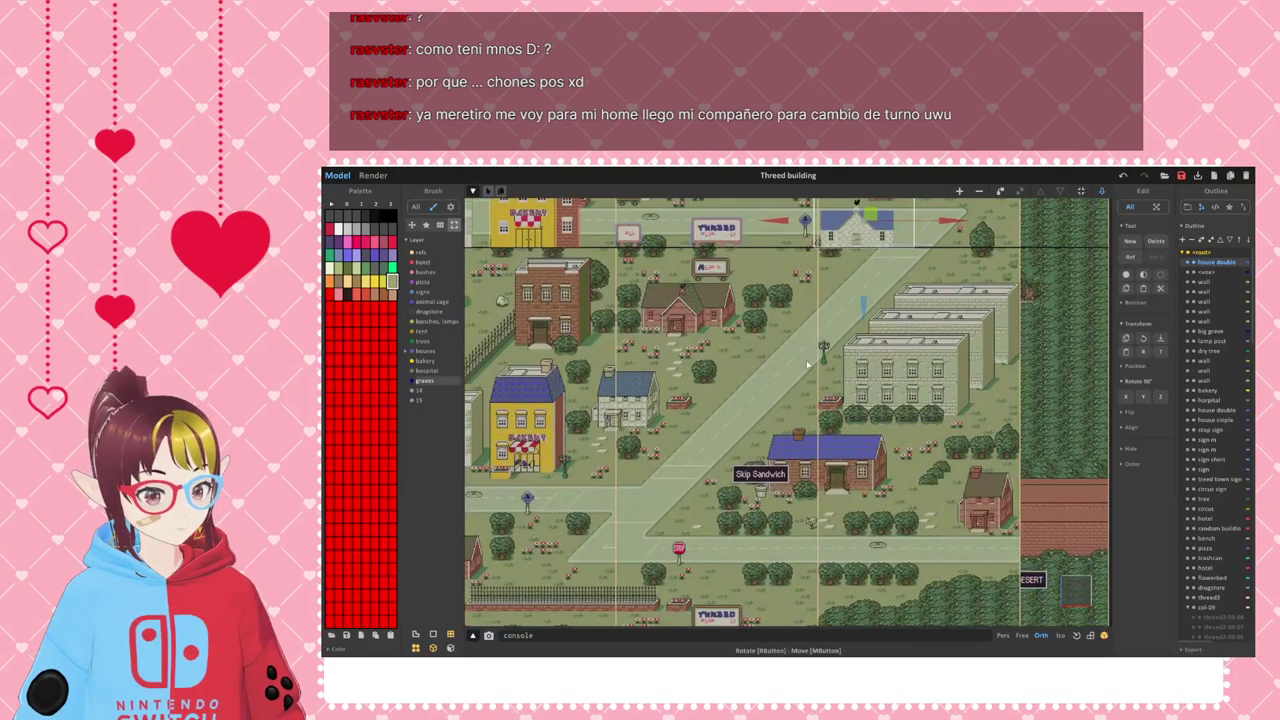
{"action": "scroll", "coordinate": [833, 448], "scroll_direction": "down", "scroll_amount": 2}
{"action": "middle_click_drag", "start_coordinate": [884, 314], "coordinate": [918, 314]}
{"action": "middle_click_drag", "start_coordinate": [903, 423], "coordinate": [949, 406]}
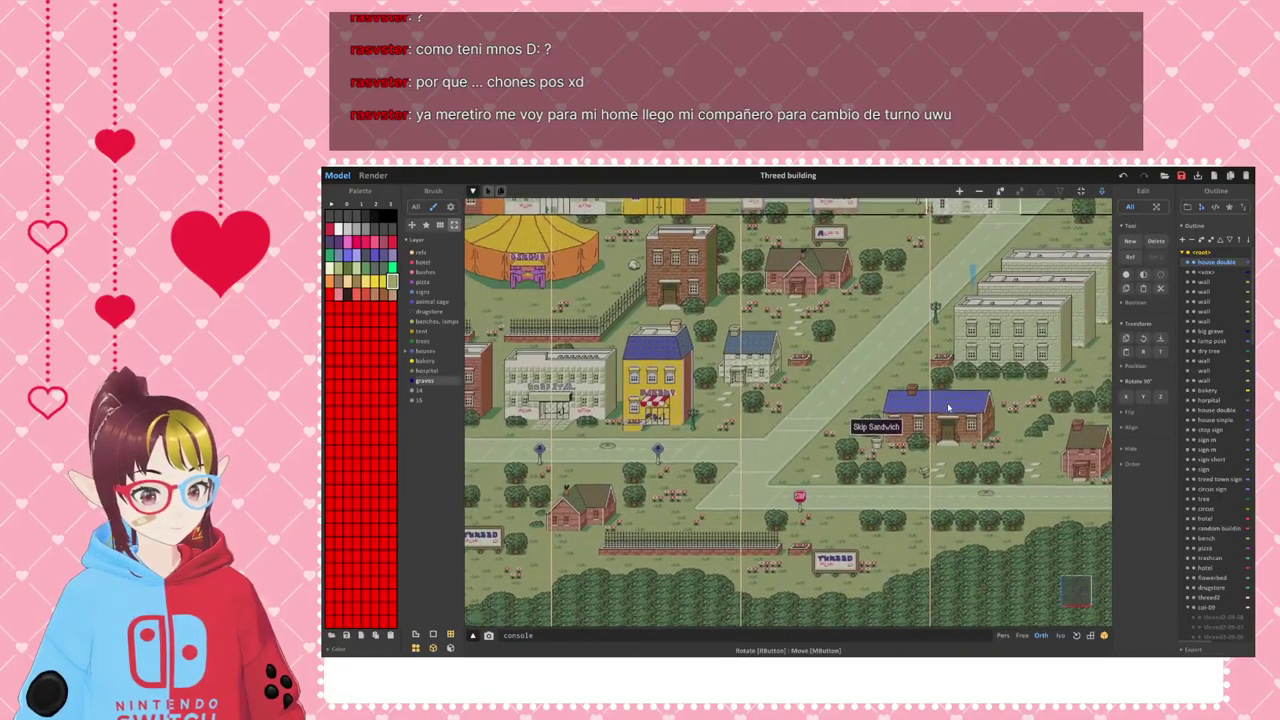
{"action": "middle_click_drag", "start_coordinate": [798, 332], "coordinate": [882, 461]}
{"action": "middle_click_drag", "start_coordinate": [971, 388], "coordinate": [910, 406]}
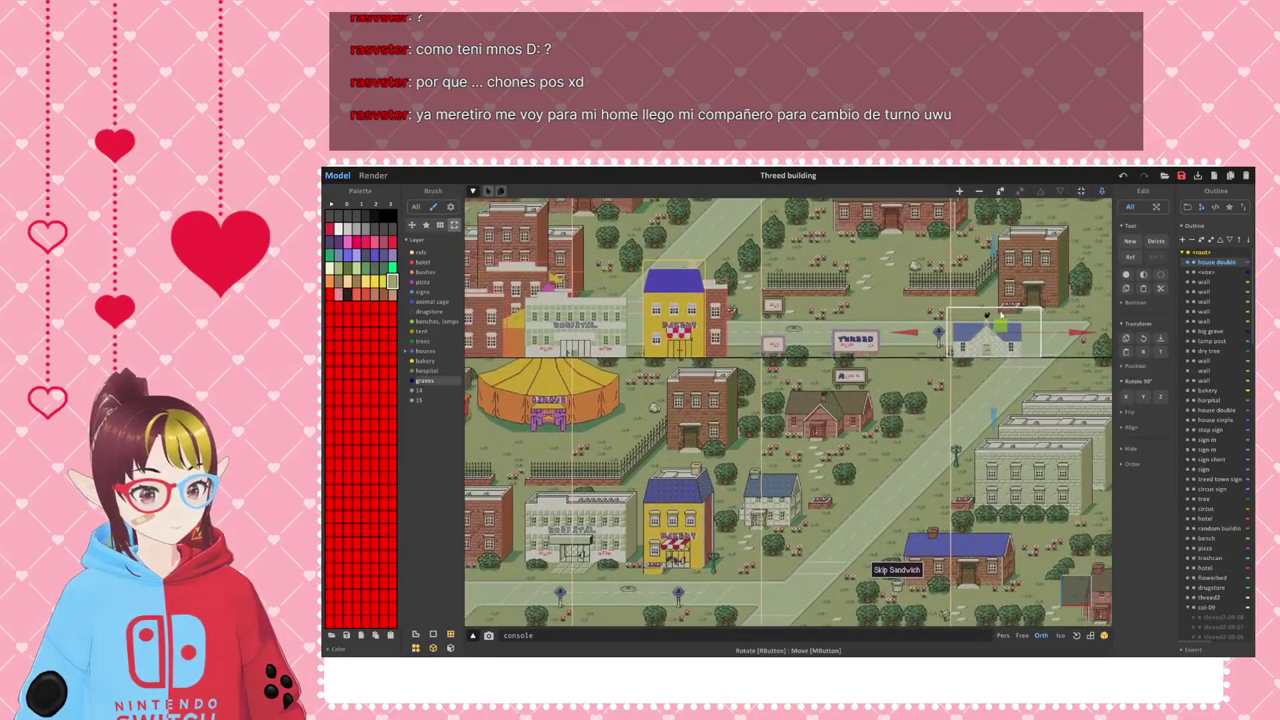
{"action": "left_click_drag", "start_coordinate": [998, 327], "coordinate": [752, 407]}
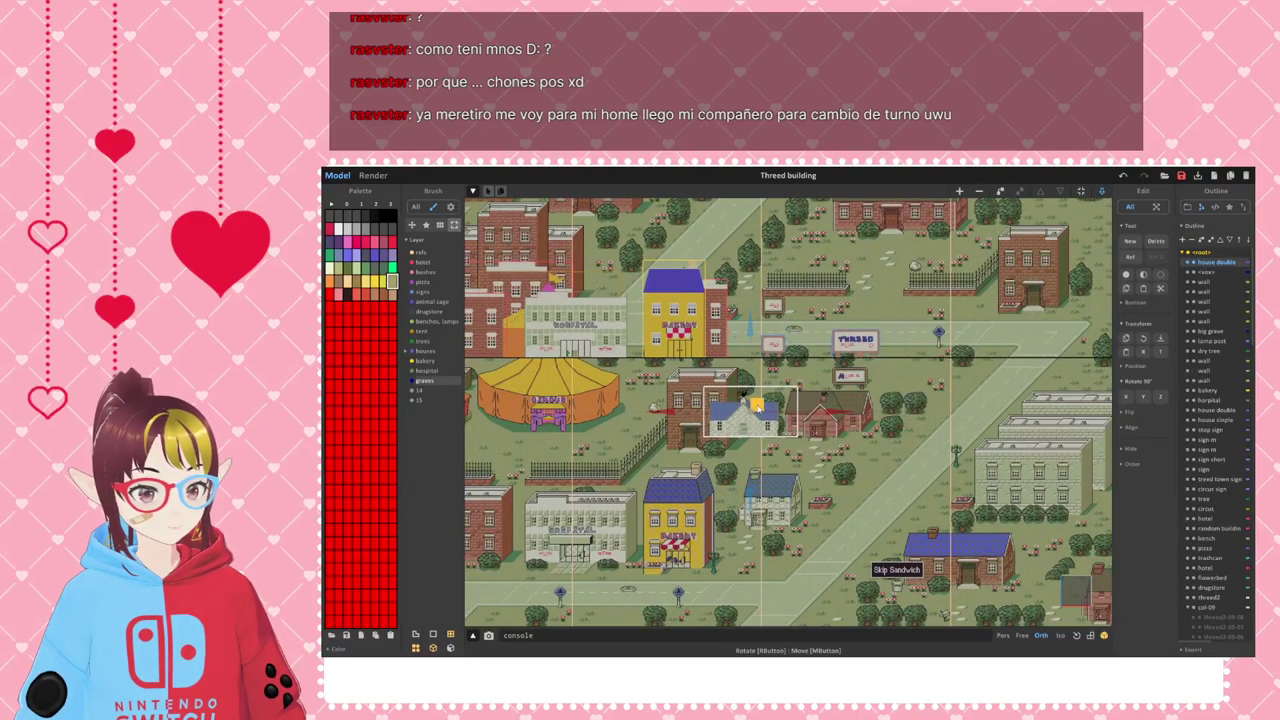
{"action": "scroll", "coordinate": [790, 475], "scroll_direction": "up", "scroll_amount": 3}
{"action": "scroll", "coordinate": [790, 476], "scroll_direction": "up", "scroll_amount": 4}
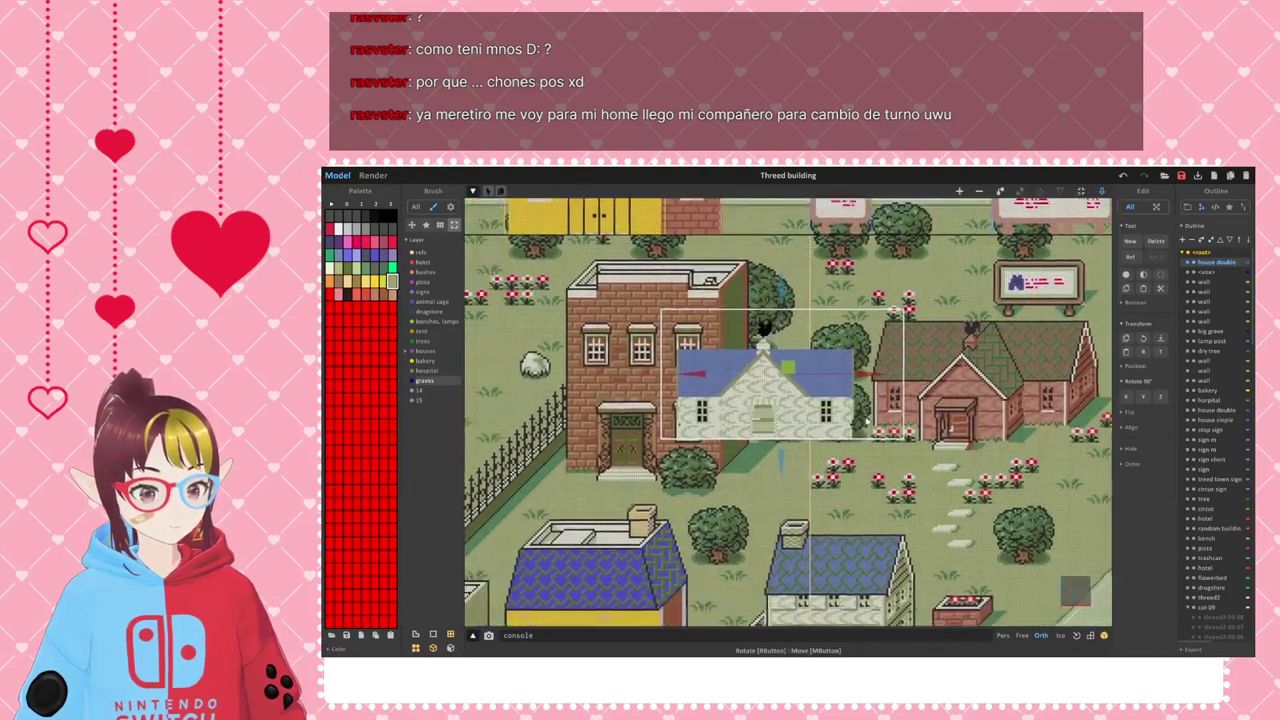
- Try the copied double house over the reference's red-brick gabled house and set it back just beside it
{"action": "left_click_drag", "start_coordinate": [780, 358], "coordinate": [1023, 343]}
{"action": "scroll", "coordinate": [1068, 386], "scroll_direction": "up", "scroll_amount": 1}
{"action": "middle_click_drag", "start_coordinate": [1068, 386], "coordinate": [844, 405]}
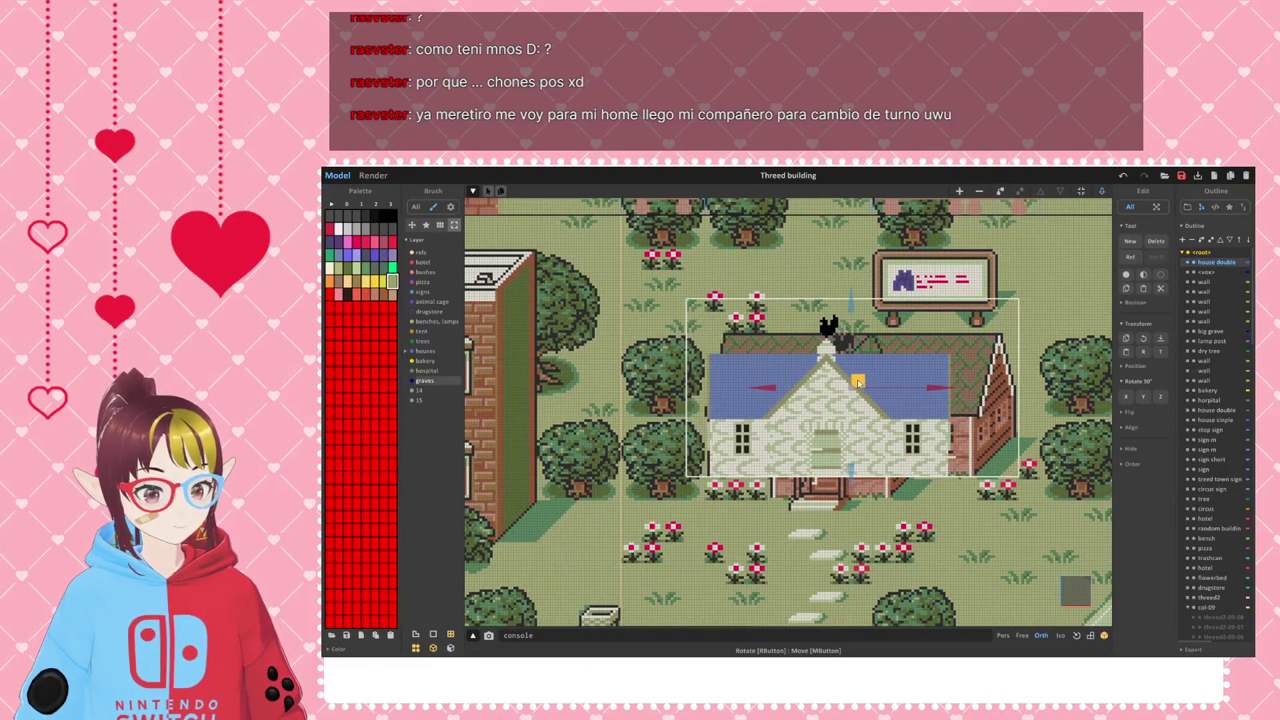
{"action": "left_click_drag", "start_coordinate": [858, 383], "coordinate": [593, 396]}
{"action": "middle_click_drag", "start_coordinate": [690, 443], "coordinate": [888, 443]}
{"action": "scroll", "coordinate": [768, 452], "scroll_direction": "up", "scroll_amount": 3}
{"action": "middle_click_drag", "start_coordinate": [954, 399], "coordinate": [818, 438]}
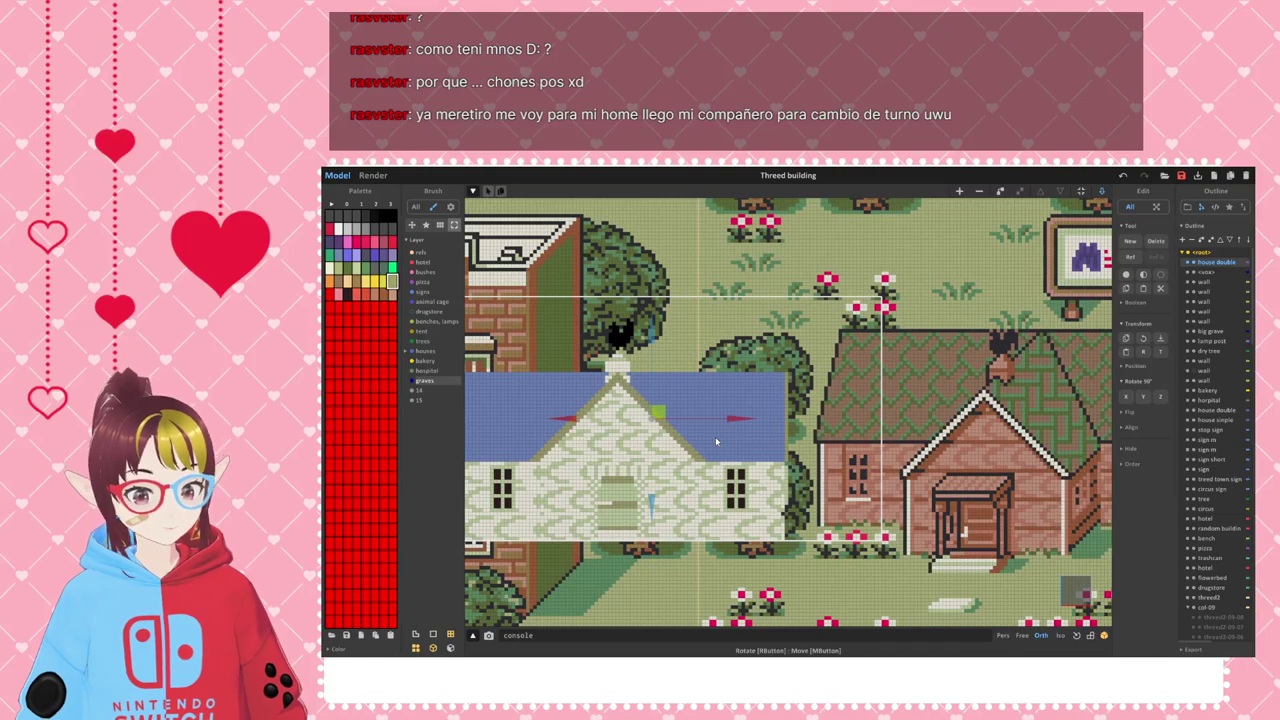
- Open the reference image for editing and sample the brick house's wall tones, gable trim and brown door colours
{"action": "left_click", "coordinate": [908, 430]}
{"action": "double_click", "coordinate": [926, 429]}
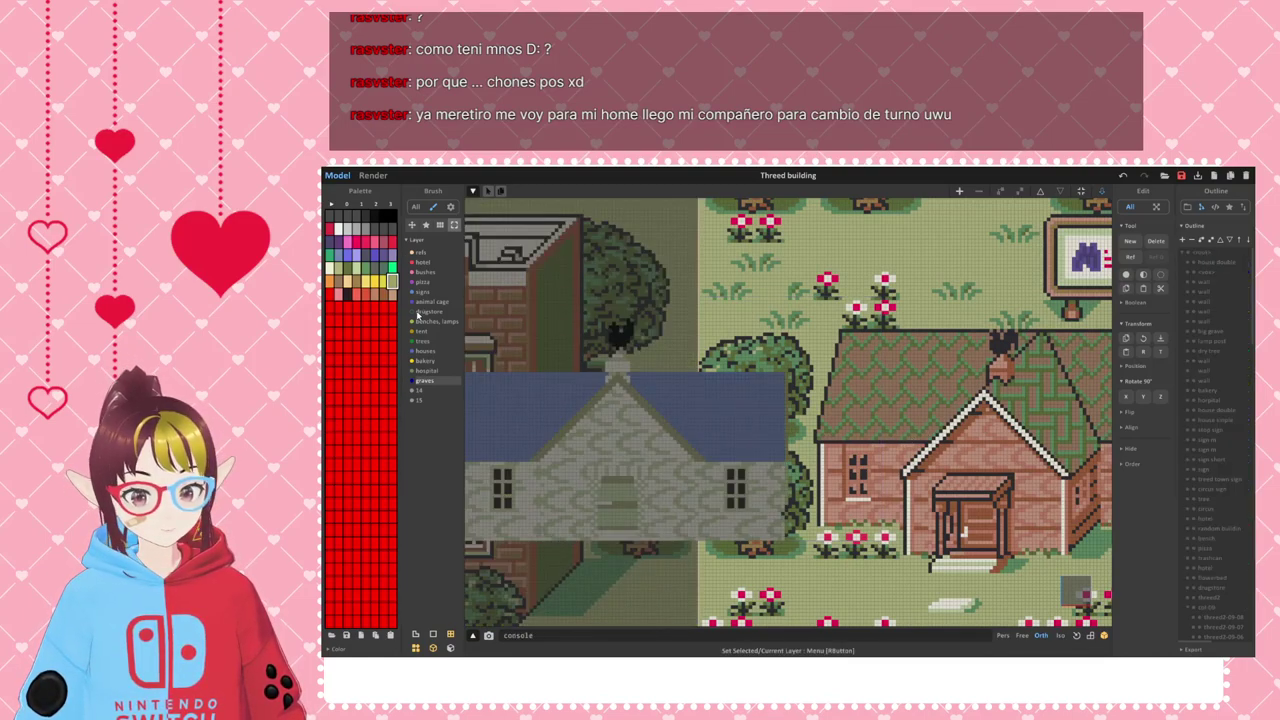
{"action": "key", "text": "m"}
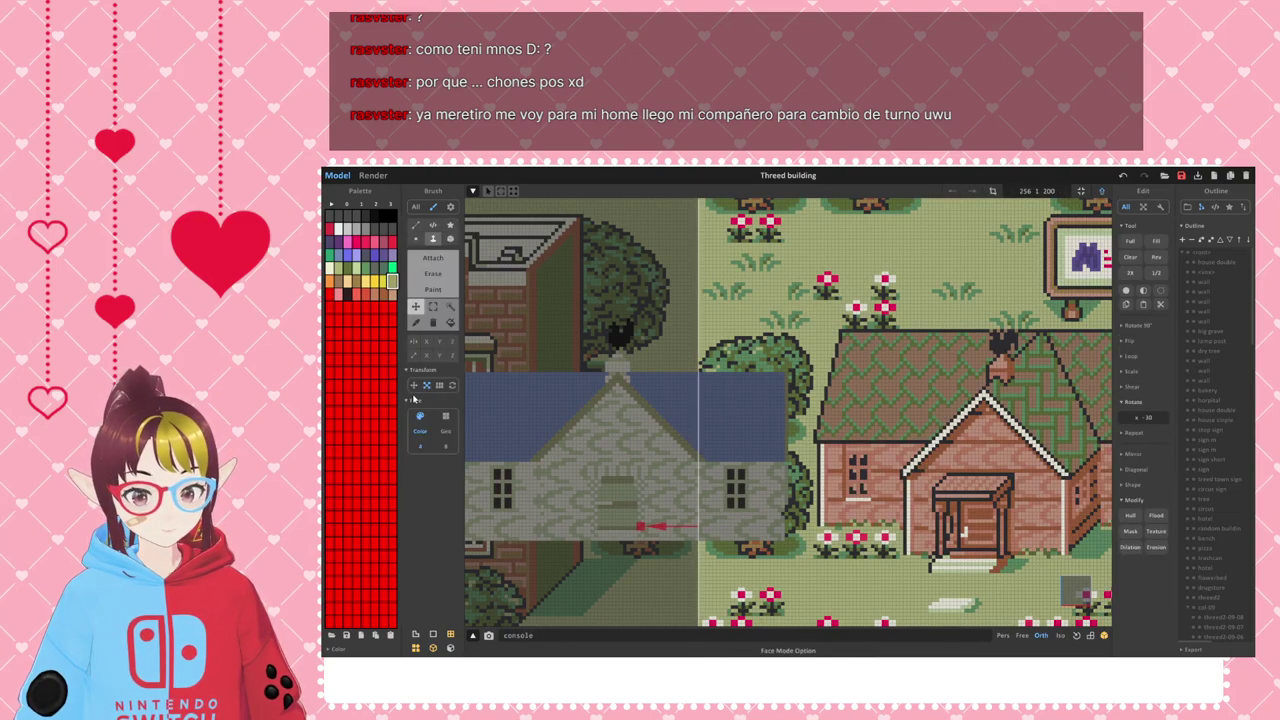
{"action": "left_click", "coordinate": [426, 293]}
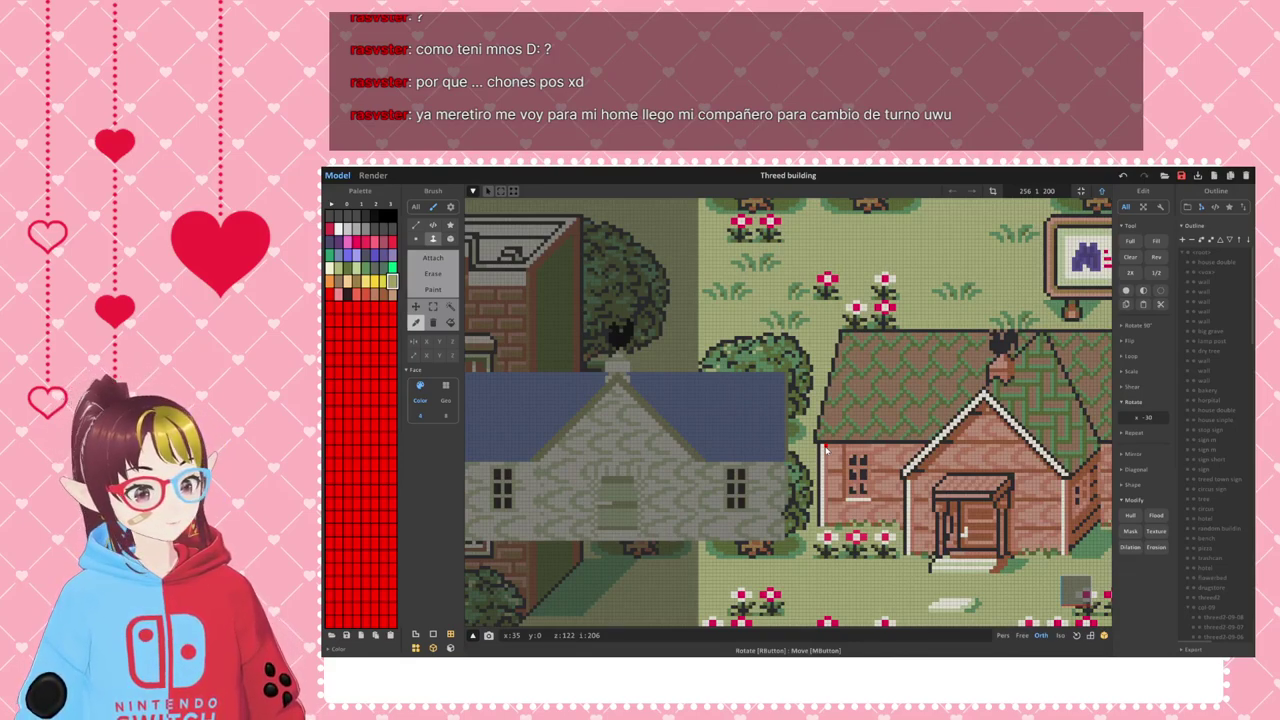
{"action": "left_click", "coordinate": [886, 462]}
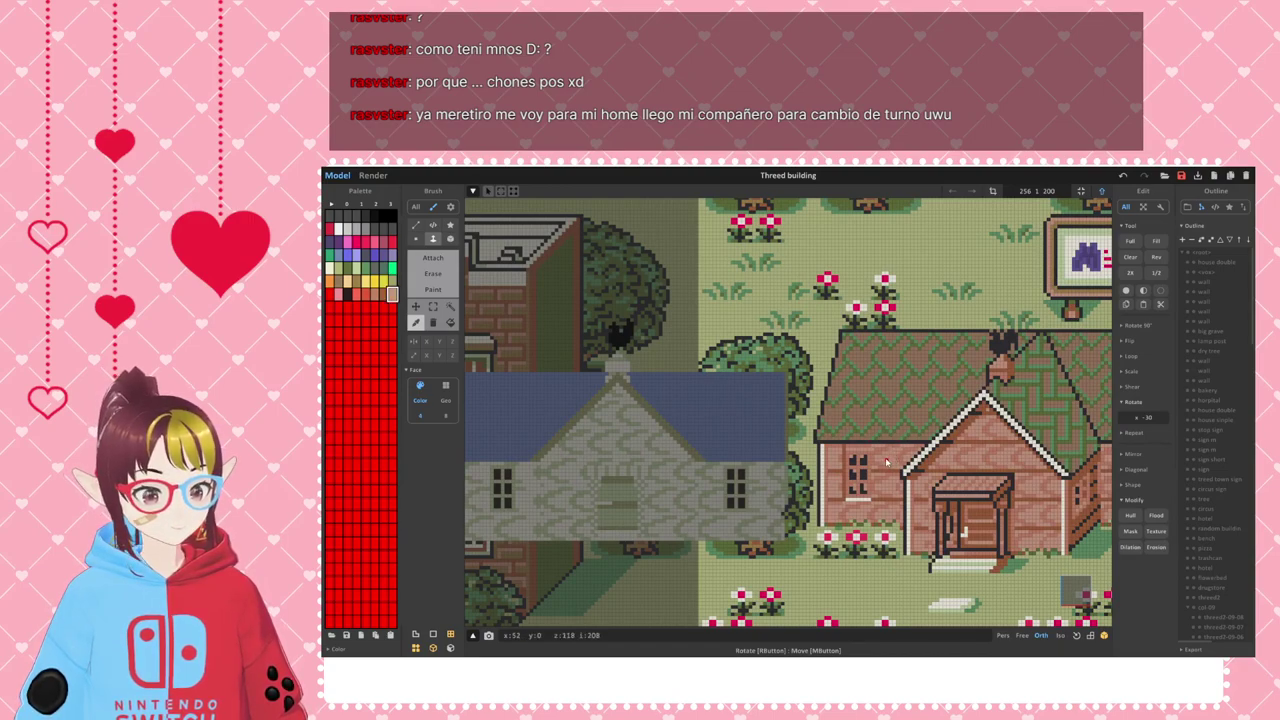
{"action": "left_click", "coordinate": [882, 455]}
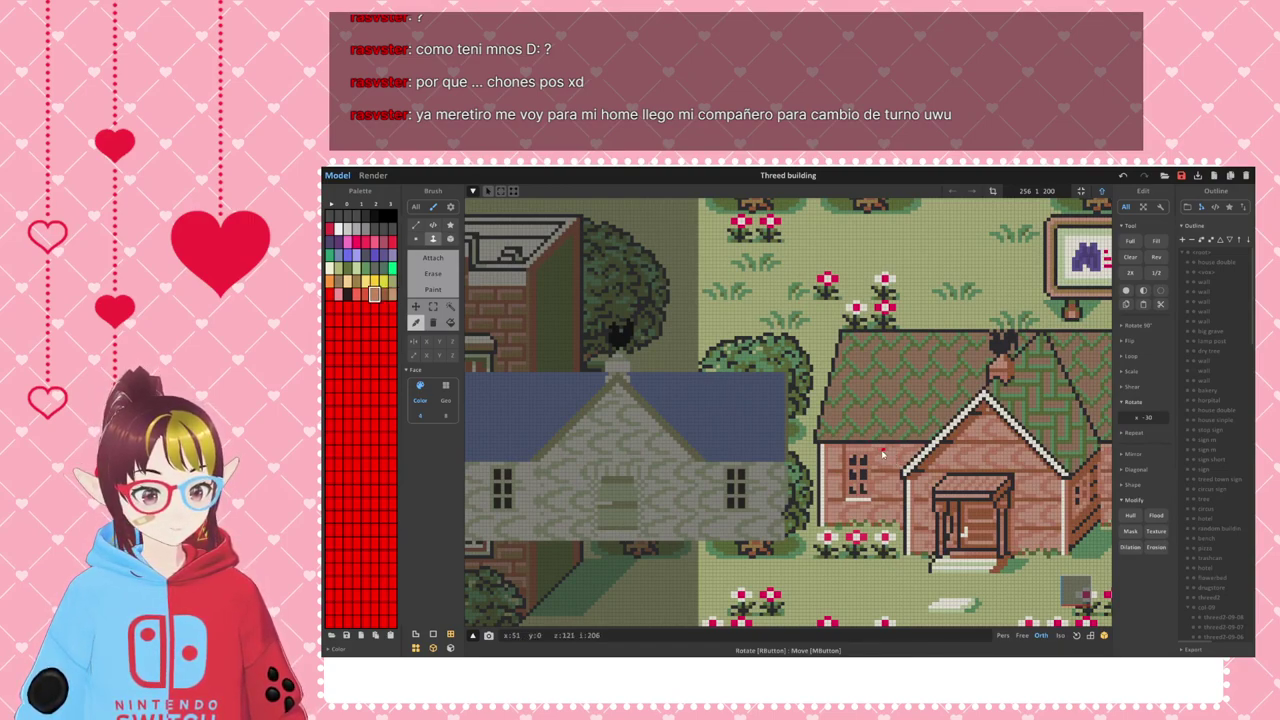
{"action": "left_click", "coordinate": [978, 517]}
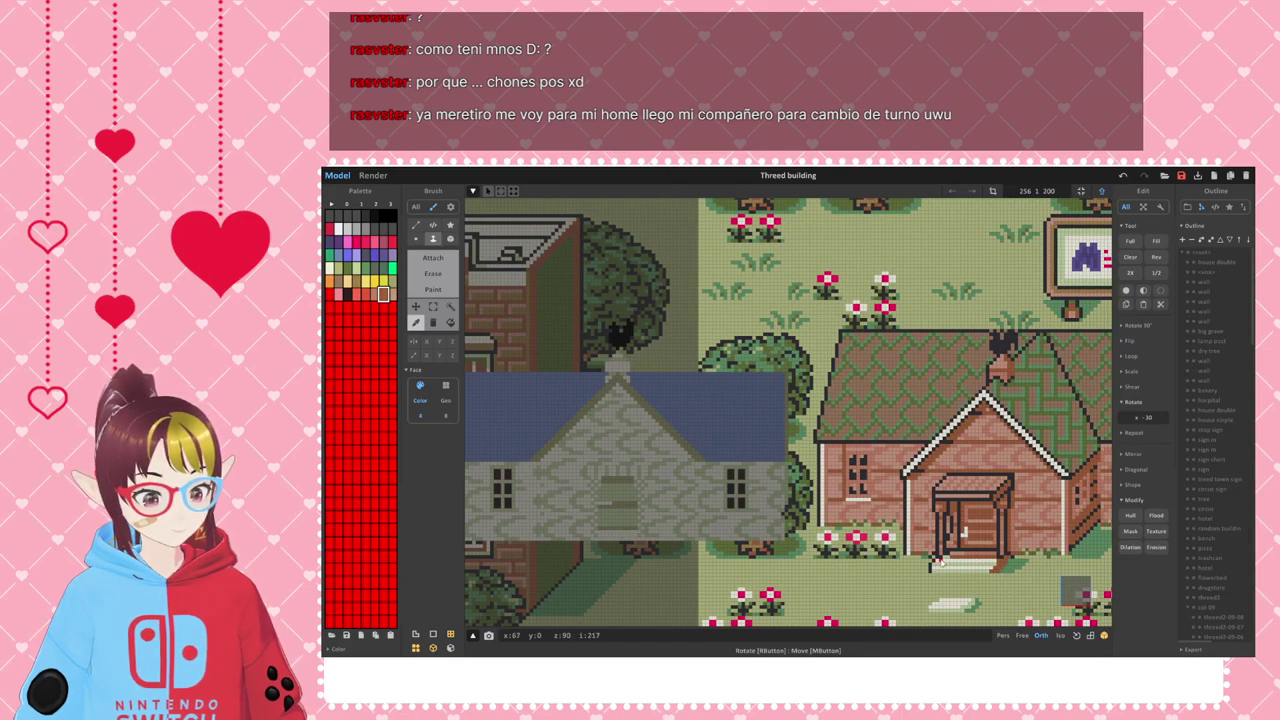
{"action": "left_click", "coordinate": [916, 391], "text": "alt"}
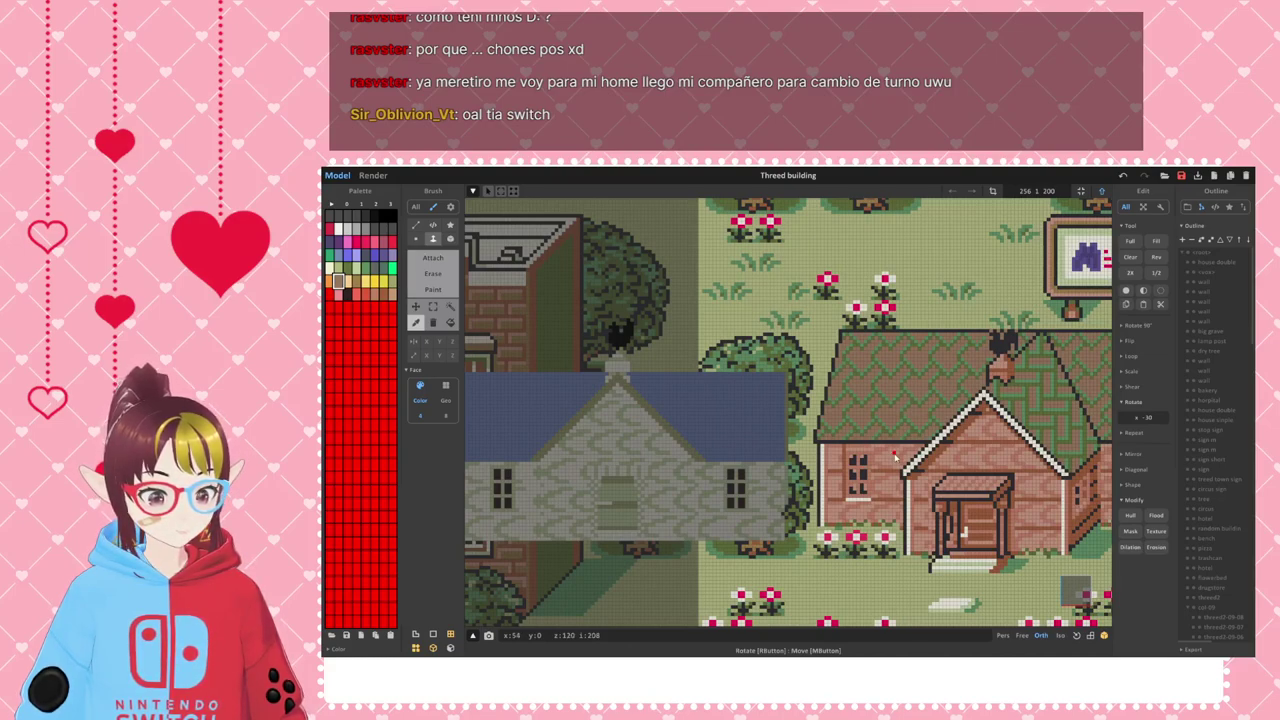
{"action": "left_click", "coordinate": [980, 522], "text": "alt"}
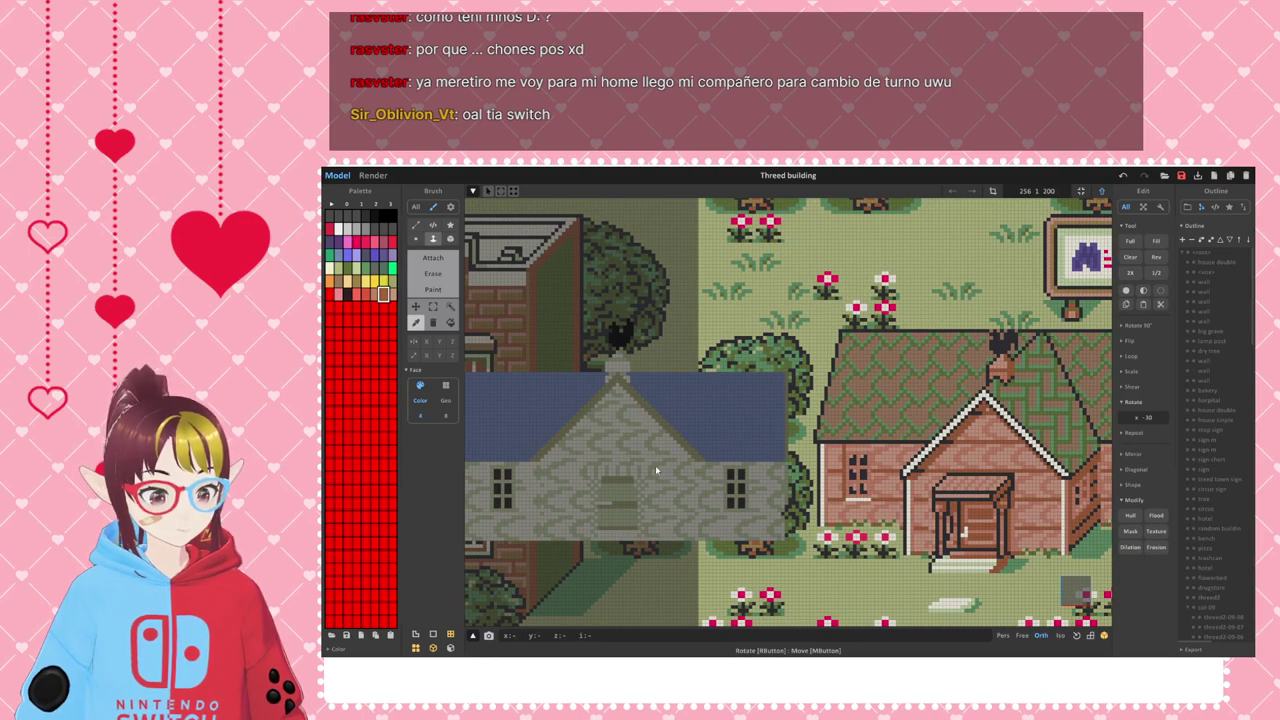
- Leave the reference image and open the copied double house for voxel editing
{"action": "key", "text": "Tab"}
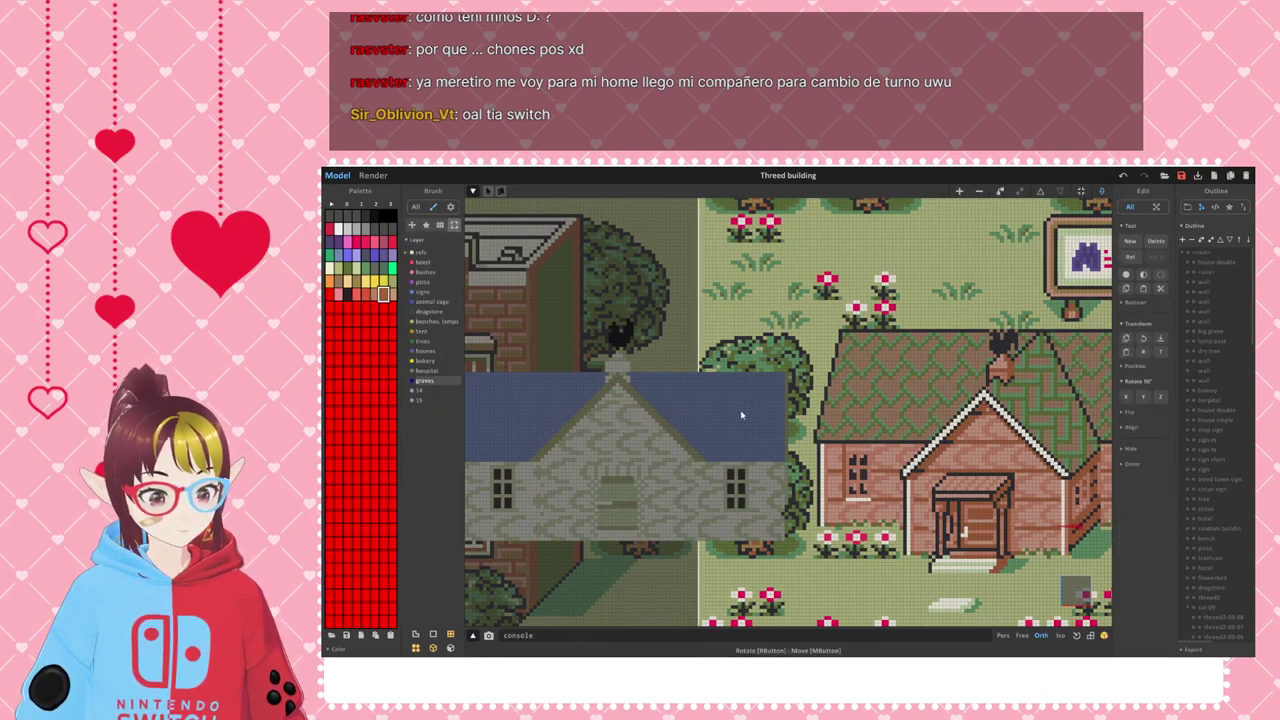
{"action": "key", "text": "Tab"}
{"action": "left_click", "coordinate": [741, 414], "text": "alt"}
{"action": "key", "text": "Tab"}
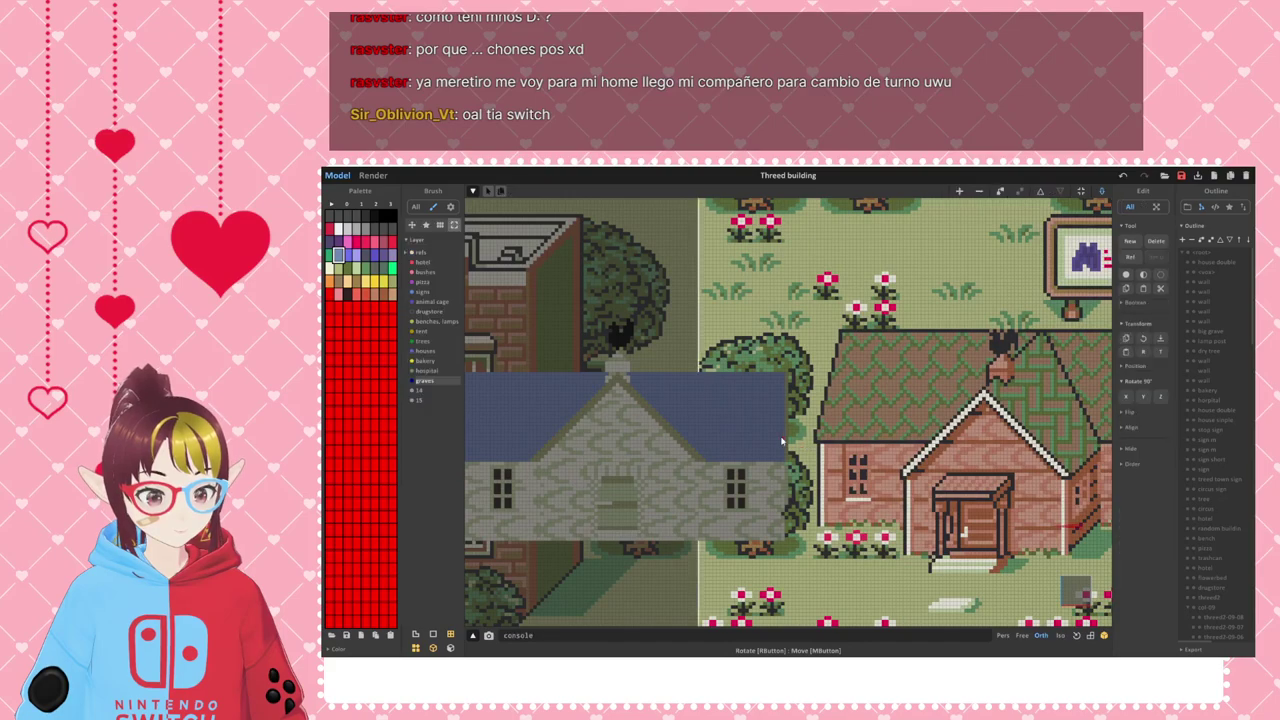
{"action": "left_click", "coordinate": [751, 429]}
{"action": "key", "text": "Tab"}
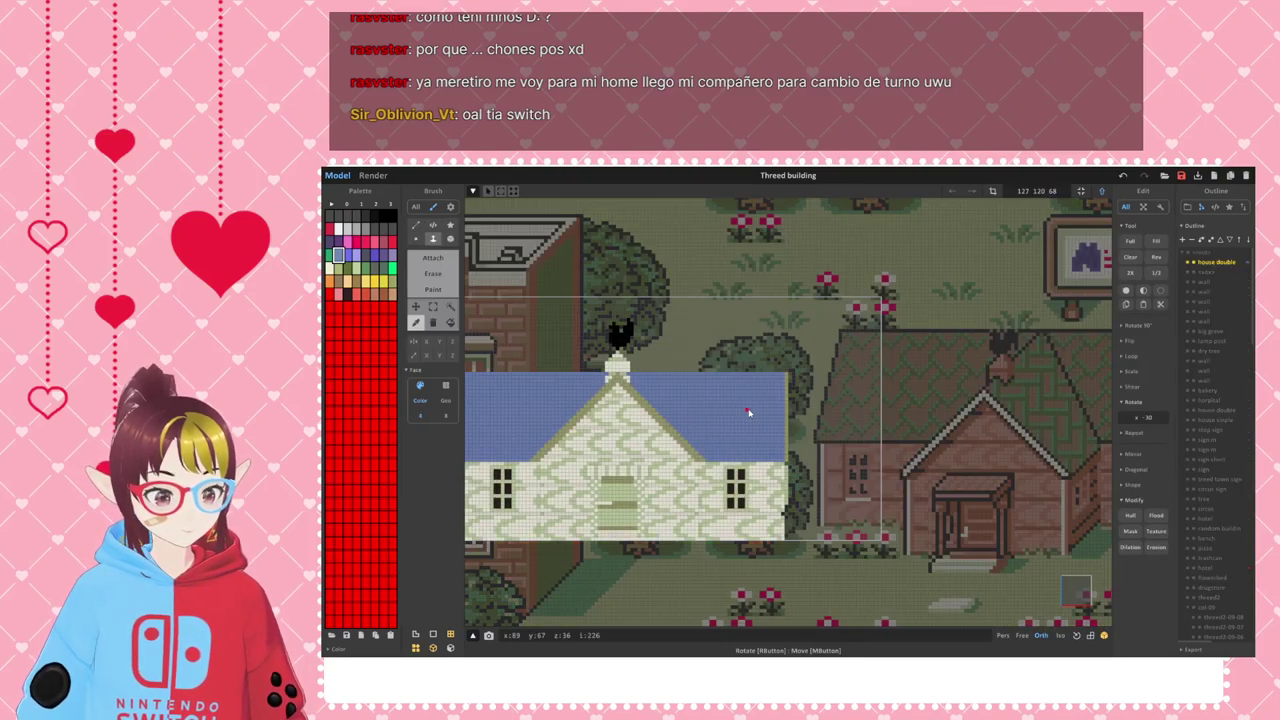
- Select the blue roof regions of the copied house and replace their colour with the dark reddish brown
{"action": "middle_click_drag", "start_coordinate": [726, 420], "coordinate": [866, 392]}
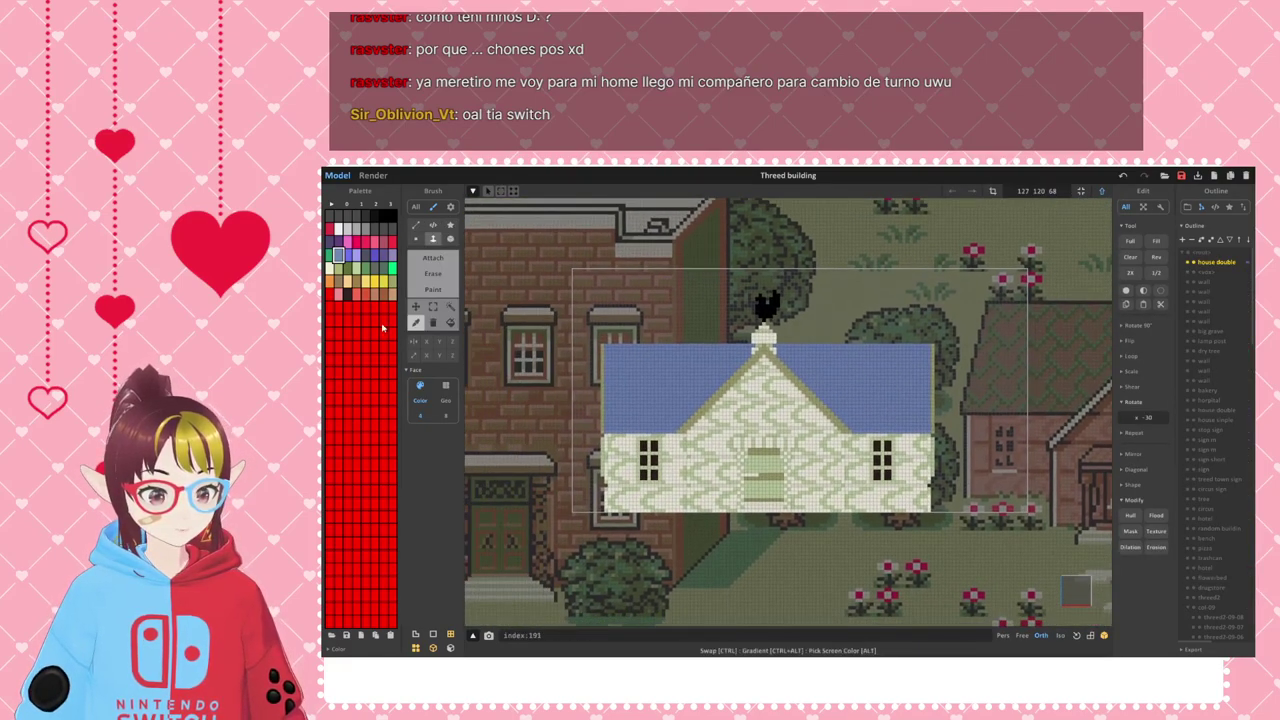
{"action": "left_click", "coordinate": [451, 310]}
{"action": "left_click", "coordinate": [636, 378]}
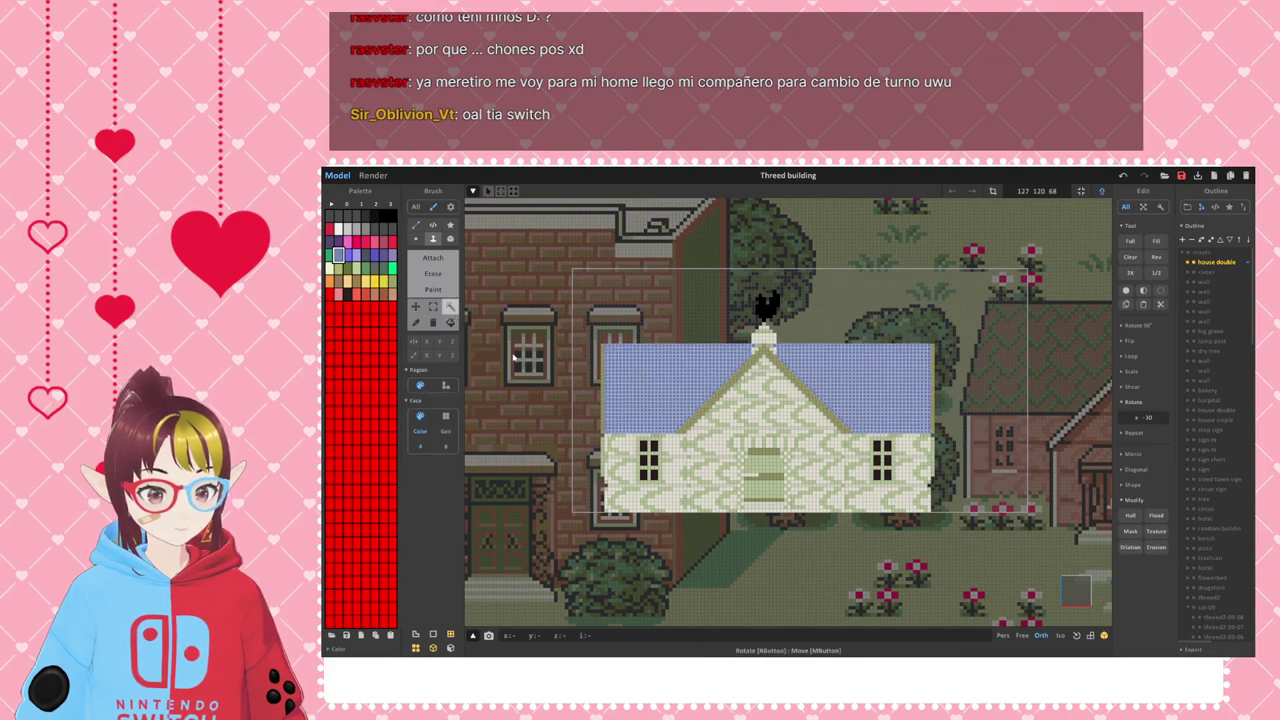
{"action": "left_click", "coordinate": [383, 293]}
{"action": "left_click", "coordinate": [450, 322]}
{"action": "left_click", "coordinate": [637, 387]}
{"action": "right_click_drag", "start_coordinate": [803, 393], "coordinate": [794, 410]}
{"action": "left_click", "coordinate": [1076, 637]}
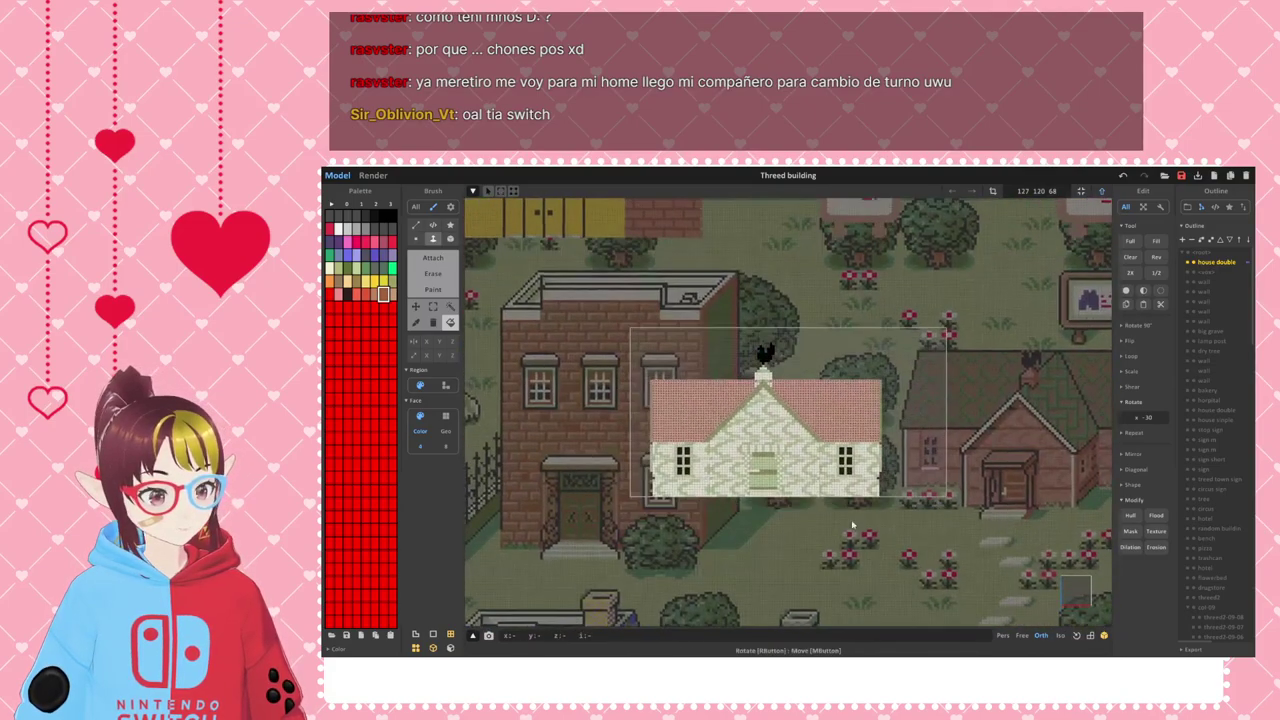
- Select the white base of the copied house's walls and replace it with the light salmon brick colour
{"action": "scroll", "coordinate": [786, 478], "scroll_direction": "up", "scroll_amount": 3}
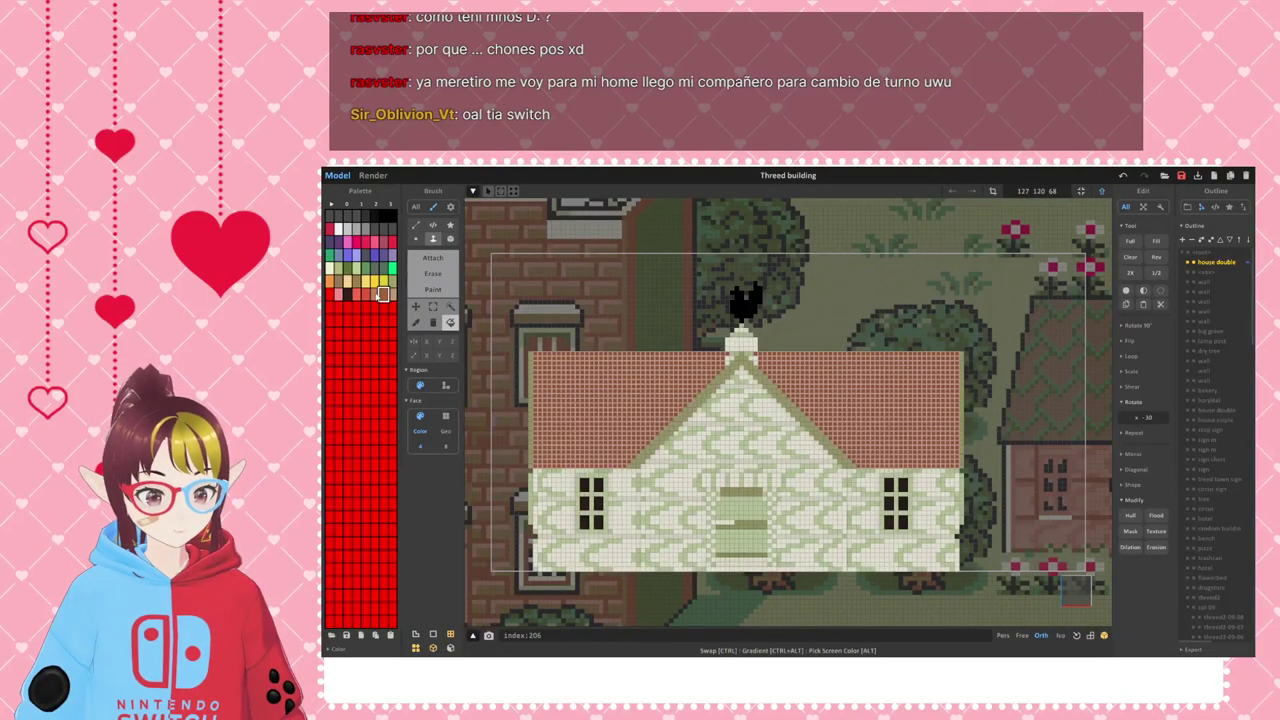
{"action": "left_click", "coordinate": [392, 293]}
{"action": "left_click", "coordinate": [374, 293]}
{"action": "left_click", "coordinate": [392, 294]}
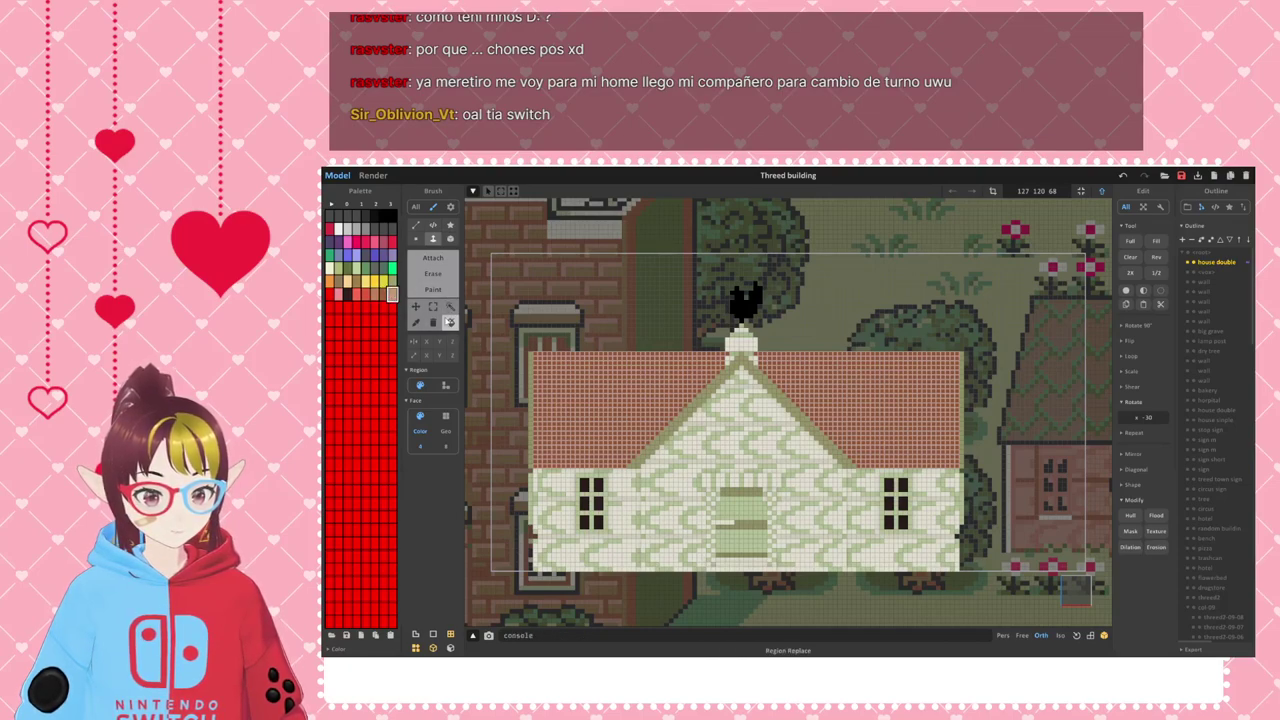
{"action": "left_click", "coordinate": [450, 306]}
{"action": "left_click", "coordinate": [699, 444]}
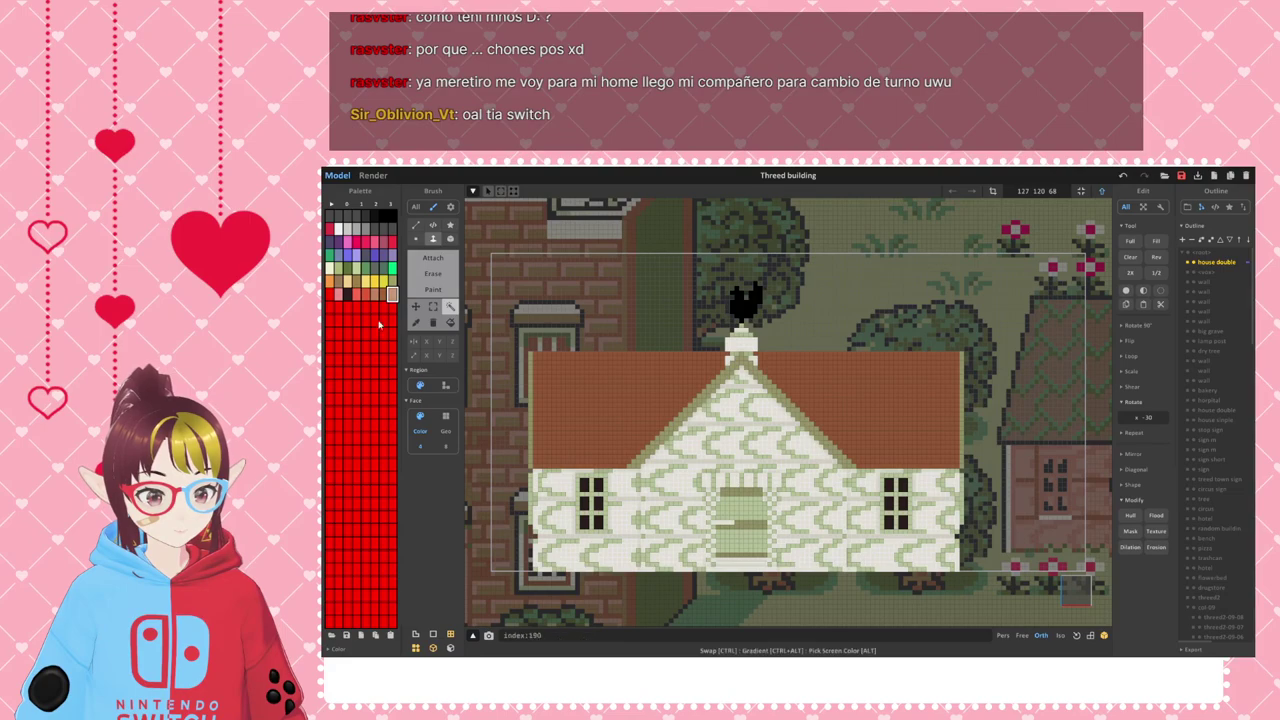
{"action": "left_click", "coordinate": [450, 322]}
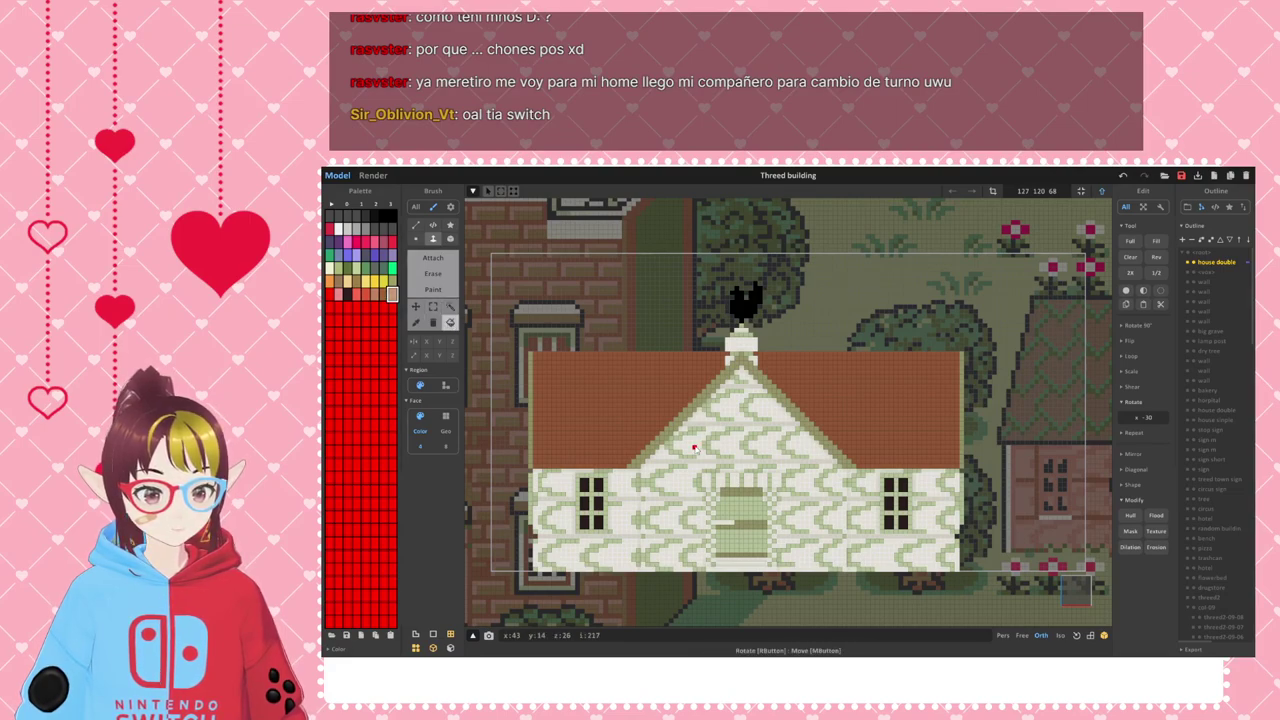
{"action": "left_click", "coordinate": [697, 445]}
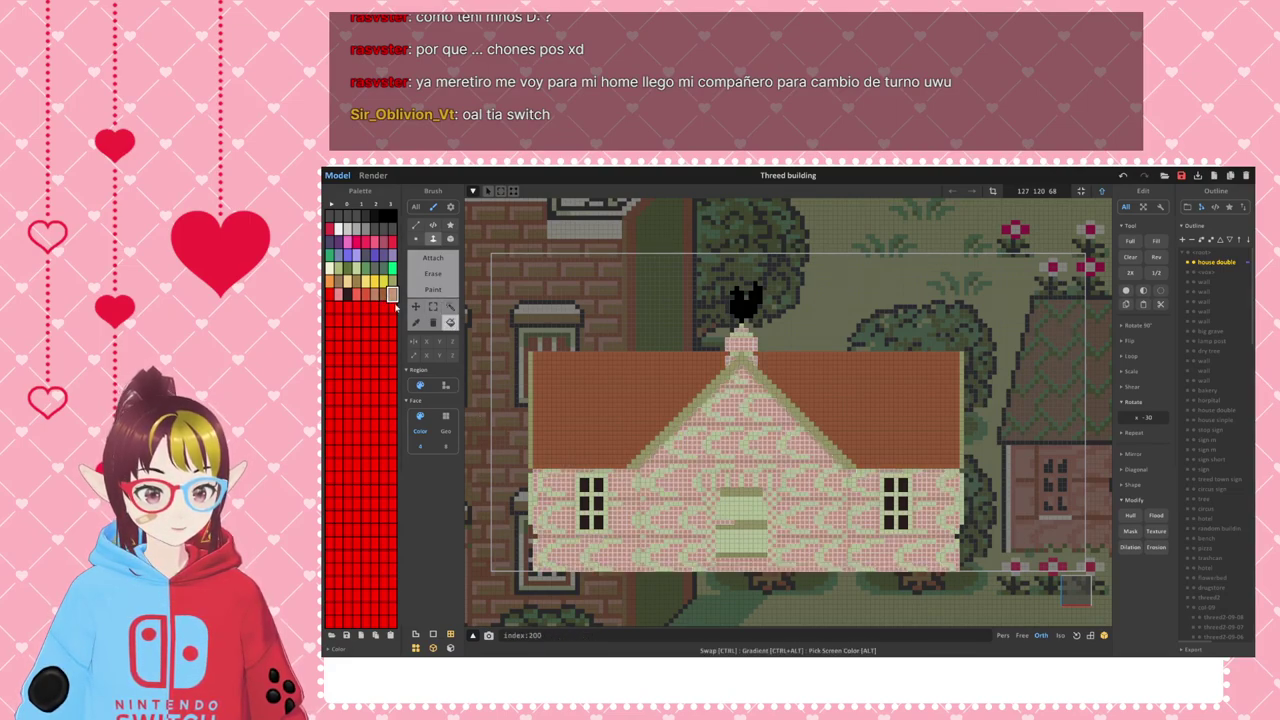
- Replace the green stone pattern on the walls with the darker brick tone and clear the selection
{"action": "left_click", "coordinate": [450, 306]}
{"action": "left_click", "coordinate": [689, 435]}
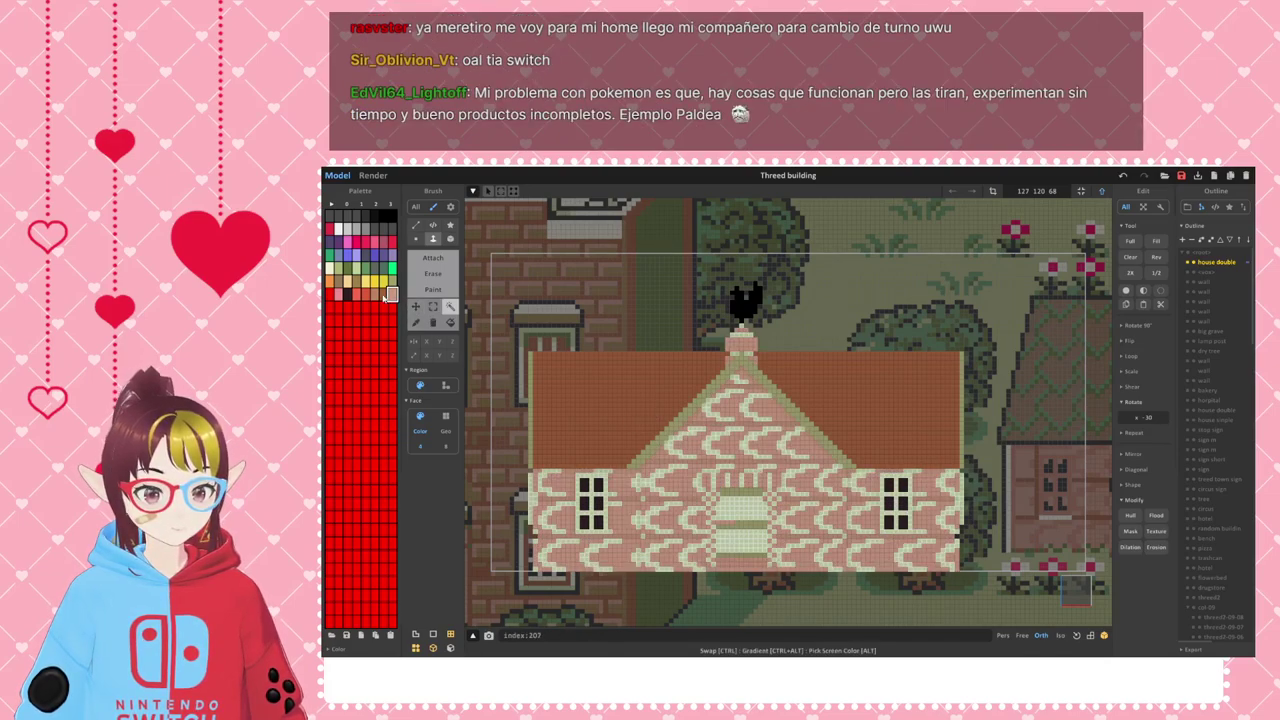
{"action": "left_click", "coordinate": [374, 293]}
{"action": "left_click", "coordinate": [450, 322]}
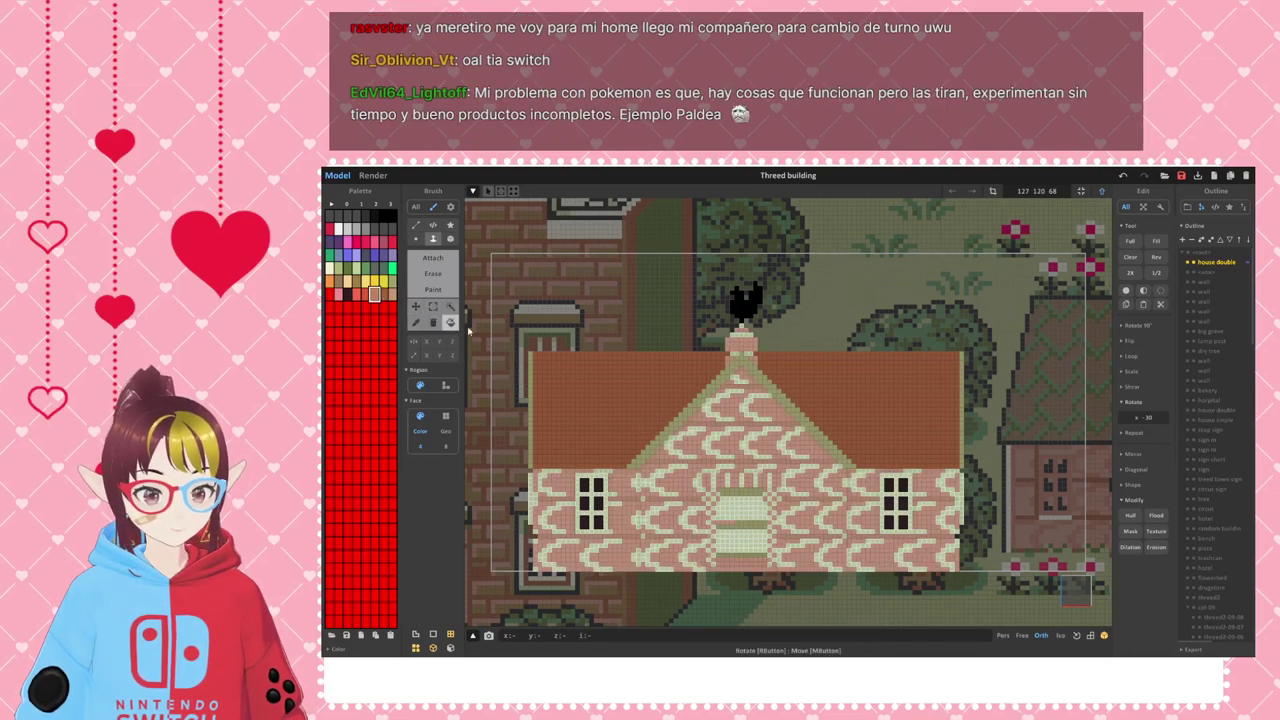
{"action": "left_click", "coordinate": [680, 434]}
{"action": "scroll", "coordinate": [733, 508], "scroll_direction": "down", "scroll_amount": 3}
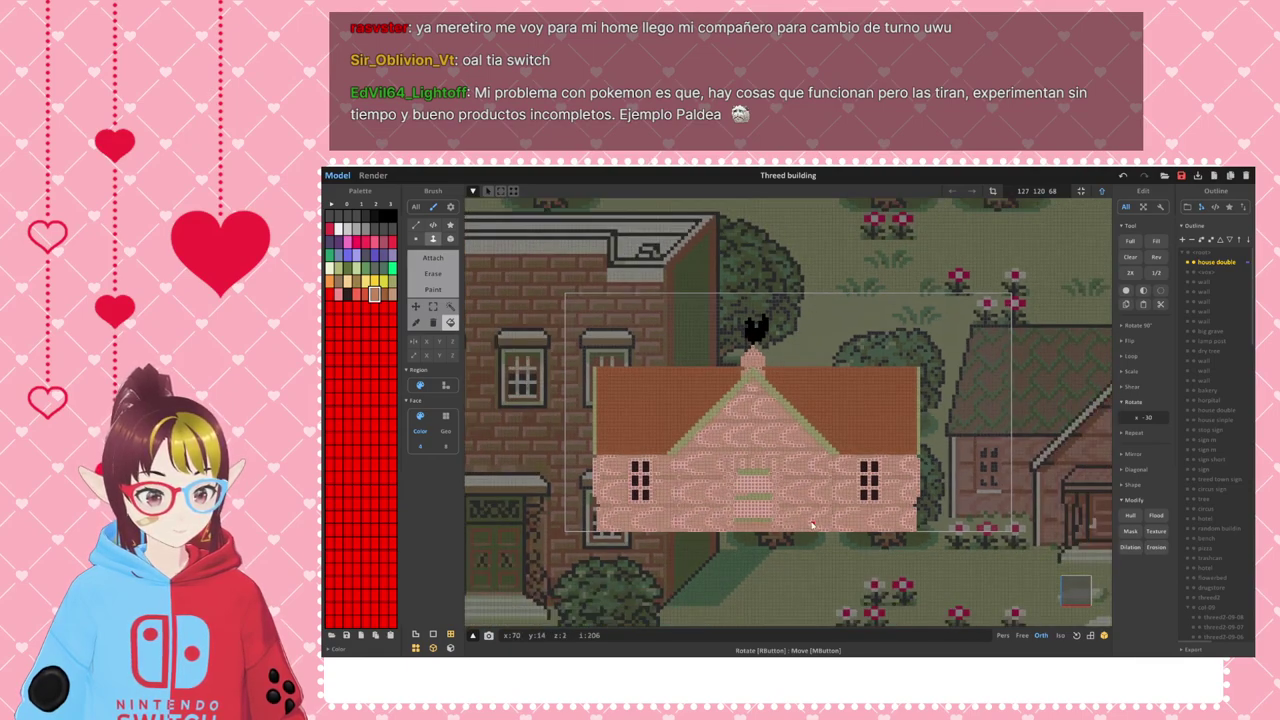
{"action": "left_click", "coordinate": [450, 306]}
{"action": "left_click", "coordinate": [739, 274]}
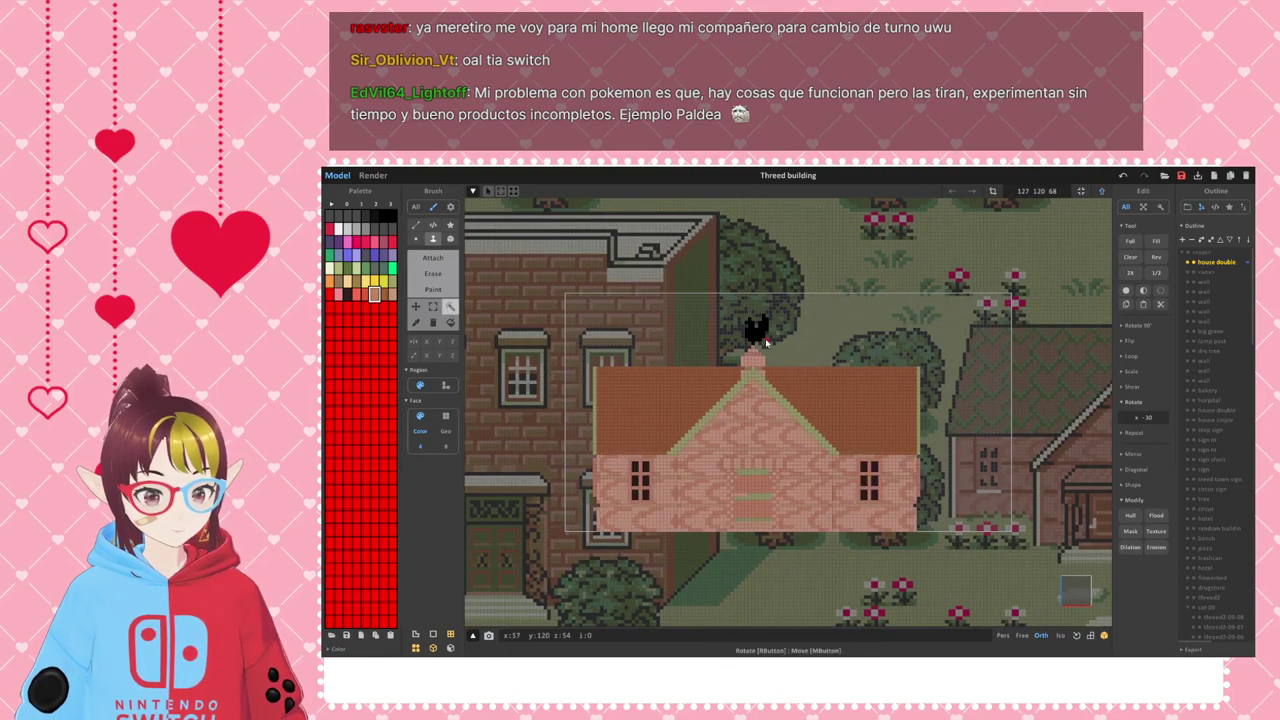
- Replace the remaining green on the gable trim, roof edges and door lines with greyish beige and clear the selection
{"action": "scroll", "coordinate": [829, 509], "scroll_direction": "up", "scroll_amount": 3}
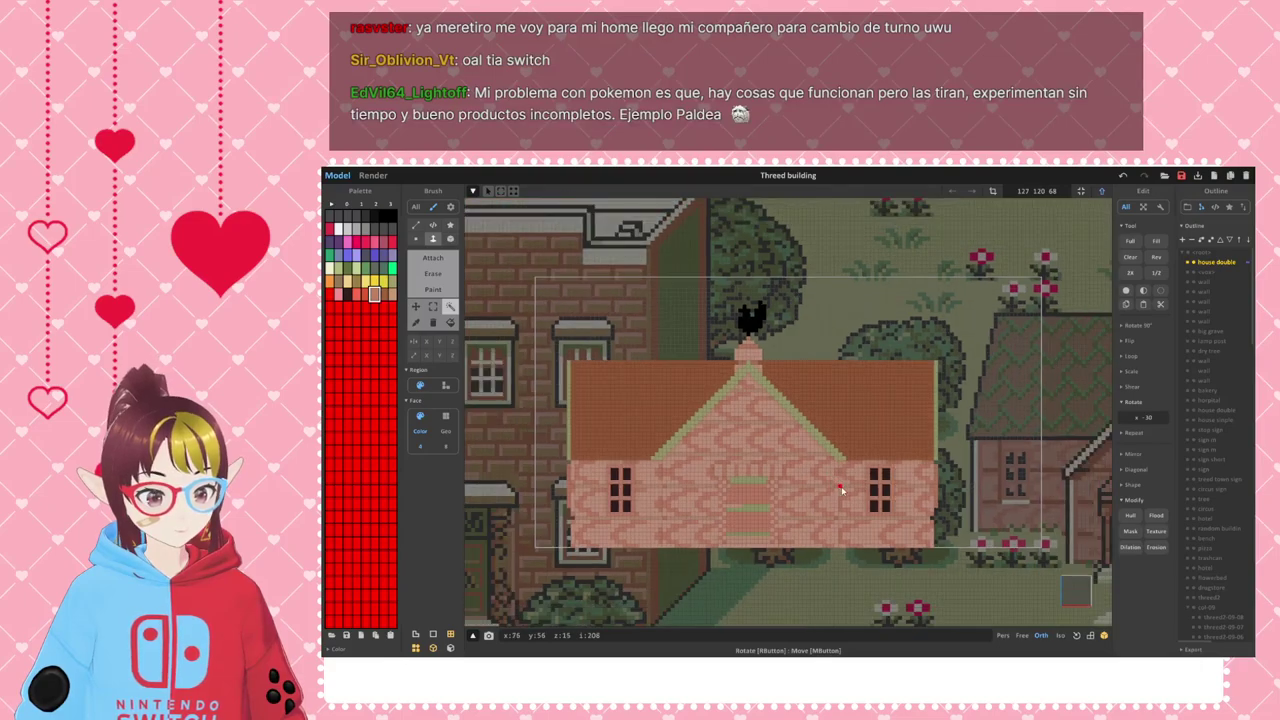
{"action": "scroll", "coordinate": [814, 511], "scroll_direction": "up", "scroll_amount": 2}
{"action": "left_click", "coordinate": [804, 432]}
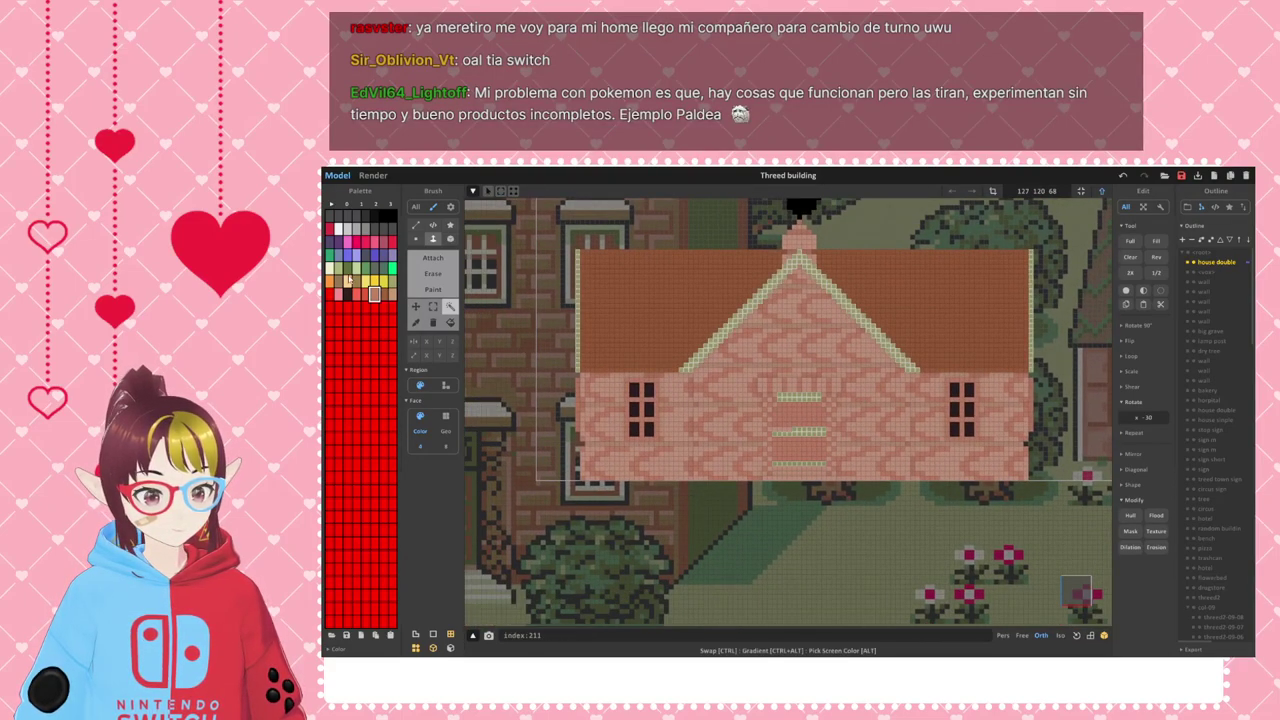
{"action": "left_click", "coordinate": [583, 357], "text": "alt"}
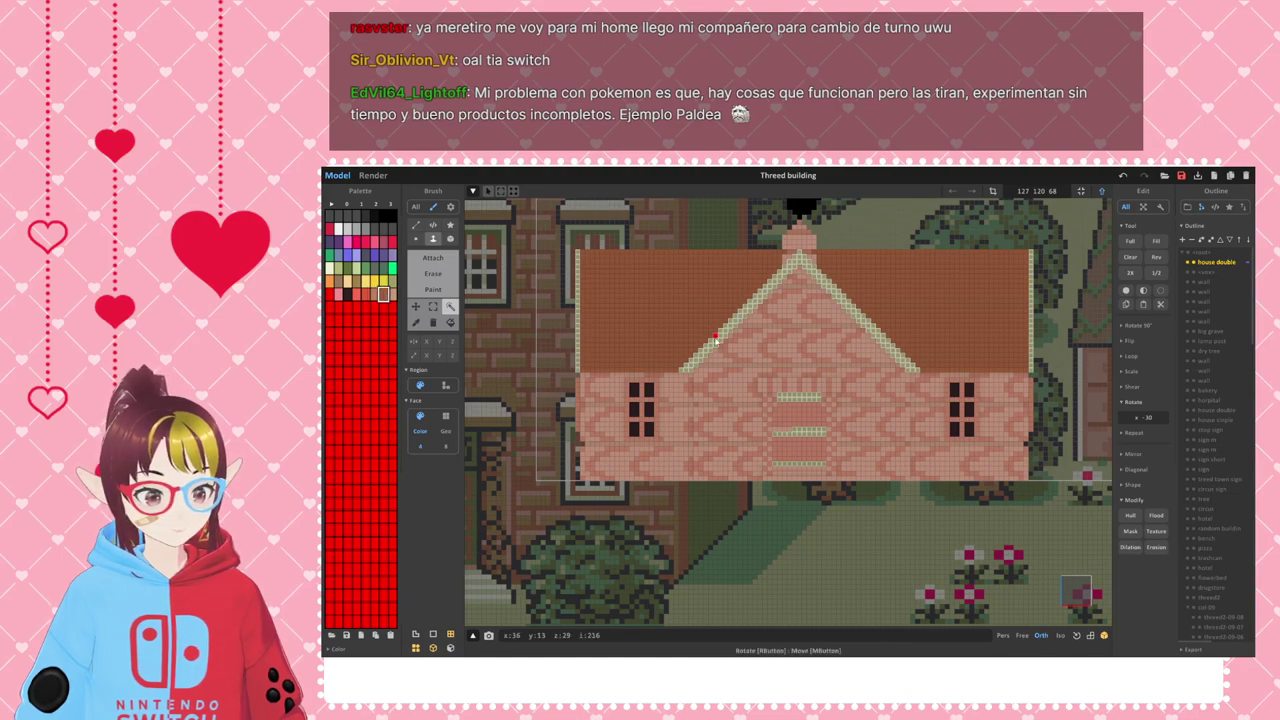
{"action": "left_click", "coordinate": [339, 281]}
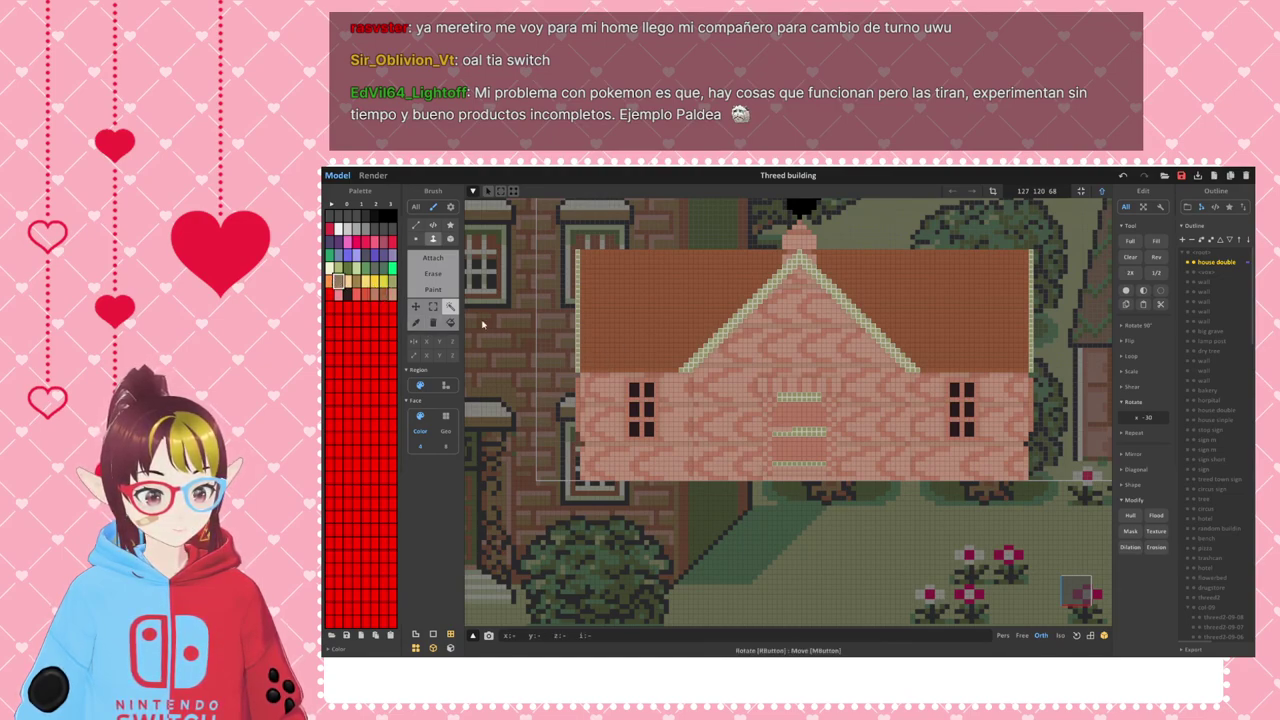
{"action": "left_click", "coordinate": [450, 322]}
{"action": "left_click", "coordinate": [755, 302]}
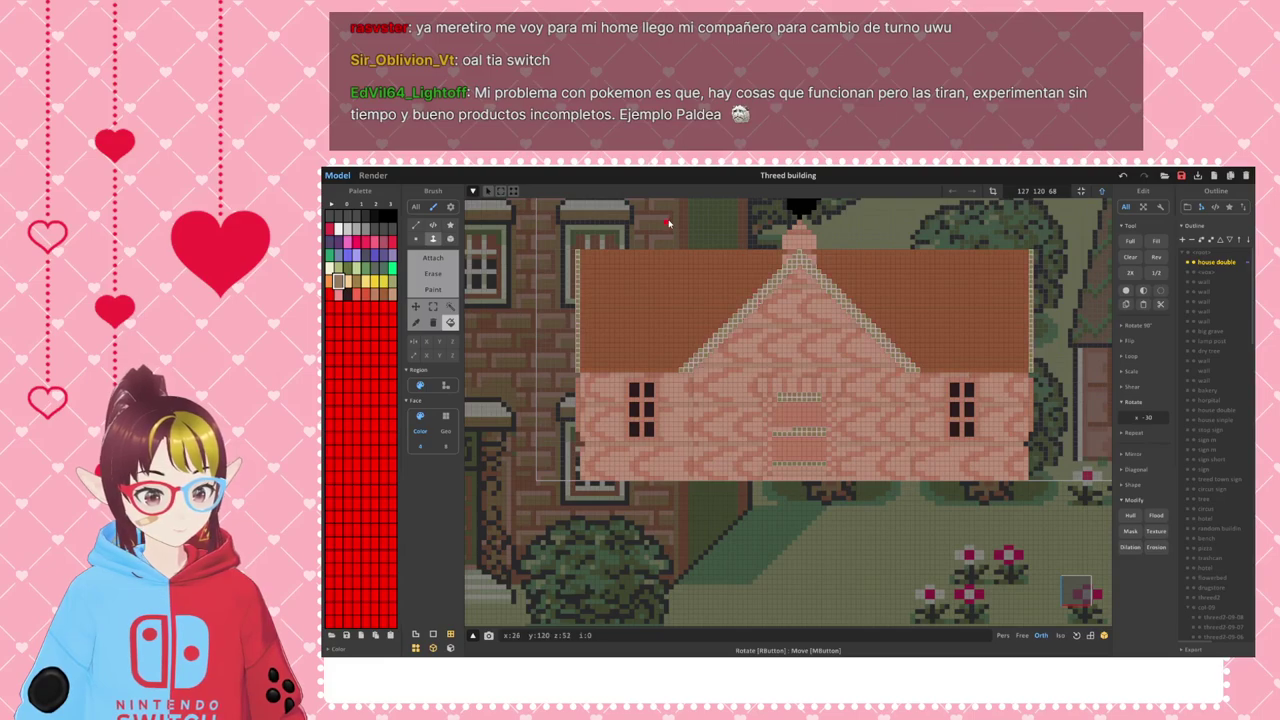
{"action": "left_click", "coordinate": [450, 306]}
{"action": "left_click", "coordinate": [654, 238]}
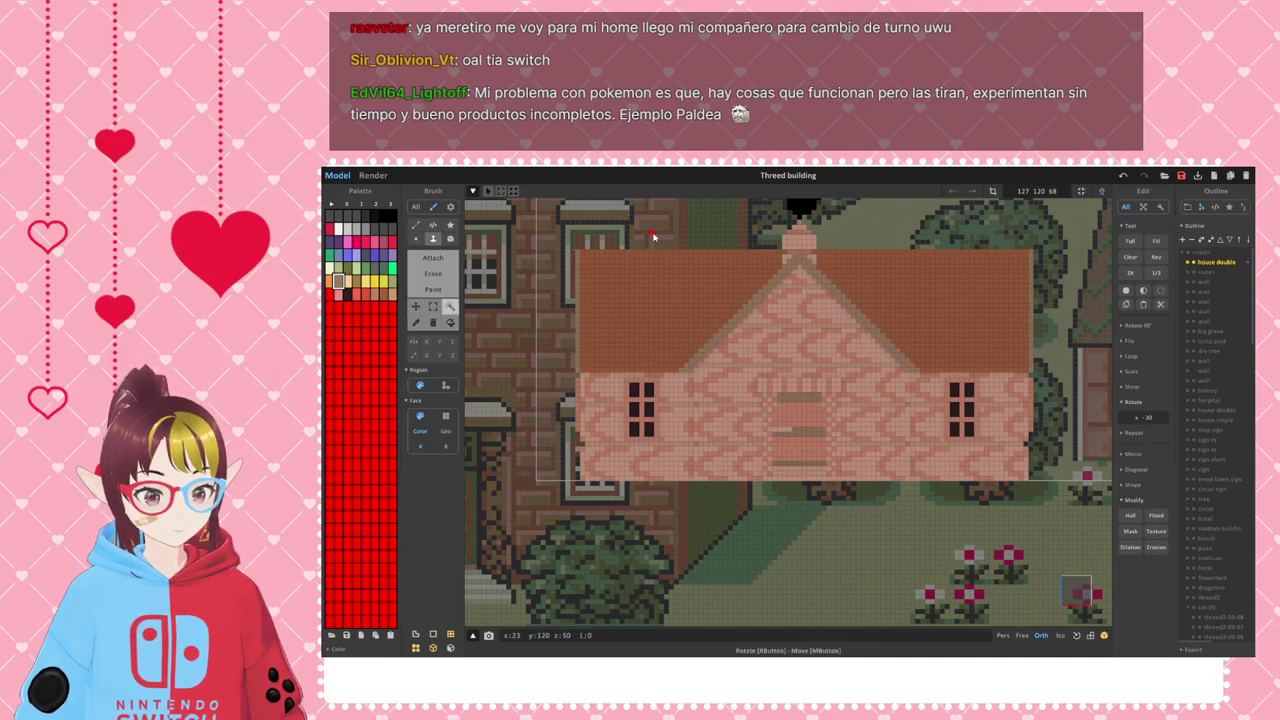
- Inspect the recoloured house against the town reference in front view and return to the whole scene
{"action": "right_click_drag", "start_coordinate": [893, 437], "coordinate": [706, 424]}
{"action": "scroll", "coordinate": [889, 460], "scroll_direction": "down", "scroll_amount": 2}
{"action": "scroll", "coordinate": [847, 475], "scroll_direction": "down", "scroll_amount": 2}
{"action": "scroll", "coordinate": [847, 475], "scroll_direction": "down", "scroll_amount": 3}
{"action": "scroll", "coordinate": [794, 446], "scroll_direction": "down", "scroll_amount": 3}
{"action": "middle_click_drag", "start_coordinate": [794, 446], "coordinate": [763, 441]}
{"action": "left_click", "coordinate": [1082, 592]}
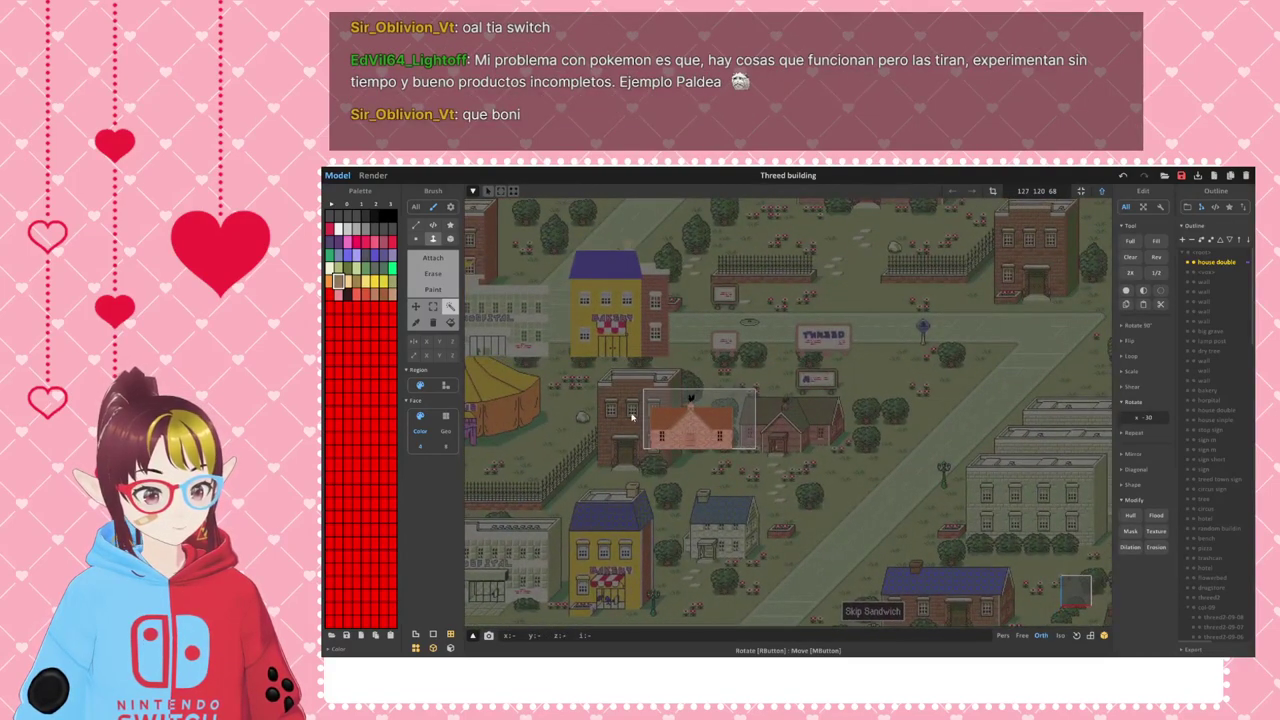
{"action": "left_click", "coordinate": [416, 306]}
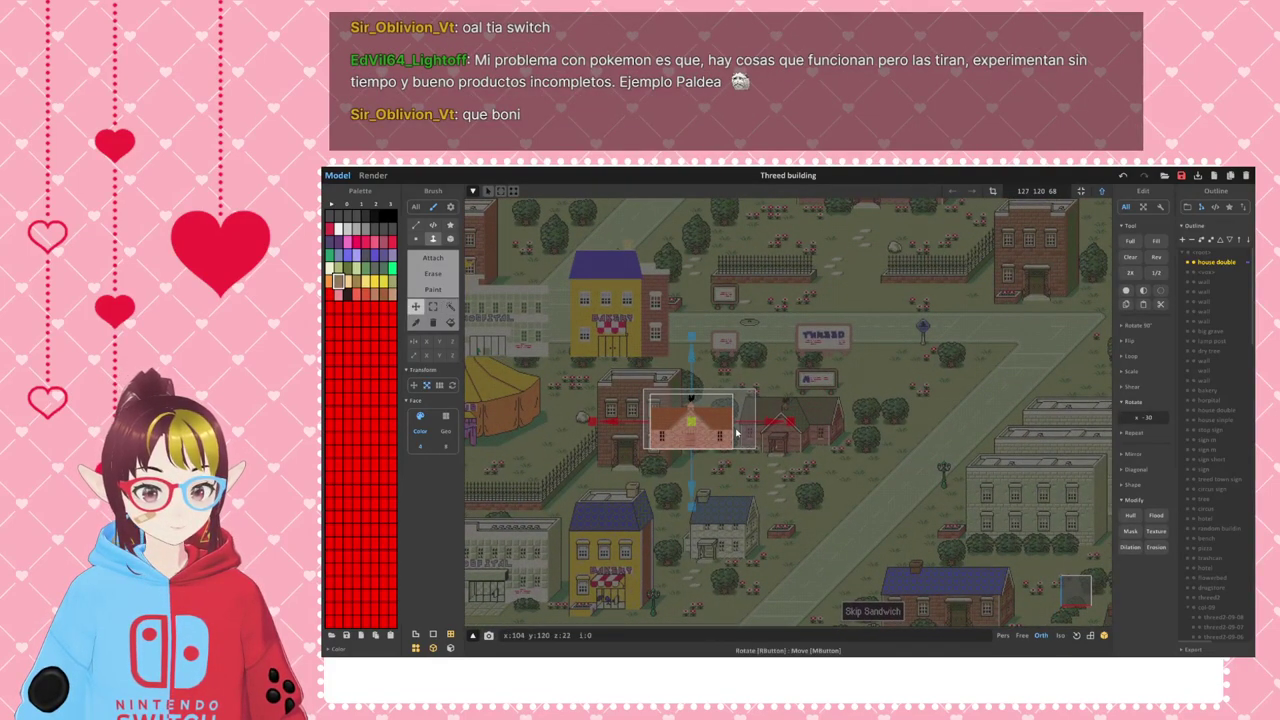
{"action": "left_click_drag", "start_coordinate": [776, 423], "coordinate": [787, 447]}
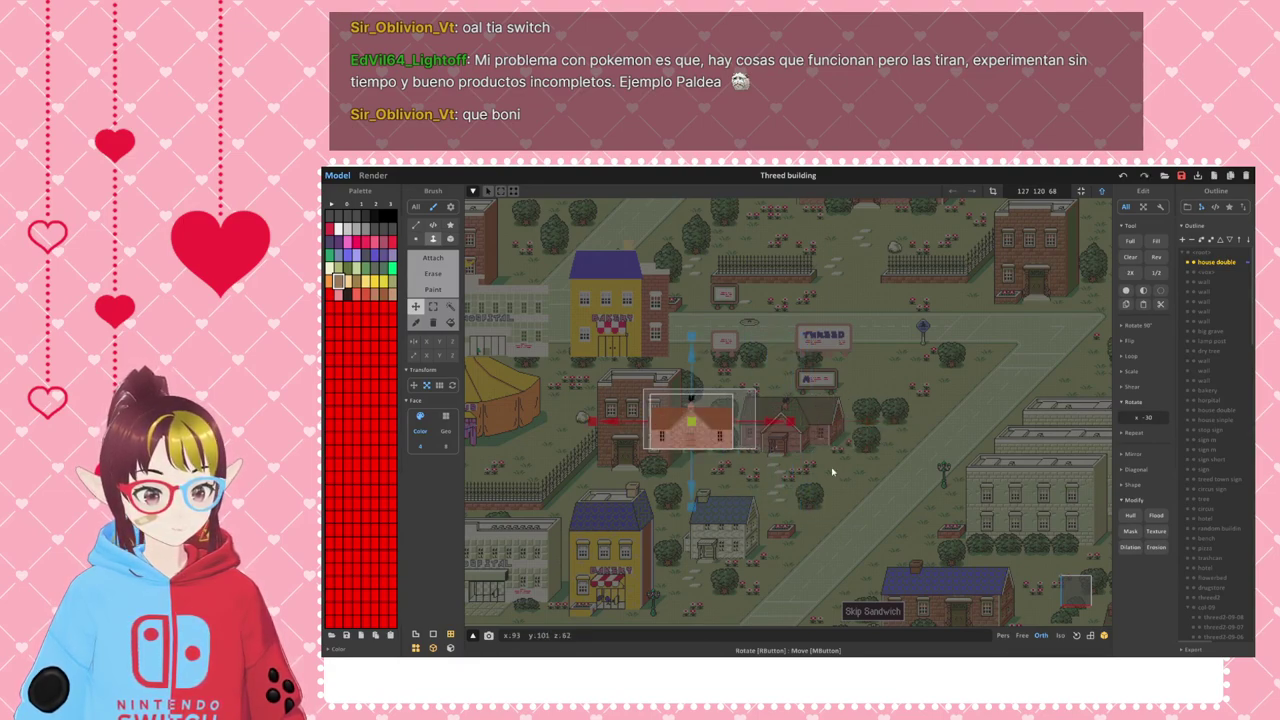
{"action": "key", "text": "Tab"}
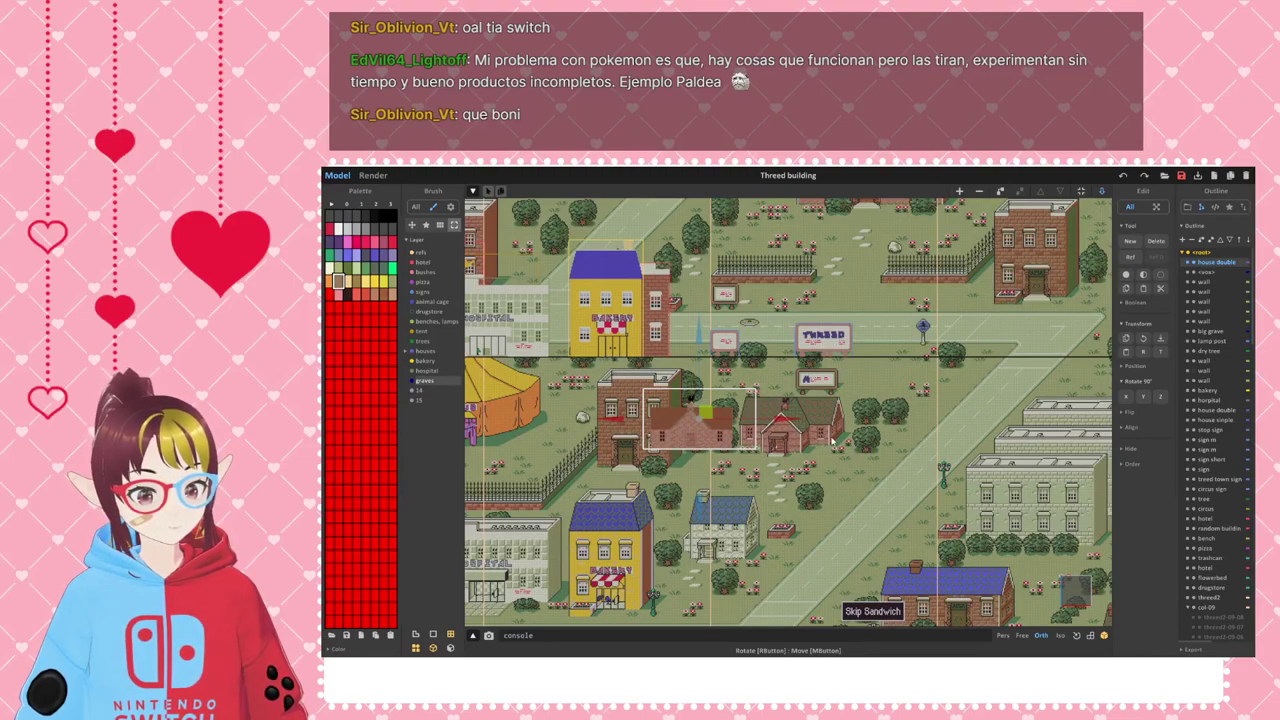
- Align the recoloured house with the red-brick gabled house on the town reference and drop it to the ground
{"action": "left_click", "coordinate": [1081, 191]}
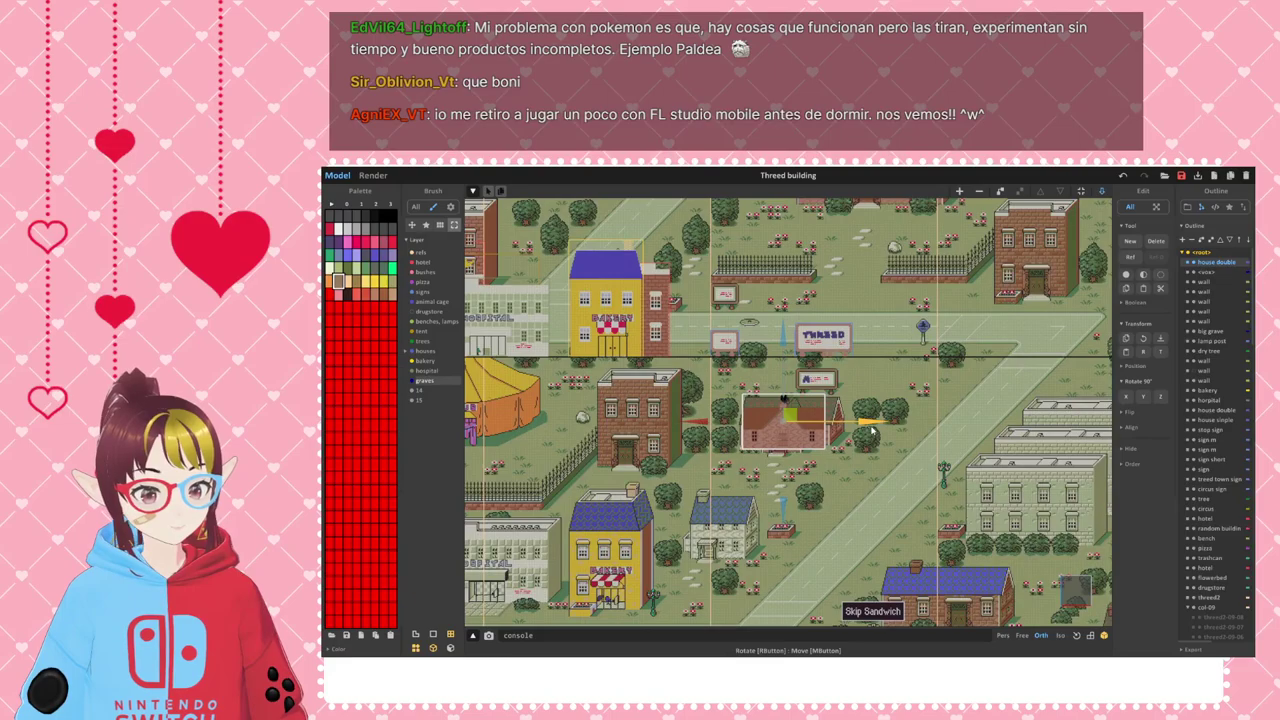
{"action": "scroll", "coordinate": [800, 503], "scroll_direction": "up", "scroll_amount": 6}
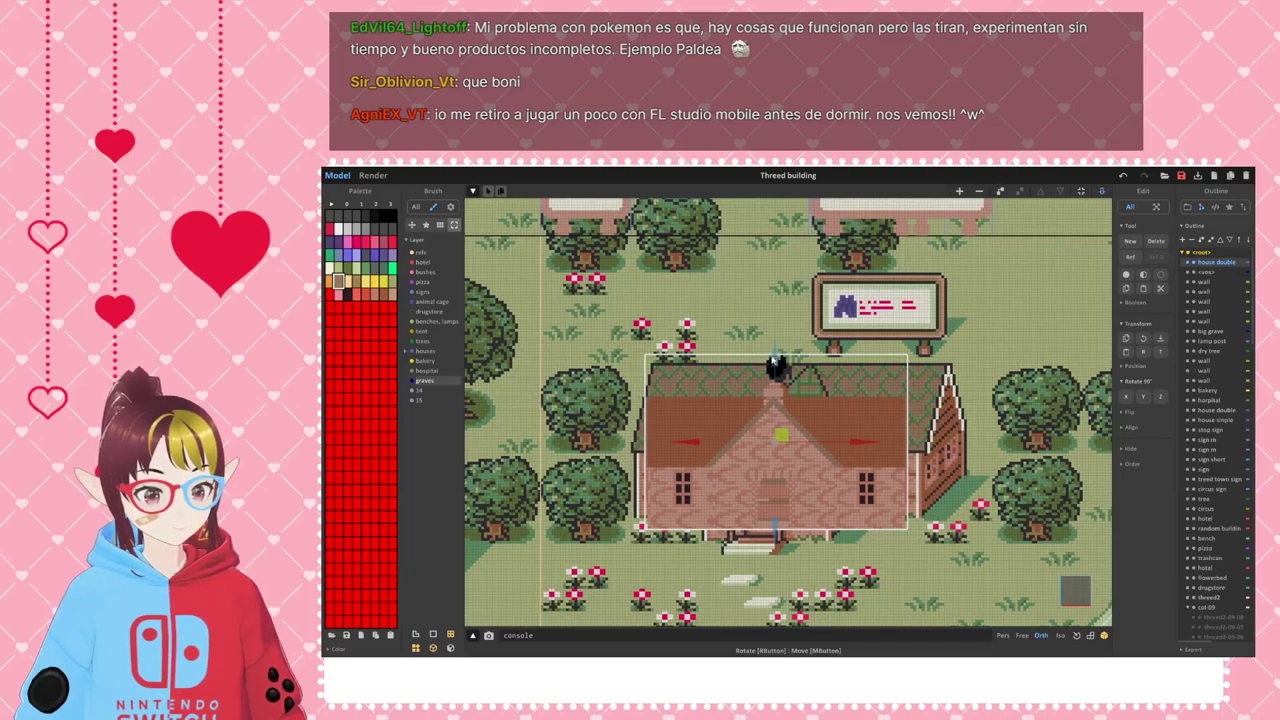
{"action": "left_click_drag", "start_coordinate": [780, 374], "coordinate": [779, 362]}
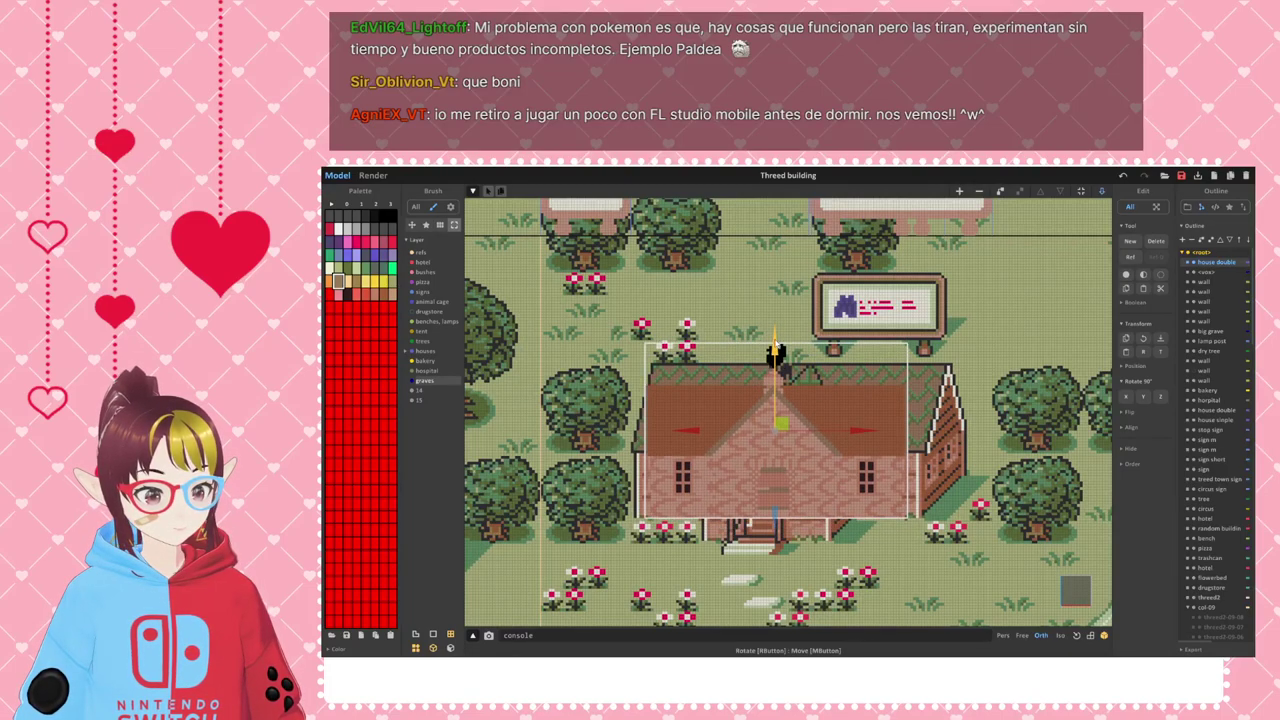
{"action": "right_click_drag", "start_coordinate": [886, 529], "coordinate": [806, 542]}
{"action": "key", "text": "1"}
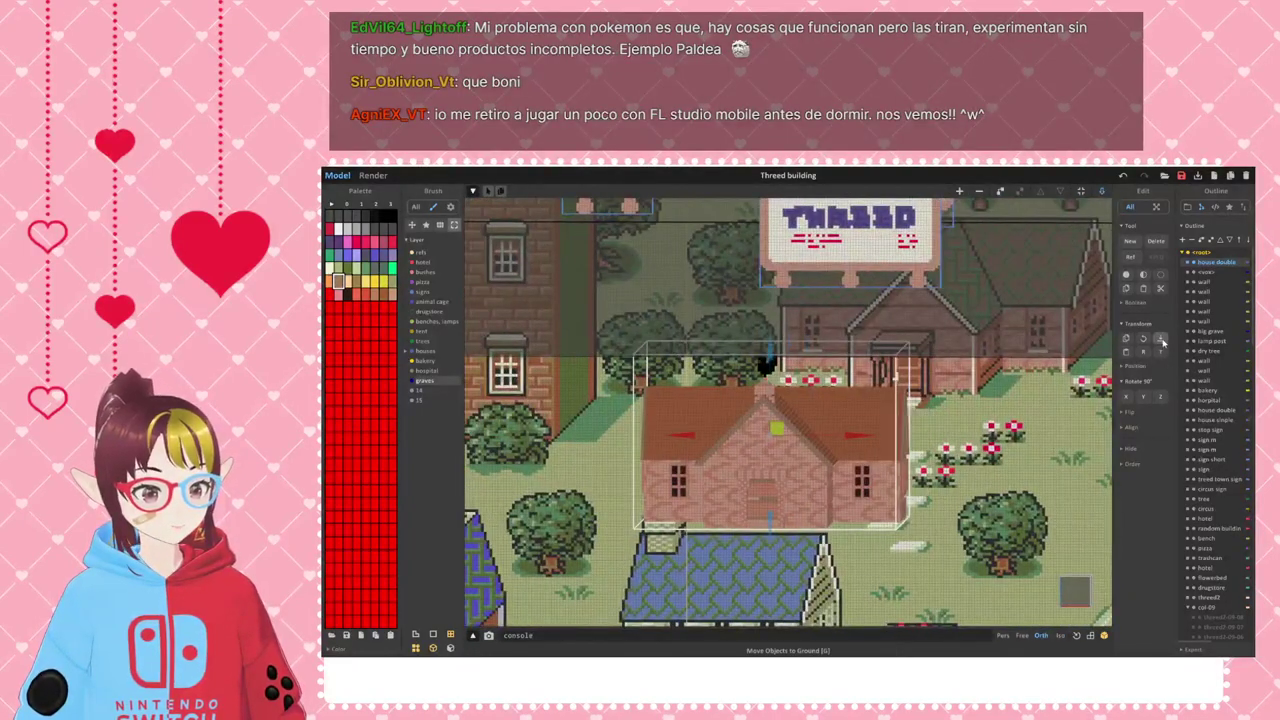
{"action": "left_click", "coordinate": [1160, 339]}
{"action": "scroll", "coordinate": [829, 370], "scroll_direction": "down", "scroll_amount": 4}
{"action": "right_click_drag", "start_coordinate": [829, 370], "coordinate": [731, 398]}
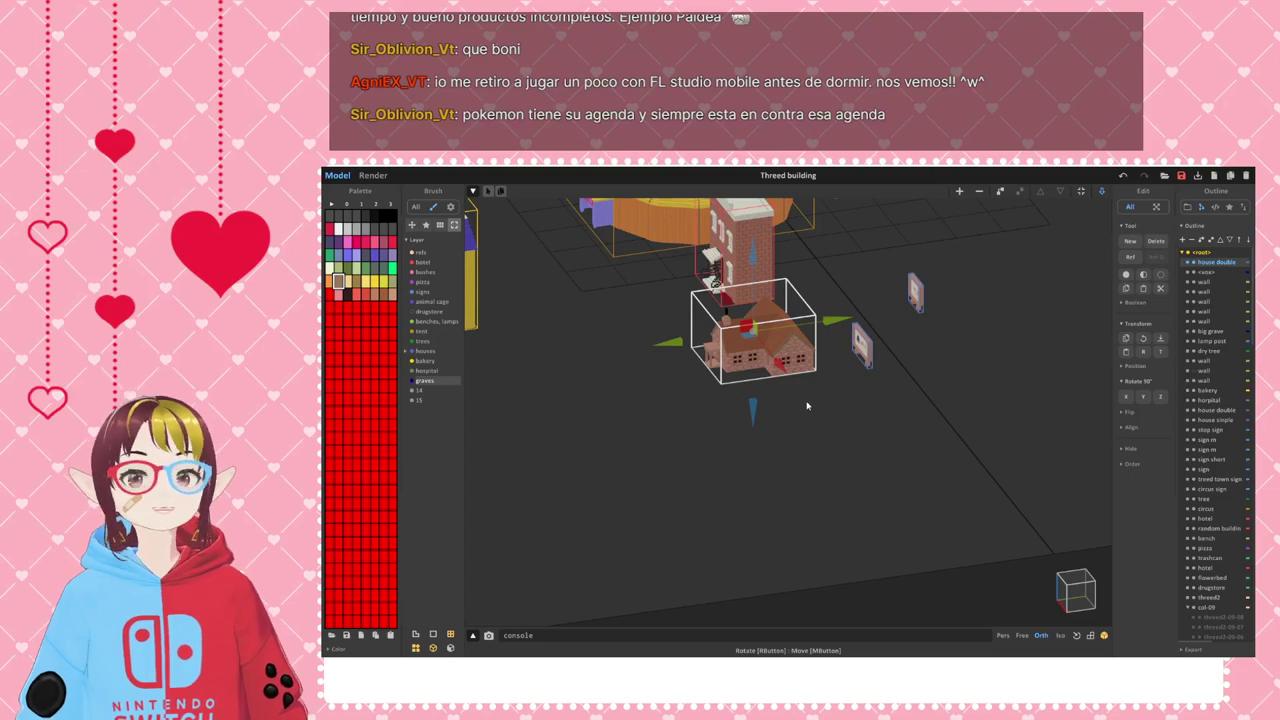
- Duplicate the small brick building beside the circus tent and open the flip options for the copy
{"action": "scroll", "coordinate": [679, 456], "scroll_direction": "down", "scroll_amount": 3}
{"action": "right_click_drag", "start_coordinate": [651, 446], "coordinate": [744, 447]}
{"action": "middle_click_drag", "start_coordinate": [817, 400], "coordinate": [757, 463]}
{"action": "scroll", "coordinate": [769, 474], "scroll_direction": "down", "scroll_amount": 2}
{"action": "middle_click_drag", "start_coordinate": [688, 433], "coordinate": [805, 449]}
{"action": "right_click_drag", "start_coordinate": [850, 415], "coordinate": [833, 432]}
{"action": "scroll", "coordinate": [742, 446], "scroll_direction": "up", "scroll_amount": 2}
{"action": "left_click", "coordinate": [750, 441]}
{"action": "middle_click_drag", "start_coordinate": [750, 441], "coordinate": [831, 411]}
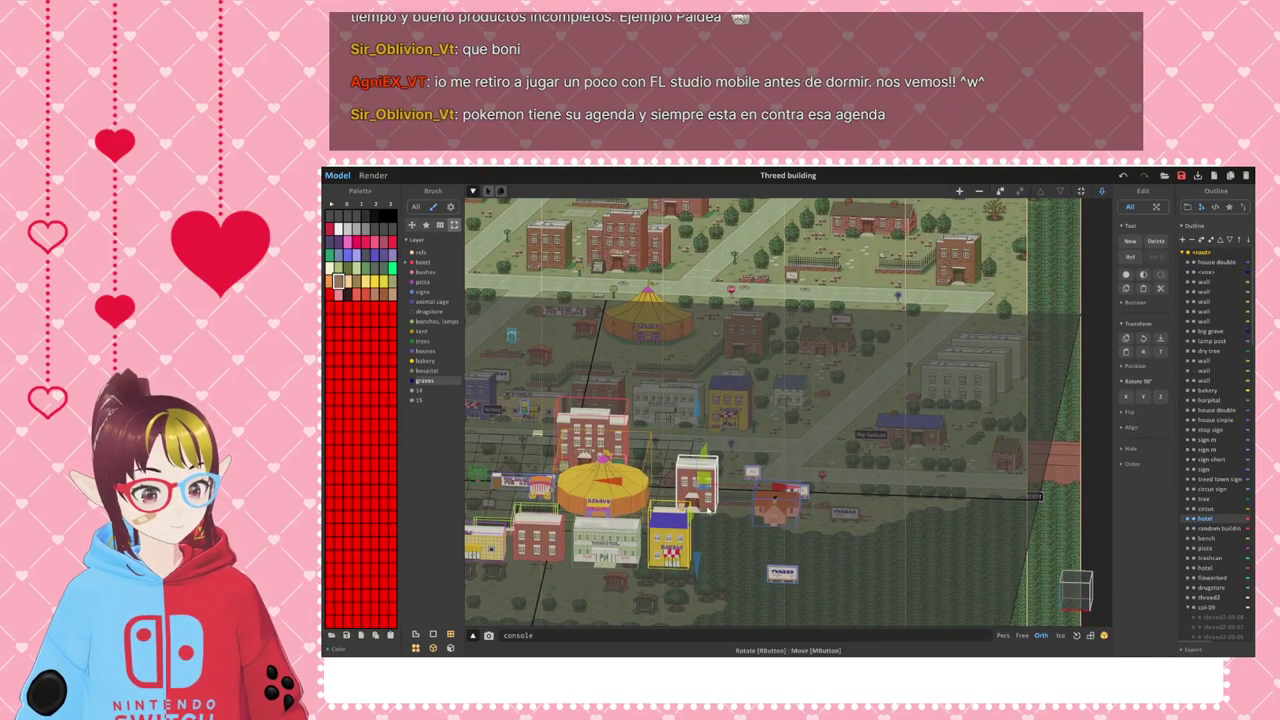
{"action": "scroll", "coordinate": [707, 507], "scroll_direction": "up", "scroll_amount": 2}
{"action": "middle_click_drag", "start_coordinate": [707, 507], "coordinate": [738, 494]}
{"action": "scroll", "coordinate": [738, 494], "scroll_direction": "down", "scroll_amount": 3}
{"action": "scroll", "coordinate": [831, 434], "scroll_direction": "up", "scroll_amount": 1}
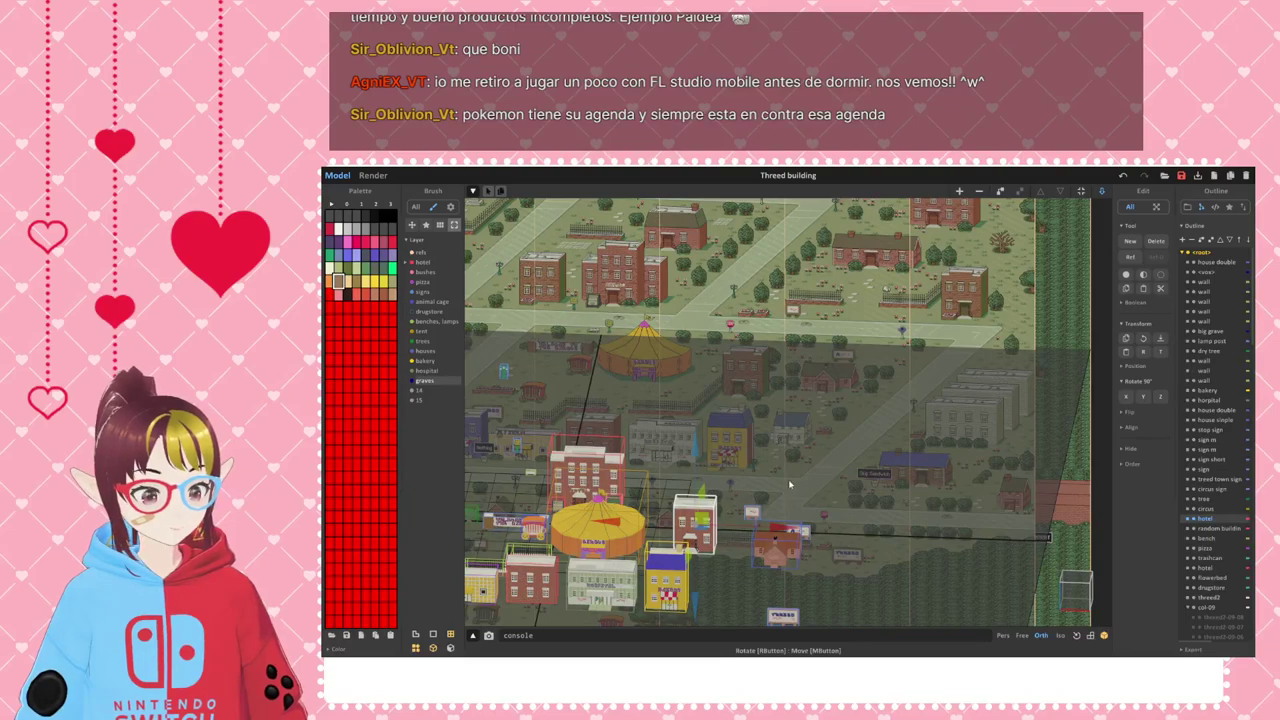
{"action": "key", "text": "ctrl+v"}
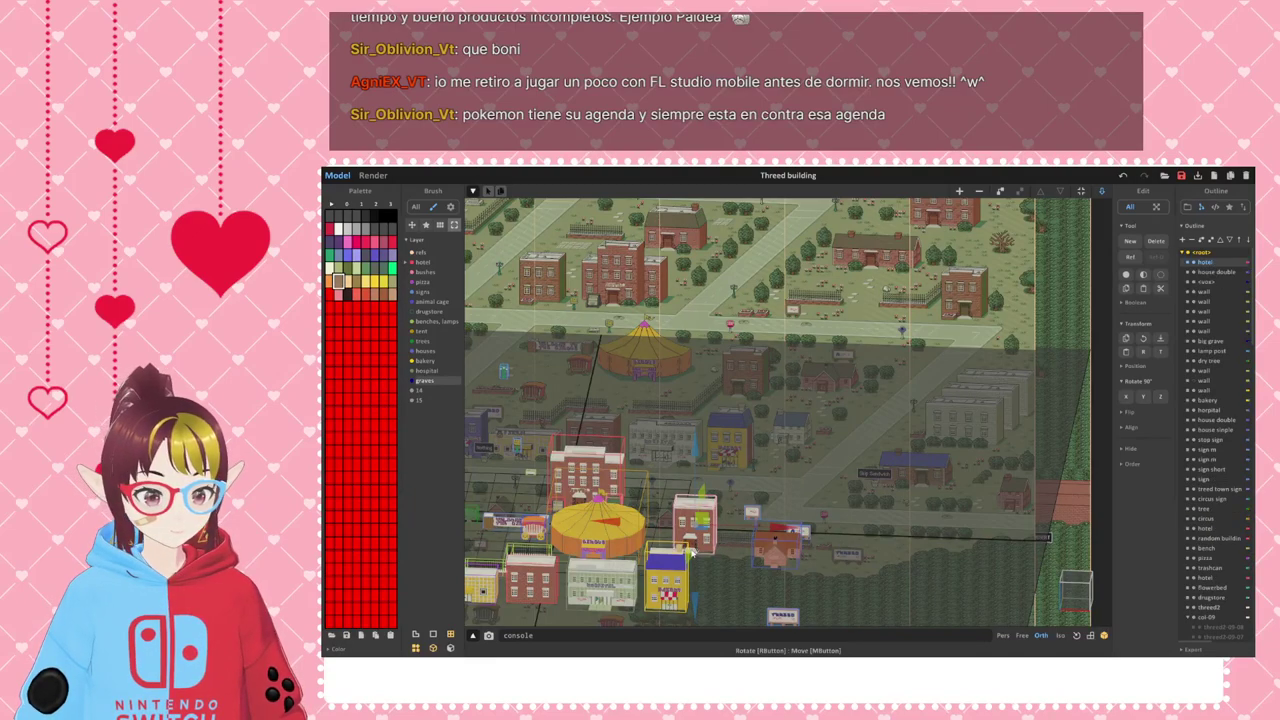
{"action": "left_click", "coordinate": [1130, 413]}
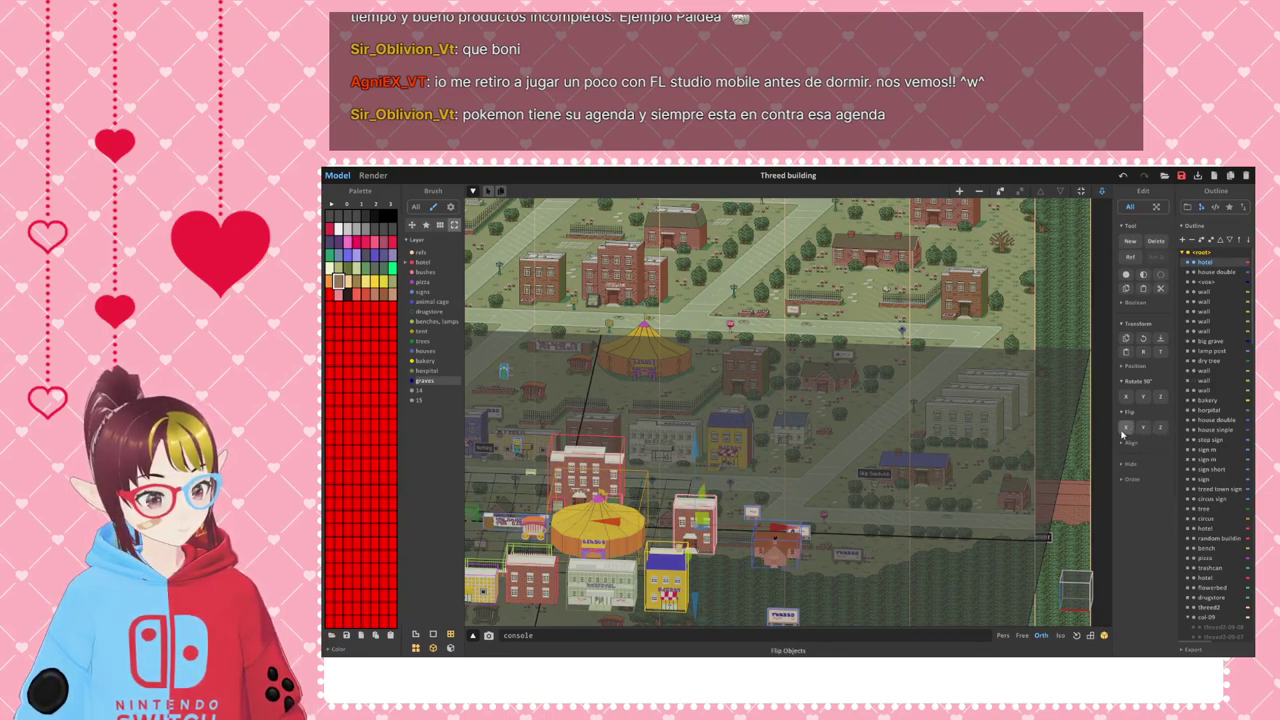
- Move the copied brick building across the map to line up with the matching brick building near the reference's eastern edge
{"action": "right_click_drag", "start_coordinate": [790, 533], "coordinate": [807, 421]}
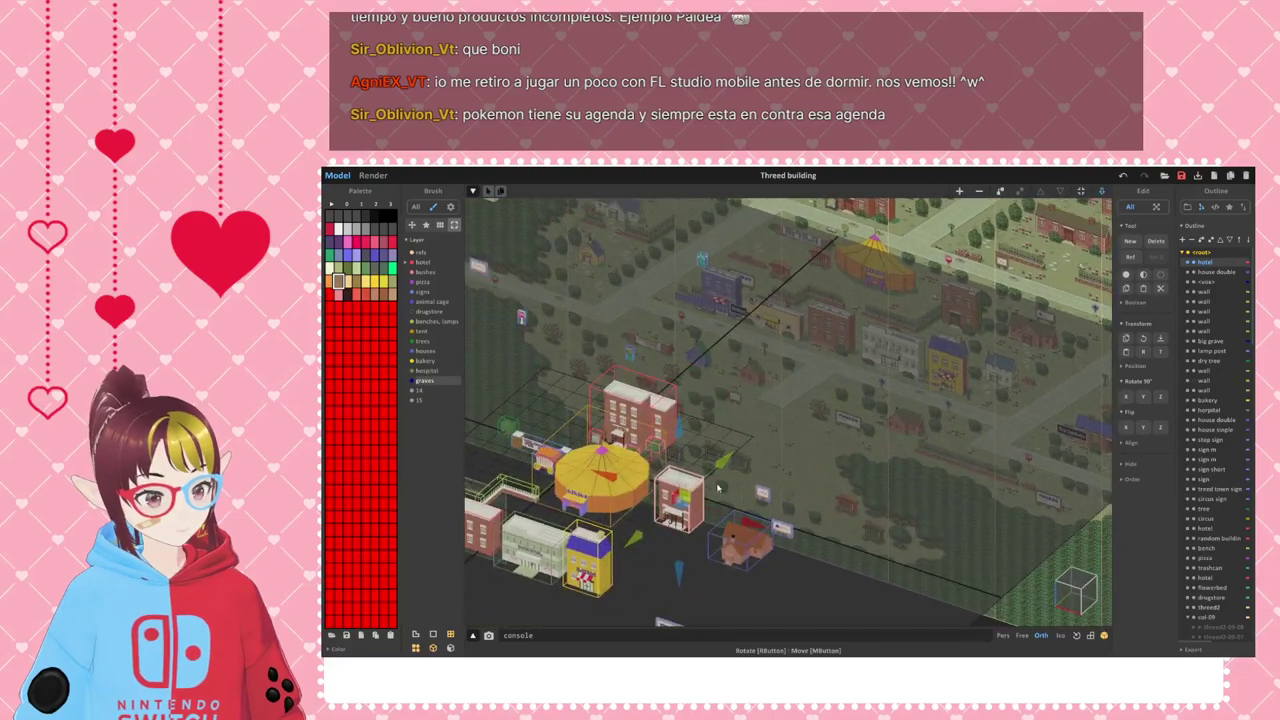
{"action": "left_click_drag", "start_coordinate": [829, 466], "coordinate": [952, 506]}
{"action": "right_click_drag", "start_coordinate": [952, 506], "coordinate": [876, 516]}
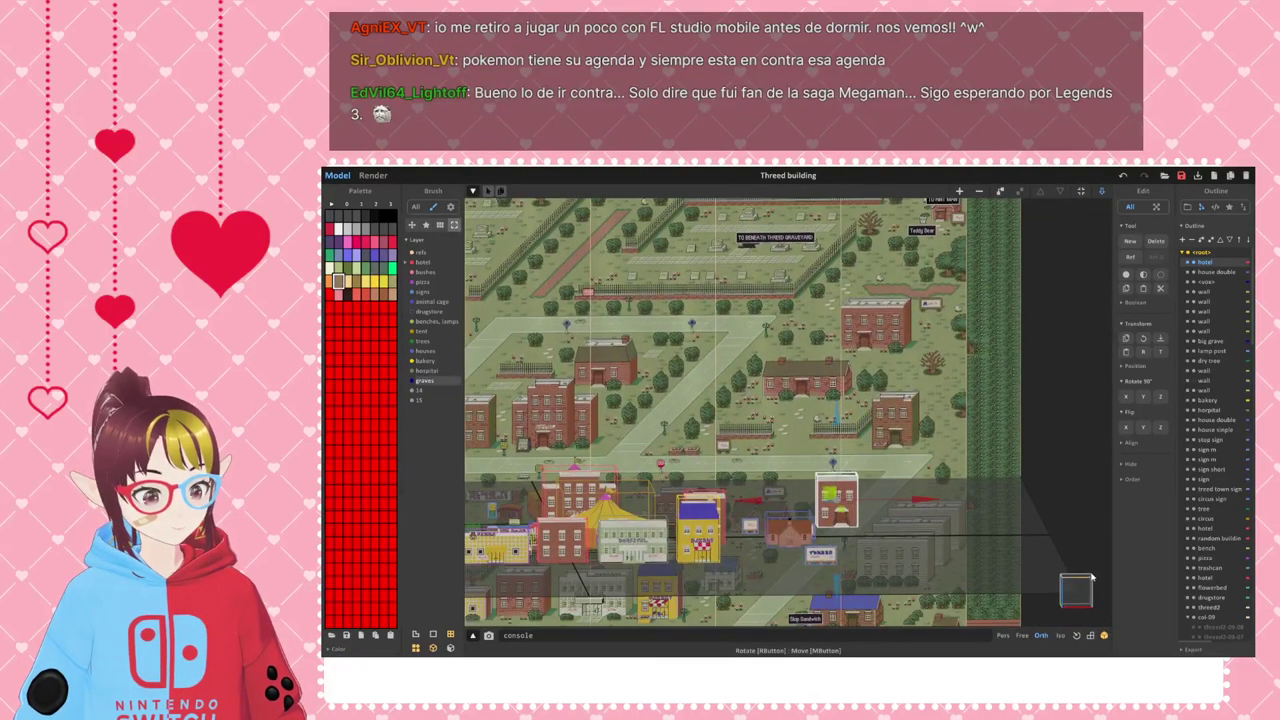
{"action": "left_click", "coordinate": [1068, 594]}
{"action": "left_click", "coordinate": [938, 509]}
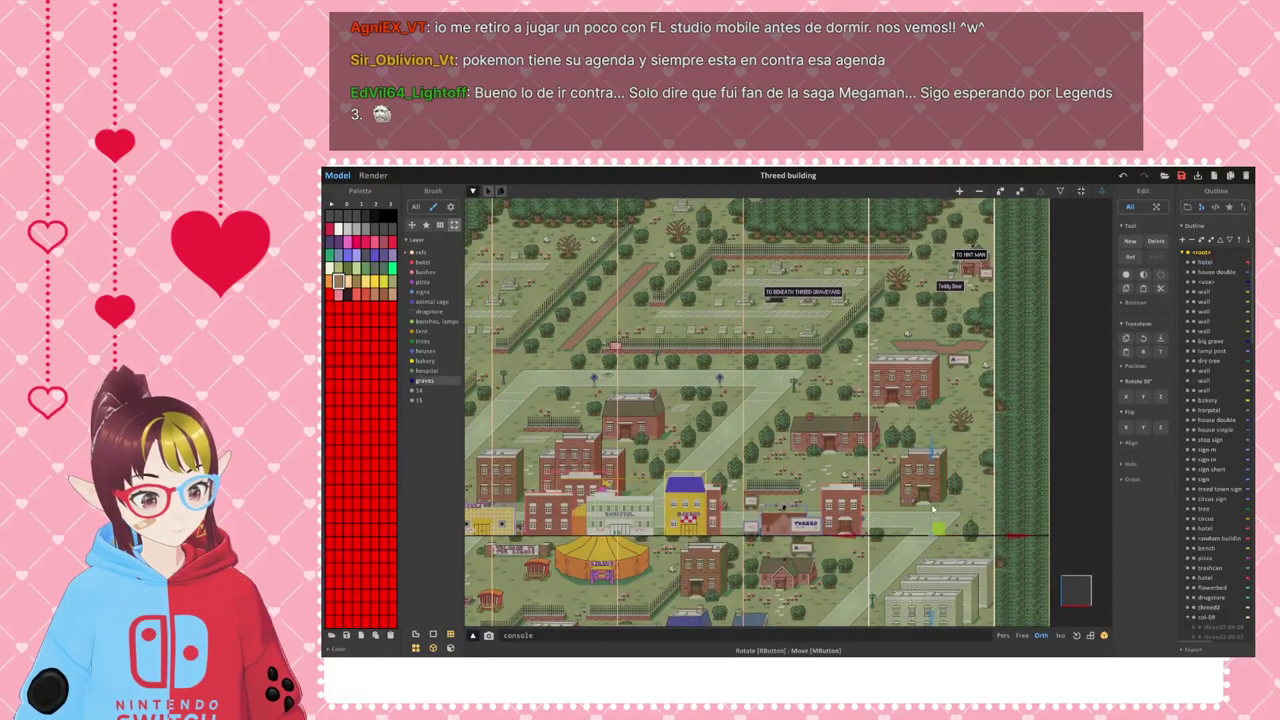
{"action": "left_click_drag", "start_coordinate": [938, 526], "coordinate": [1005, 519]}
{"action": "right_click_drag", "start_coordinate": [1005, 519], "coordinate": [851, 594]}
{"action": "left_click_drag", "start_coordinate": [997, 506], "coordinate": [1032, 490]}
{"action": "scroll", "coordinate": [820, 563], "scroll_direction": "down", "scroll_amount": 2}
{"action": "right_click_drag", "start_coordinate": [726, 540], "coordinate": [785, 515]}
{"action": "middle_click_drag", "start_coordinate": [790, 502], "coordinate": [877, 521]}
{"action": "scroll", "coordinate": [956, 458], "scroll_direction": "up", "scroll_amount": 3}
{"action": "right_click_drag", "start_coordinate": [956, 458], "coordinate": [828, 486]}
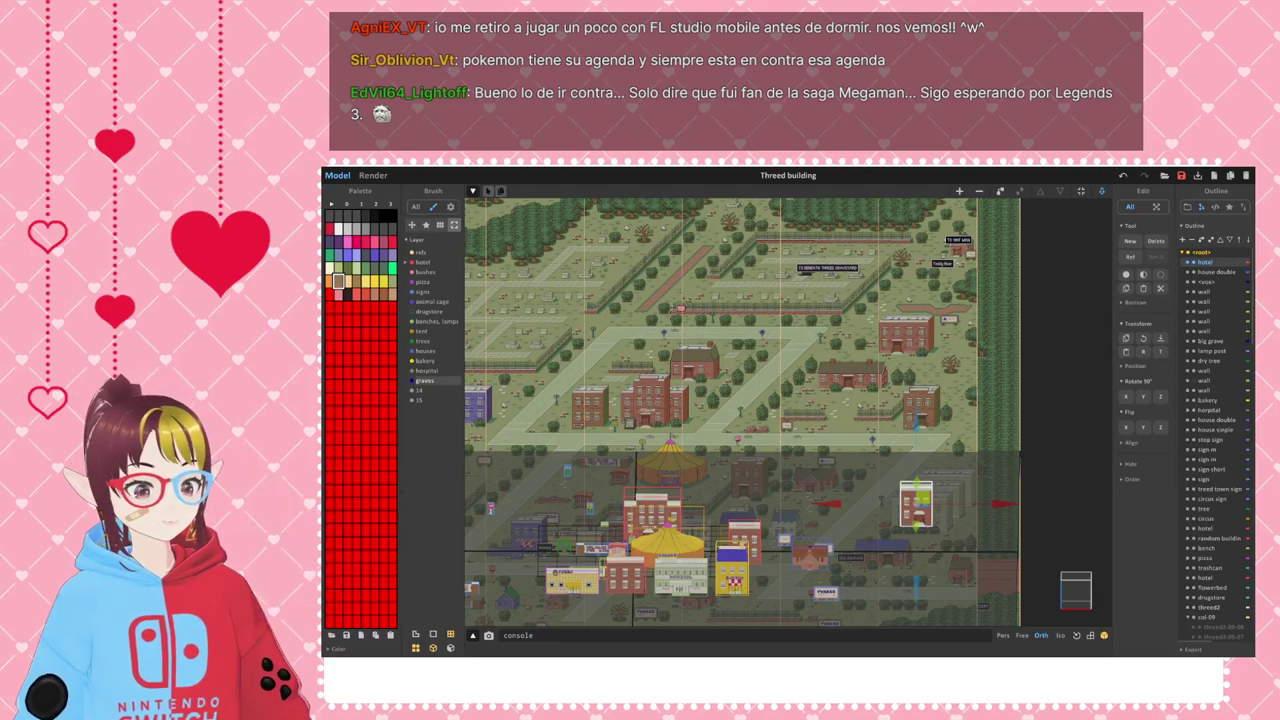
- Hide the refs layer so only the voxel models remain in the scene
{"action": "right_click_drag", "start_coordinate": [789, 472], "coordinate": [873, 420]}
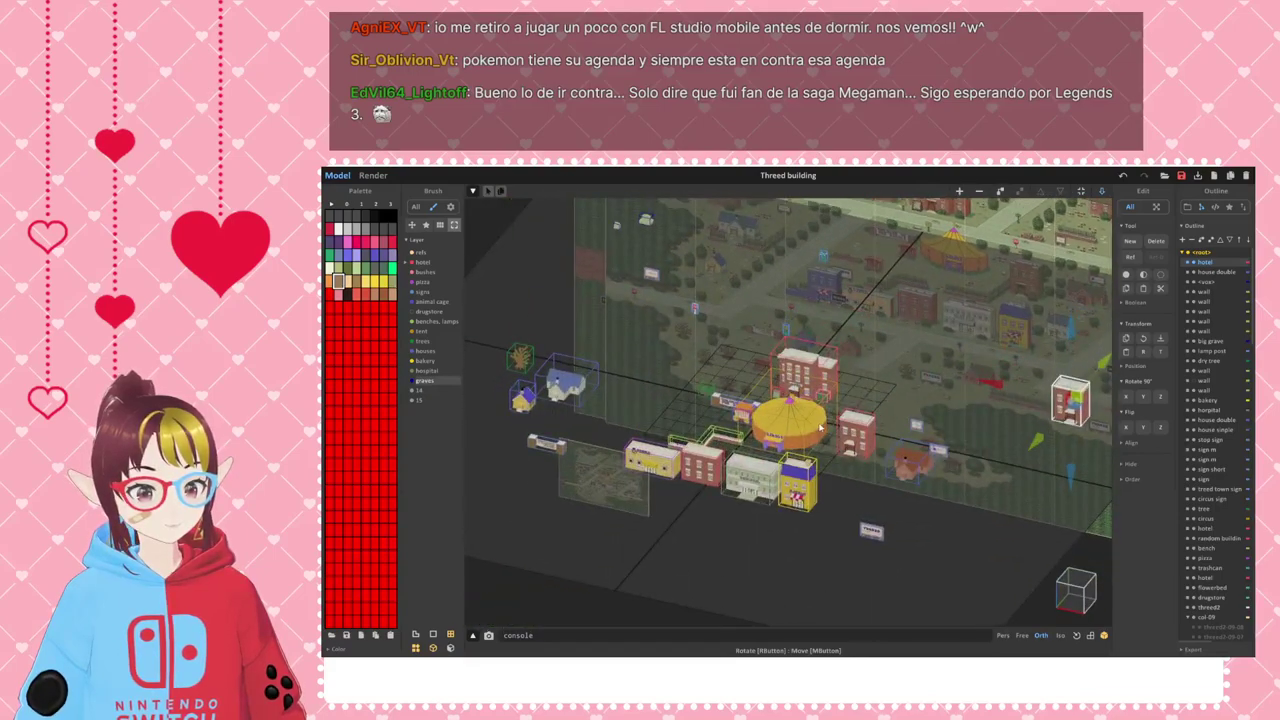
{"action": "scroll", "coordinate": [819, 427], "scroll_direction": "up", "scroll_amount": 2}
{"action": "middle_click_drag", "start_coordinate": [857, 426], "coordinate": [901, 432]}
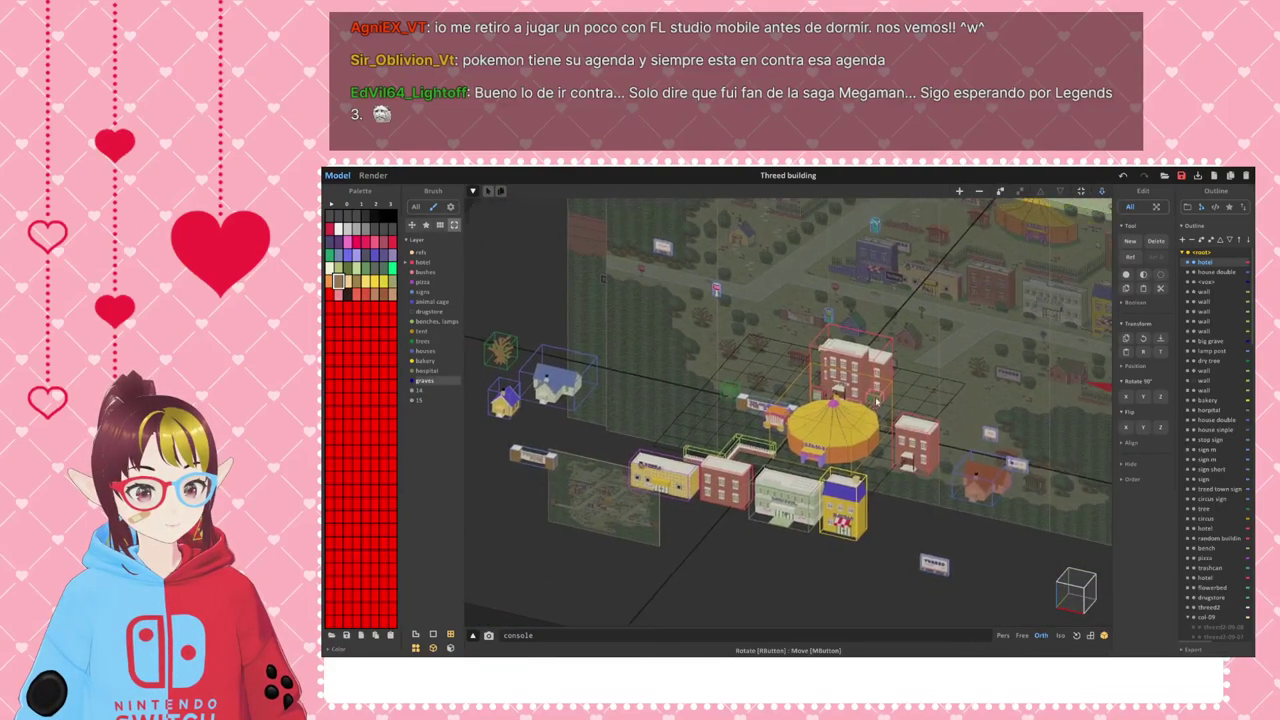
{"action": "left_click", "coordinate": [412, 252]}
{"action": "scroll", "coordinate": [651, 365], "scroll_direction": "down", "scroll_amount": 2}
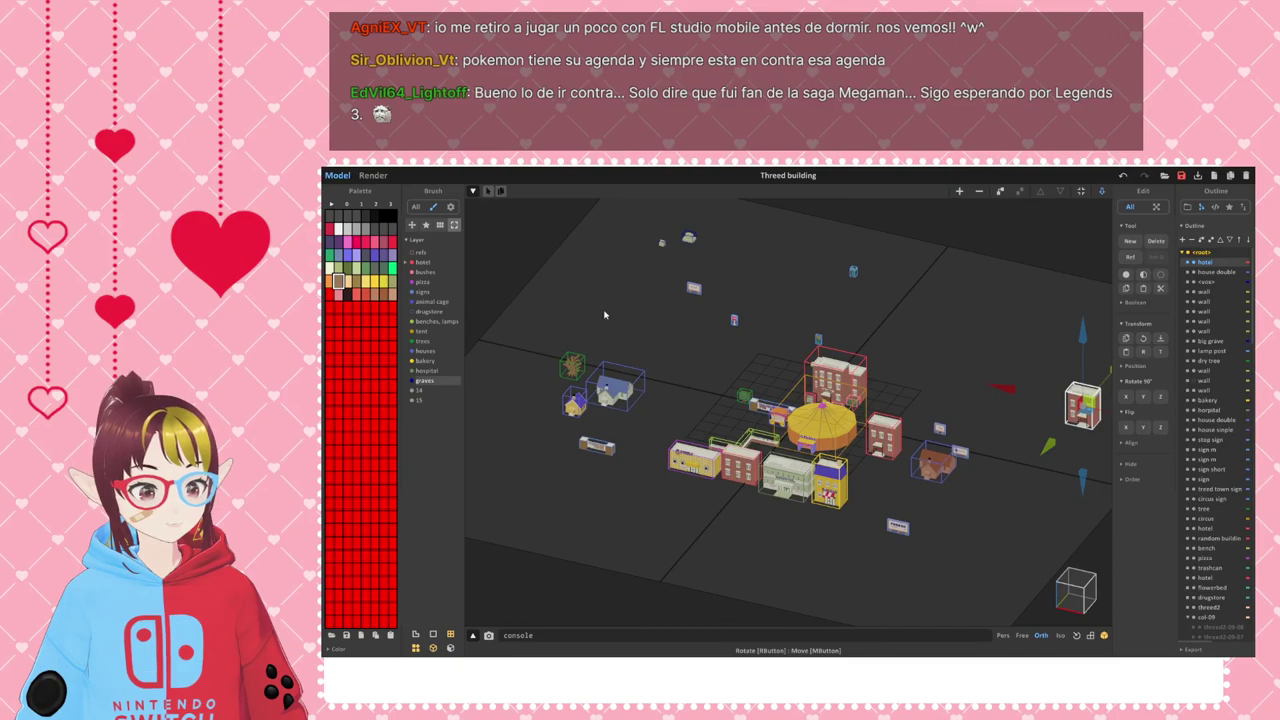
- Examine the group of town buildings around the circus tent and preview it rendered before returning to modelling
{"action": "right_click_drag", "start_coordinate": [610, 322], "coordinate": [745, 407]}
{"action": "scroll", "coordinate": [858, 491], "scroll_direction": "up", "scroll_amount": 5}
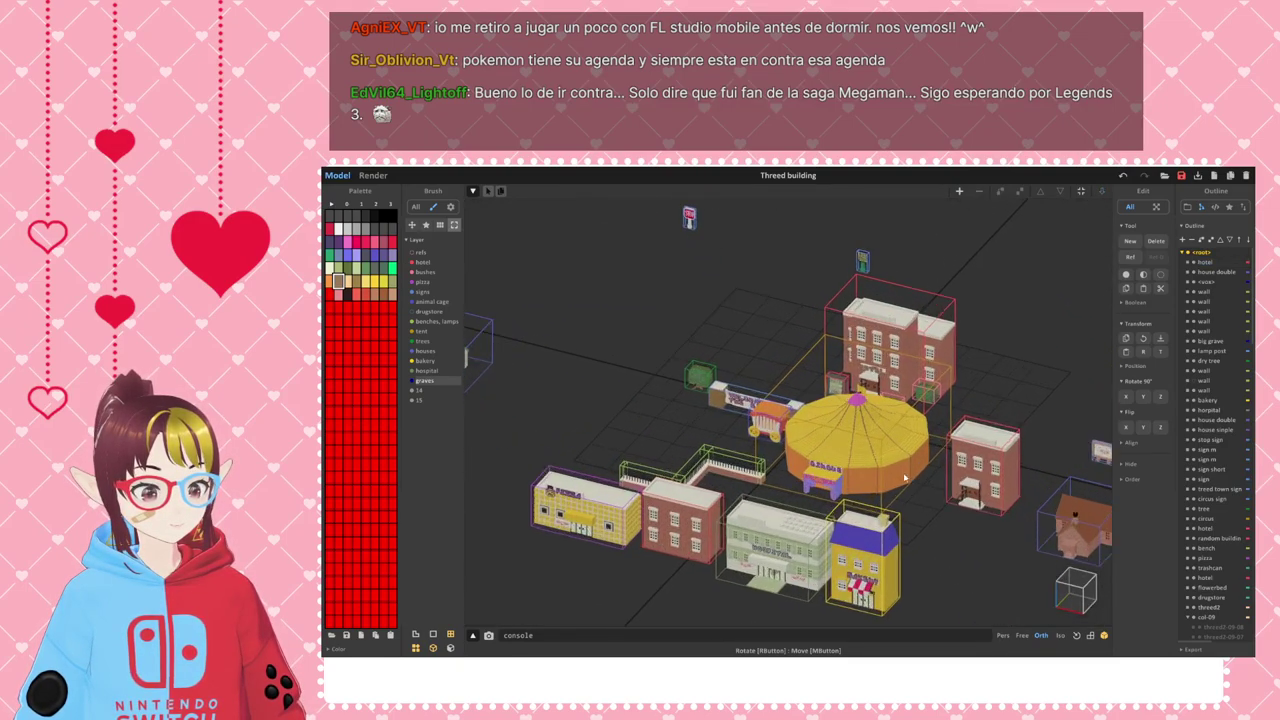
{"action": "middle_click_drag", "start_coordinate": [771, 402], "coordinate": [841, 408]}
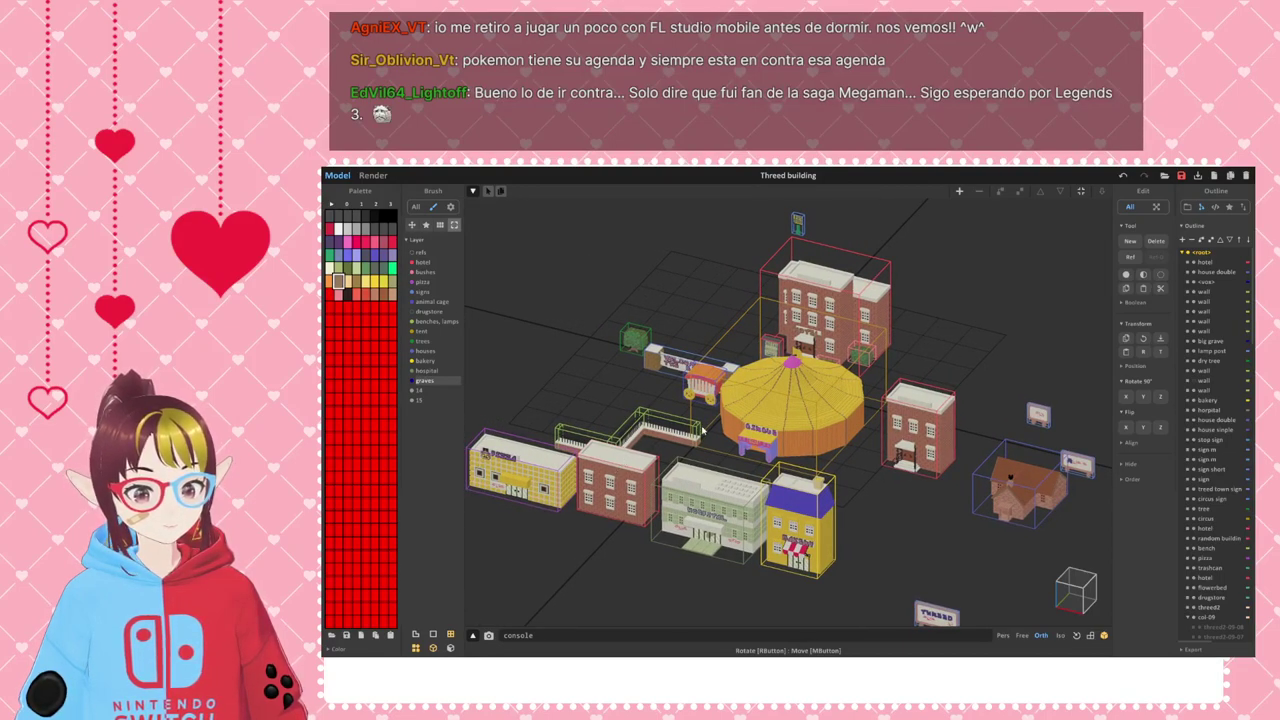
{"action": "scroll", "coordinate": [766, 395], "scroll_direction": "up", "scroll_amount": 3}
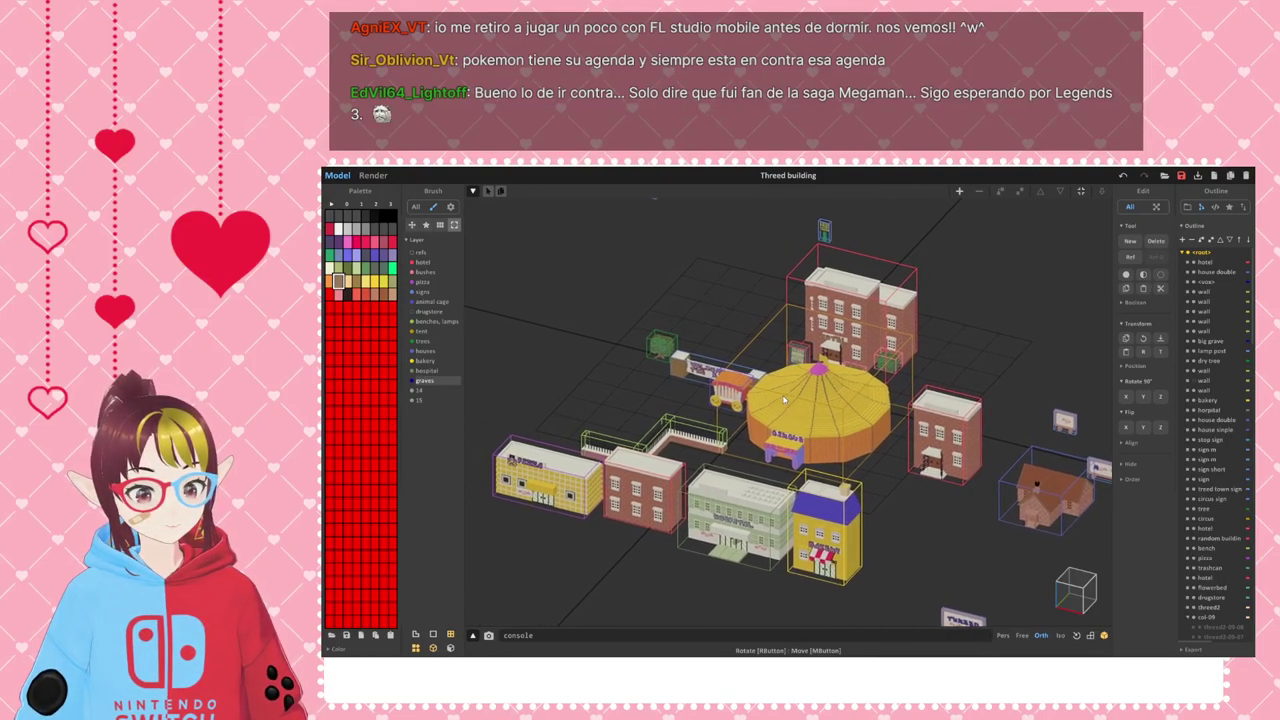
{"action": "scroll", "coordinate": [862, 437], "scroll_direction": "up", "scroll_amount": 1}
{"action": "middle_click_drag", "start_coordinate": [862, 437], "coordinate": [831, 434]}
{"action": "scroll", "coordinate": [873, 417], "scroll_direction": "down", "scroll_amount": 2}
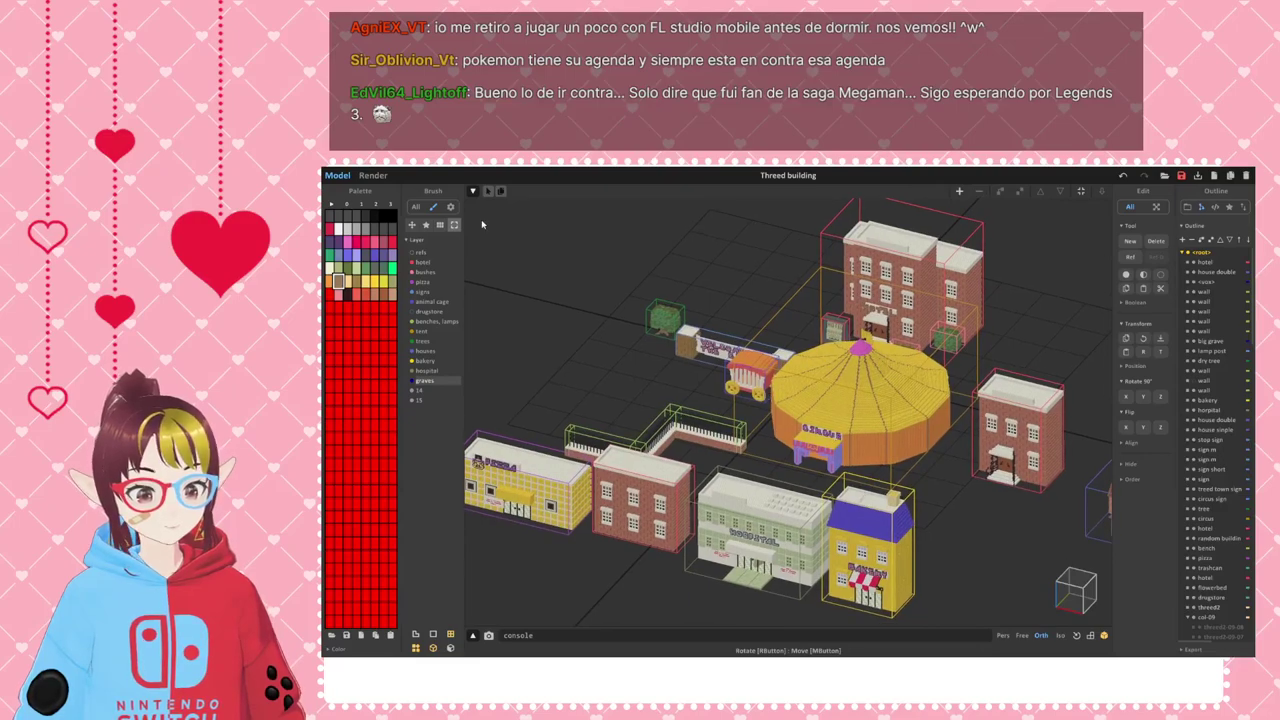
{"action": "left_click", "coordinate": [374, 175]}
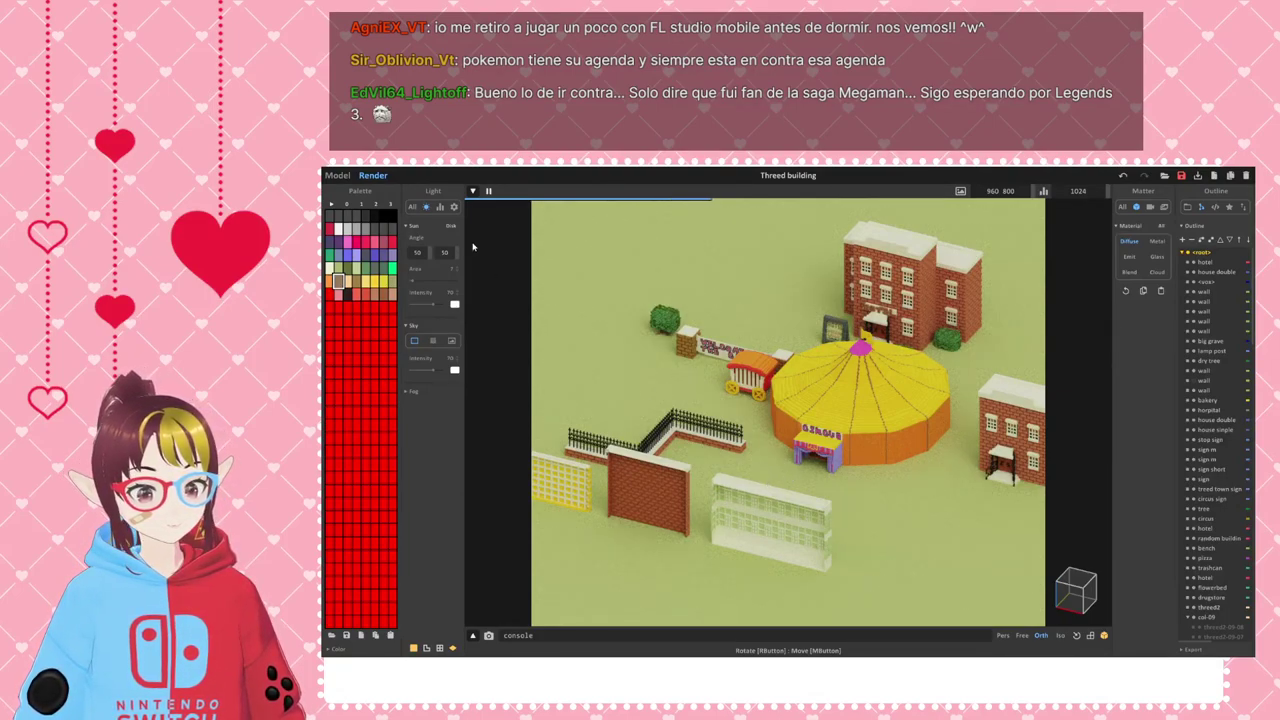
{"action": "left_click", "coordinate": [337, 175]}
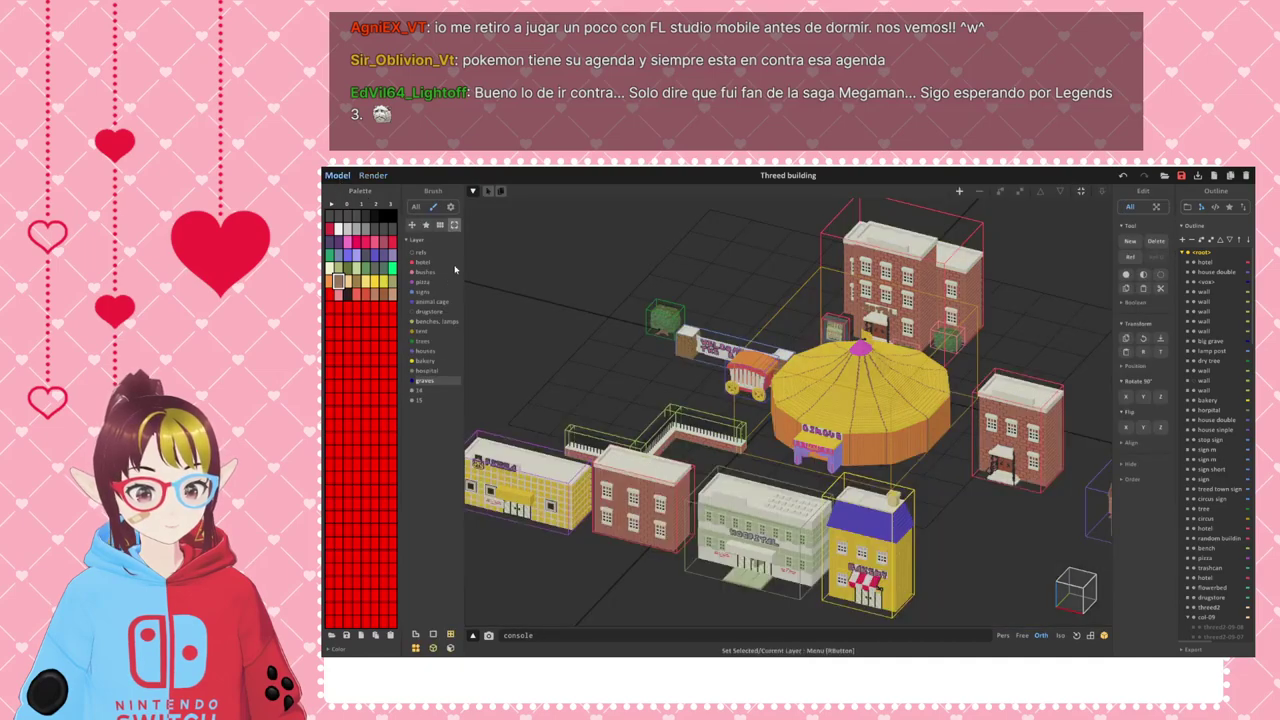
- Select the blue-roofed double house to find its layer and hide the houses layer
{"action": "scroll", "coordinate": [739, 357], "scroll_direction": "down", "scroll_amount": 3}
{"action": "left_click", "coordinate": [837, 264]}
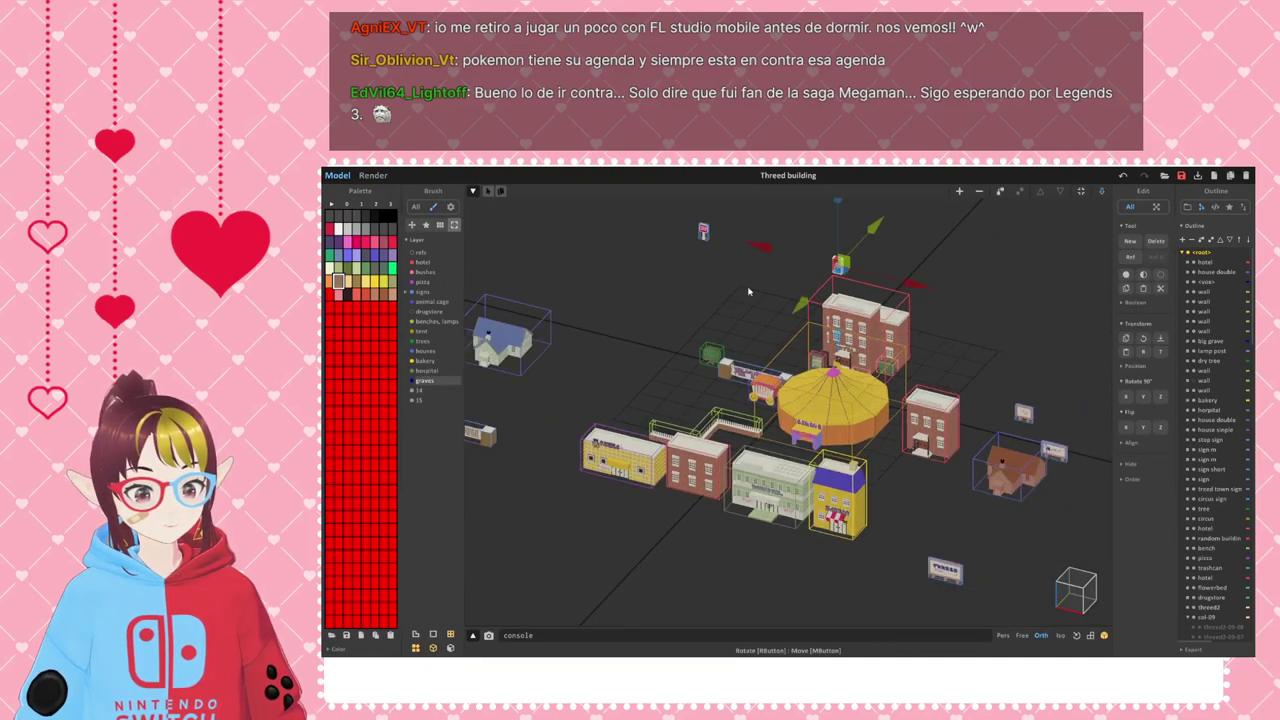
{"action": "left_click", "coordinate": [500, 335]}
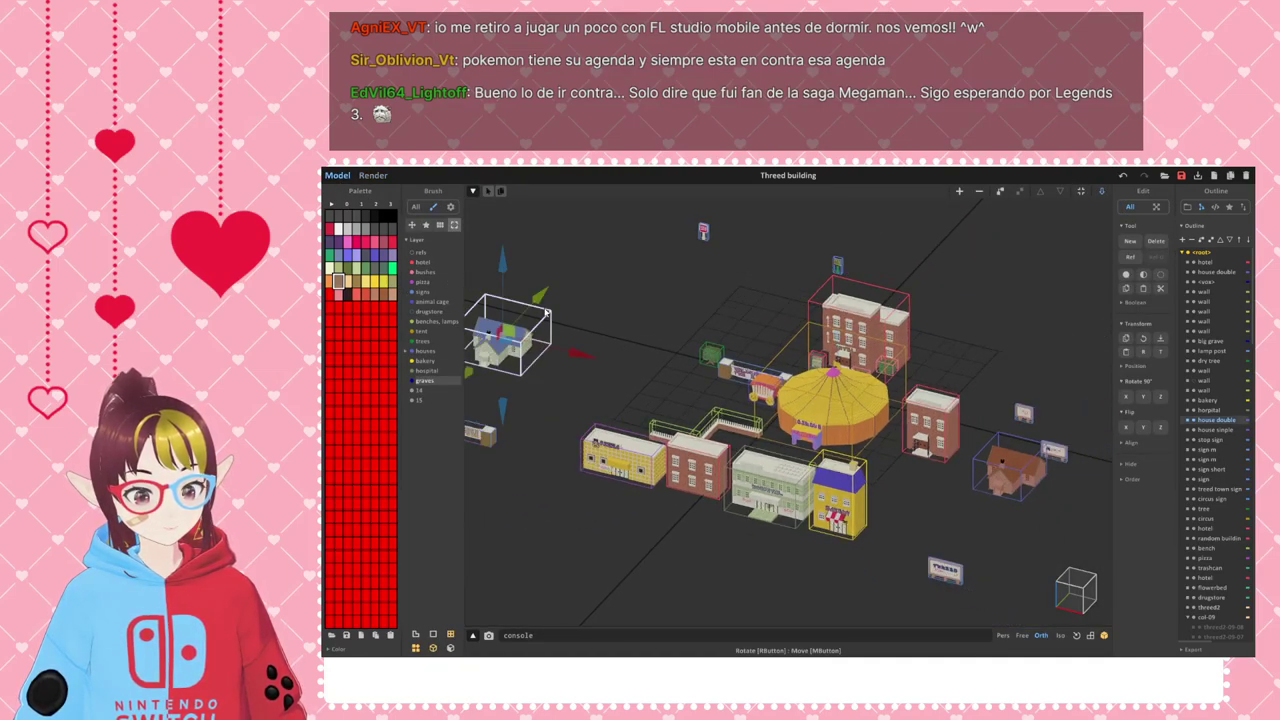
{"action": "left_click", "coordinate": [412, 352]}
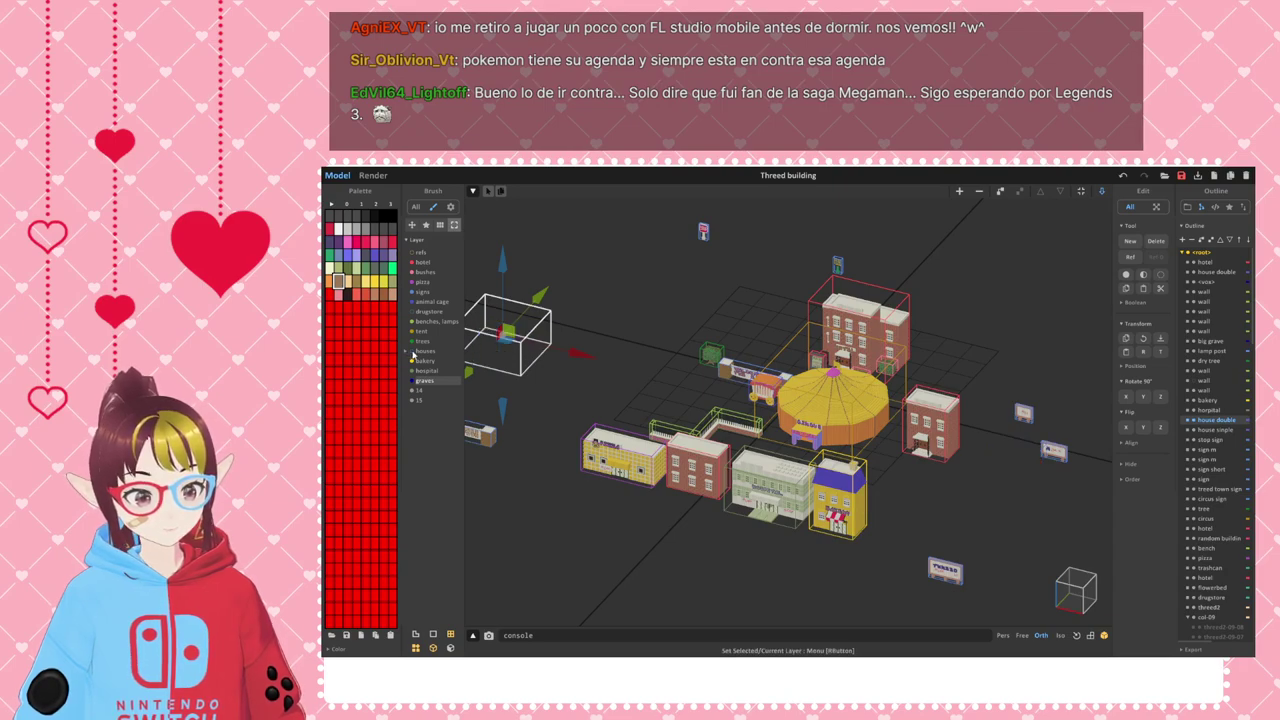
{"action": "scroll", "coordinate": [805, 410], "scroll_direction": "up", "scroll_amount": 2}
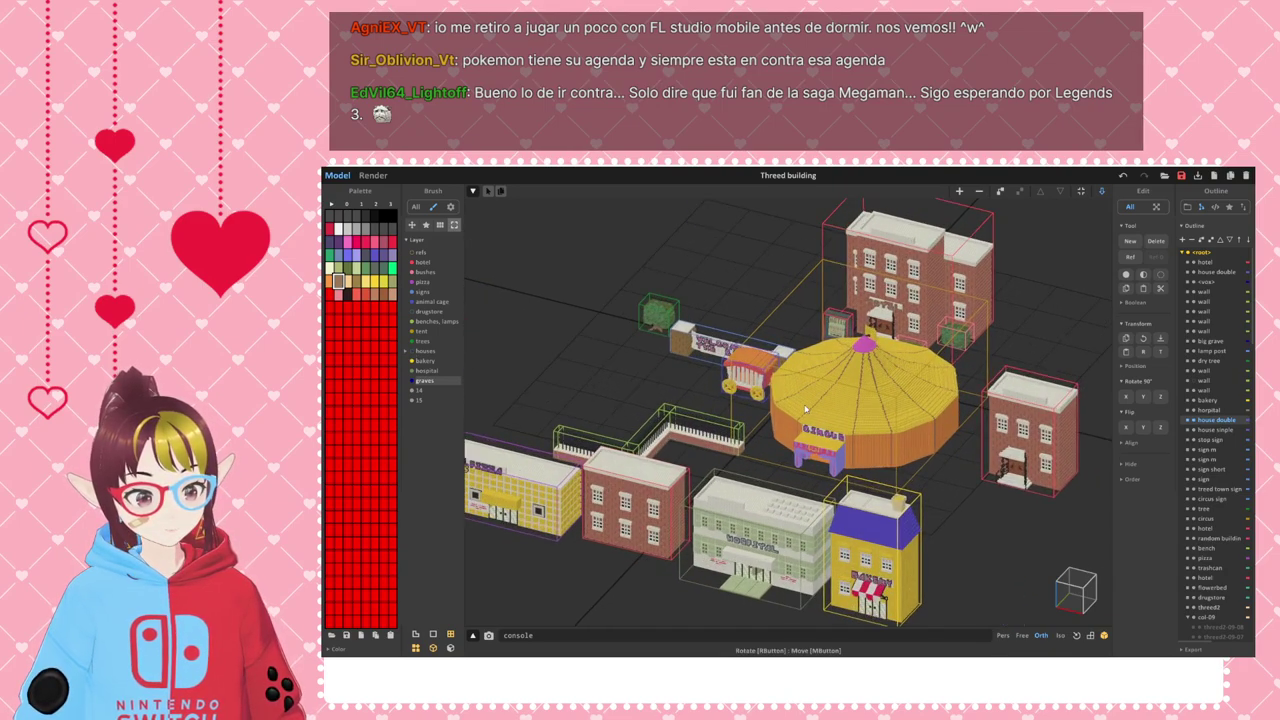
{"action": "middle_click_drag", "start_coordinate": [785, 368], "coordinate": [793, 384]}
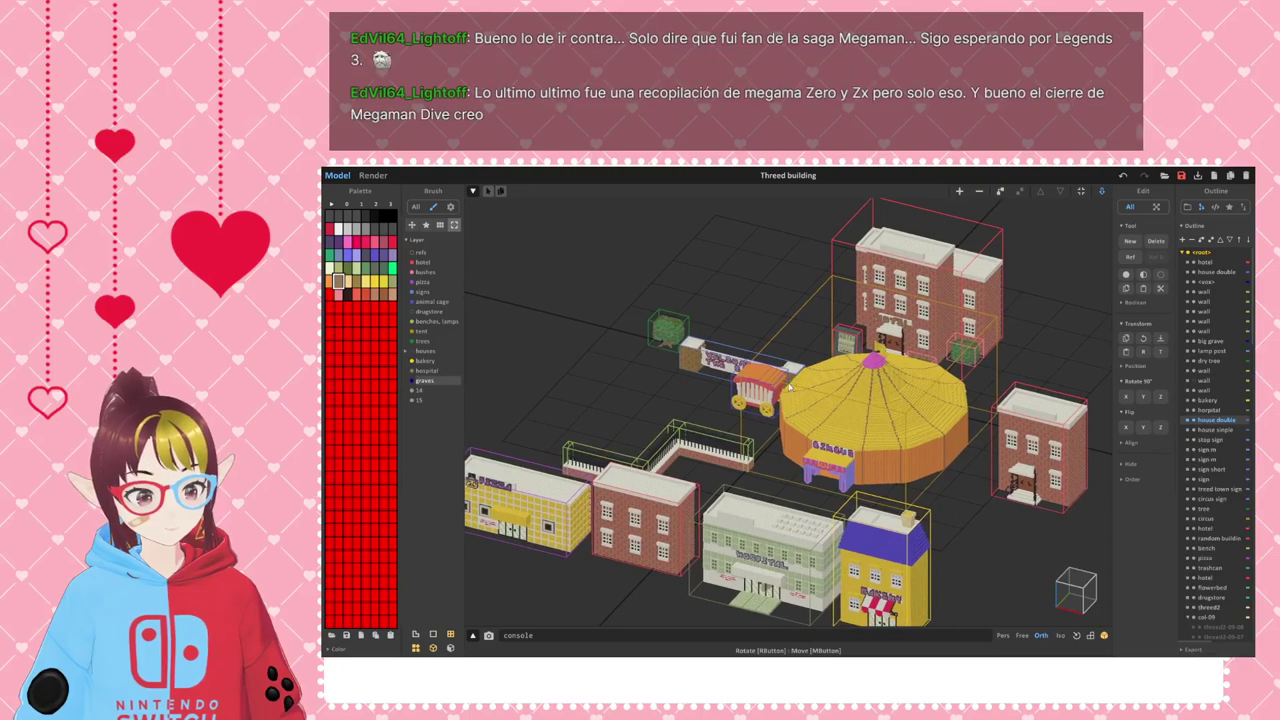
{"action": "scroll", "coordinate": [788, 386], "scroll_direction": "down", "scroll_amount": 1}
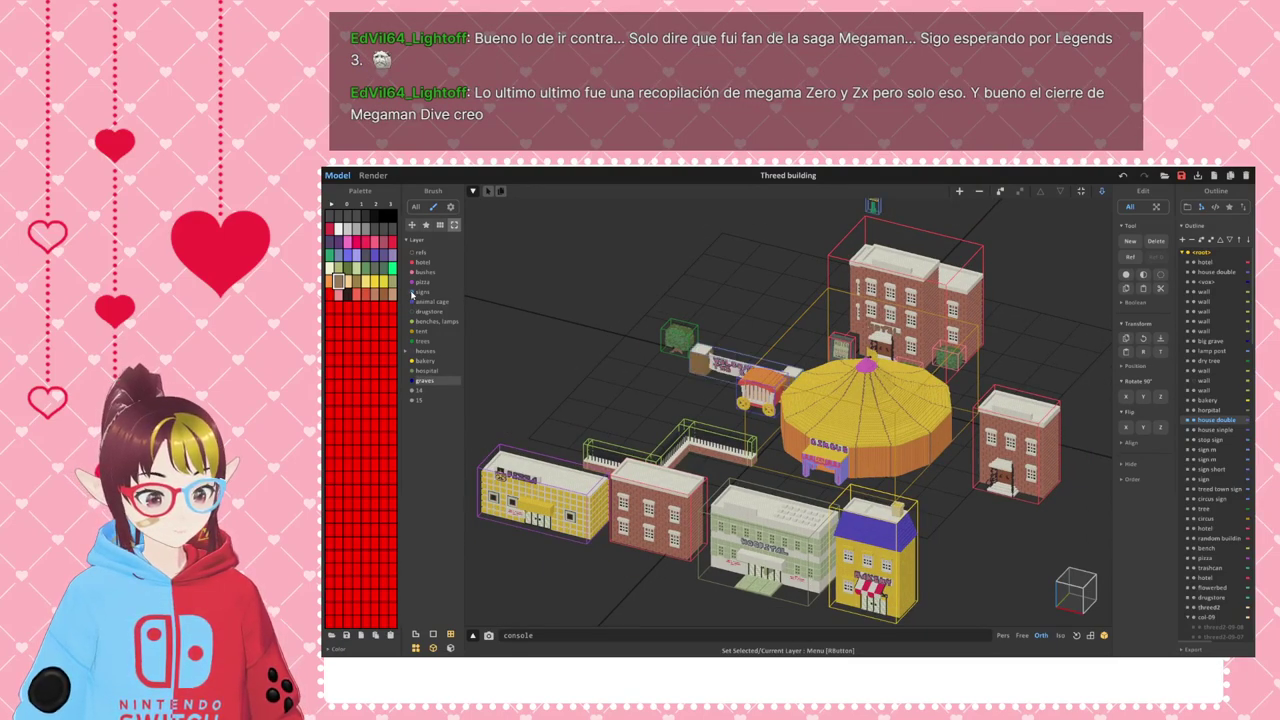
- Check the tent and bakery layers by toggling their visibility, and hide the graves layer
{"action": "left_click", "coordinate": [712, 359]}
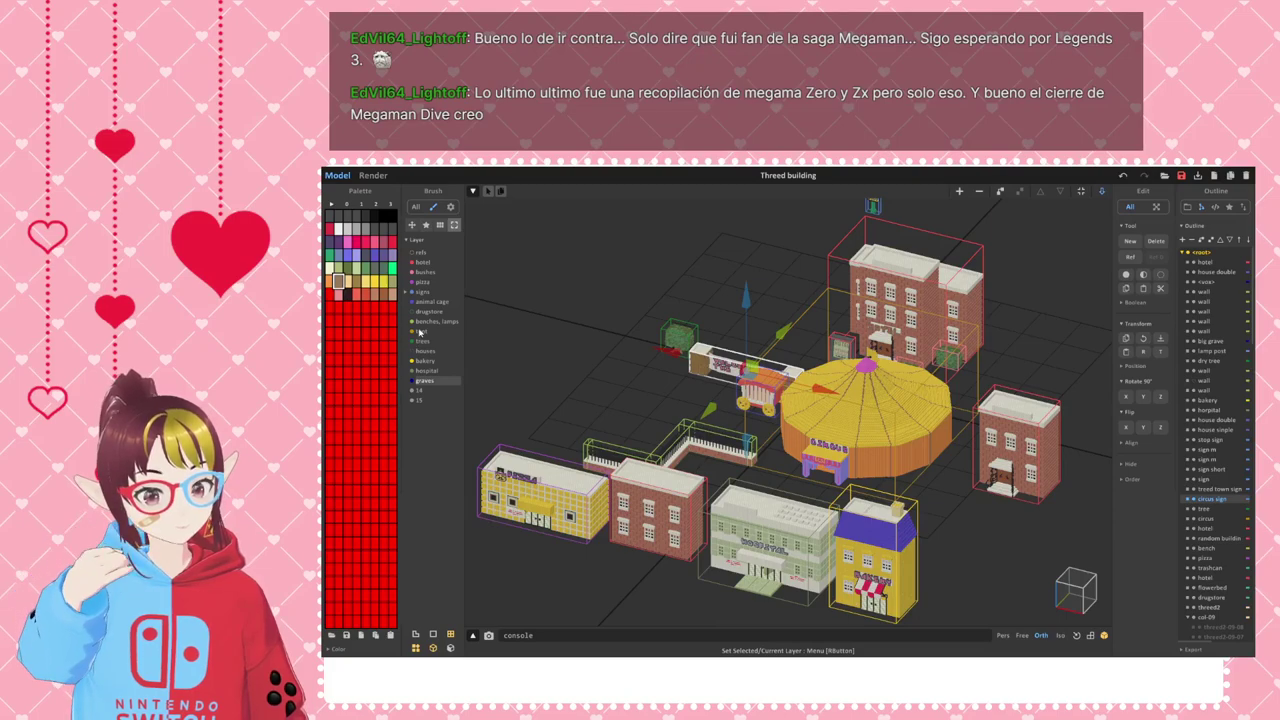
{"action": "left_click", "coordinate": [411, 331]}
{"action": "left_click", "coordinate": [411, 331]}
{"action": "left_click", "coordinate": [412, 361]}
{"action": "left_click", "coordinate": [412, 361]}
{"action": "left_click", "coordinate": [411, 381]}
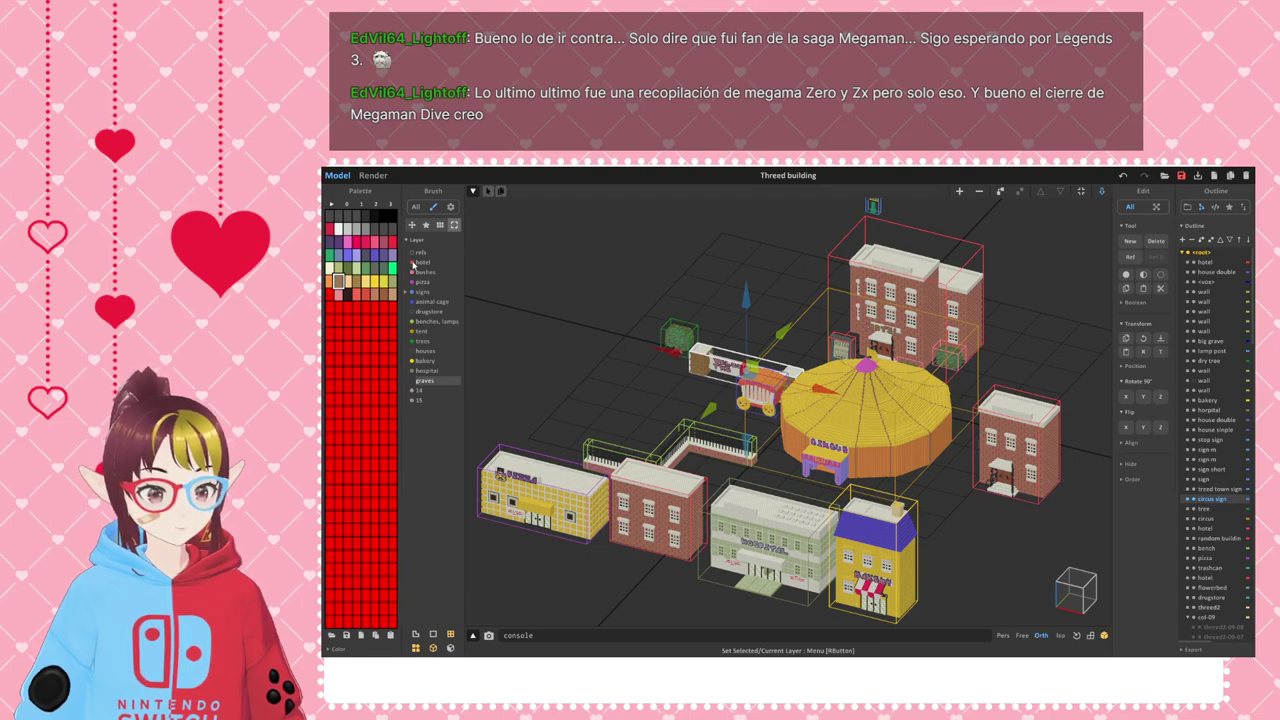
- Check which models the bushes, pizza and animal cage layers hold by toggling layer visibility
{"action": "left_click", "coordinate": [412, 273]}
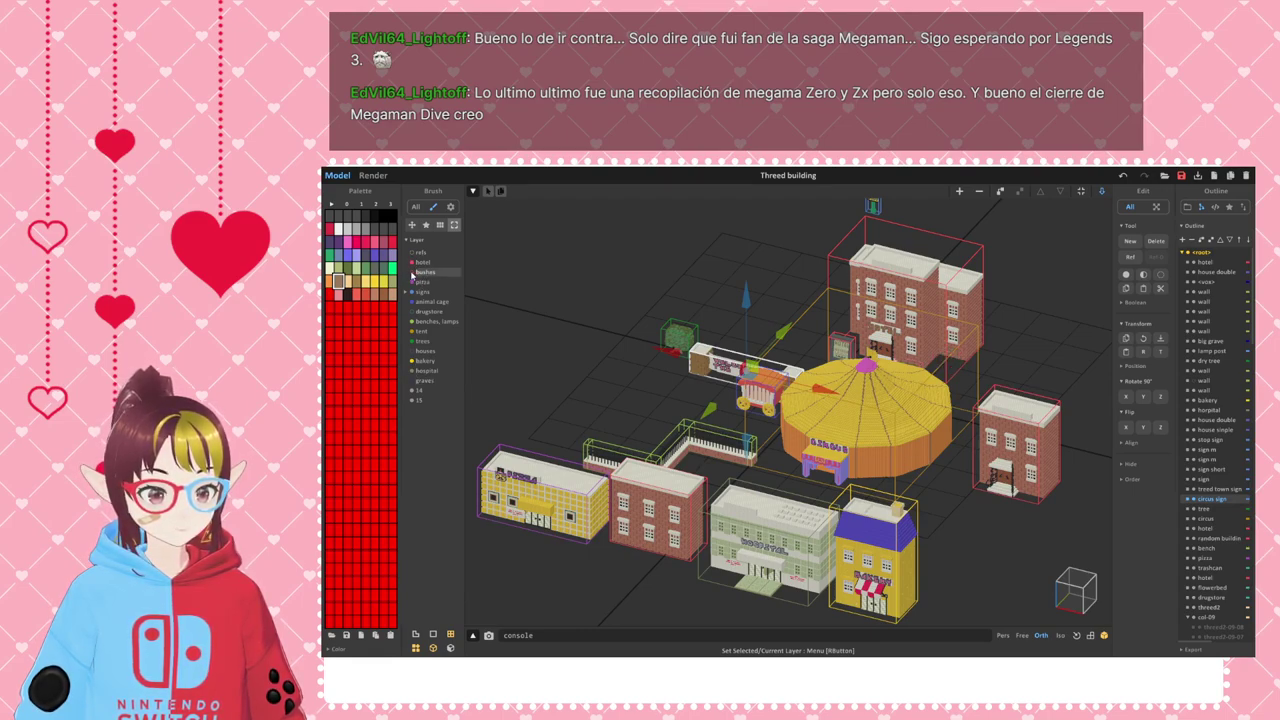
{"action": "left_click", "coordinate": [423, 283]}
{"action": "left_click", "coordinate": [414, 283]}
{"action": "left_click", "coordinate": [414, 283]}
{"action": "left_click", "coordinate": [425, 301]}
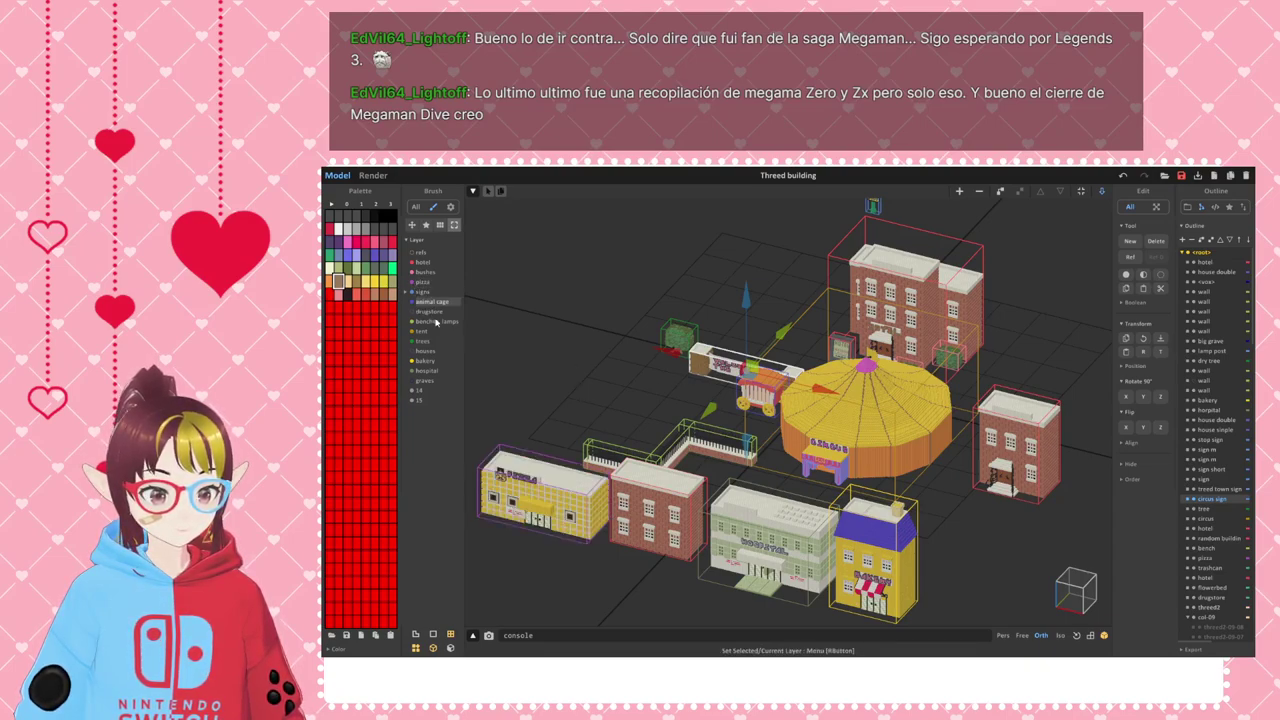
{"action": "left_click", "coordinate": [413, 302]}
{"action": "left_click", "coordinate": [413, 302]}
- Show the drugstore layer, check the benches and lamps layer, and make the trees layer current
{"action": "left_click", "coordinate": [412, 312]}
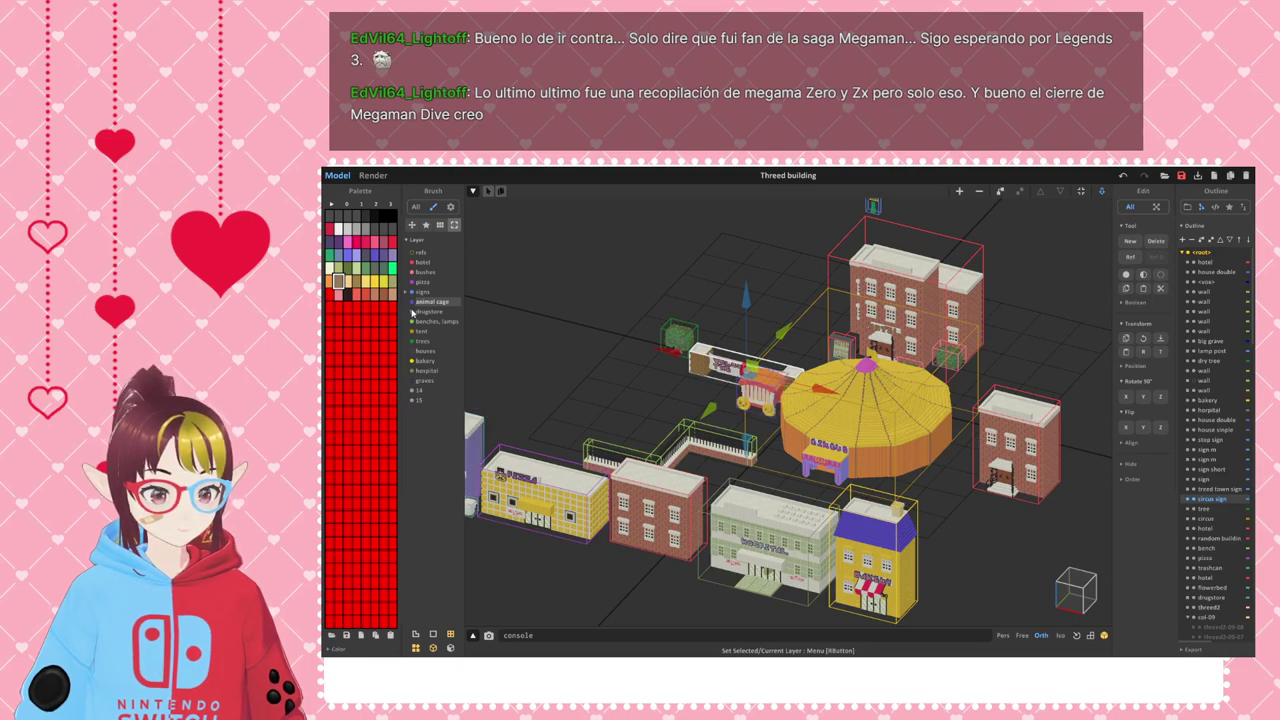
{"action": "left_click", "coordinate": [412, 312]}
{"action": "left_click", "coordinate": [412, 312]}
{"action": "left_click", "coordinate": [415, 322]}
{"action": "left_click", "coordinate": [412, 322]}
{"action": "left_click", "coordinate": [412, 322]}
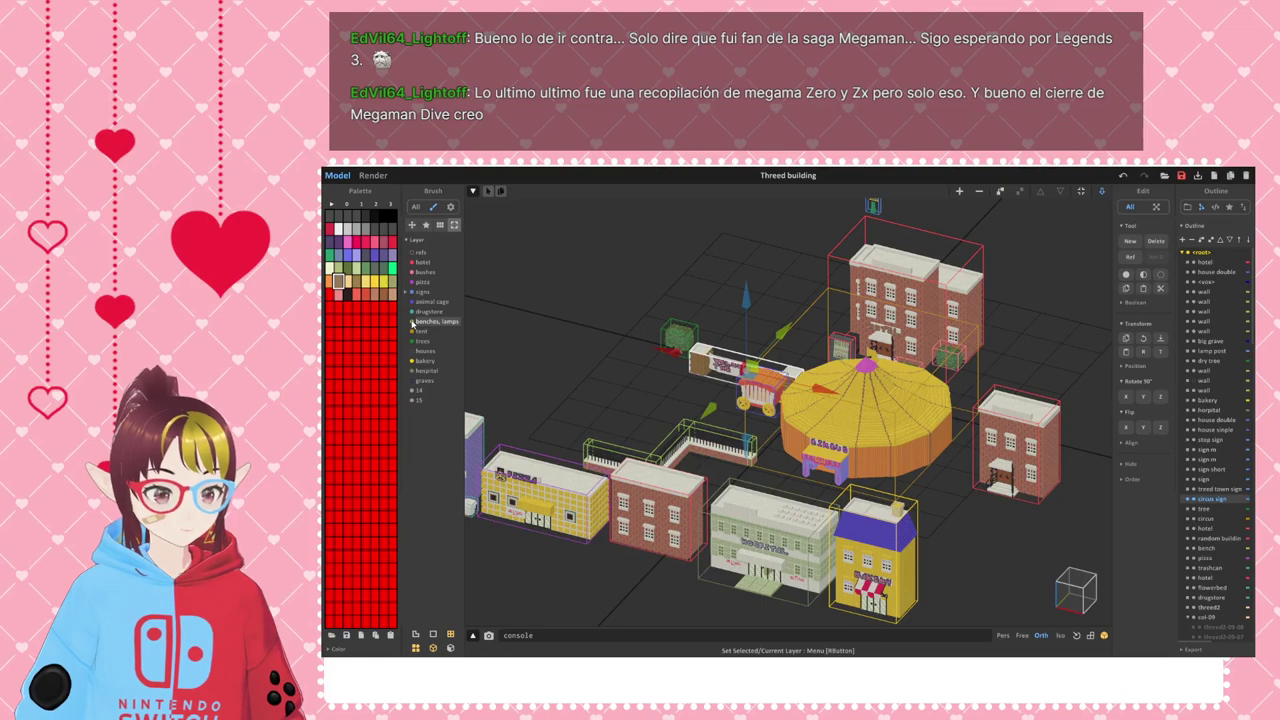
{"action": "left_click", "coordinate": [418, 331]}
{"action": "left_click", "coordinate": [418, 341]}
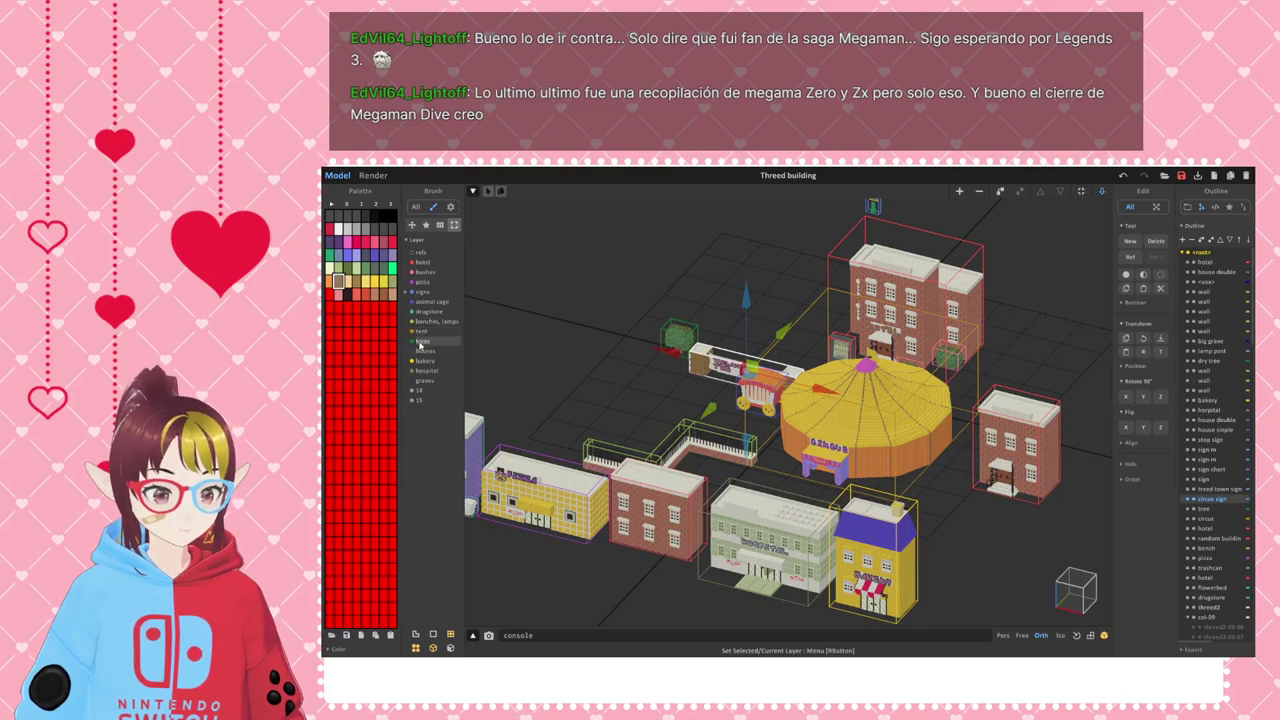
- Render the town scene and examine the circus tent and its entrance up close from a low angle
{"action": "left_click", "coordinate": [373, 175]}
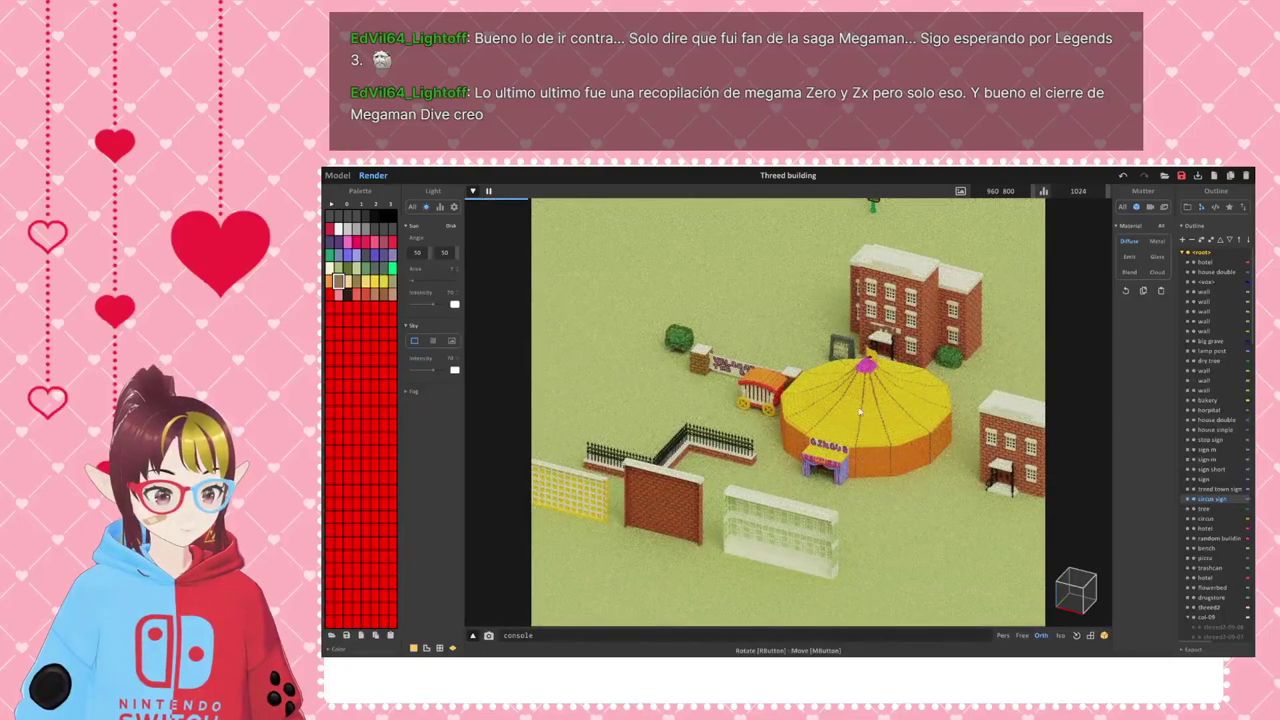
{"action": "scroll", "coordinate": [855, 412], "scroll_direction": "down", "scroll_amount": 3}
{"action": "scroll", "coordinate": [845, 430], "scroll_direction": "up", "scroll_amount": 4}
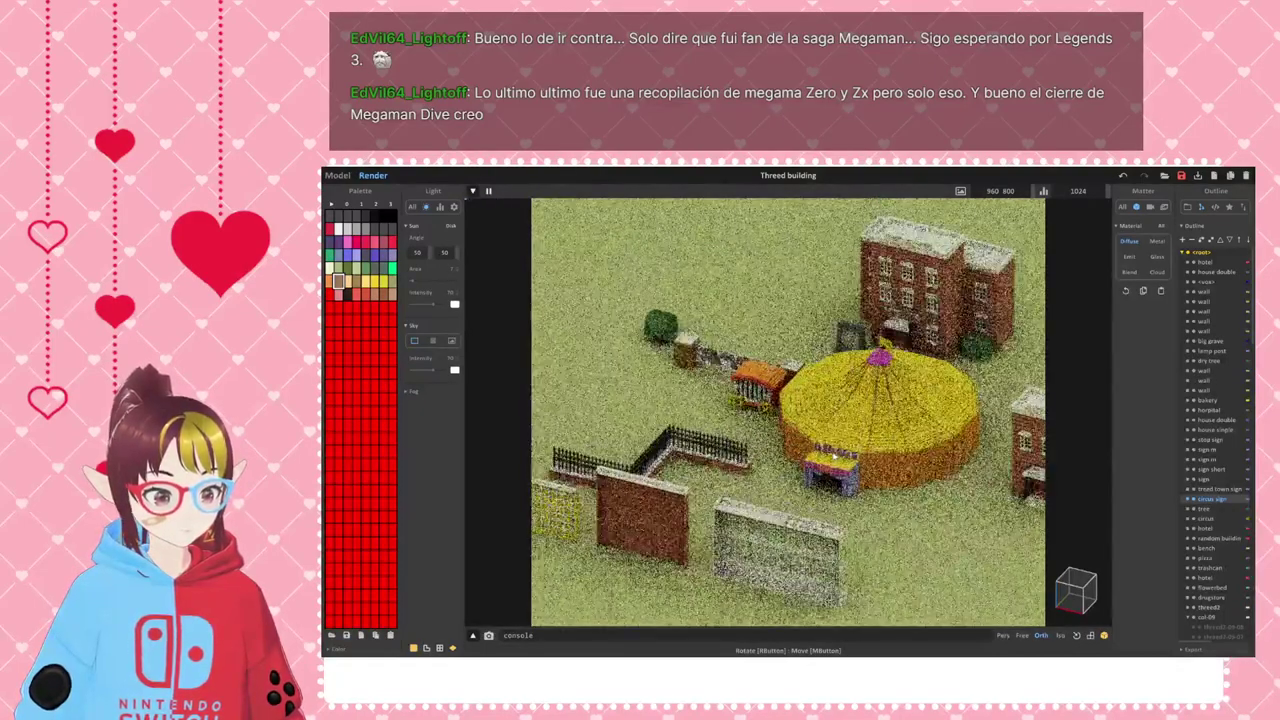
{"action": "mouse_move", "coordinate": [834, 456]}
{"action": "right_mouse_down"}
{"action": "mouse_move", "coordinate": [772, 523]}
{"action": "mouse_move", "coordinate": [852, 522]}
{"action": "mouse_move", "coordinate": [766, 474]}
{"action": "mouse_move", "coordinate": [875, 429]}
{"action": "mouse_move", "coordinate": [886, 471]}
{"action": "mouse_move", "coordinate": [826, 442]}
{"action": "mouse_move", "coordinate": [832, 425]}
{"action": "mouse_move", "coordinate": [809, 510]}
{"action": "right_mouse_up"}
{"action": "scroll", "coordinate": [846, 446], "scroll_direction": "up", "scroll_amount": 8}
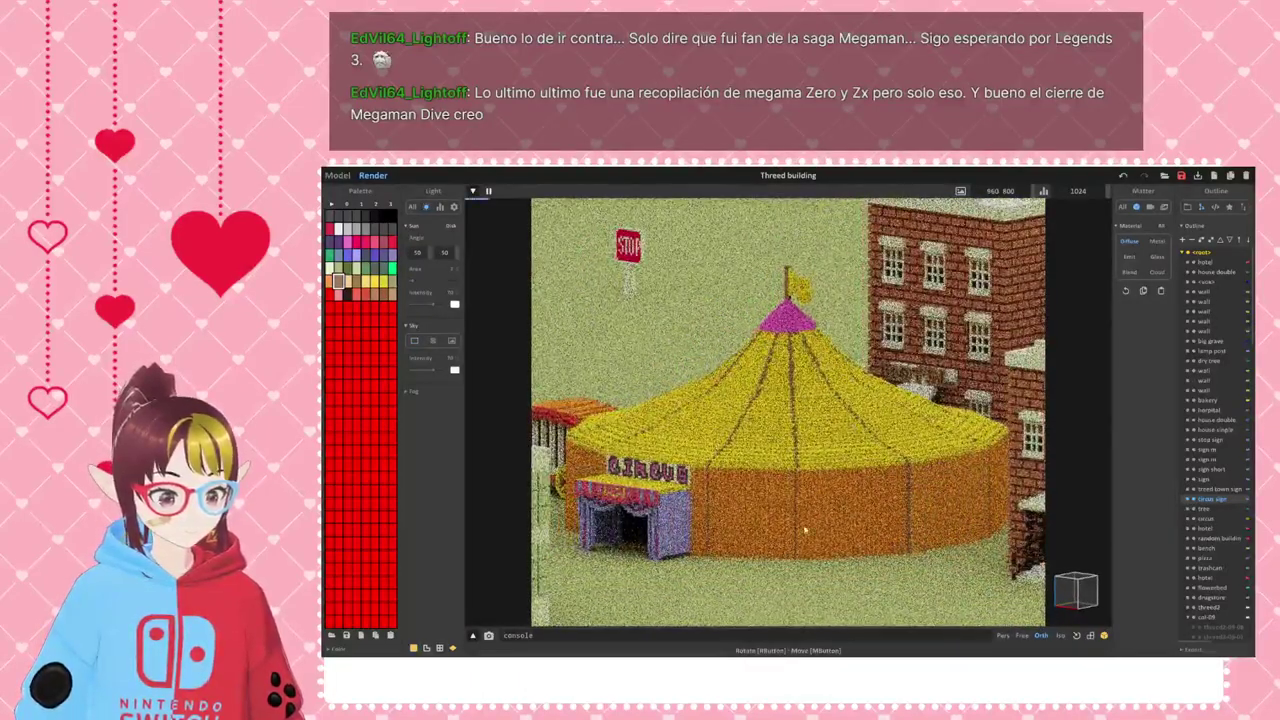